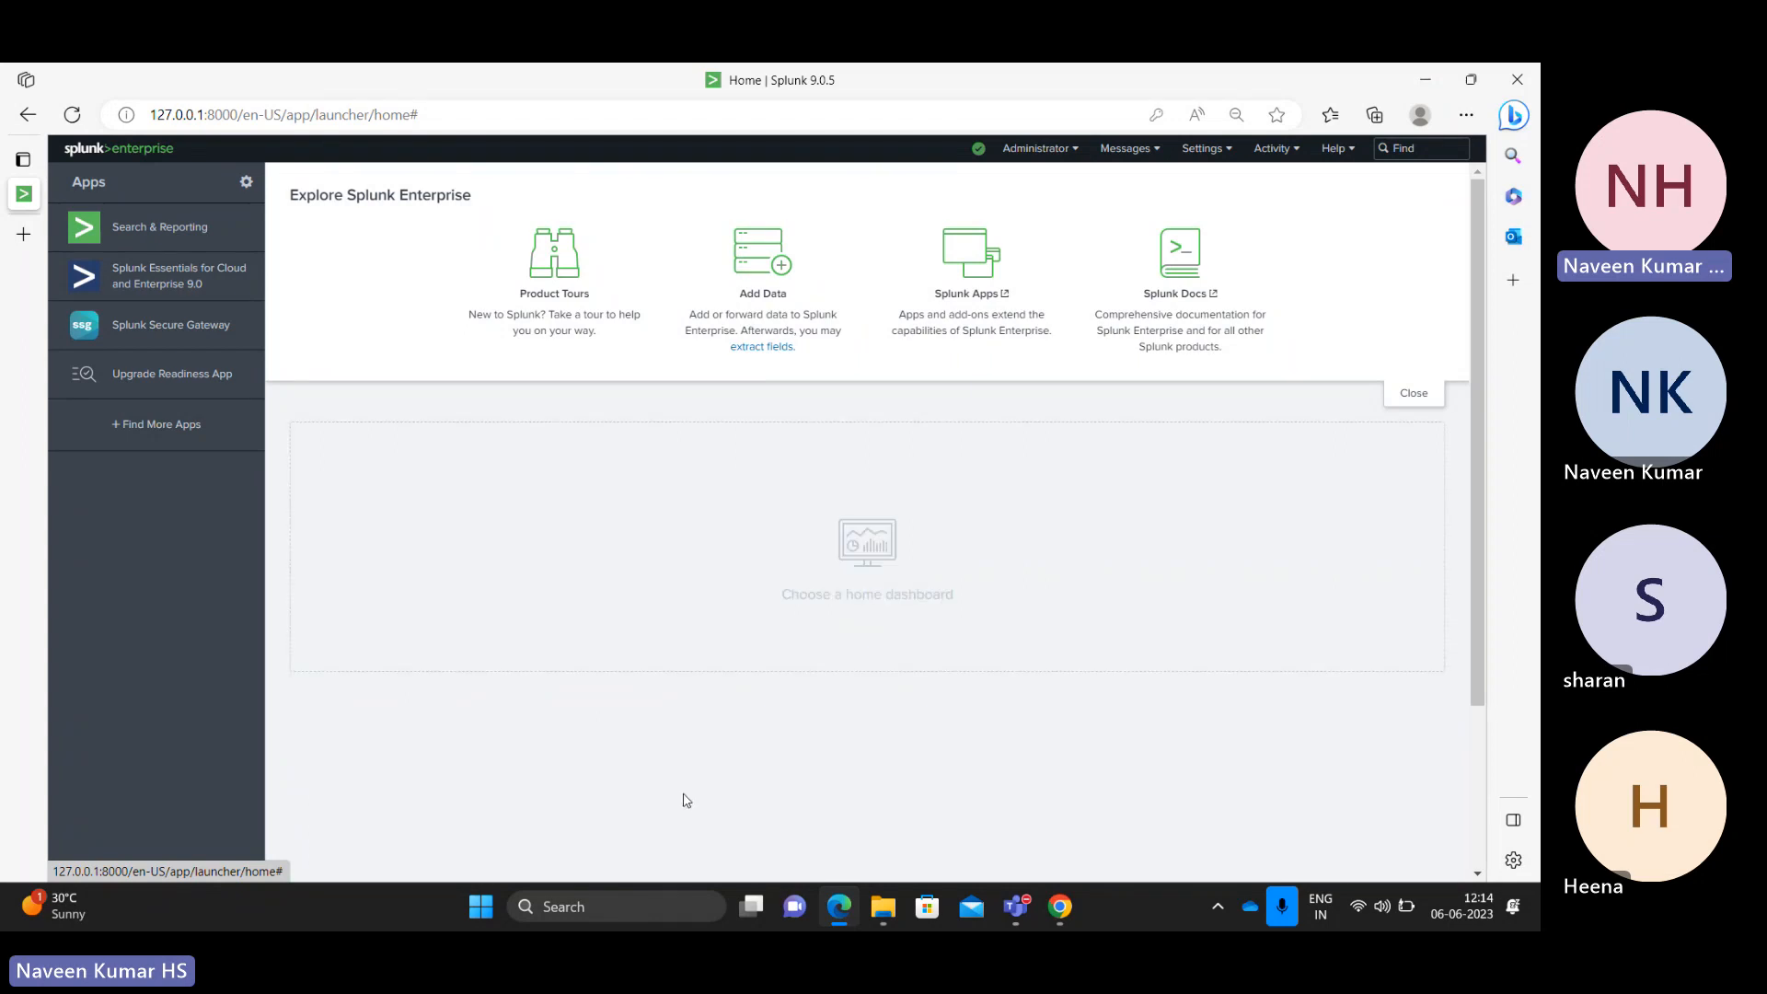
Step: Launch Microsoft Paint from the Windows search box with a blank canvas
{"action": "left_click", "coordinate": [596, 901]}
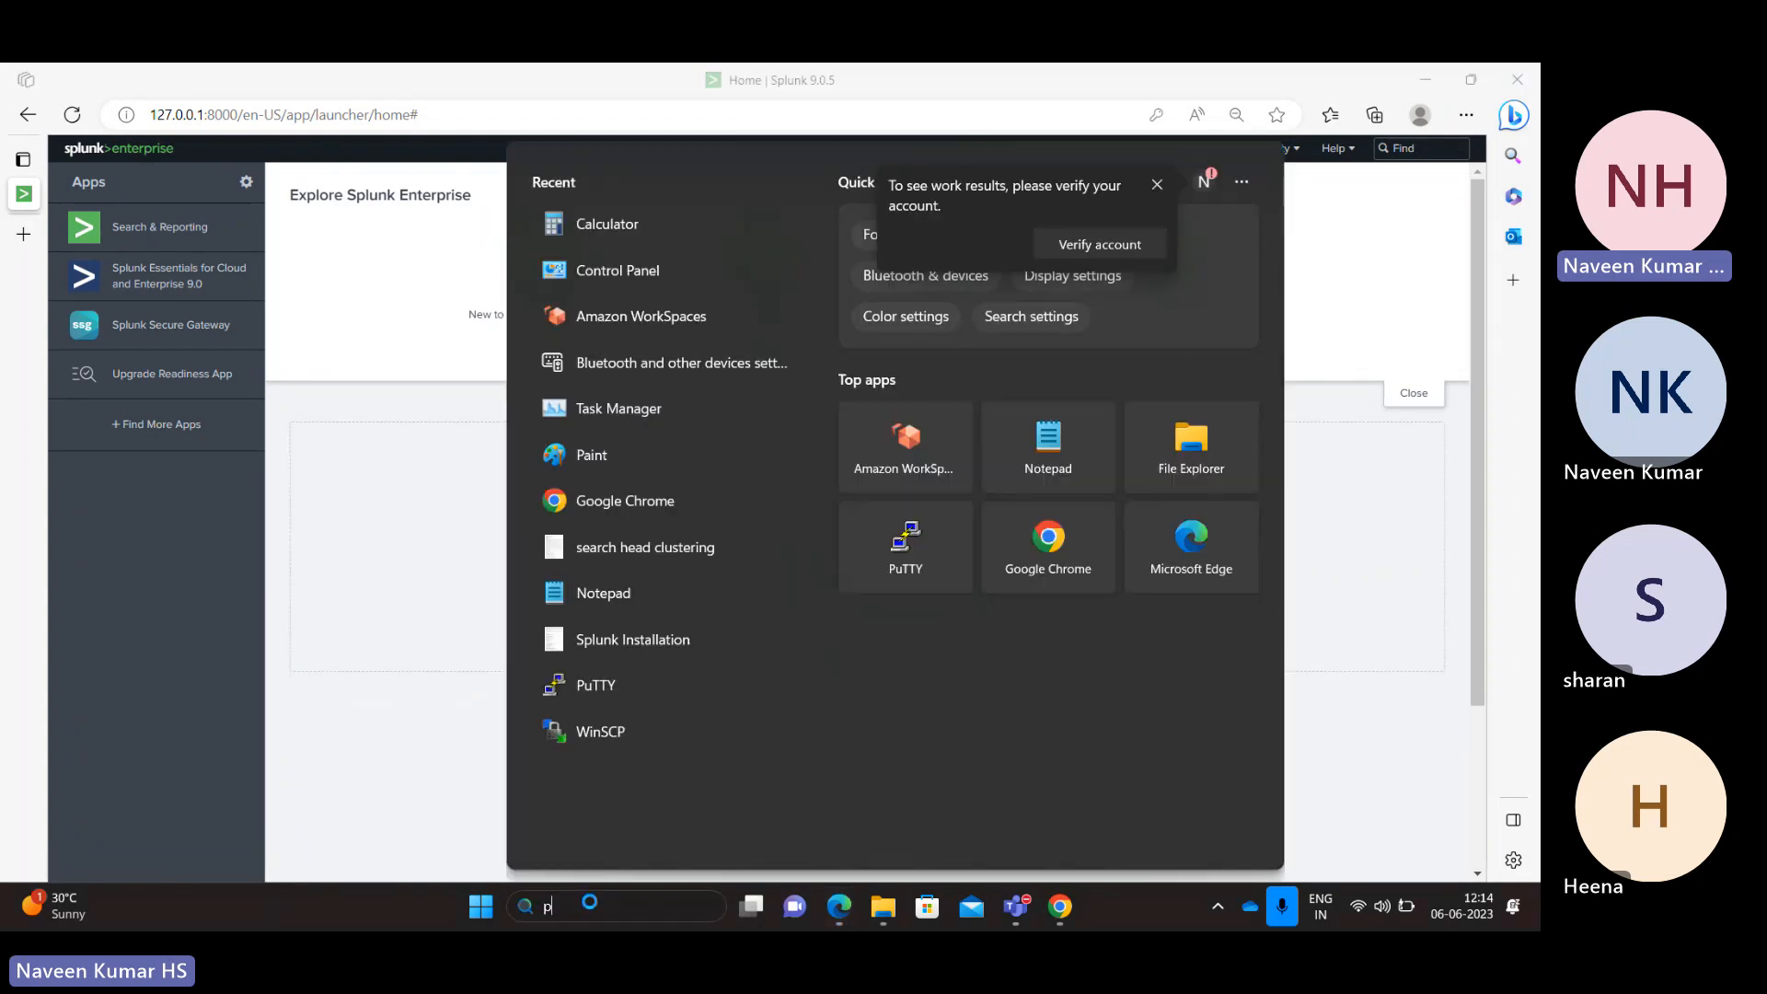
{"action": "type", "text": "paint"}
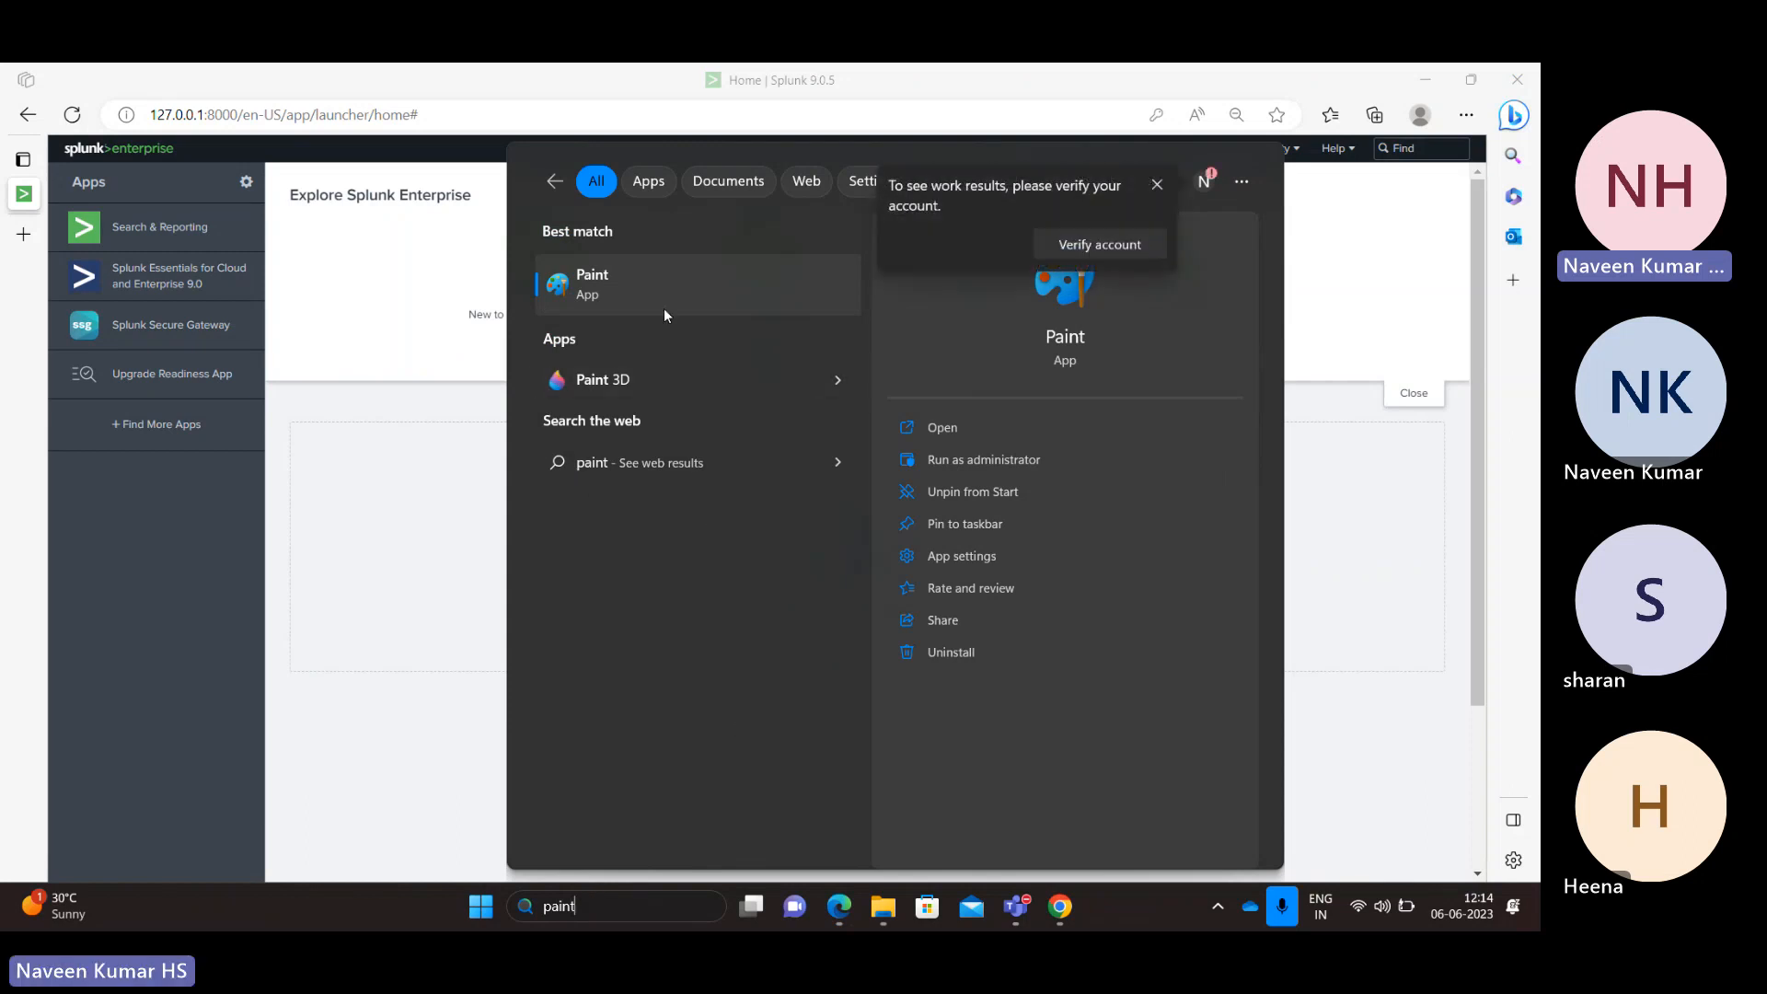
{"action": "left_click", "coordinate": [657, 300]}
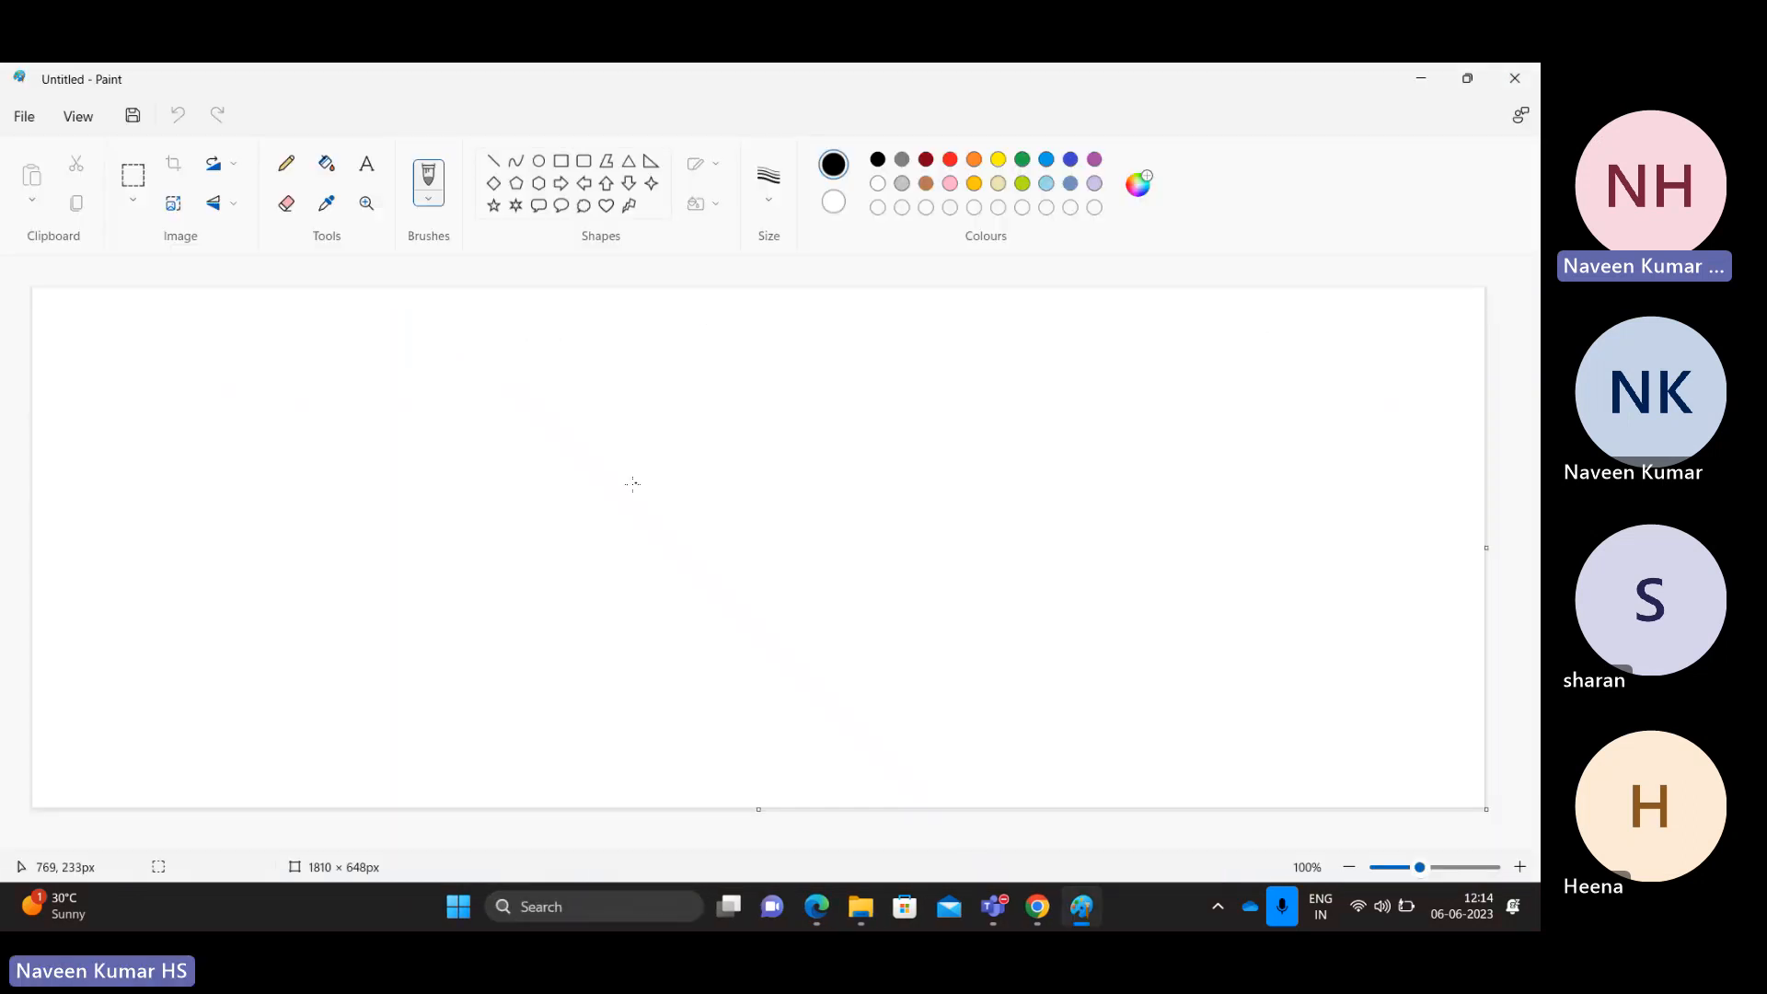
Step: Draw a large square on the left of the canvas and label it SH/Indexer
{"action": "left_click", "coordinate": [561, 160]}
{"action": "left_click_drag", "start_coordinate": [296, 369], "coordinate": [580, 617]}
{"action": "left_click", "coordinate": [367, 164]}
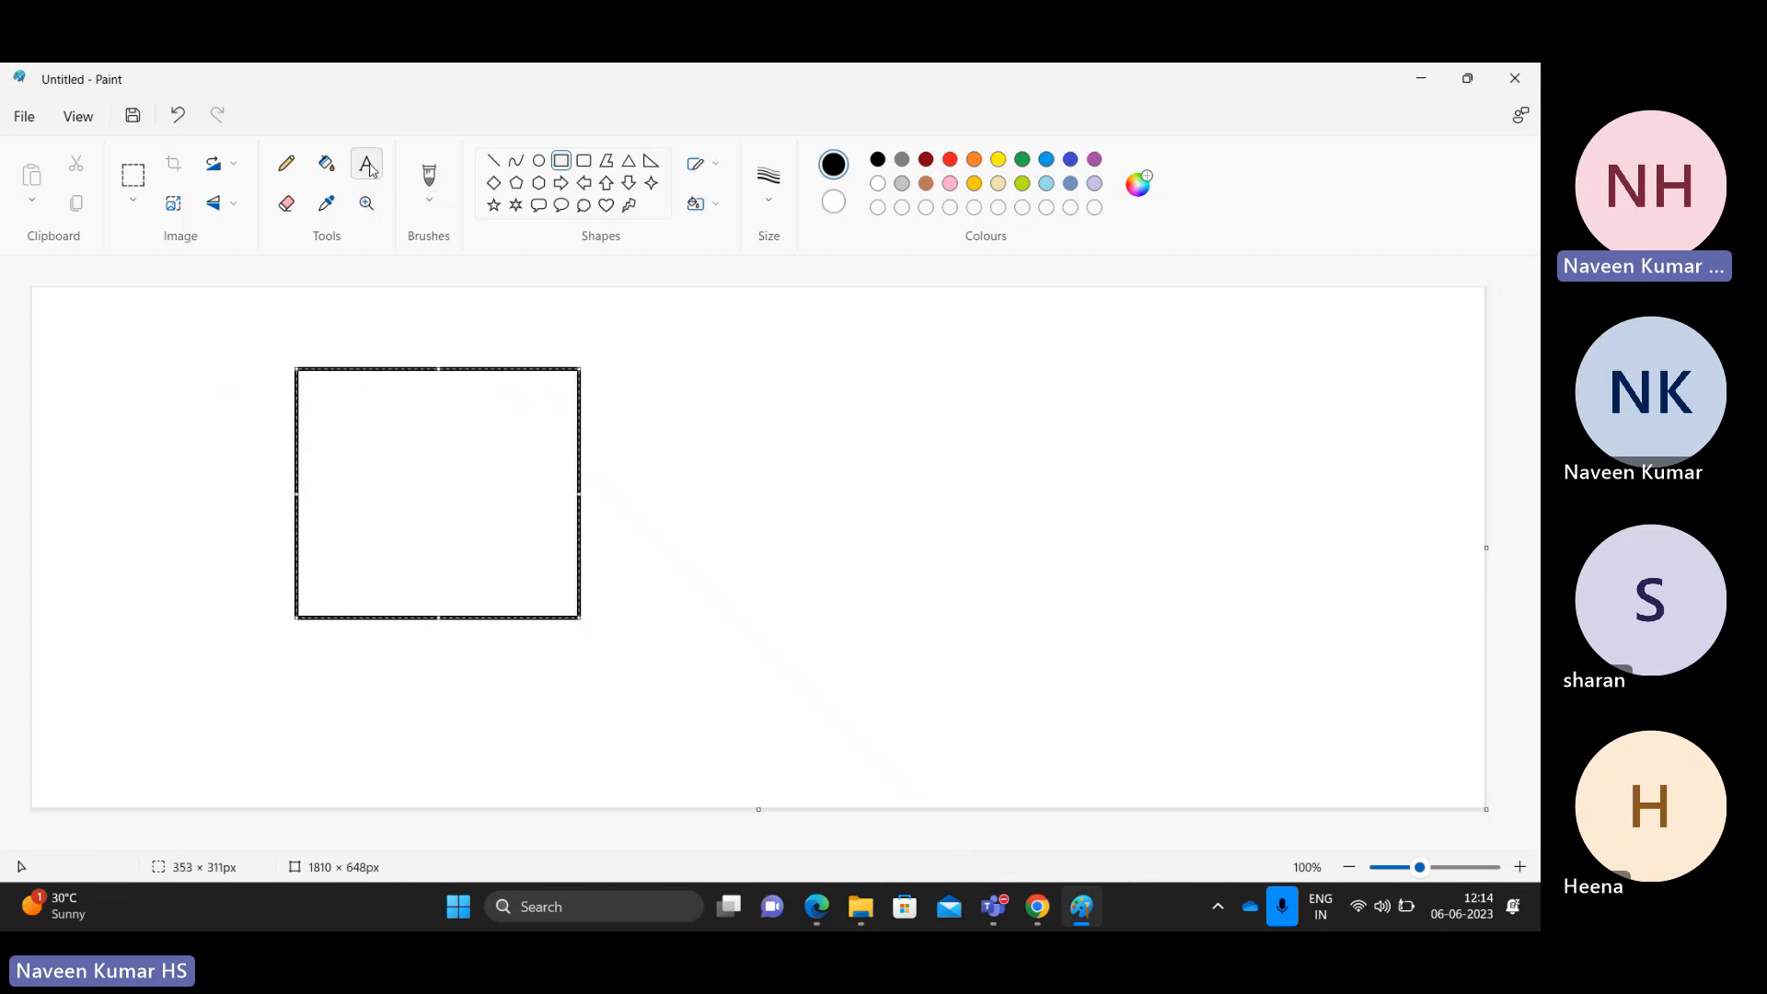
{"action": "left_click", "coordinate": [366, 390]}
{"action": "left_click", "coordinate": [337, 425]}
{"action": "type", "text": "SH"}
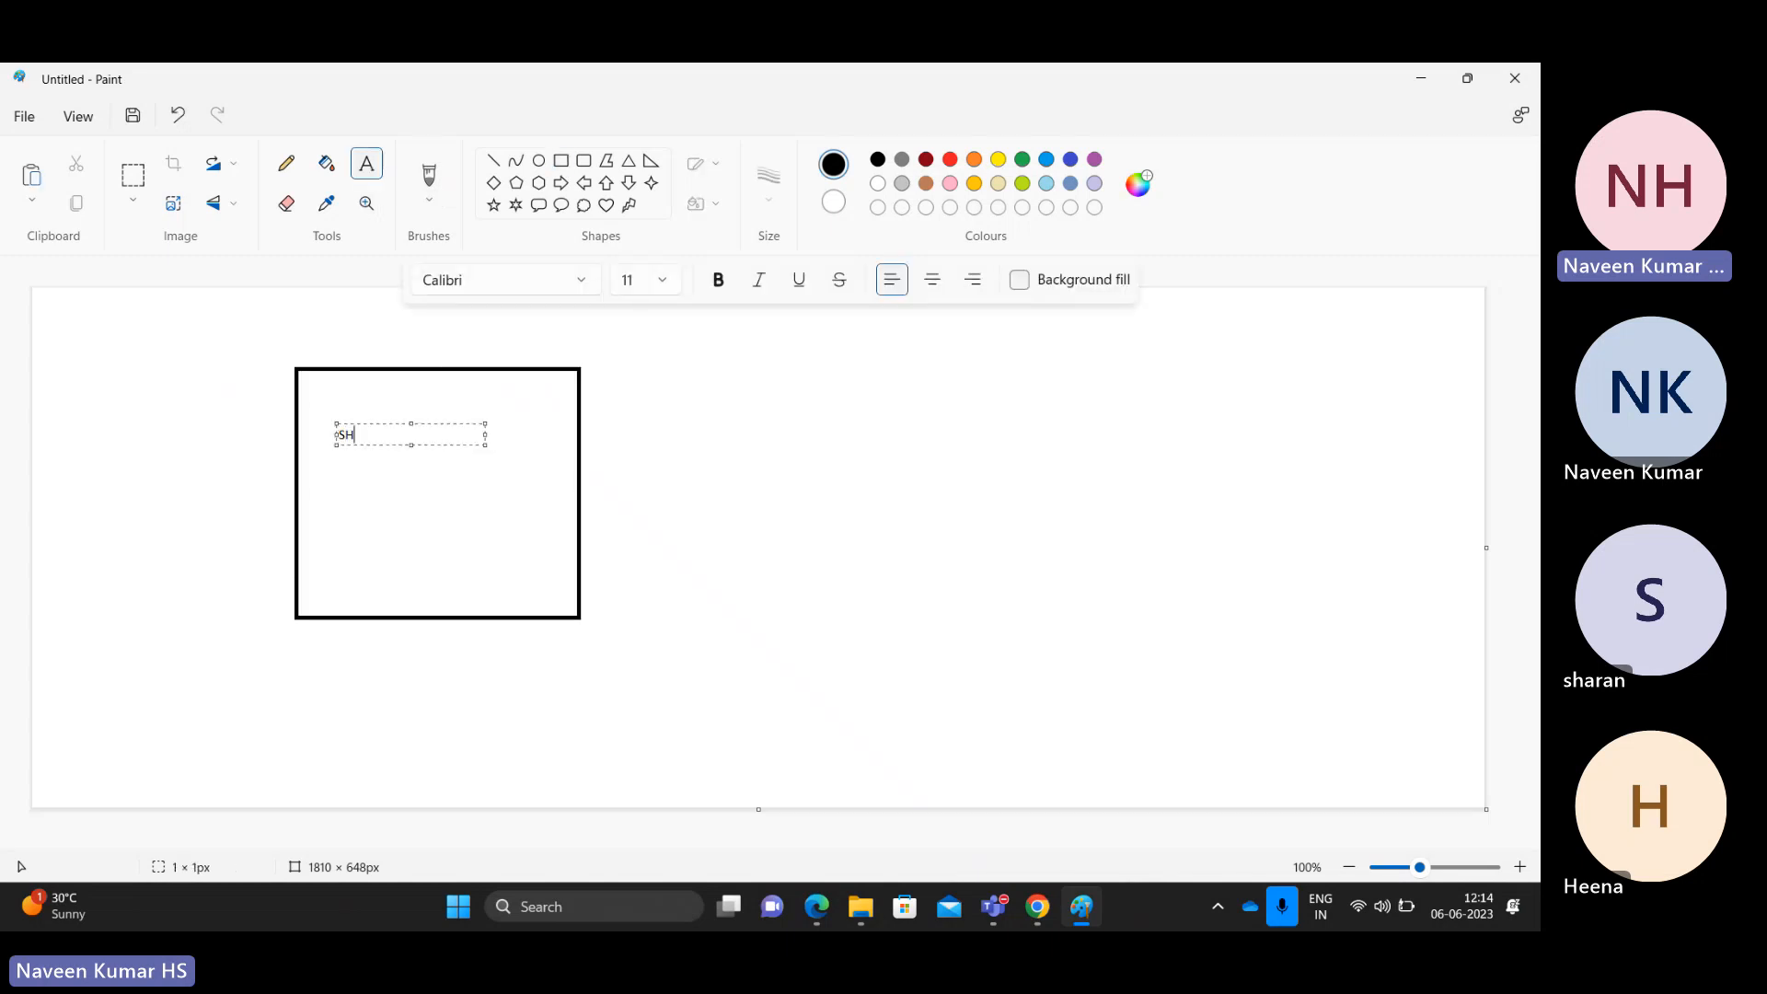
{"action": "type", "text": "/Indexer"}
Step: Back in Splunk, save the Distributed search setup form with distributed search set to Yes
{"action": "key", "text": "alt+Tab"}
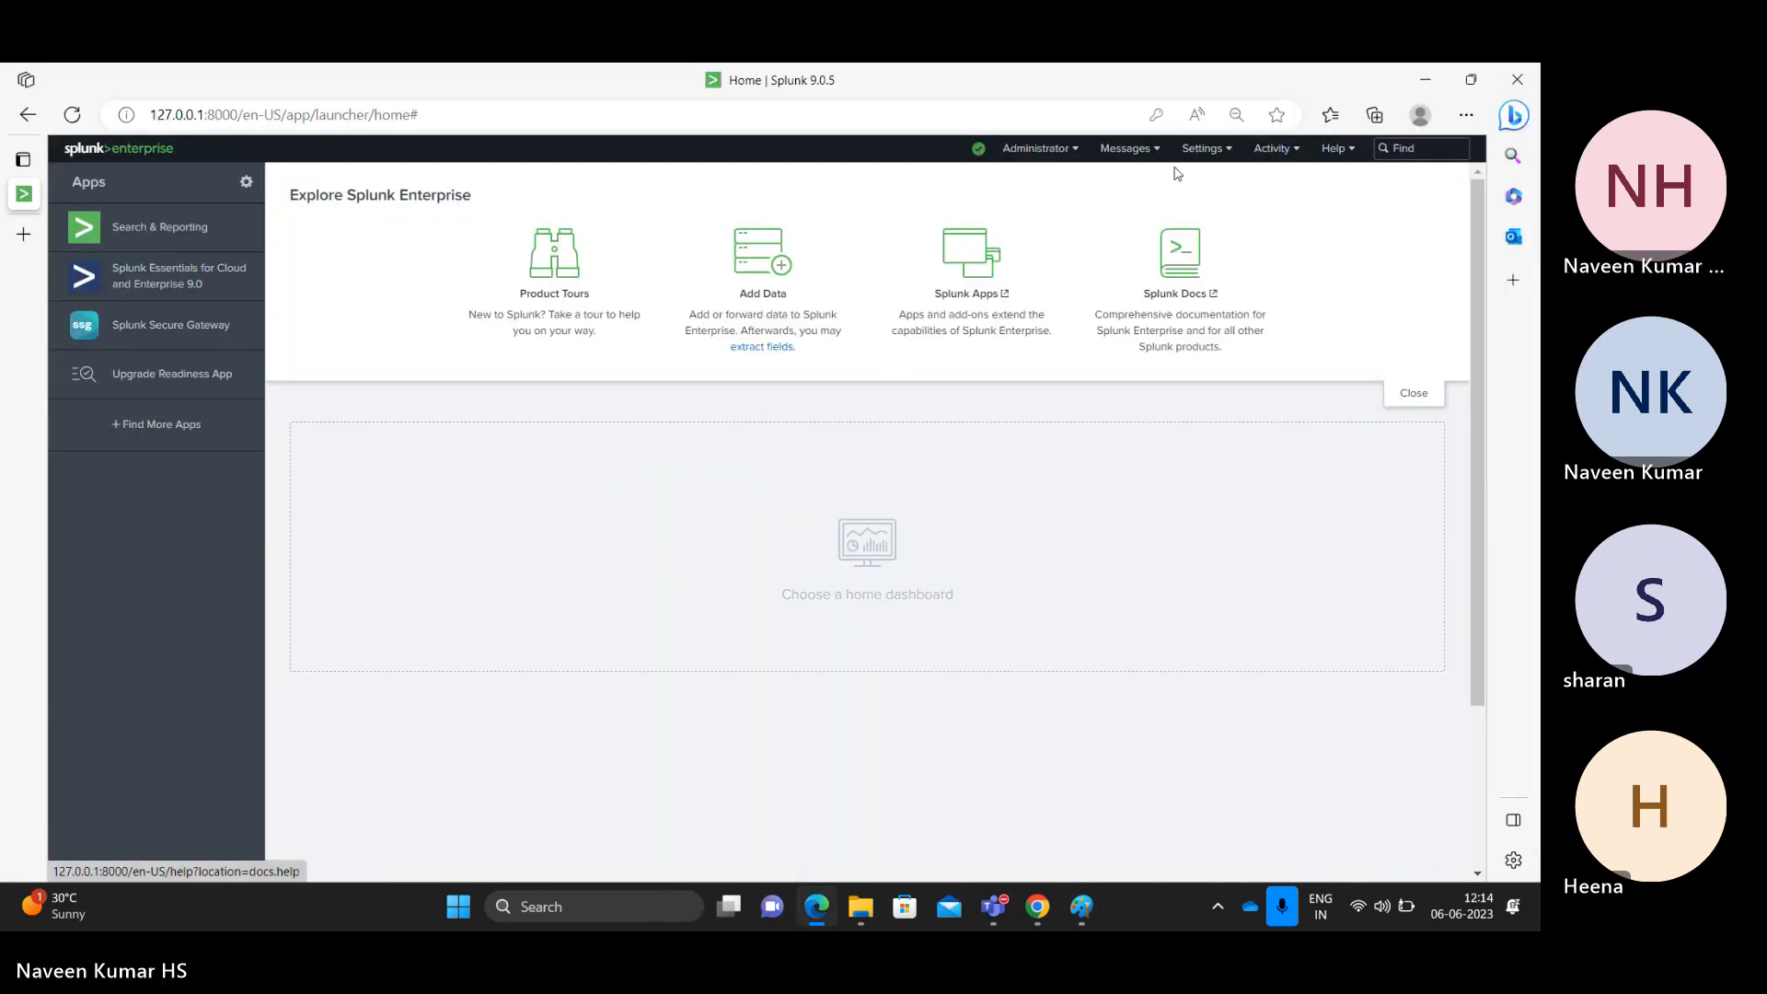
{"action": "left_click", "coordinate": [1216, 155]}
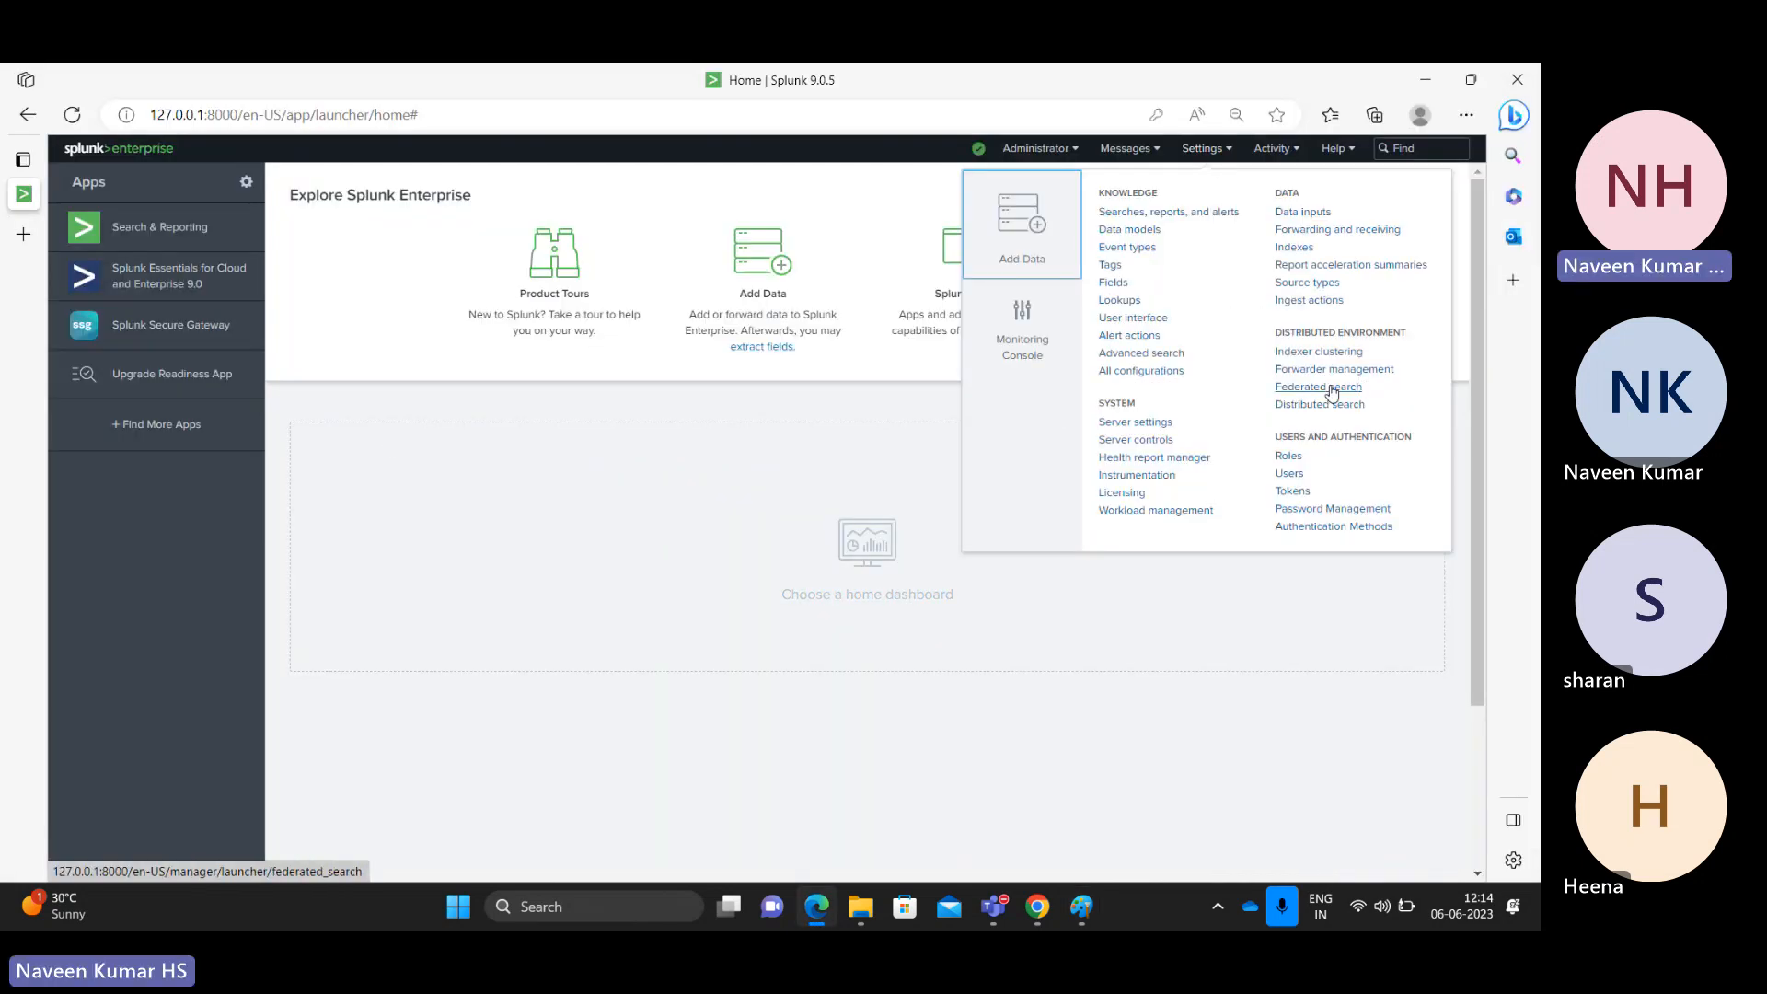
{"action": "left_click", "coordinate": [1299, 407]}
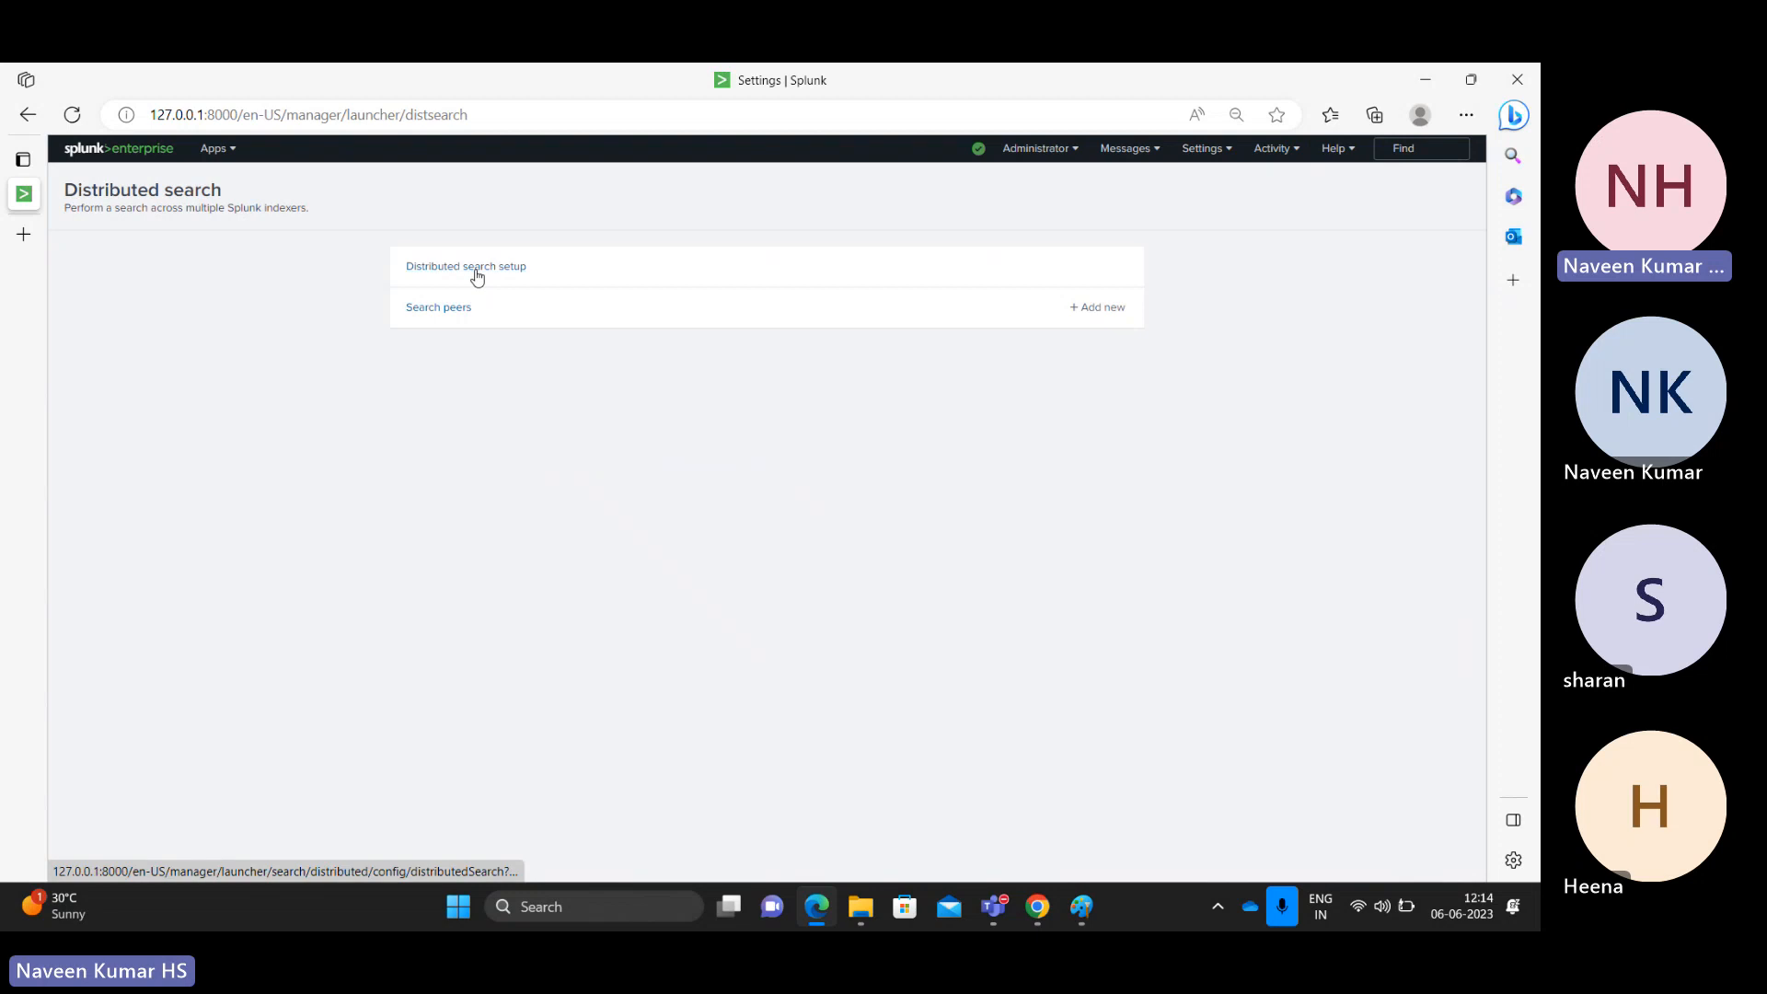
{"action": "left_click", "coordinate": [477, 272]}
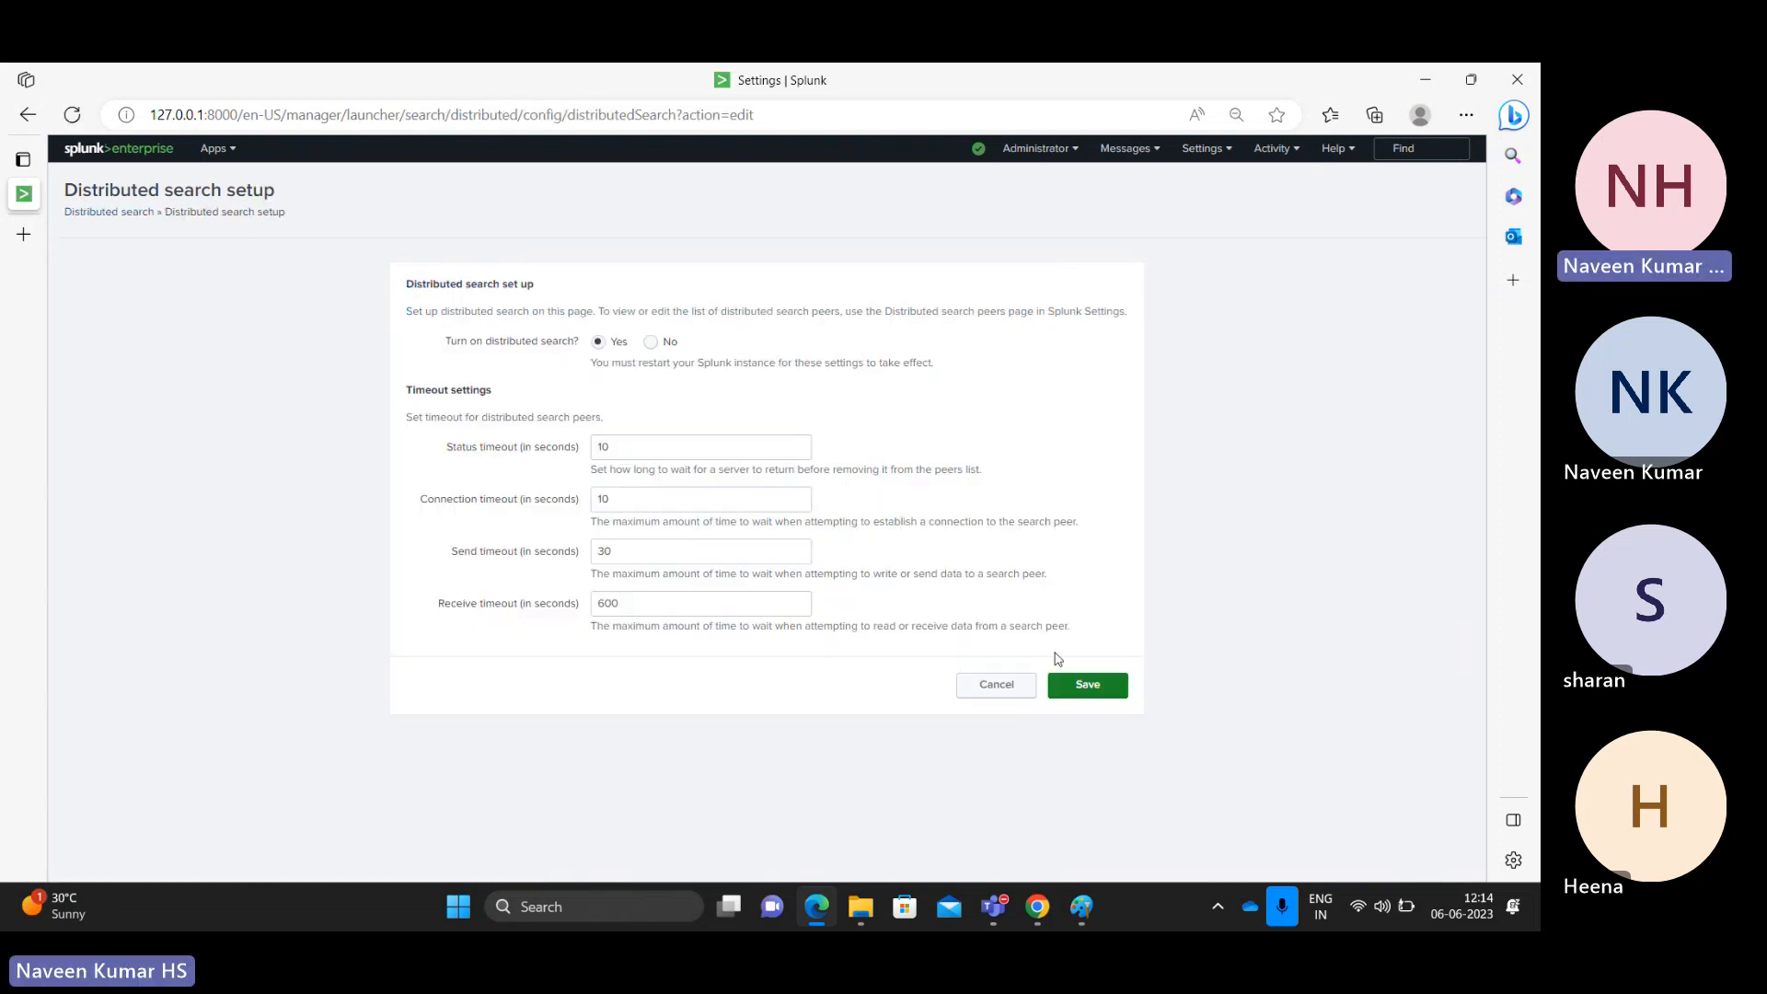
{"action": "left_click", "coordinate": [1091, 683]}
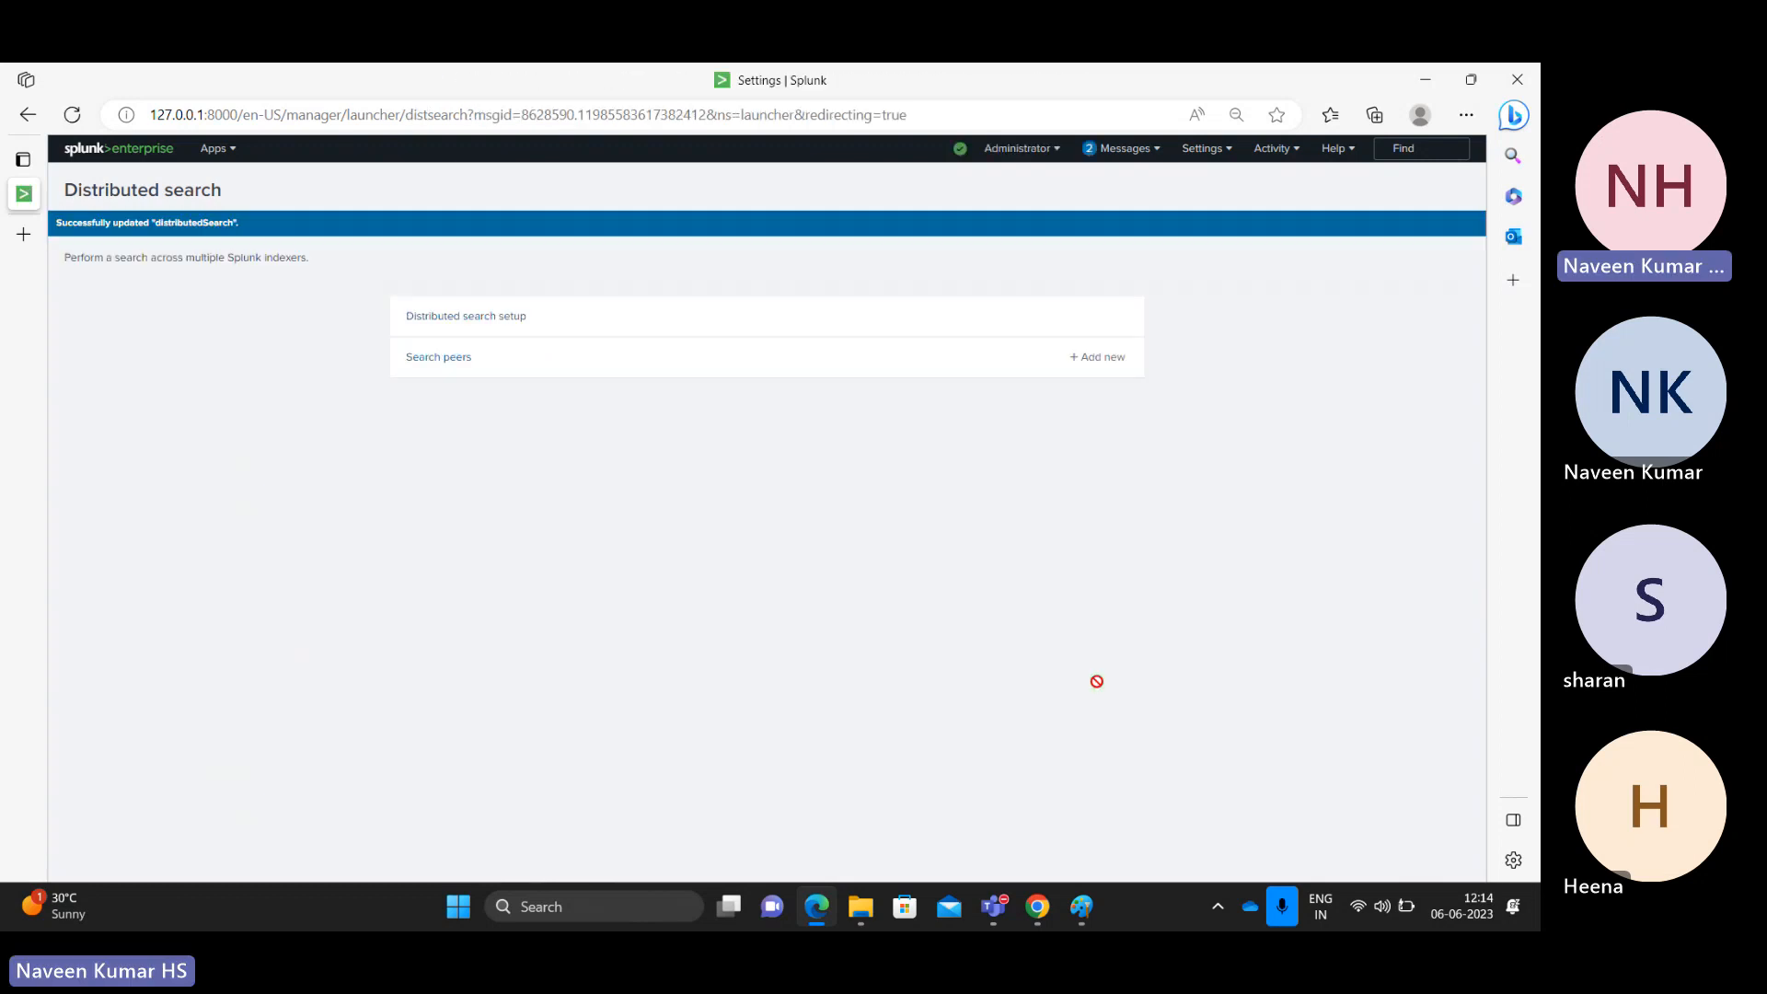
Step: Add a new receiving port 9997 under Forwarding and receiving, then return to Paint
{"action": "left_click", "coordinate": [1201, 149]}
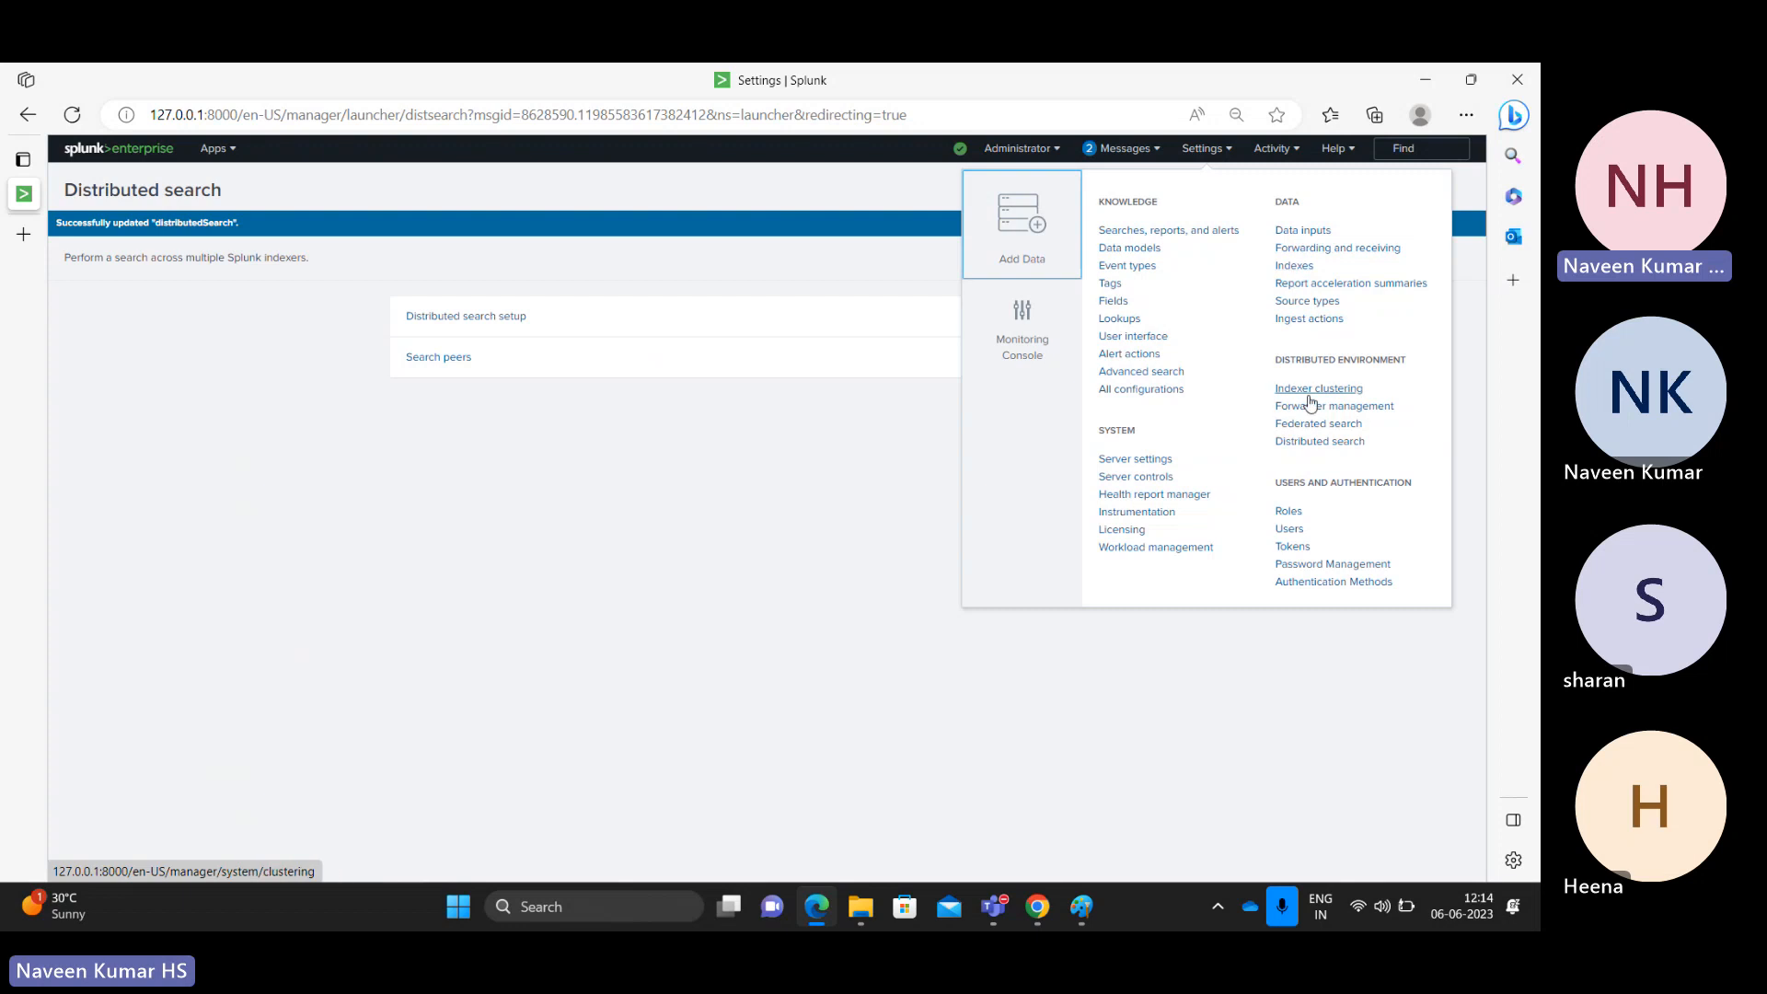
{"action": "left_click", "coordinate": [1361, 249]}
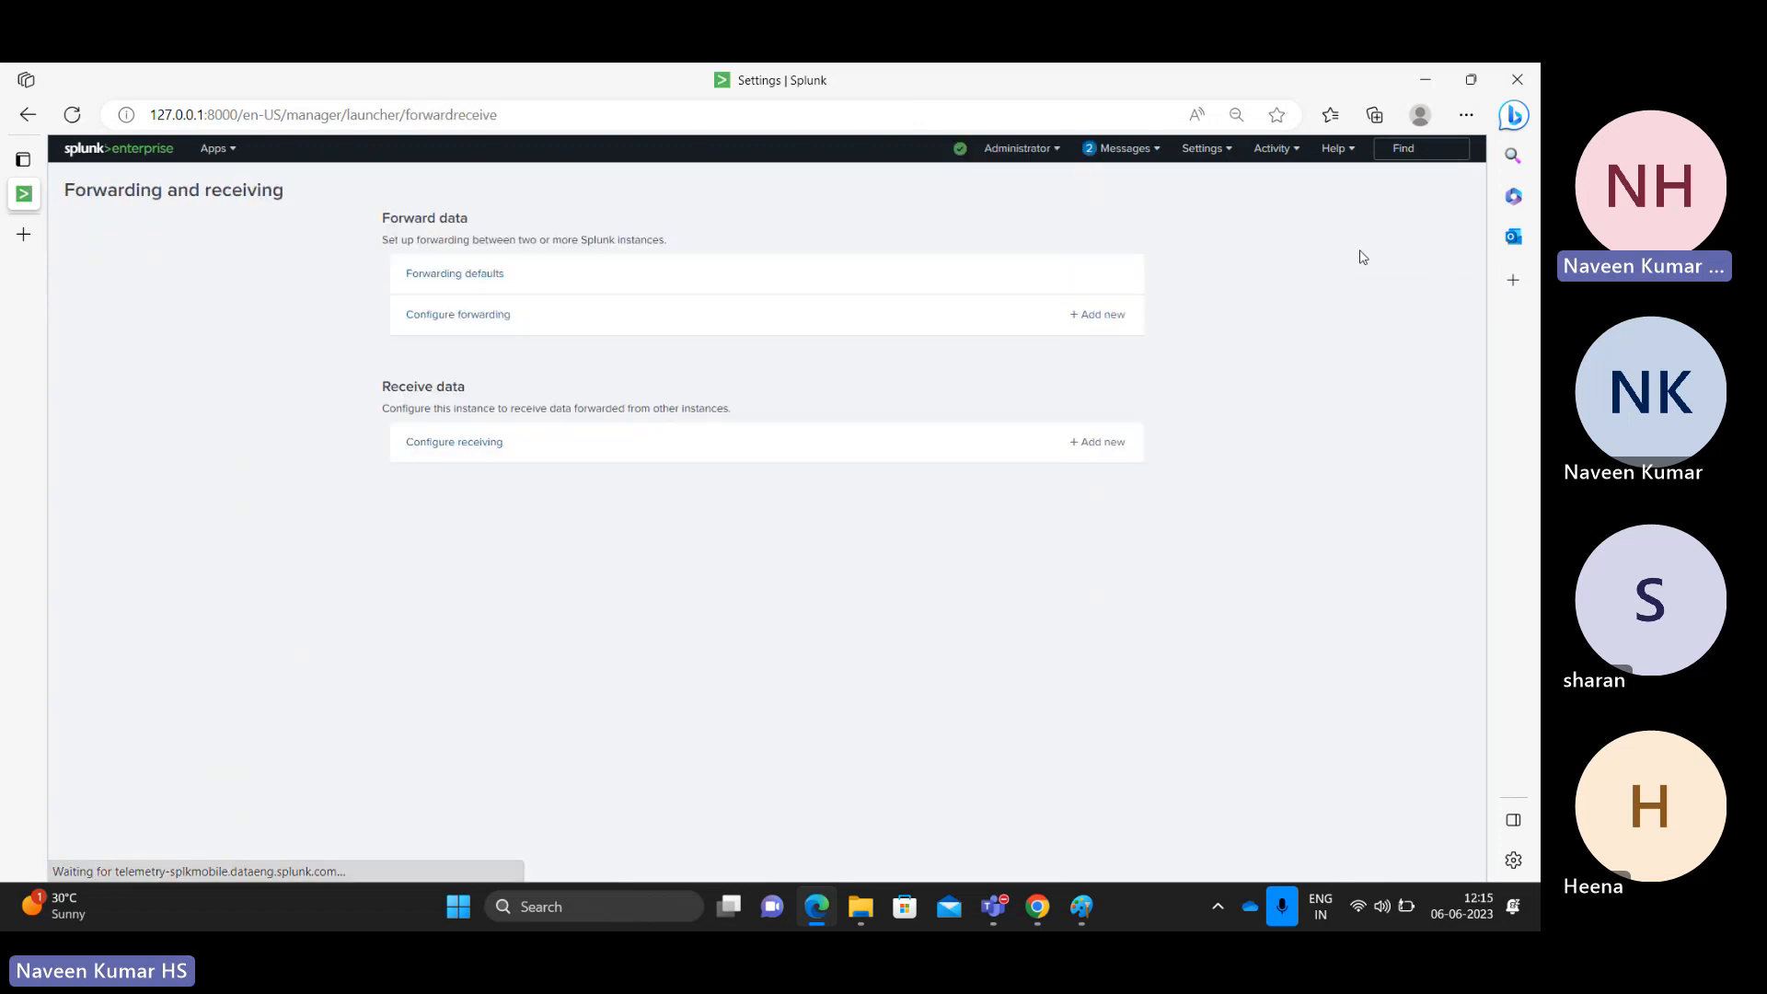
{"action": "left_click", "coordinate": [439, 446]}
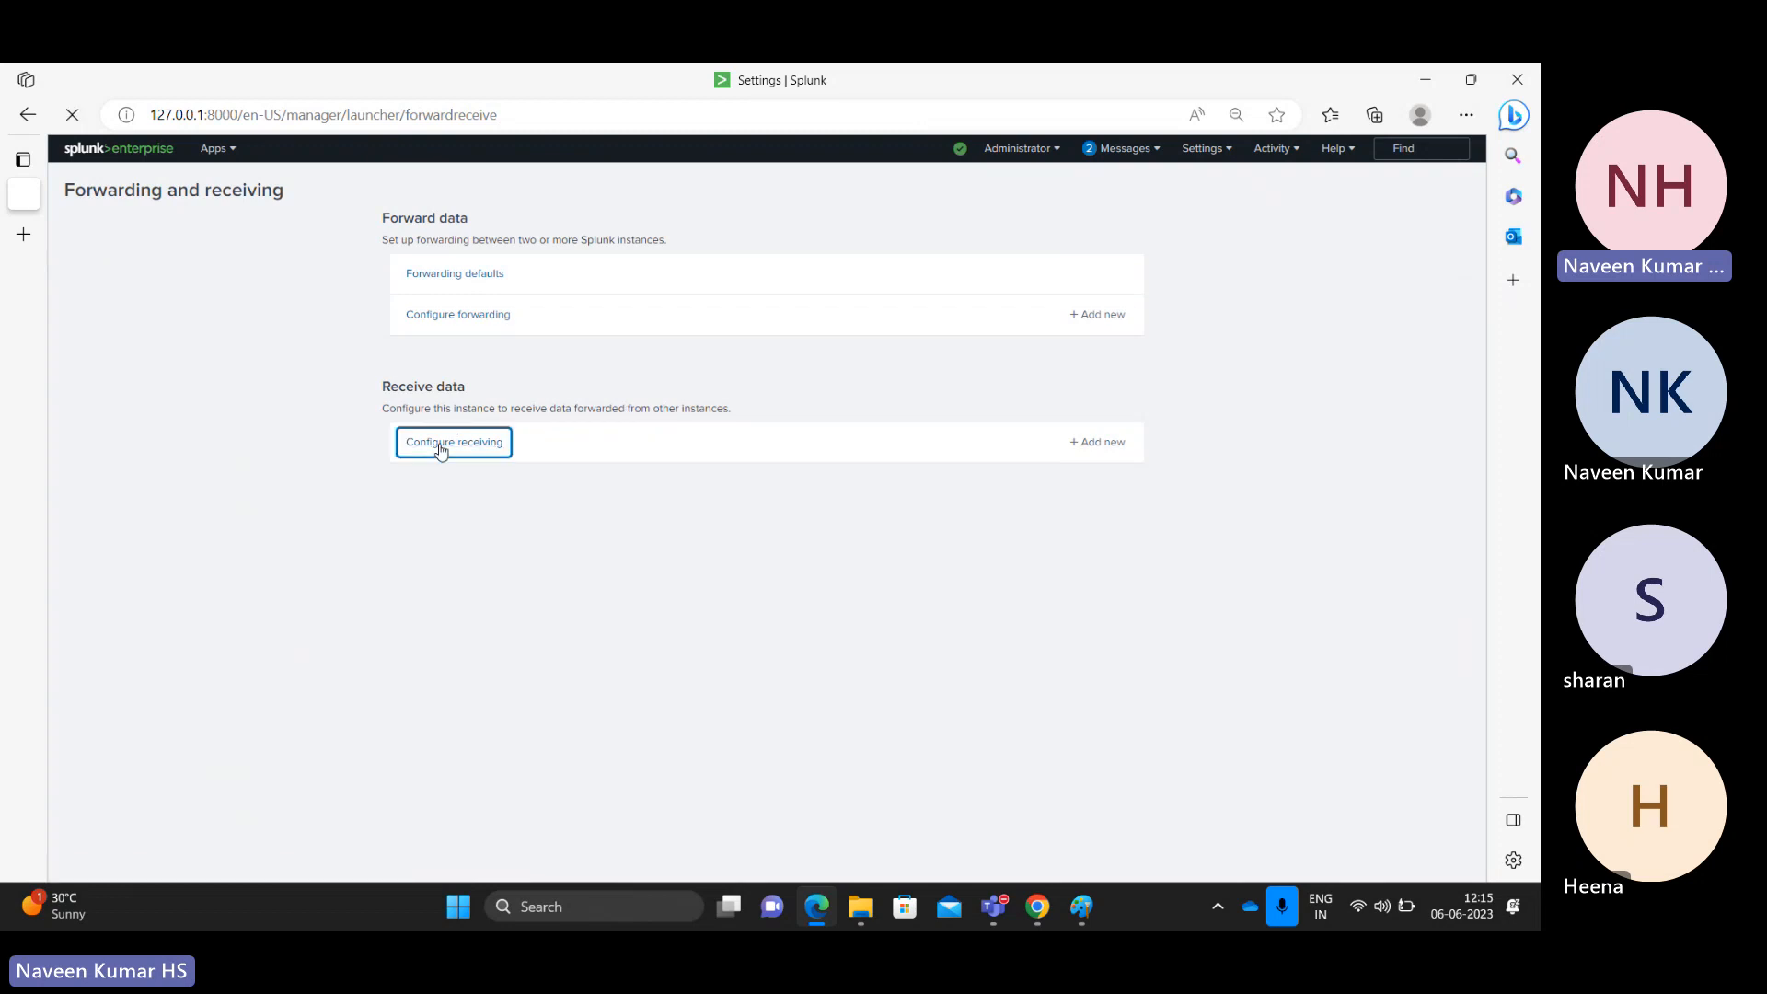
{"action": "left_click", "coordinate": [1409, 187]}
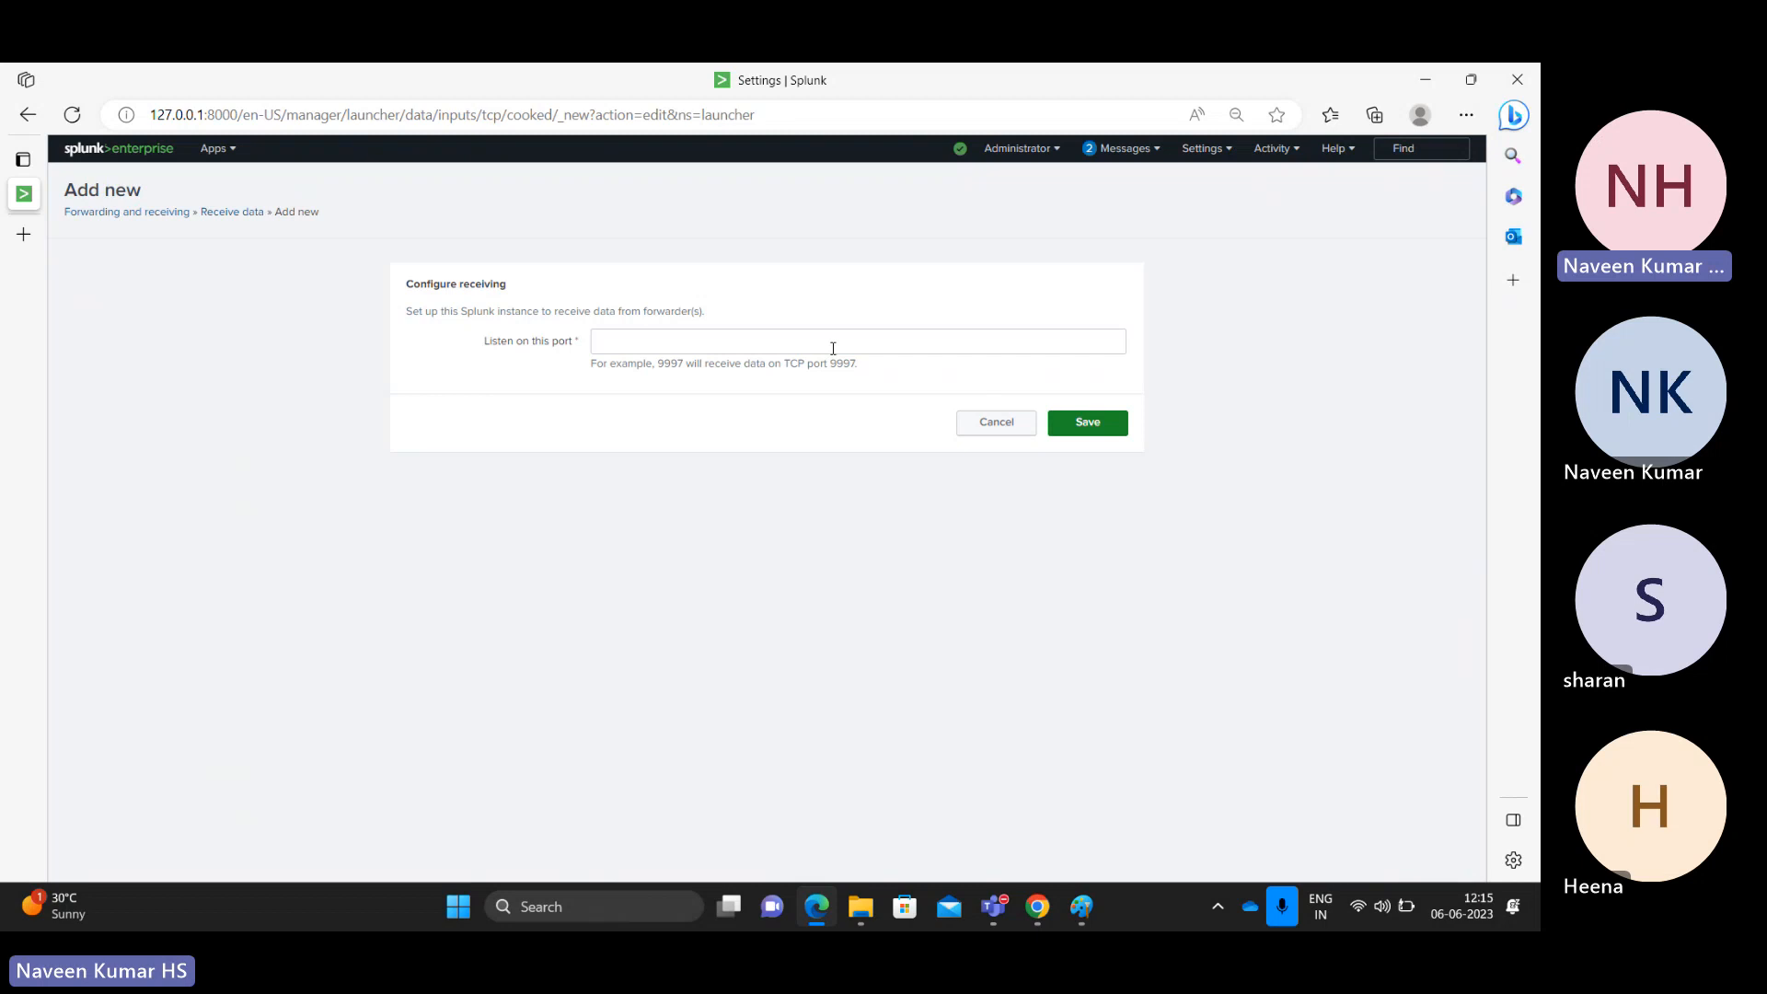
{"action": "left_click", "coordinate": [833, 348]}
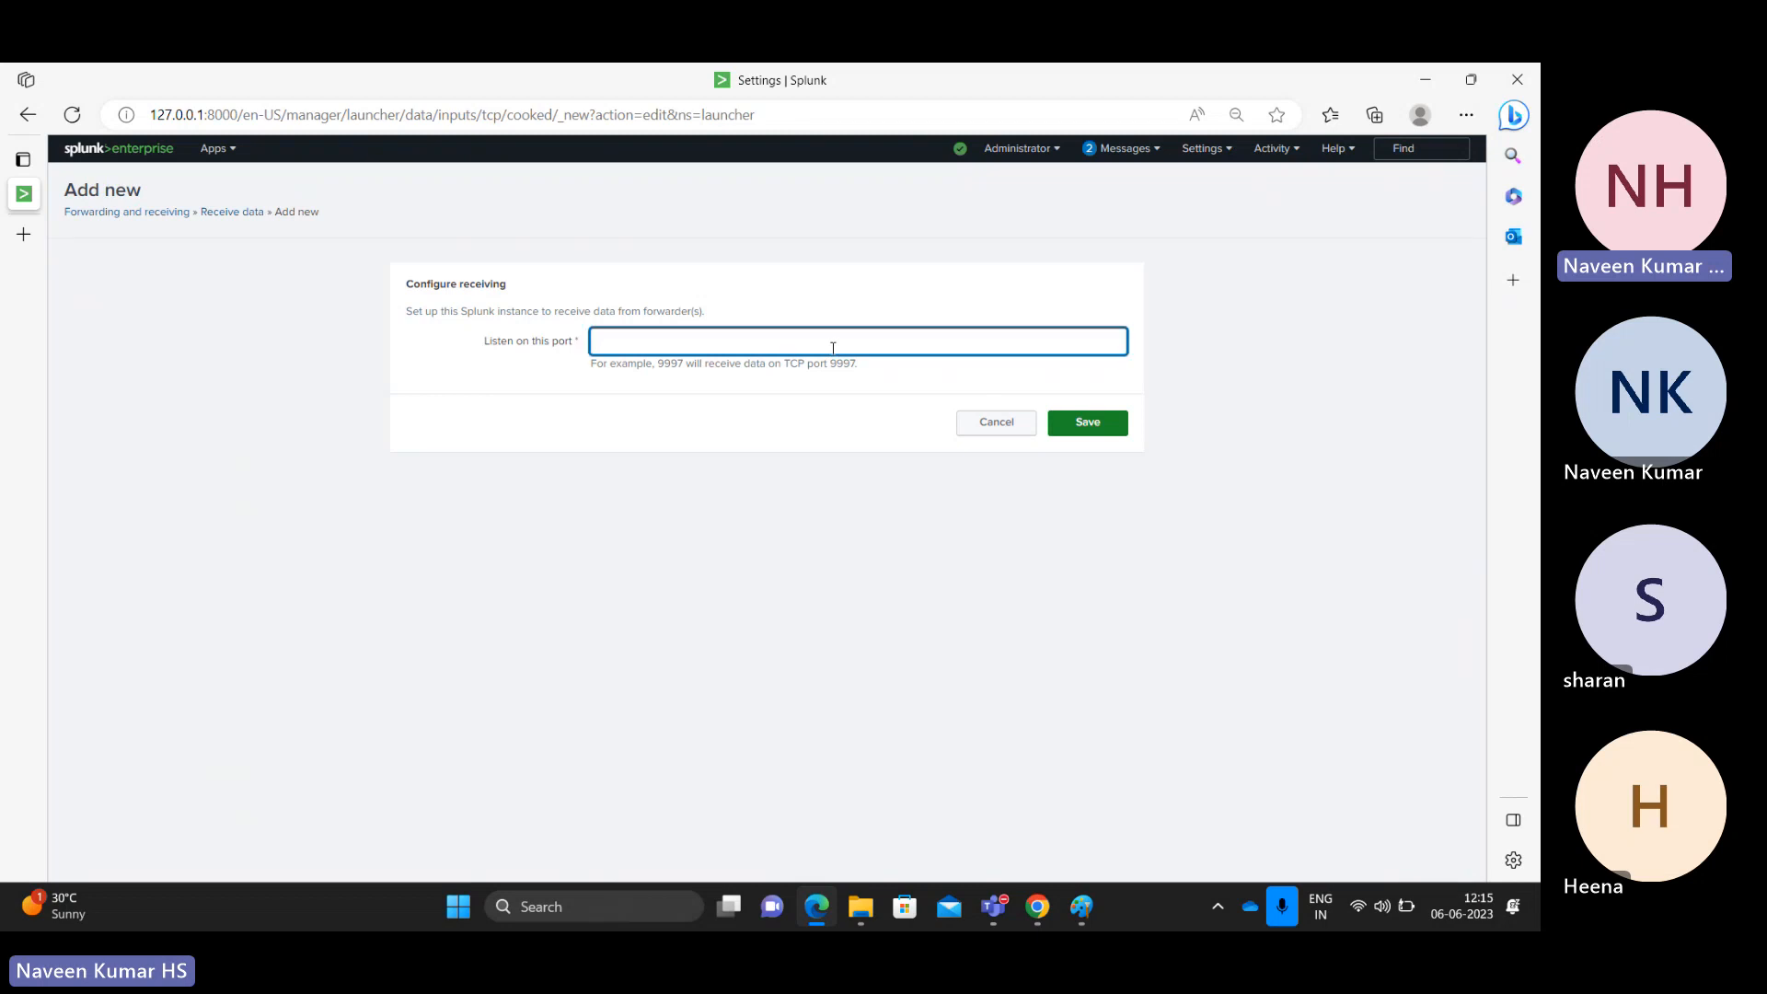
{"action": "type", "text": "9997"}
{"action": "left_click", "coordinate": [1090, 422]}
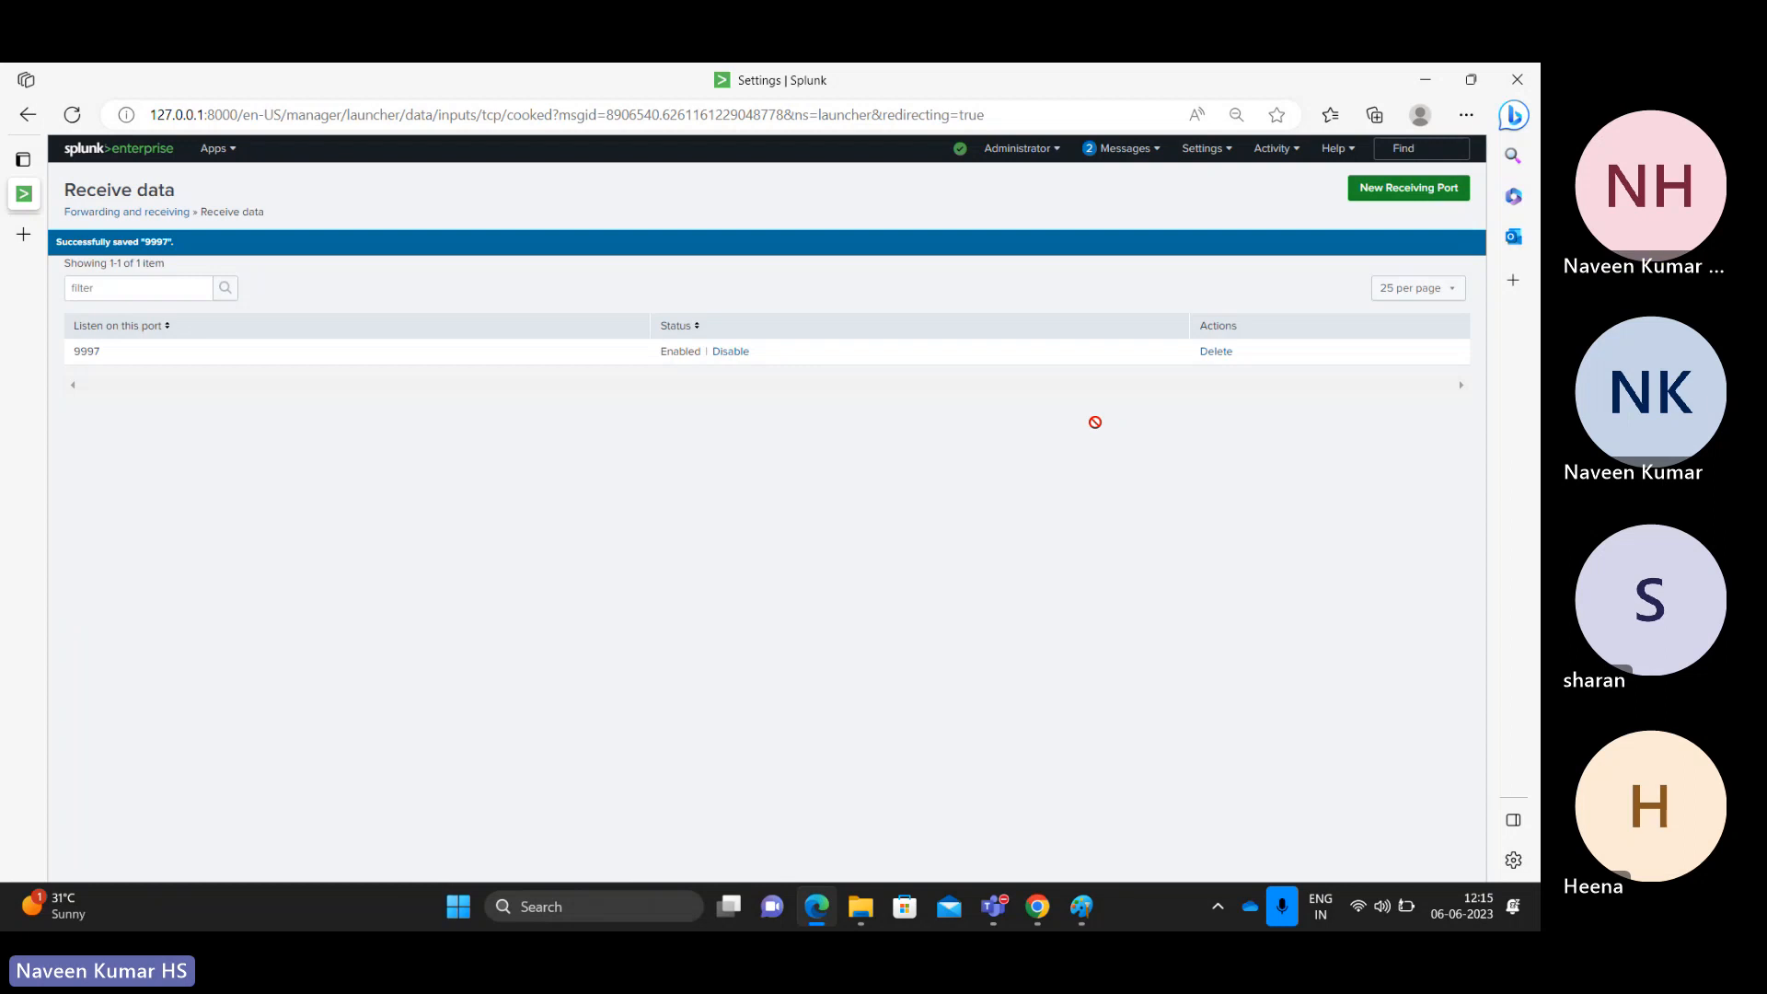
{"action": "key", "text": "alt+Tab"}
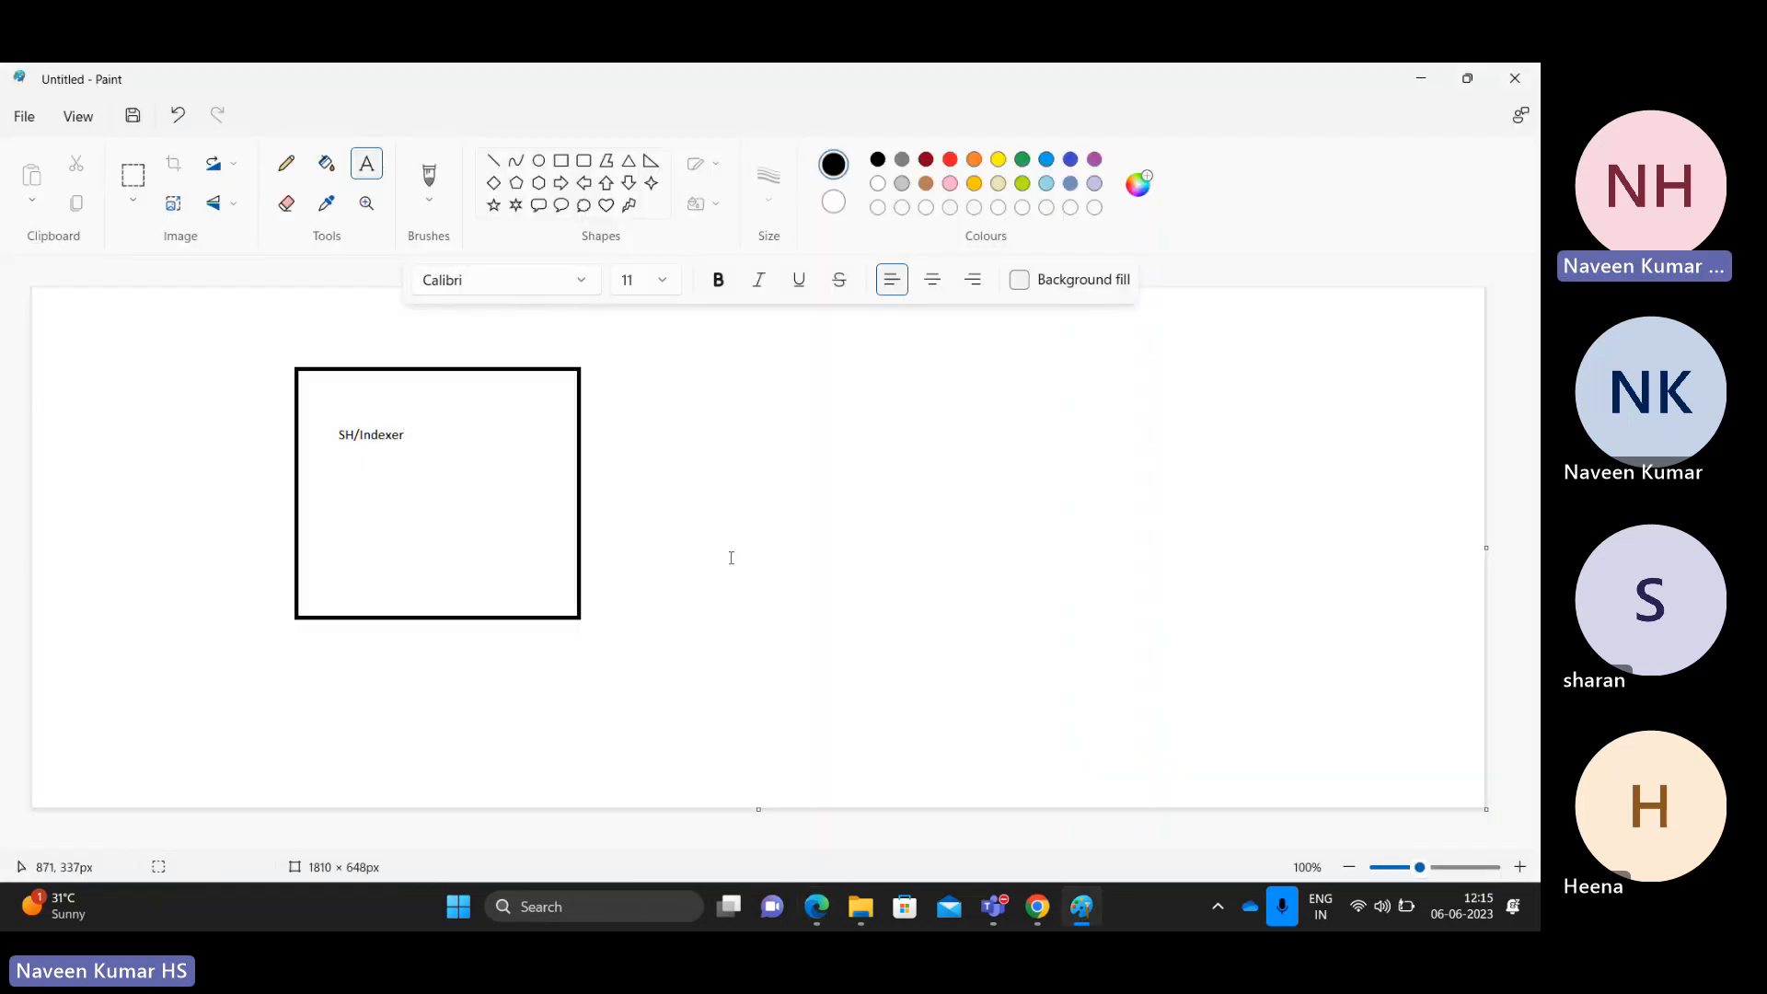
Step: Draw a small square at the upper right with a wider box beneath it
{"action": "left_click_drag", "start_coordinate": [259, 336], "coordinate": [636, 690]}
{"action": "left_click", "coordinate": [958, 457]}
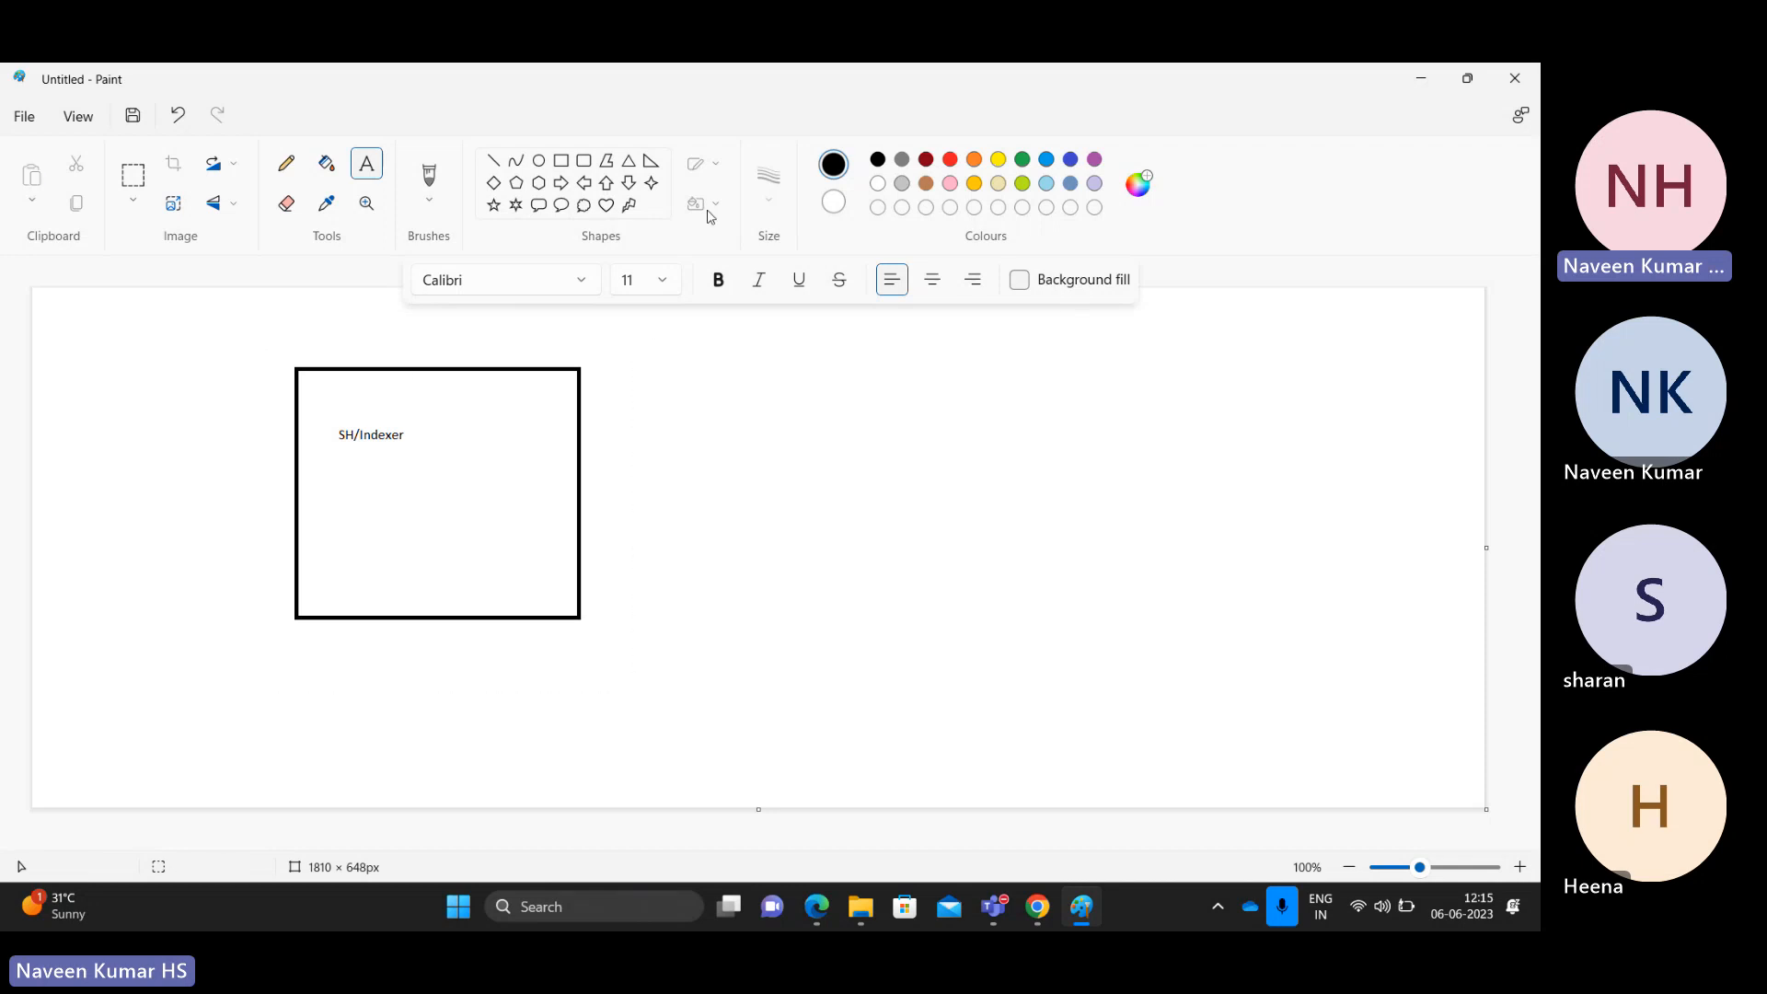
{"action": "left_click", "coordinate": [560, 160]}
{"action": "left_click_drag", "start_coordinate": [1109, 337], "coordinate": [1207, 436]}
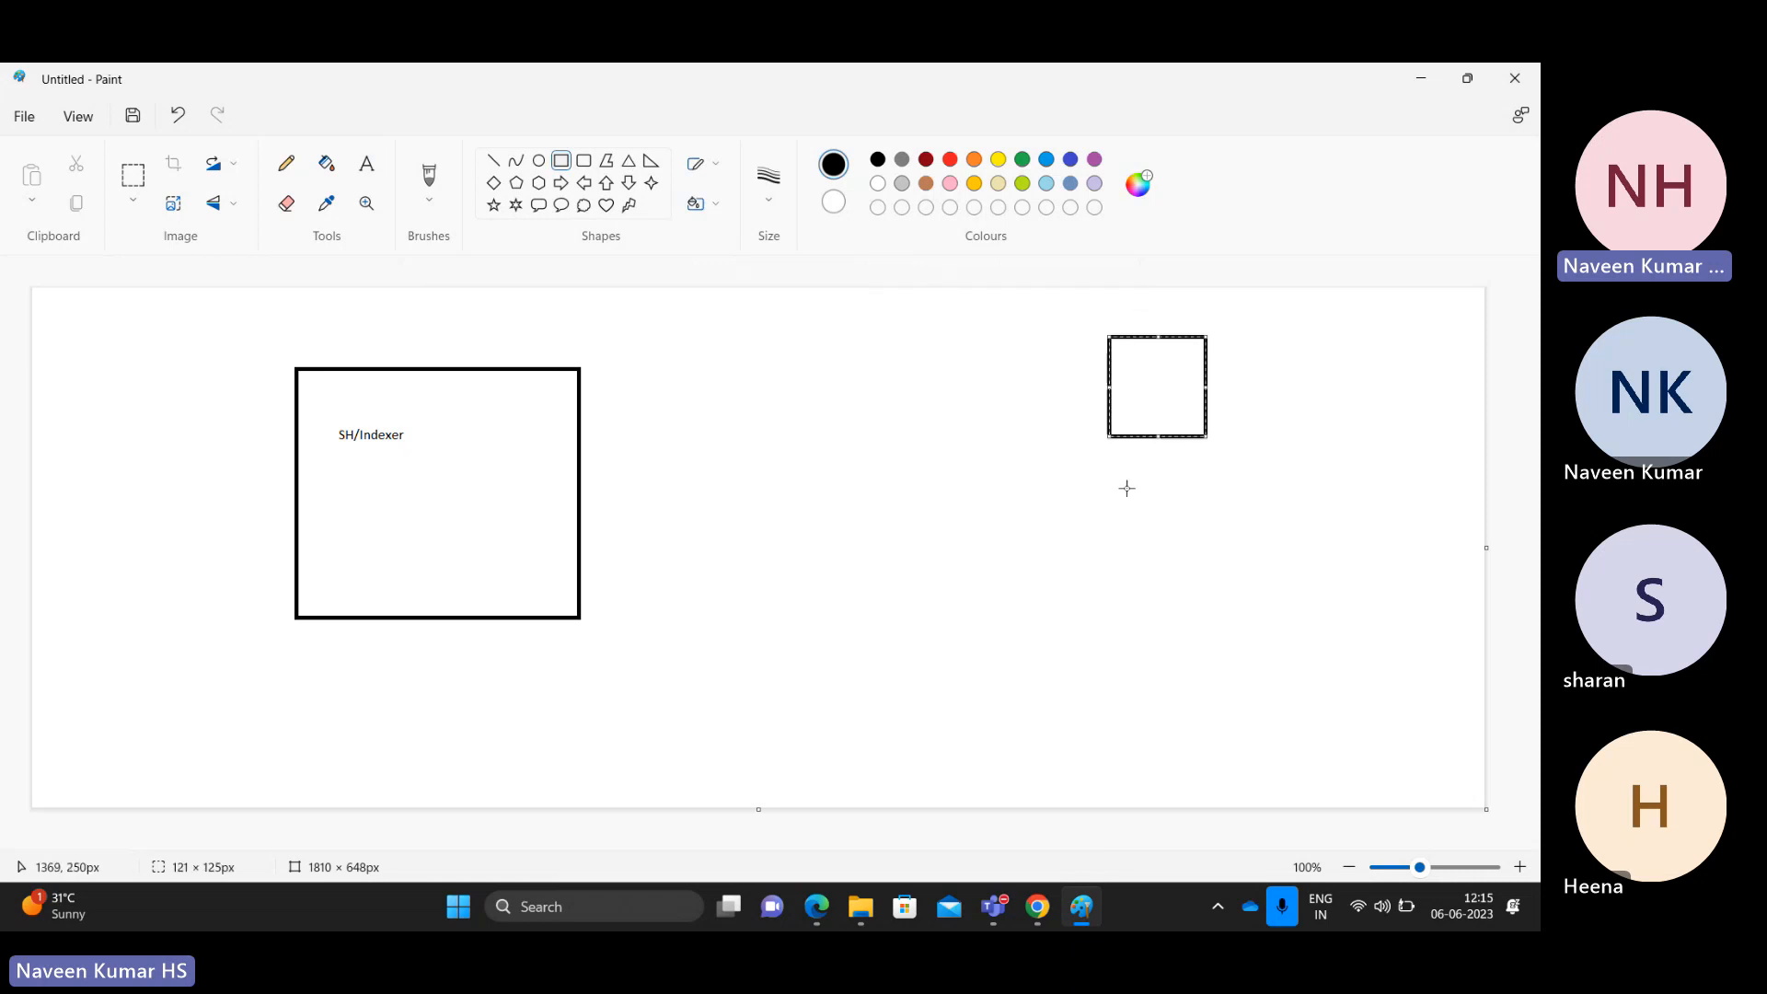
{"action": "mouse_move", "coordinate": [1101, 488]}
{"action": "left_mouse_down"}
{"action": "mouse_move", "coordinate": [1256, 554]}
{"action": "mouse_move", "coordinate": [1268, 577]}
{"action": "left_mouse_up"}
Step: Add a row of small boxes, a wide box around them, and a frame around the whole group
{"action": "mouse_move", "coordinate": [1023, 653]}
{"action": "left_mouse_down"}
{"action": "mouse_move", "coordinate": [1059, 683]}
{"action": "mouse_move", "coordinate": [1150, 679]}
{"action": "mouse_move", "coordinate": [1298, 714]}
{"action": "left_mouse_up"}
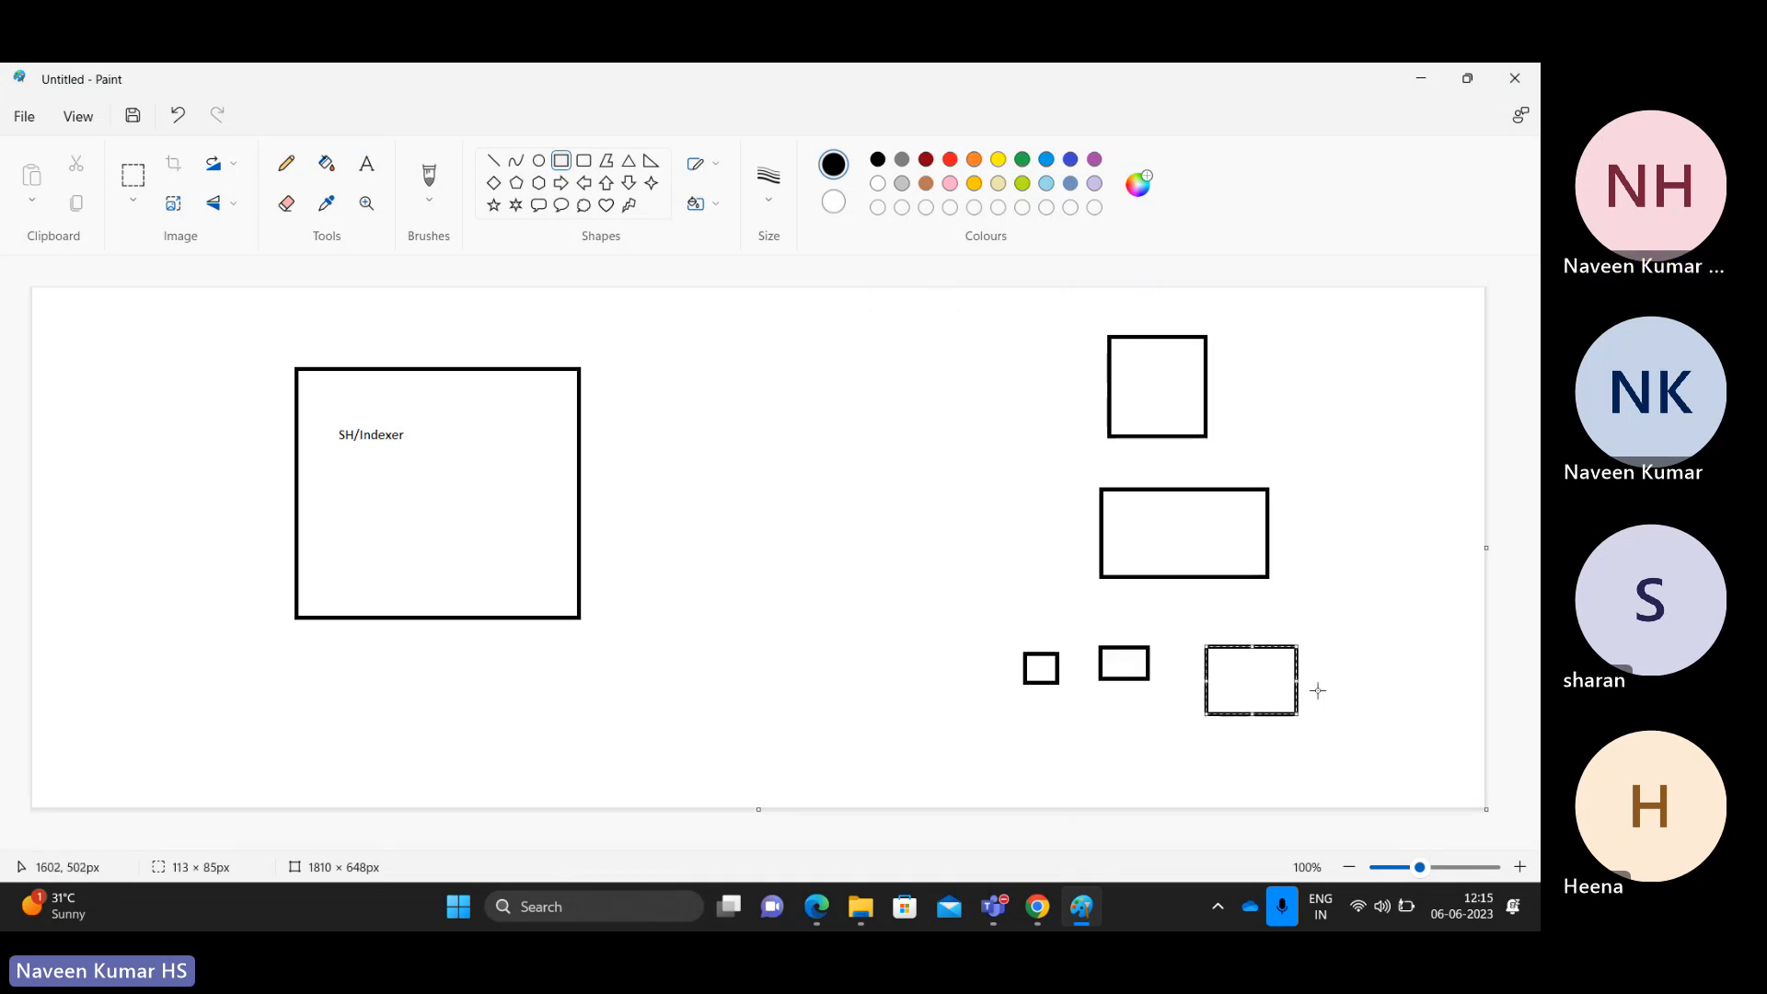
{"action": "left_click_drag", "start_coordinate": [1340, 637], "coordinate": [1414, 707]}
{"action": "mouse_move", "coordinate": [971, 595]}
{"action": "left_mouse_down"}
{"action": "mouse_move", "coordinate": [1239, 730]}
{"action": "mouse_move", "coordinate": [1476, 754]}
{"action": "mouse_move", "coordinate": [1463, 770]}
{"action": "left_mouse_up"}
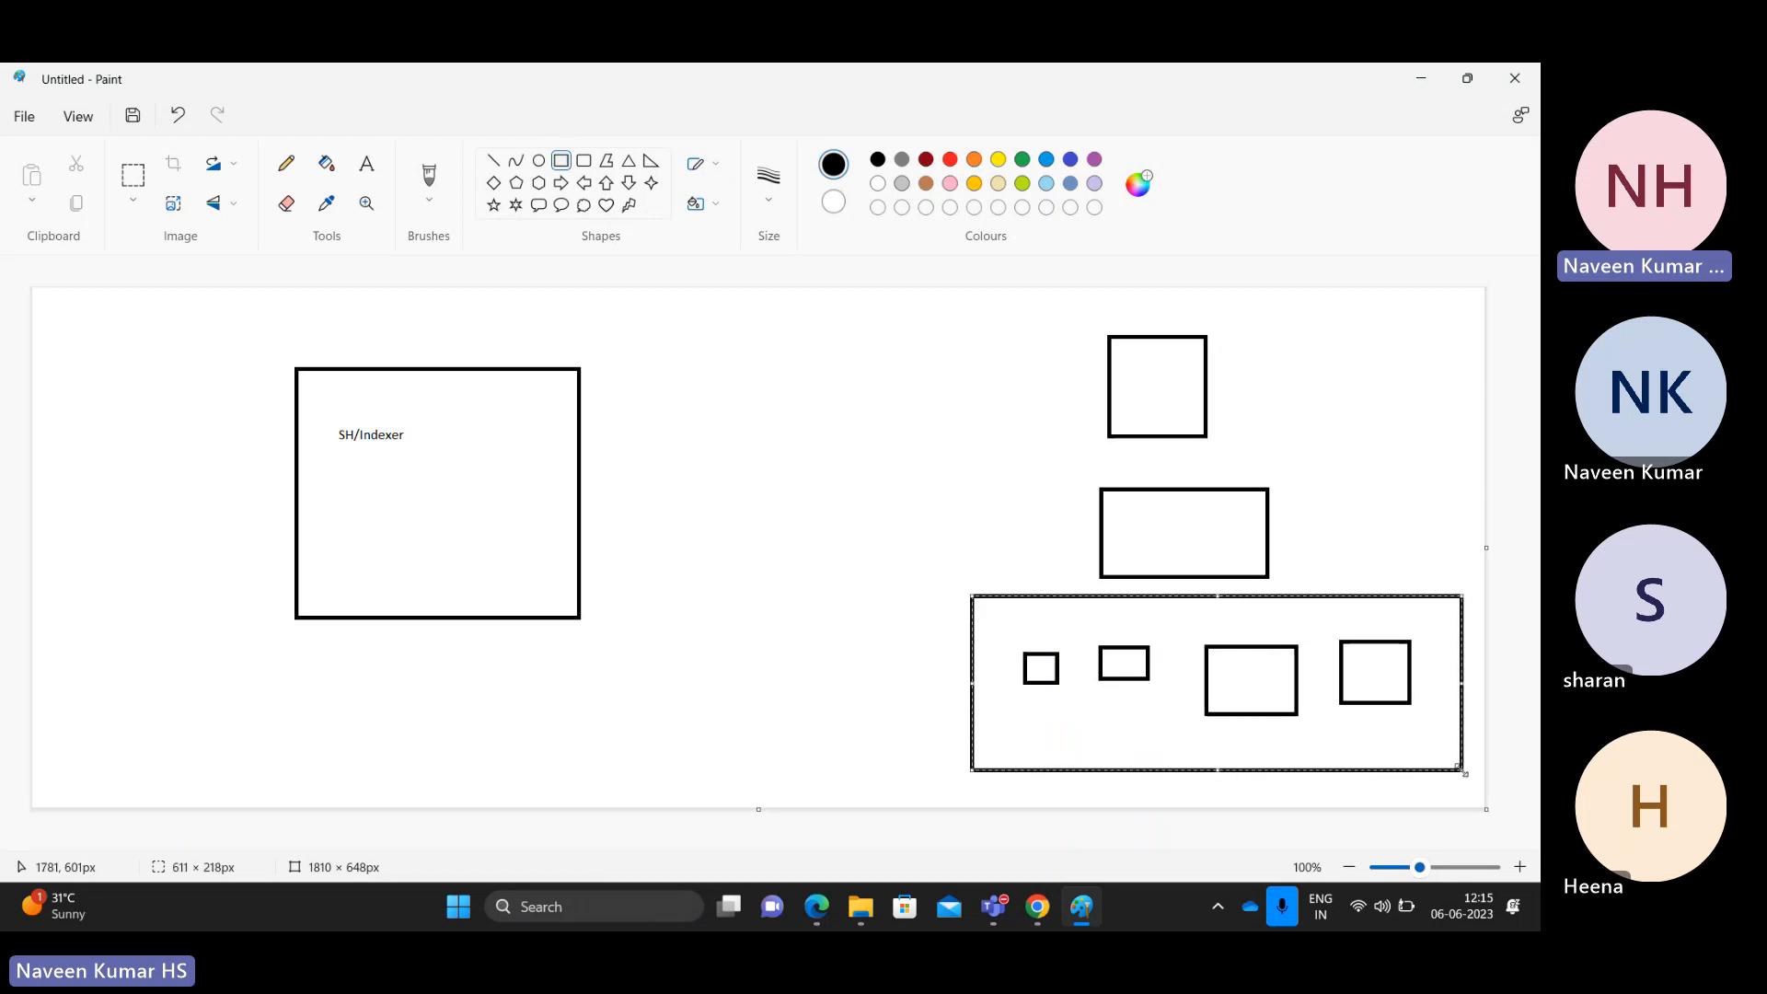
{"action": "left_click", "coordinate": [942, 482]}
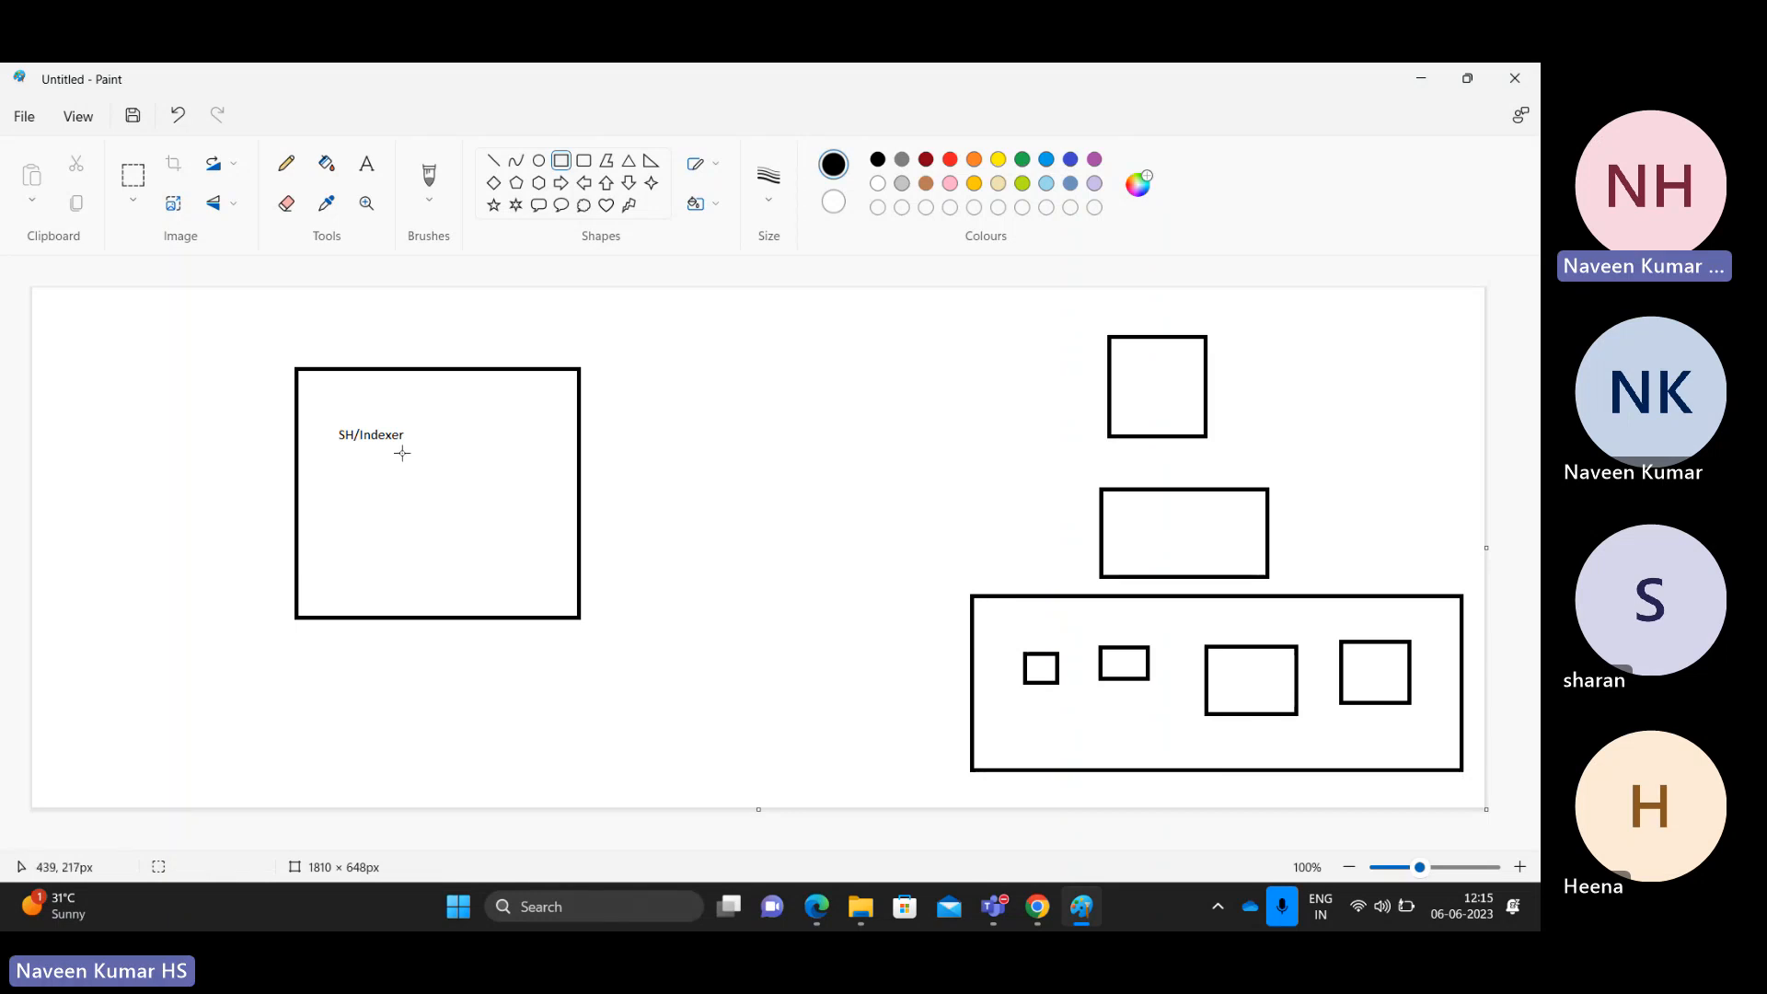
{"action": "left_click_drag", "start_coordinate": [862, 317], "coordinate": [1479, 789]}
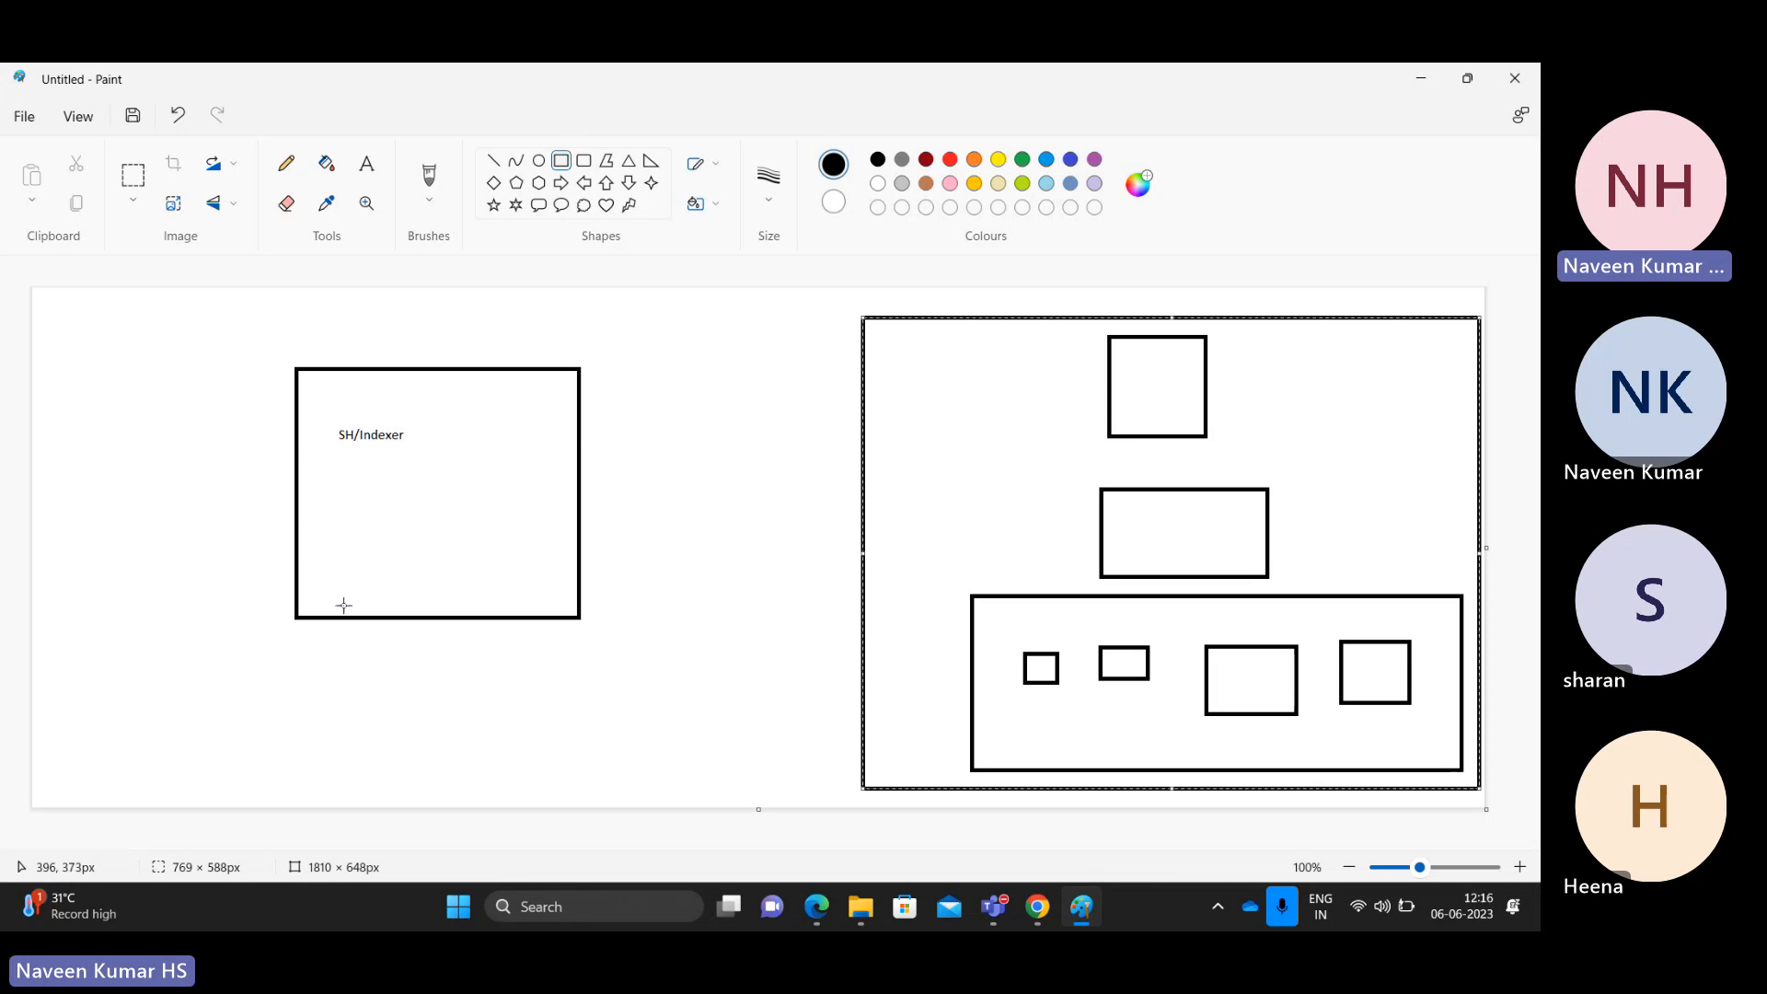
Step: Draw a box at the bottom left of the canvas and label it UF
{"action": "left_click", "coordinate": [314, 683]}
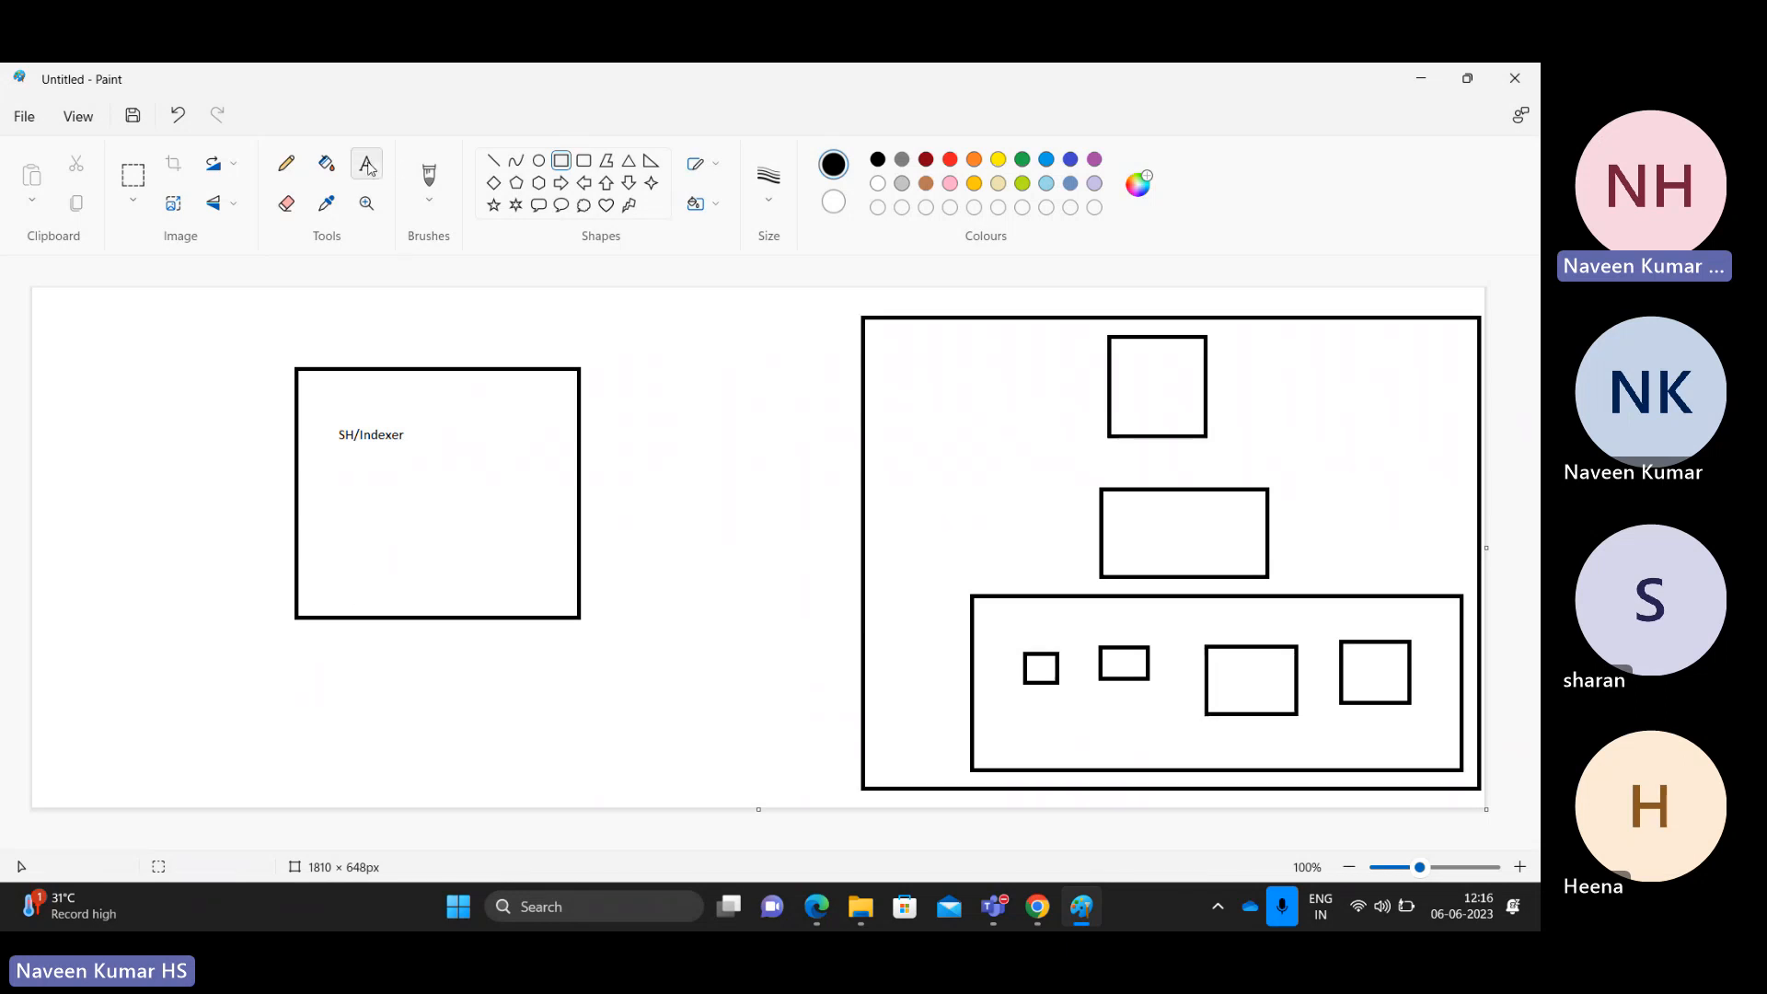
{"action": "mouse_move", "coordinate": [187, 708]}
{"action": "left_mouse_down"}
{"action": "mouse_move", "coordinate": [245, 749]}
{"action": "mouse_move", "coordinate": [354, 783]}
{"action": "left_mouse_up"}
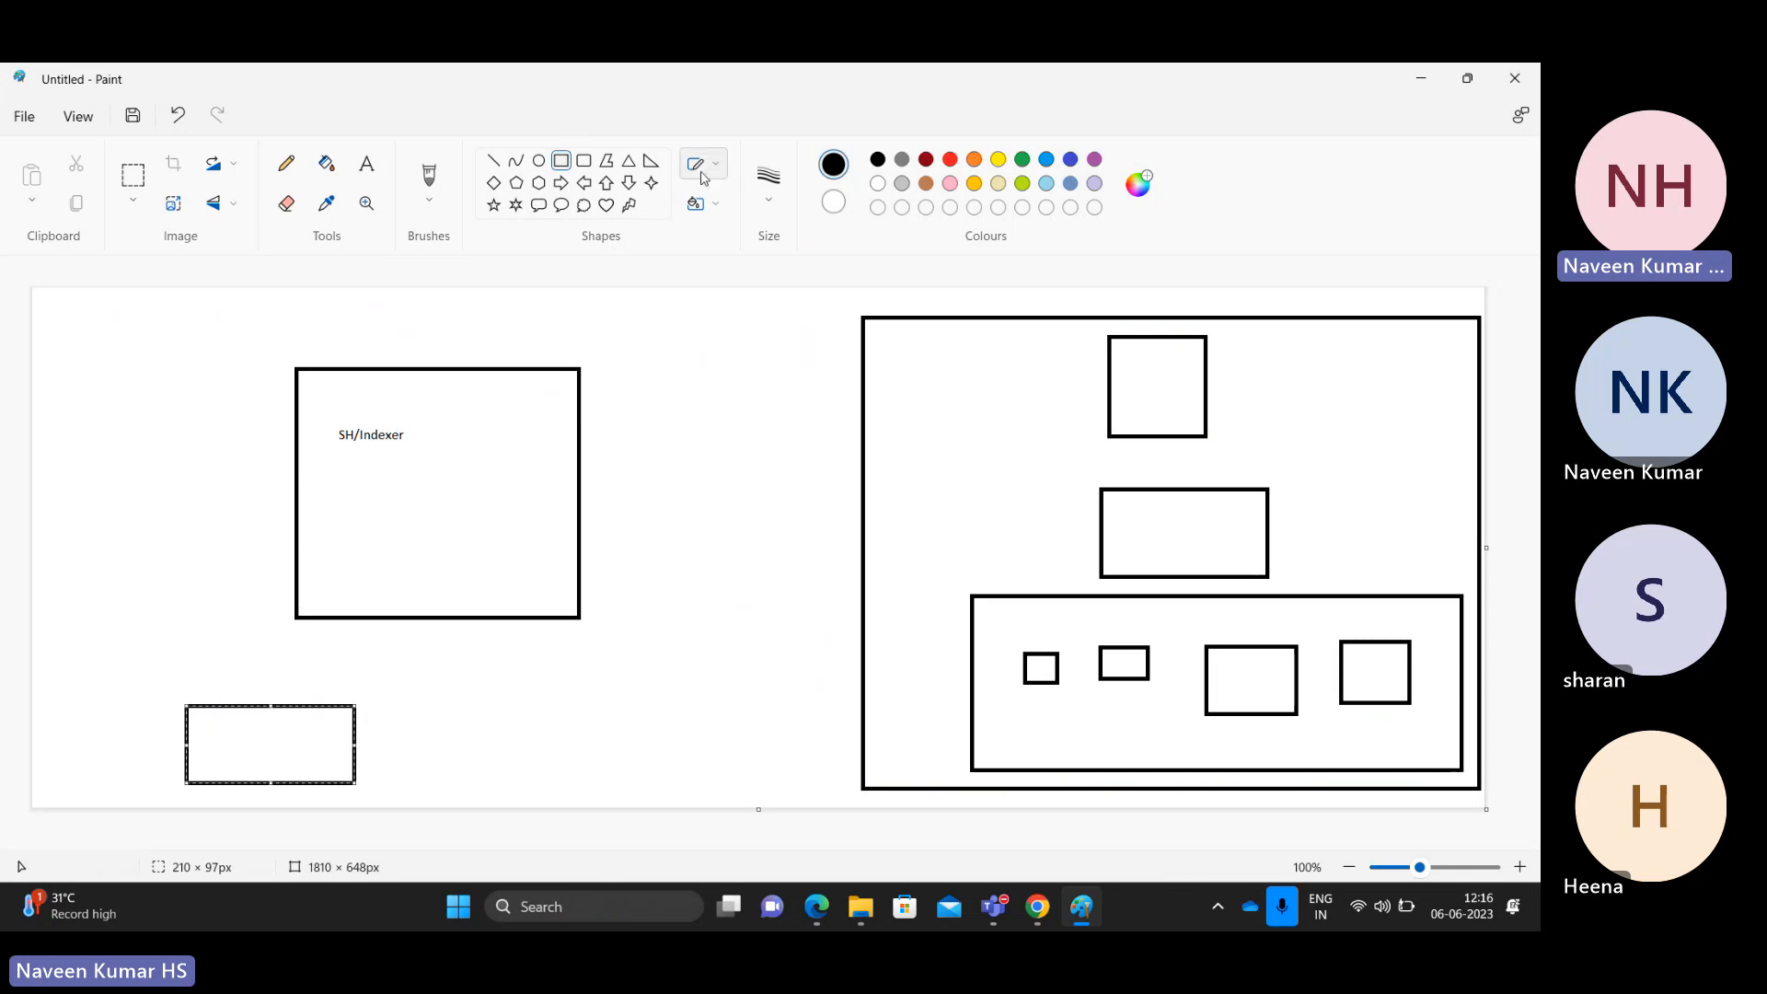
{"action": "left_click", "coordinate": [366, 163]}
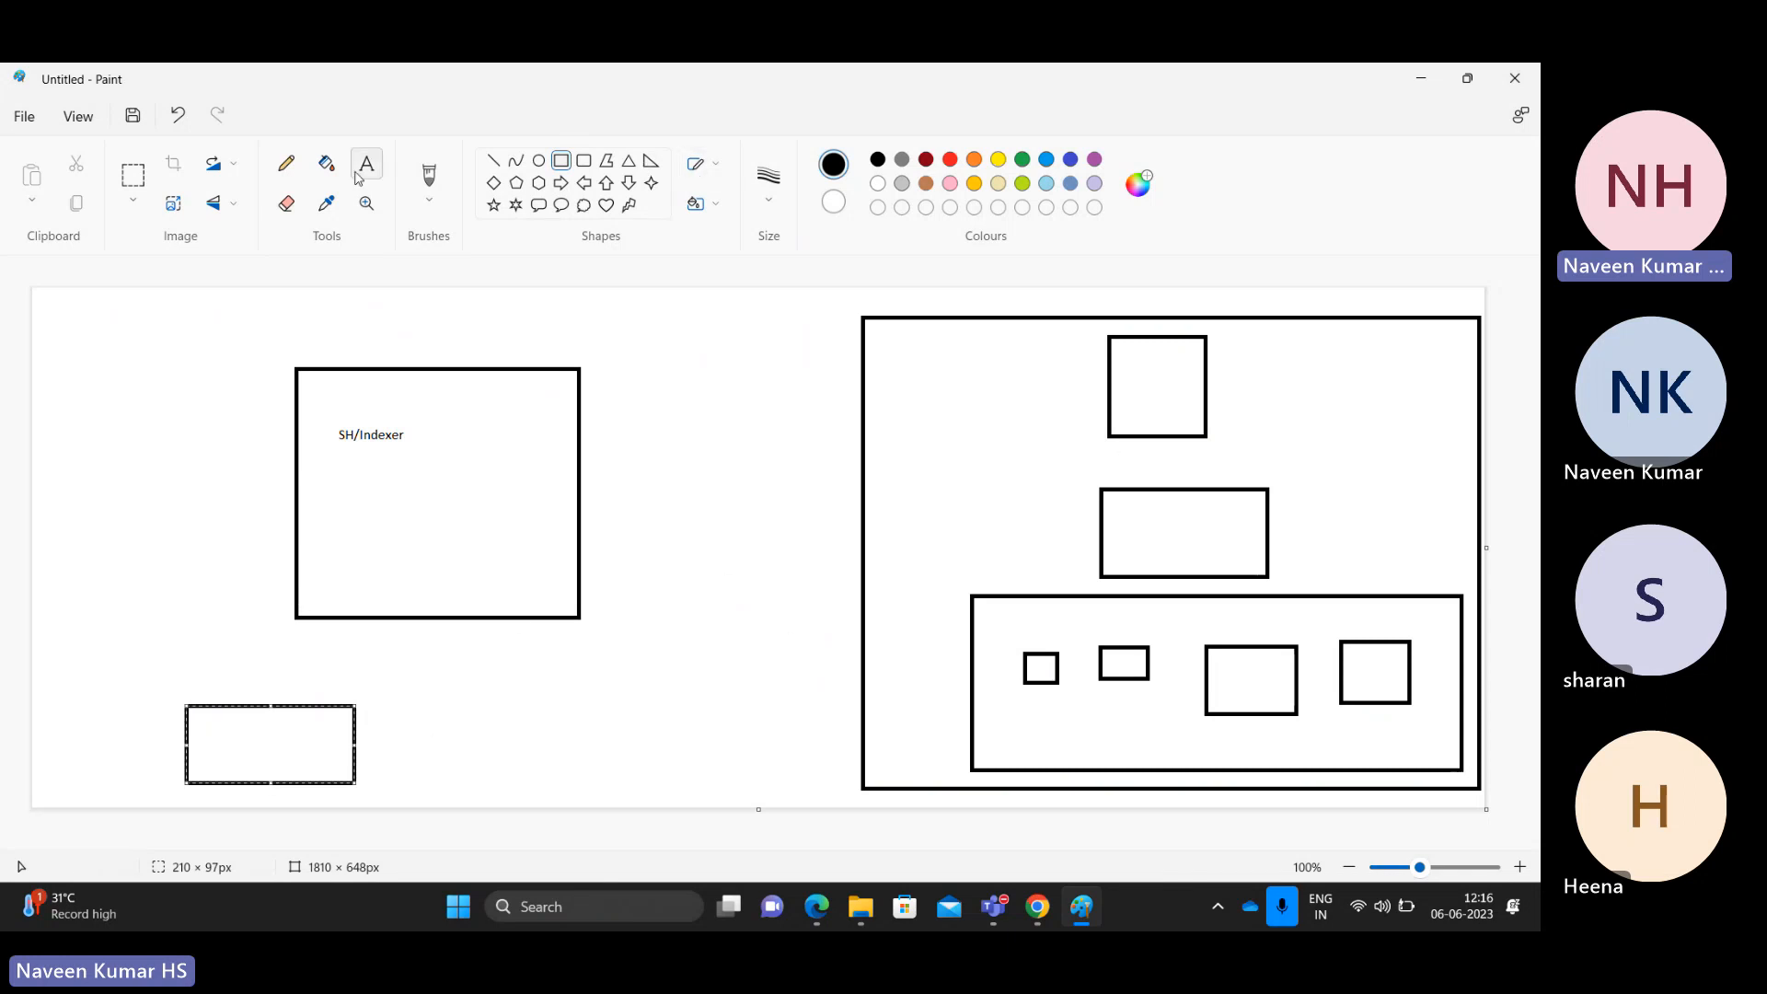
{"action": "left_click", "coordinate": [214, 741]}
{"action": "type", "text": "UF"}
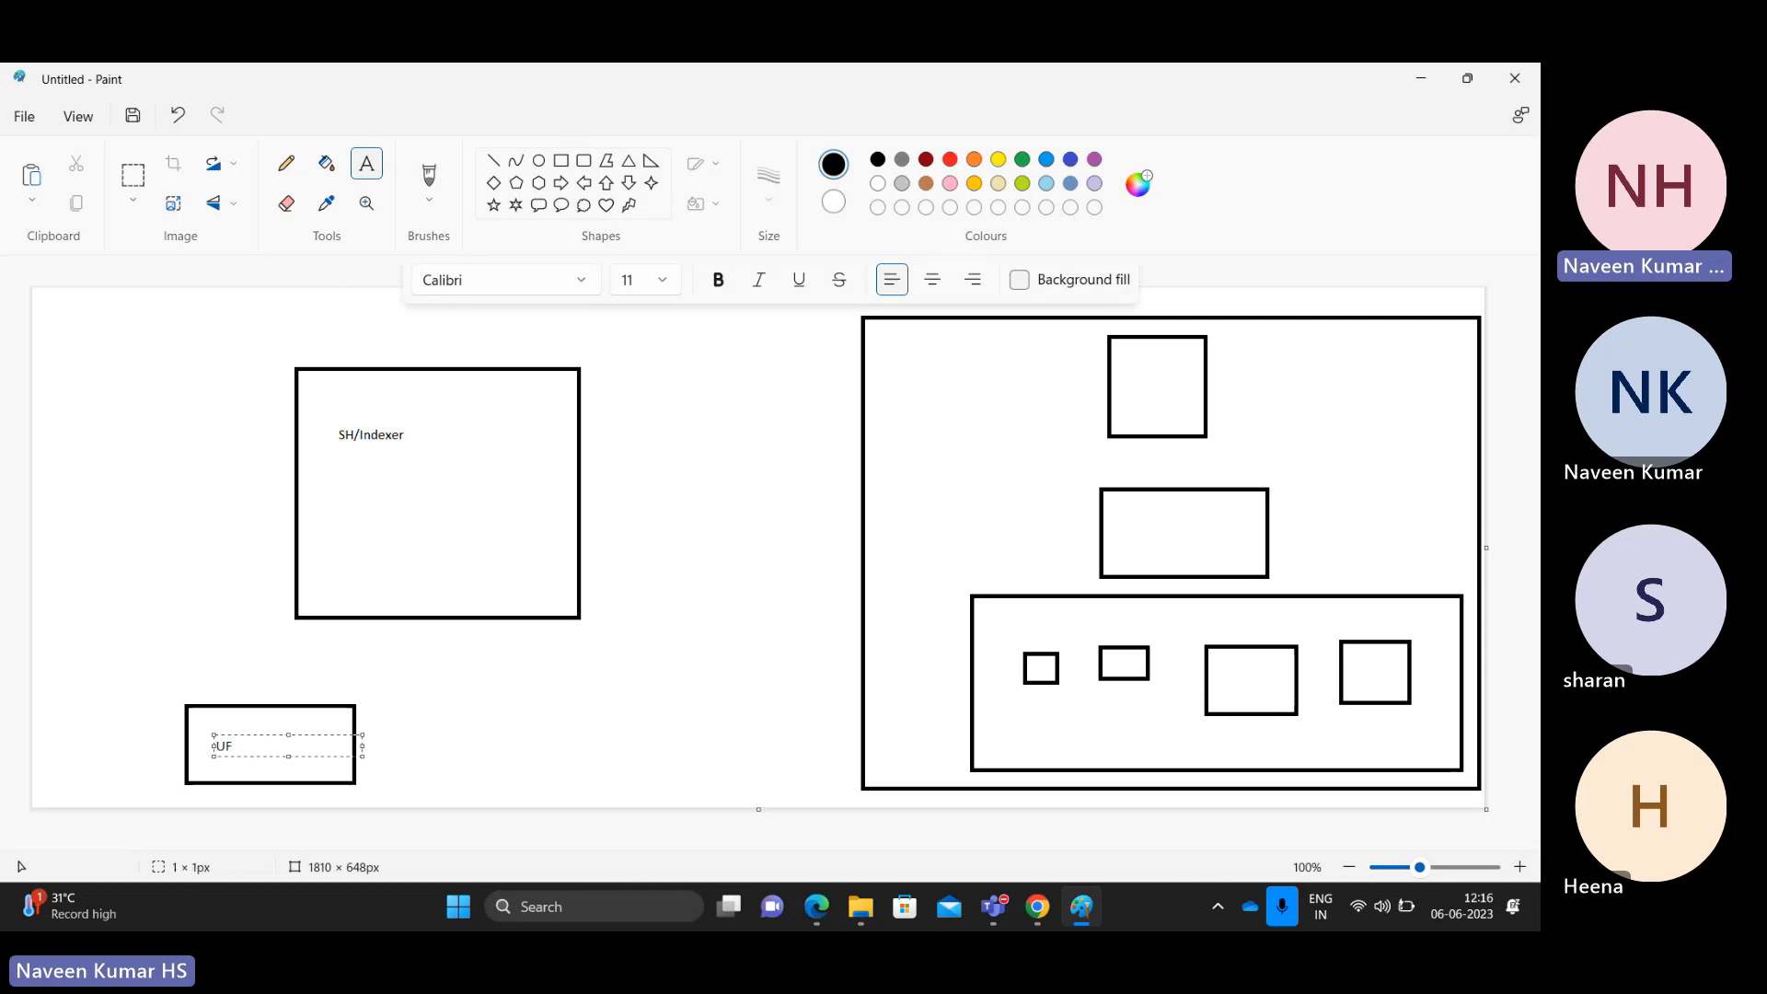
{"action": "left_click", "coordinate": [477, 742]}
Step: Draw a small square near the left edge and label it DS
{"action": "left_click", "coordinate": [563, 168]}
{"action": "left_click_drag", "start_coordinate": [69, 630], "coordinate": [123, 682]}
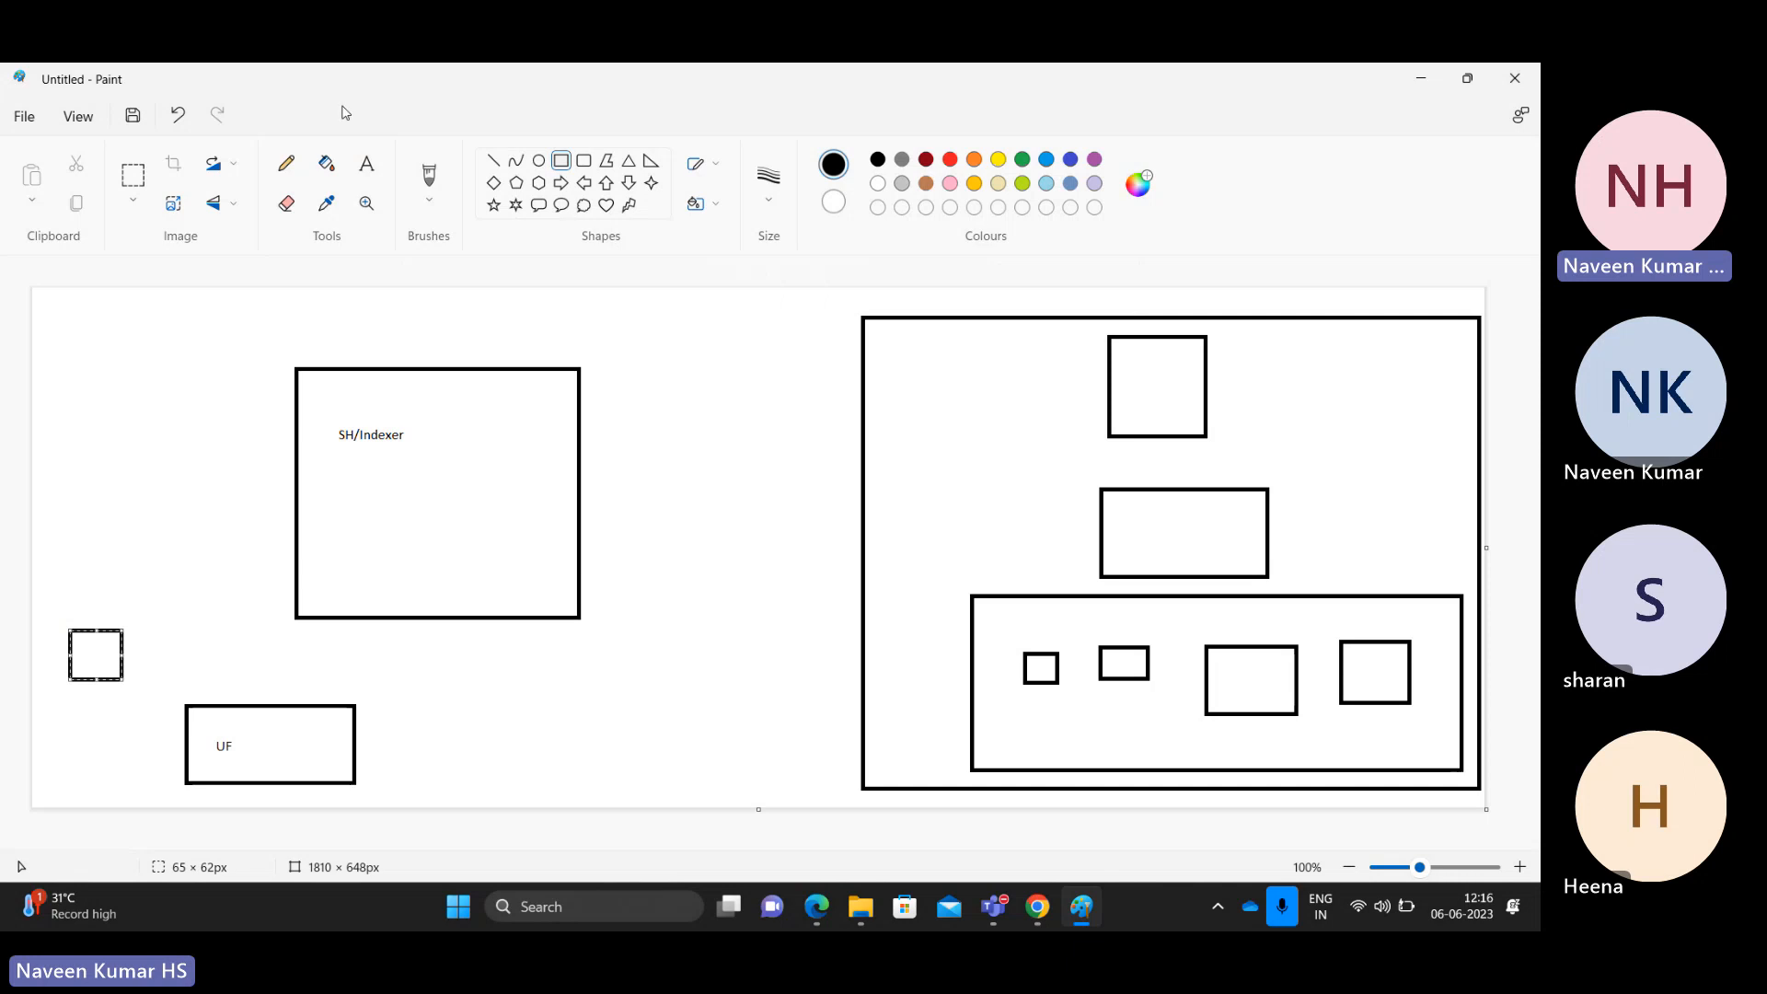
{"action": "left_click", "coordinate": [368, 174]}
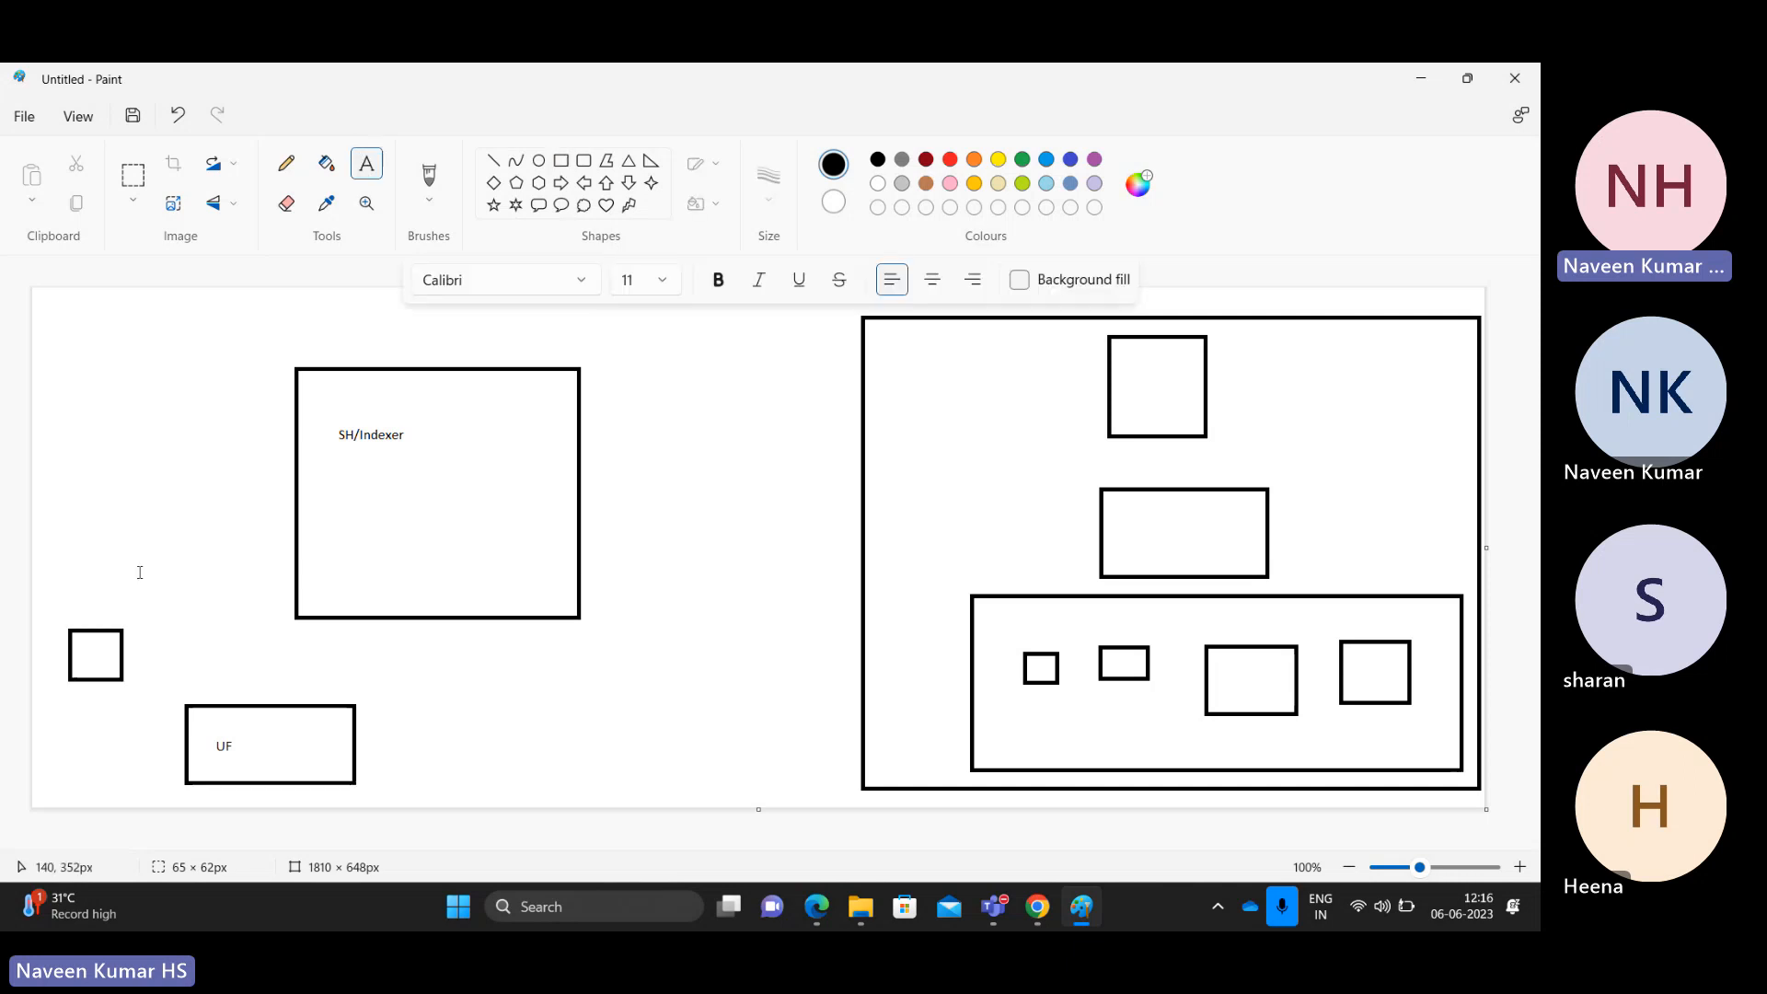
{"action": "left_click", "coordinate": [85, 648]}
{"action": "type", "text": "DS"}
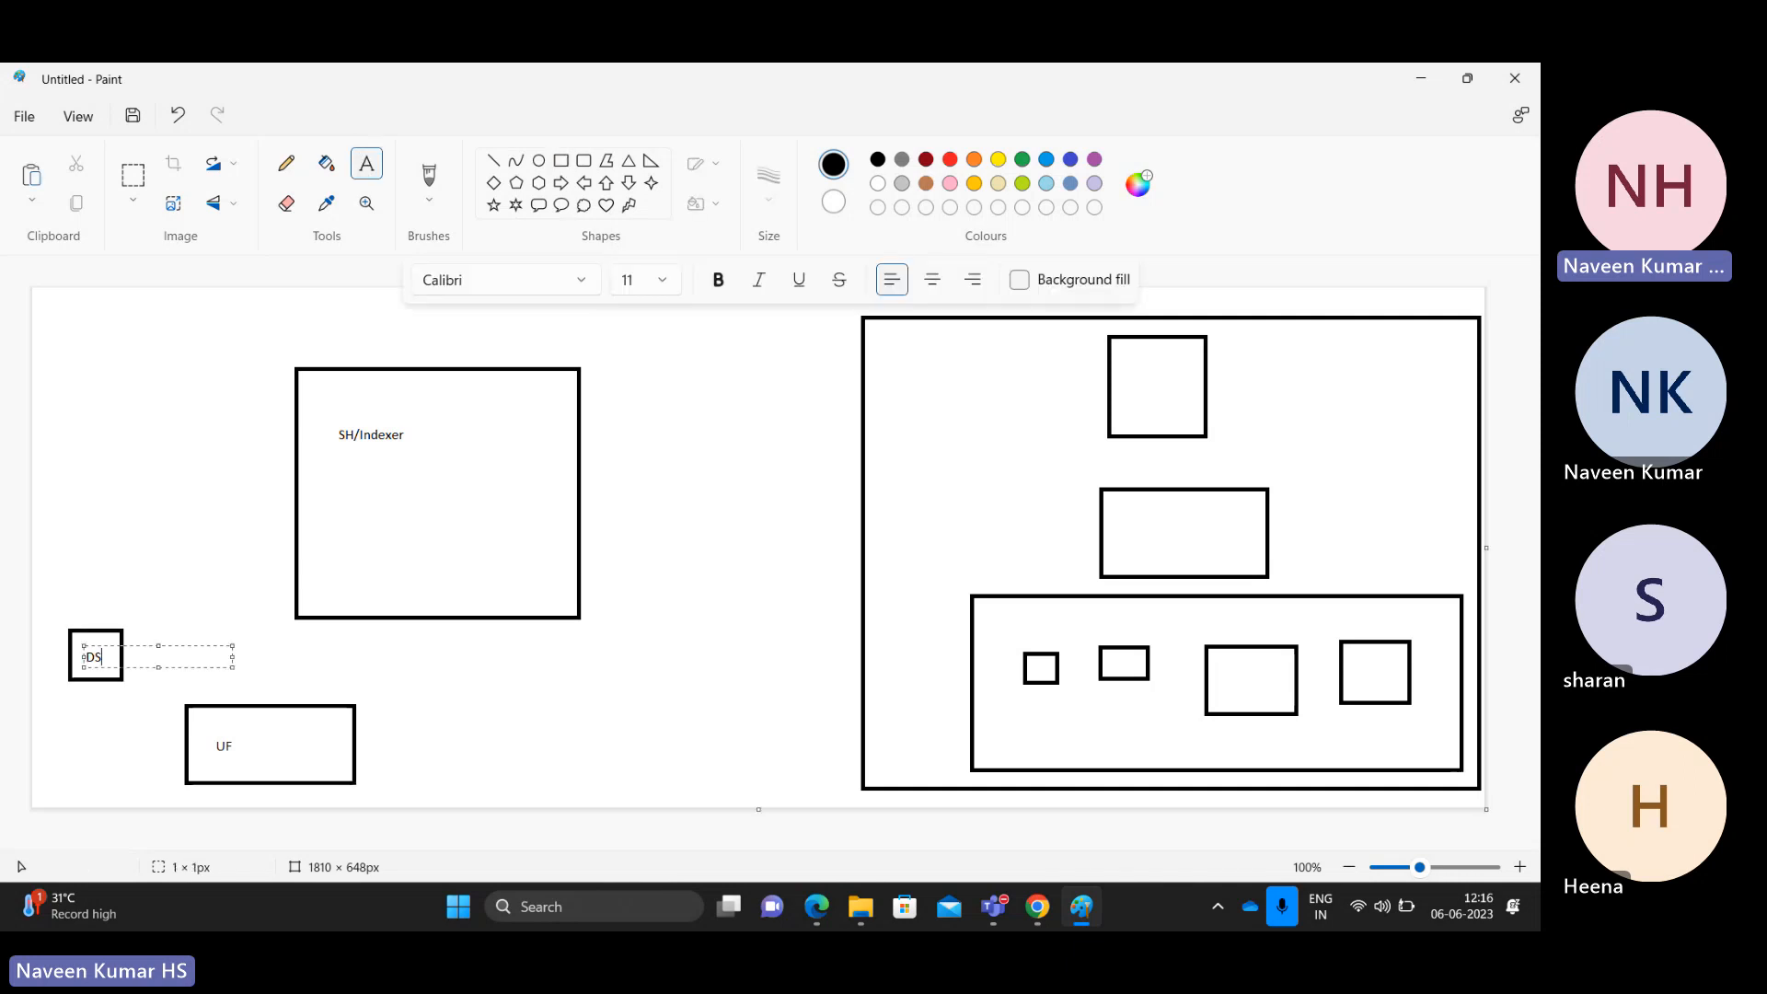
{"action": "left_click", "coordinate": [147, 533]}
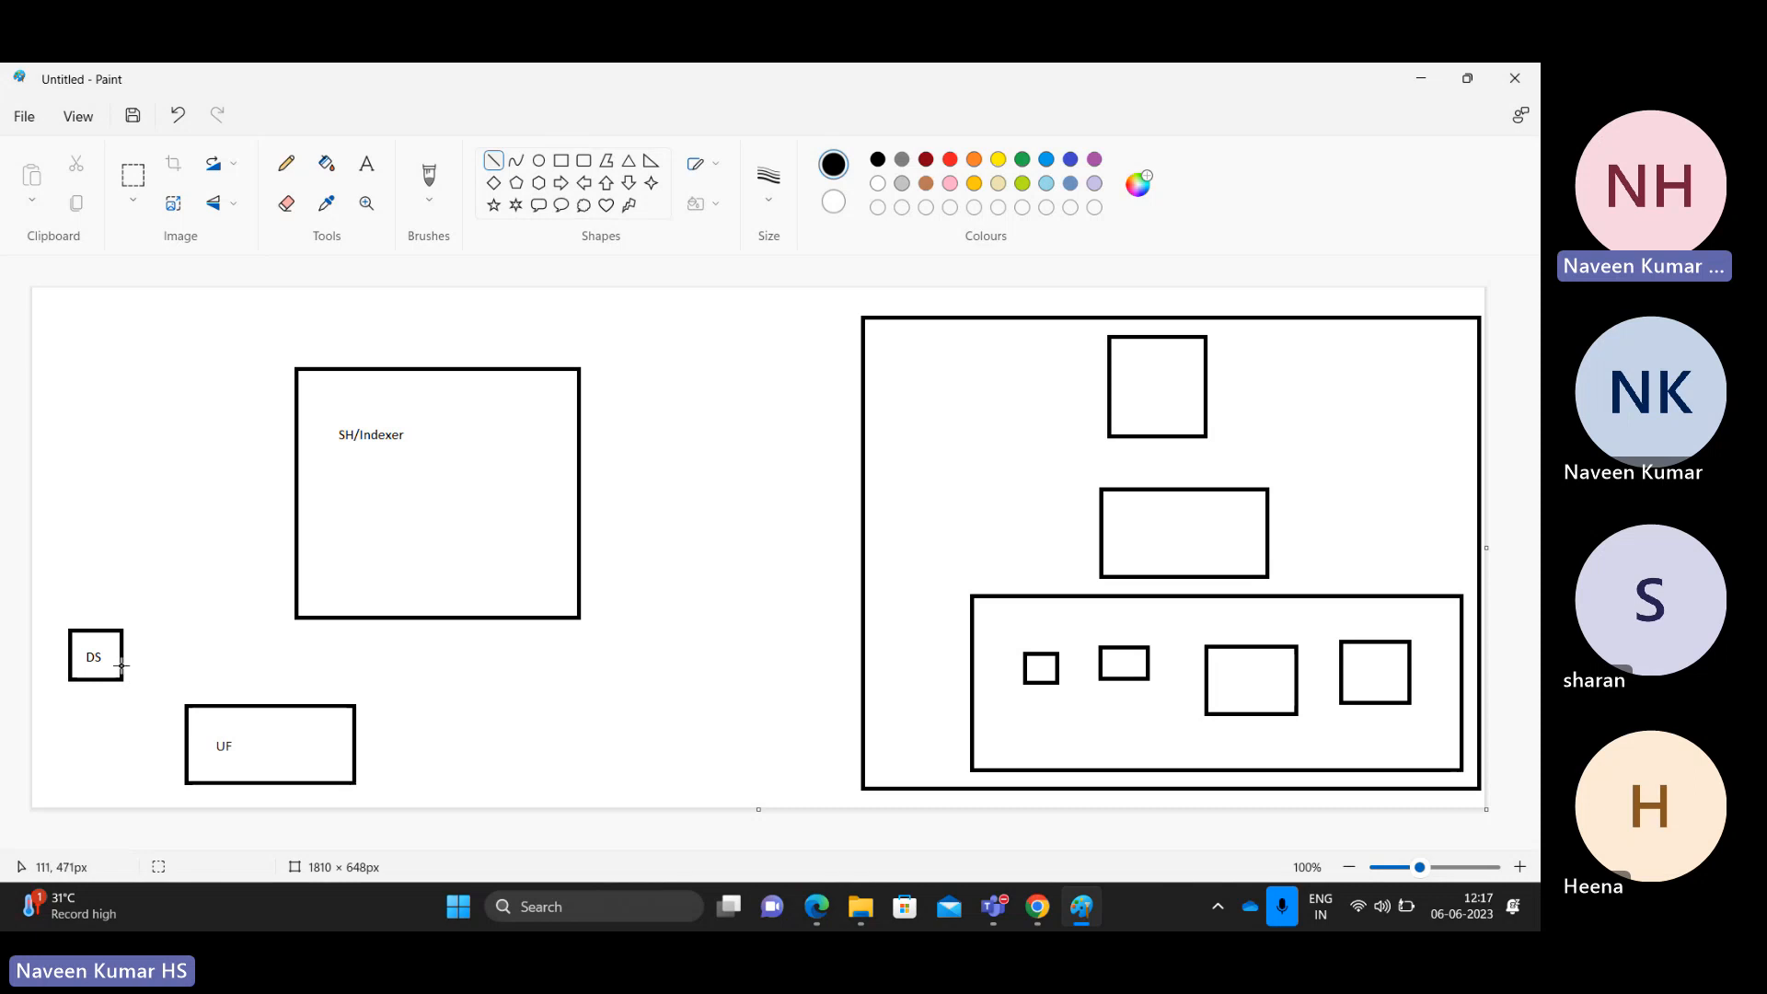
Step: Draw straight lines from DS to UF and from UF up to SH/Indexer
{"action": "left_click_drag", "start_coordinate": [121, 664], "coordinate": [191, 705]}
{"action": "left_click", "coordinate": [423, 718]}
{"action": "left_click_drag", "start_coordinate": [260, 704], "coordinate": [344, 620]}
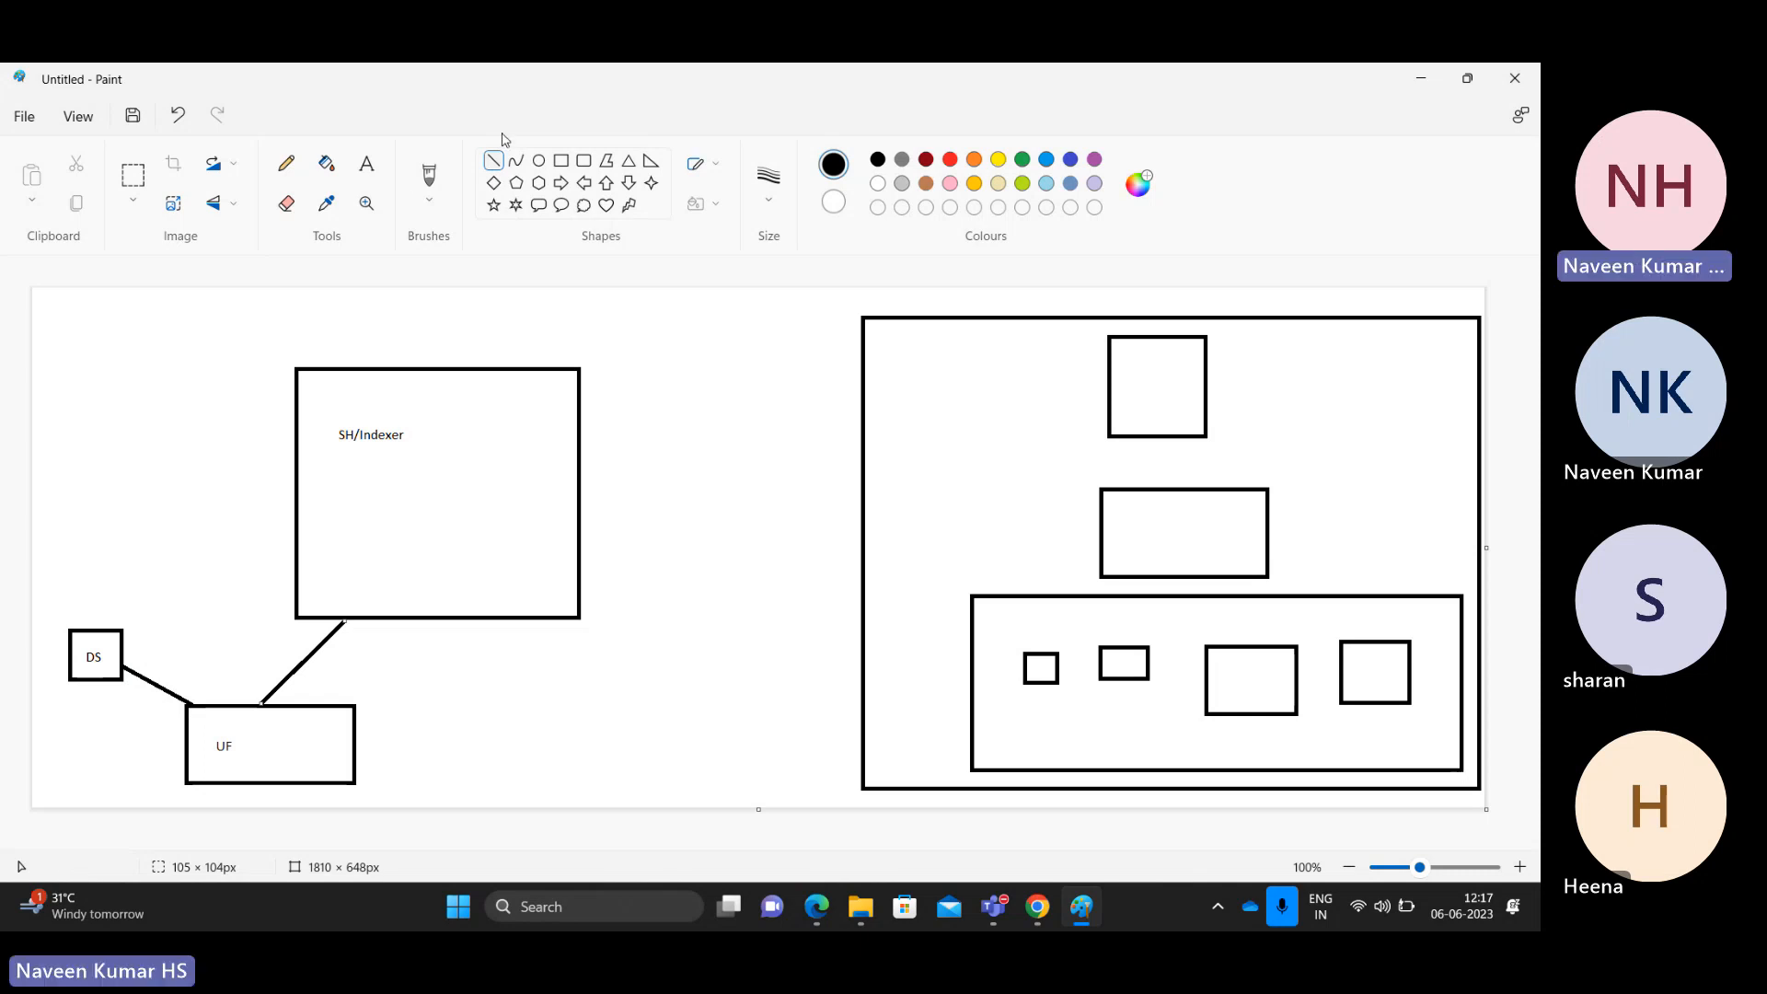
Step: Add the label 'Proxy logs / Web server logs' to the right of the UF box
{"action": "left_click", "coordinate": [367, 165]}
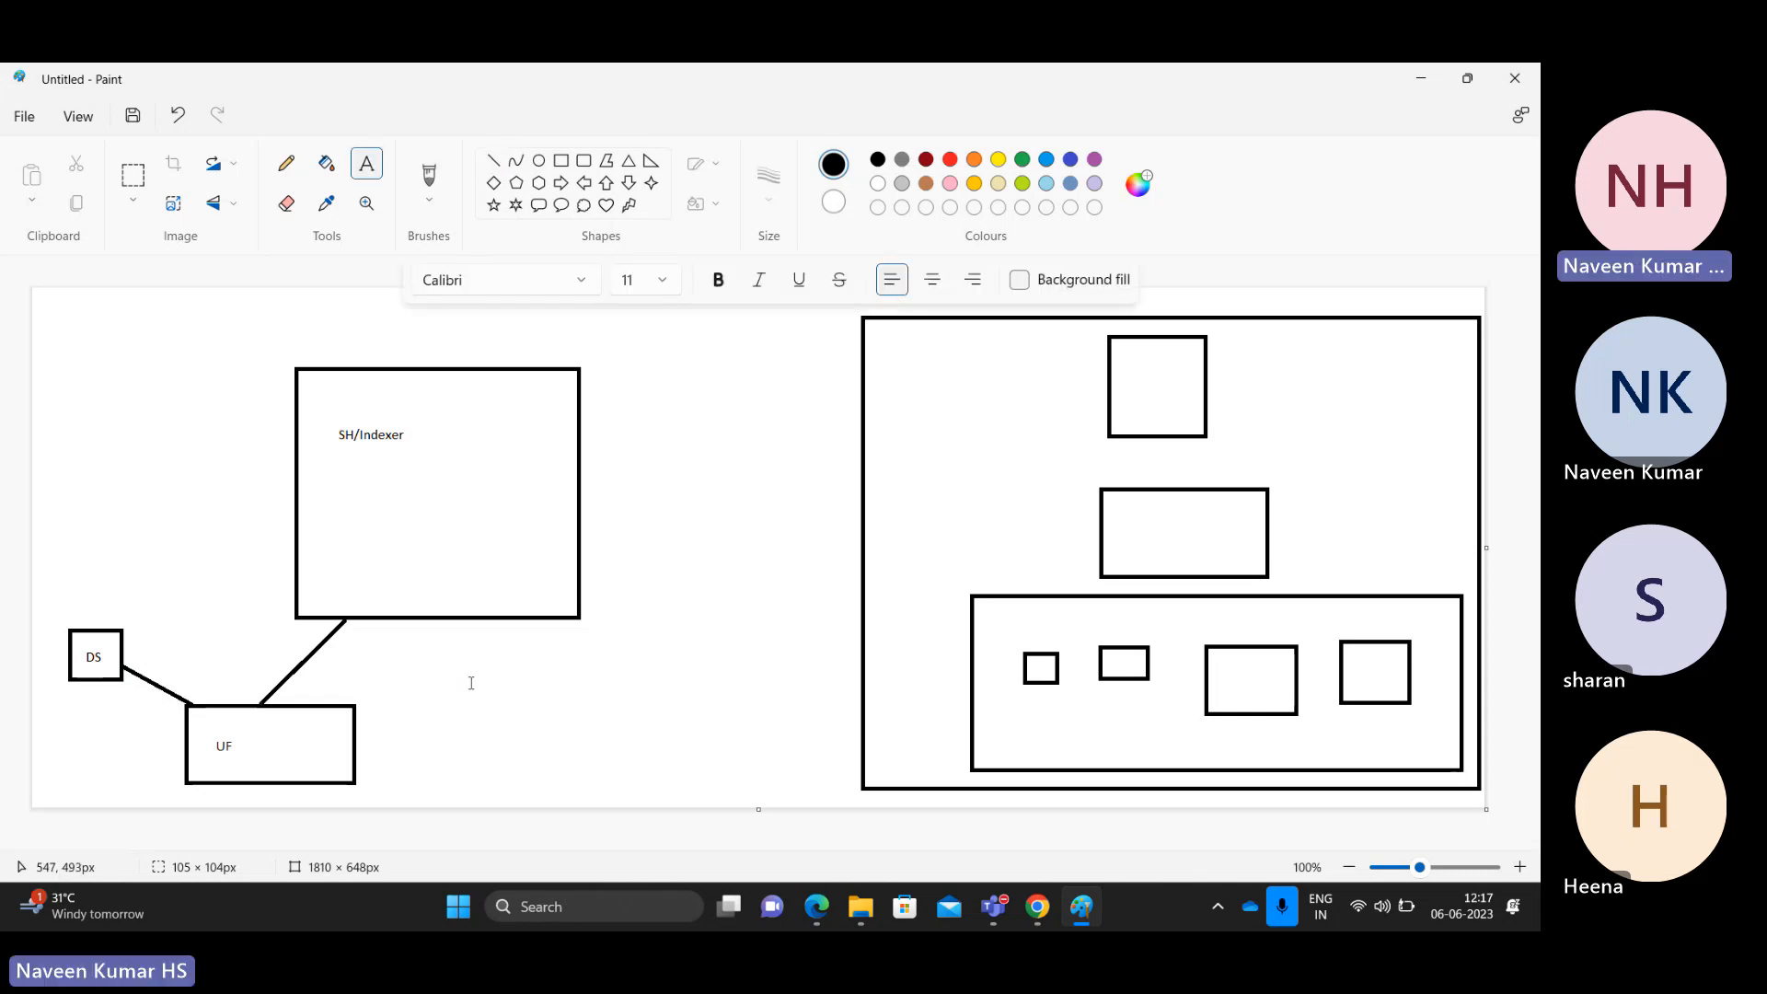
{"action": "left_click", "coordinate": [470, 683]}
{"action": "type", "text": "Prox"}
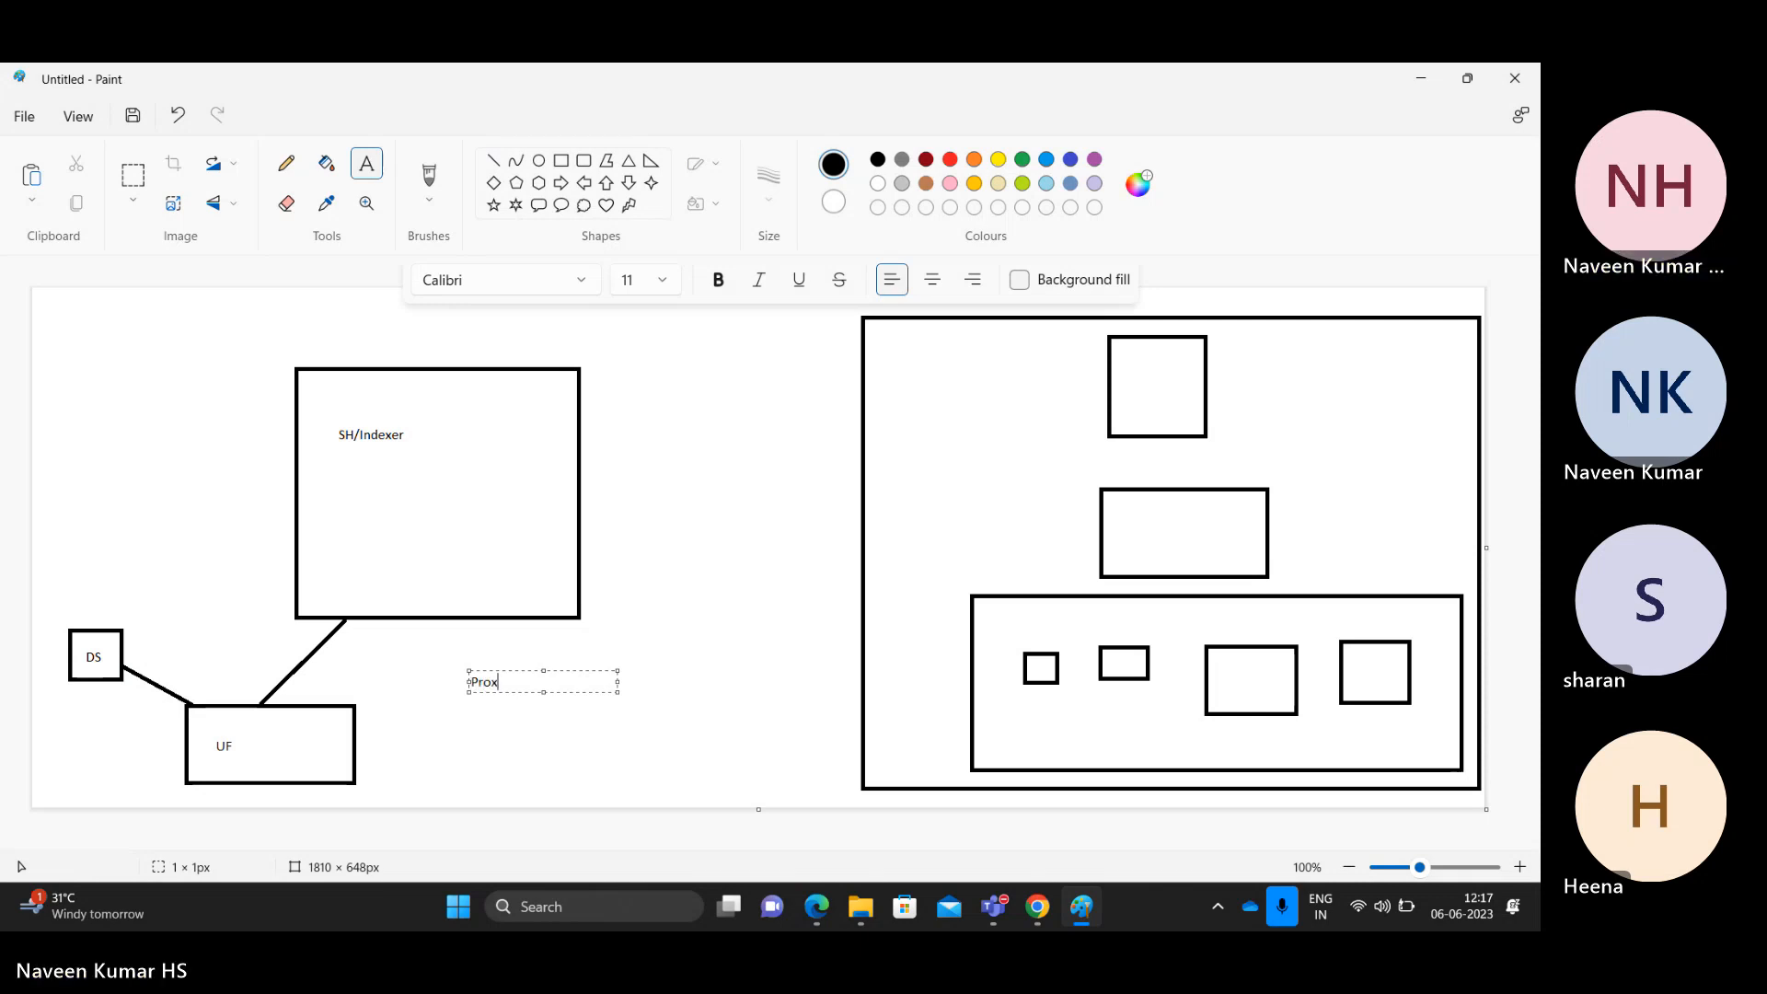
{"action": "type", "text": "y logs / We"}
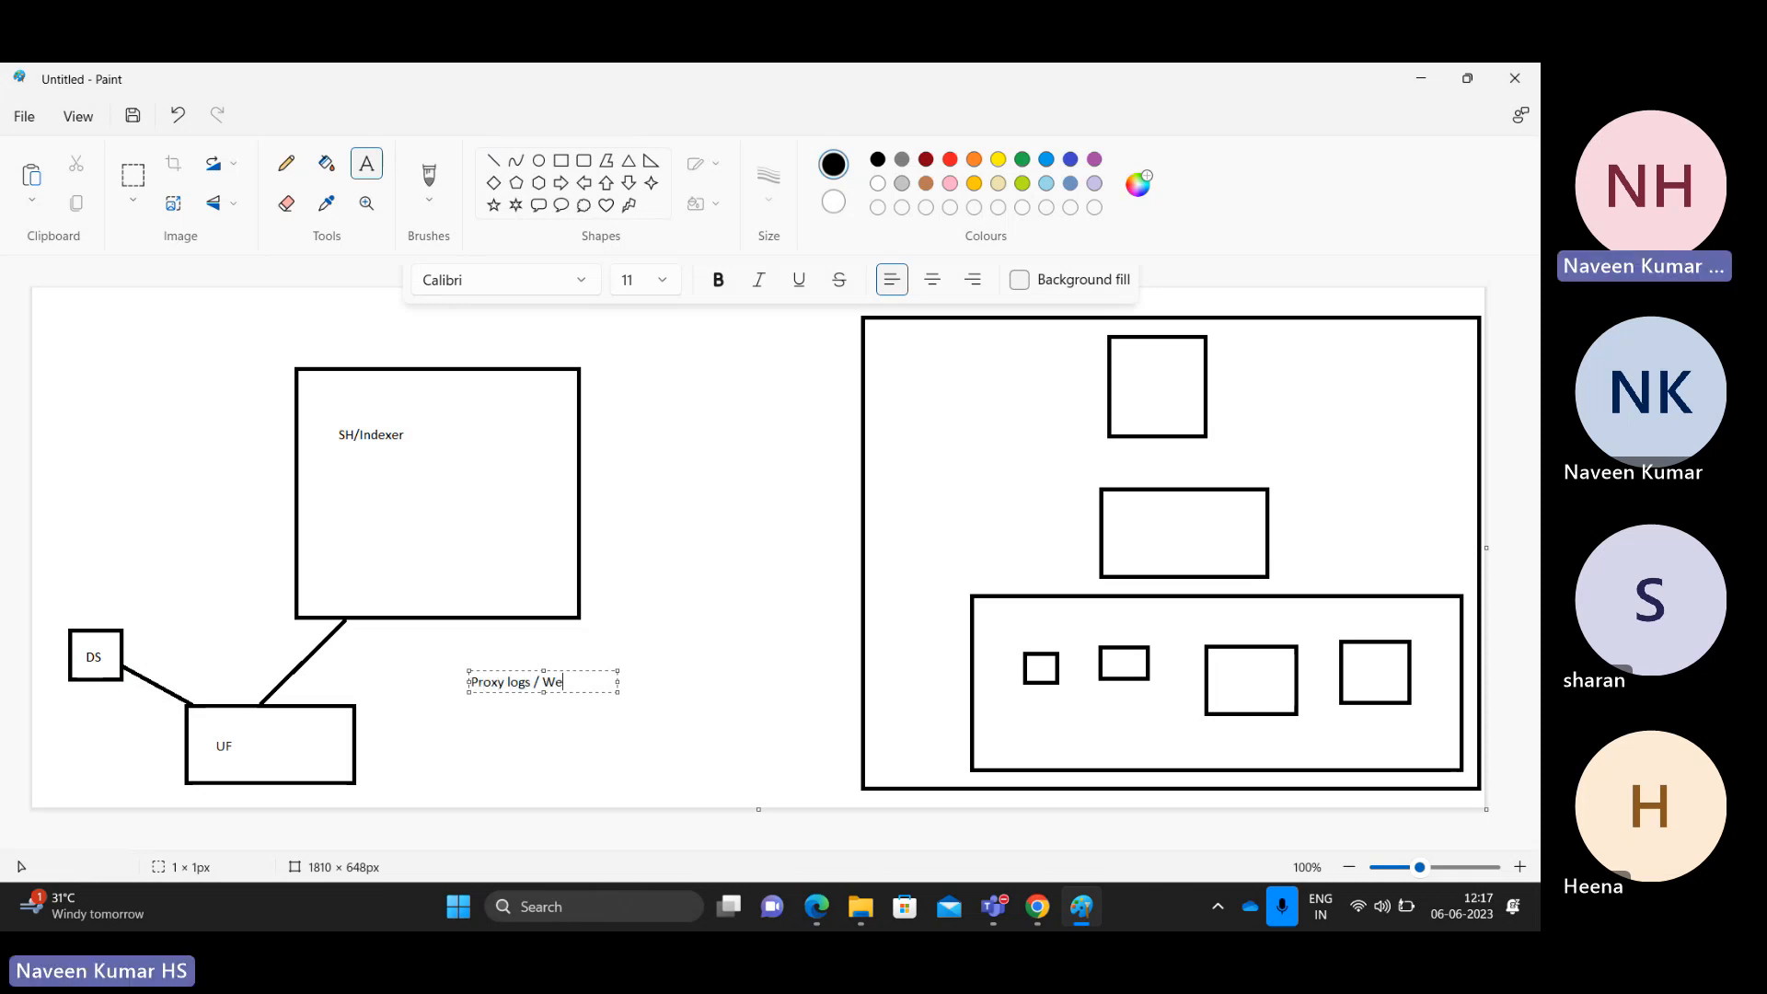
{"action": "type", "text": "b server se"}
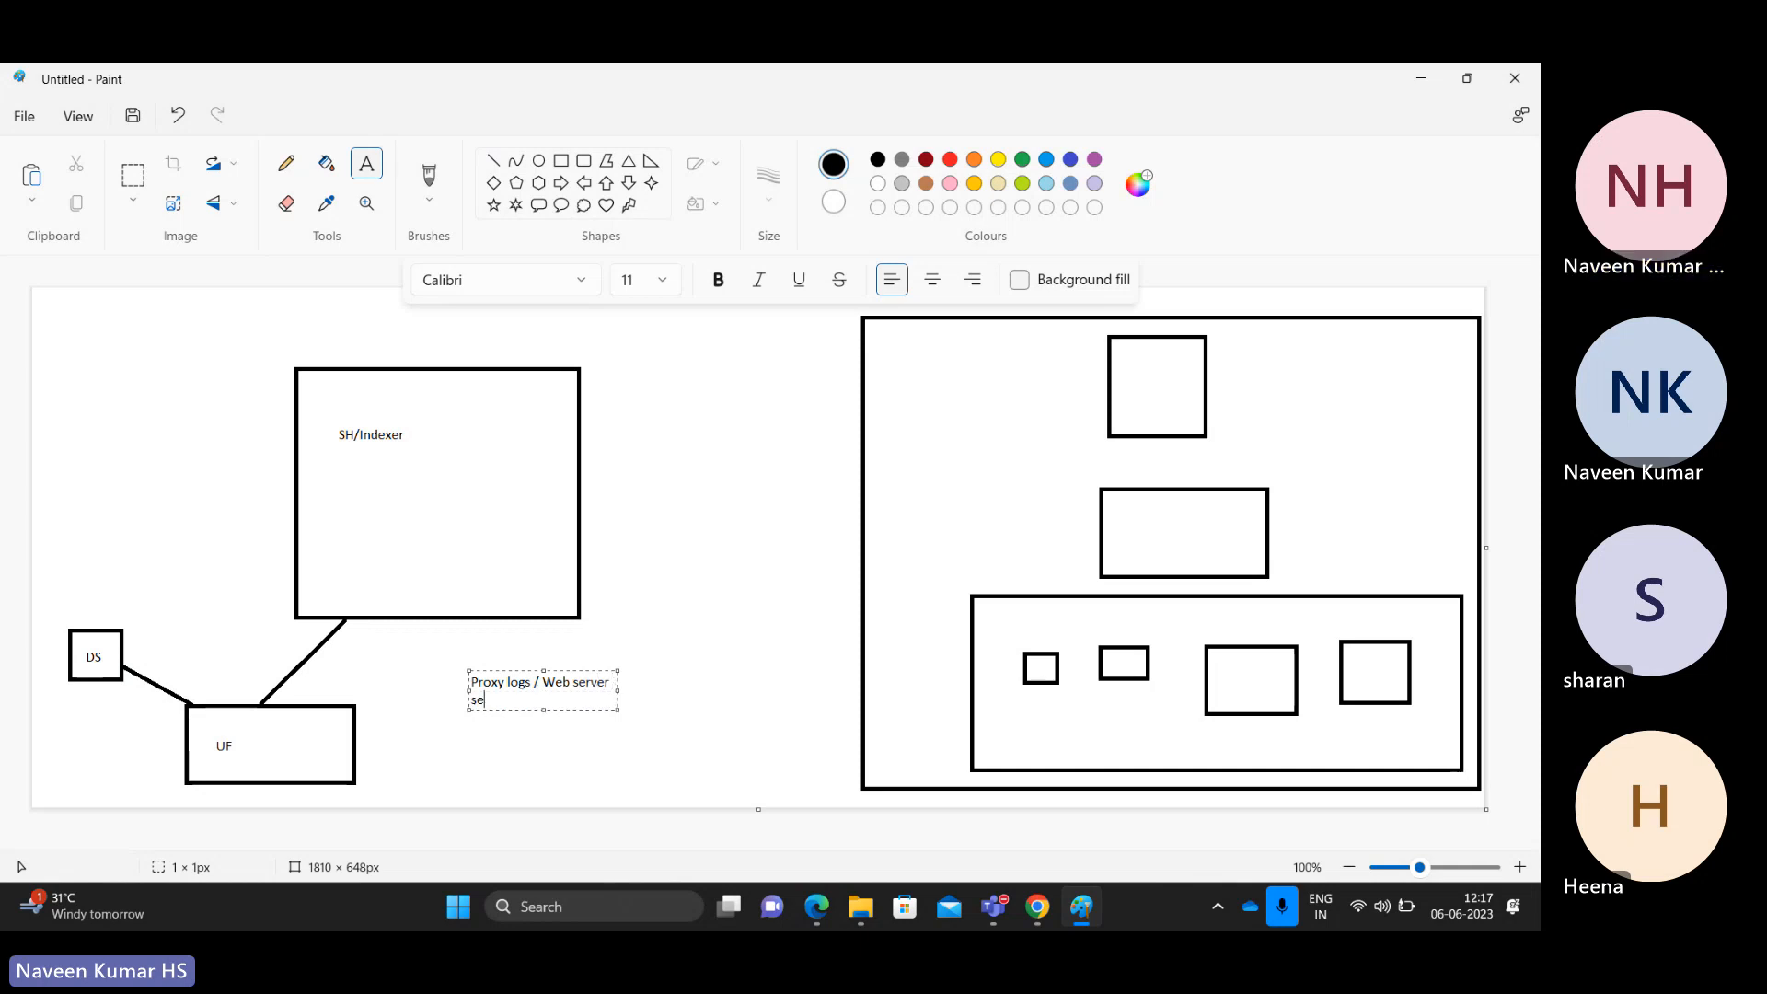
{"action": "key", "text": "BackSpace"}
{"action": "type", "text": "logs"}
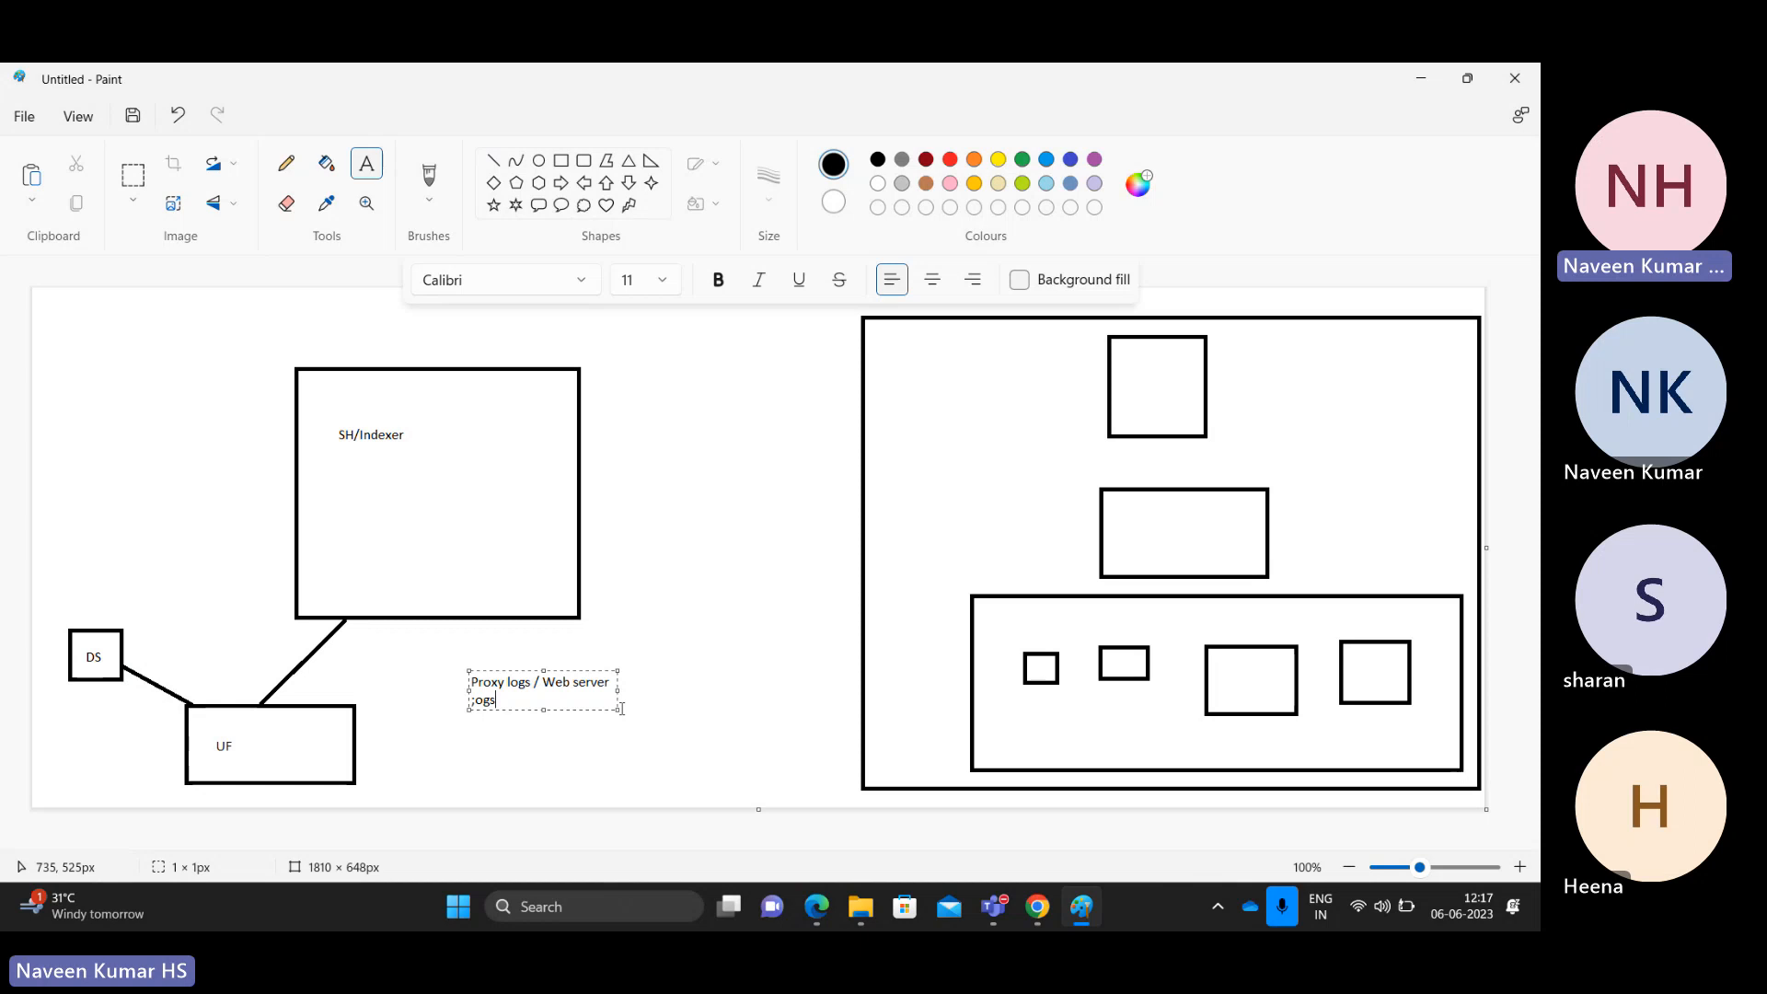
{"action": "left_click_drag", "start_coordinate": [622, 709], "coordinate": [727, 726]}
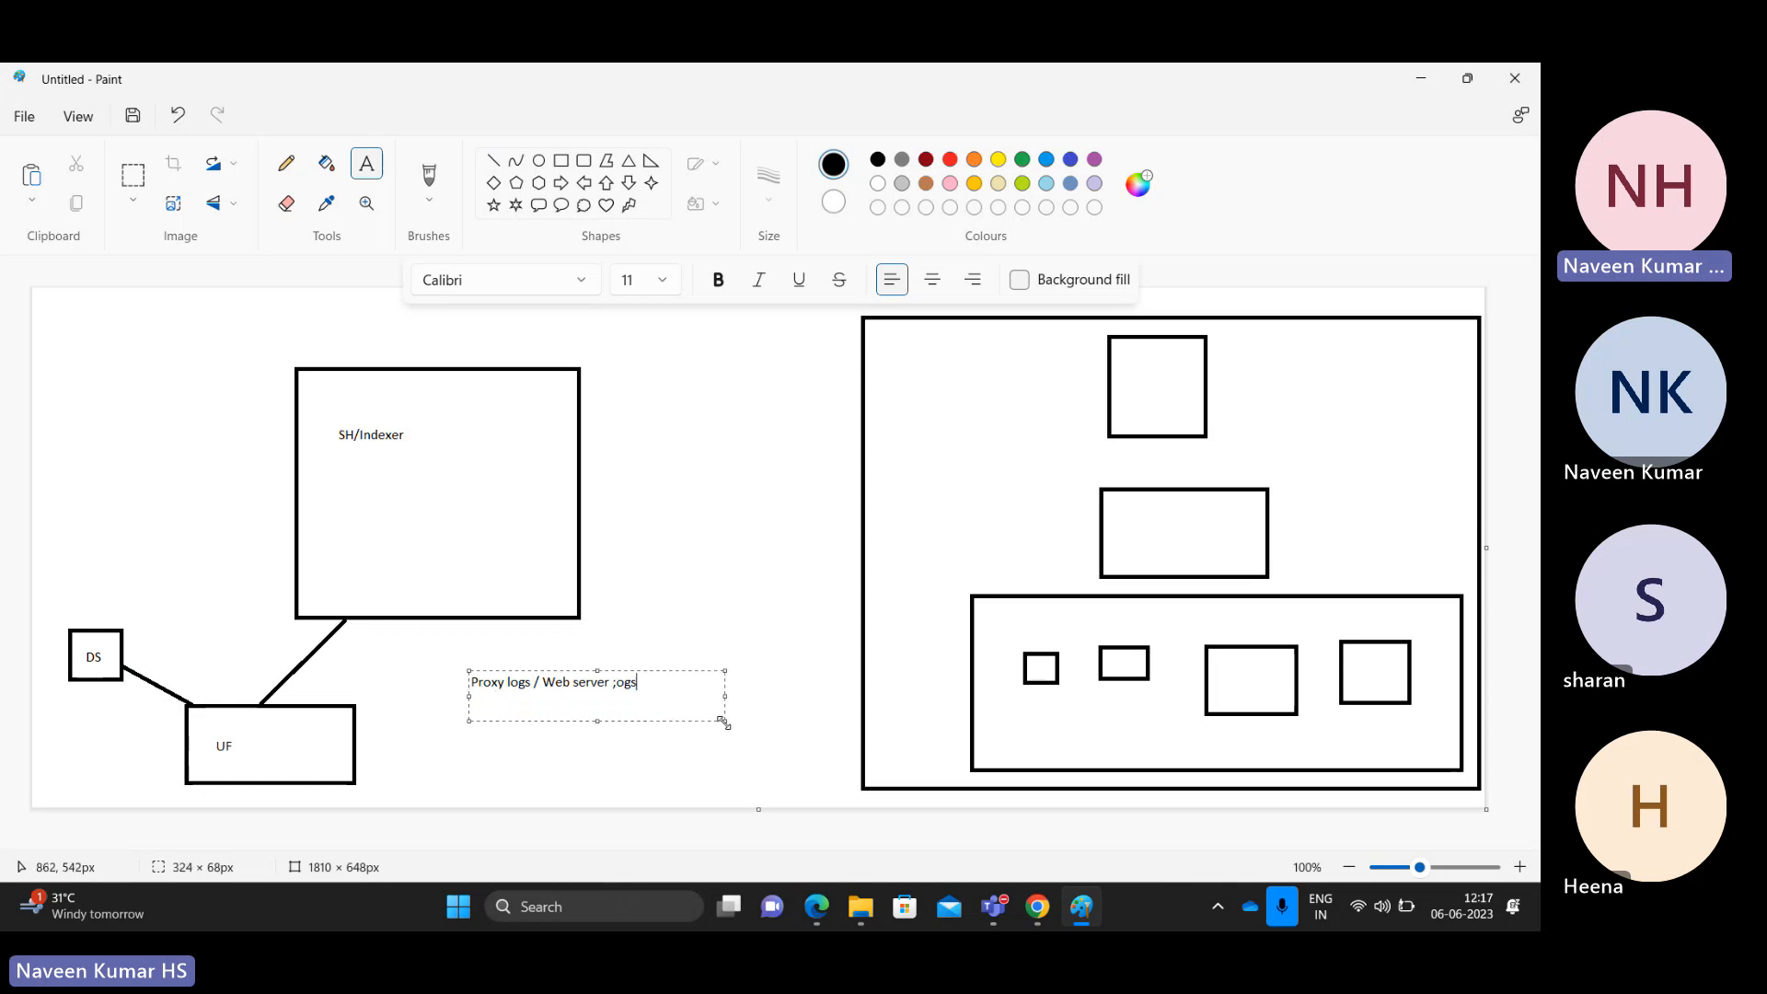
{"action": "key", "text": "BackSpace"}
{"action": "key", "text": "BackSpace"}
{"action": "key", "text": "BackSpace"}
{"action": "key", "text": "BackSpace"}
{"action": "type", "text": "logs"}
{"action": "left_click", "coordinate": [630, 395]}
Step: Beside SH/Indexer, type the list '1) Inget the data locally' and '2) Ingetst the data via UF'
{"action": "left_click", "coordinate": [633, 397]}
{"action": "type", "text": "1)"}
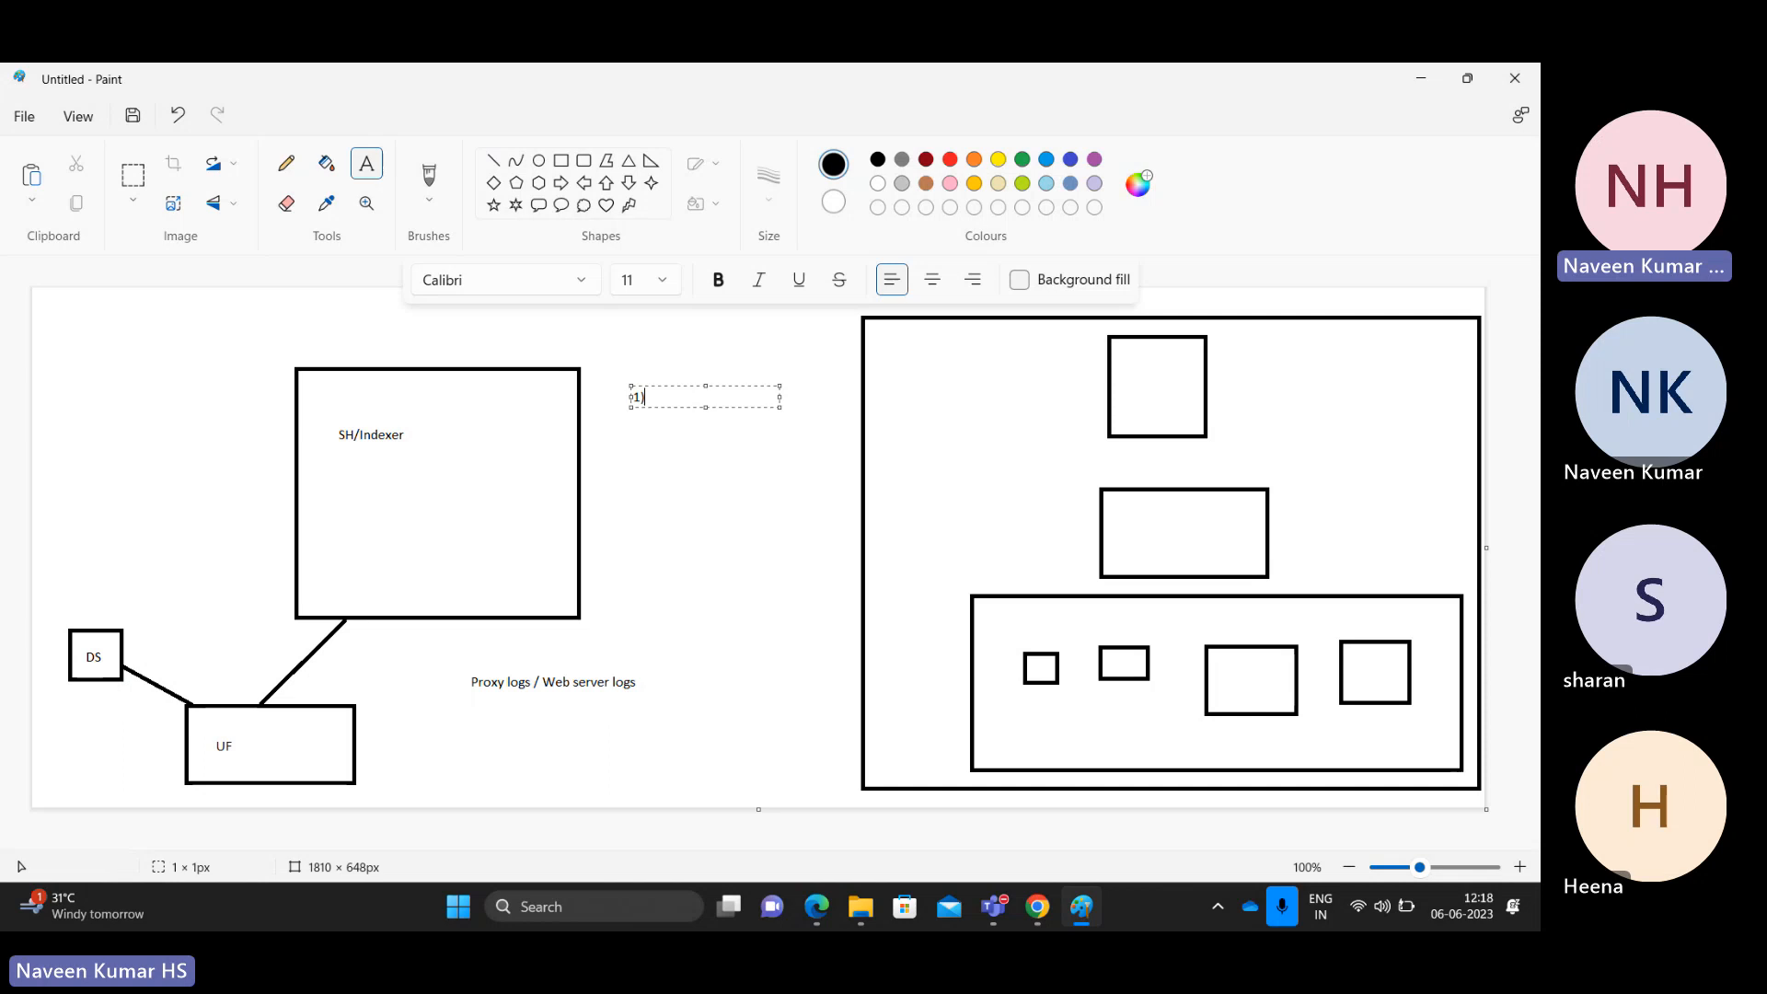
{"action": "key", "text": "Return"}
{"action": "key", "text": "Return"}
{"action": "key", "text": "Return"}
{"action": "key", "text": "Return"}
{"action": "type", "text": "2)"}
{"action": "key", "text": "Up"}
{"action": "key", "text": "Up"}
{"action": "key", "text": "Up"}
{"action": "key", "text": "Down"}
{"action": "key", "text": "Up"}
{"action": "key", "text": "Up"}
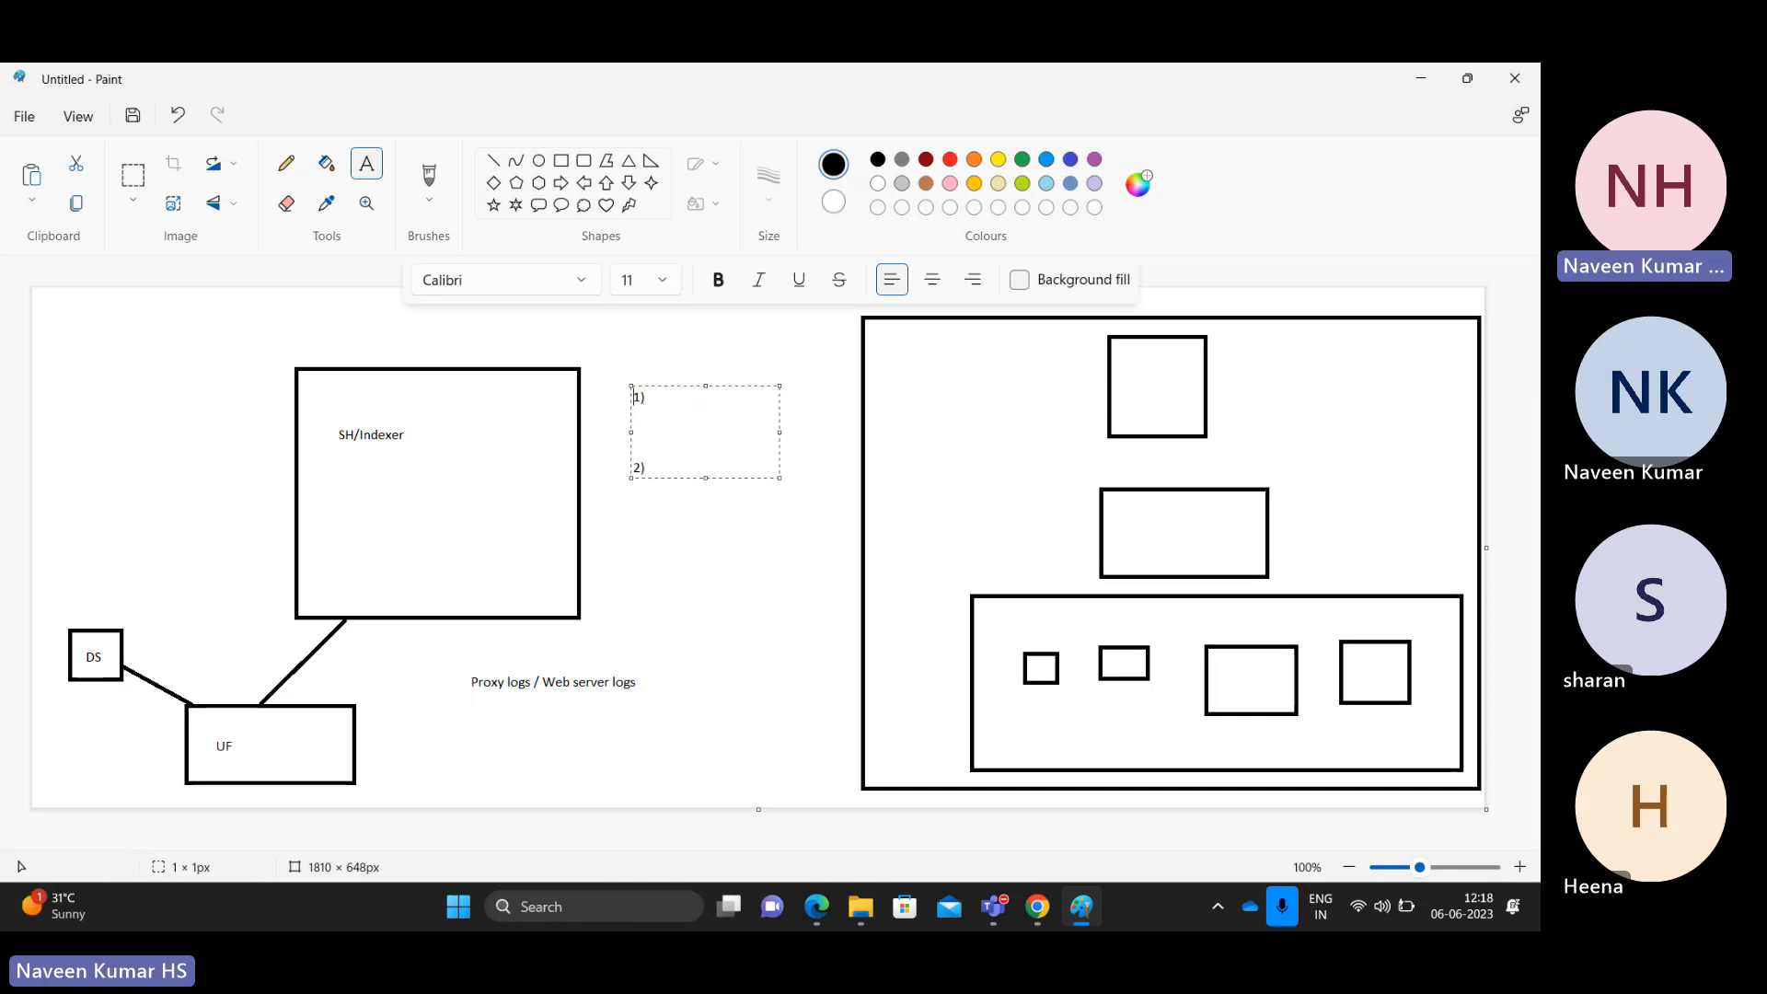
{"action": "key", "text": "Right"}
{"action": "key", "text": "Right"}
{"action": "type", "text": "Inget"}
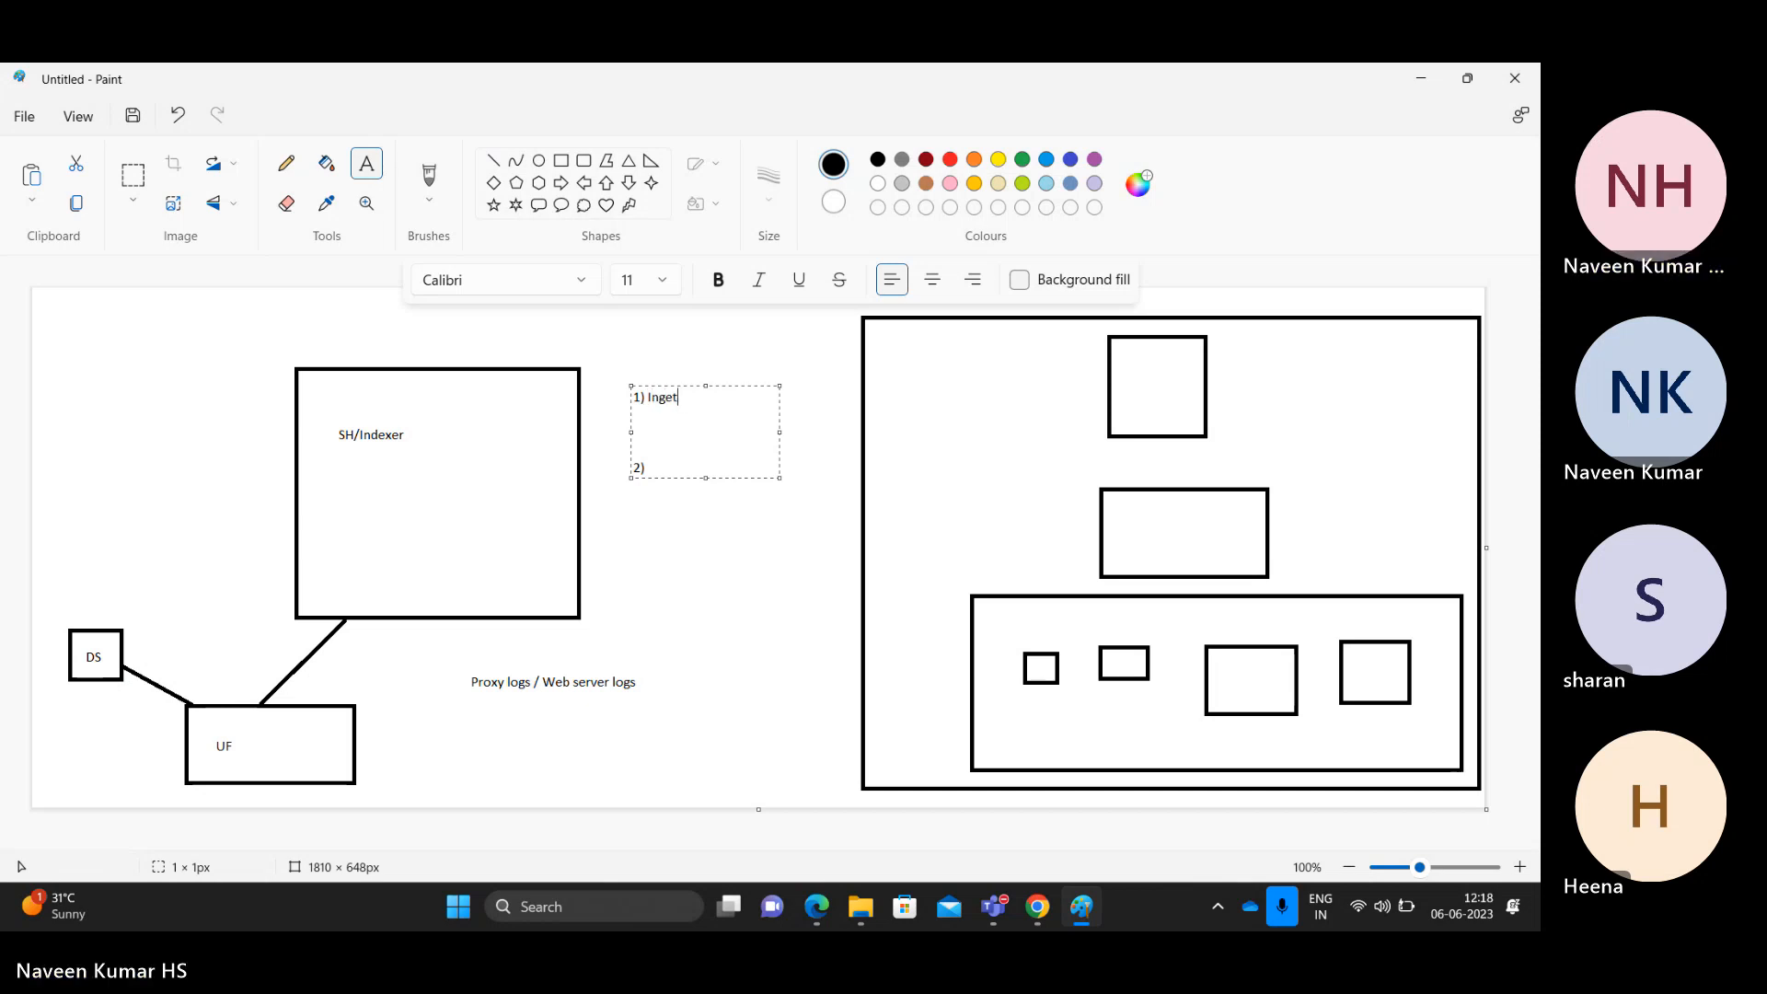
{"action": "type", "text": " the data locally"}
{"action": "key", "text": "Down"}
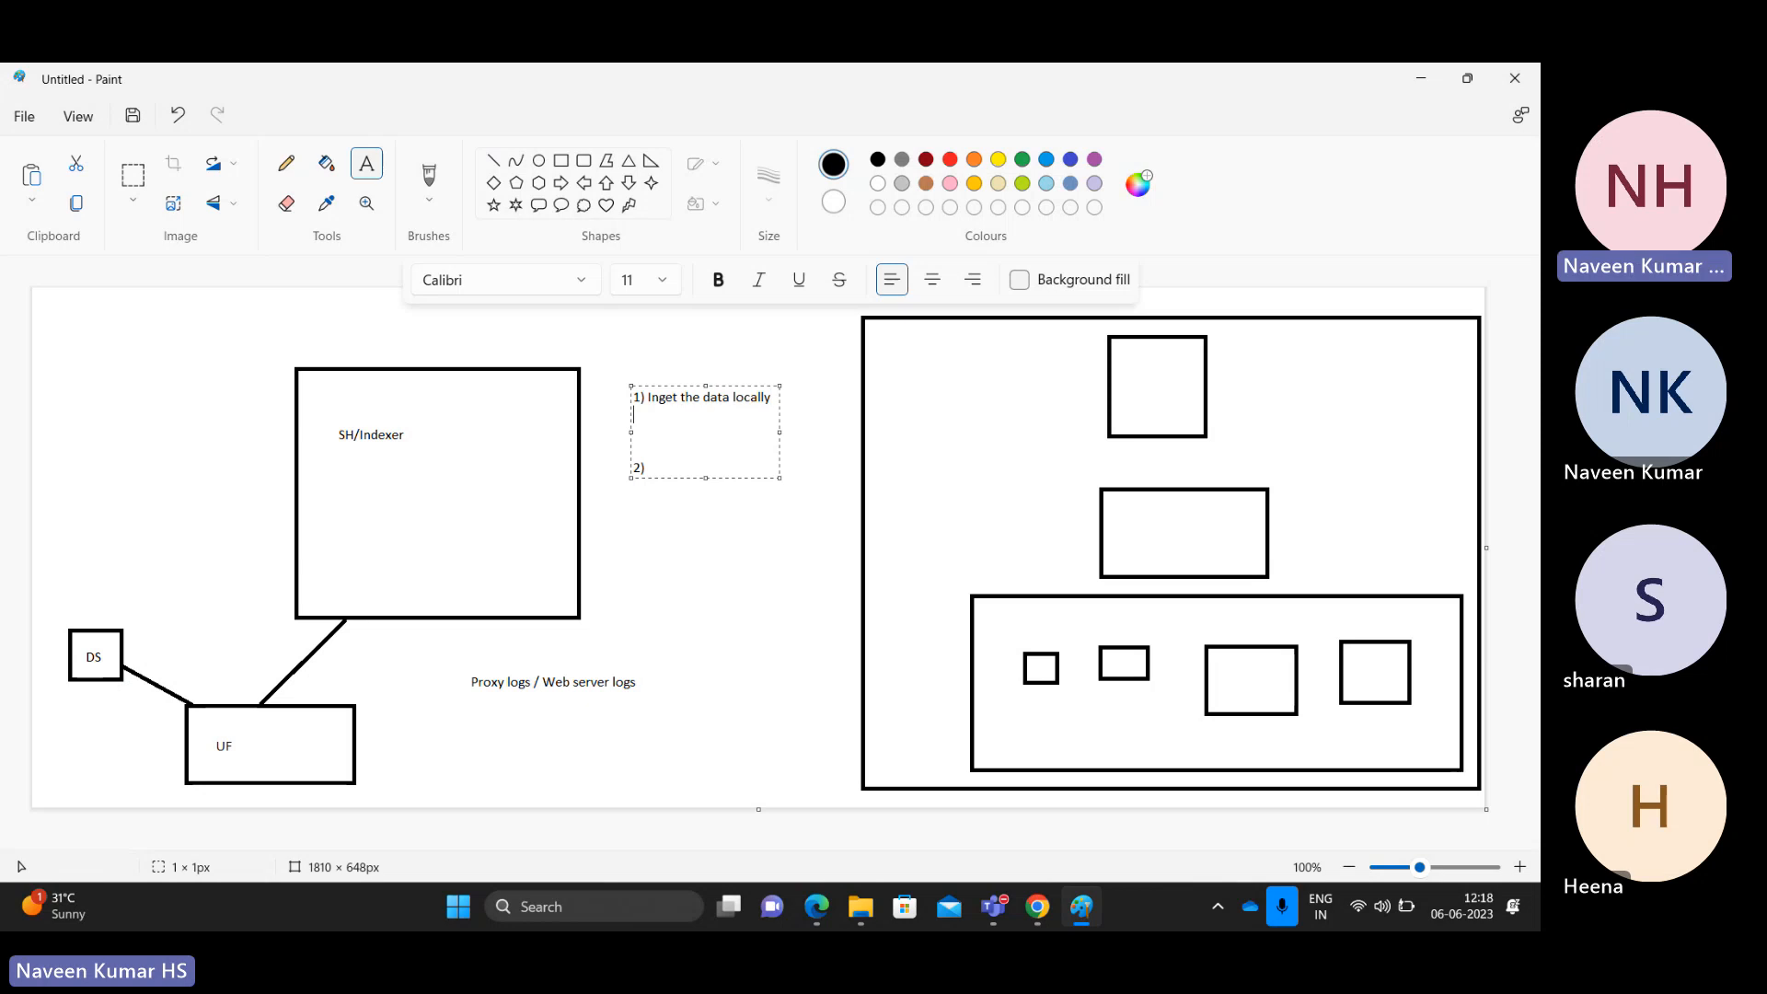
{"action": "key", "text": "Down"}
{"action": "type", "text": "Ingetst the data via UF"}
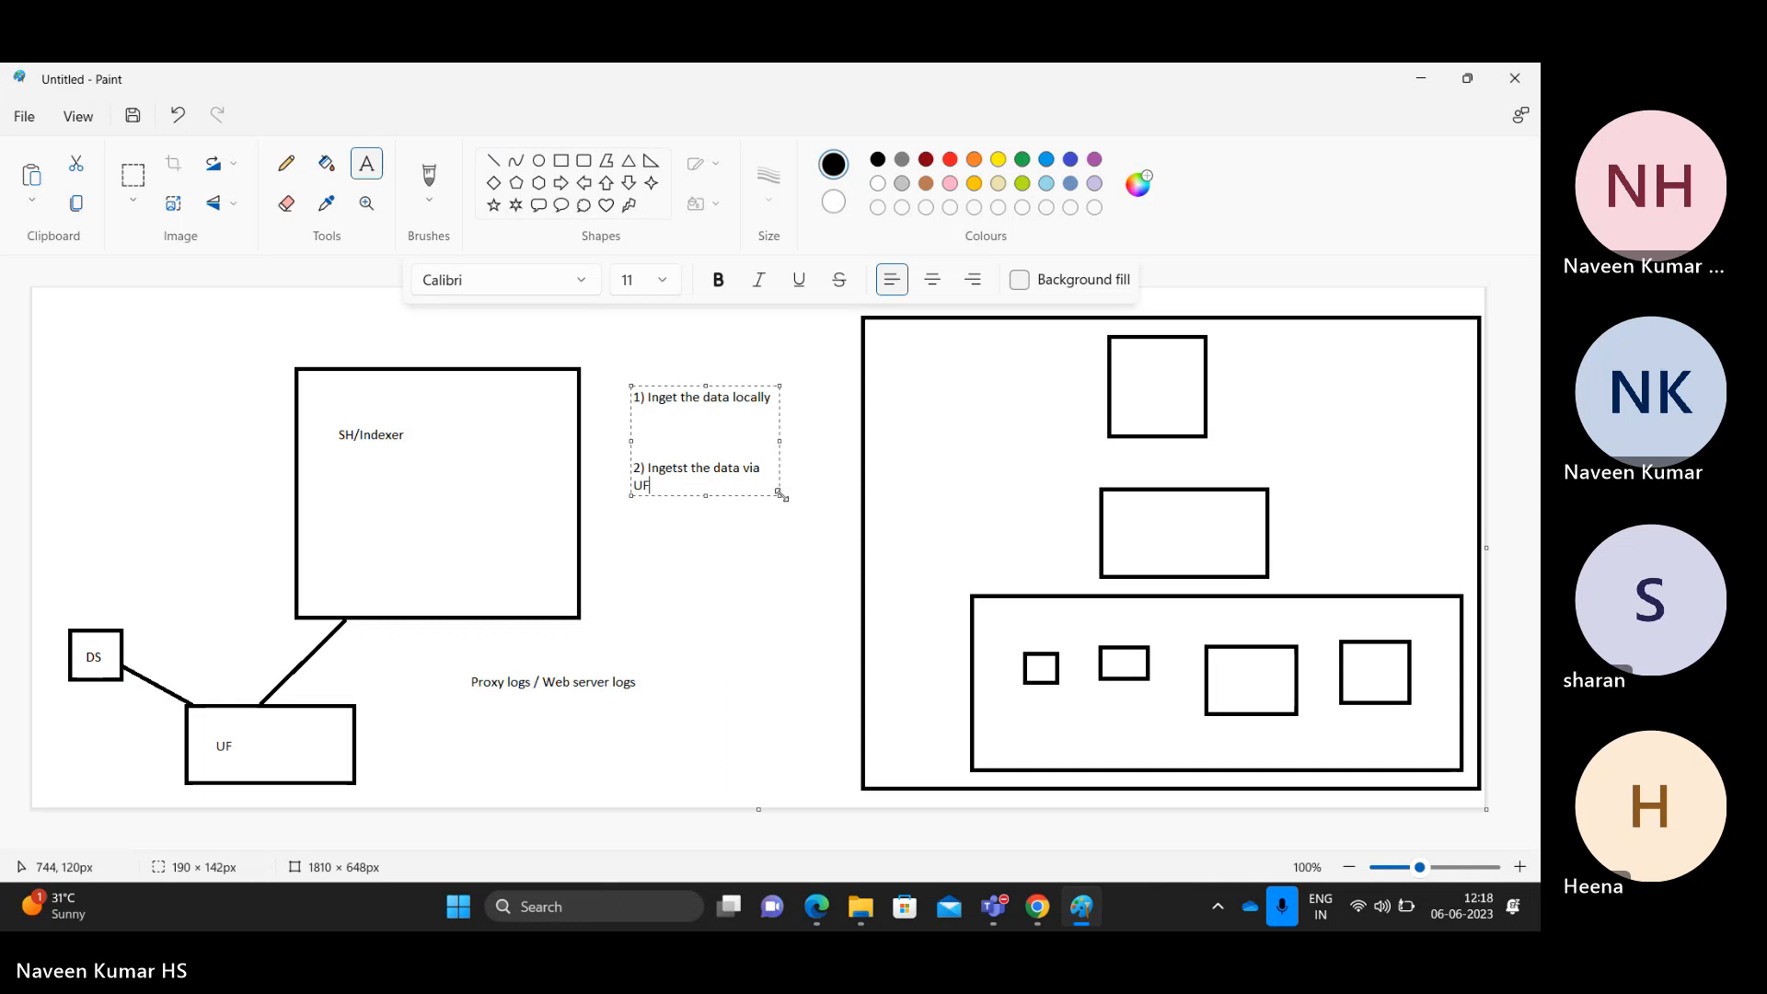
{"action": "left_click_drag", "start_coordinate": [783, 497], "coordinate": [803, 500]}
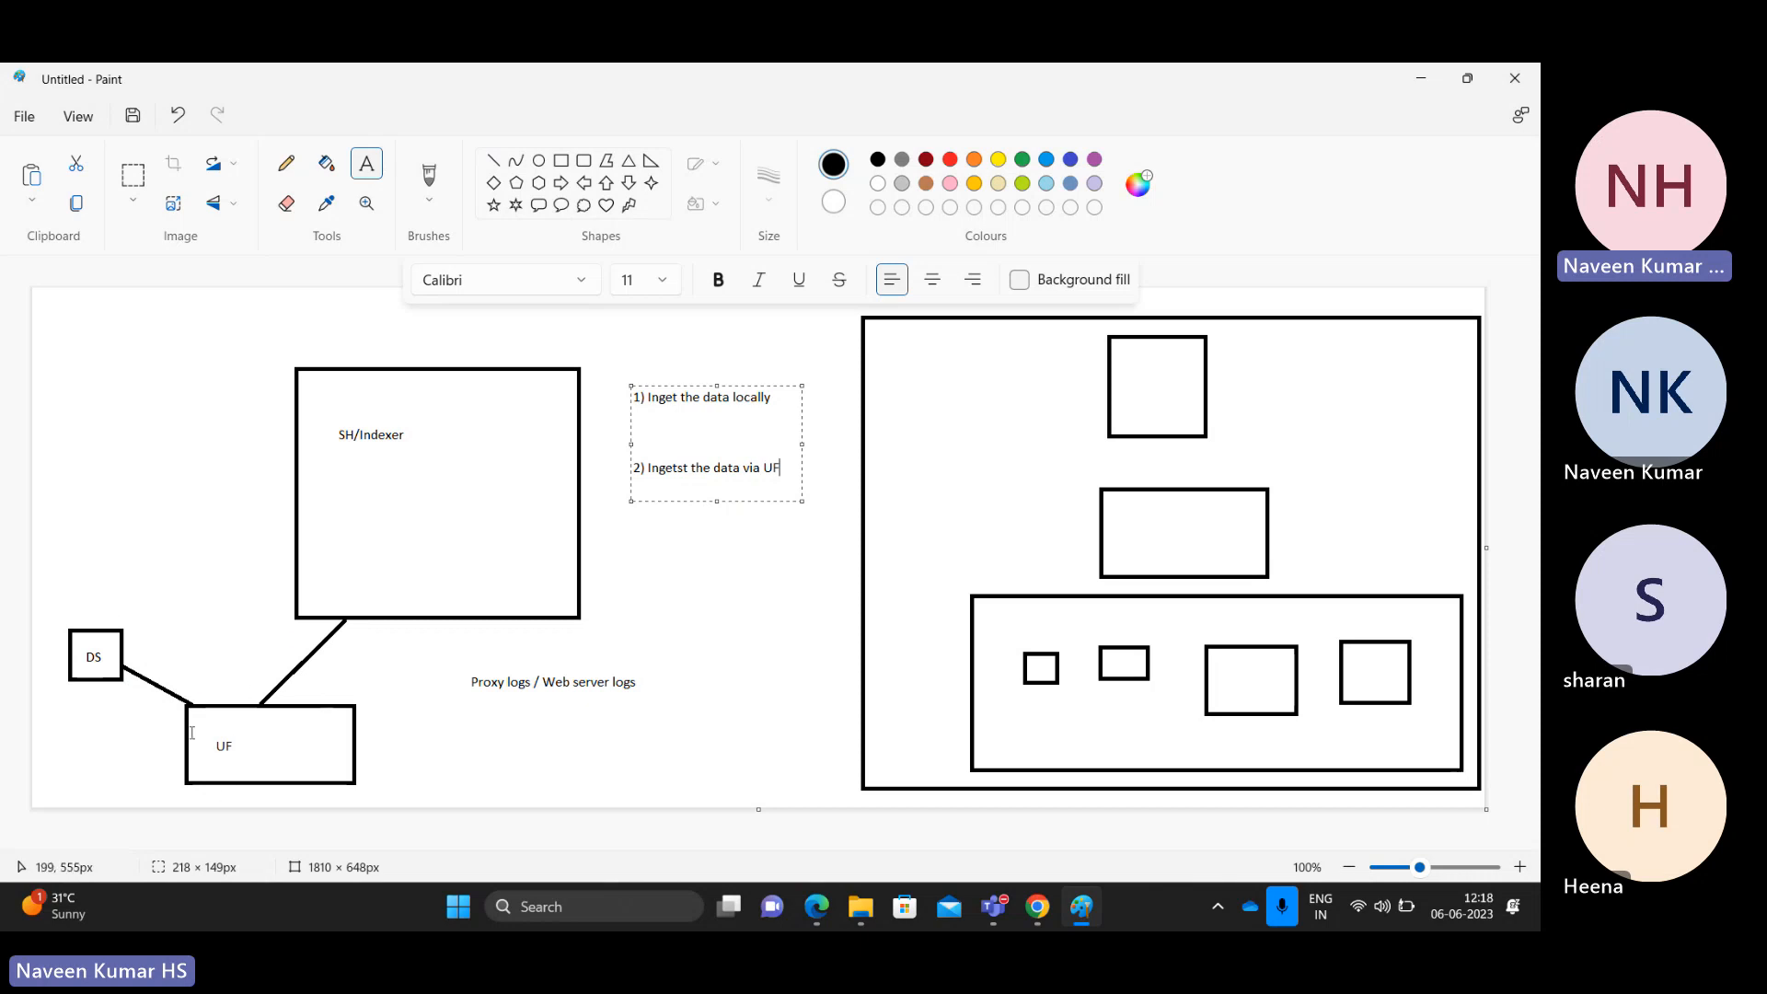
Step: Insert 's' so item one reads 'Ingset the data locally', then commit the list text
{"action": "left_click", "coordinate": [661, 398]}
{"action": "type", "text": "s"}
{"action": "double_click", "coordinate": [757, 401]}
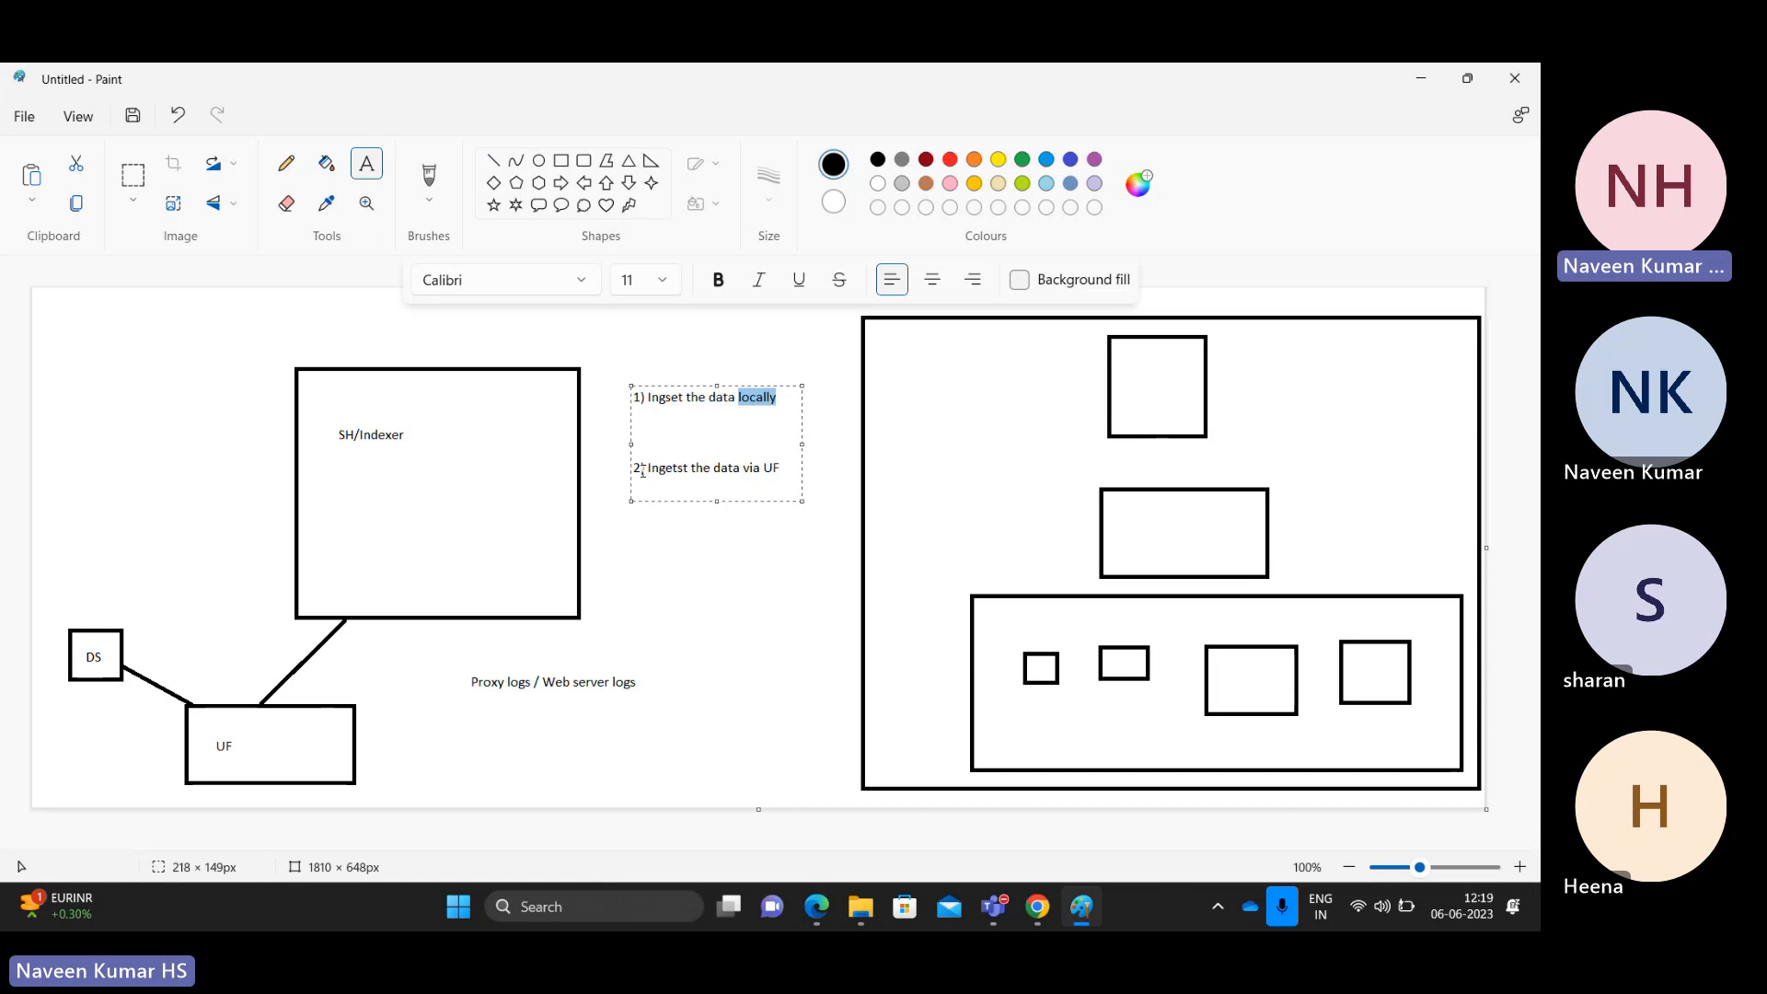
{"action": "left_click", "coordinate": [485, 467]}
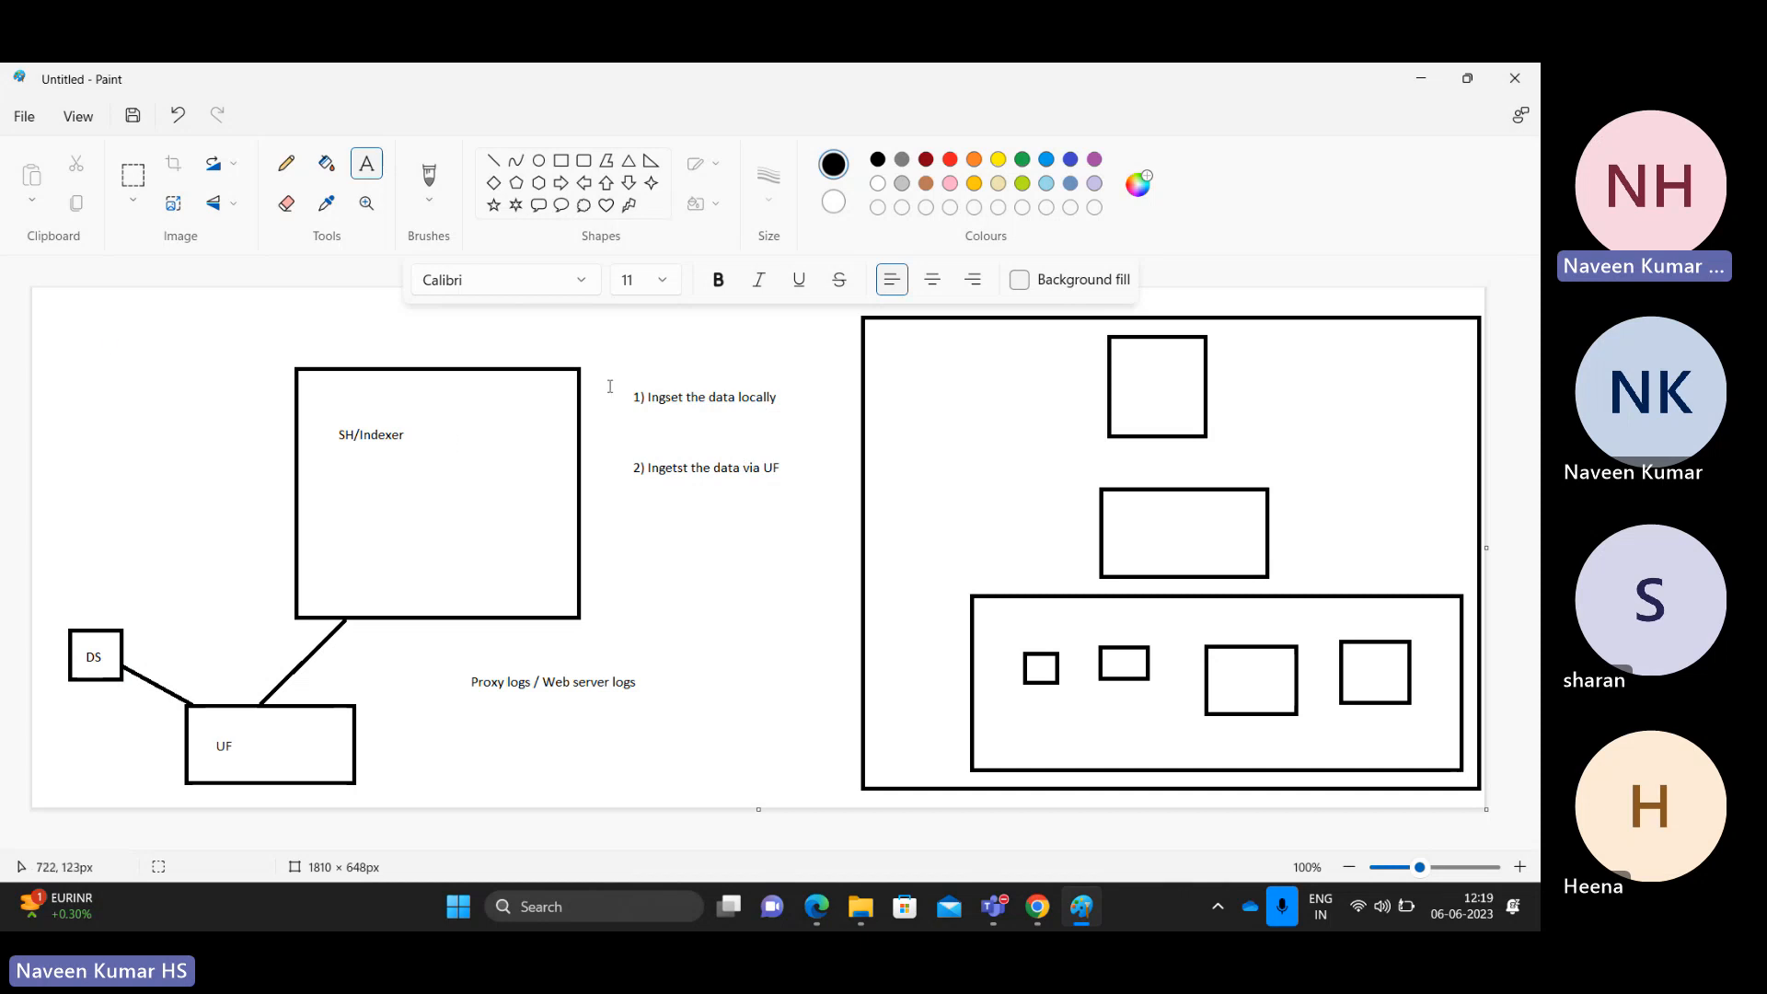
{"action": "left_click_drag", "start_coordinate": [615, 374], "coordinate": [802, 423]}
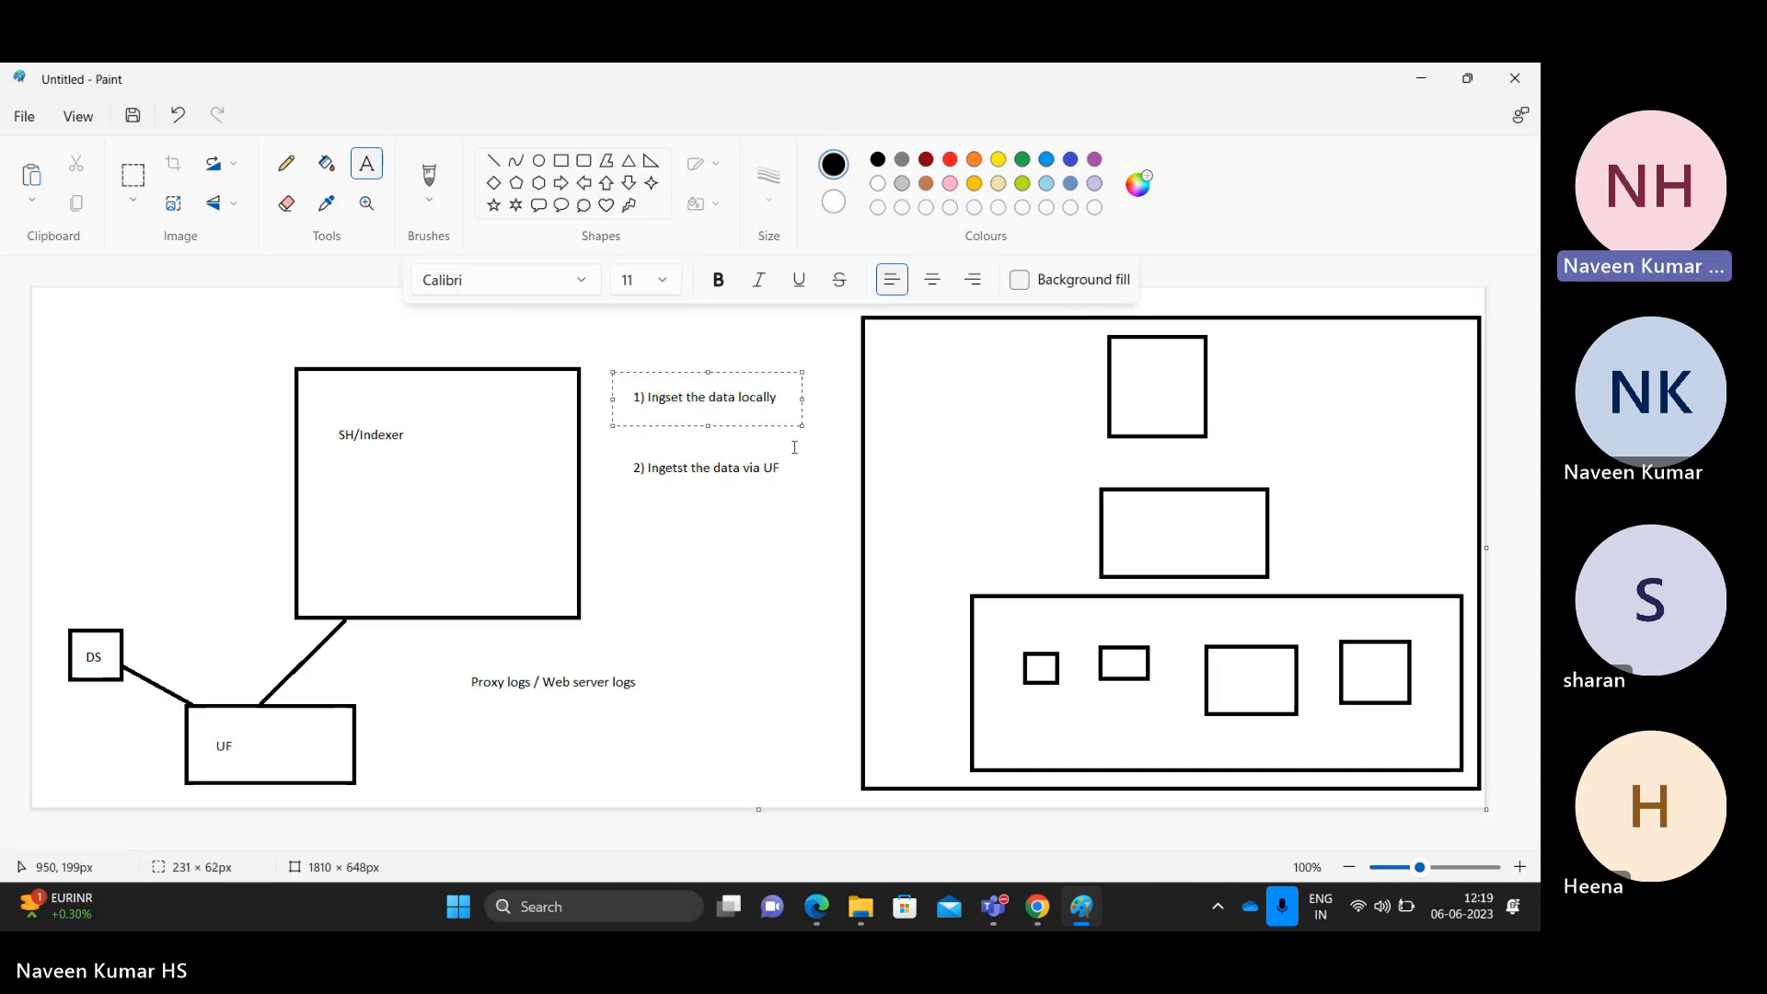
{"action": "left_click", "coordinate": [795, 447]}
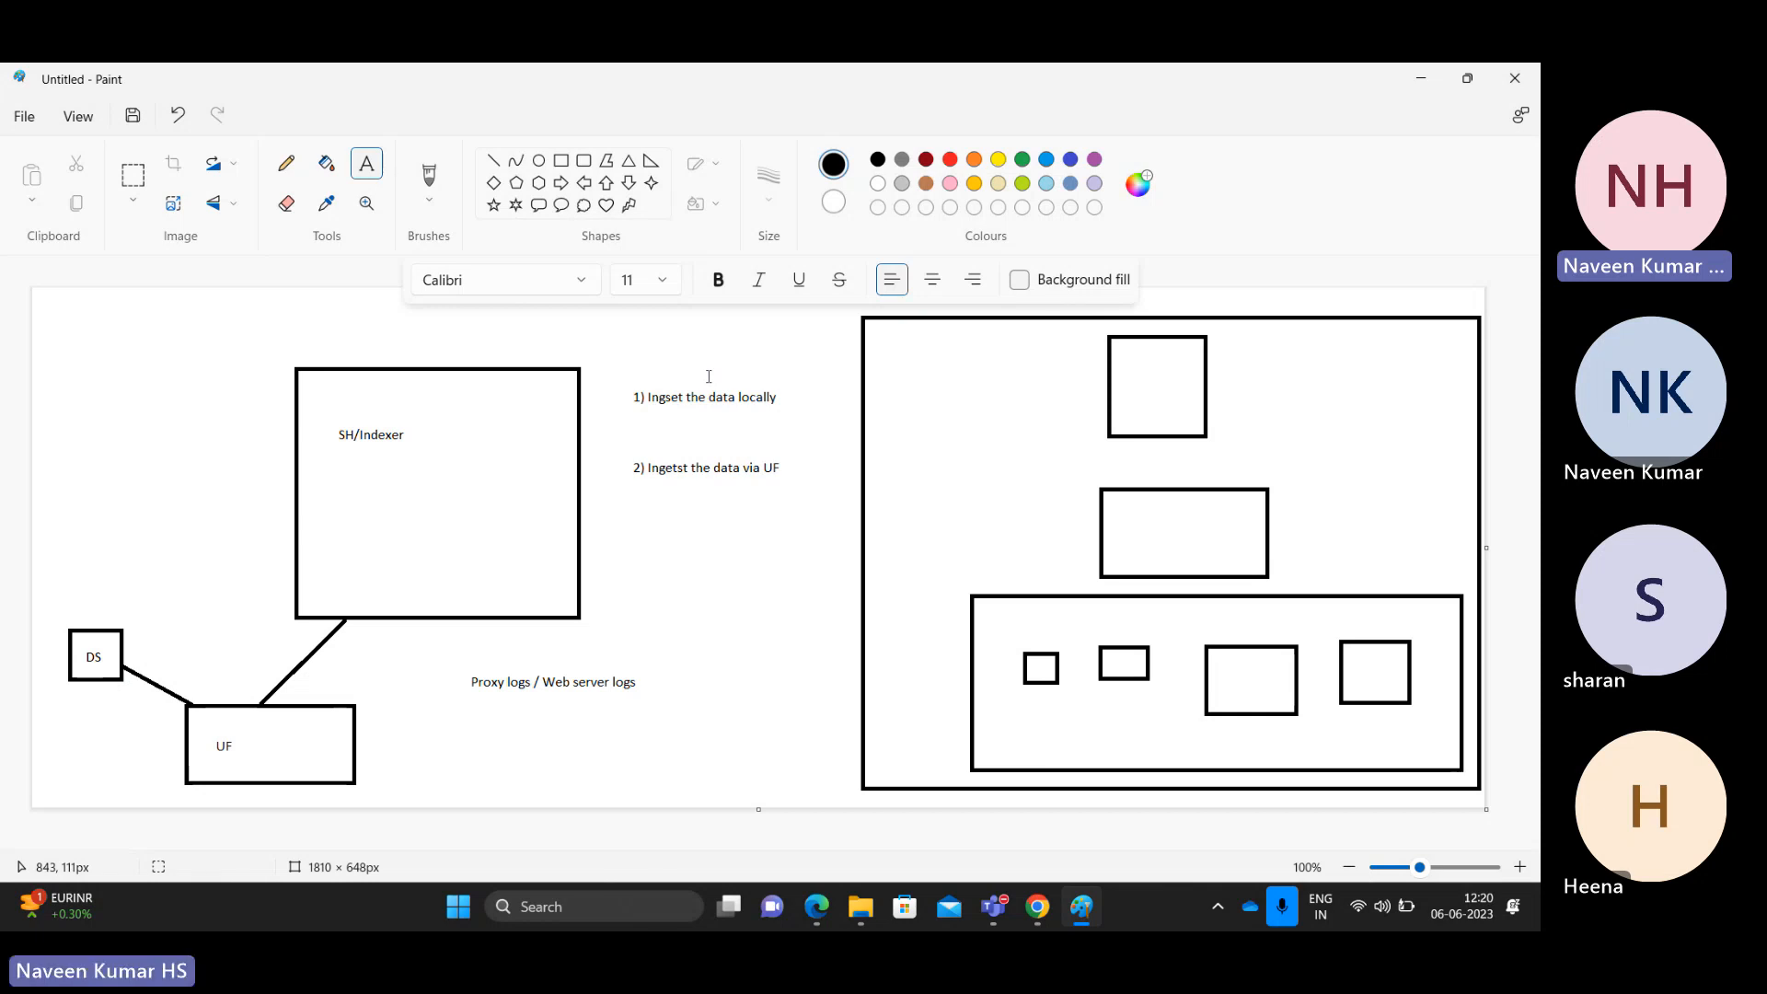
Step: Go to C:\Splunk\tmp in File Explorer and open access_30DAY in Notepad
{"action": "left_click", "coordinate": [812, 909]}
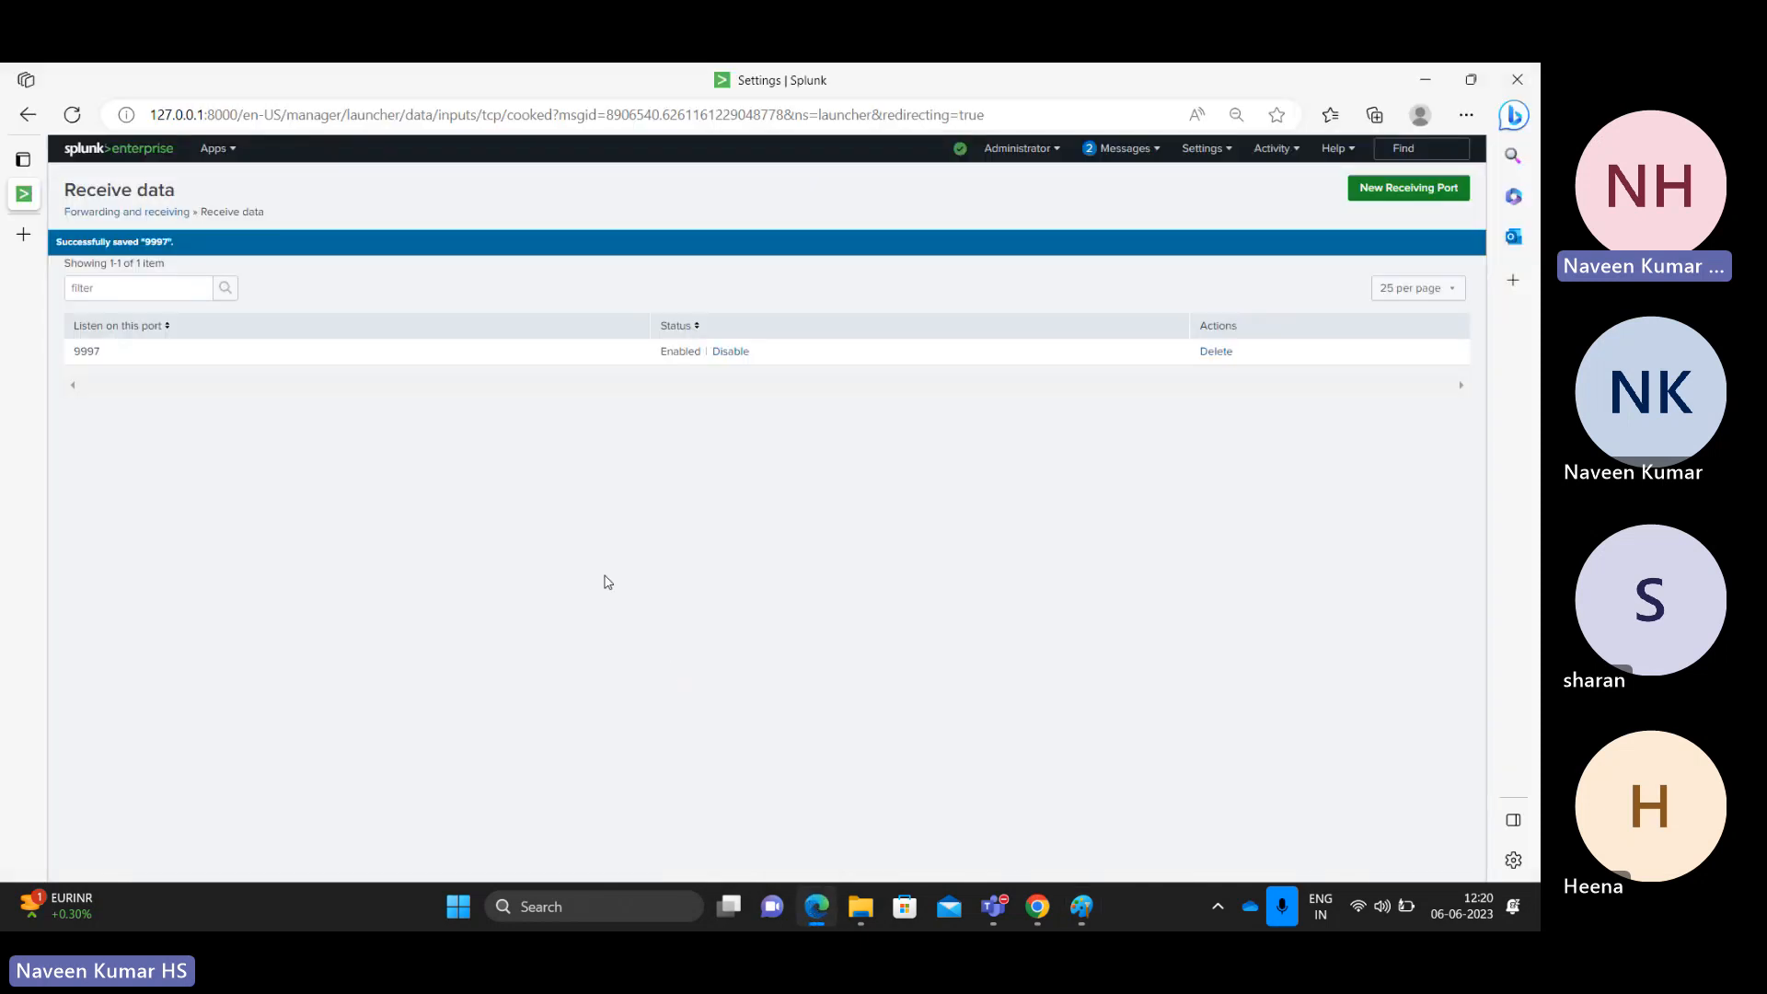
{"action": "left_click", "coordinate": [860, 906]}
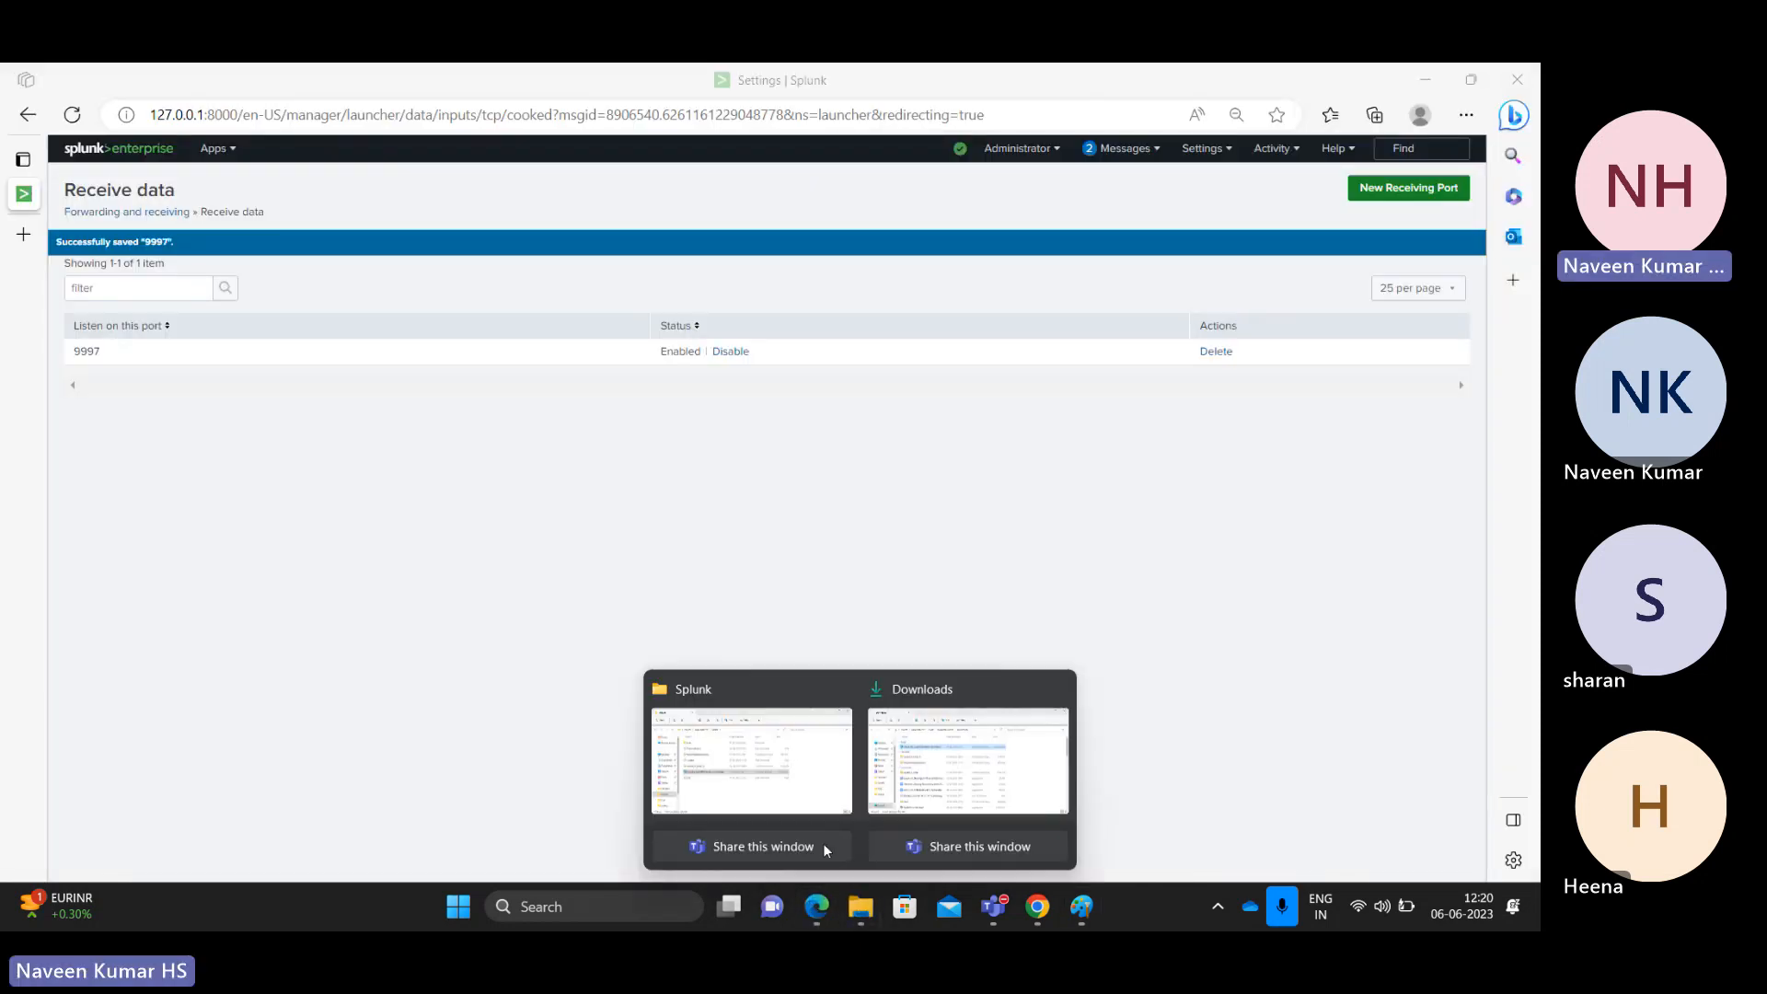
{"action": "left_click", "coordinate": [755, 762]}
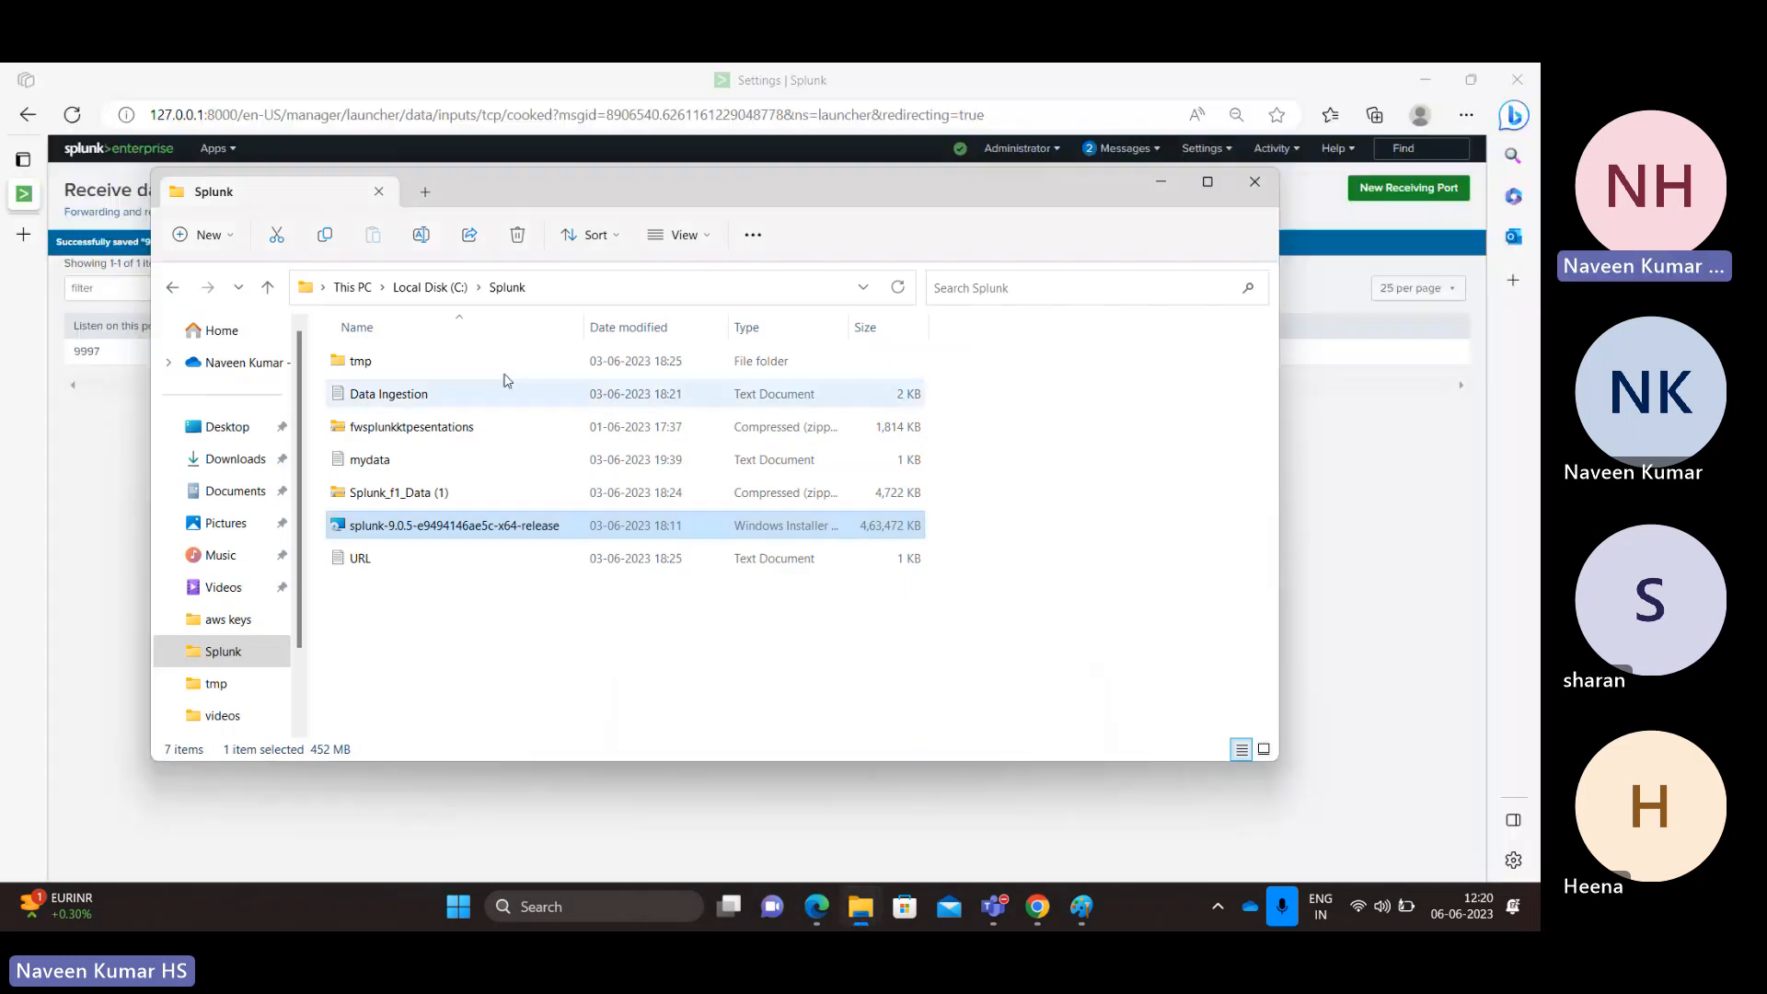
{"action": "double_click", "coordinate": [360, 362]}
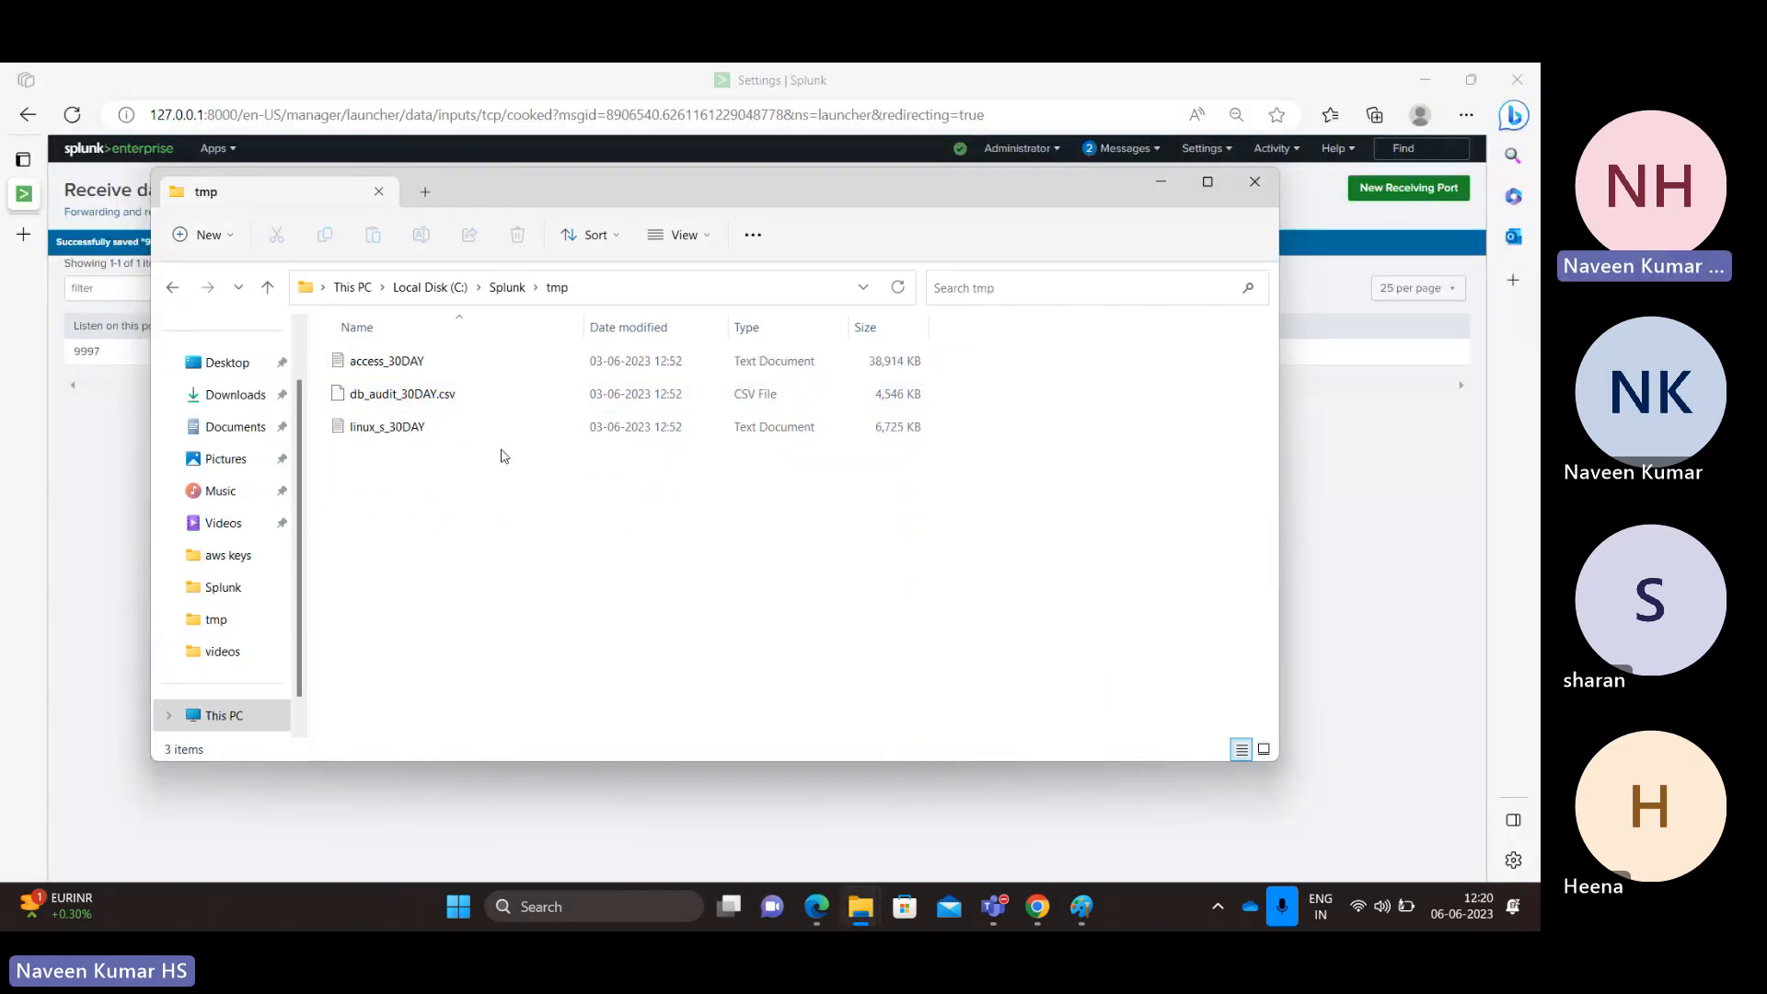
{"action": "left_click", "coordinate": [426, 395]}
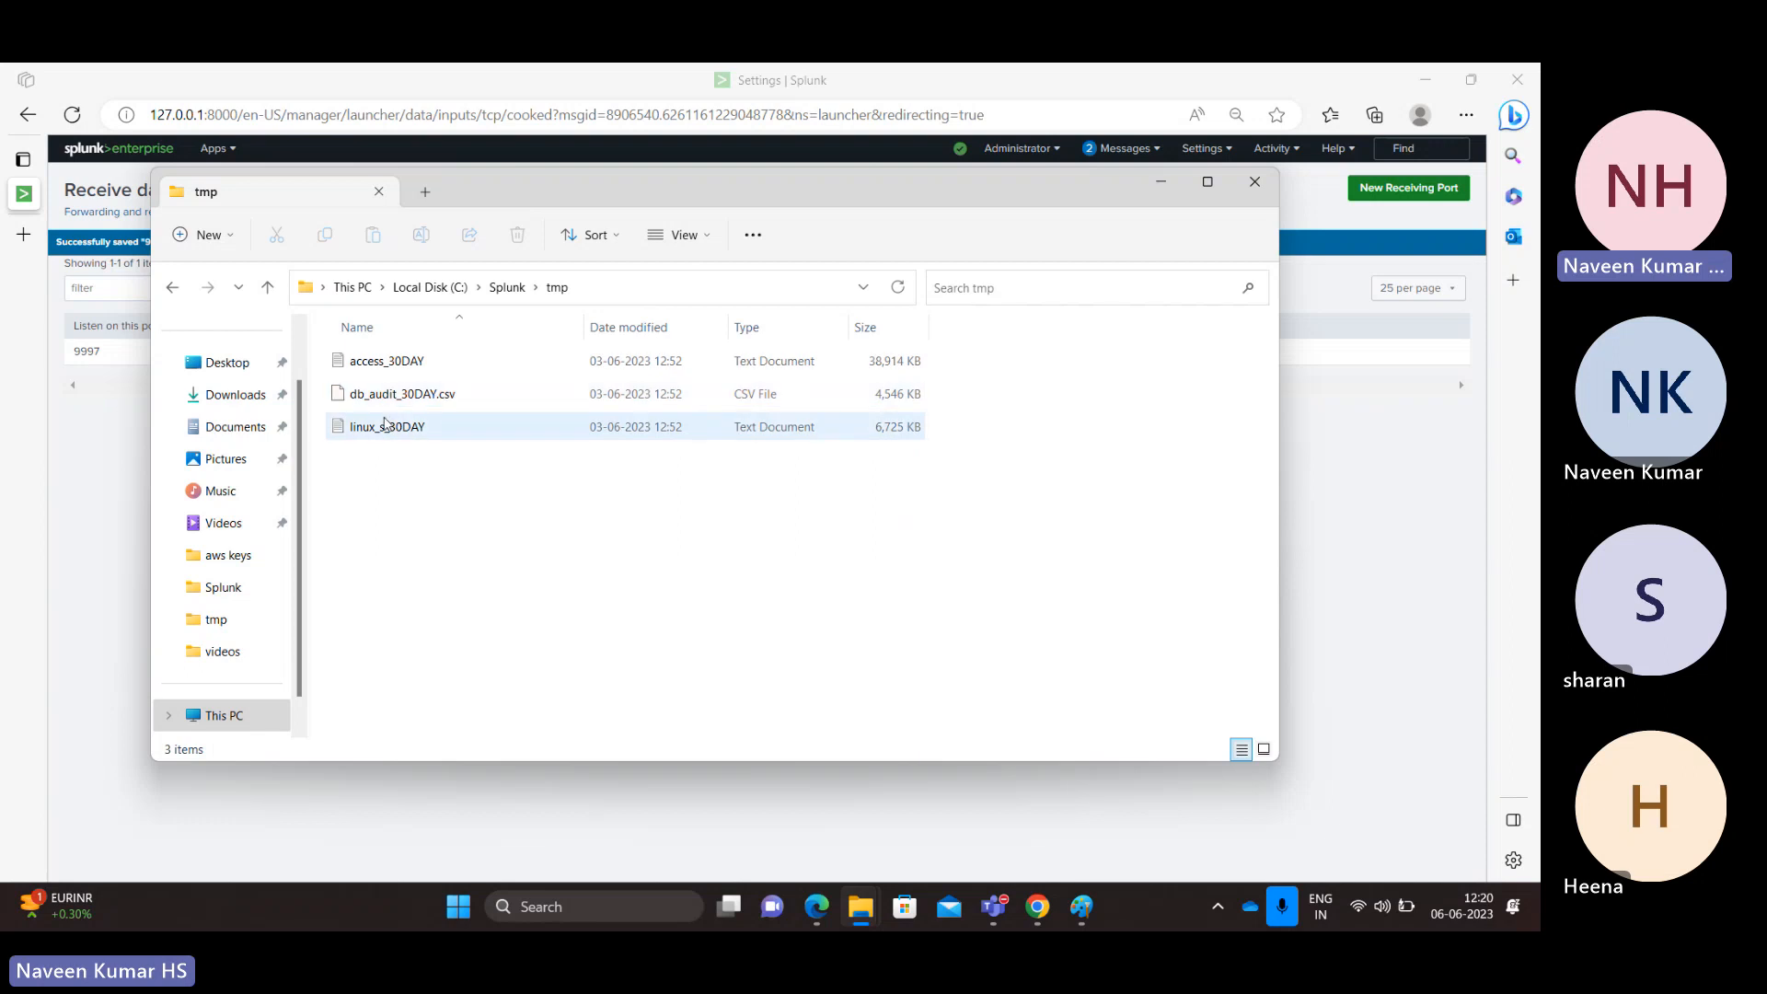
{"action": "right_click", "coordinate": [386, 365]}
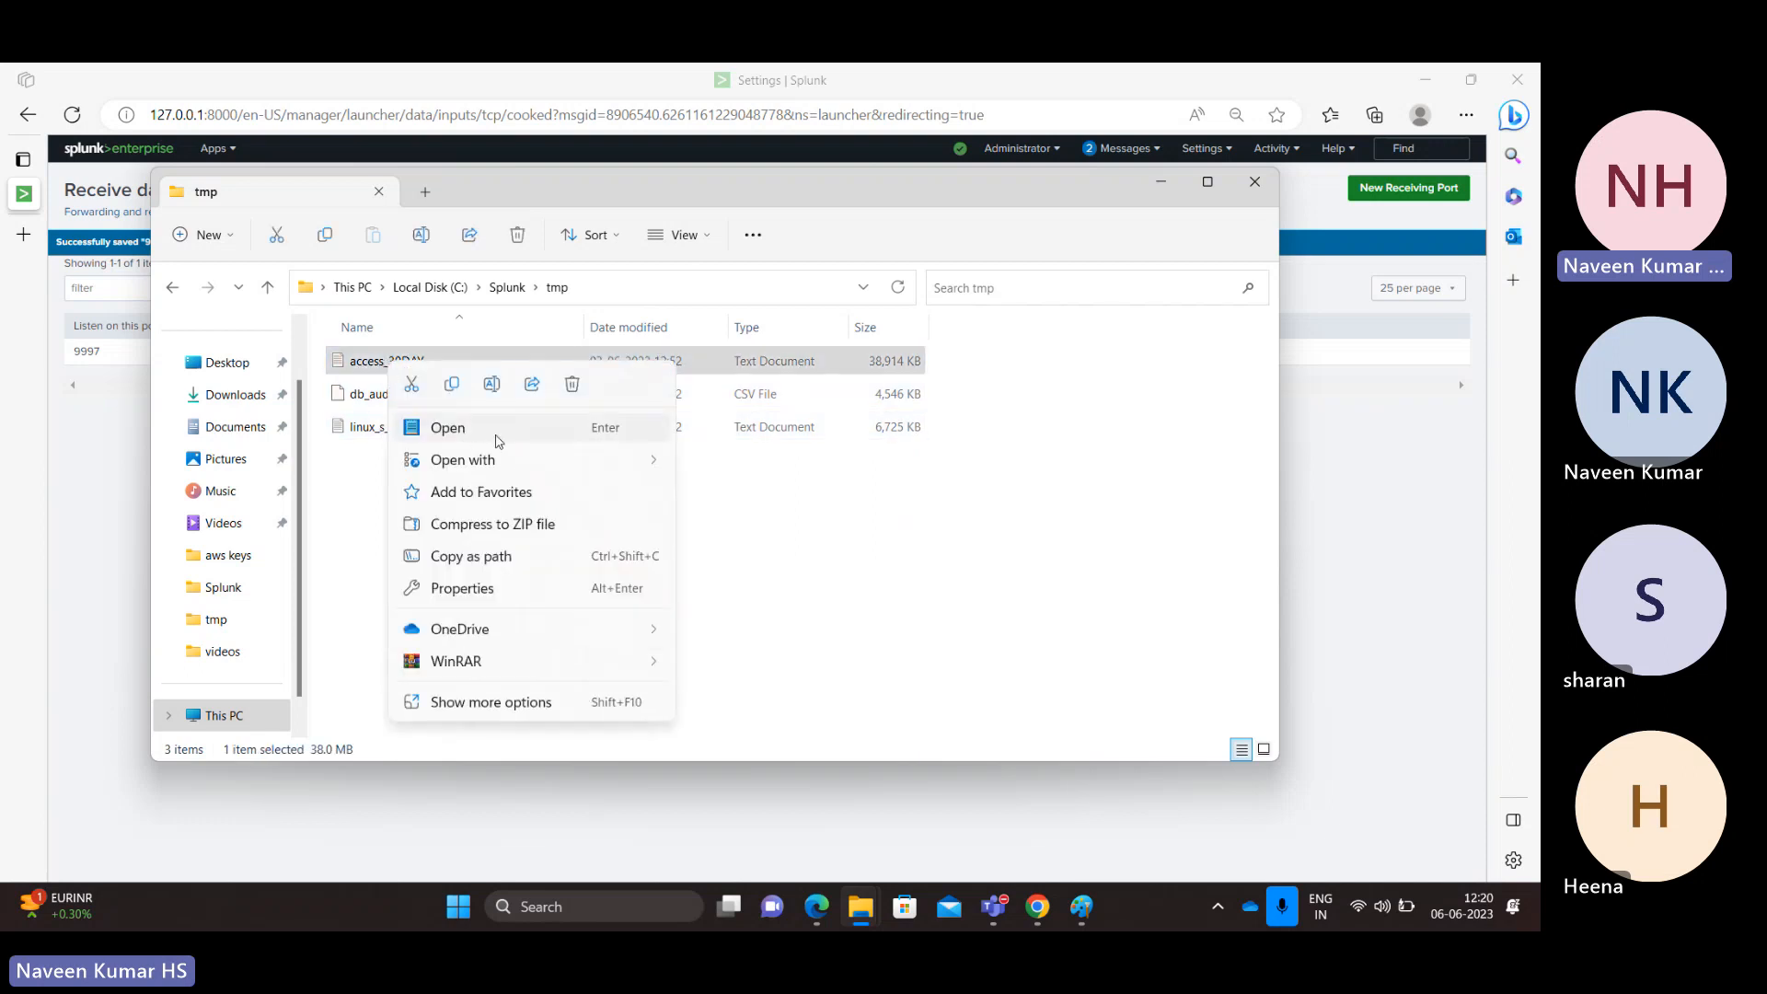
{"action": "left_click", "coordinate": [513, 429]}
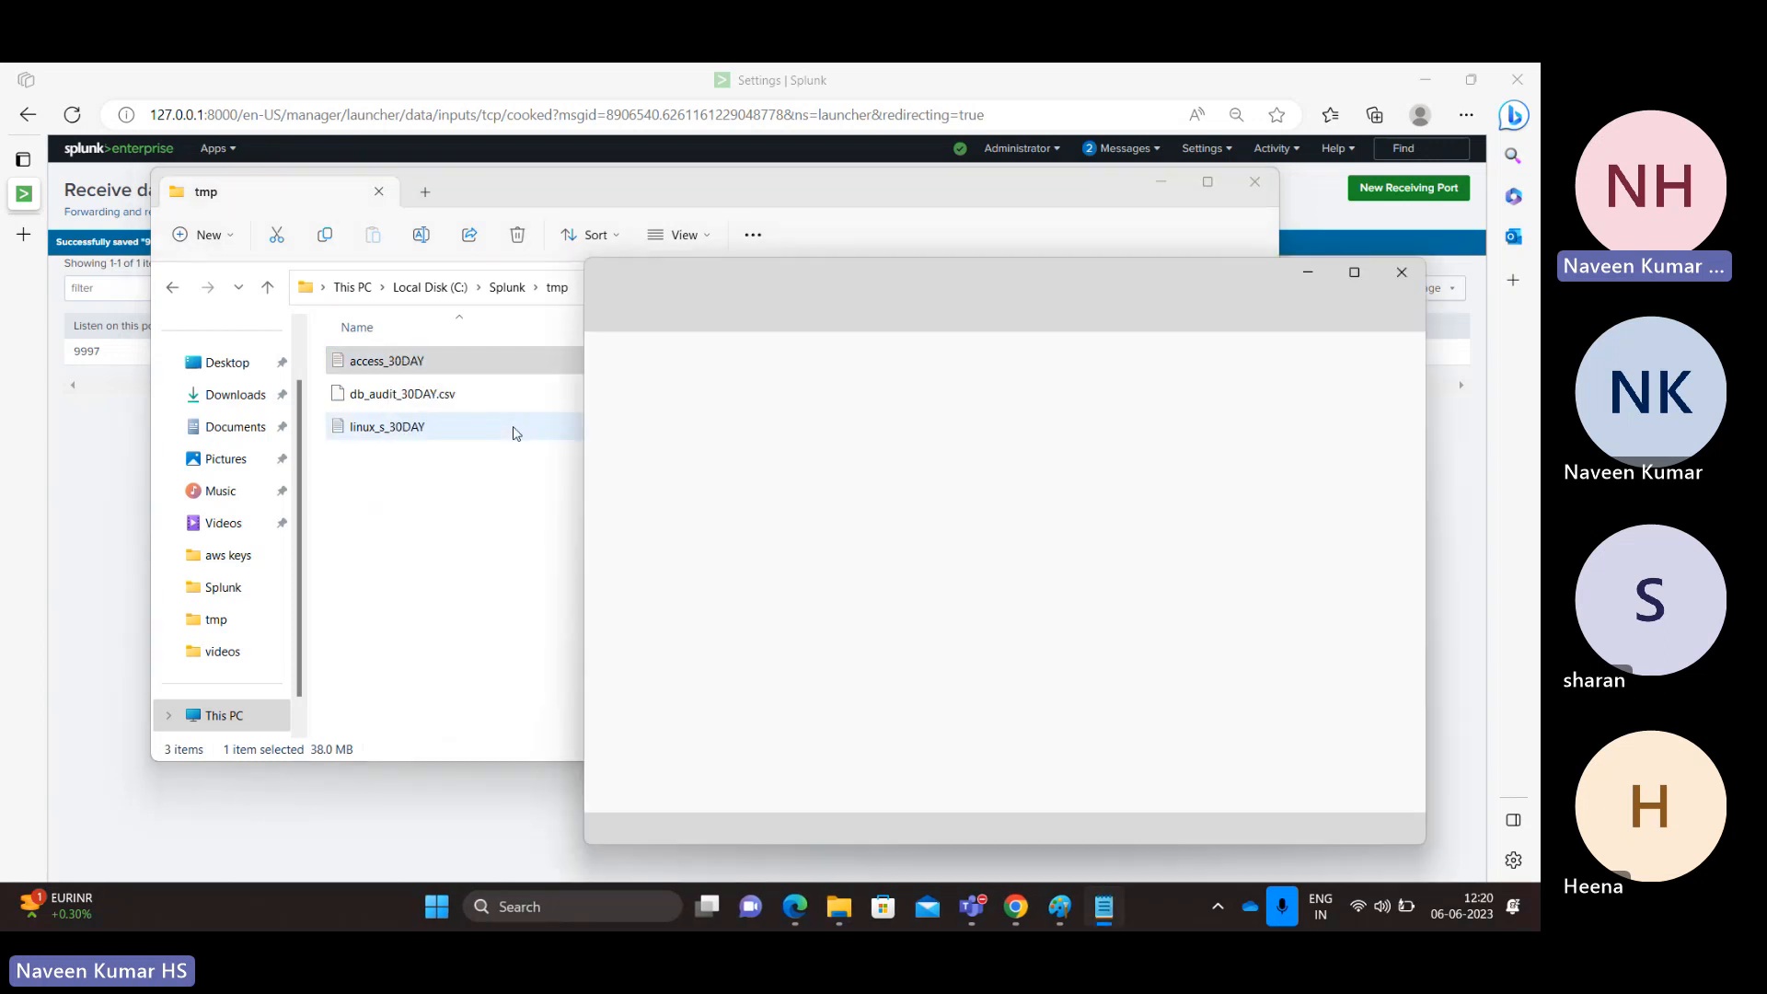
Step: Maximize Notepad and highlight the log fields: IP, date, POST/GET method, category and categoryId
{"action": "left_click", "coordinate": [1354, 273]}
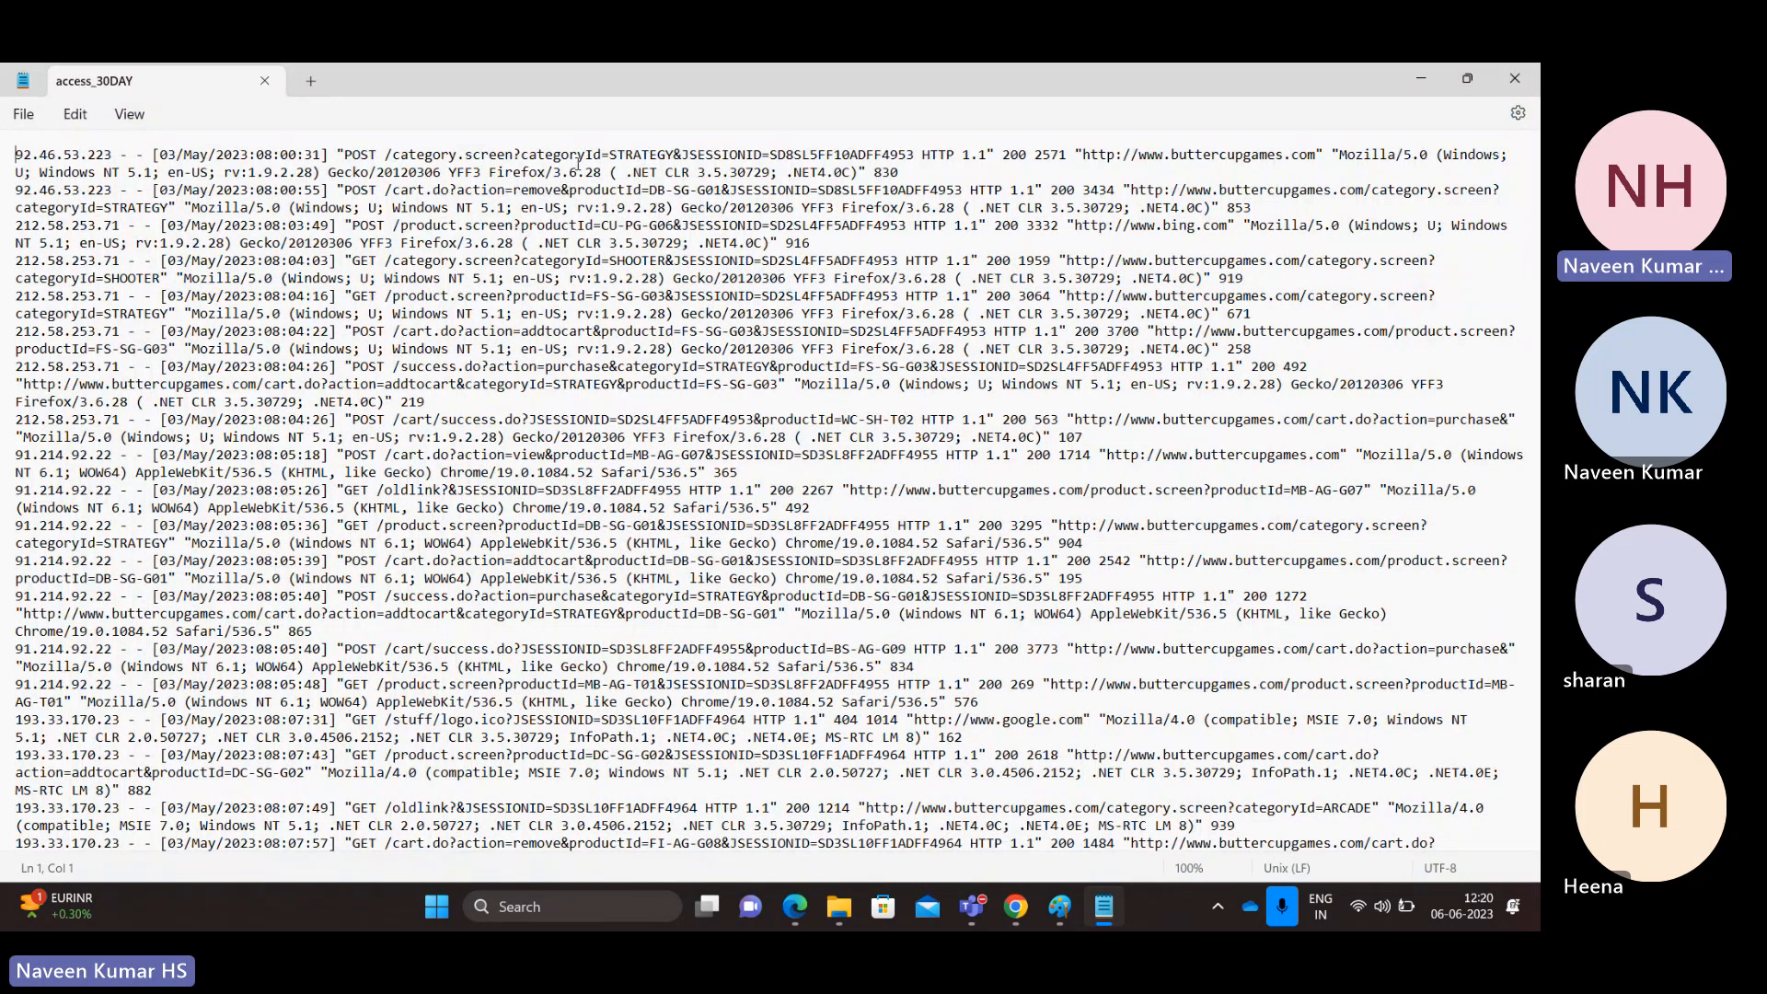
{"action": "double_click", "coordinate": [364, 155]}
{"action": "double_click", "coordinate": [556, 157]}
{"action": "double_click", "coordinate": [424, 154]}
{"action": "left_click_drag", "start_coordinate": [113, 157], "coordinate": [7, 160]}
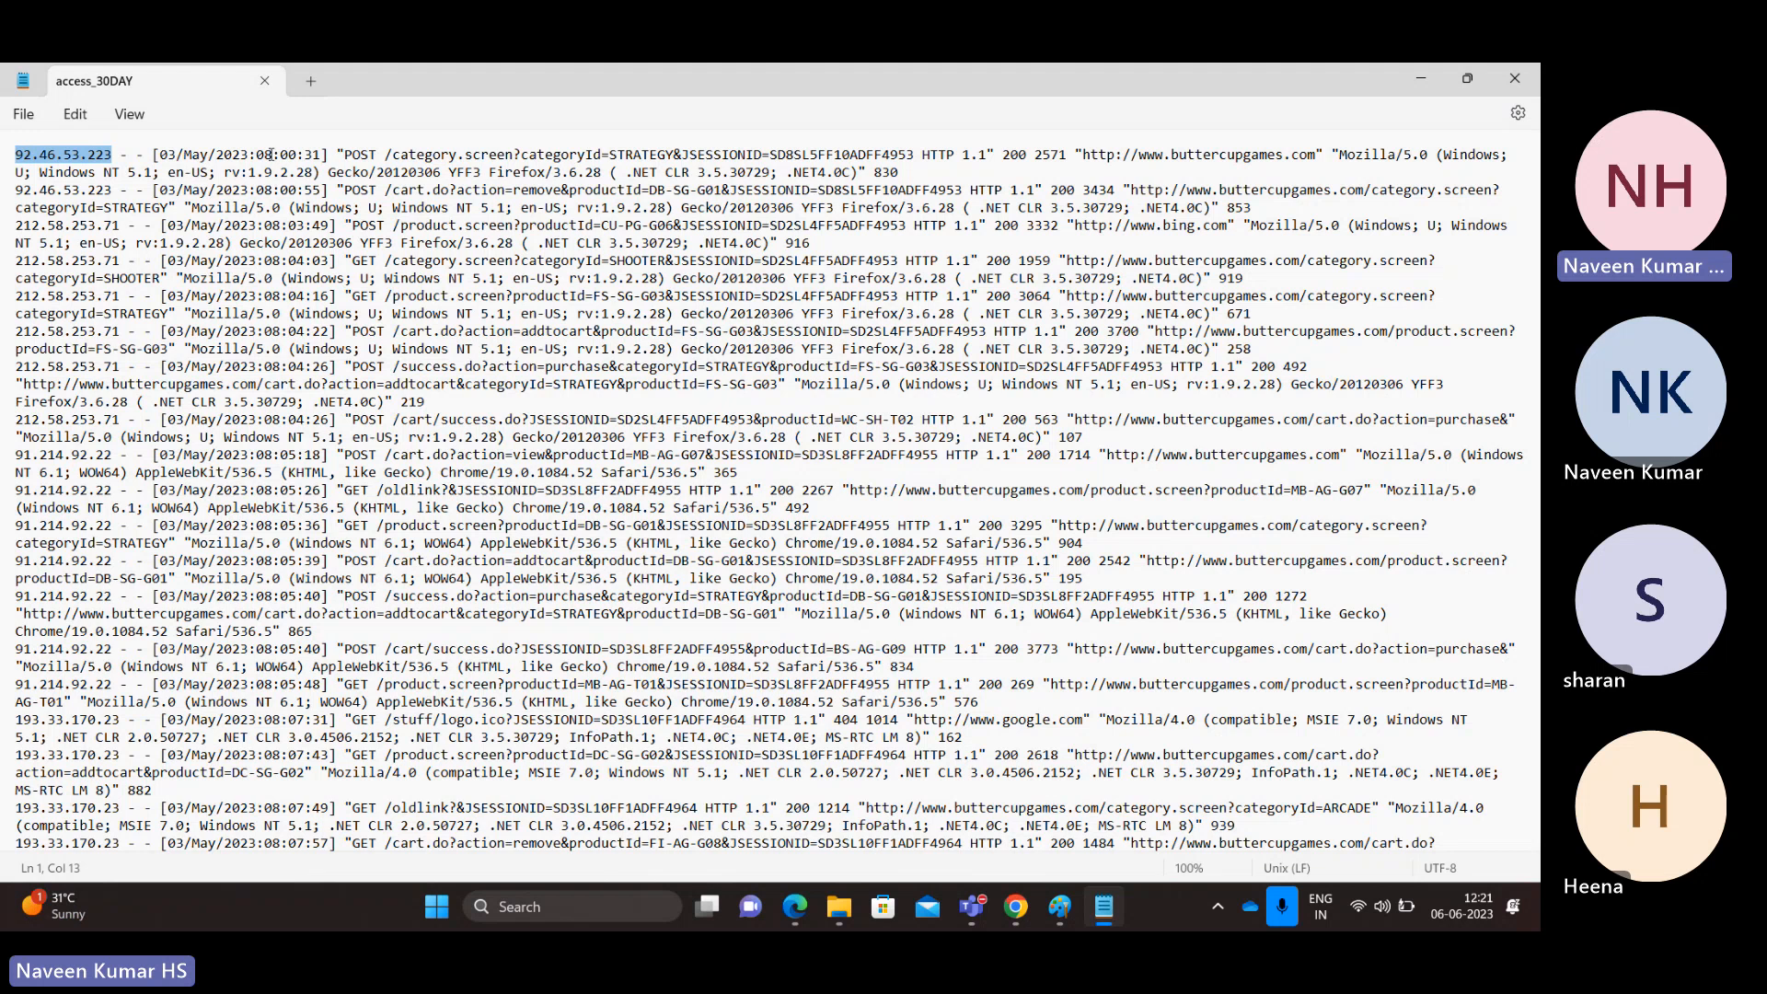
{"action": "left_click_drag", "start_coordinate": [157, 158], "coordinate": [242, 163]}
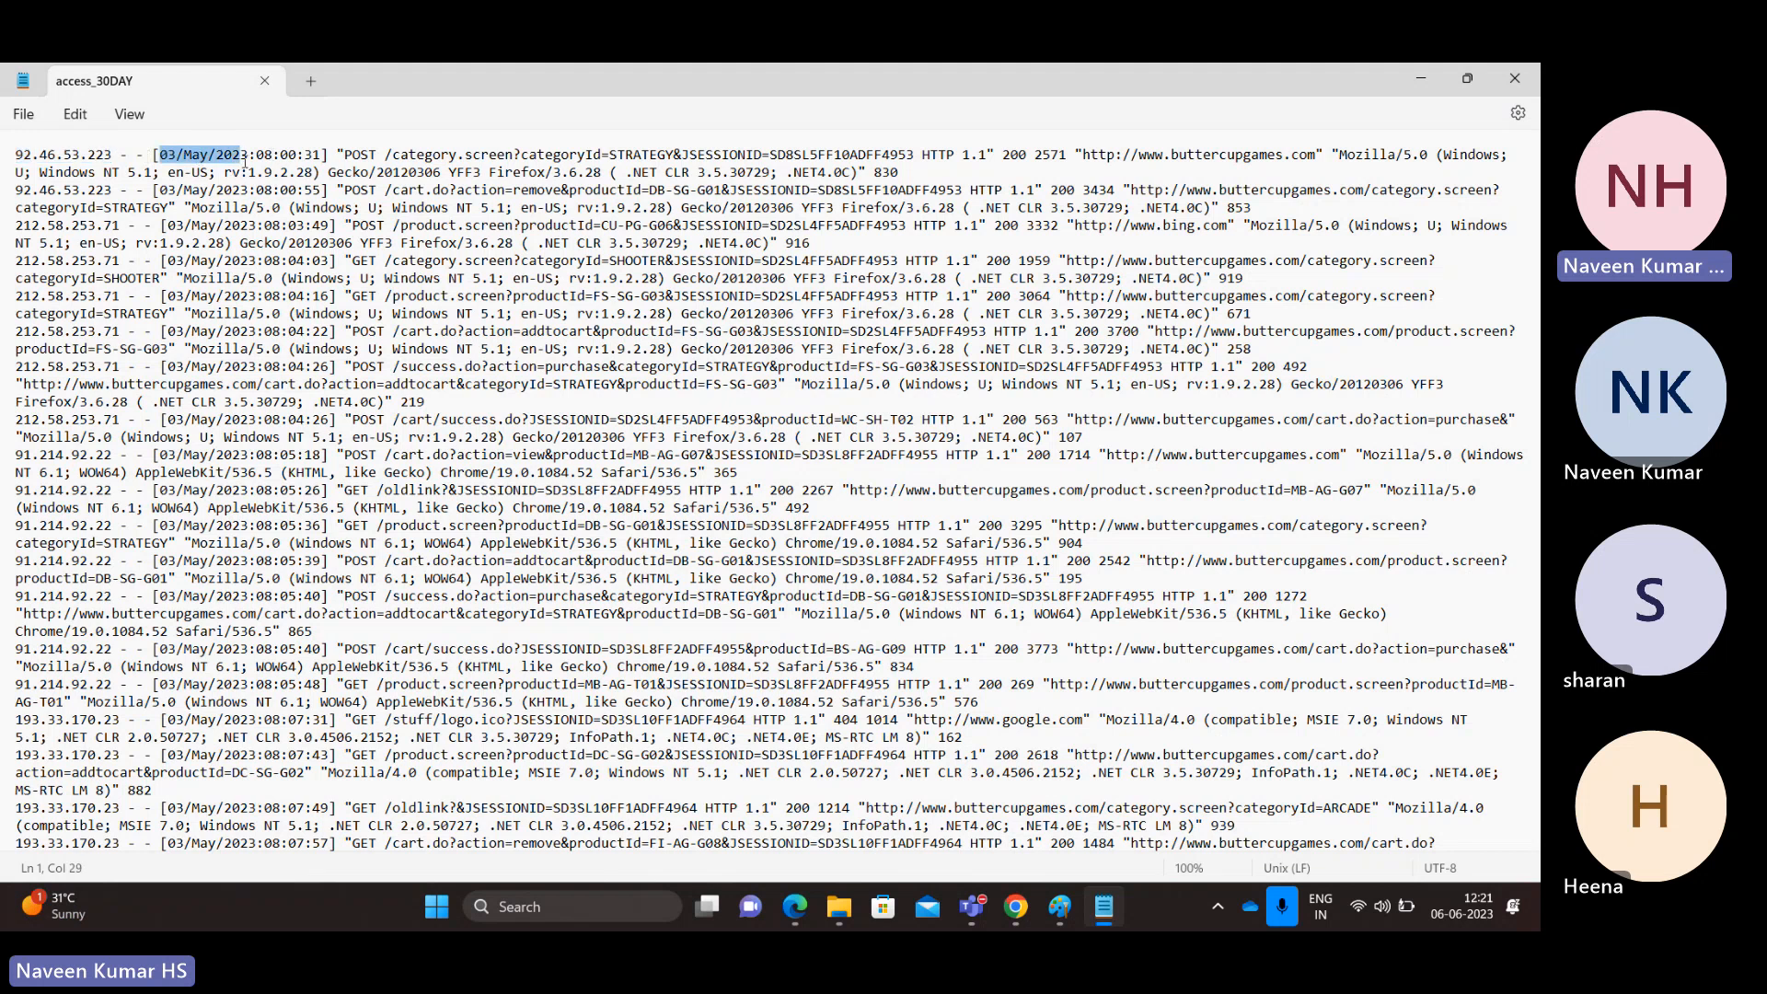
{"action": "double_click", "coordinate": [357, 155]}
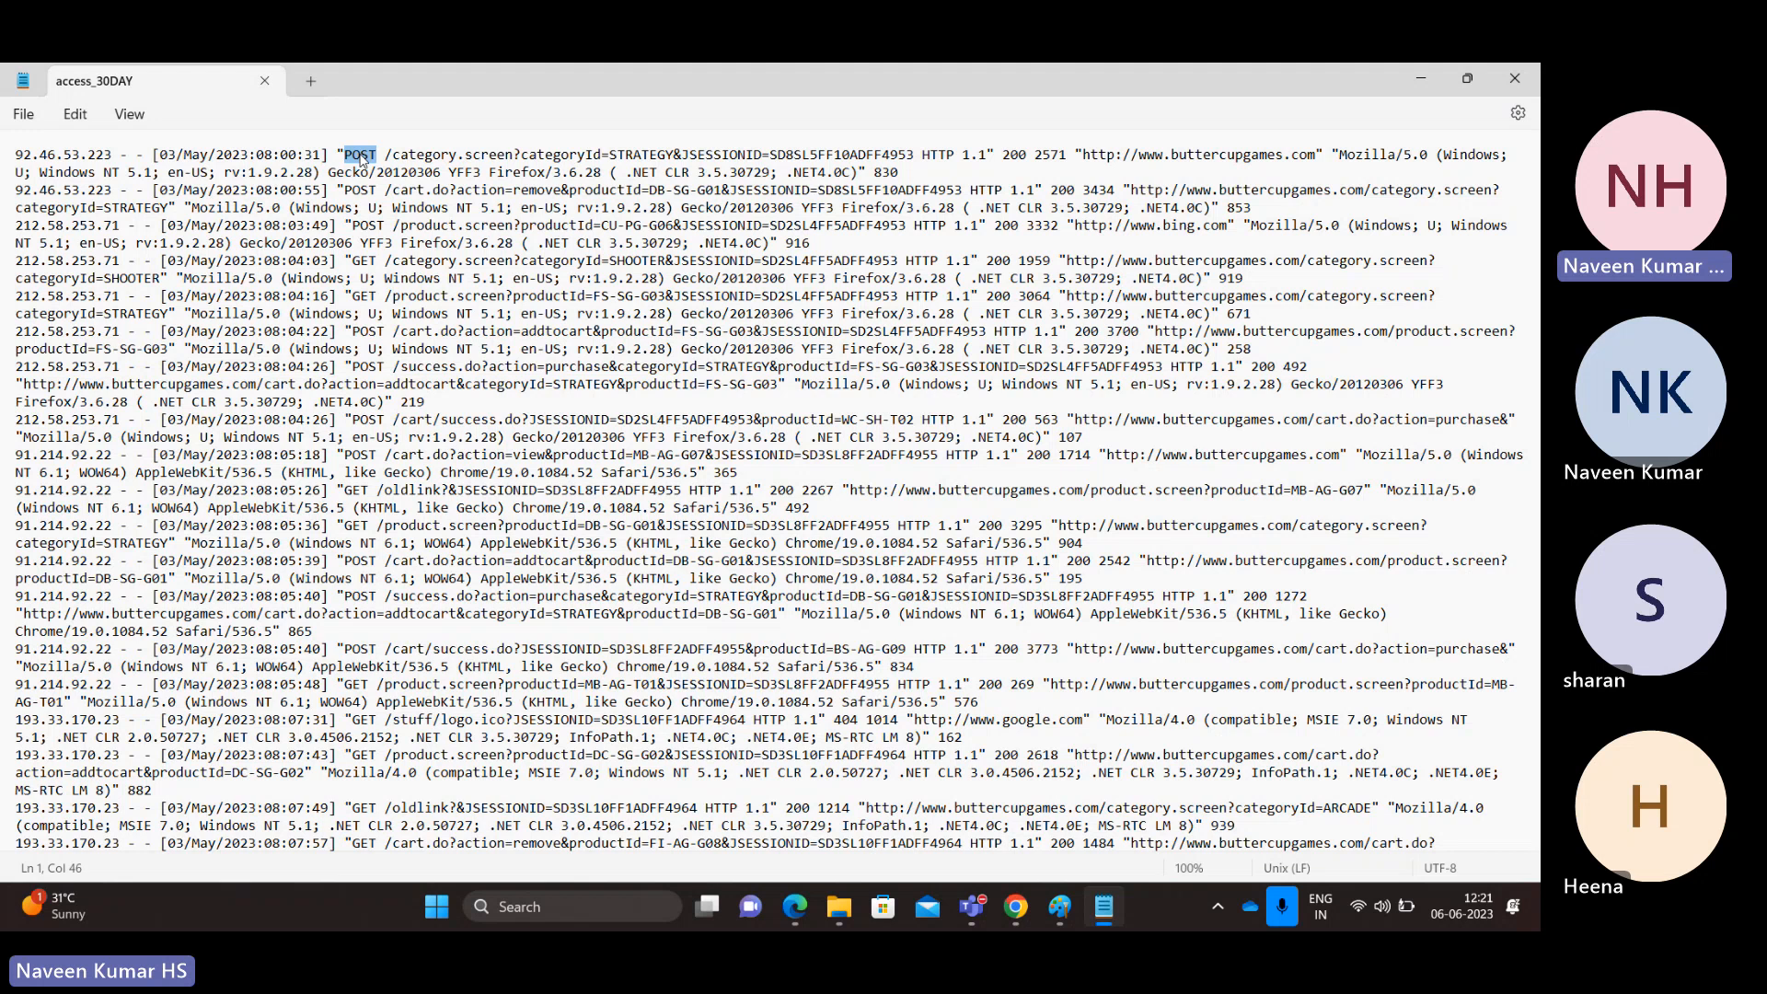
{"action": "double_click", "coordinate": [364, 263]}
{"action": "double_click", "coordinate": [357, 155]}
{"action": "double_click", "coordinate": [363, 262]}
{"action": "double_click", "coordinate": [363, 155]}
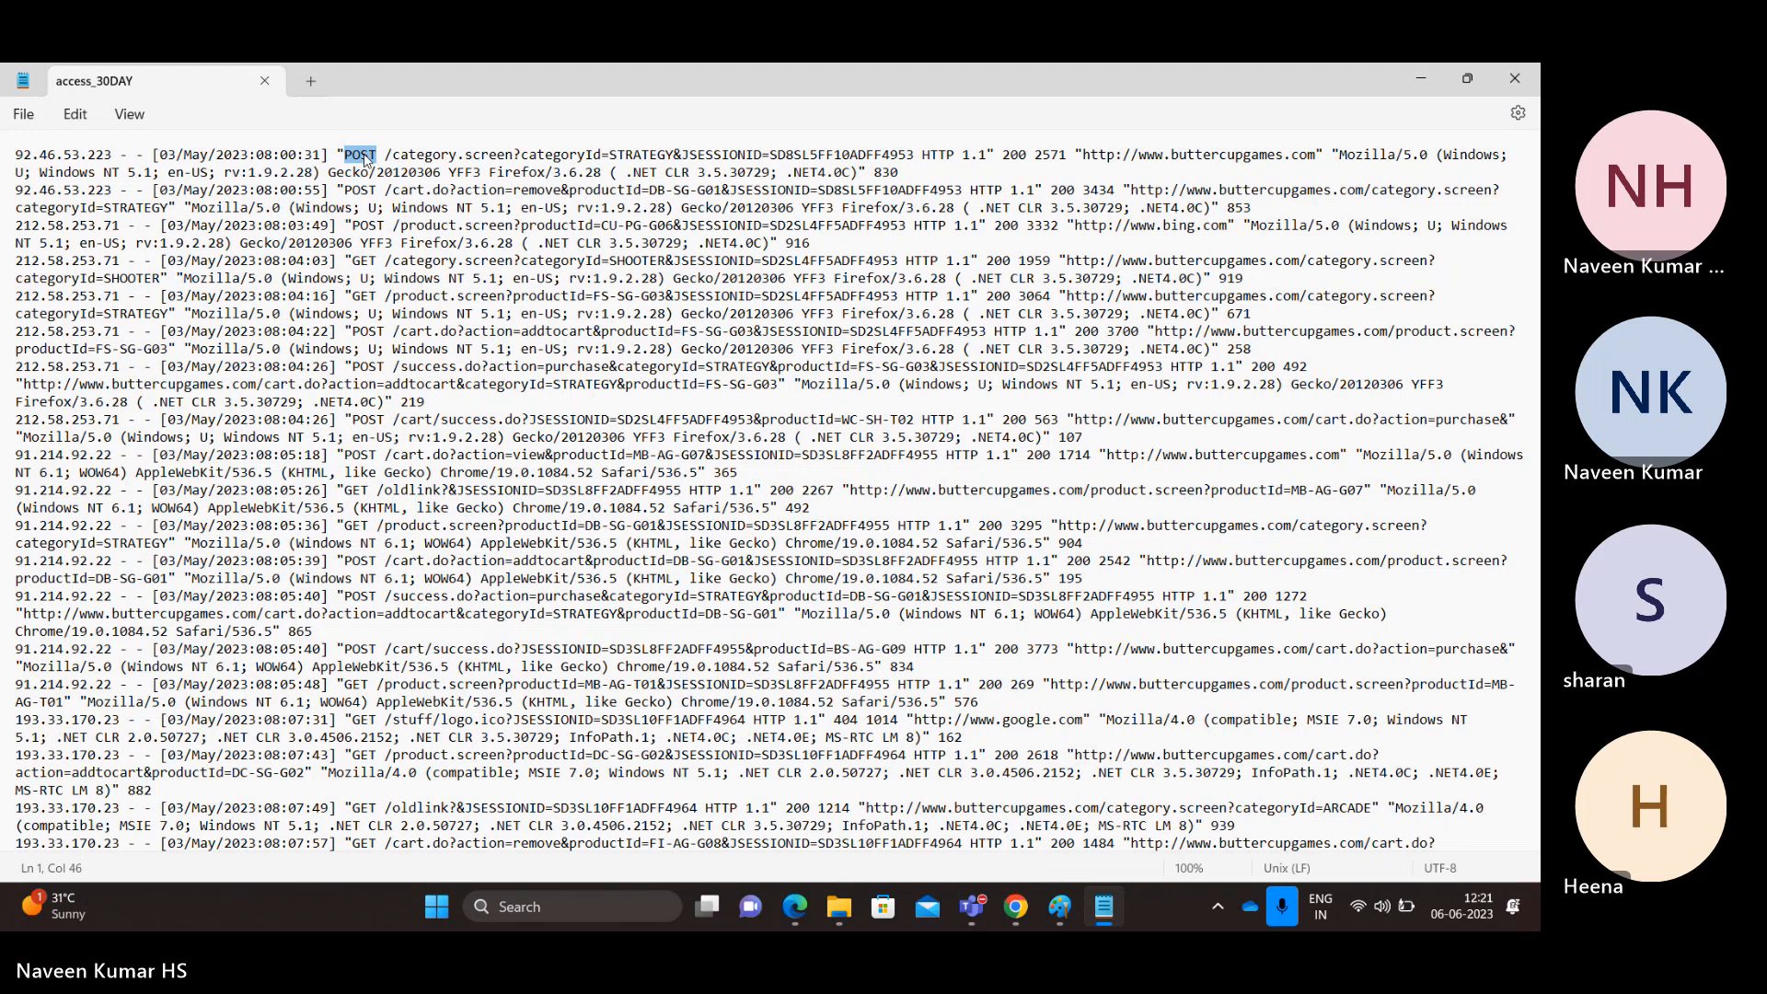
Step: Highlight the first entry's request path, status 200, referrer URL and Mozilla/Windows user agent
{"action": "left_click_drag", "start_coordinate": [394, 157], "coordinate": [909, 155]}
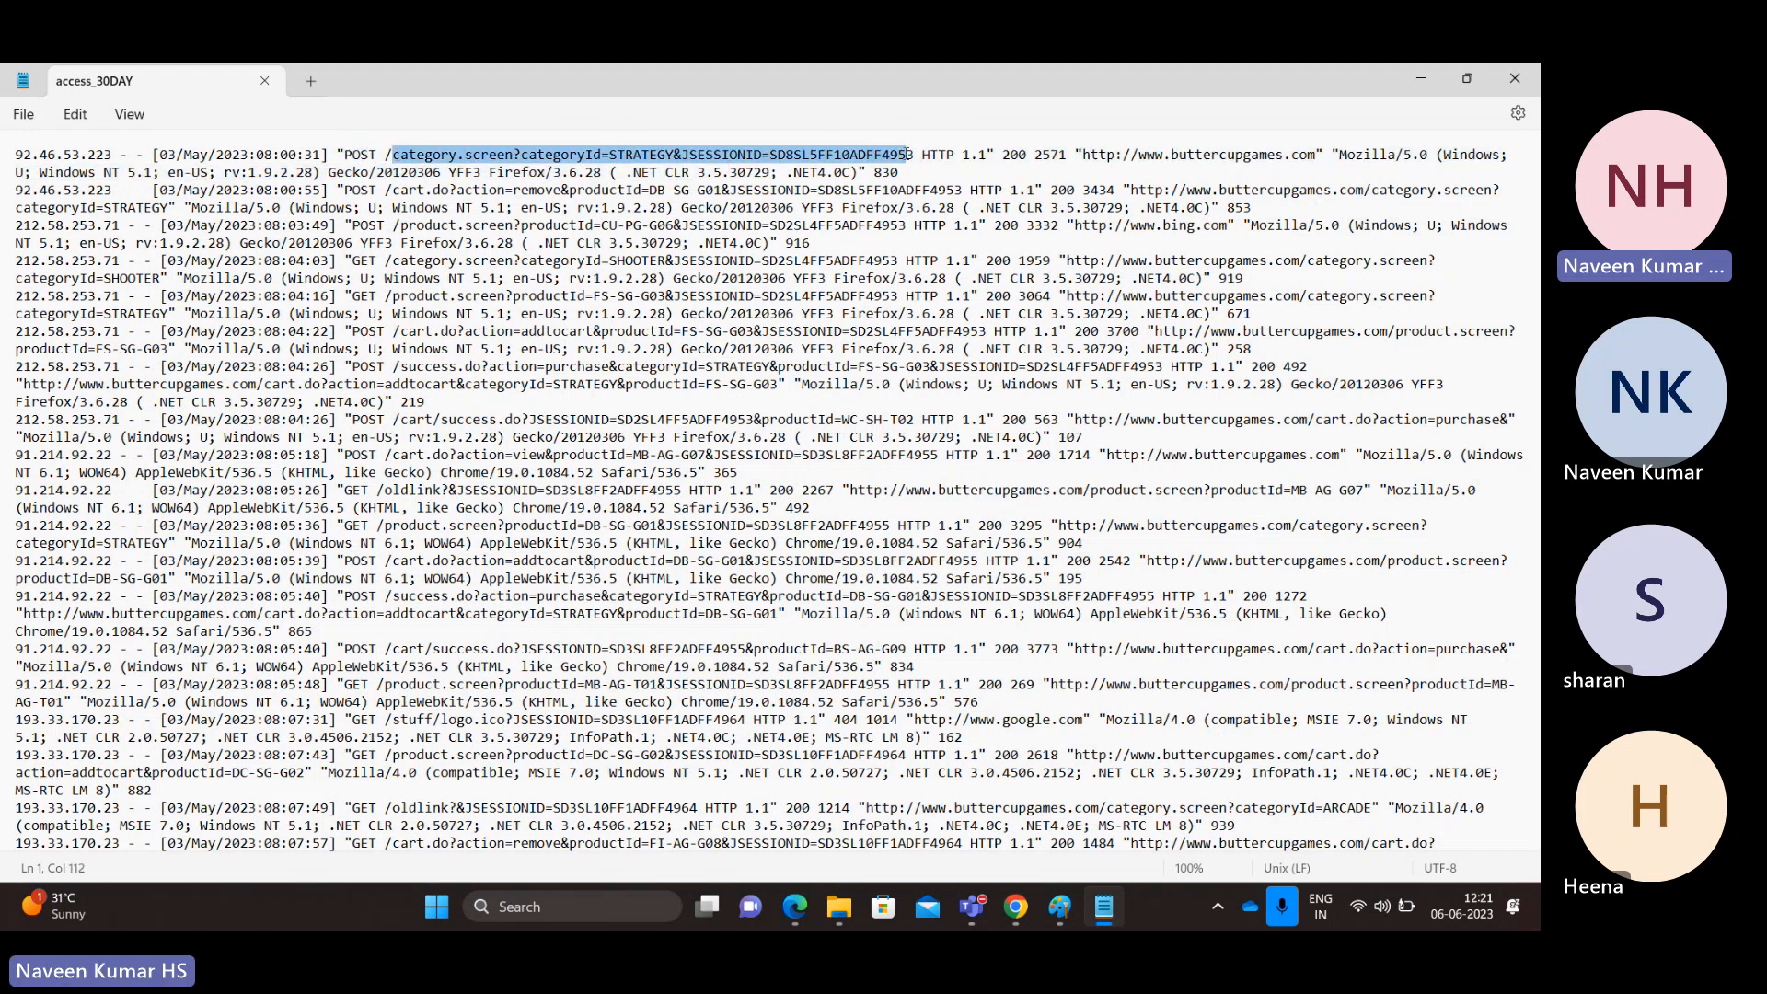
{"action": "double_click", "coordinate": [1016, 155]}
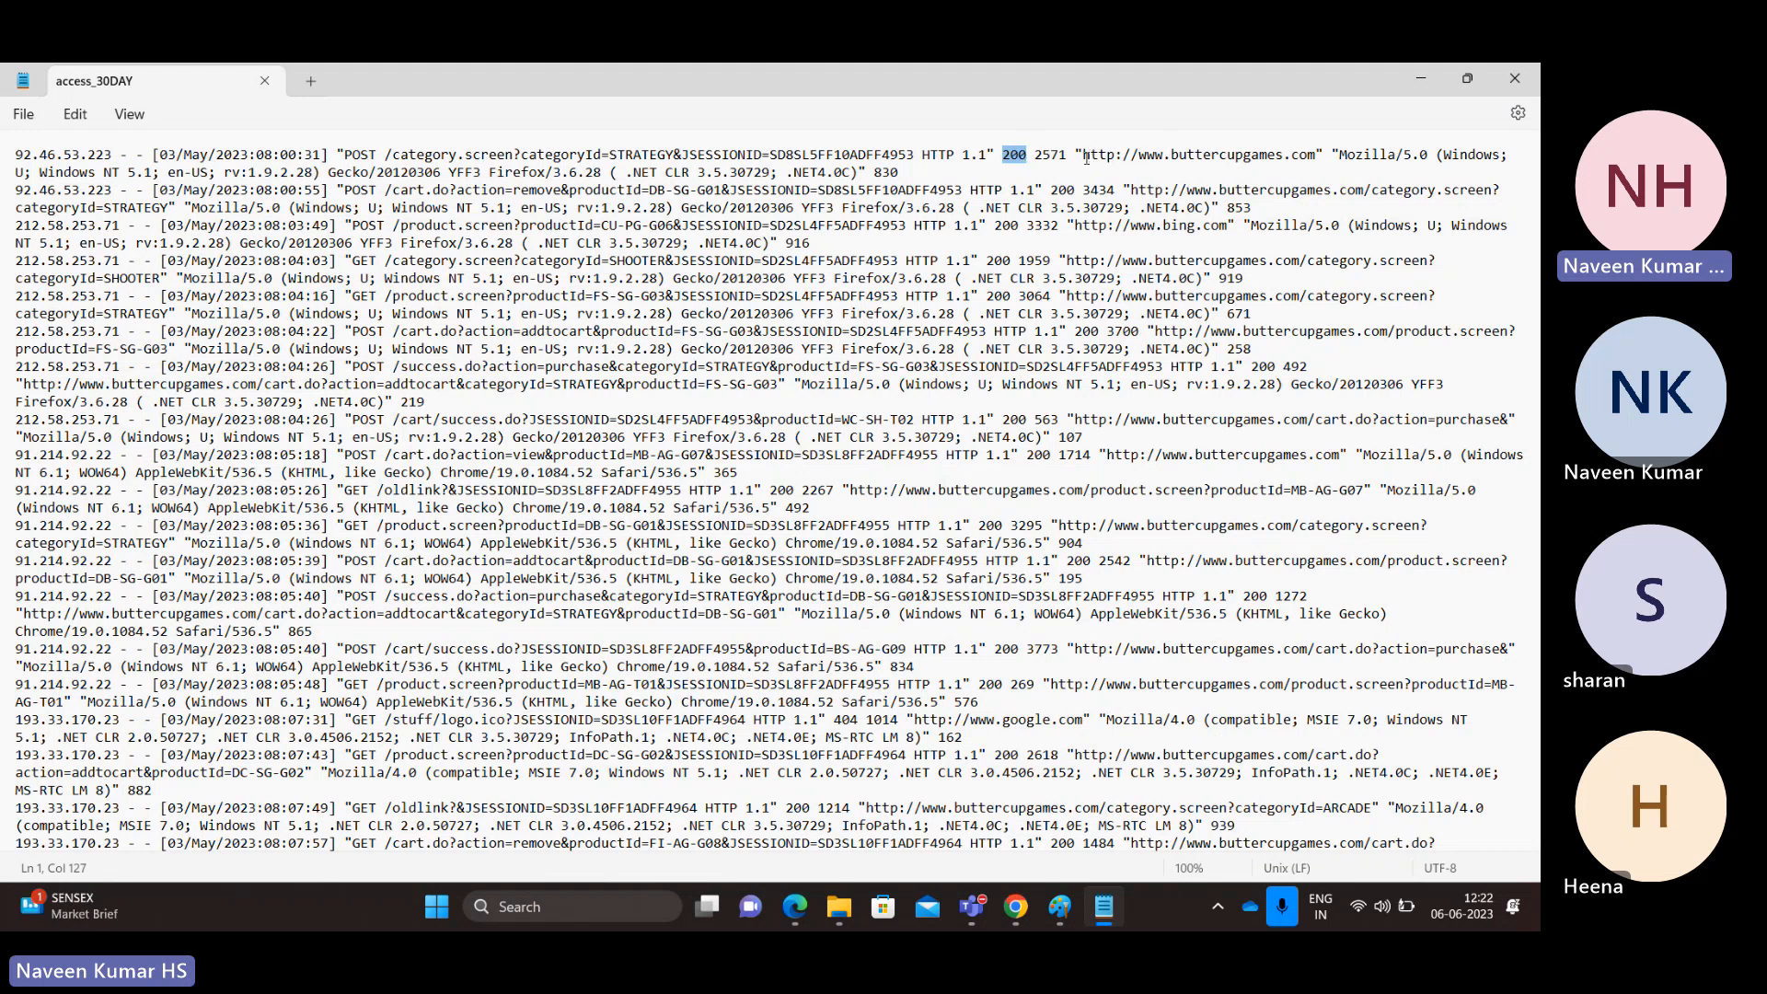
{"action": "left_click_drag", "start_coordinate": [1084, 155], "coordinate": [1311, 154]}
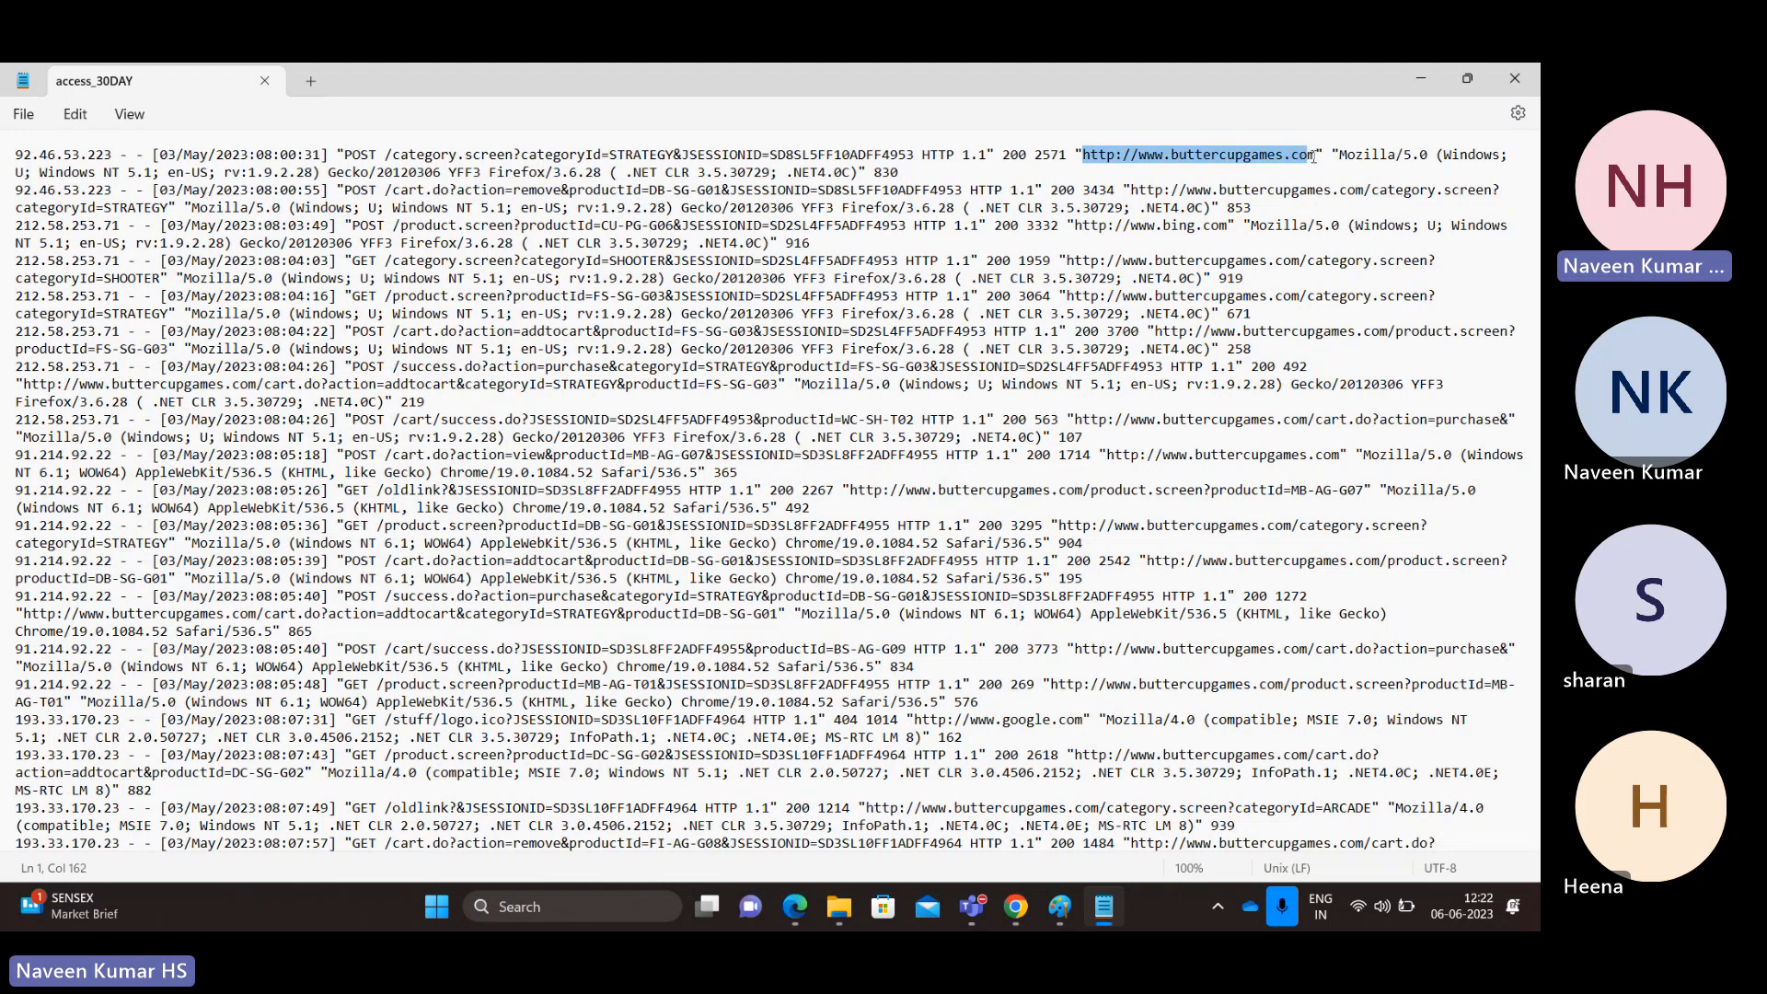
{"action": "double_click", "coordinate": [1371, 154]}
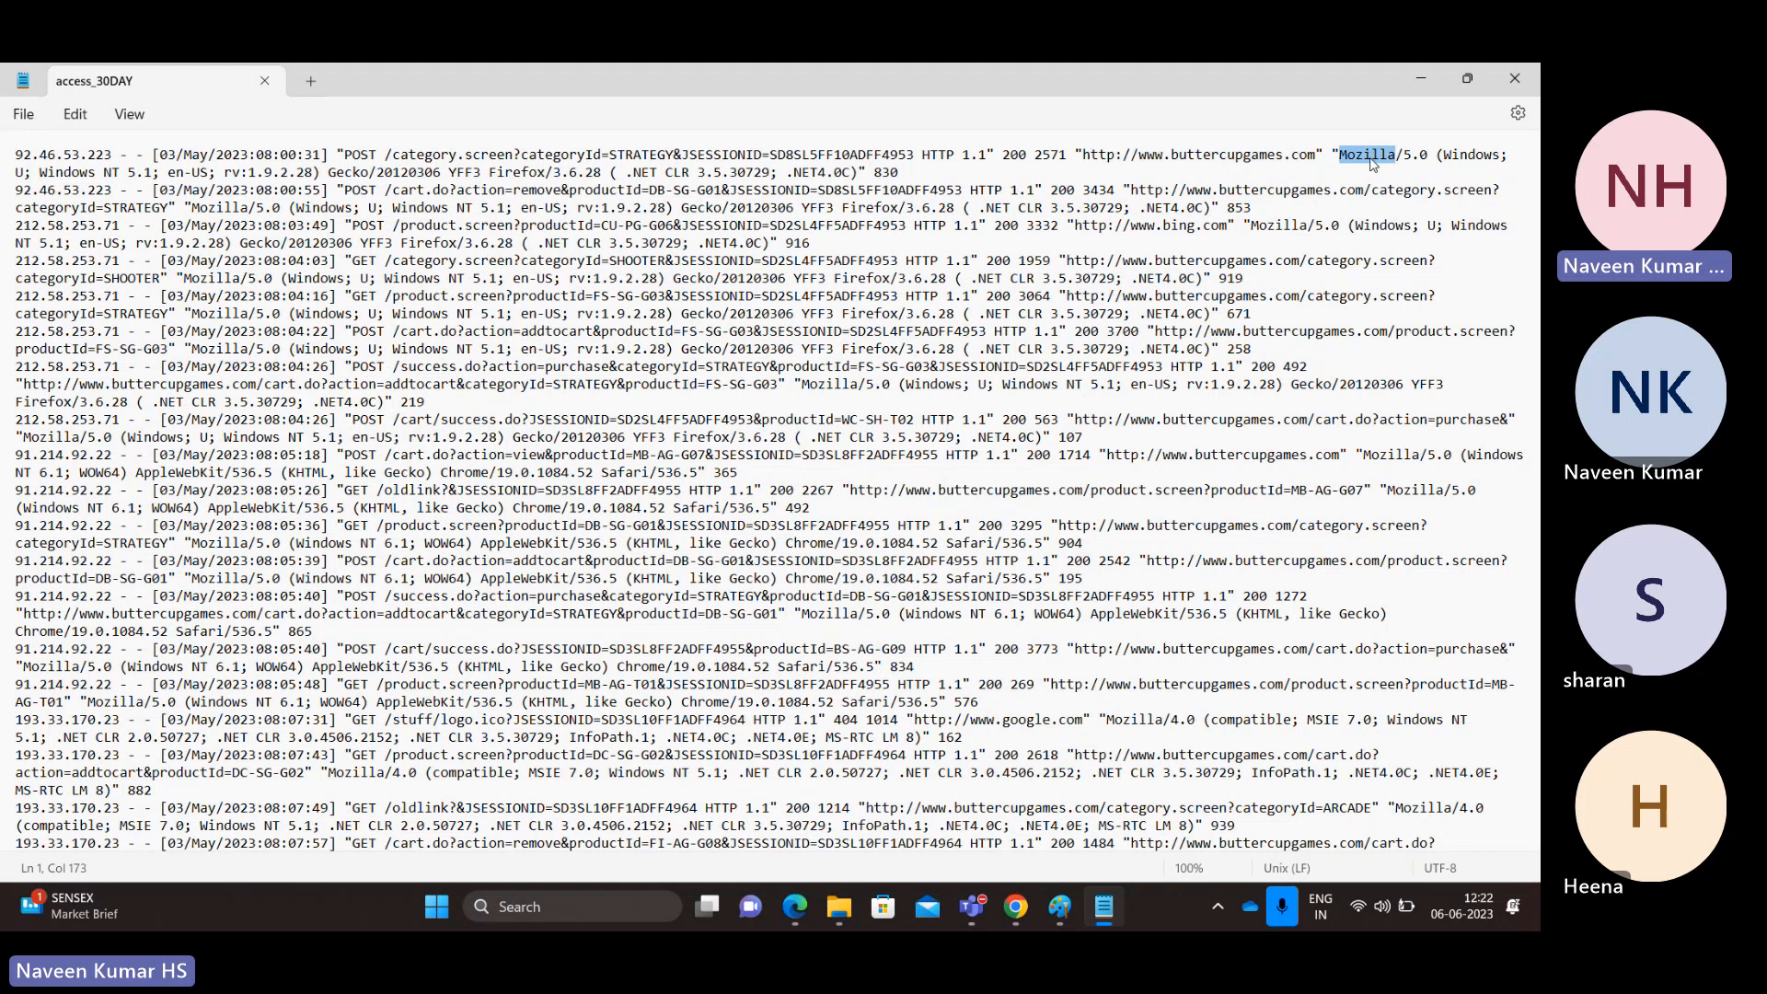
{"action": "double_click", "coordinate": [1486, 156]}
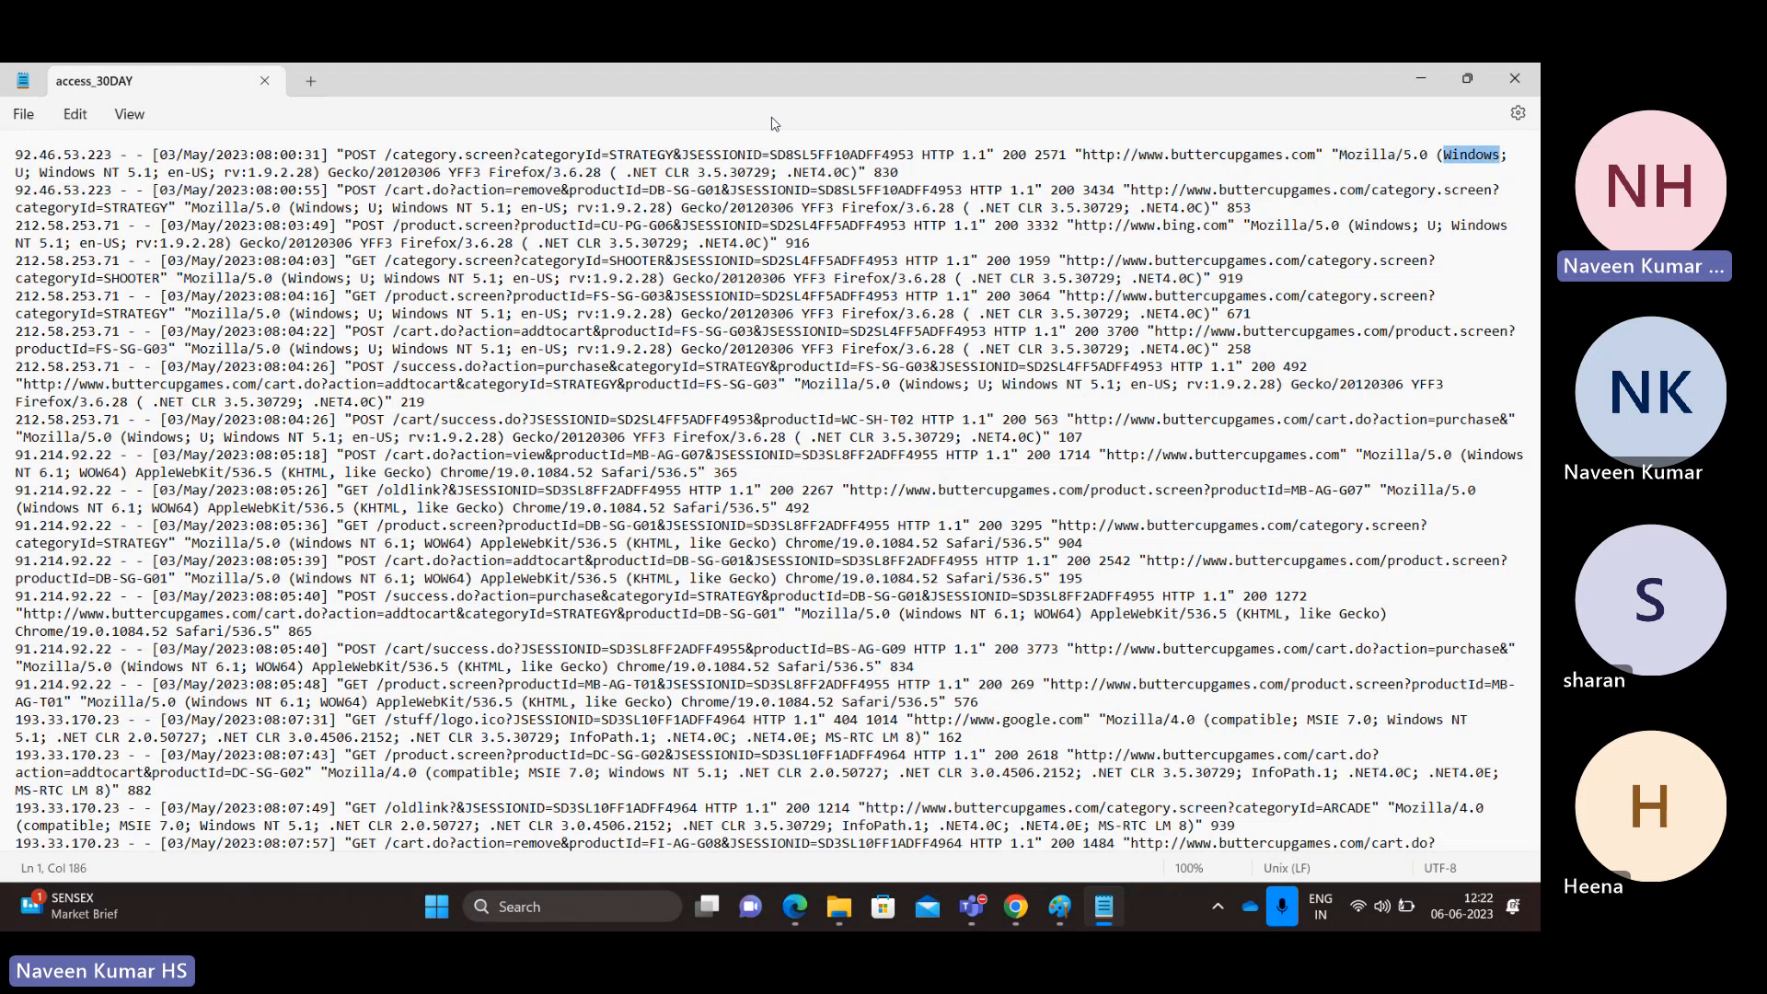
{"action": "left_click_drag", "start_coordinate": [913, 173], "coordinate": [3, 162]}
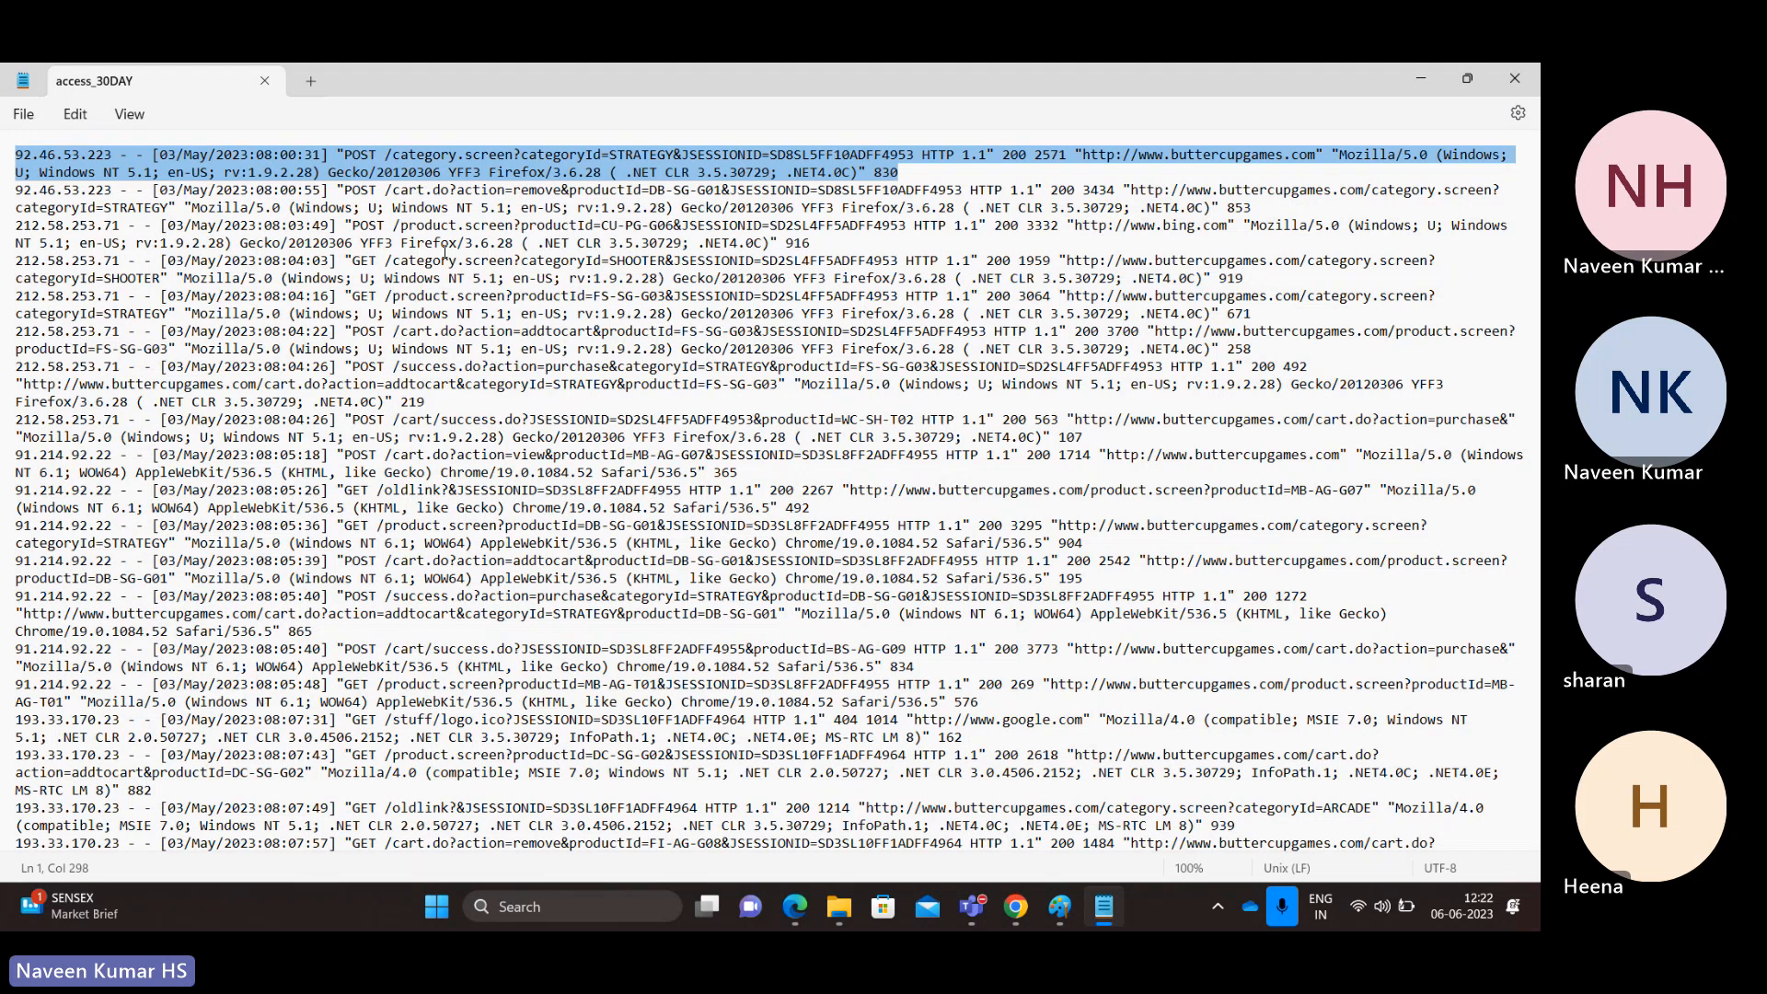
Step: Pick out the 20120306 build, year 2023, and categoryId and productId parameters, then switch to Paint
{"action": "double_click", "coordinate": [788, 353]}
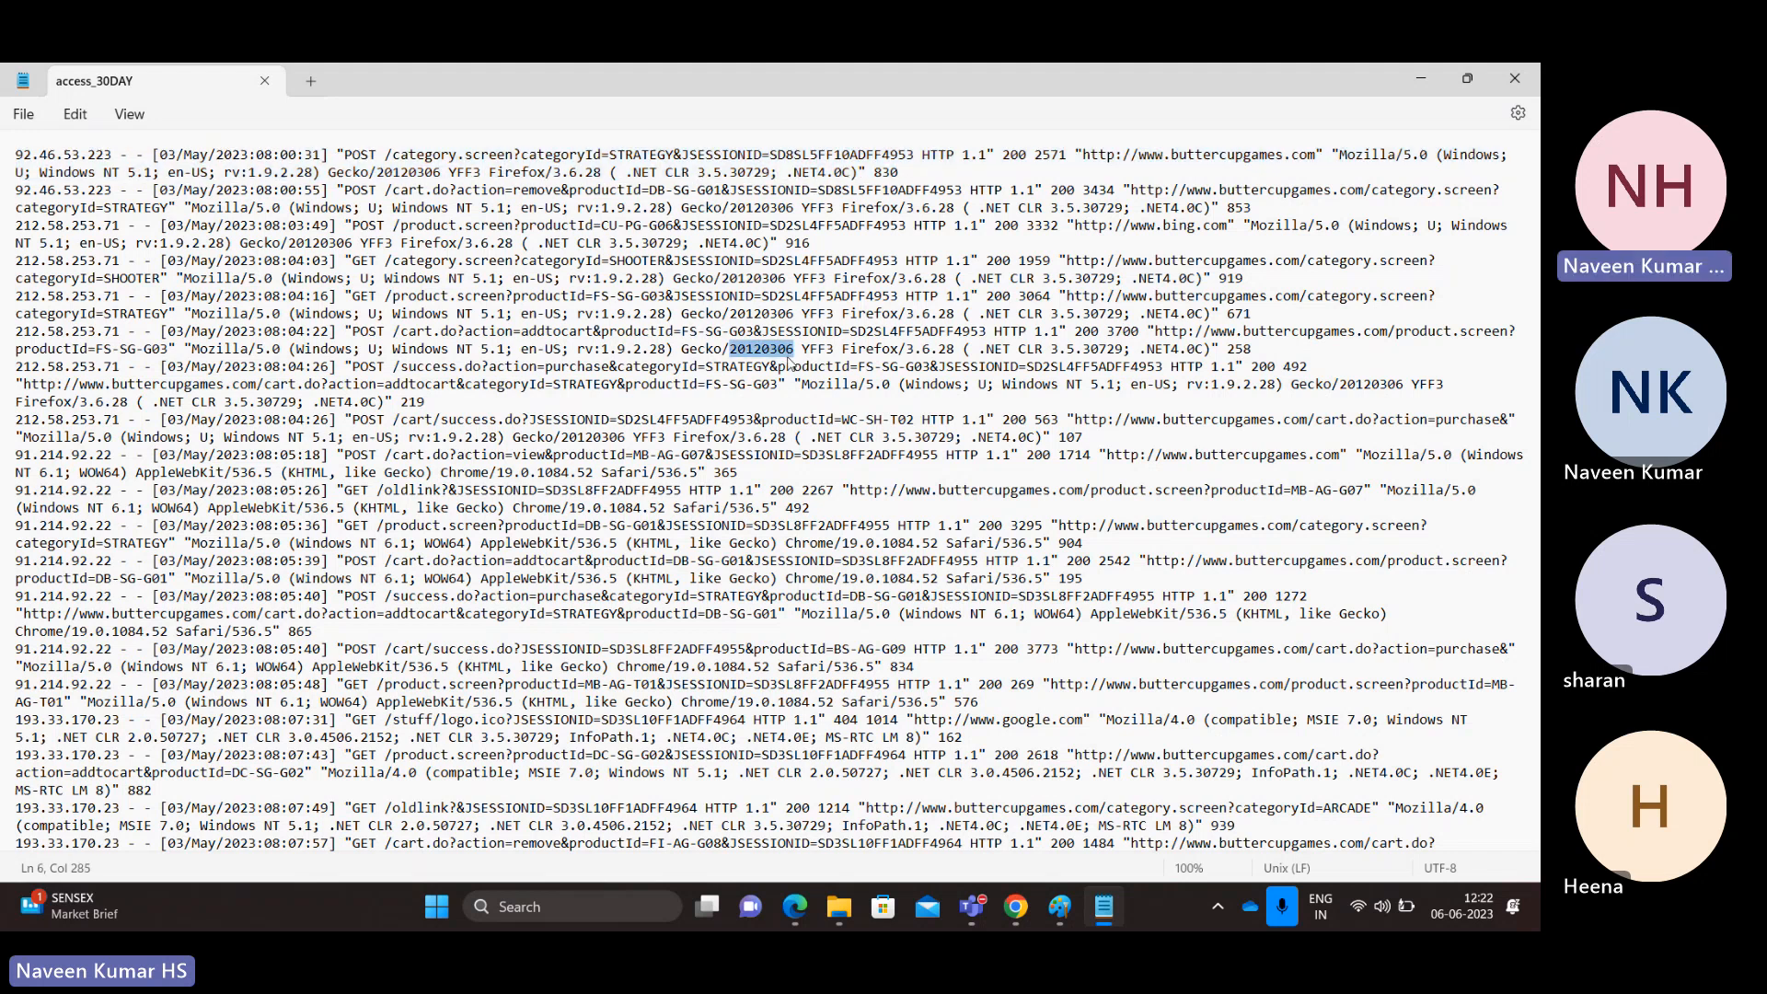
{"action": "double_click", "coordinate": [217, 156]}
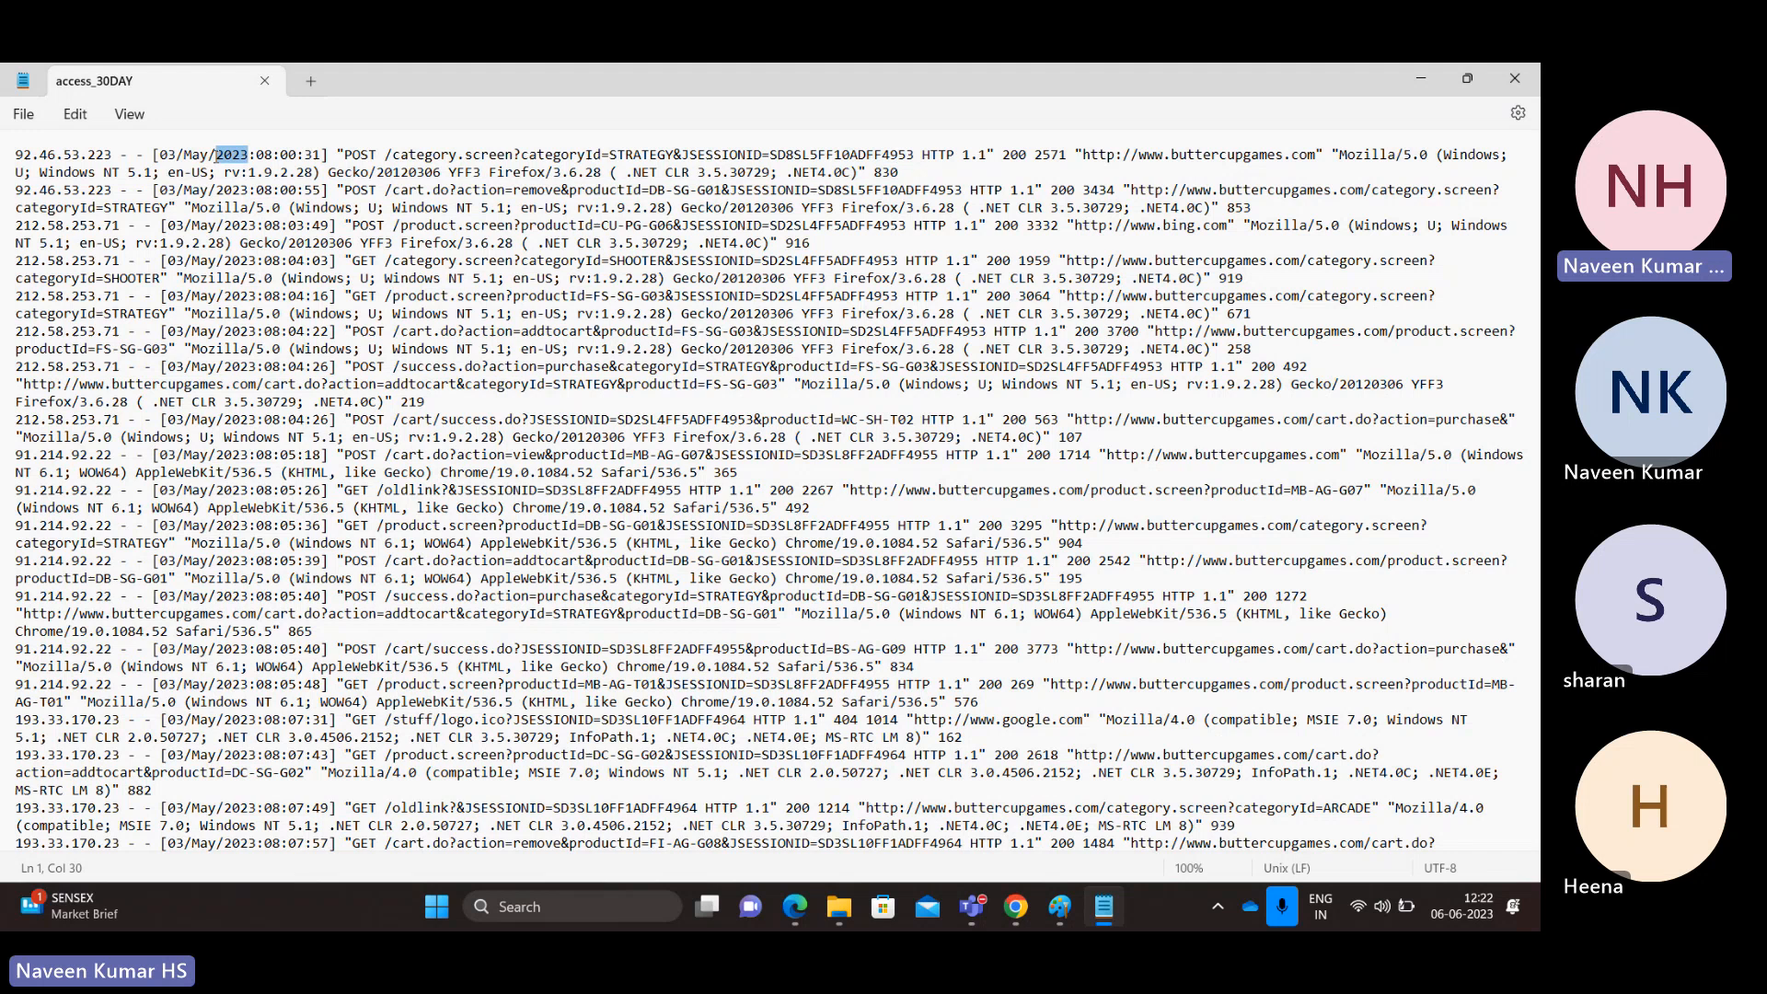
{"action": "double_click", "coordinate": [537, 156]}
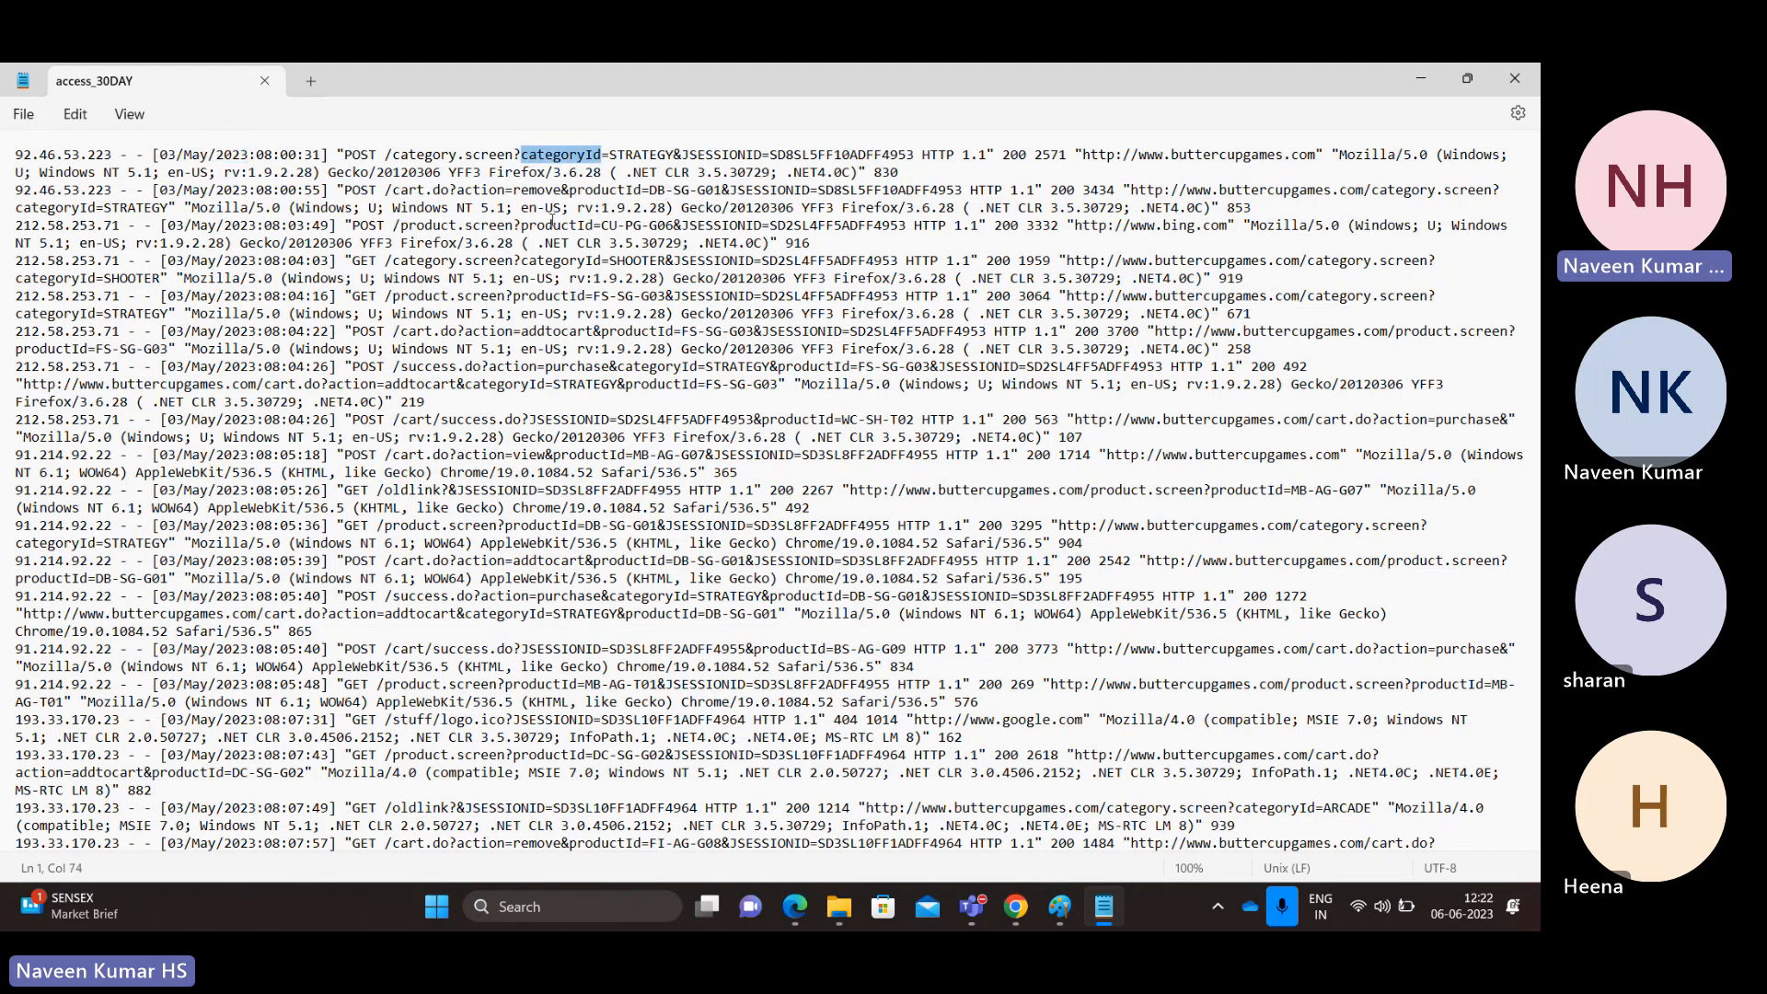
{"action": "double_click", "coordinate": [601, 191]}
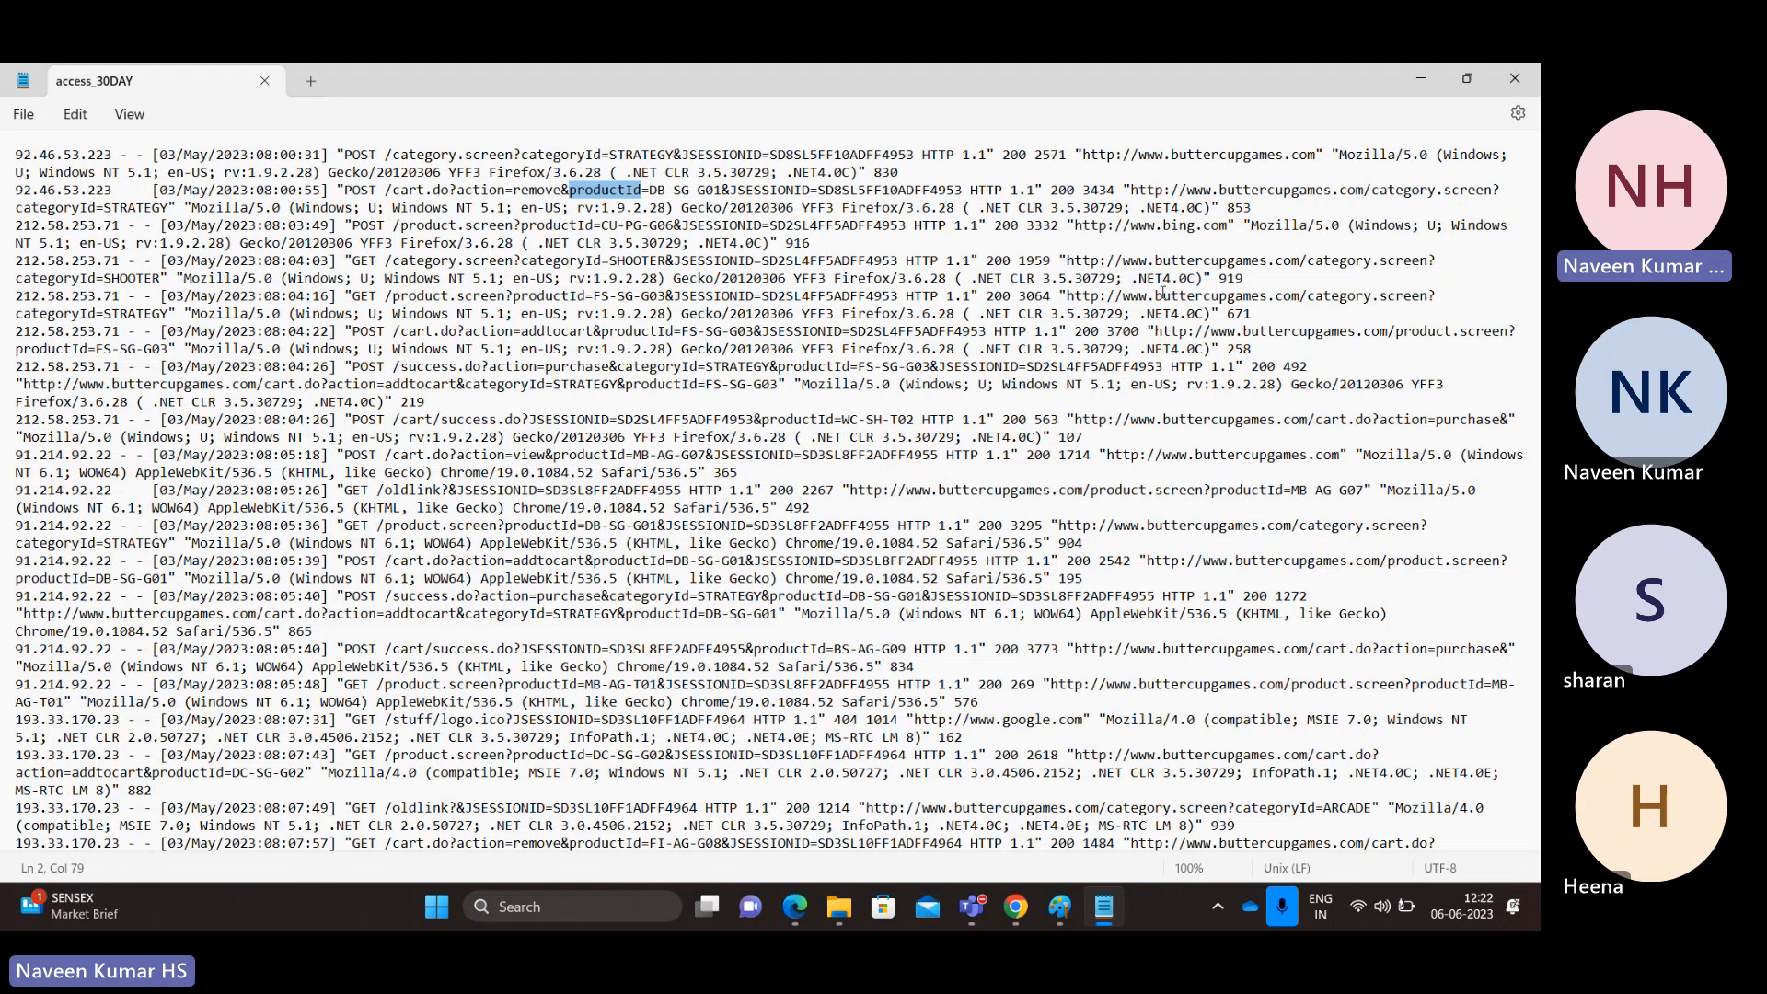
{"action": "key", "text": "alt+Tab"}
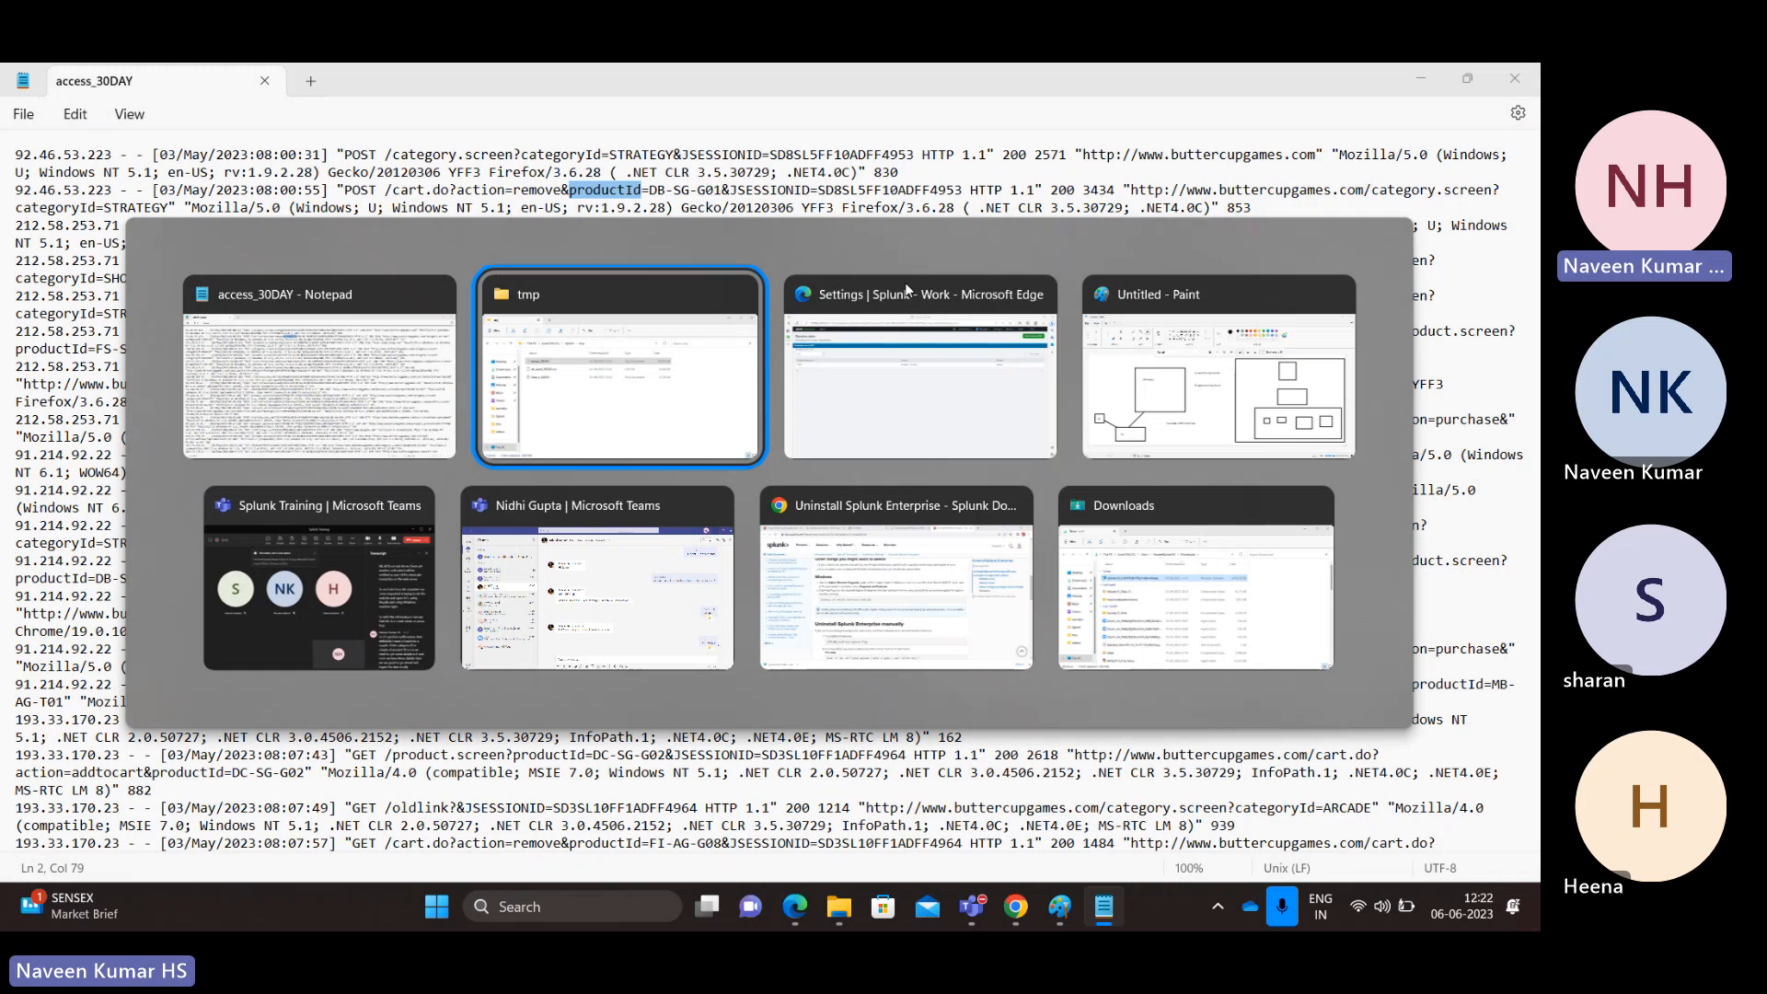
Step: Frame '1) Ingset the data locally' on the Paint diagram, then return to the access_30DAY log
{"action": "key", "text": "alt+Tab"}
{"action": "key", "text": "alt+Tab"}
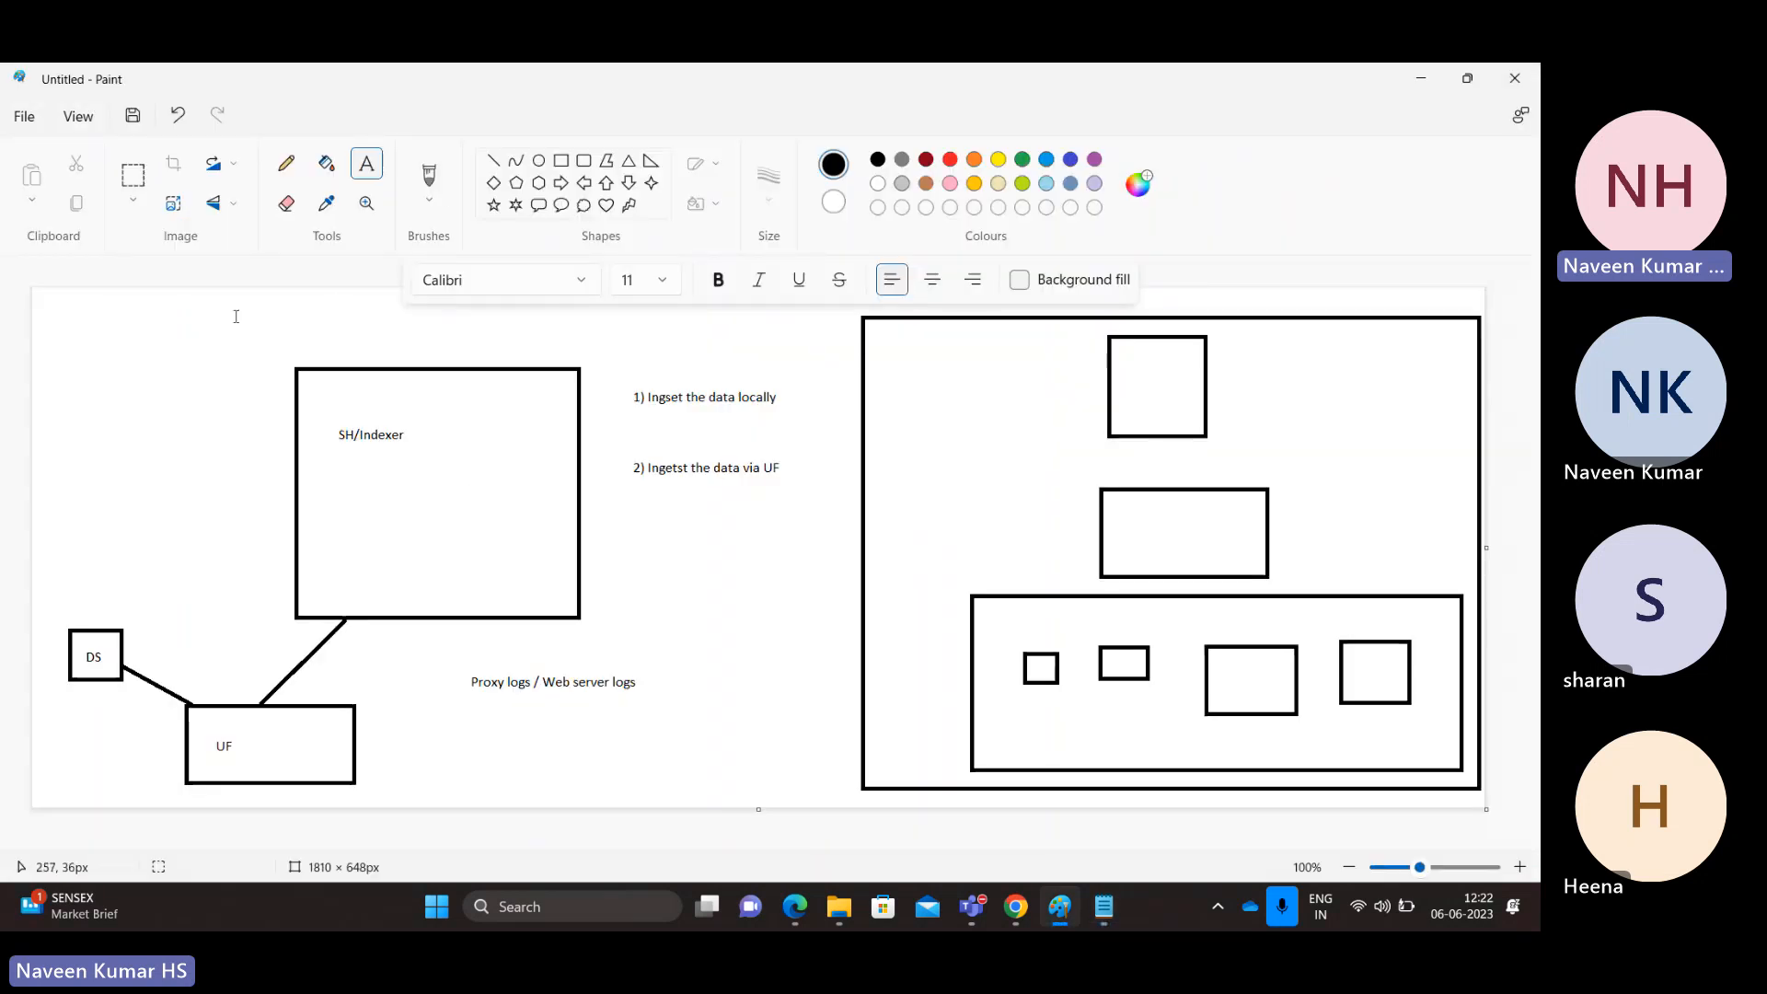
{"action": "left_click_drag", "start_coordinate": [618, 370], "coordinate": [801, 430]}
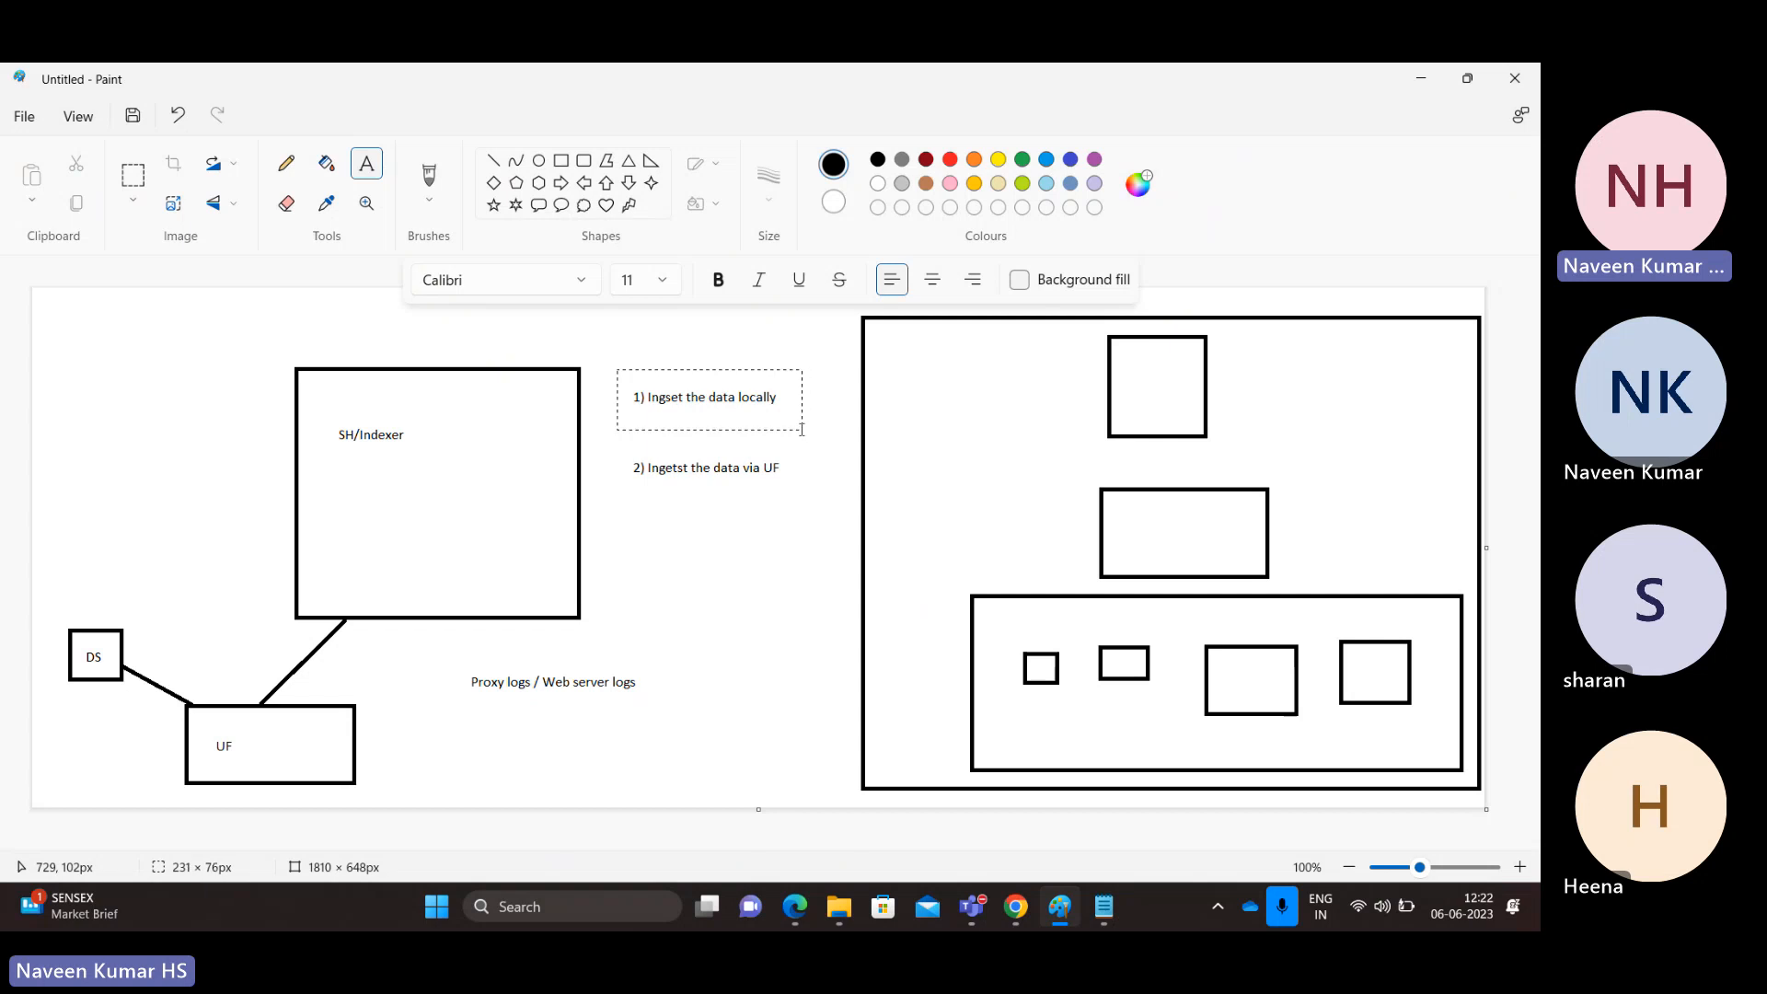
{"action": "left_click_drag", "start_coordinate": [802, 430], "coordinate": [802, 429]}
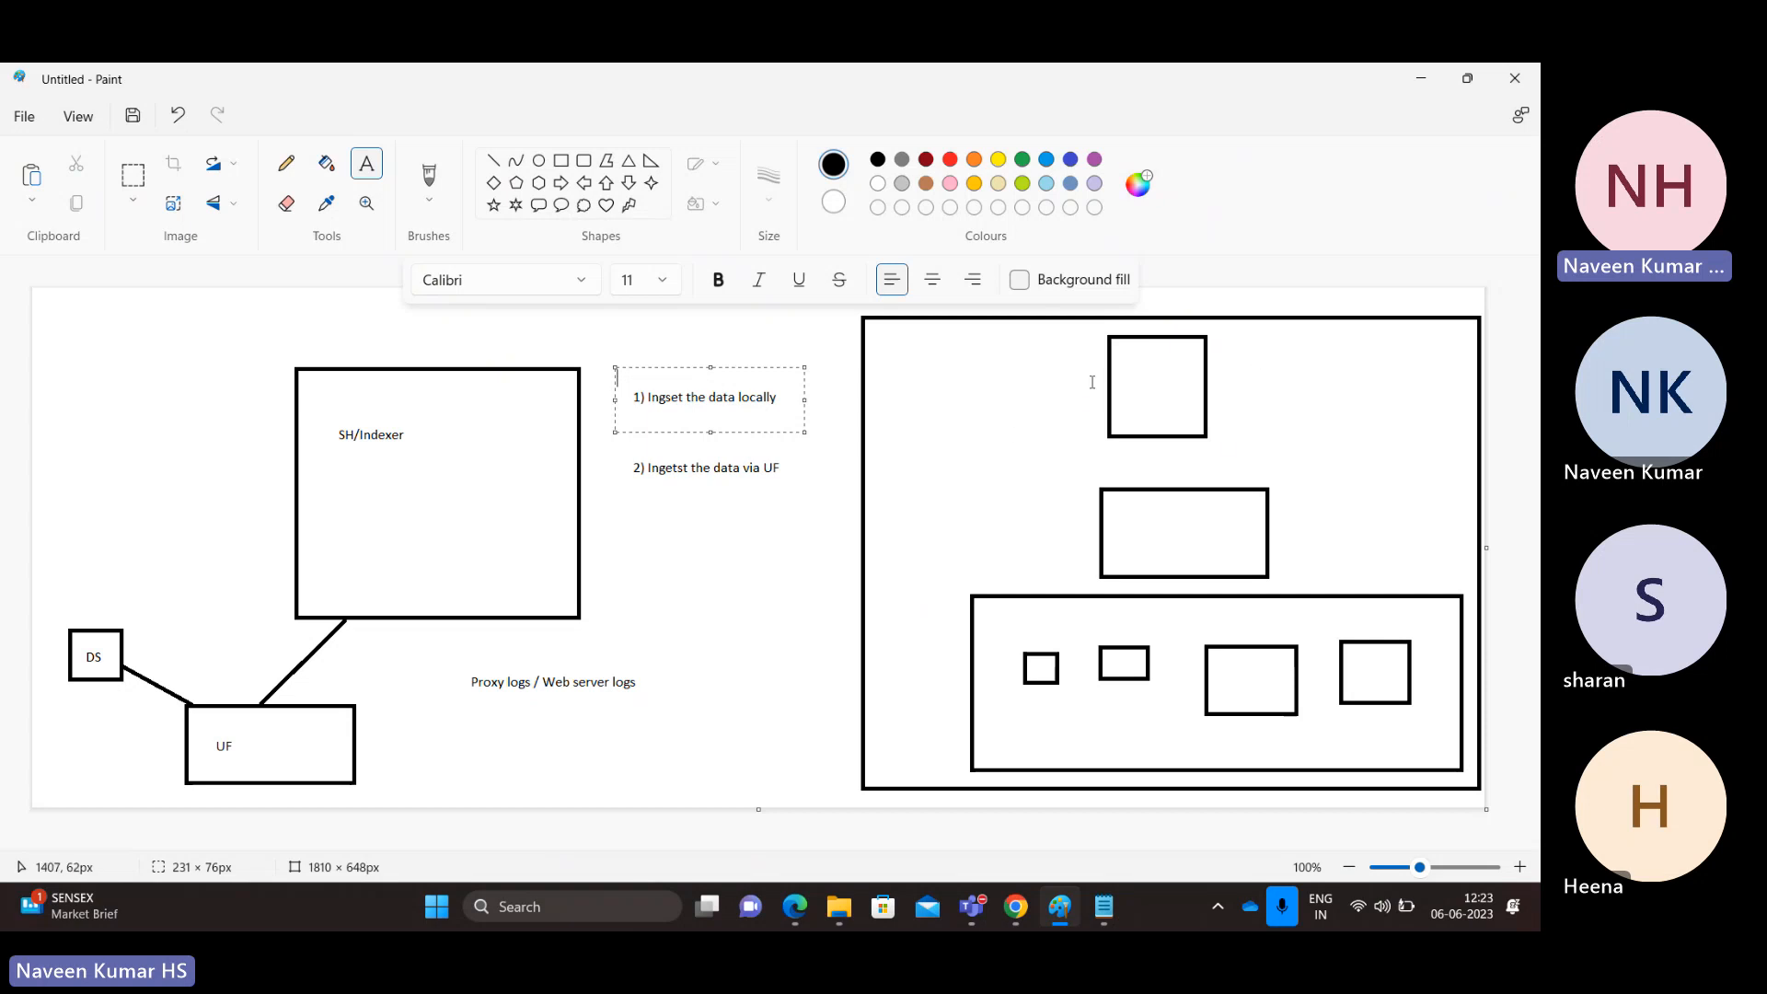
{"action": "key", "text": "alt+Tab"}
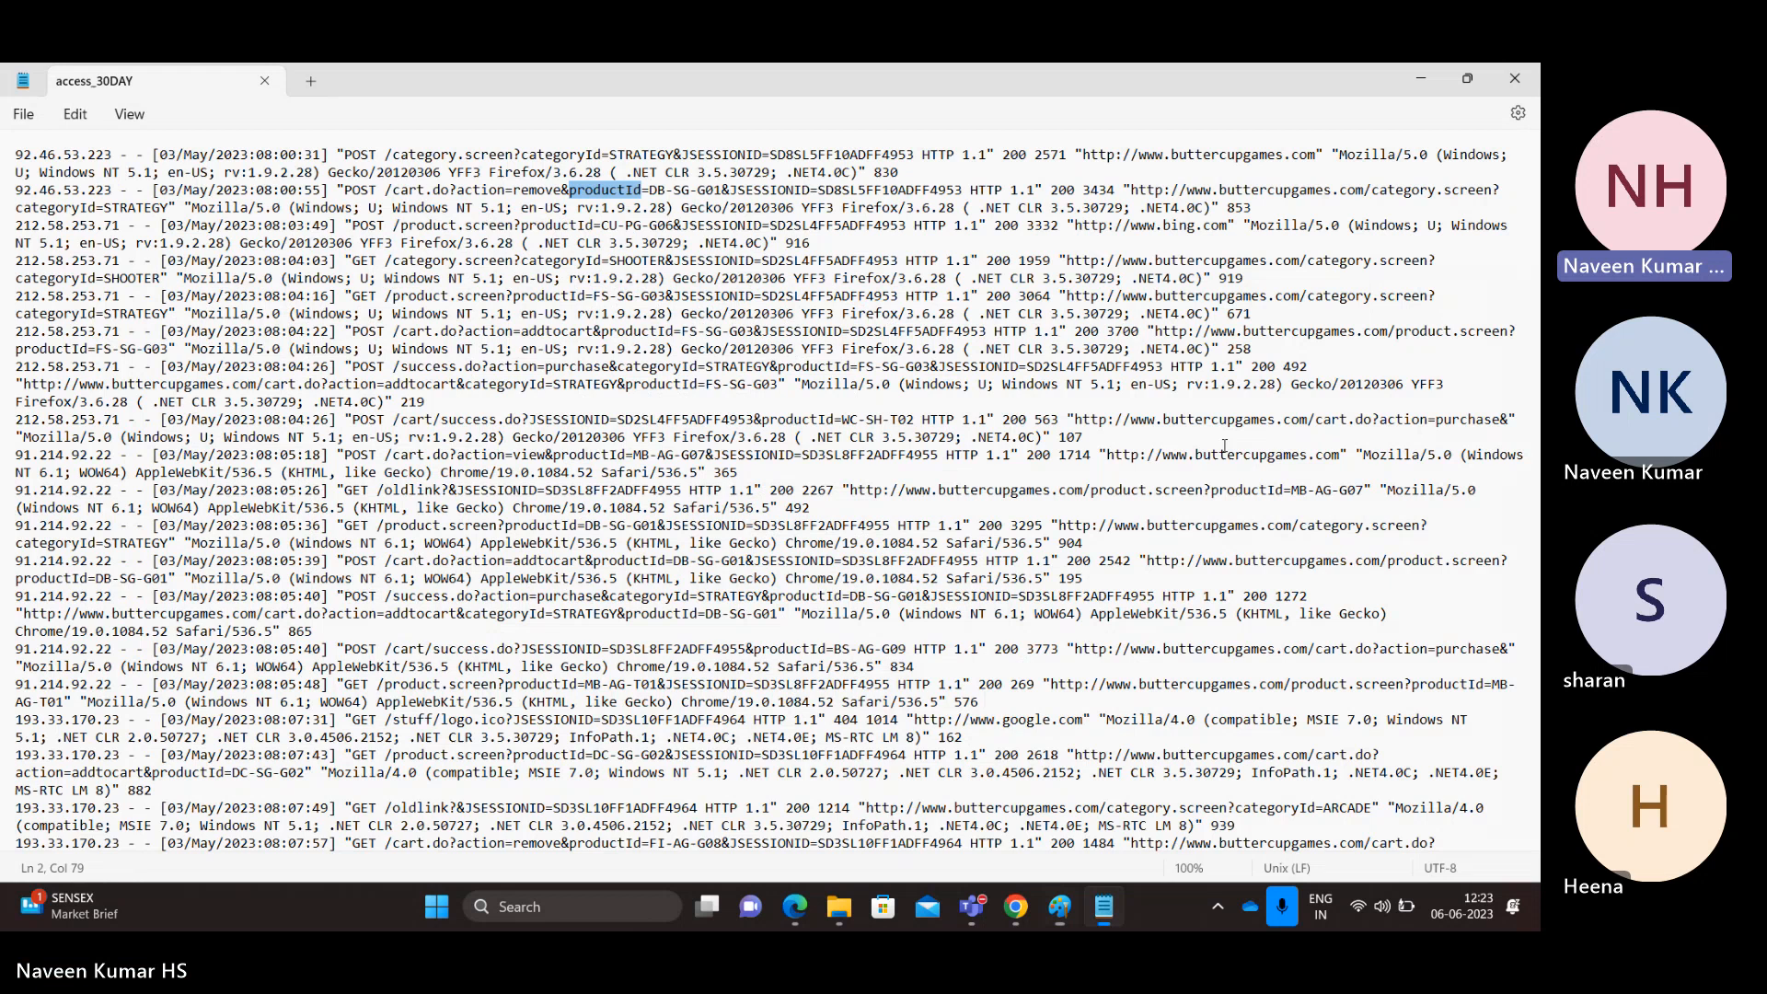
Step: Open db_audit_30DAY.csv from the tmp folder with WordPad
{"action": "left_click", "coordinate": [170, 260]}
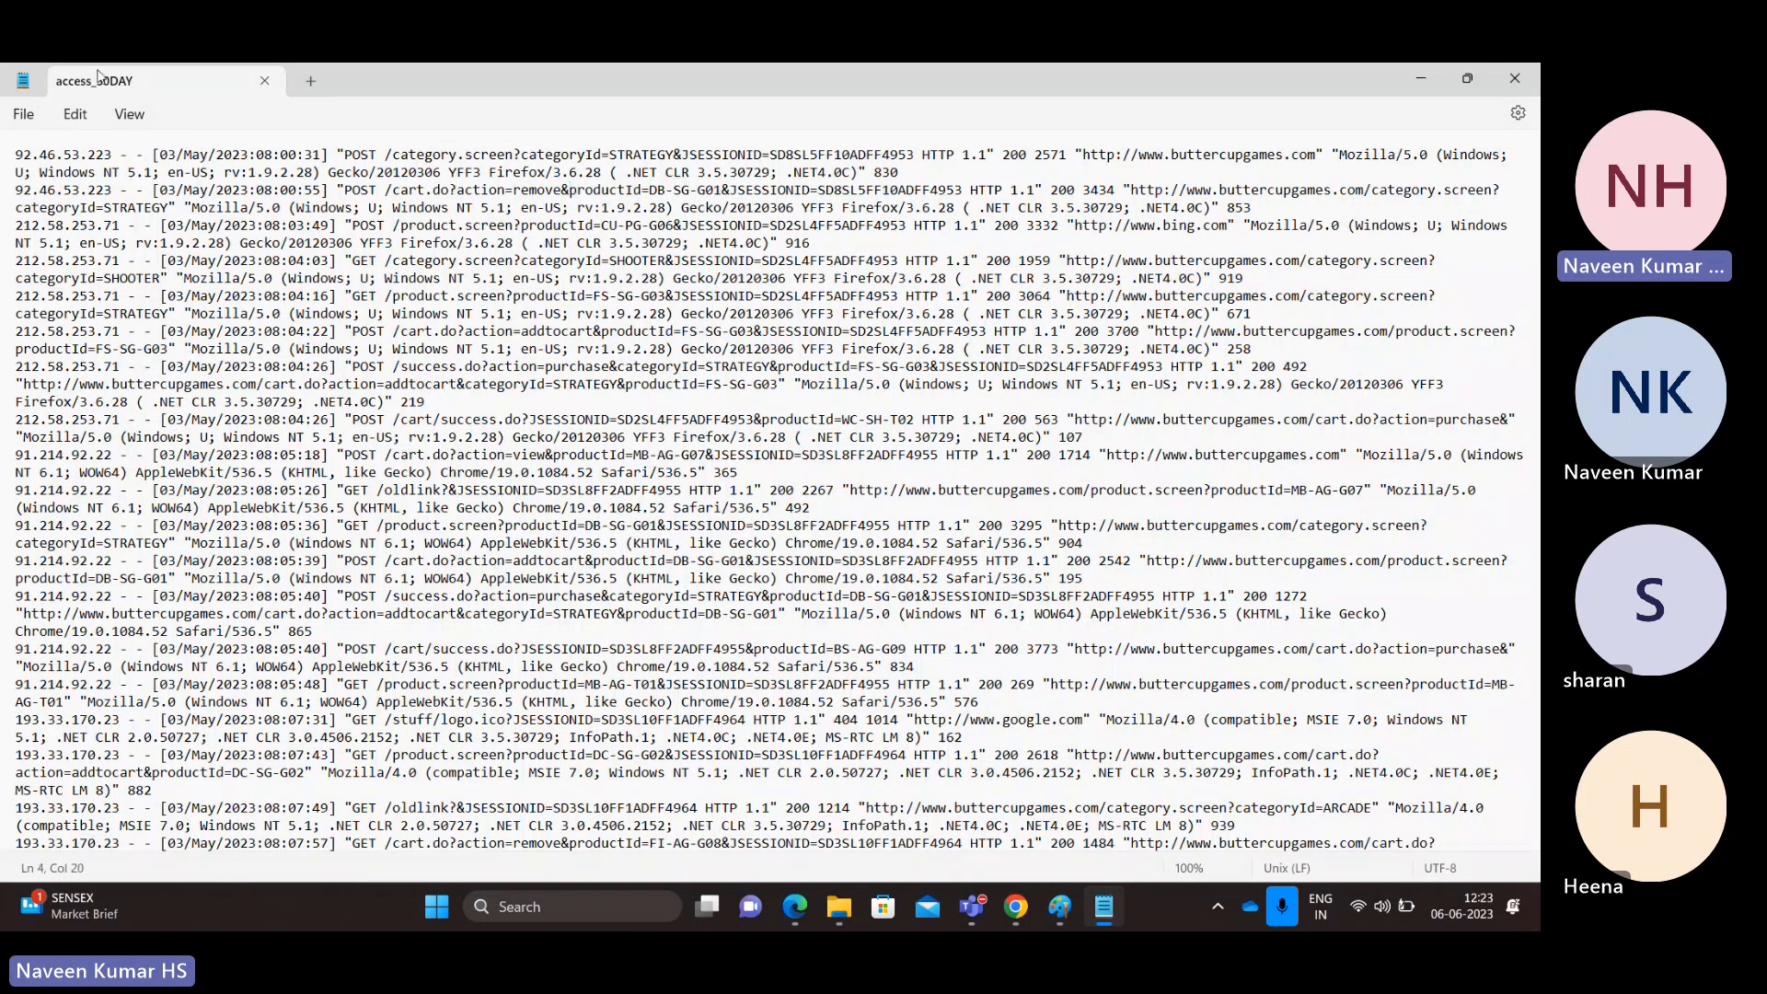
{"action": "key", "text": "alt+Tab"}
{"action": "key", "text": "alt+Tab"}
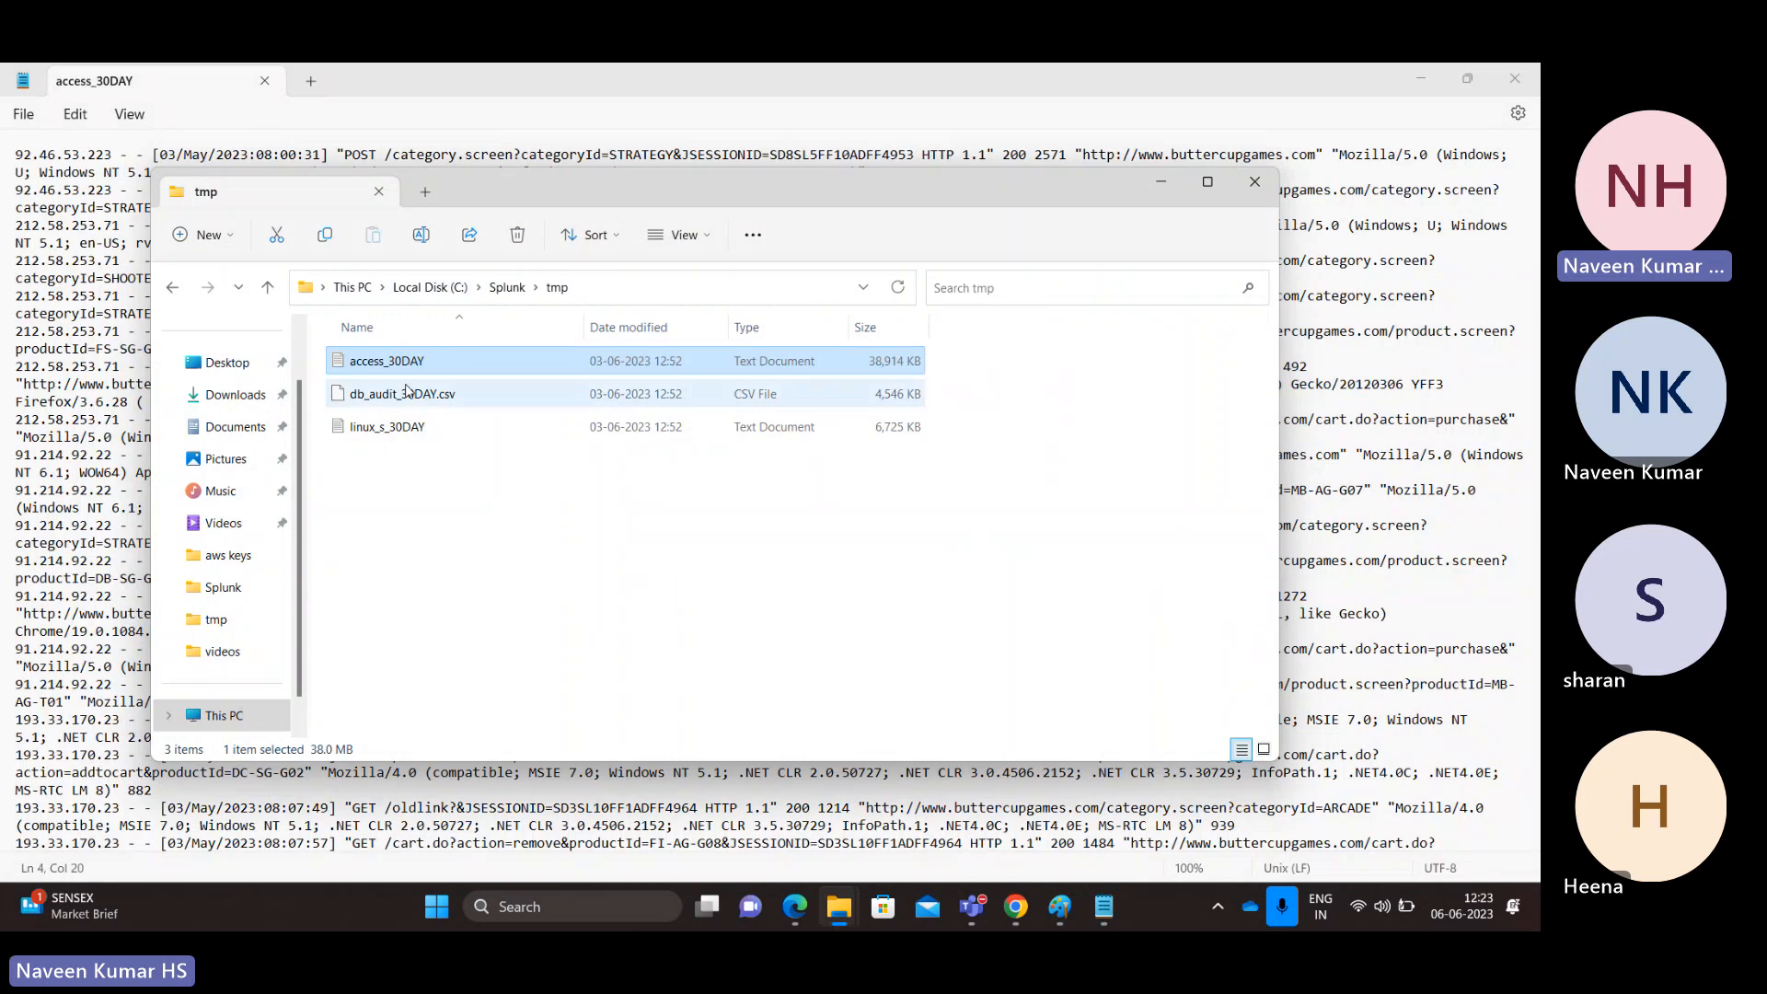
{"action": "right_click", "coordinate": [405, 392]}
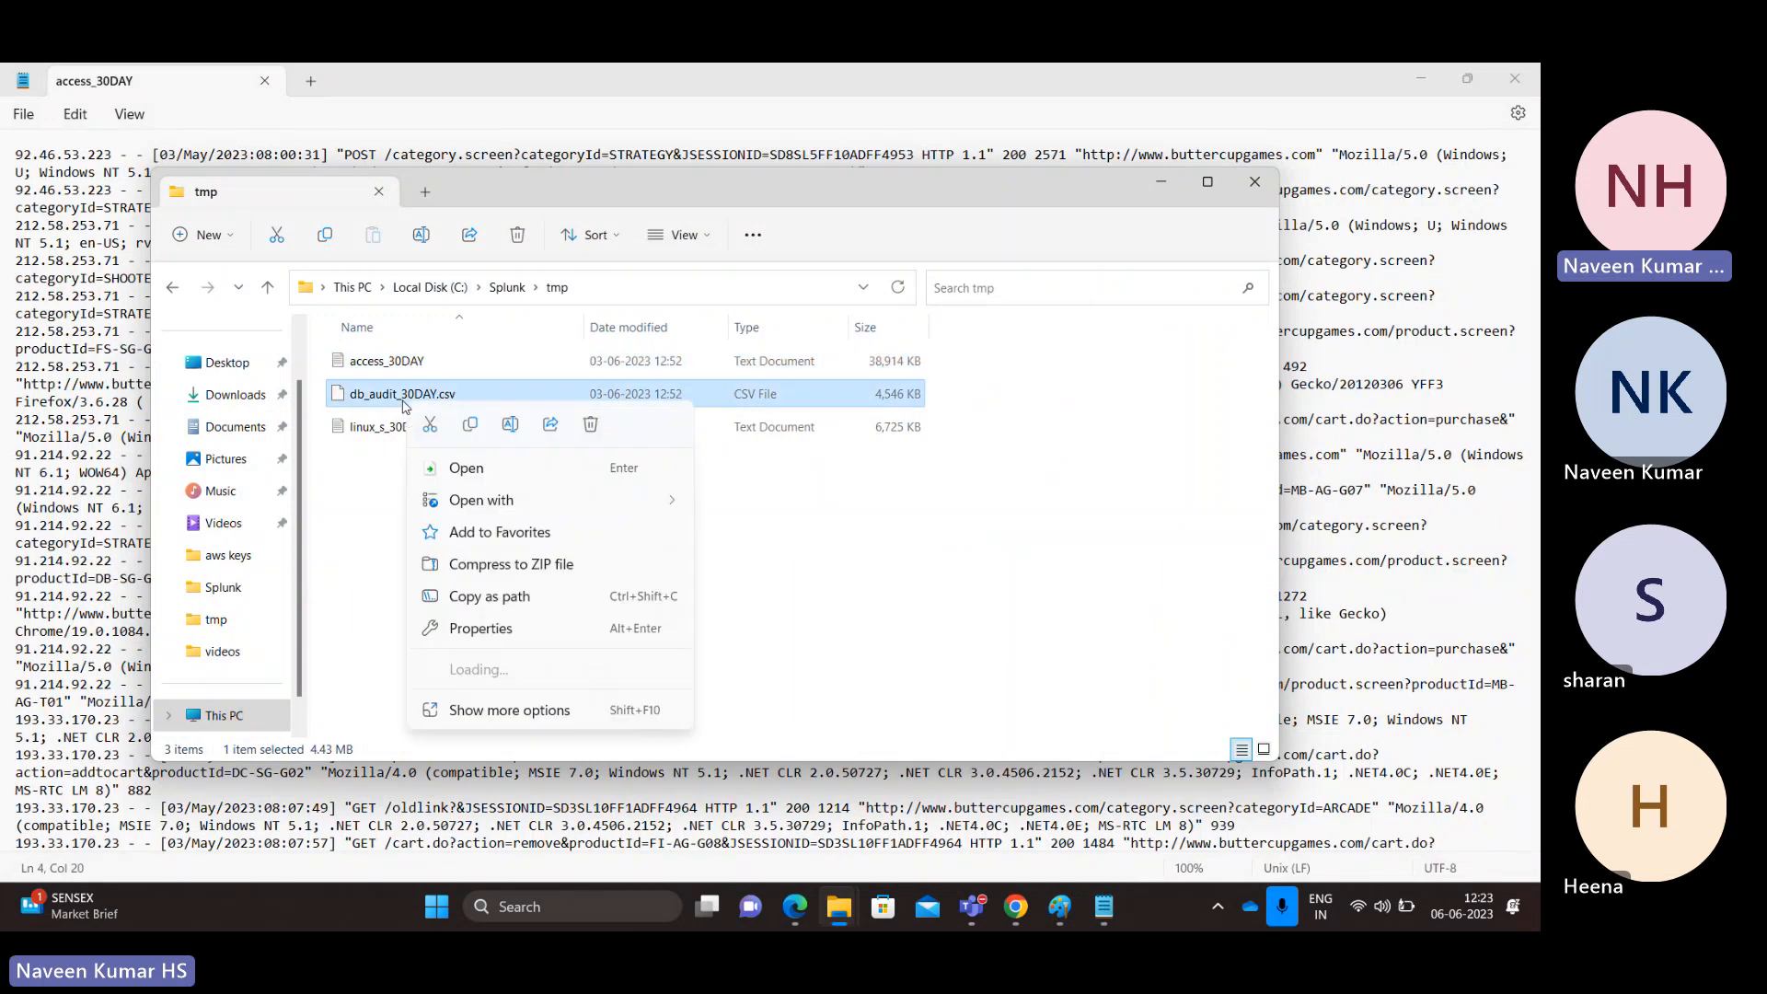
{"action": "mouse_move", "coordinate": [503, 506]}
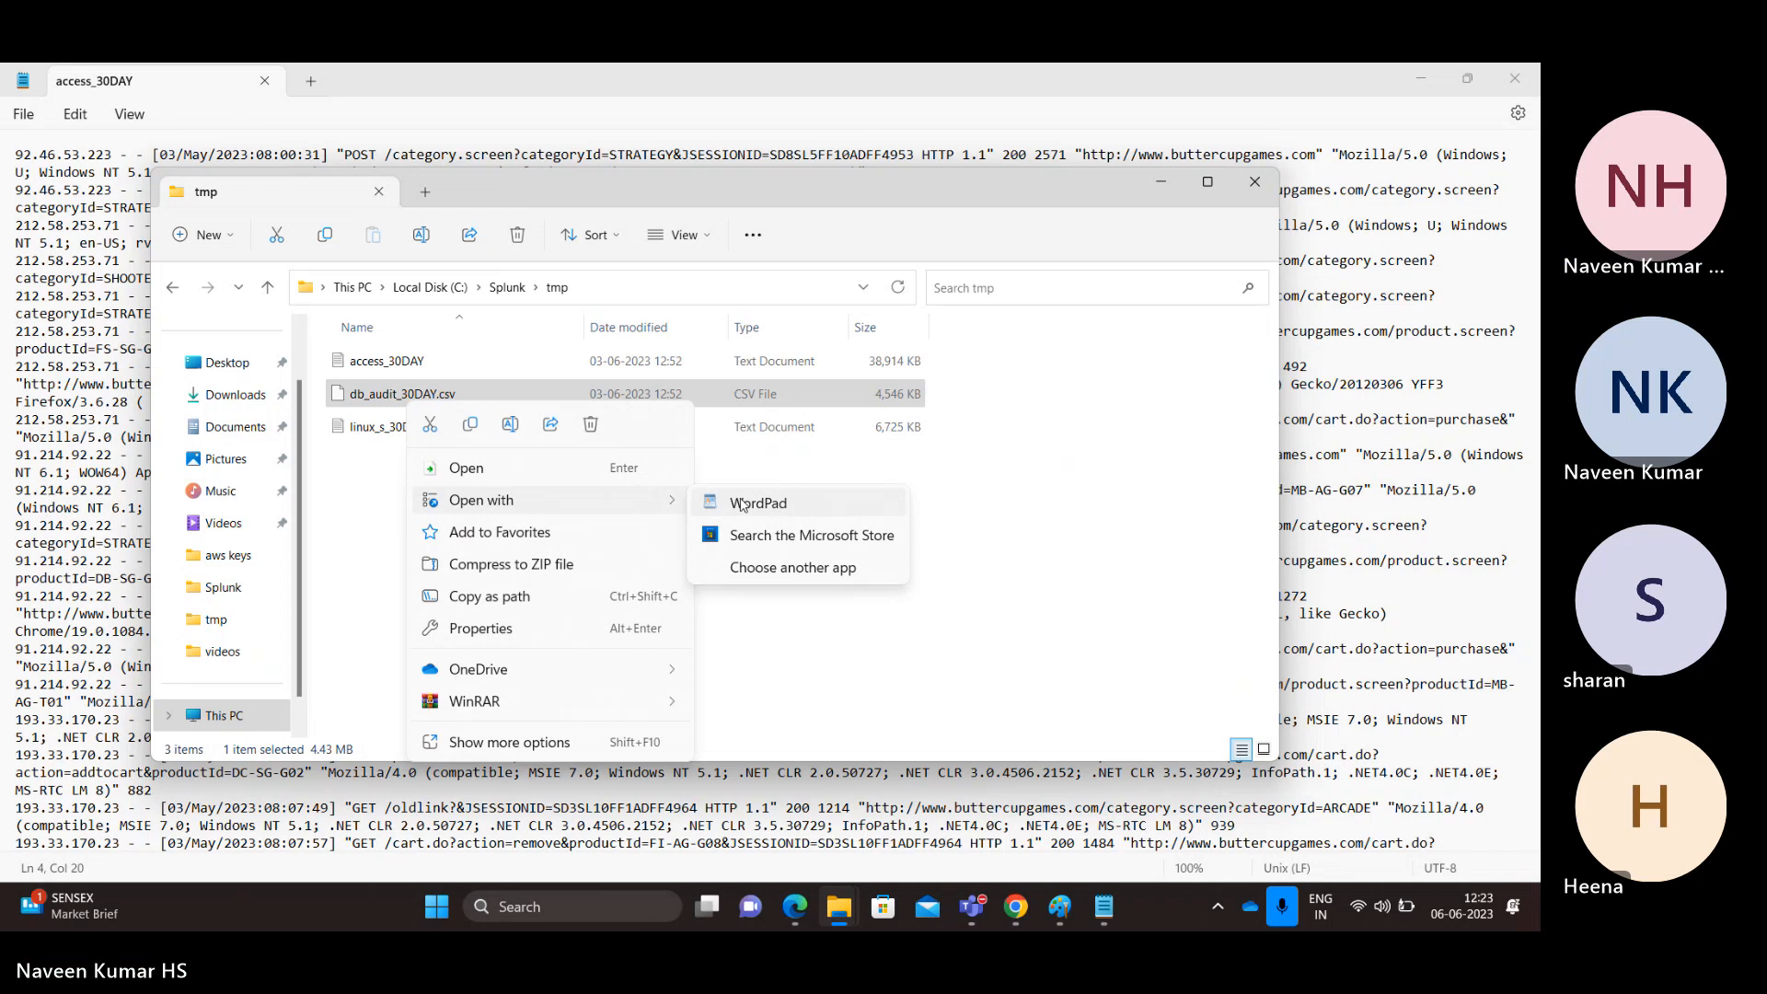
{"action": "left_click", "coordinate": [742, 505]}
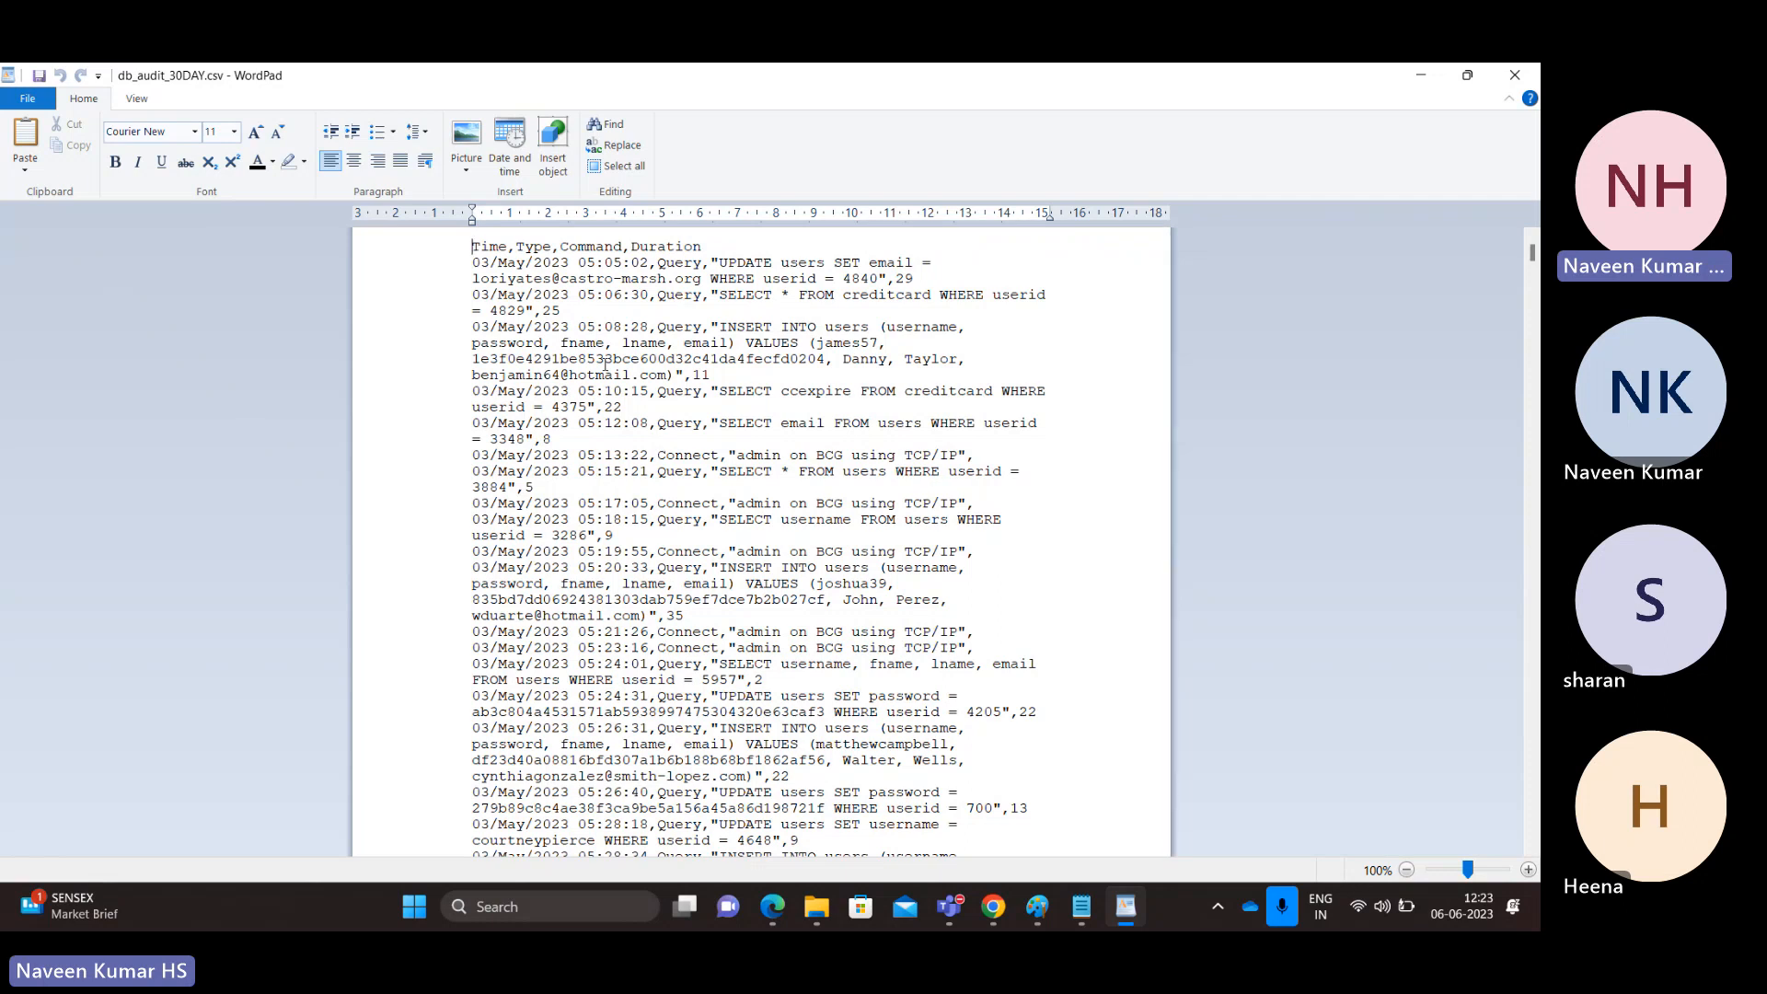
Step: Highlight the csv header and the first record's Query, UPDATE, email and duration 29 values
{"action": "double_click", "coordinate": [483, 248]}
{"action": "mouse_move", "coordinate": [489, 253]}
{"action": "left_mouse_down"}
{"action": "mouse_move", "coordinate": [671, 250]}
{"action": "mouse_move", "coordinate": [510, 264]}
{"action": "left_mouse_up"}
{"action": "left_click", "coordinate": [491, 263]}
{"action": "double_click", "coordinate": [679, 265]}
{"action": "double_click", "coordinate": [746, 264]}
{"action": "double_click", "coordinate": [906, 266]}
{"action": "left_click", "coordinate": [904, 277]}
{"action": "double_click", "coordinate": [905, 278]}
{"action": "key", "text": "alt+Tab"}
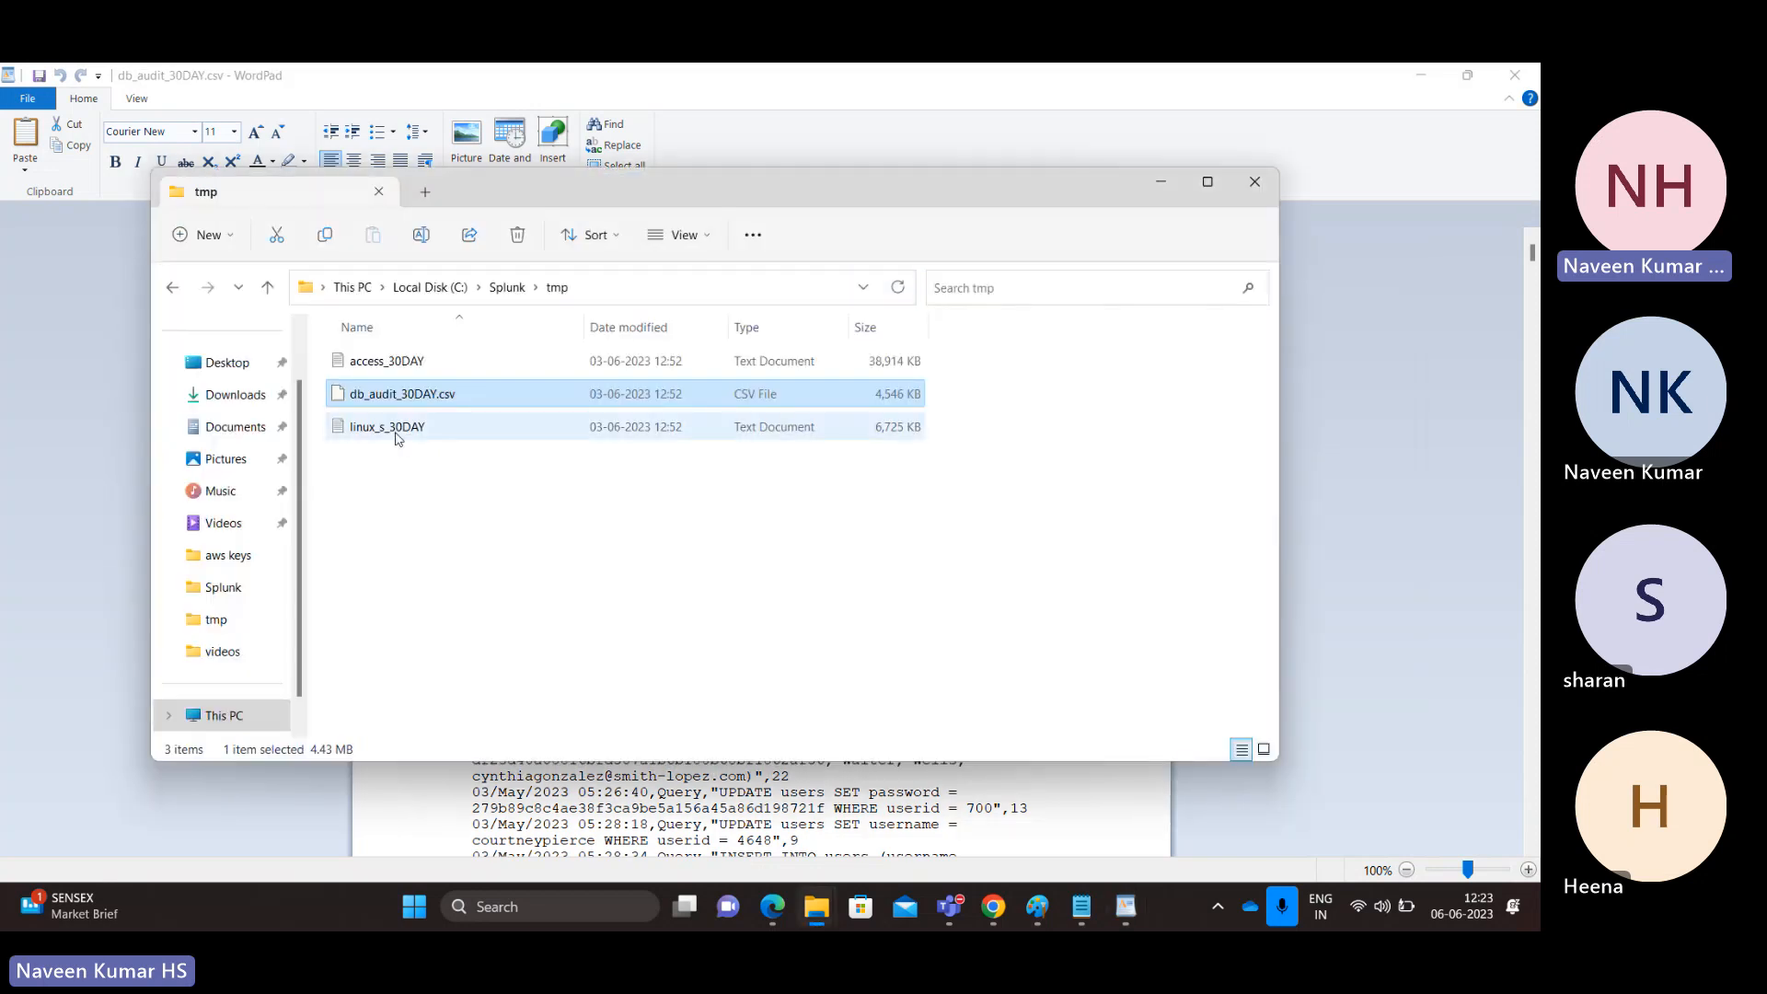
Step: Open linux_s_30DAY in Notepad and highlight 'Failed' in its first entry
{"action": "right_click", "coordinate": [398, 438]}
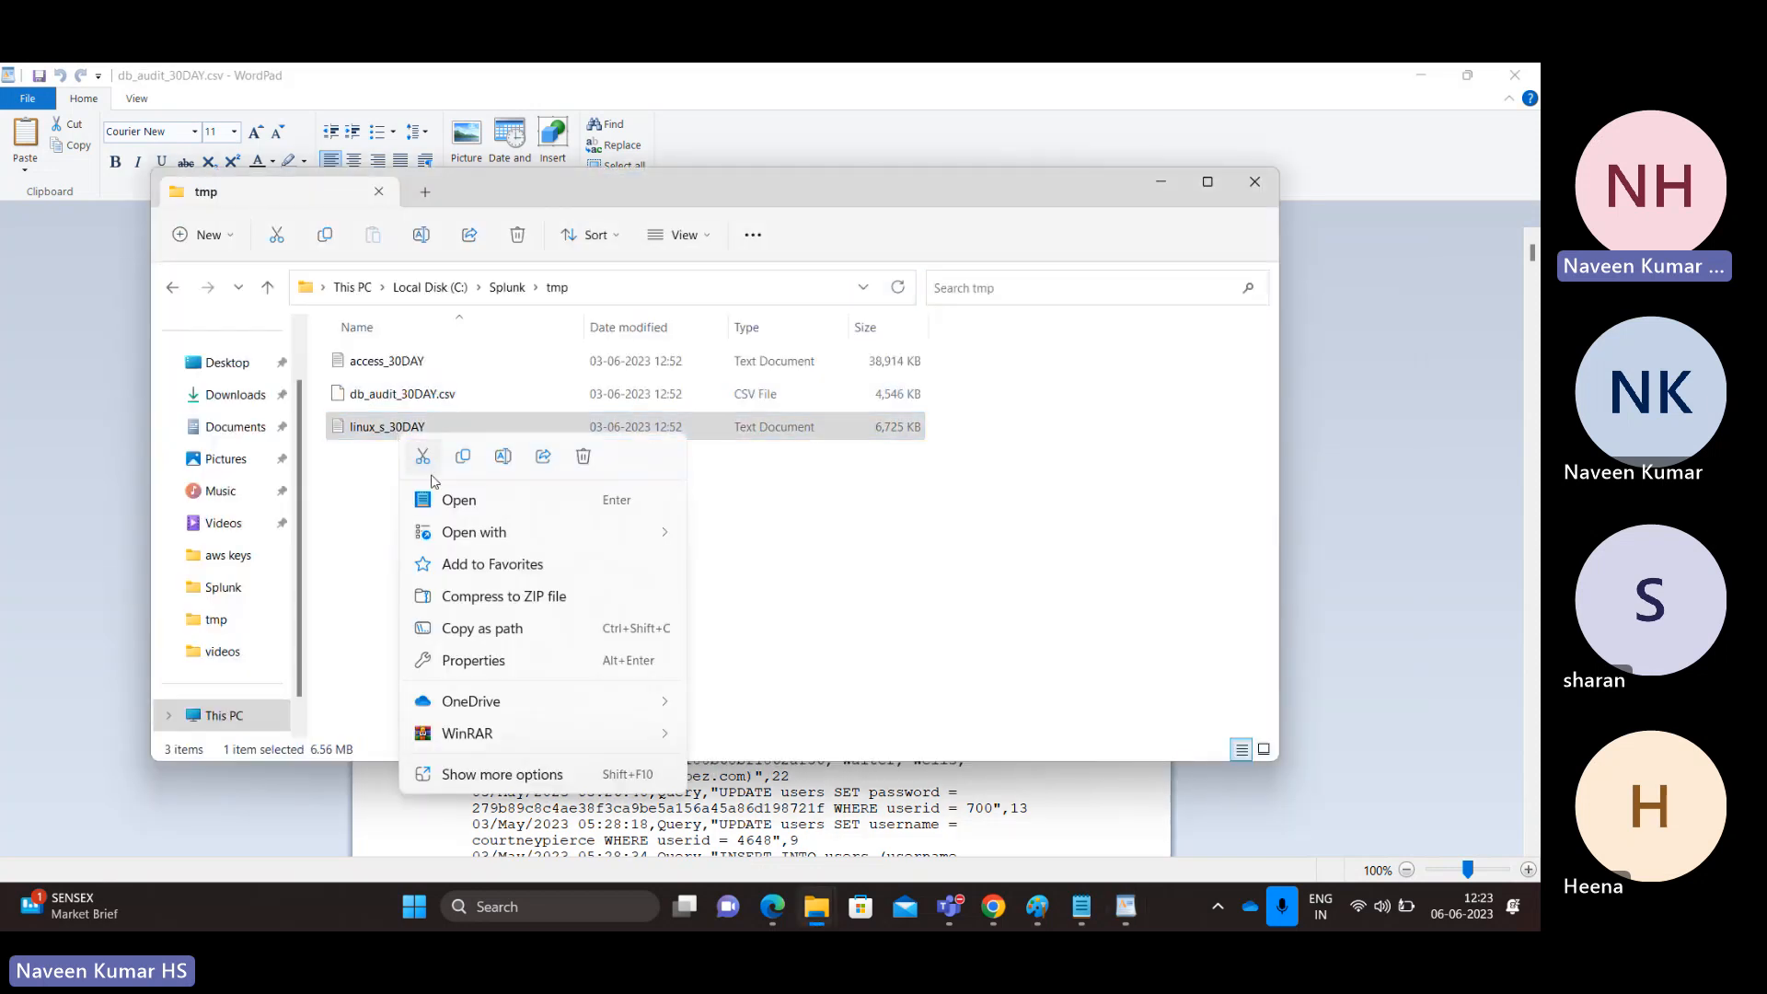
{"action": "left_click", "coordinate": [442, 502]}
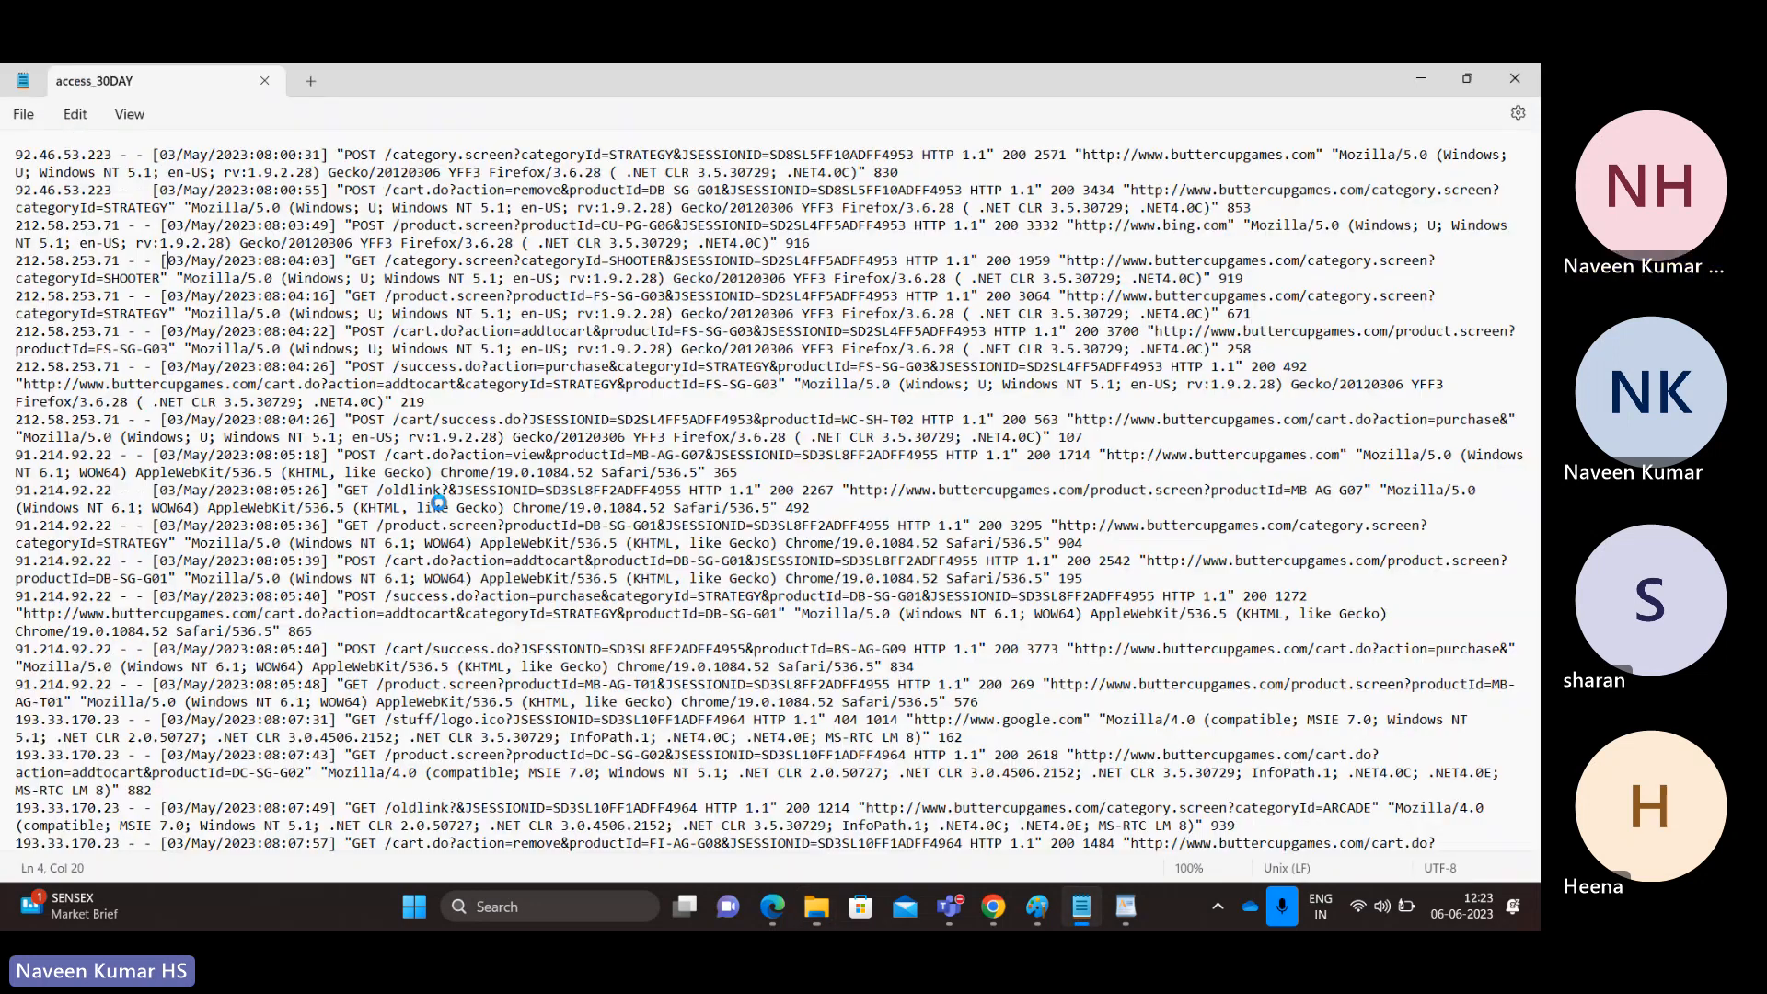
{"action": "double_click", "coordinate": [379, 157]}
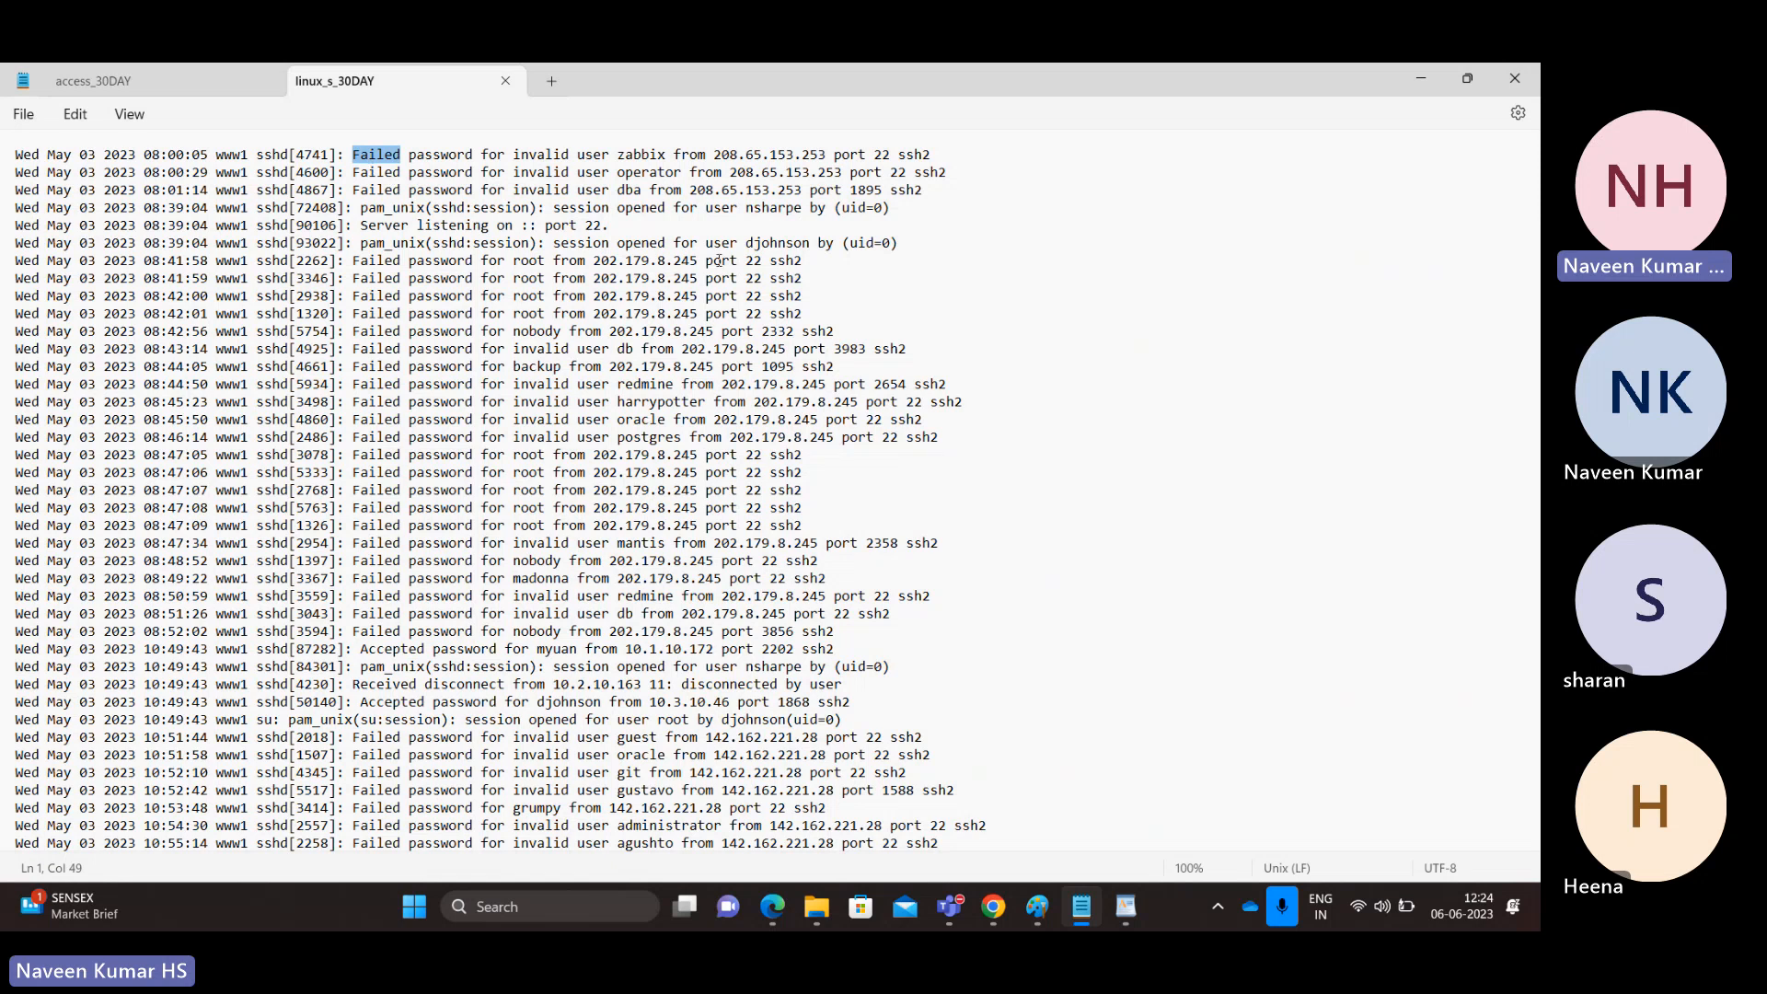
Step: Examine the first failed-password entry: process 4741, user zabbix, IP 208.65.153.253, port 22
{"action": "left_click", "coordinate": [626, 226]}
{"action": "left_click_drag", "start_coordinate": [626, 226], "coordinate": [2, 155]}
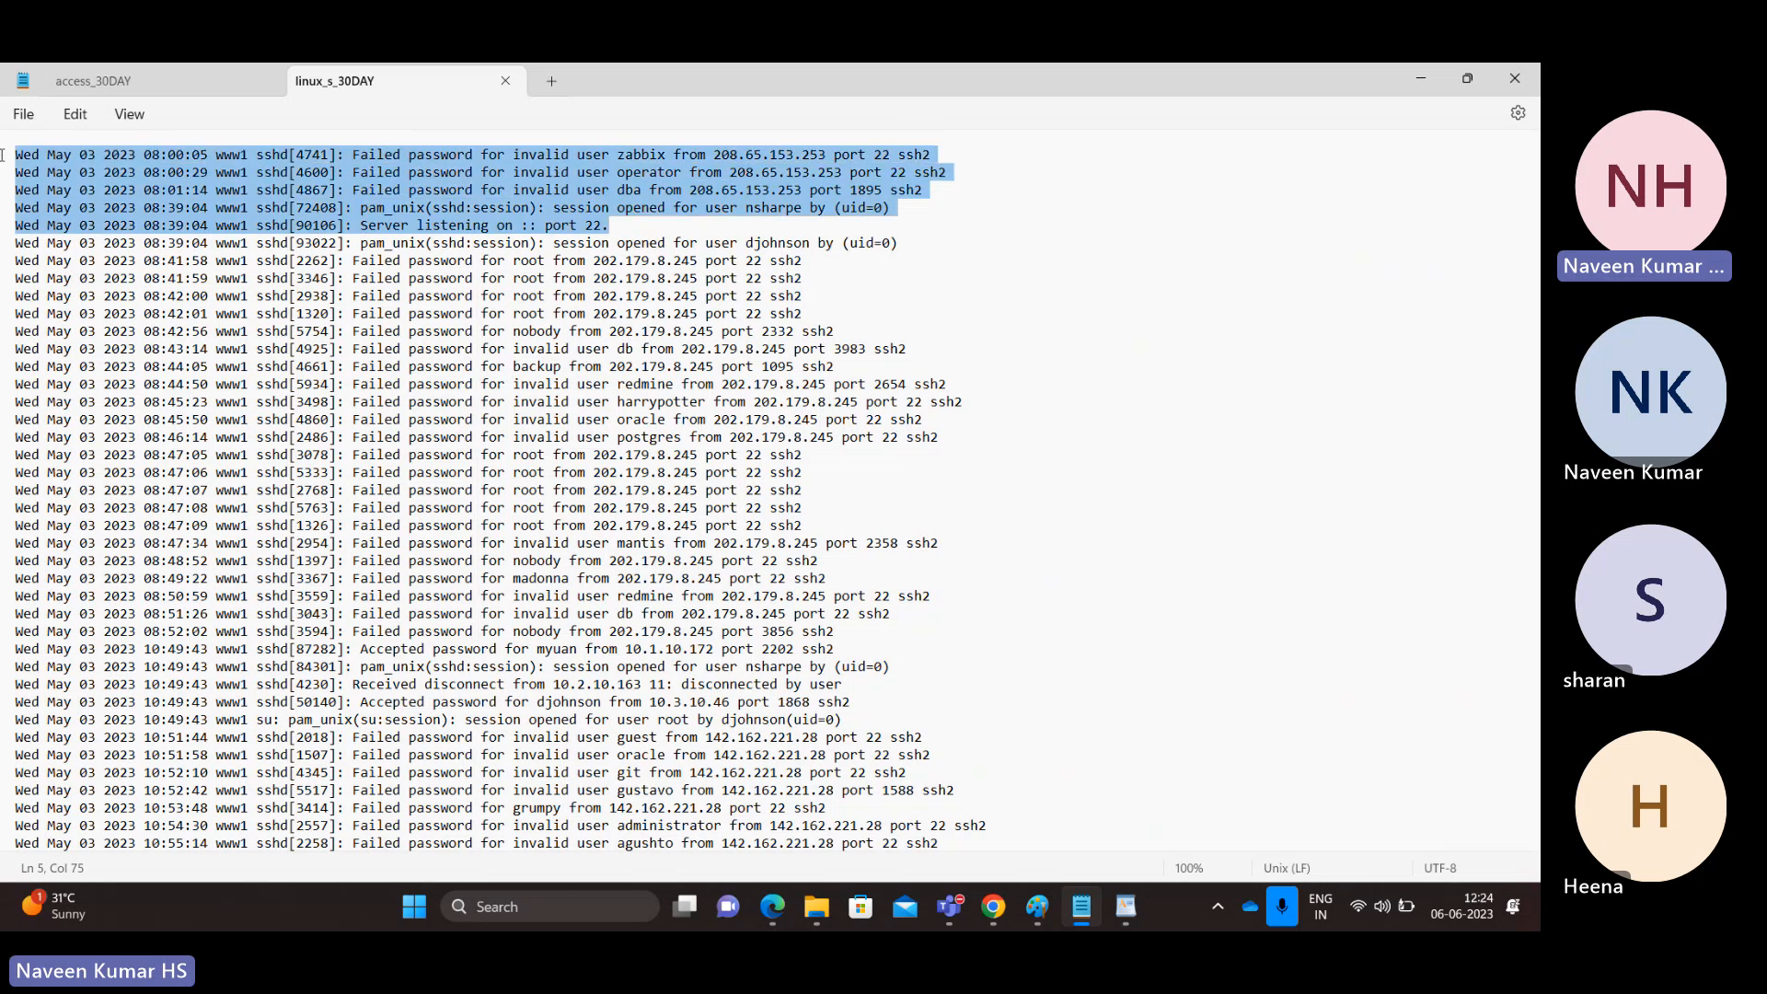
{"action": "double_click", "coordinate": [392, 158]}
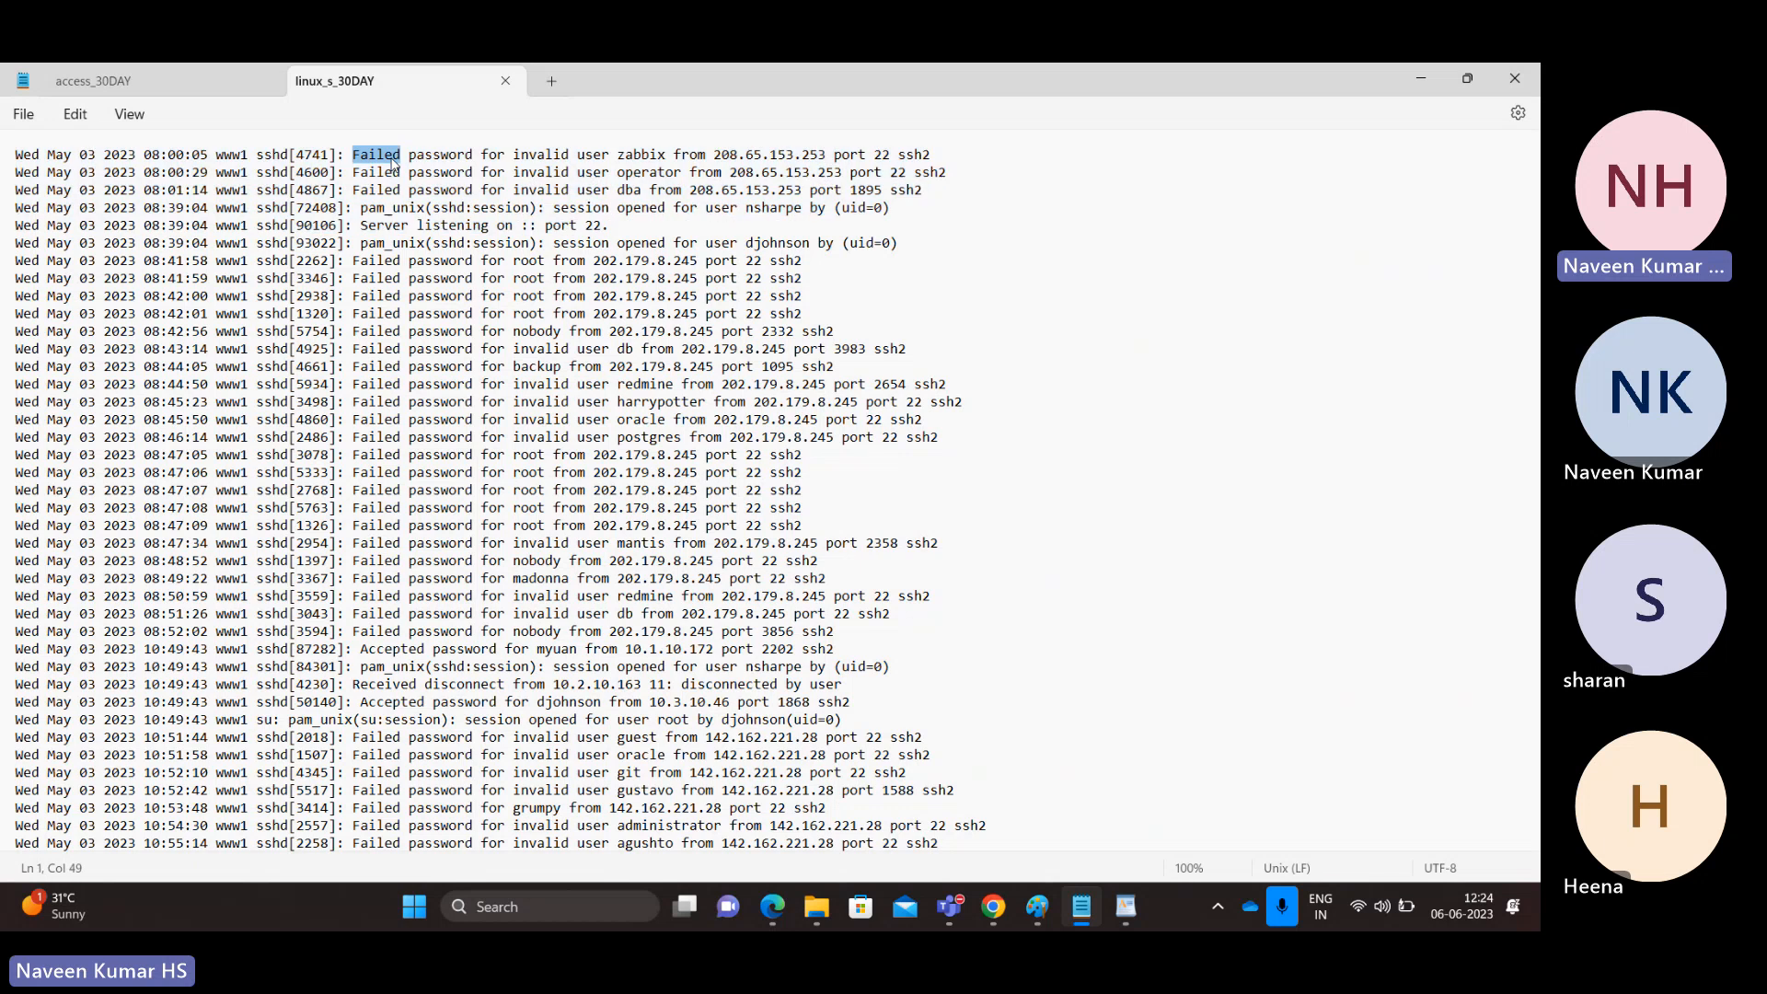
{"action": "double_click", "coordinate": [428, 154]}
{"action": "double_click", "coordinate": [276, 155]}
{"action": "double_click", "coordinate": [305, 157]}
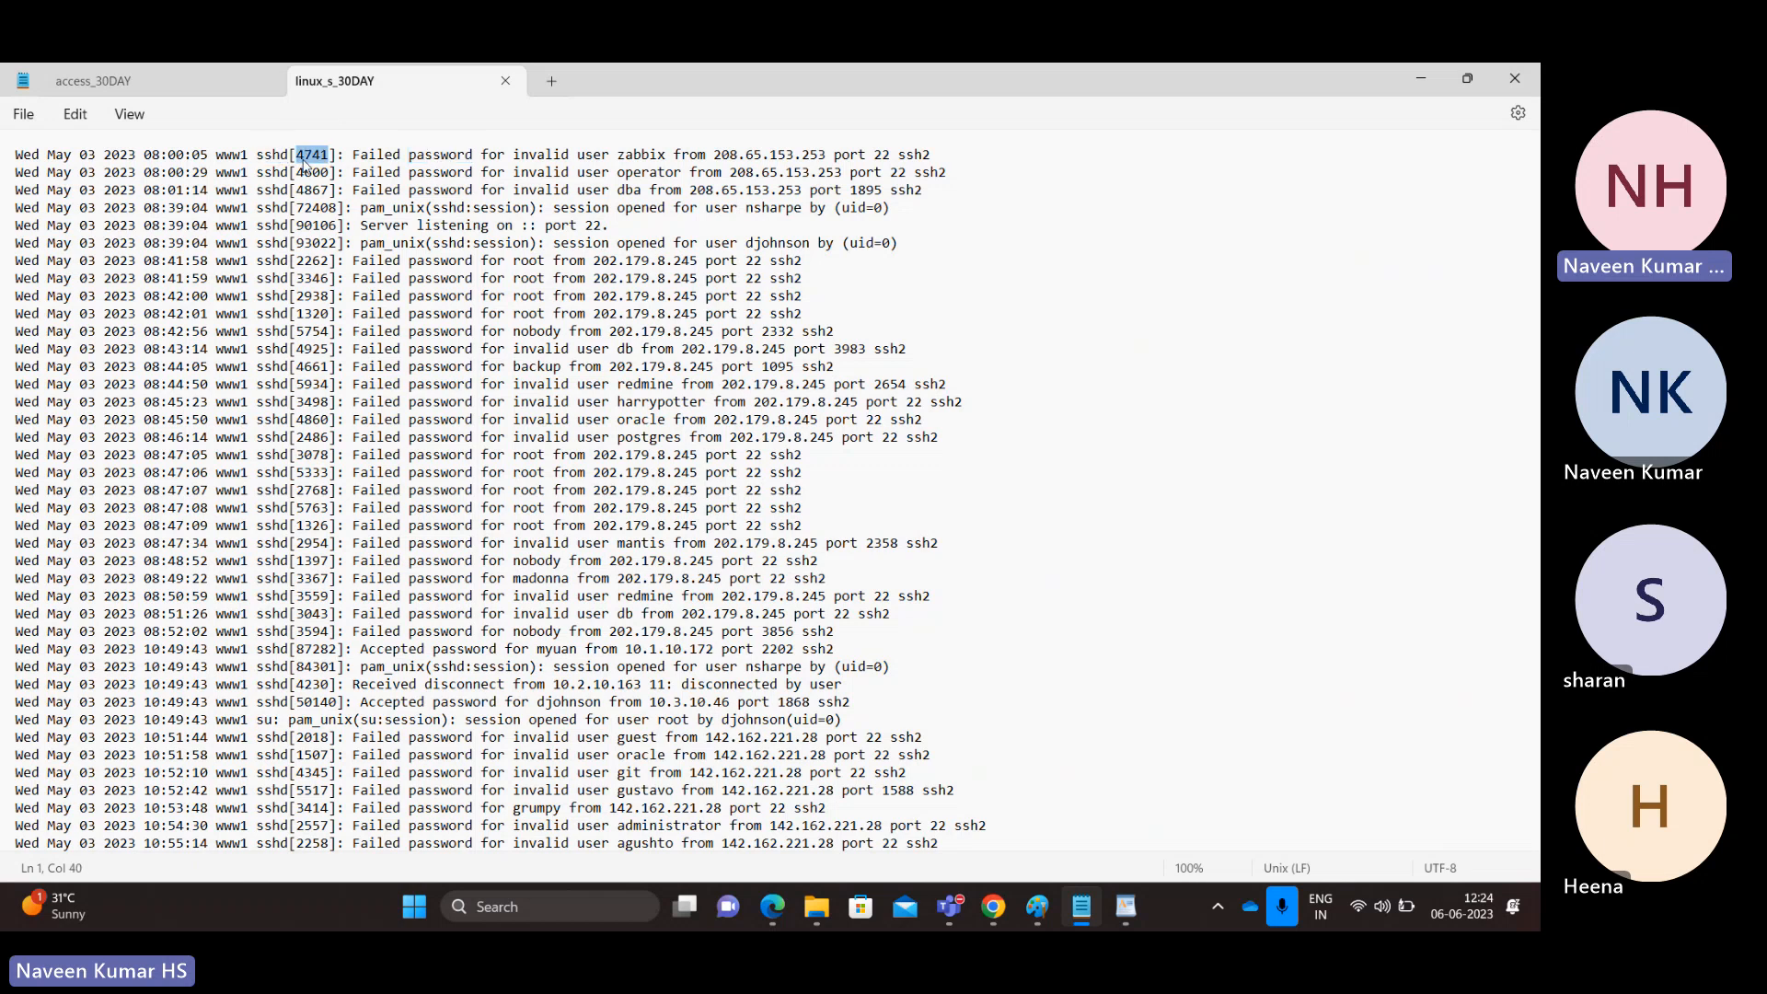
{"action": "left_click", "coordinate": [649, 154]}
{"action": "double_click", "coordinate": [649, 153]}
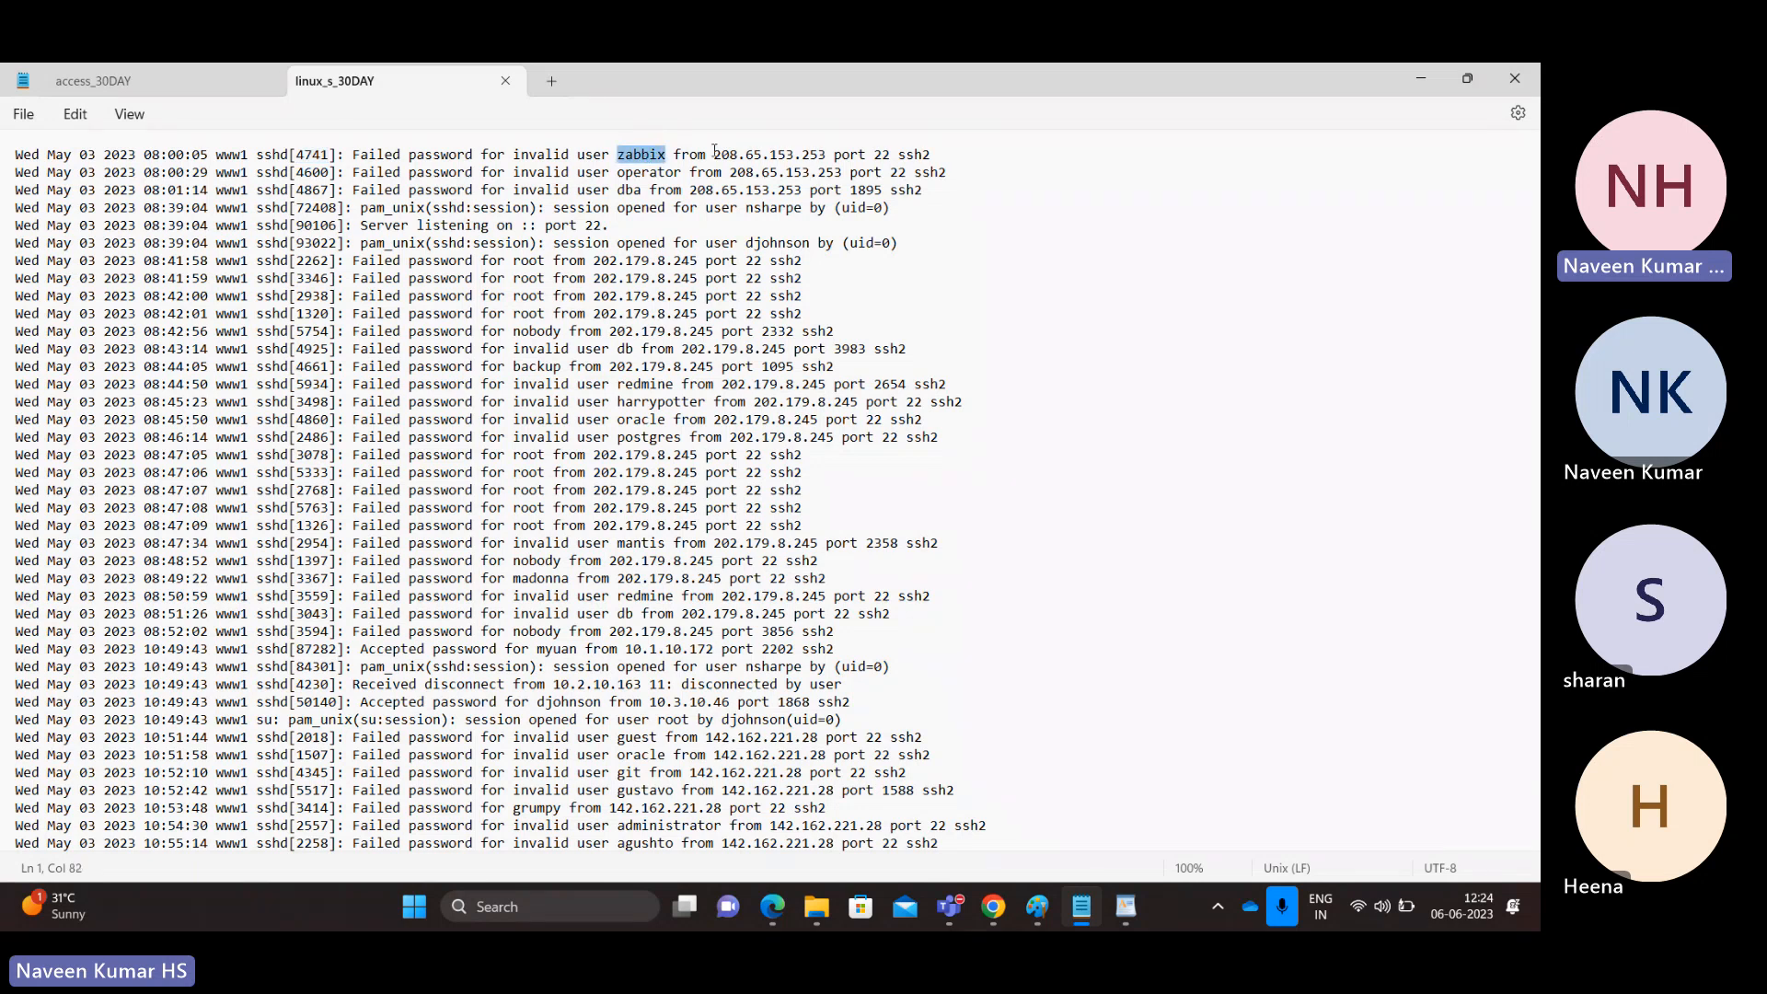
{"action": "double_click", "coordinate": [715, 154]}
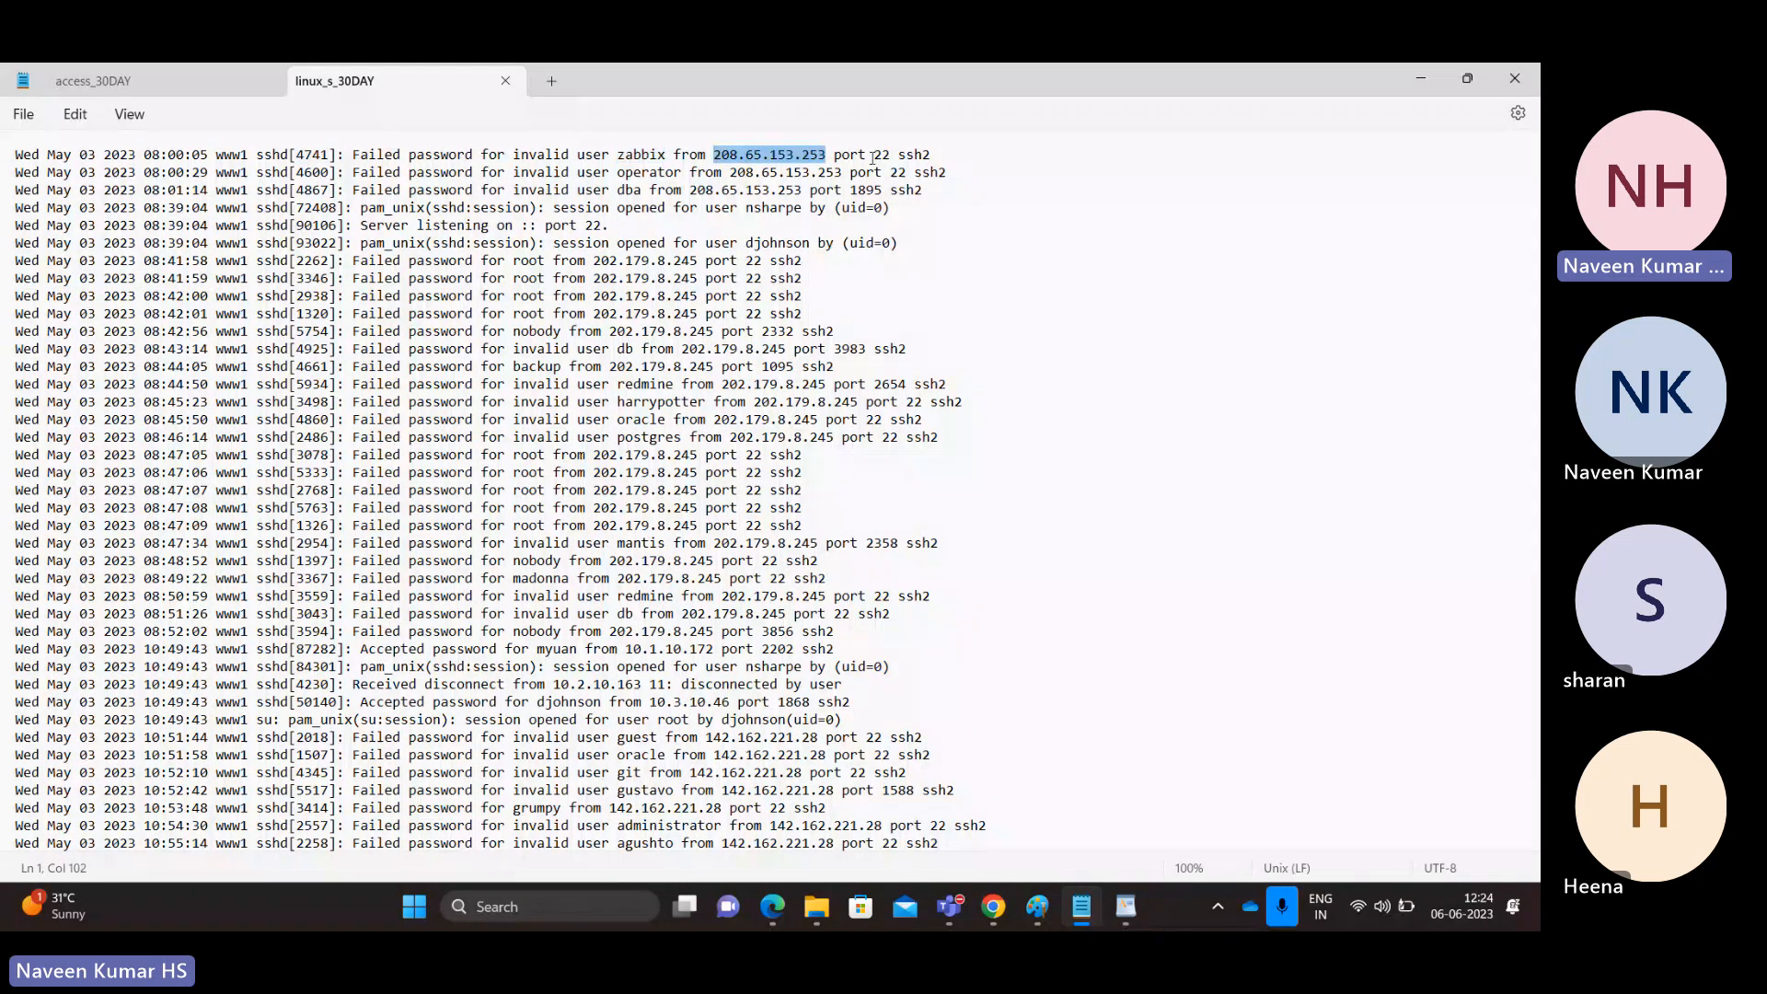
{"action": "double_click", "coordinate": [882, 154]}
{"action": "left_click_drag", "start_coordinate": [385, 172], "coordinate": [514, 182]}
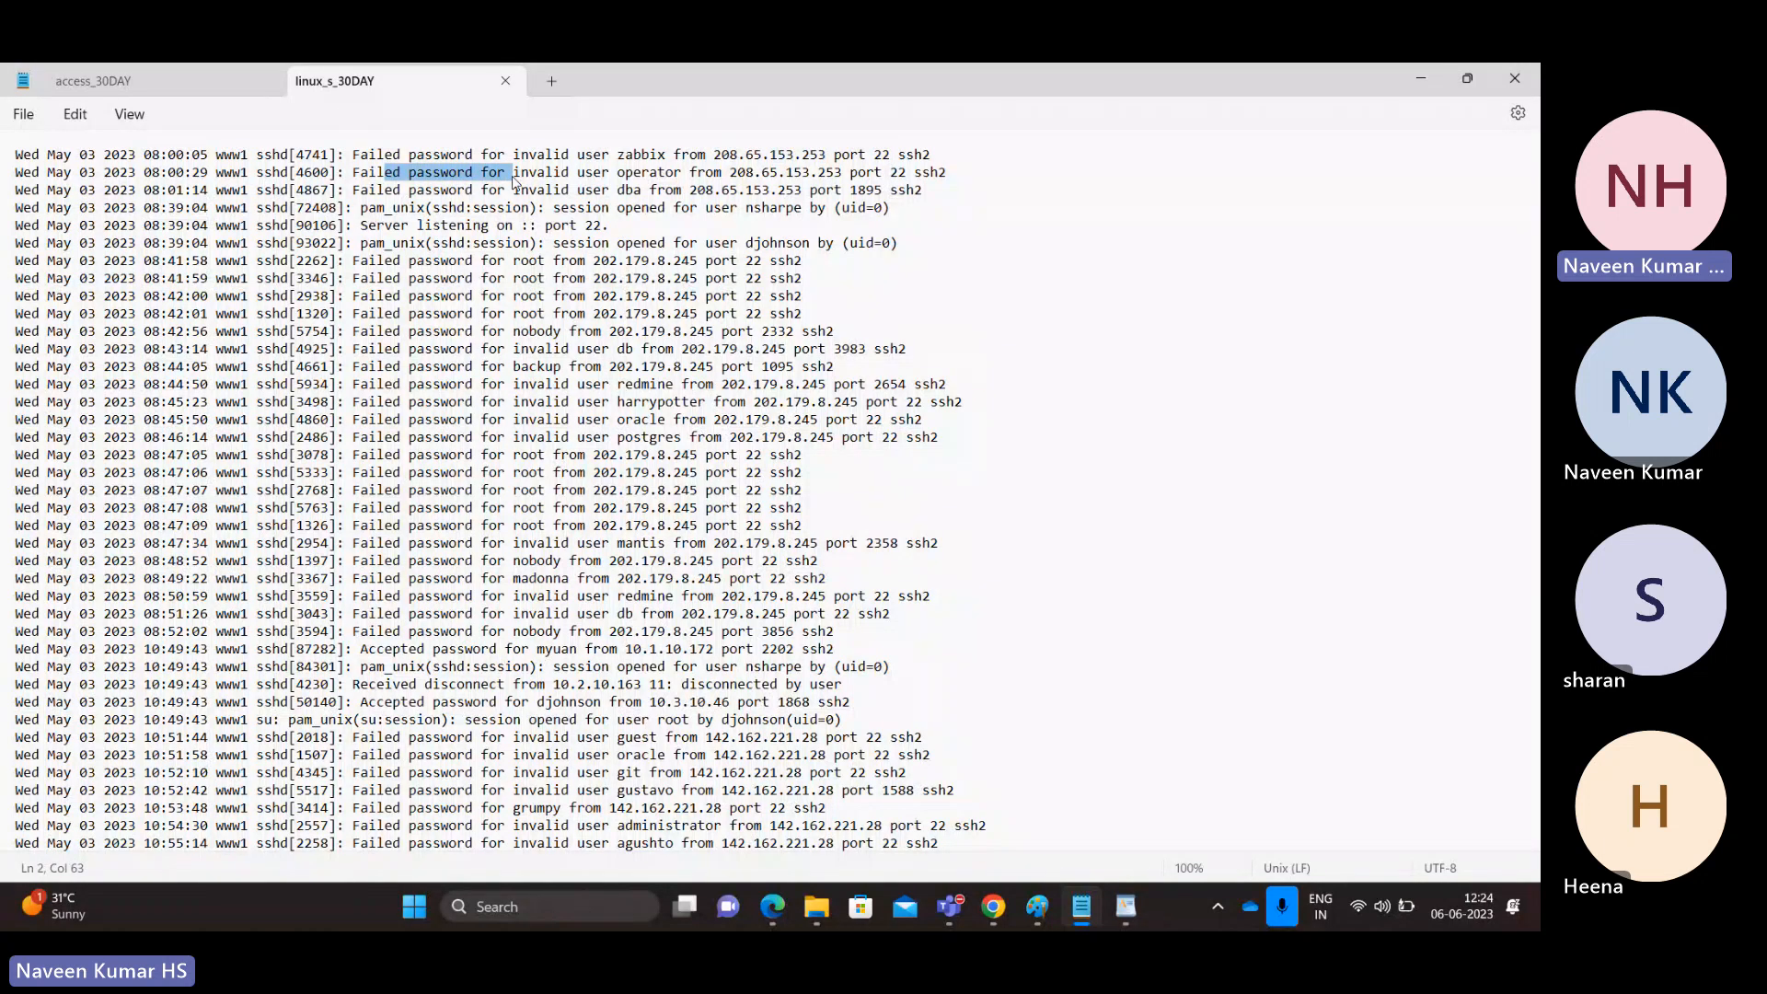
Step: Highlight the accepted-password entry on line 29 and its session-opened line, then view access_30DAY
{"action": "double_click", "coordinate": [379, 649]}
{"action": "double_click", "coordinate": [557, 649]}
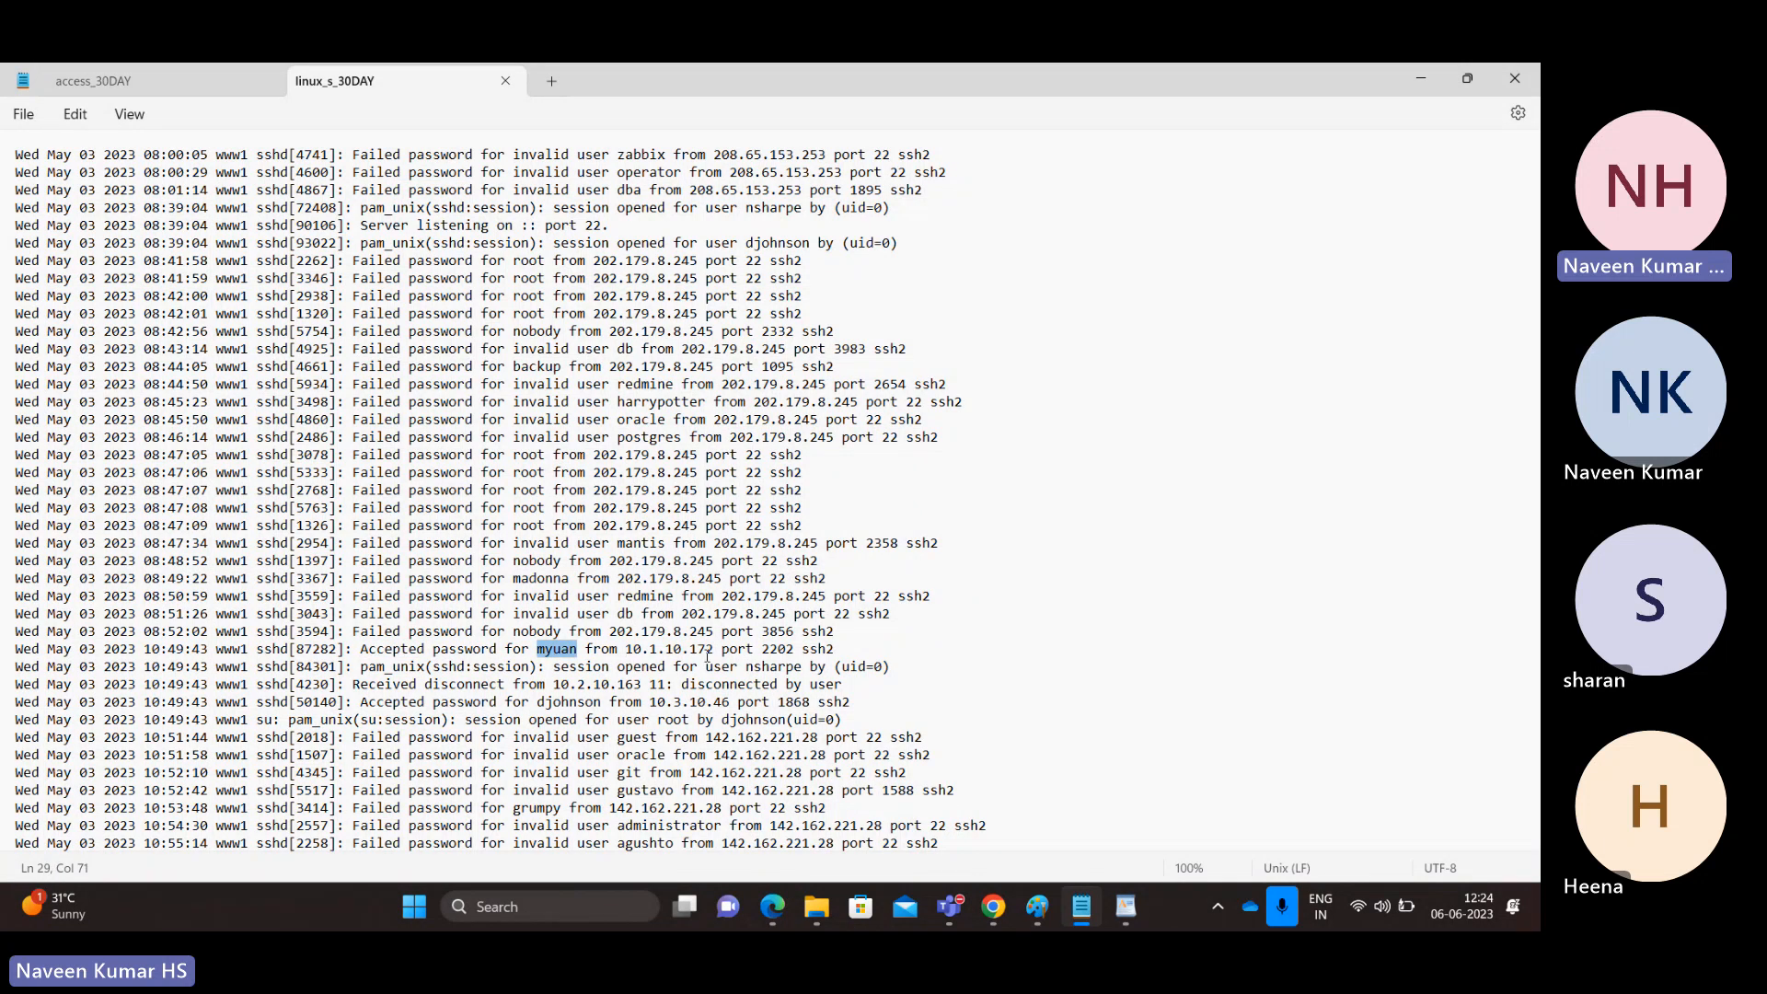
{"action": "left_click_drag", "start_coordinate": [843, 647], "coordinate": [362, 649]}
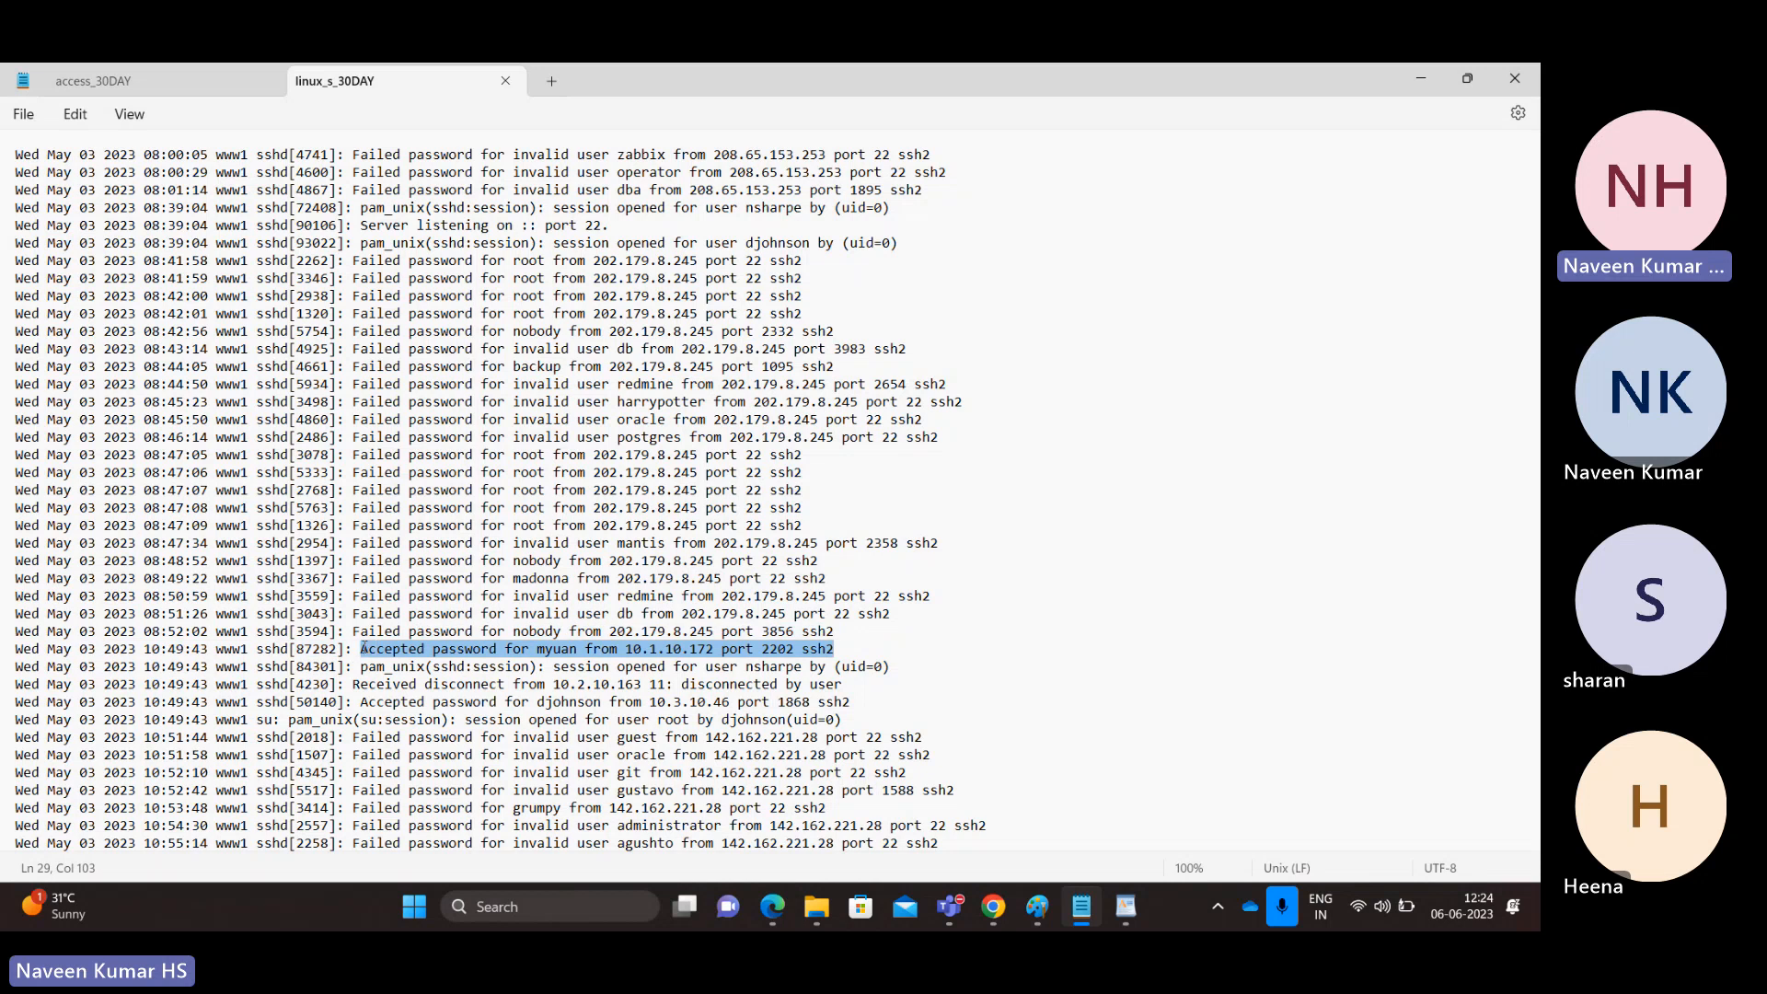
{"action": "double_click", "coordinate": [641, 667]}
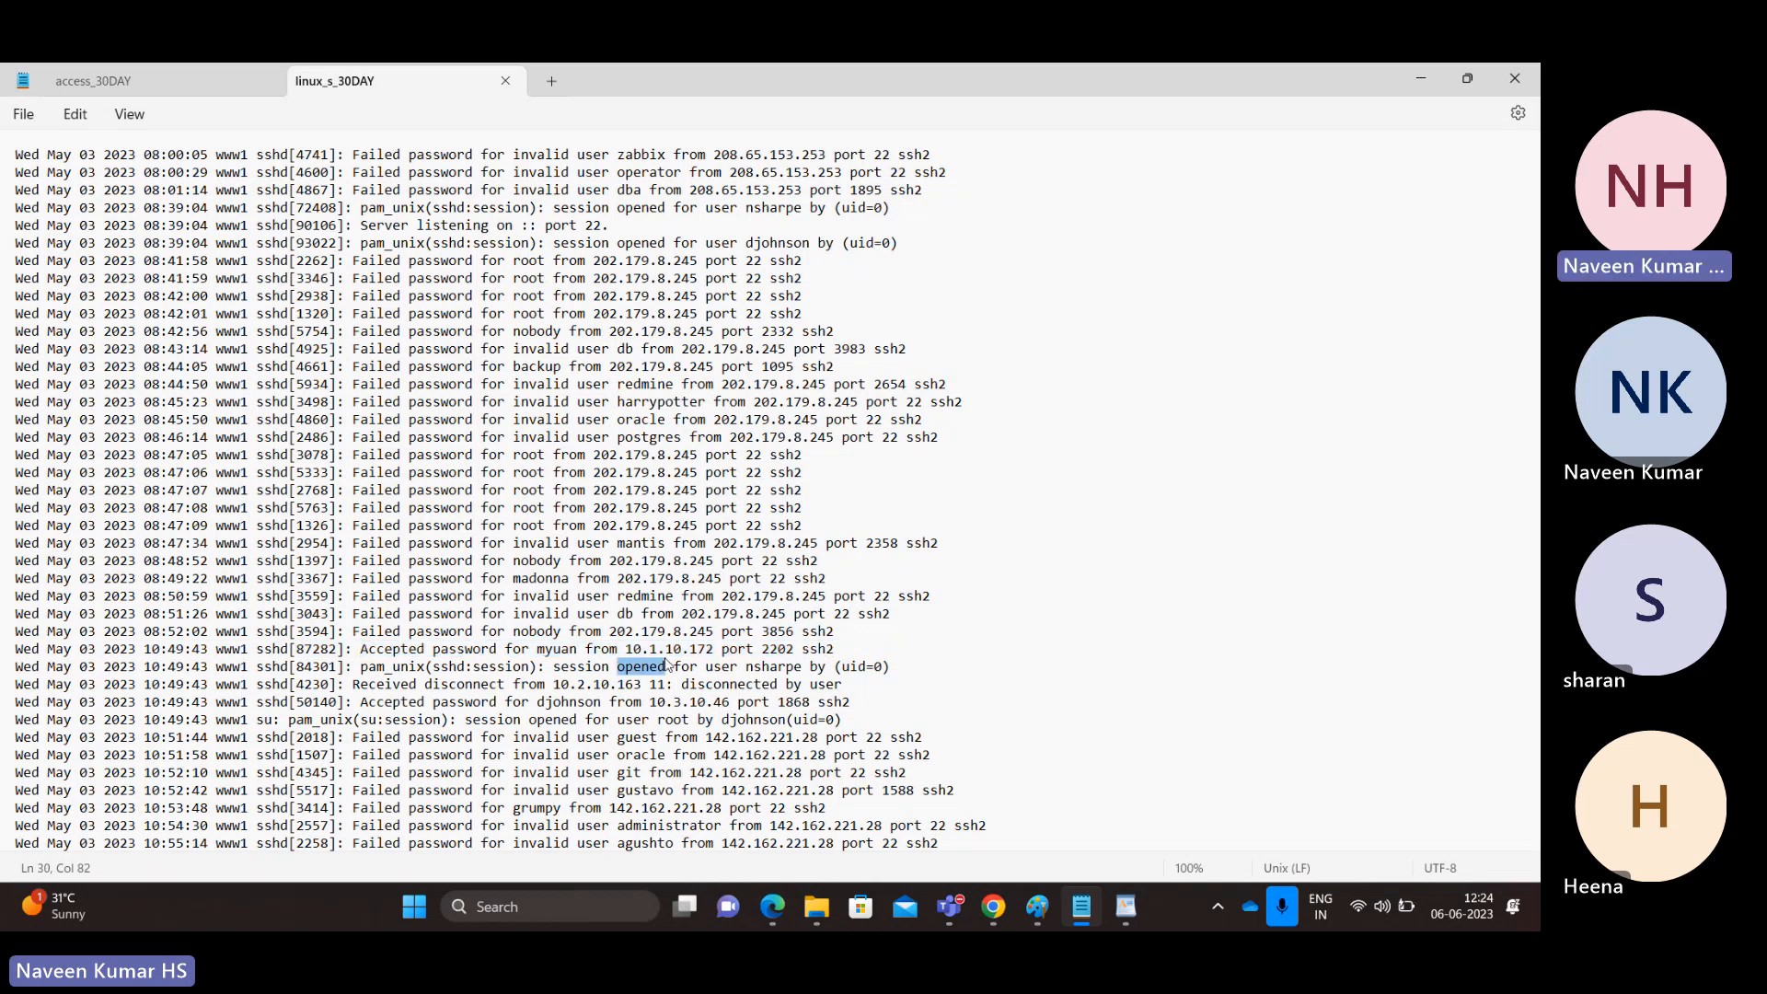
{"action": "double_click", "coordinate": [669, 653]}
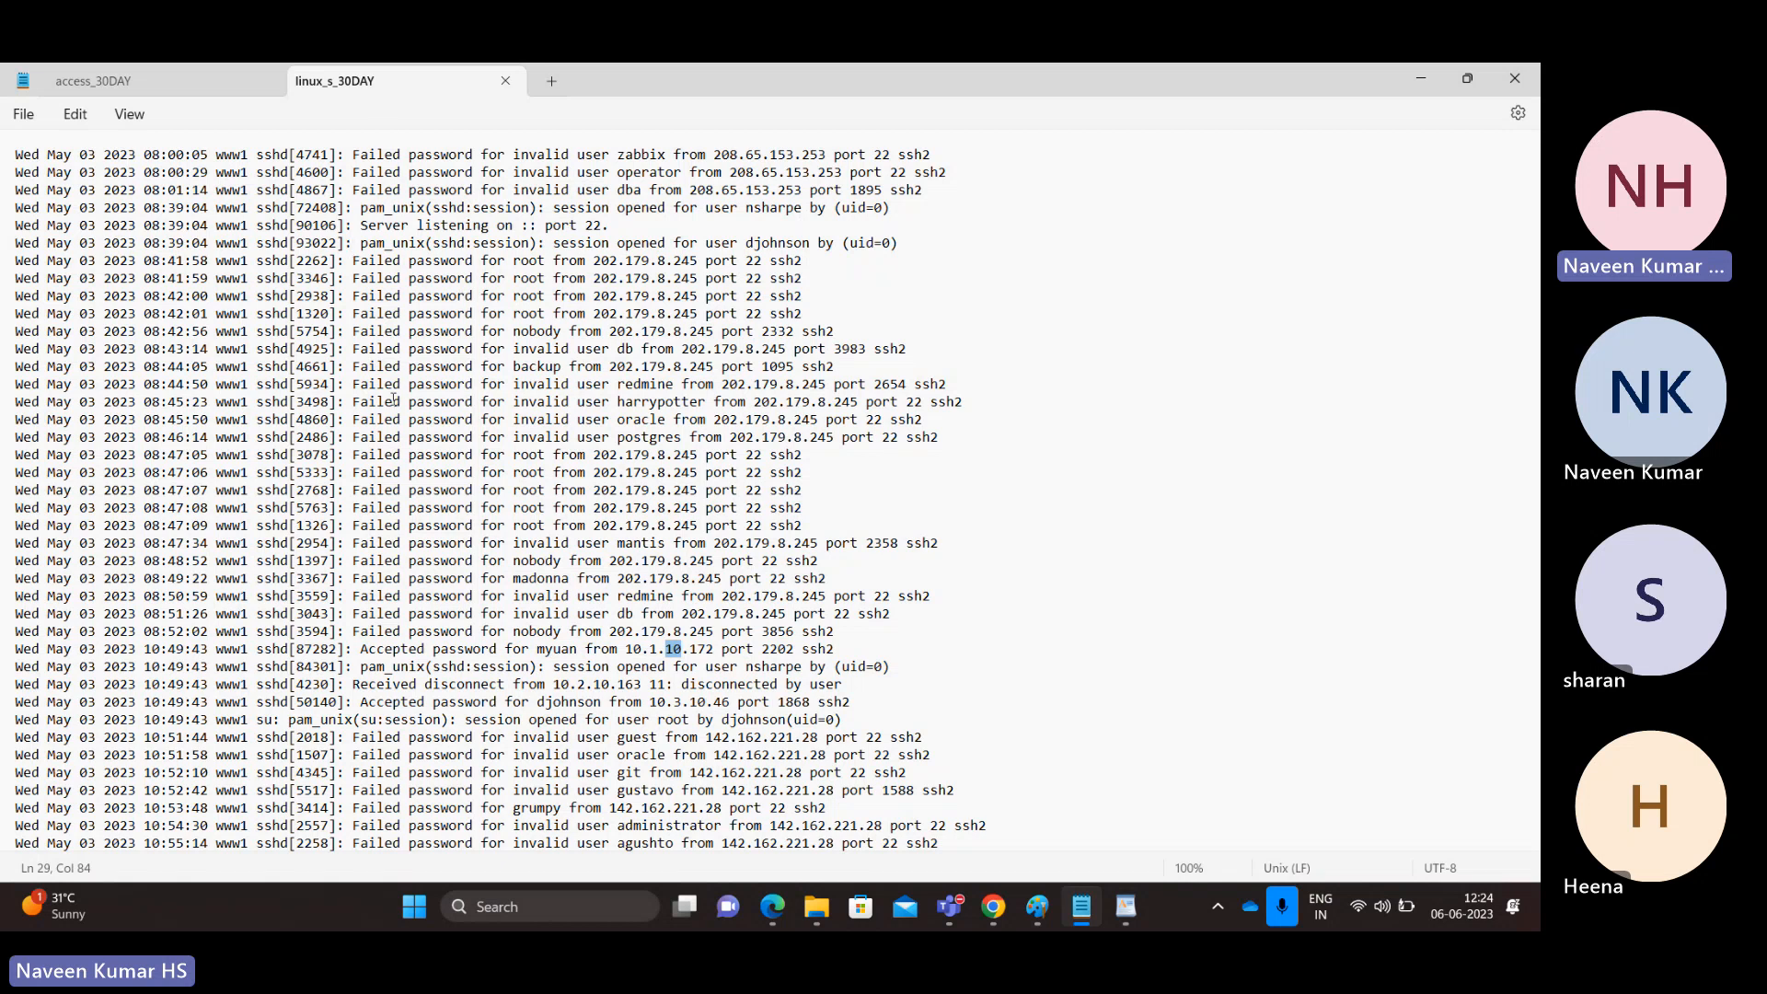
{"action": "left_click", "coordinate": [141, 75]}
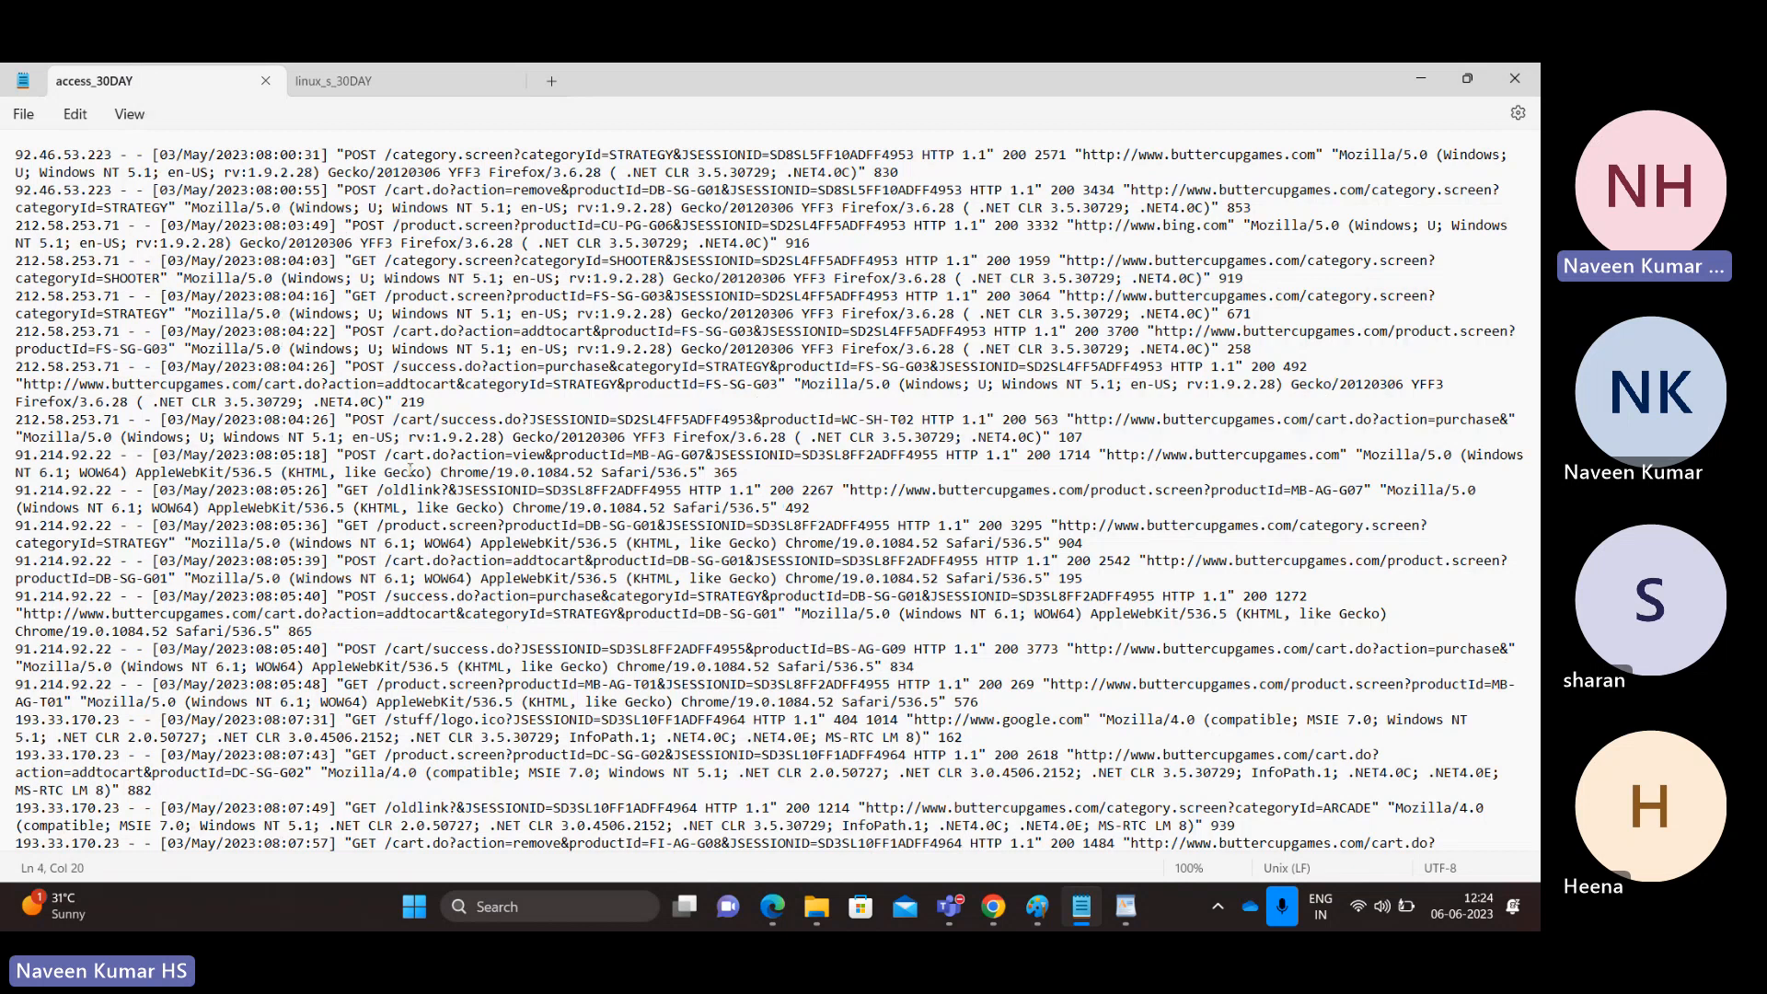
Step: Switch to Splunk and open the Search & Reporting app, skipping its welcome tour
{"action": "key", "text": "alt+Tab"}
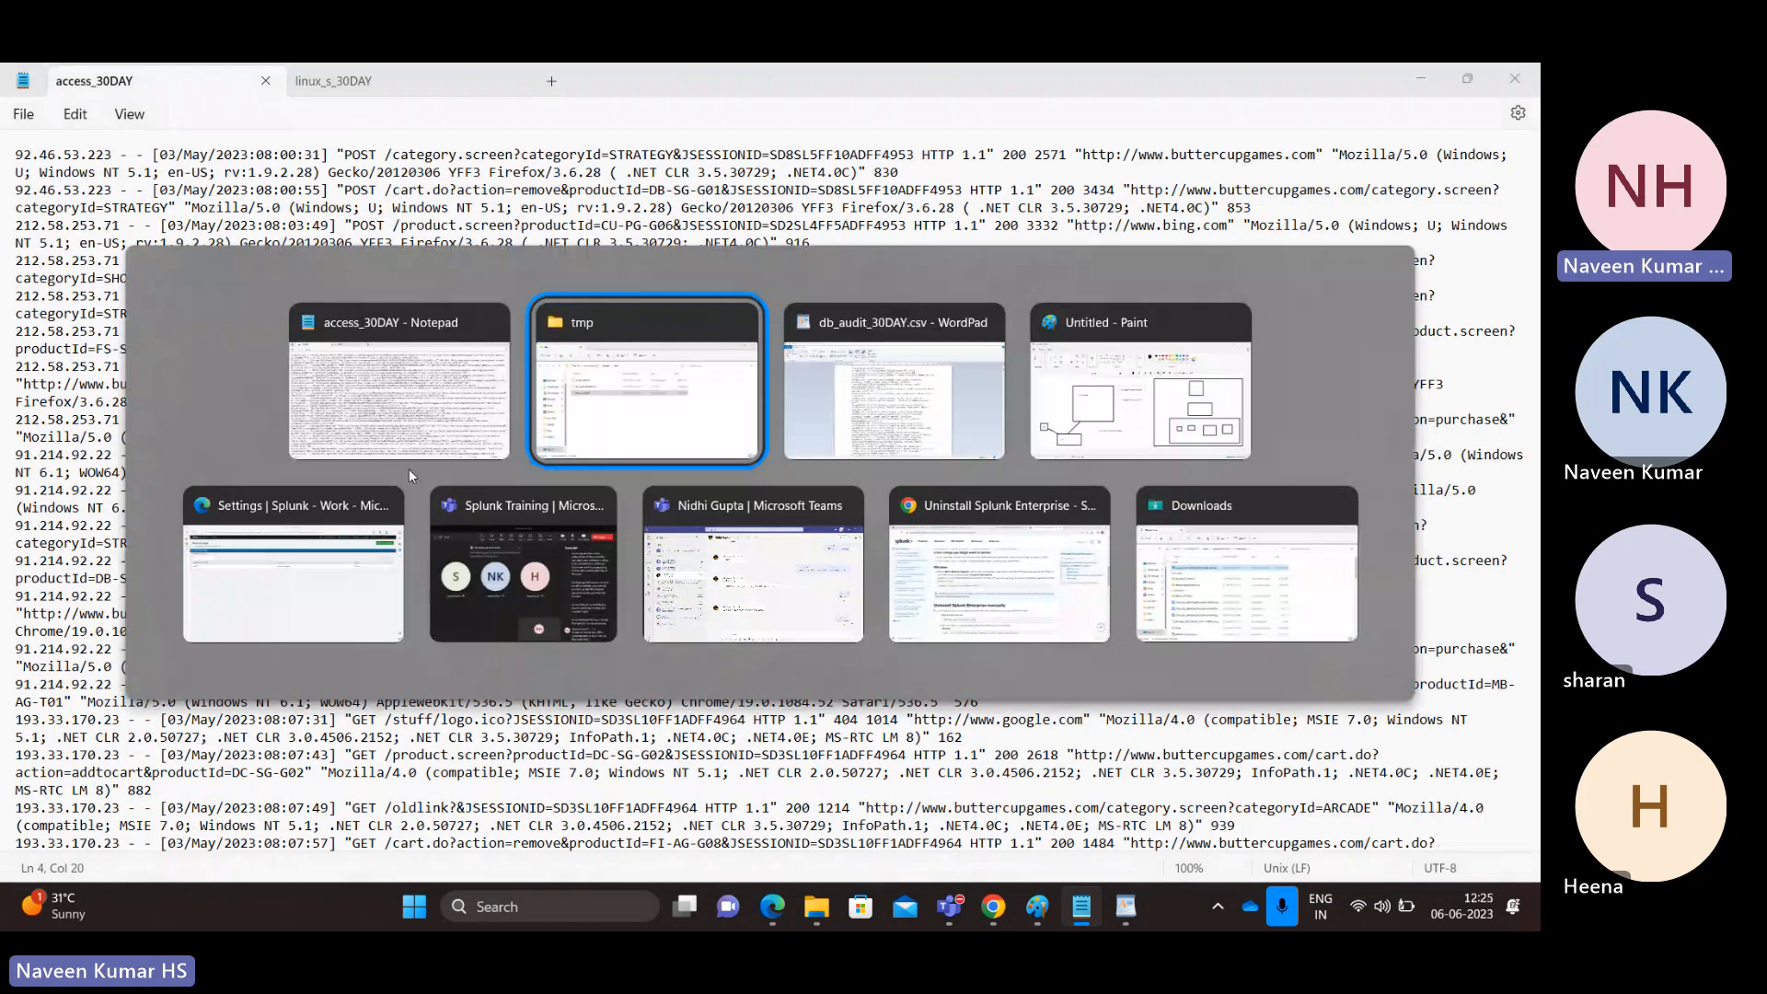
{"action": "key", "text": "alt+Tab"}
{"action": "key", "text": "alt+Tab"}
{"action": "key", "text": "alt+Tab"}
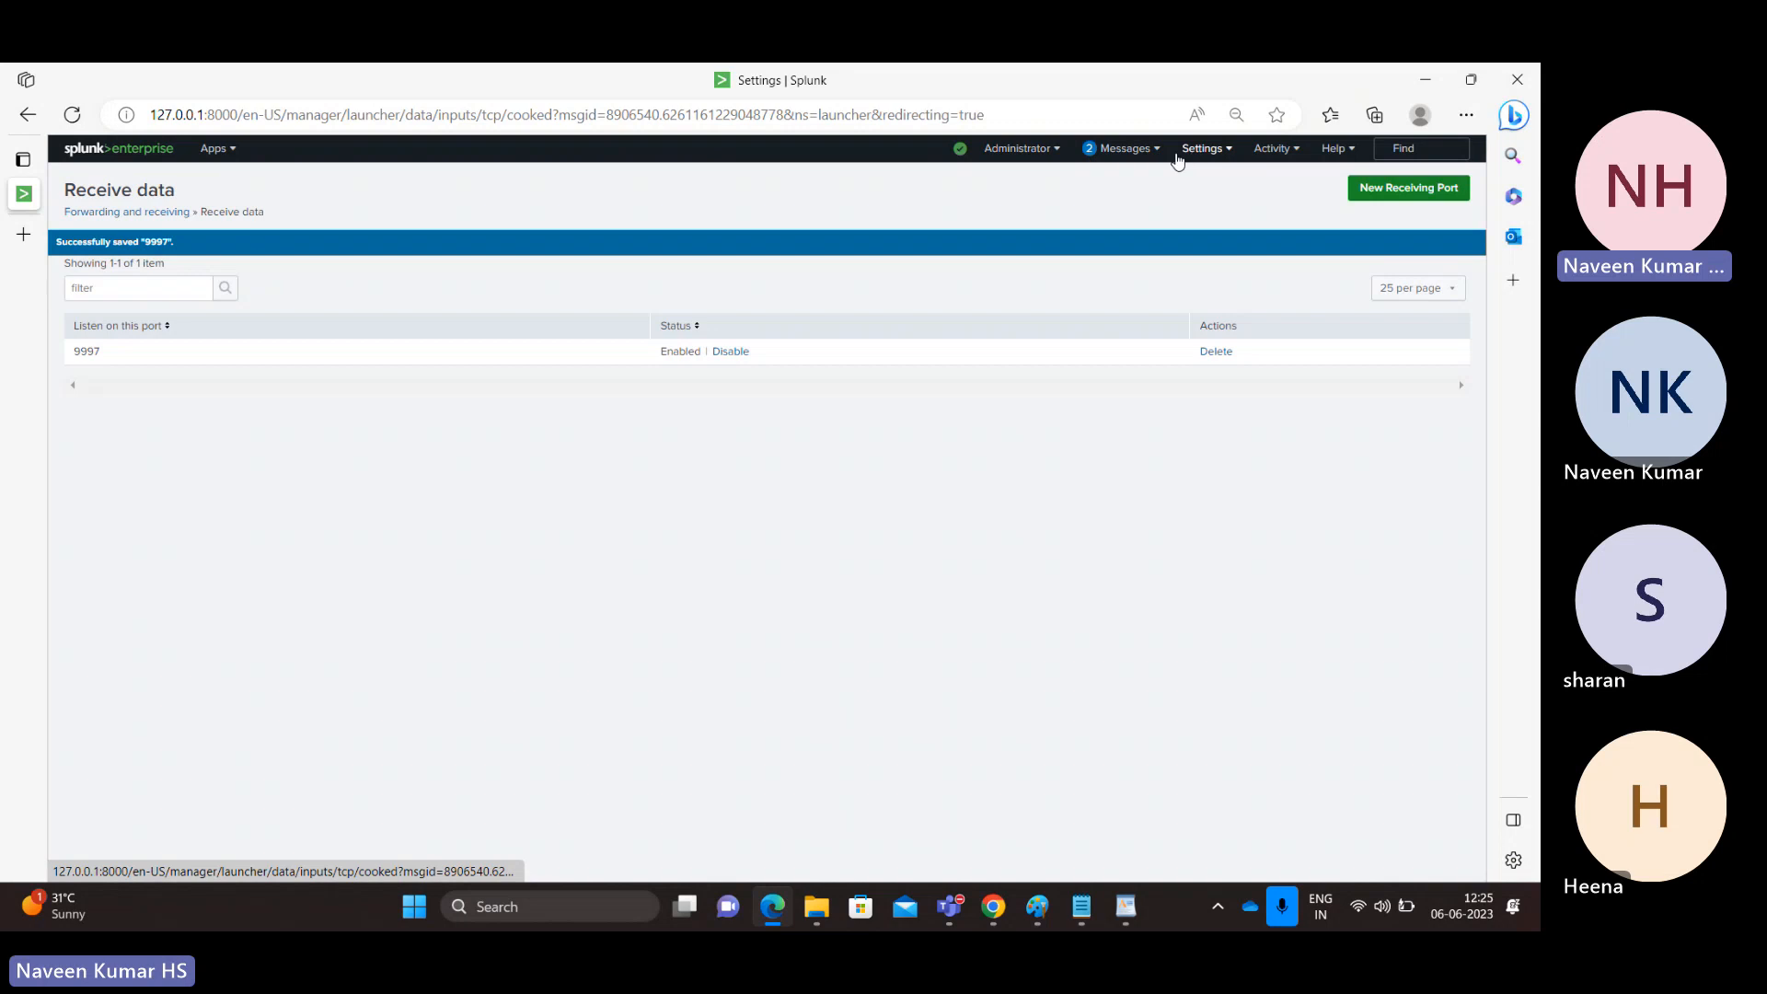
{"action": "left_click", "coordinate": [214, 148]}
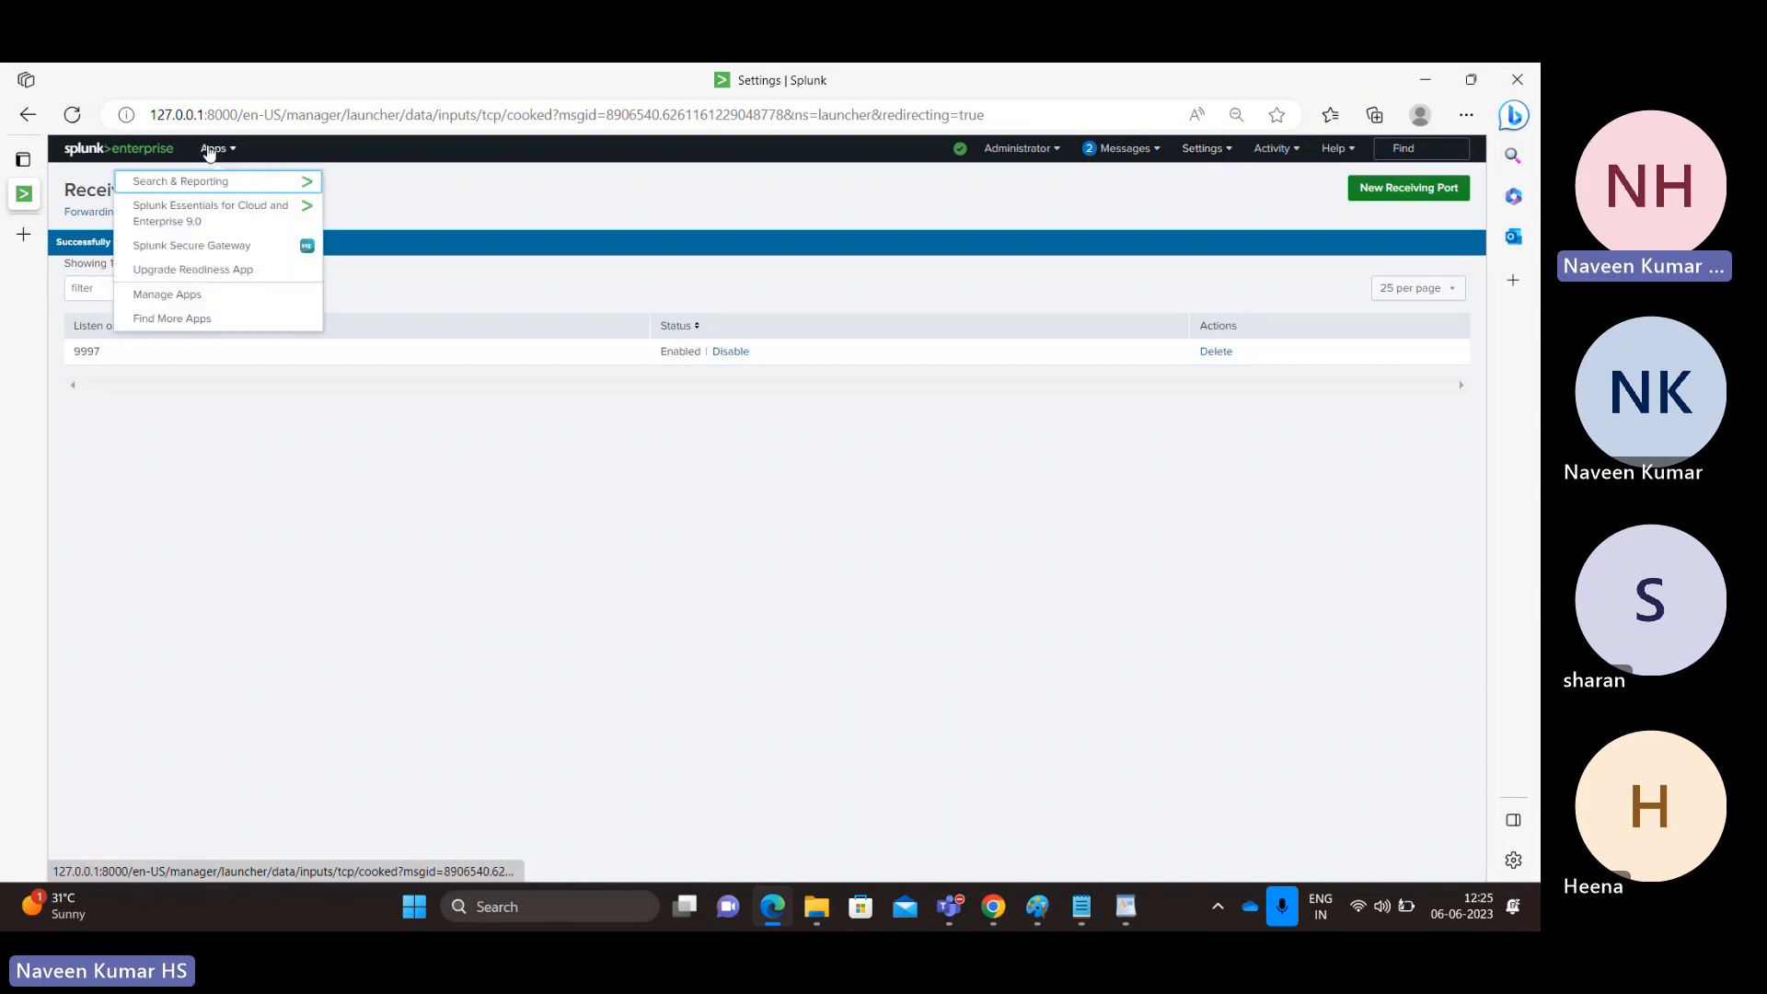
{"action": "left_click", "coordinate": [207, 183]}
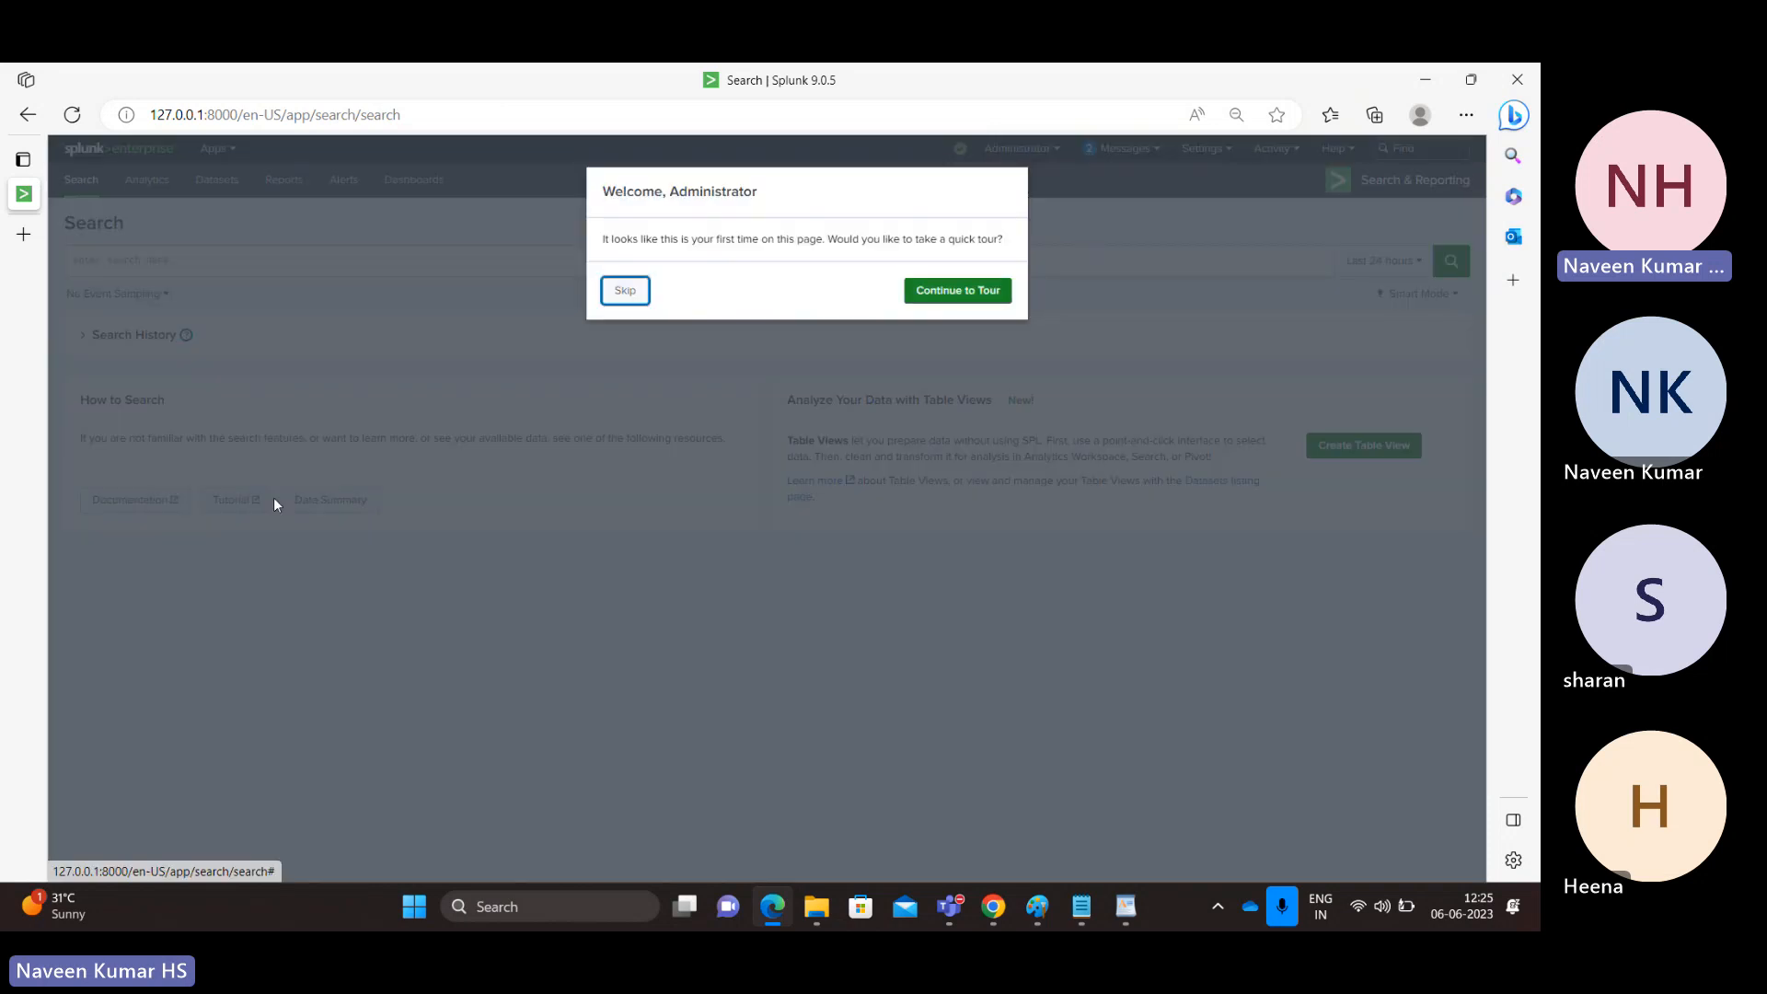
{"action": "left_click", "coordinate": [630, 291]}
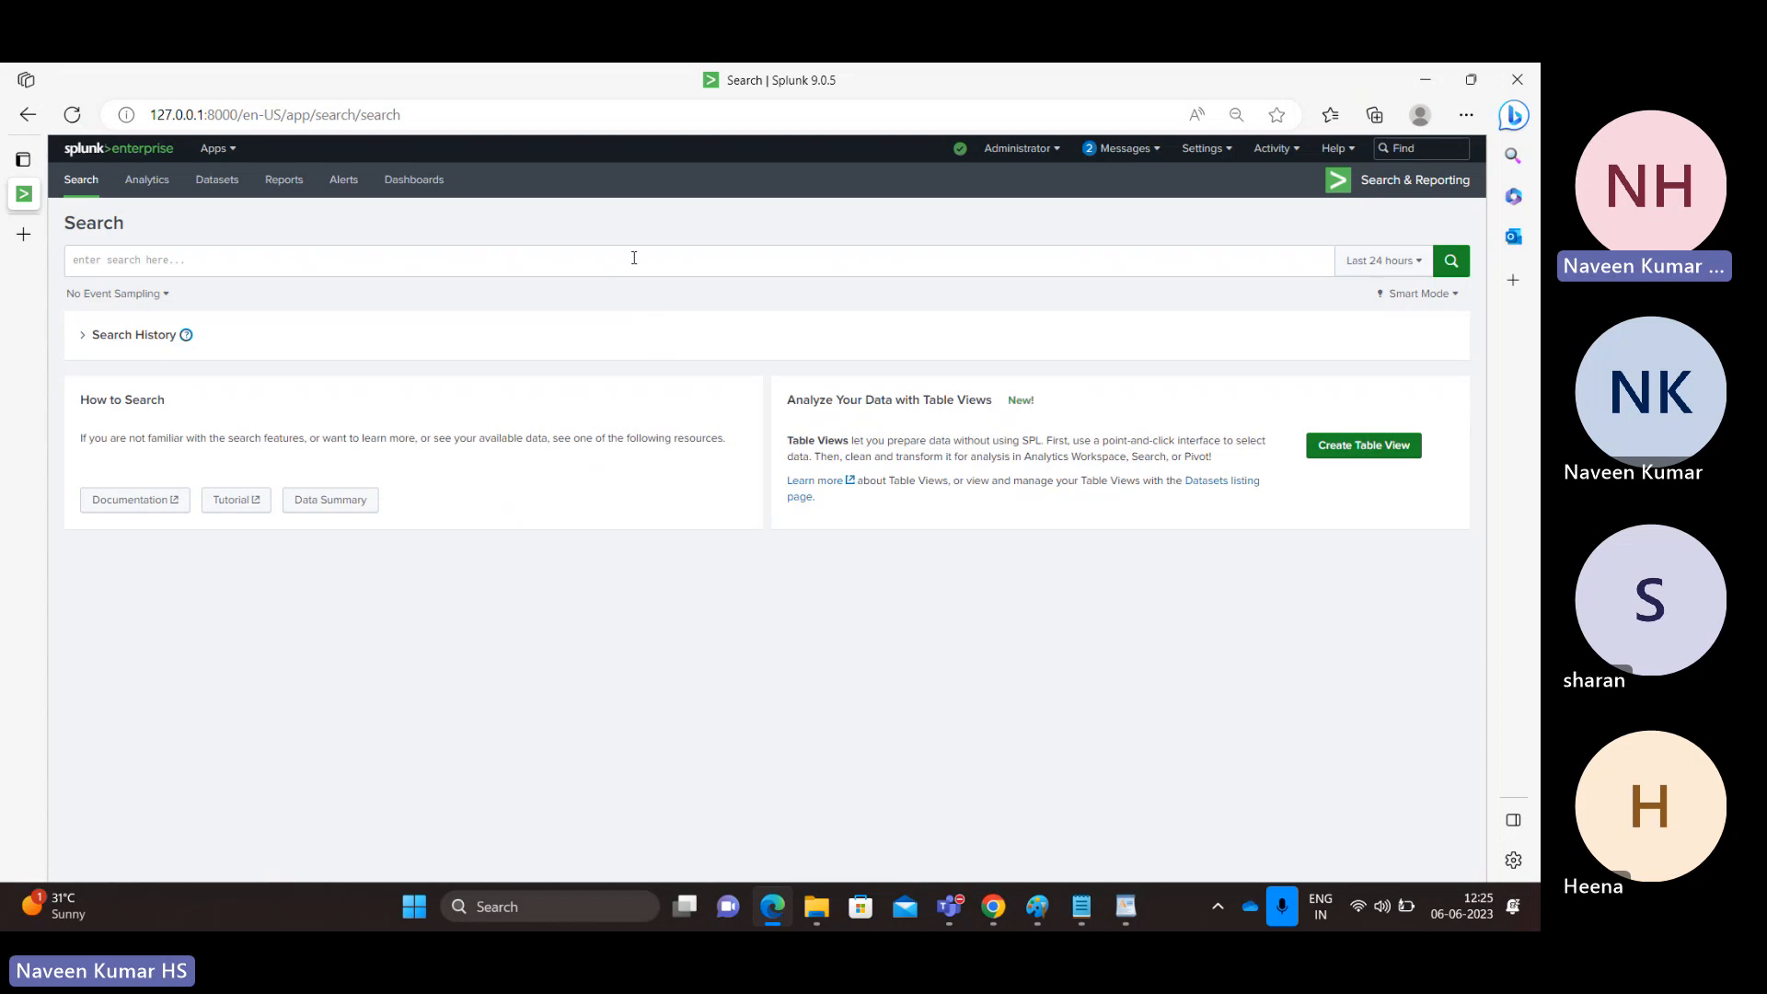
Step: Go to Settings > Add Data, dismiss its tour, and return to the access_30DAY log
{"action": "left_click", "coordinate": [1212, 156]}
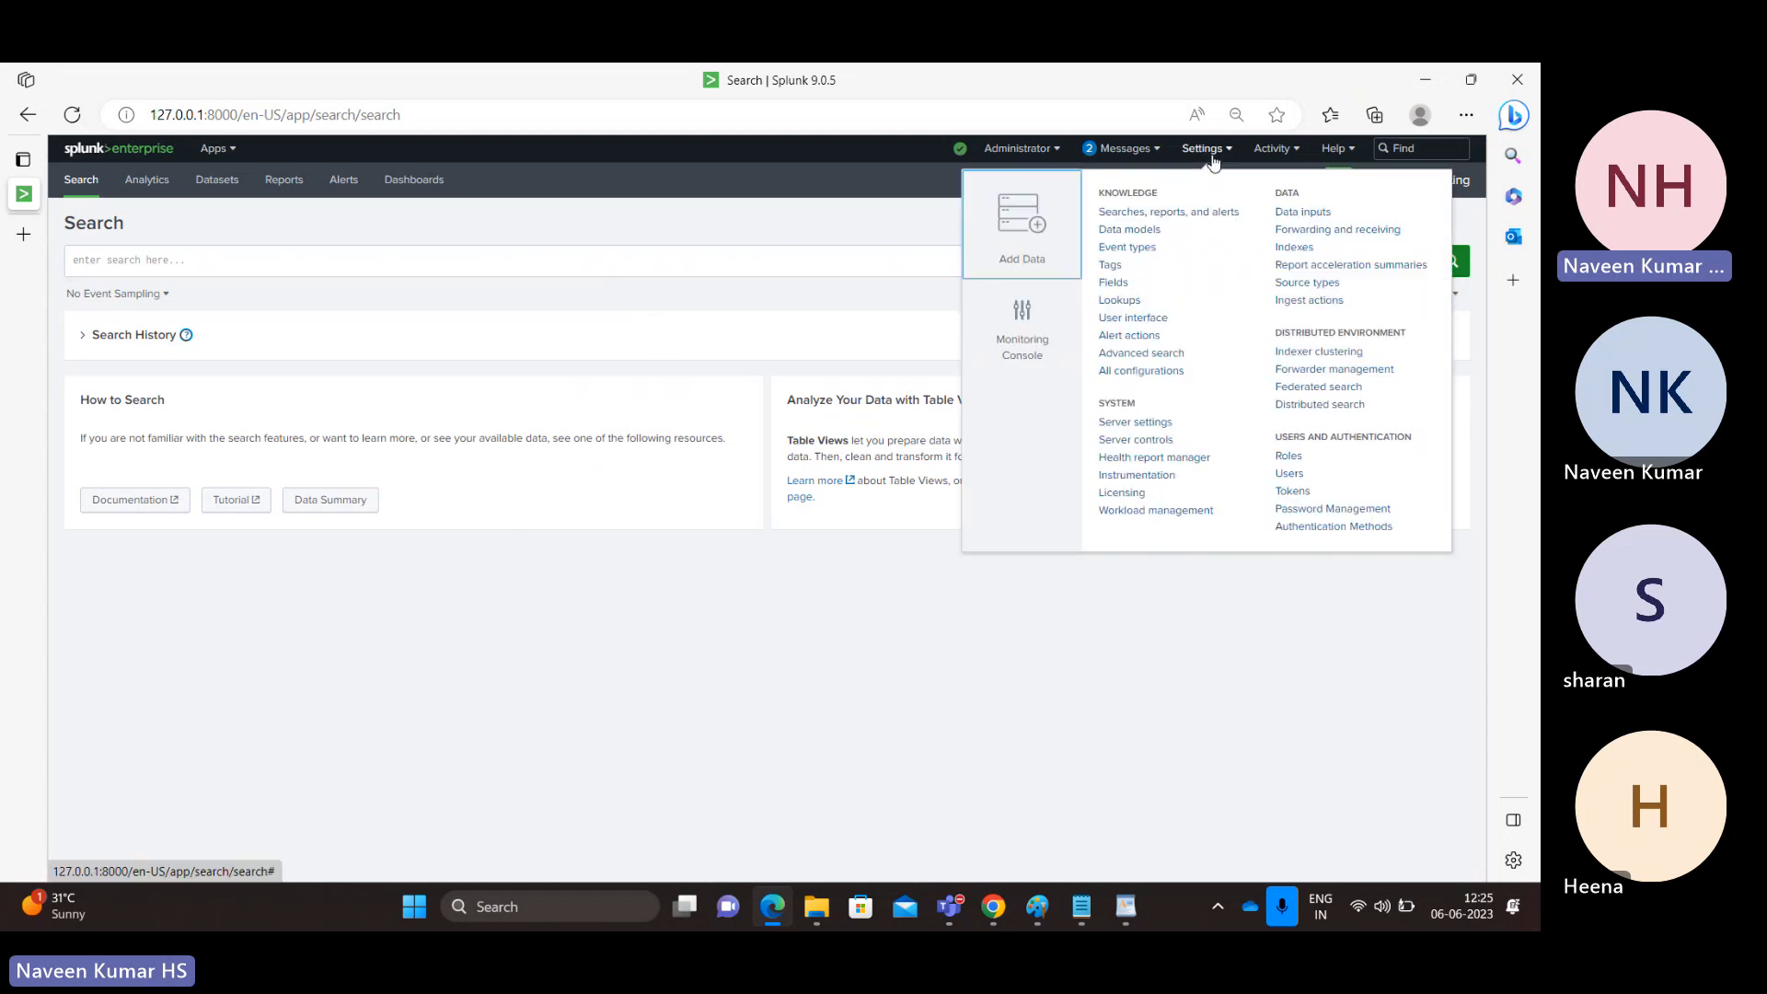
{"action": "left_click", "coordinate": [1010, 247]}
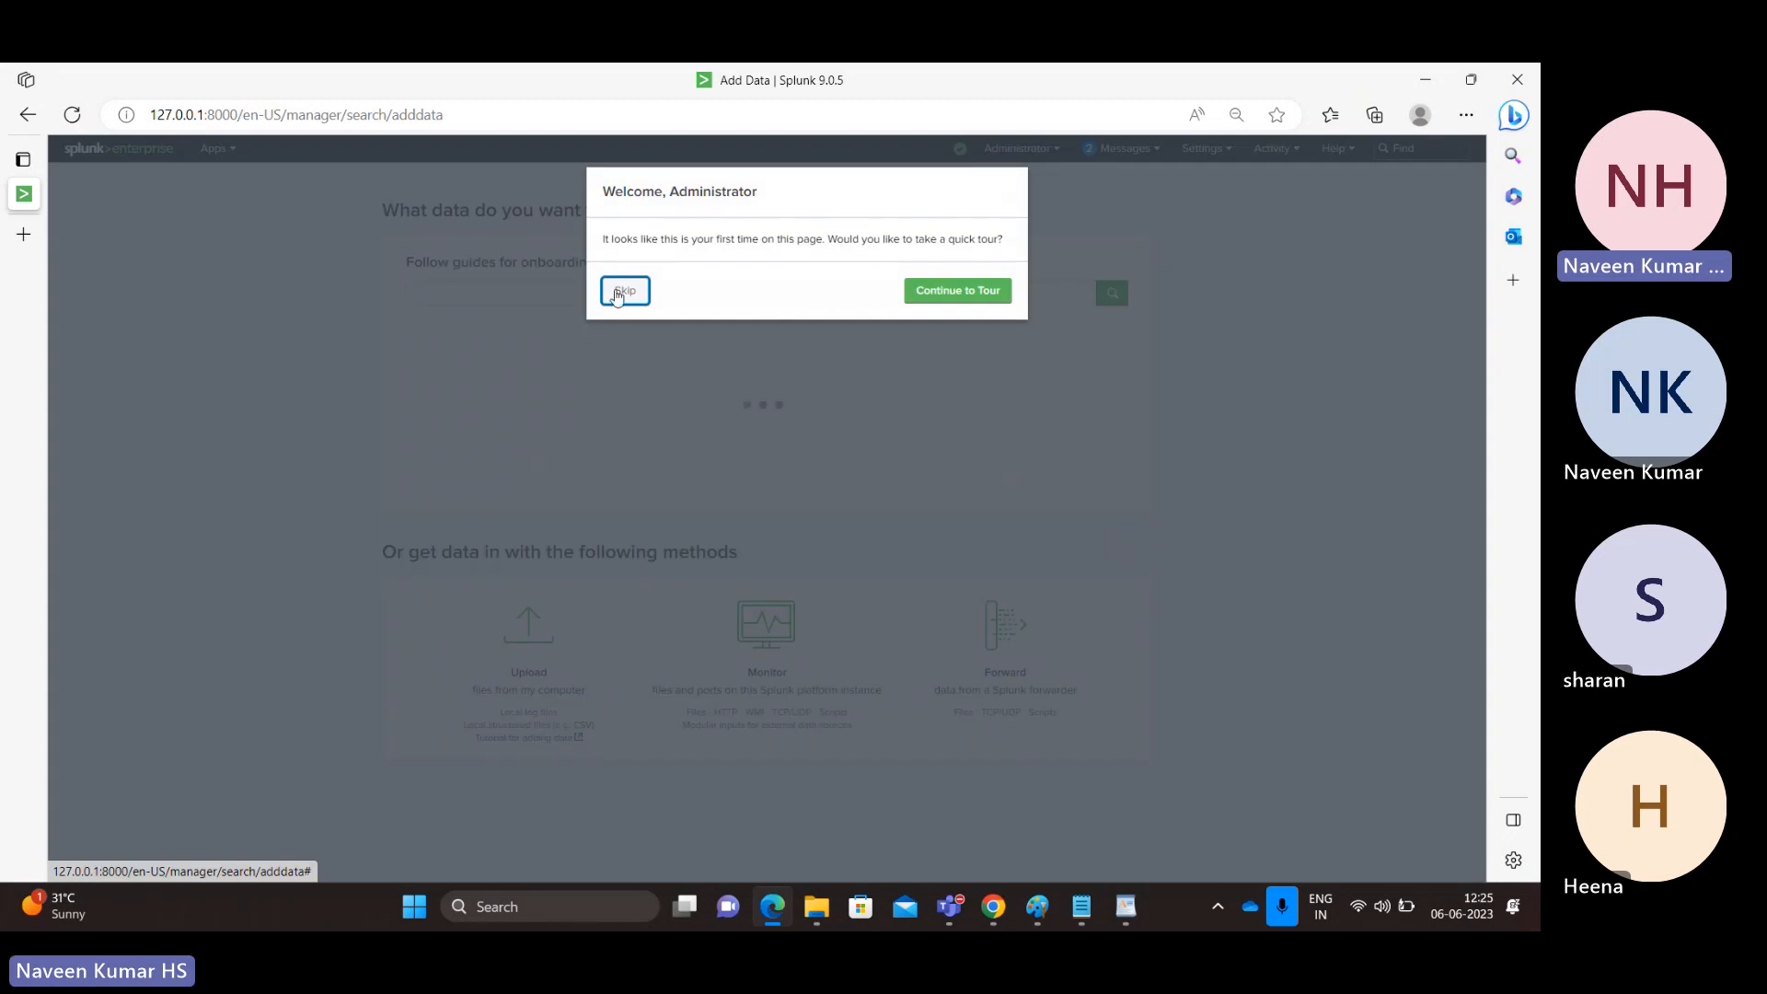
{"action": "left_click", "coordinate": [618, 292]}
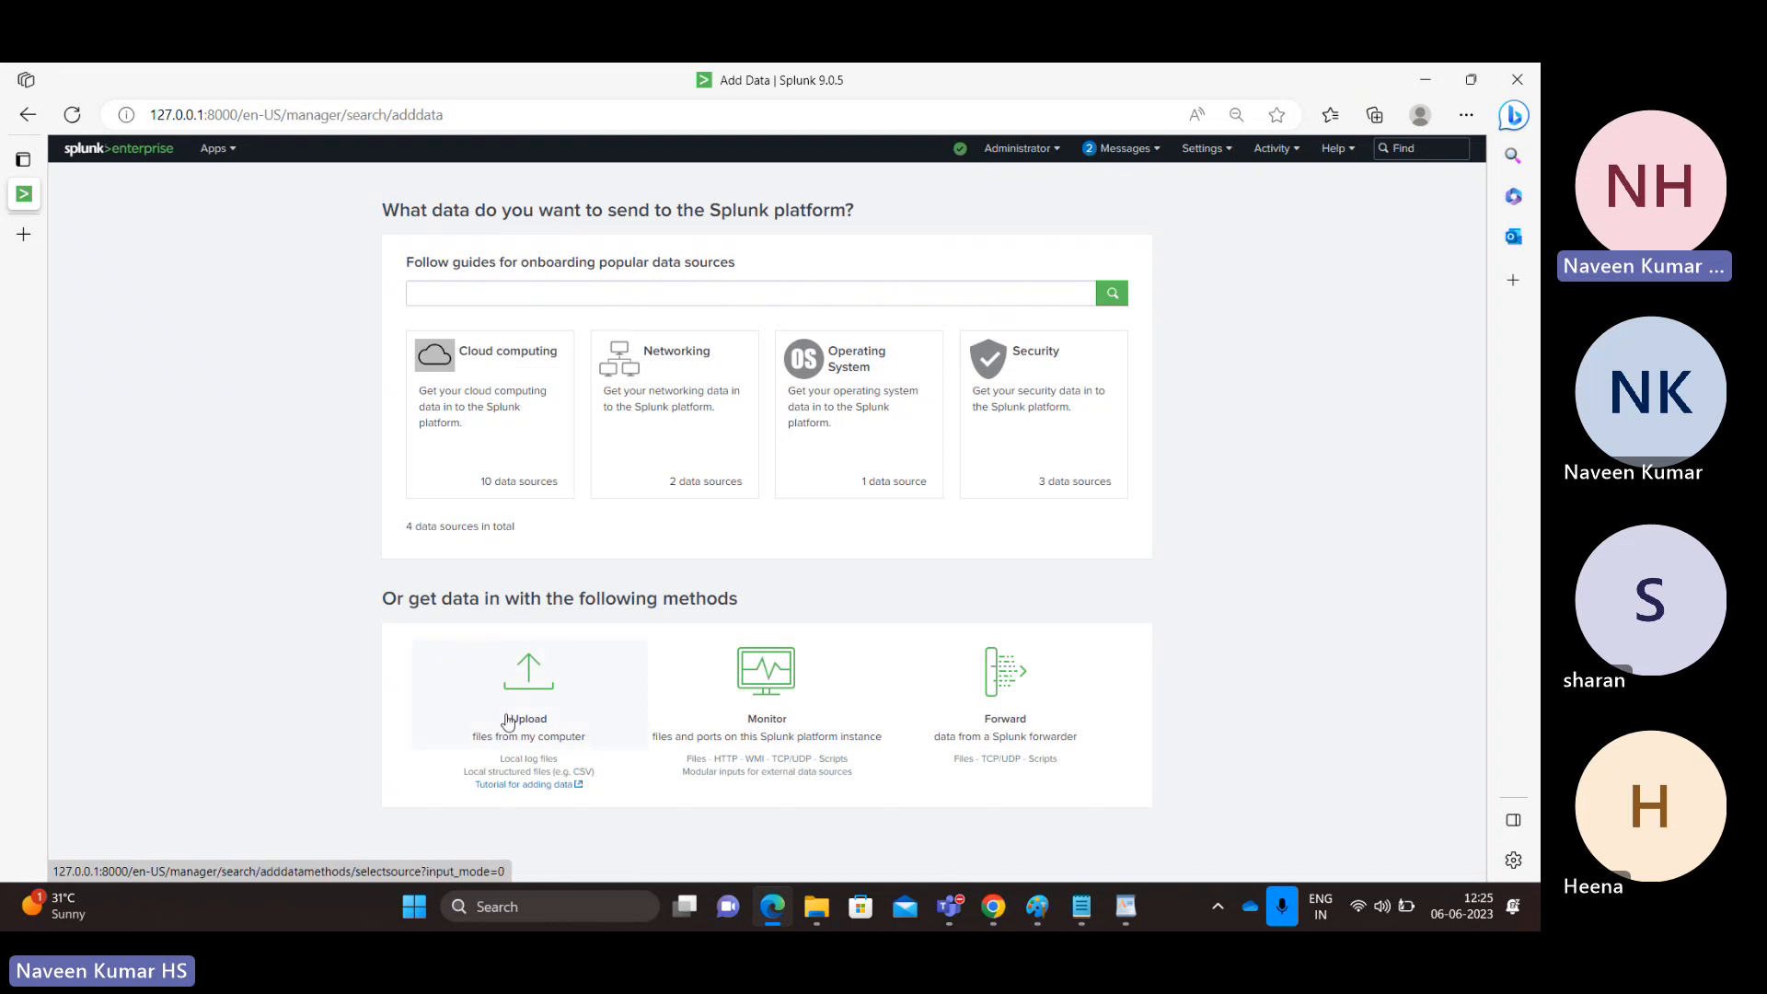
{"action": "key", "text": "alt+Tab"}
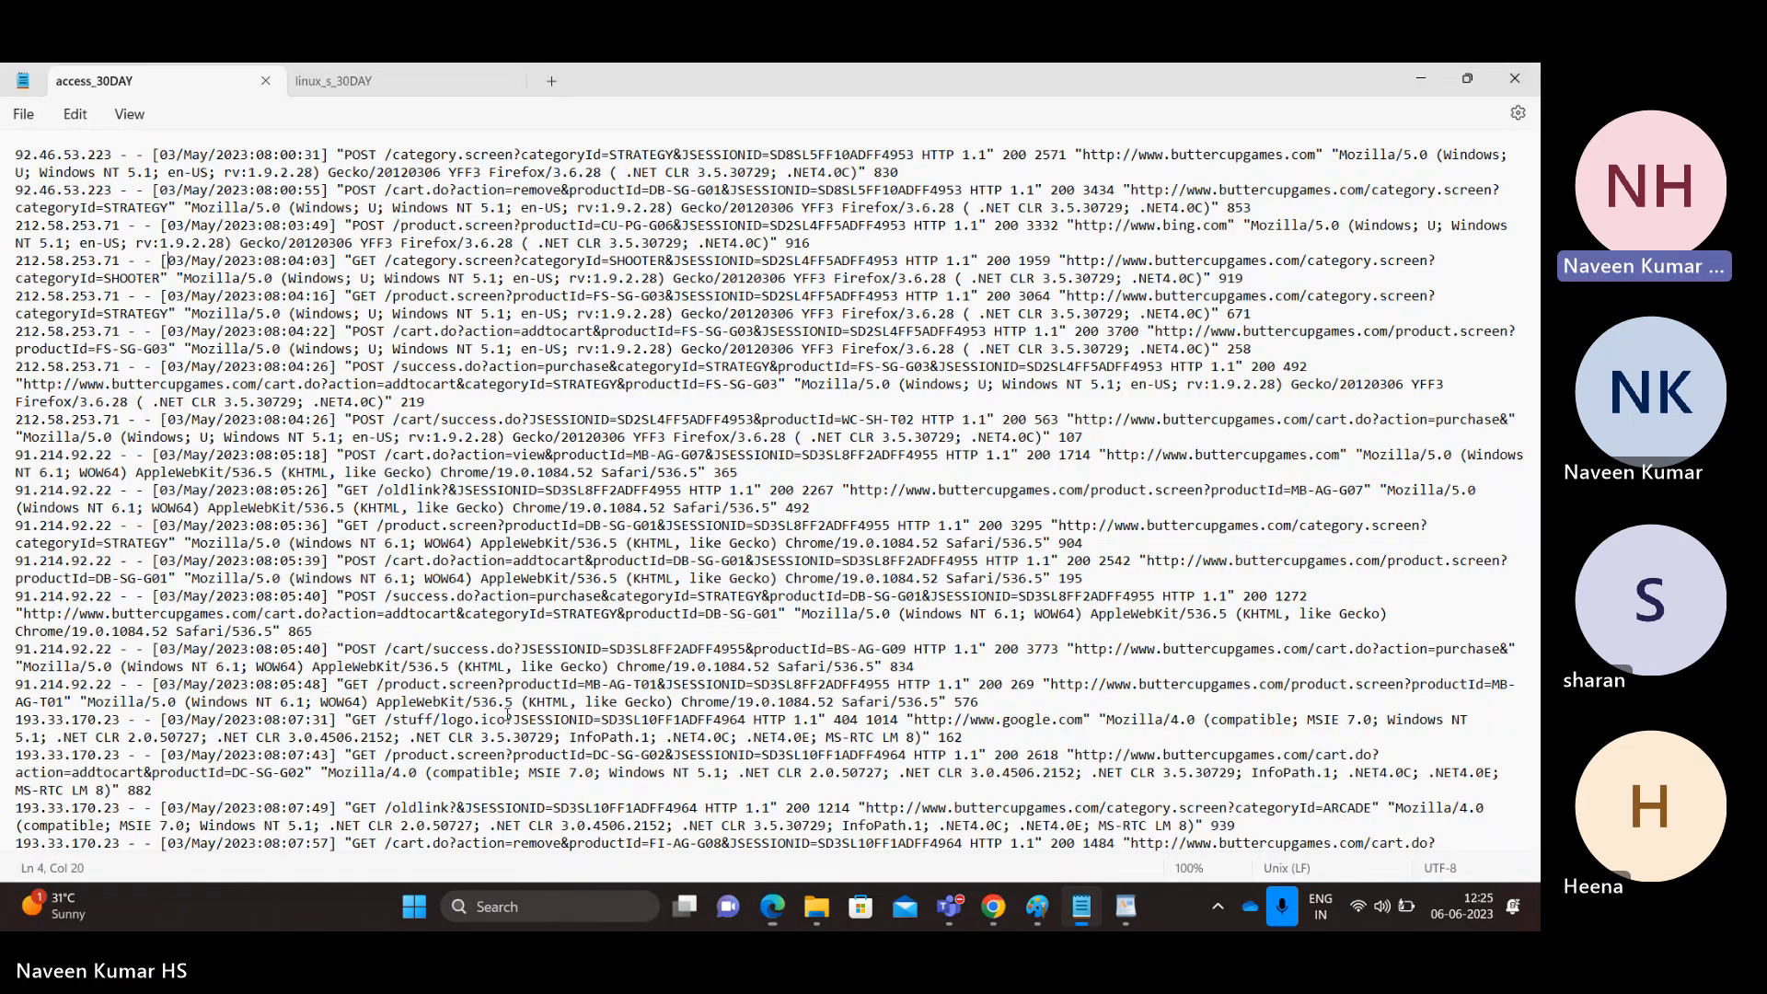
Step: Jump to the final June 2 entries of access_30DAY, then bring up the tmp folder
{"action": "key", "text": "ctrl+a"}
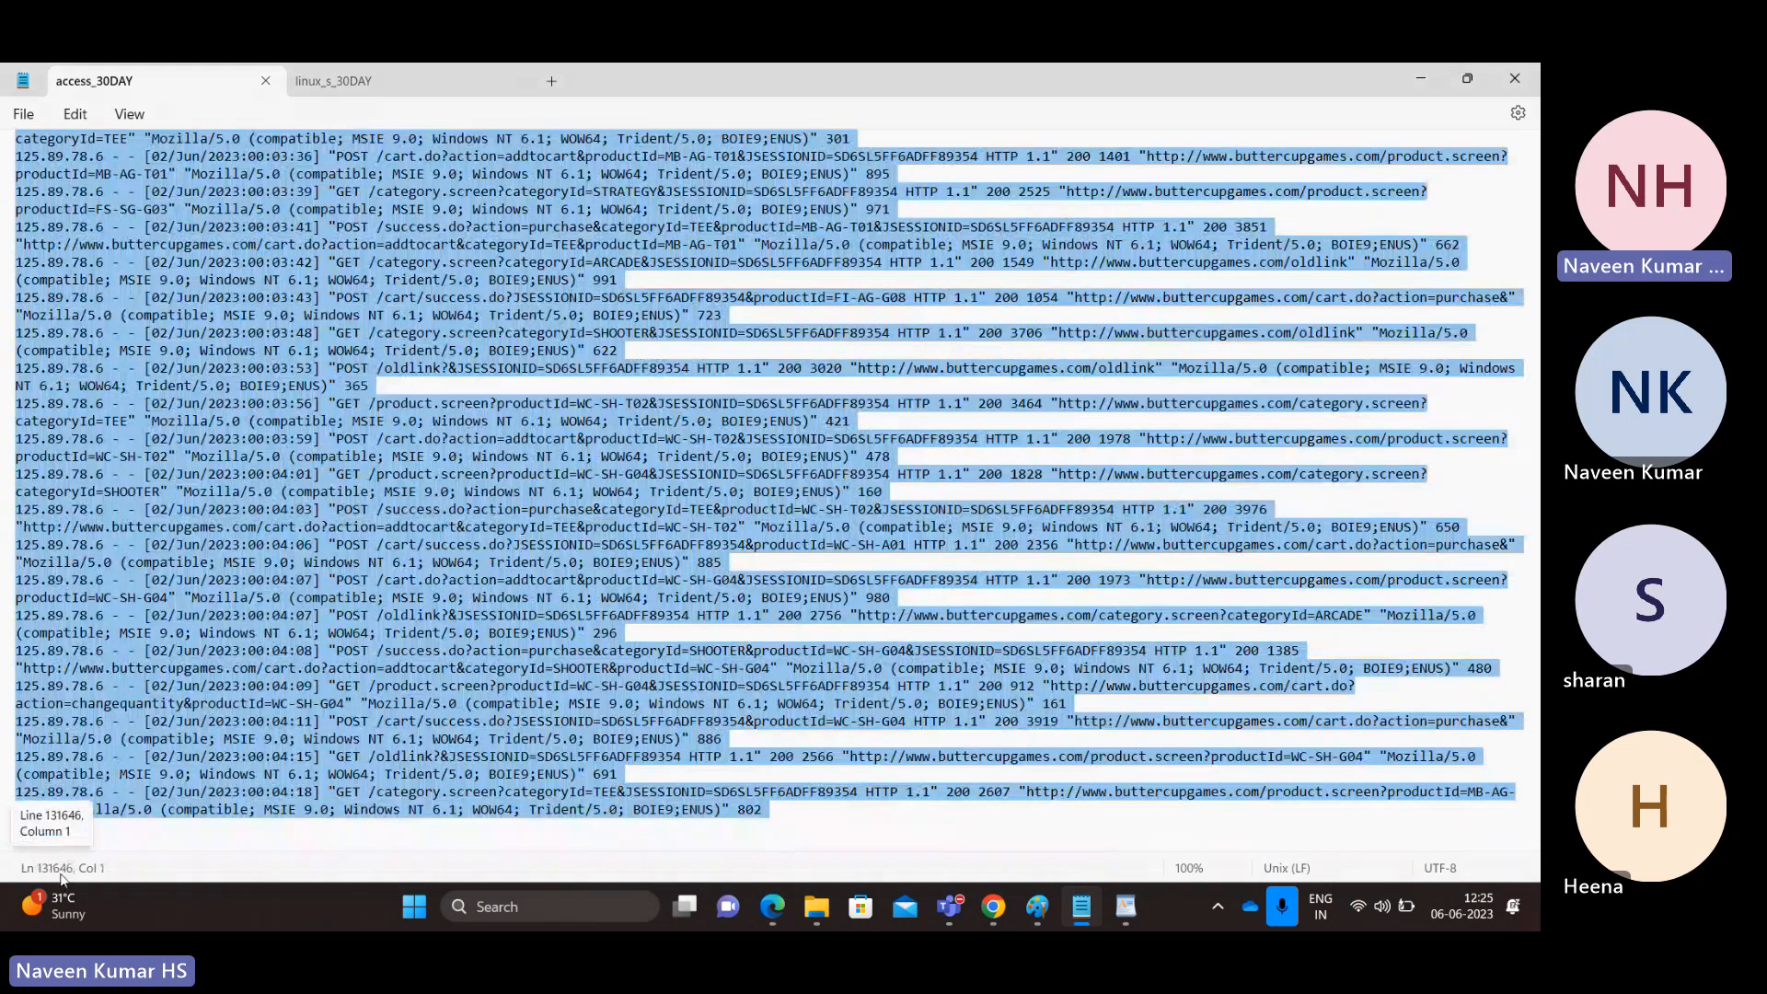
{"action": "left_click", "coordinate": [419, 599]}
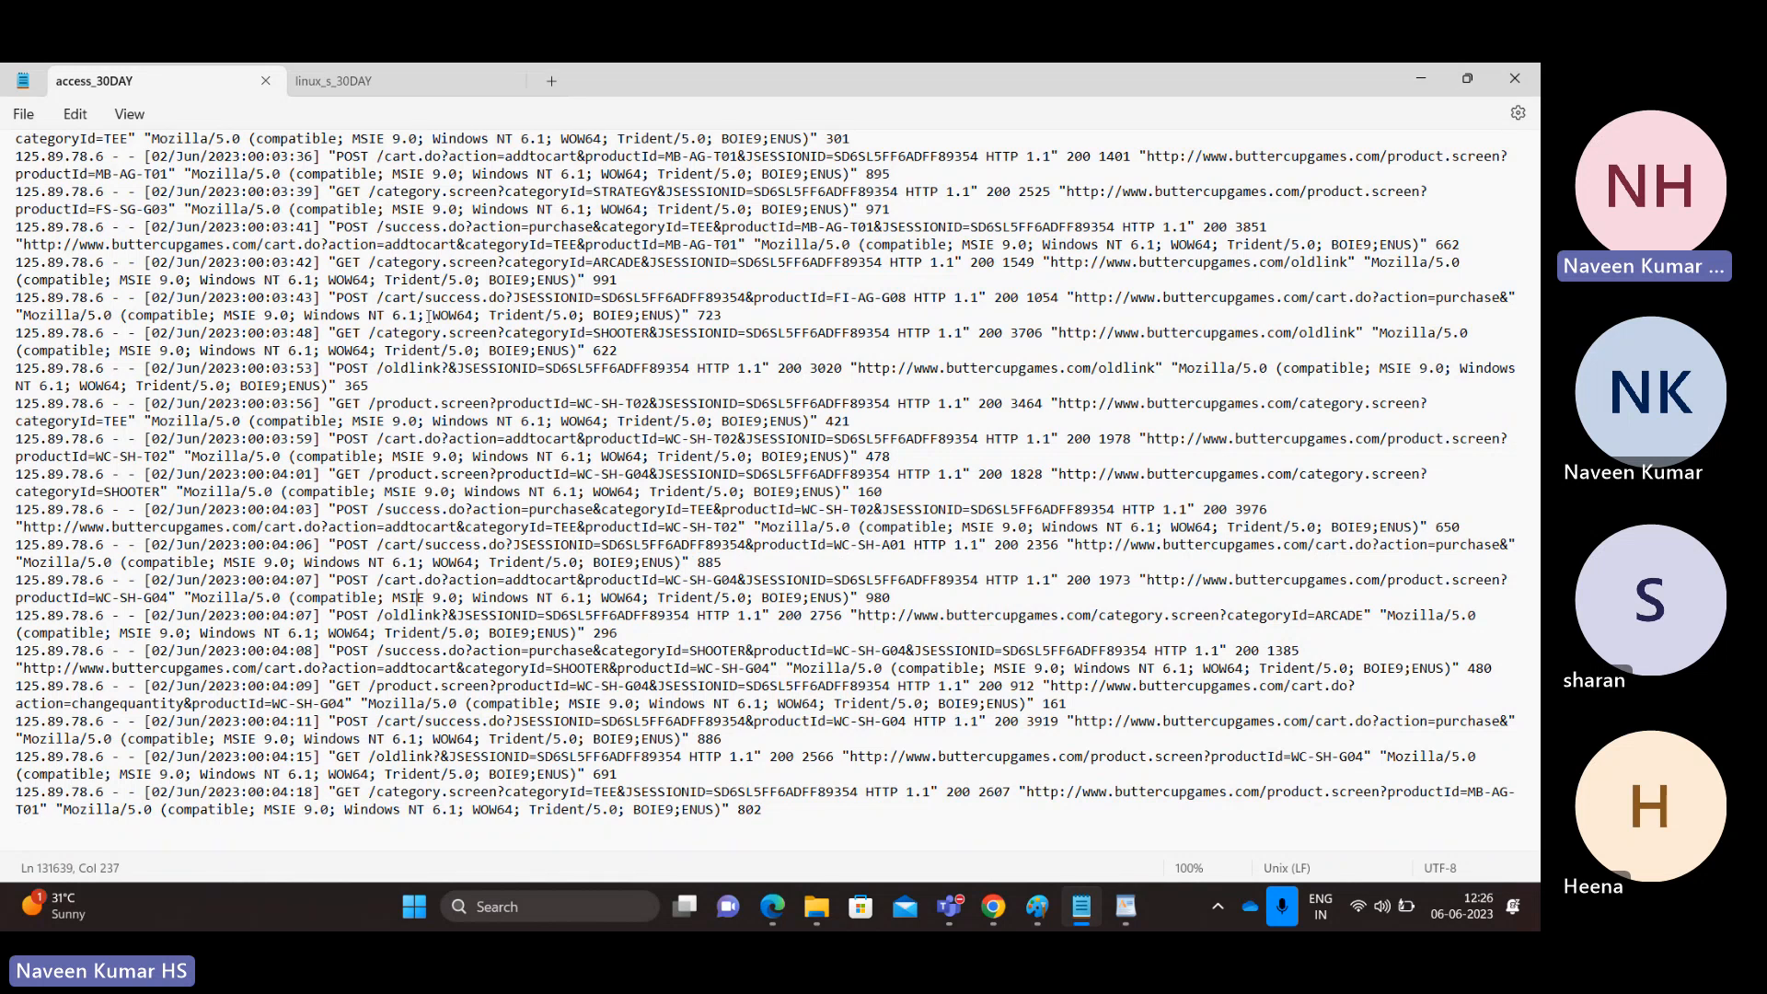
{"action": "key", "text": "alt+Tab"}
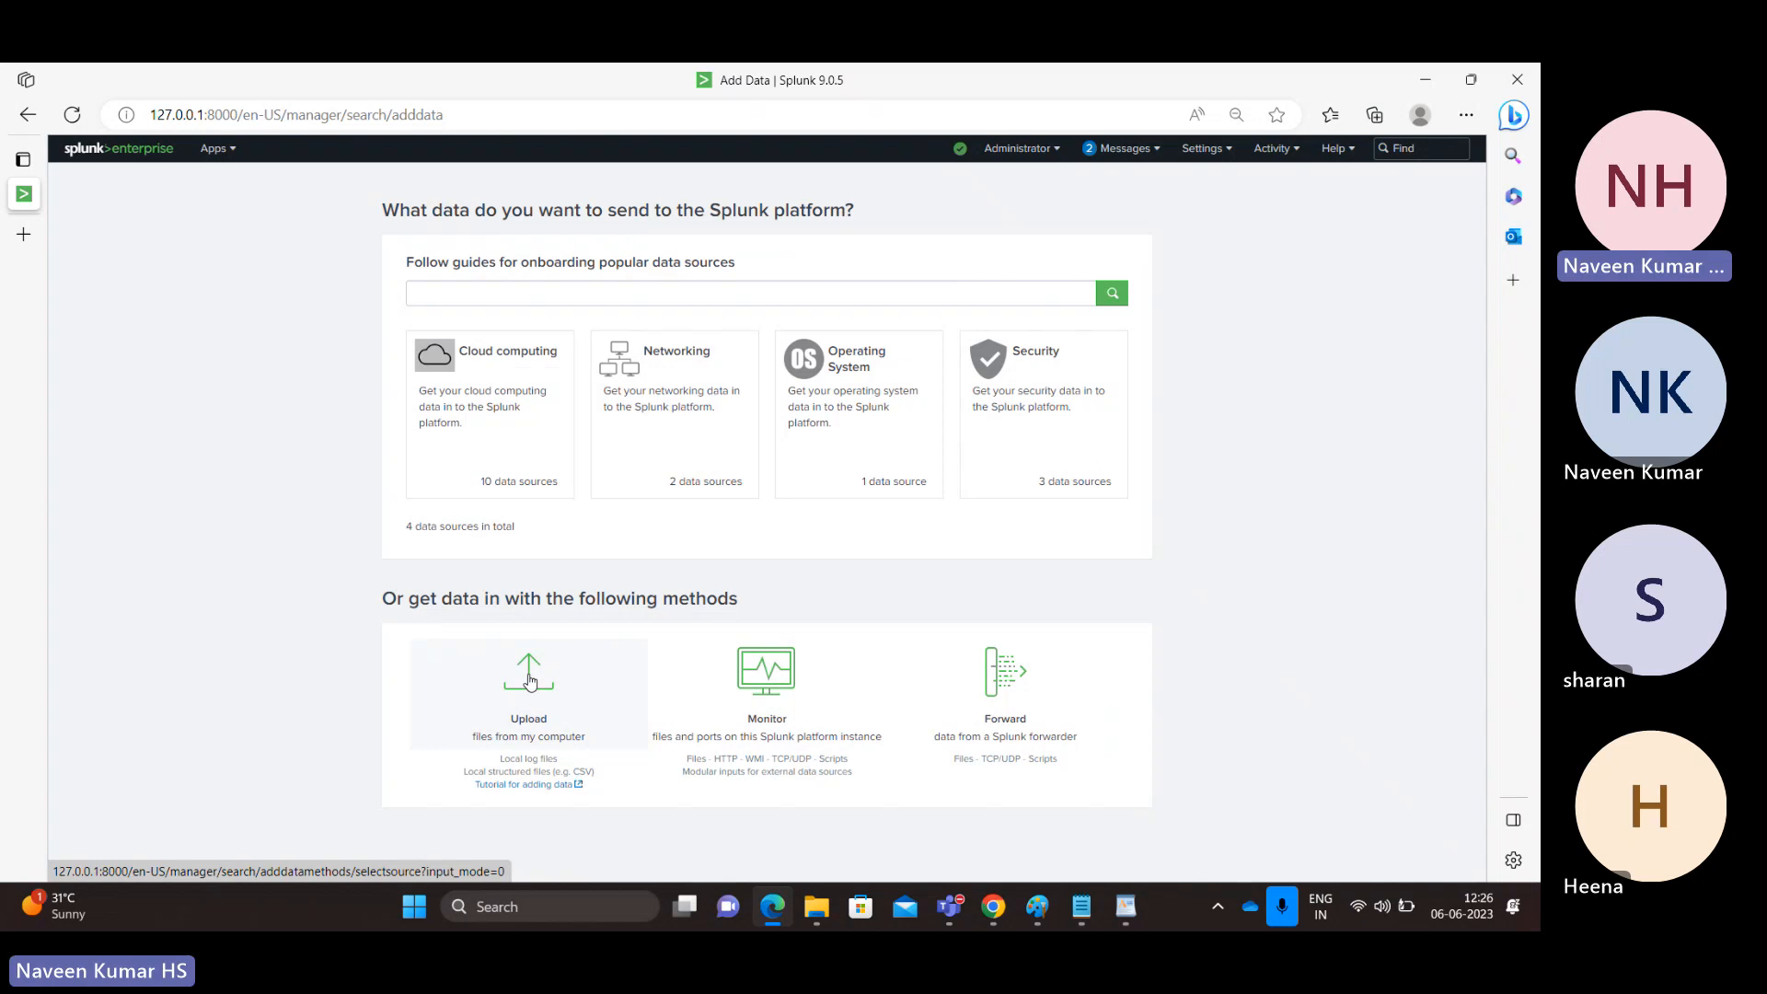
{"action": "key", "text": "alt+Tab"}
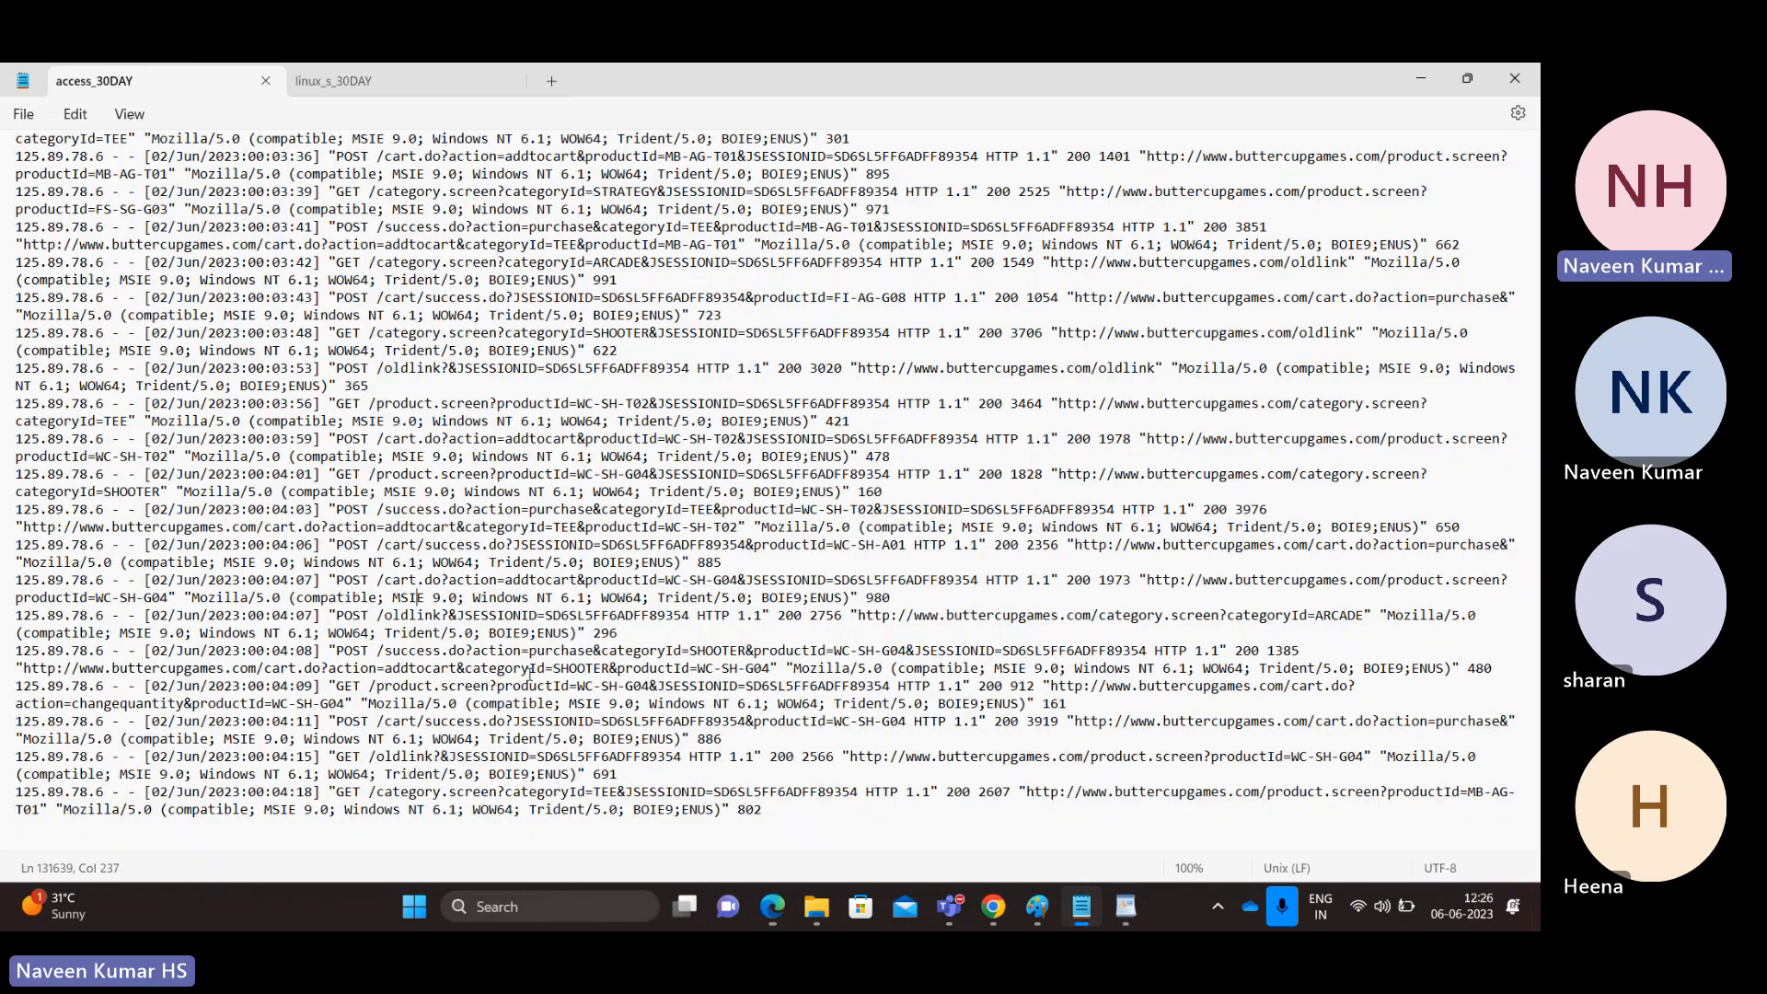
{"action": "key", "text": "alt+Tab"}
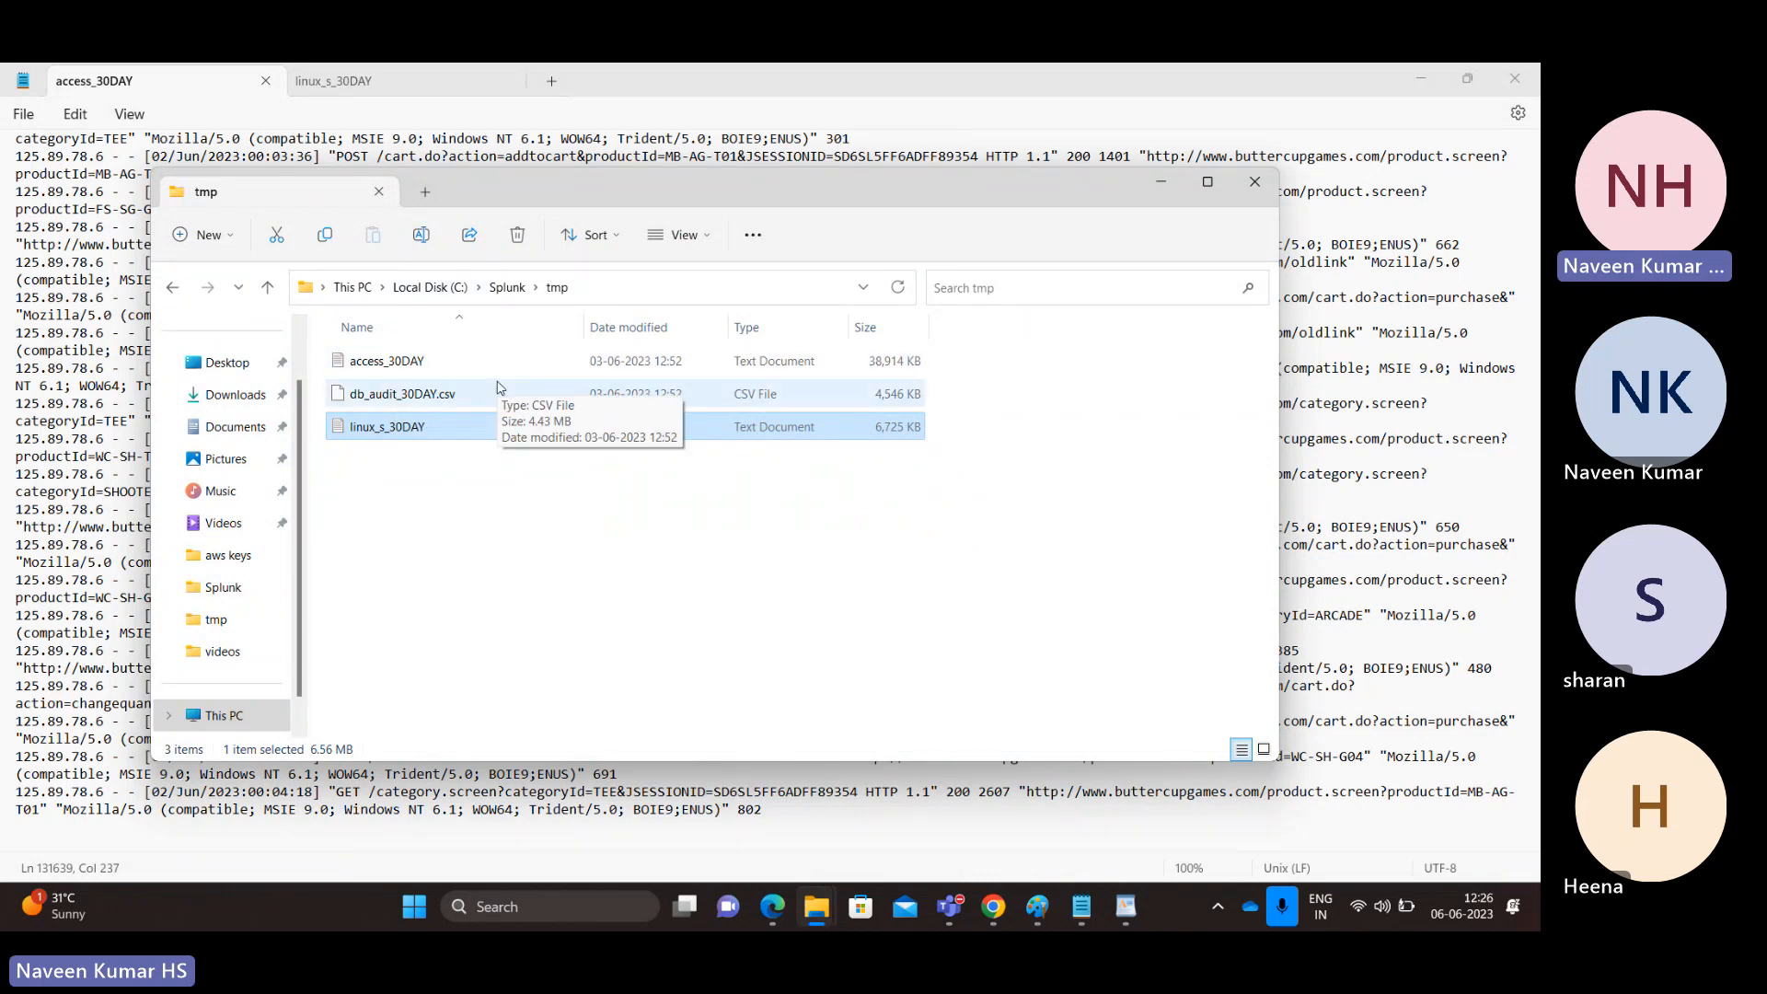
Step: Upload access_30DAY through Add Data and continue to the Set Source Type preview
{"action": "left_click", "coordinate": [380, 367]}
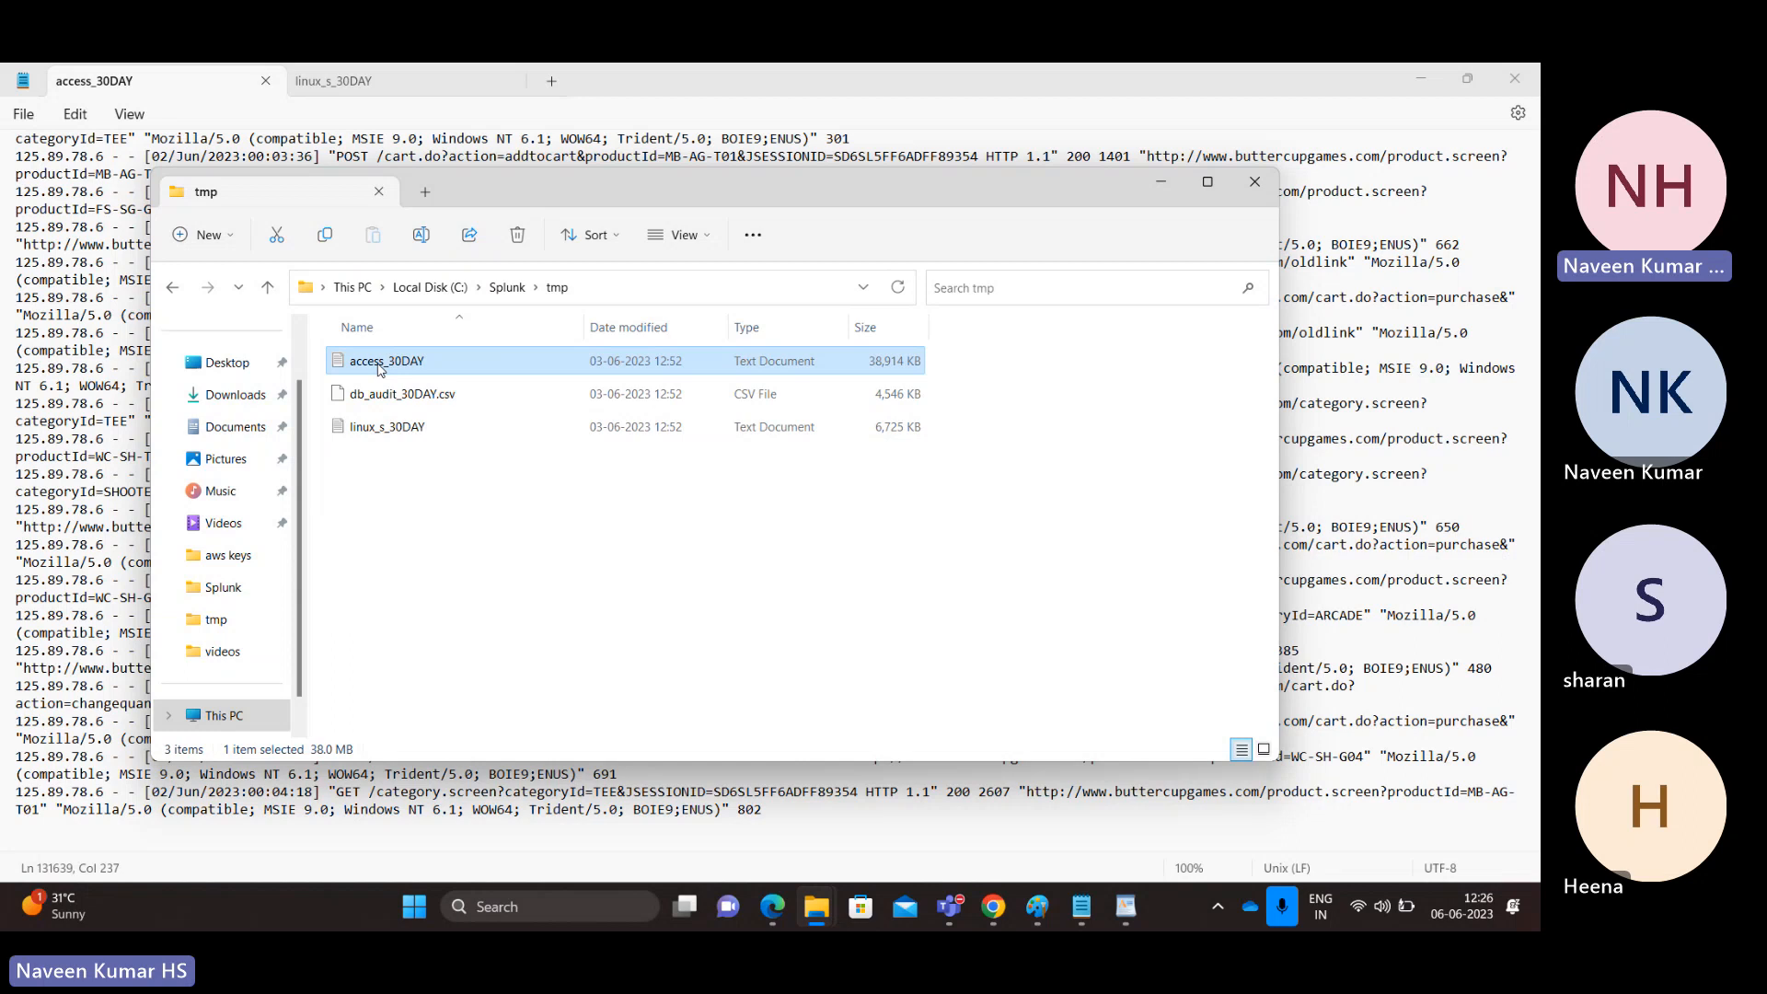
{"action": "key", "text": "alt+Tab"}
{"action": "key", "text": "alt+Tab"}
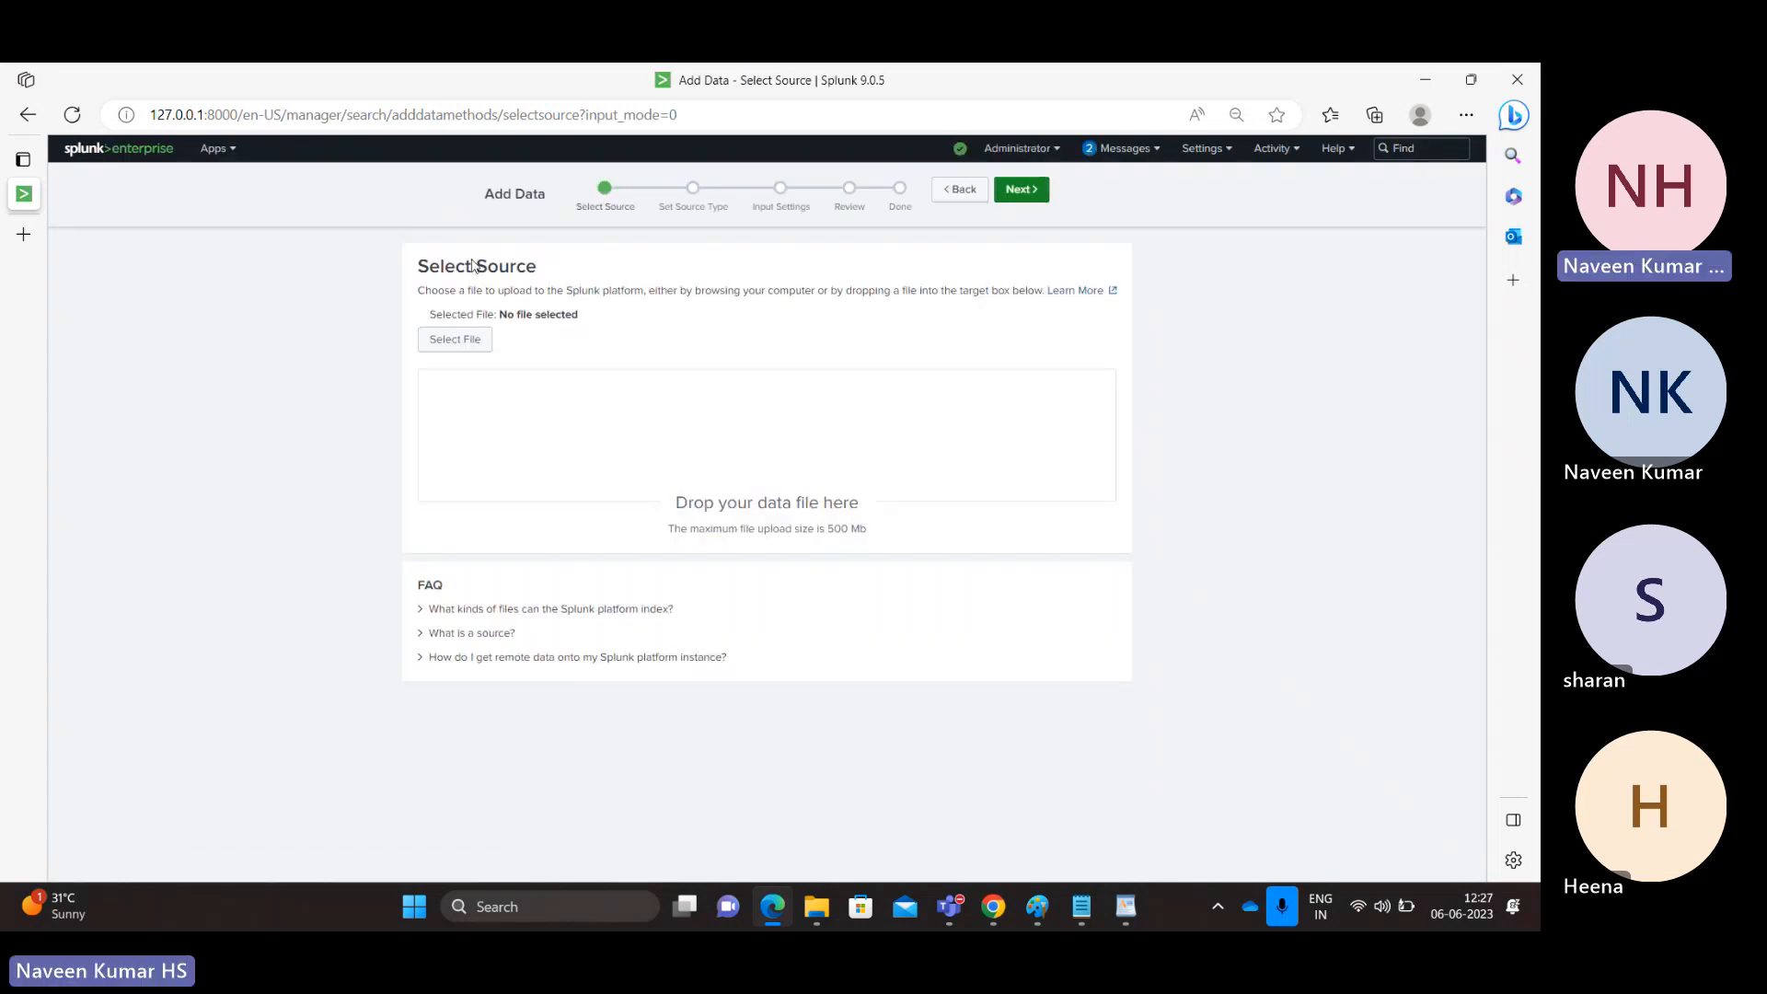
{"action": "left_click", "coordinate": [447, 341]}
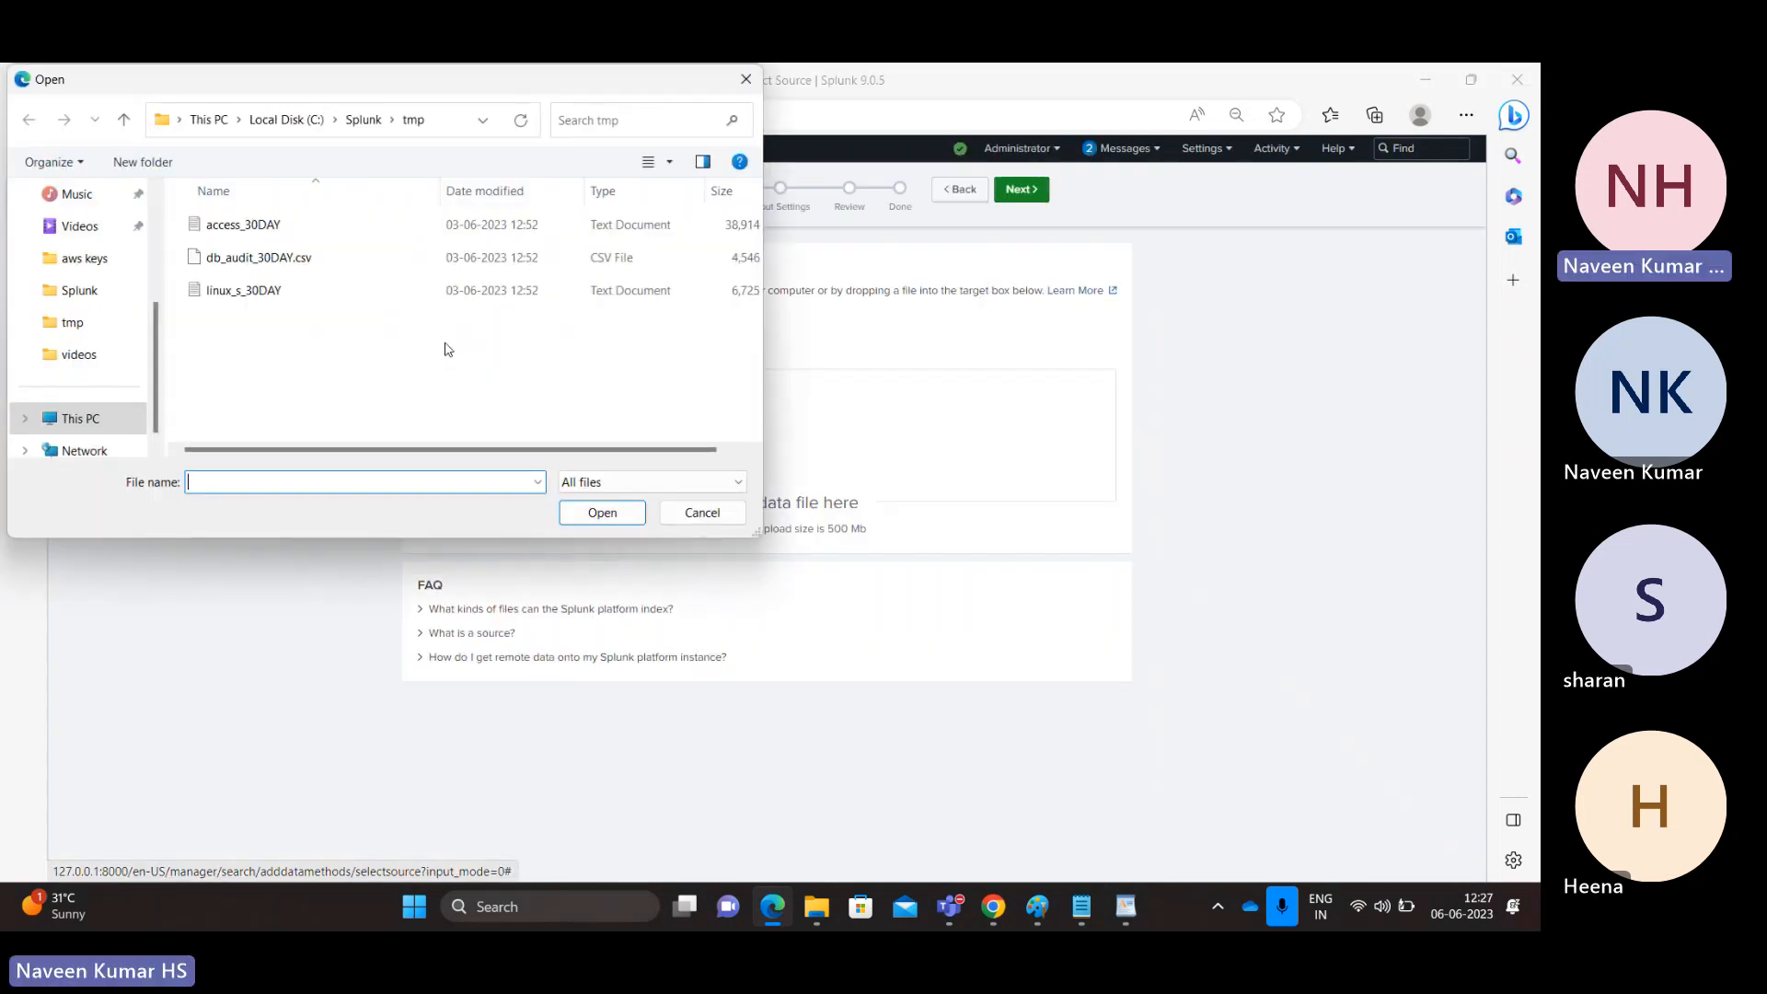
{"action": "double_click", "coordinate": [258, 232]}
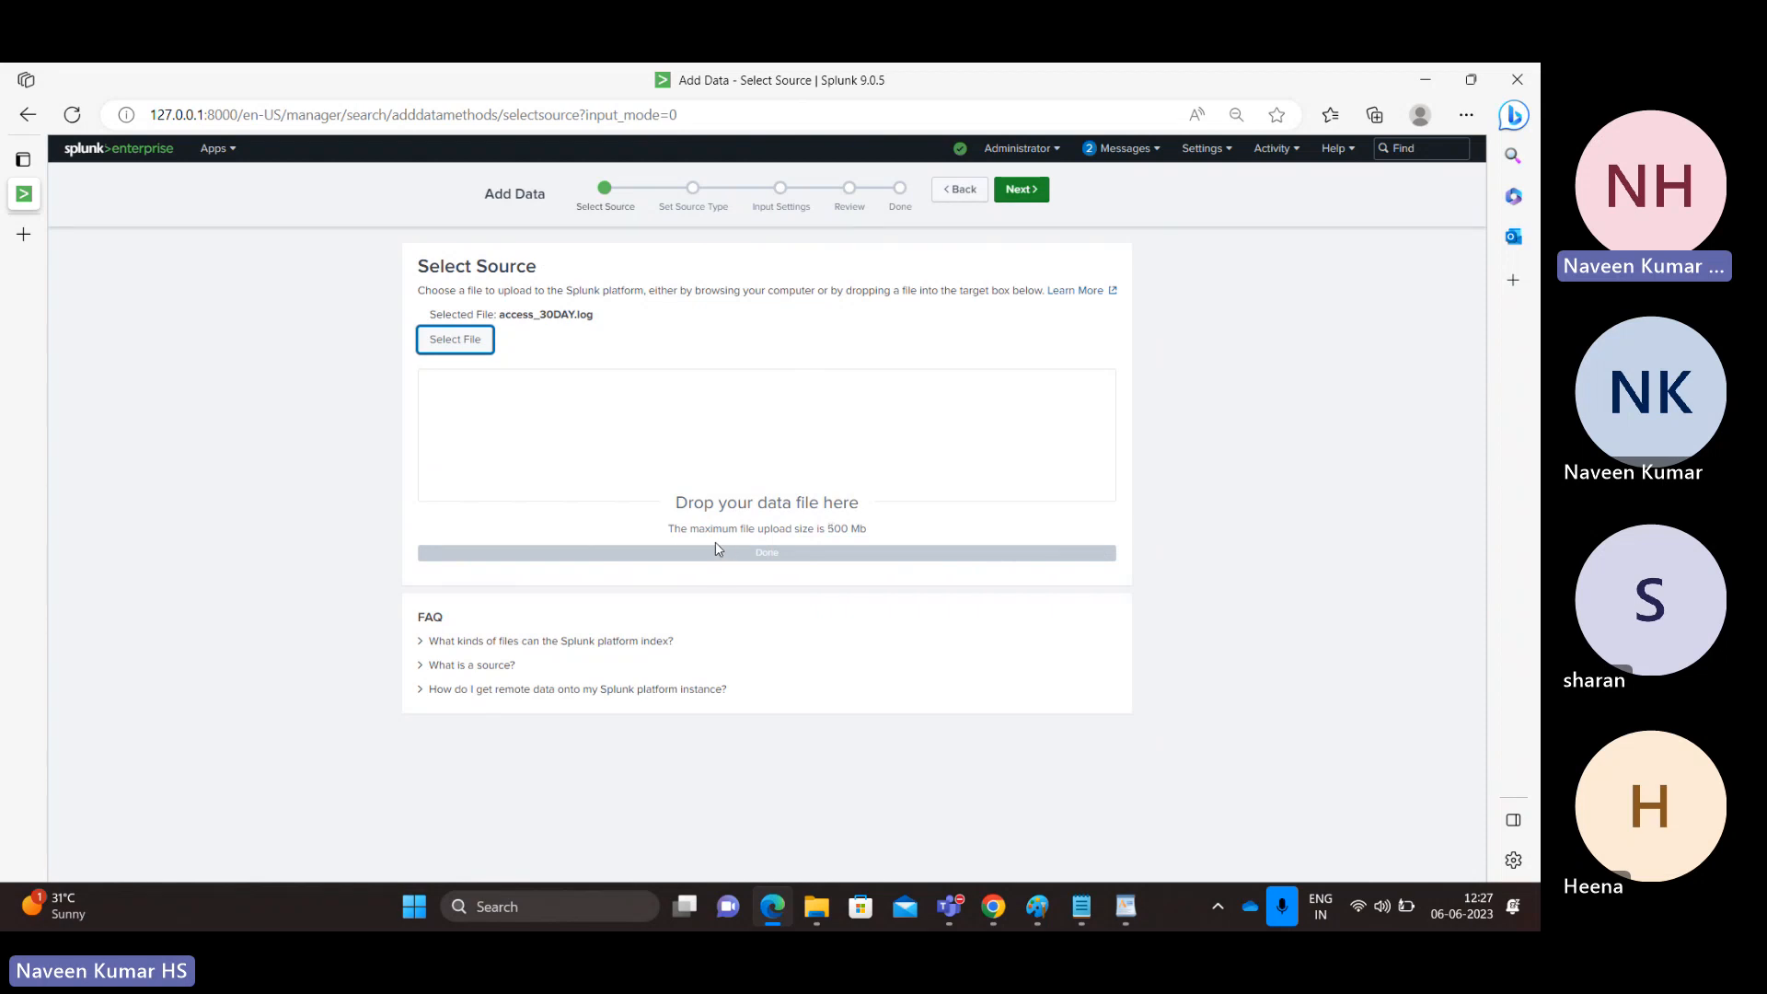
{"action": "left_click", "coordinate": [1022, 190]}
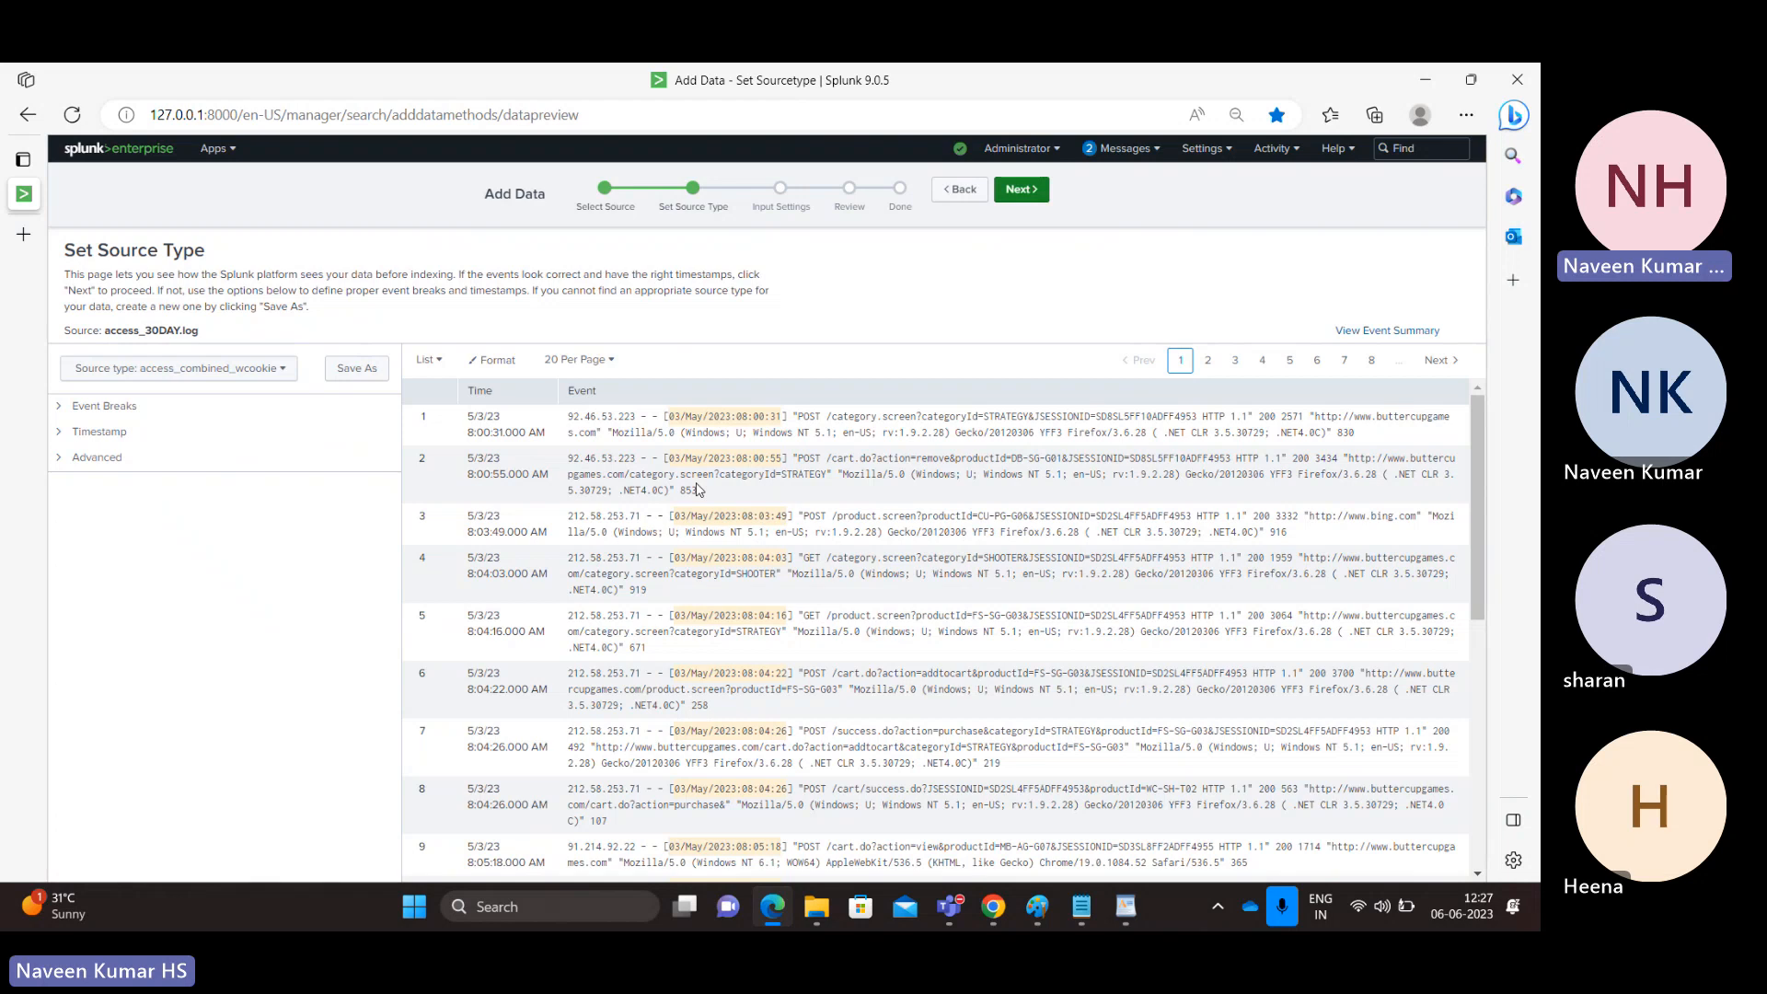
Step: Compare the log's http and Trident tokens with the preview's Event column
{"action": "key", "text": "alt+Tab"}
{"action": "key", "text": "alt+Tab"}
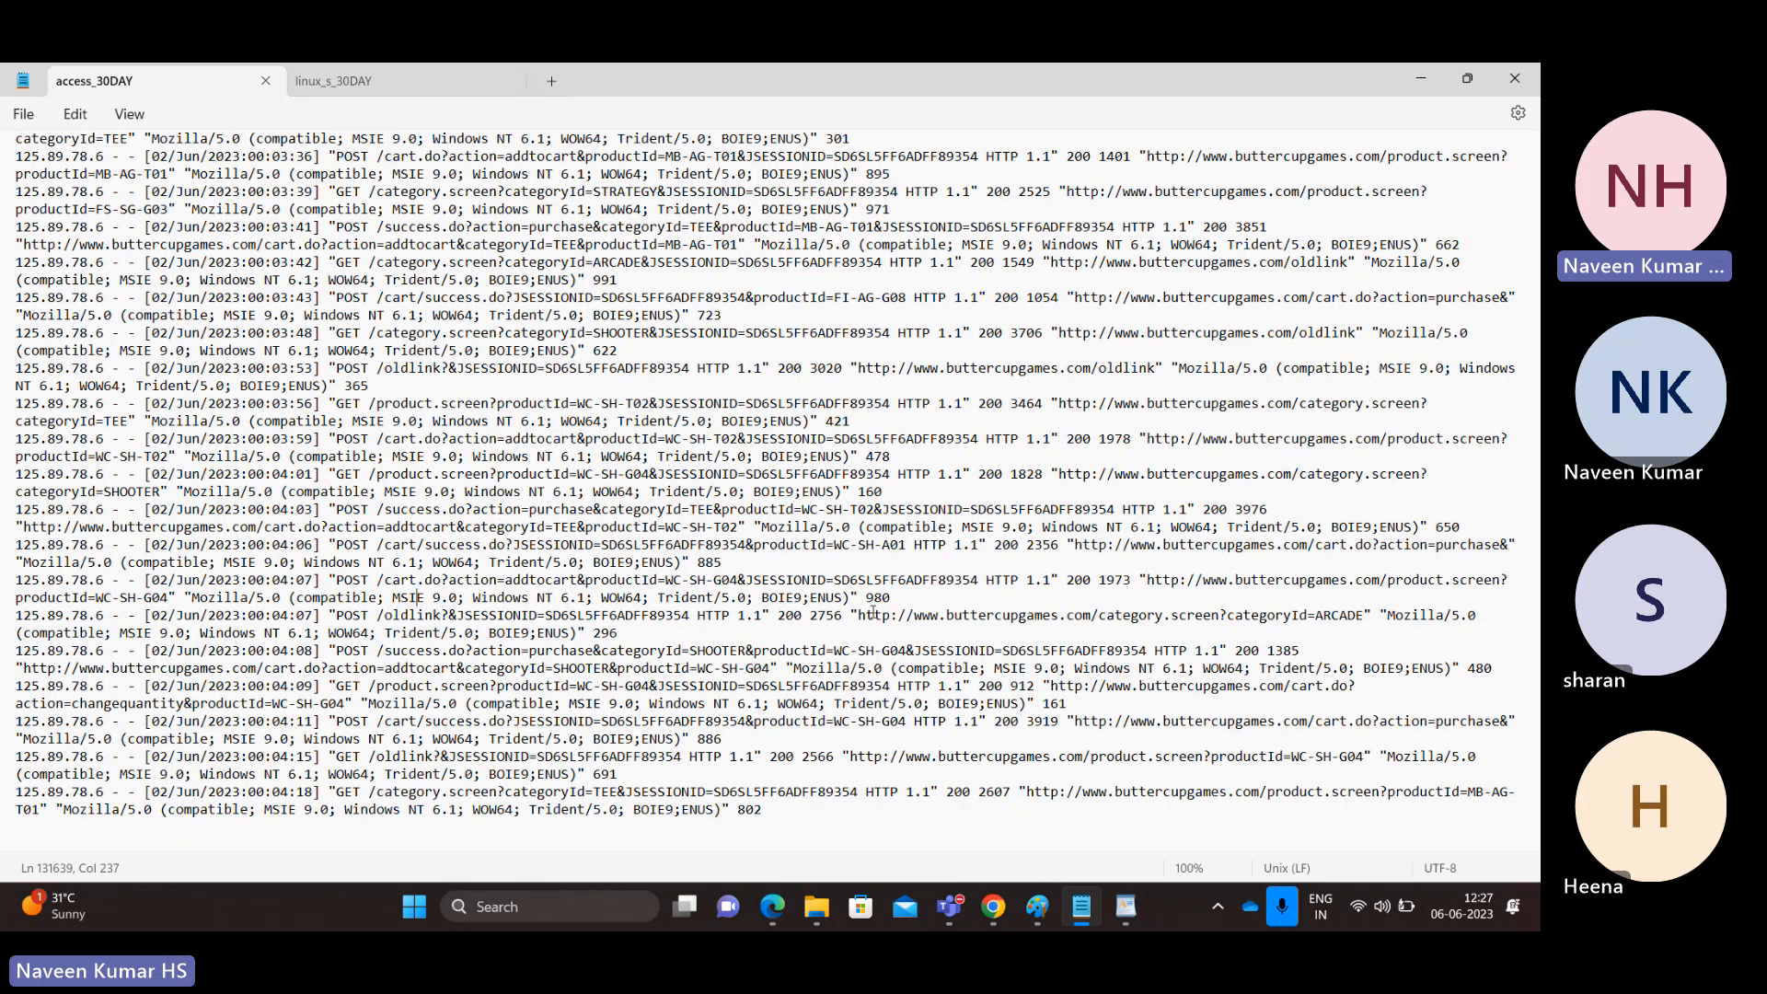
{"action": "double_click", "coordinate": [875, 615]}
{"action": "double_click", "coordinate": [671, 458]}
{"action": "key", "text": "alt+Tab"}
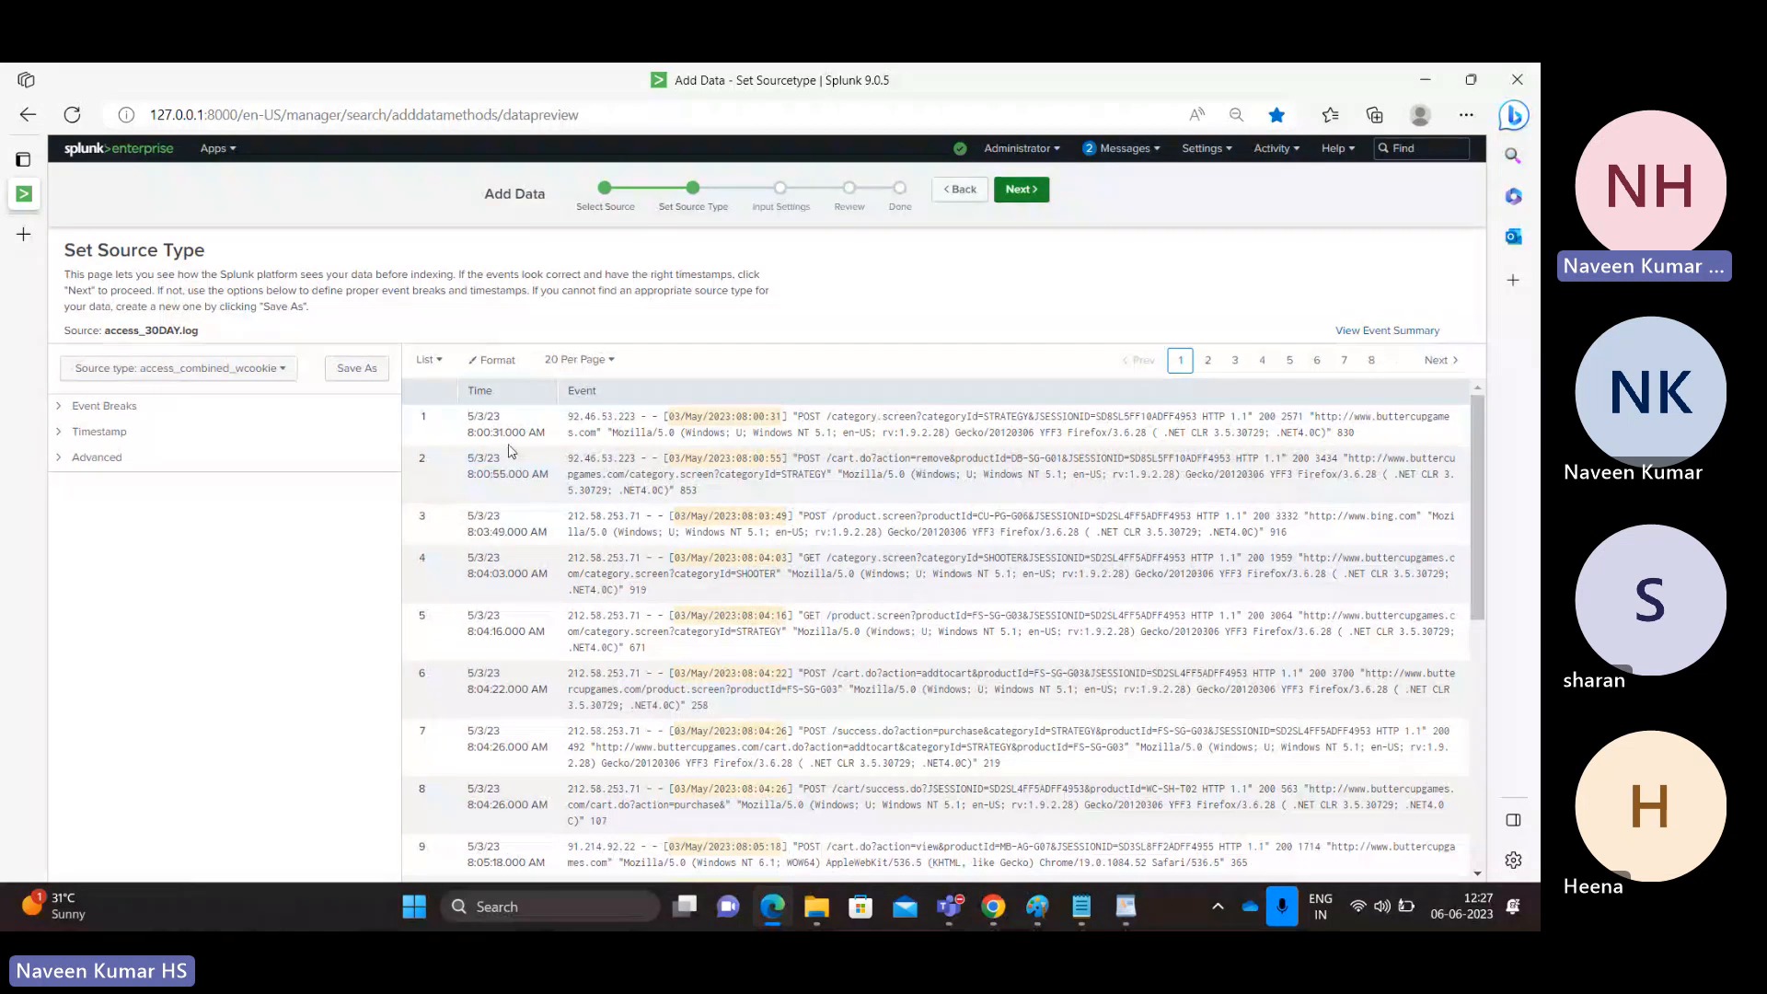
{"action": "key", "text": "alt+Tab"}
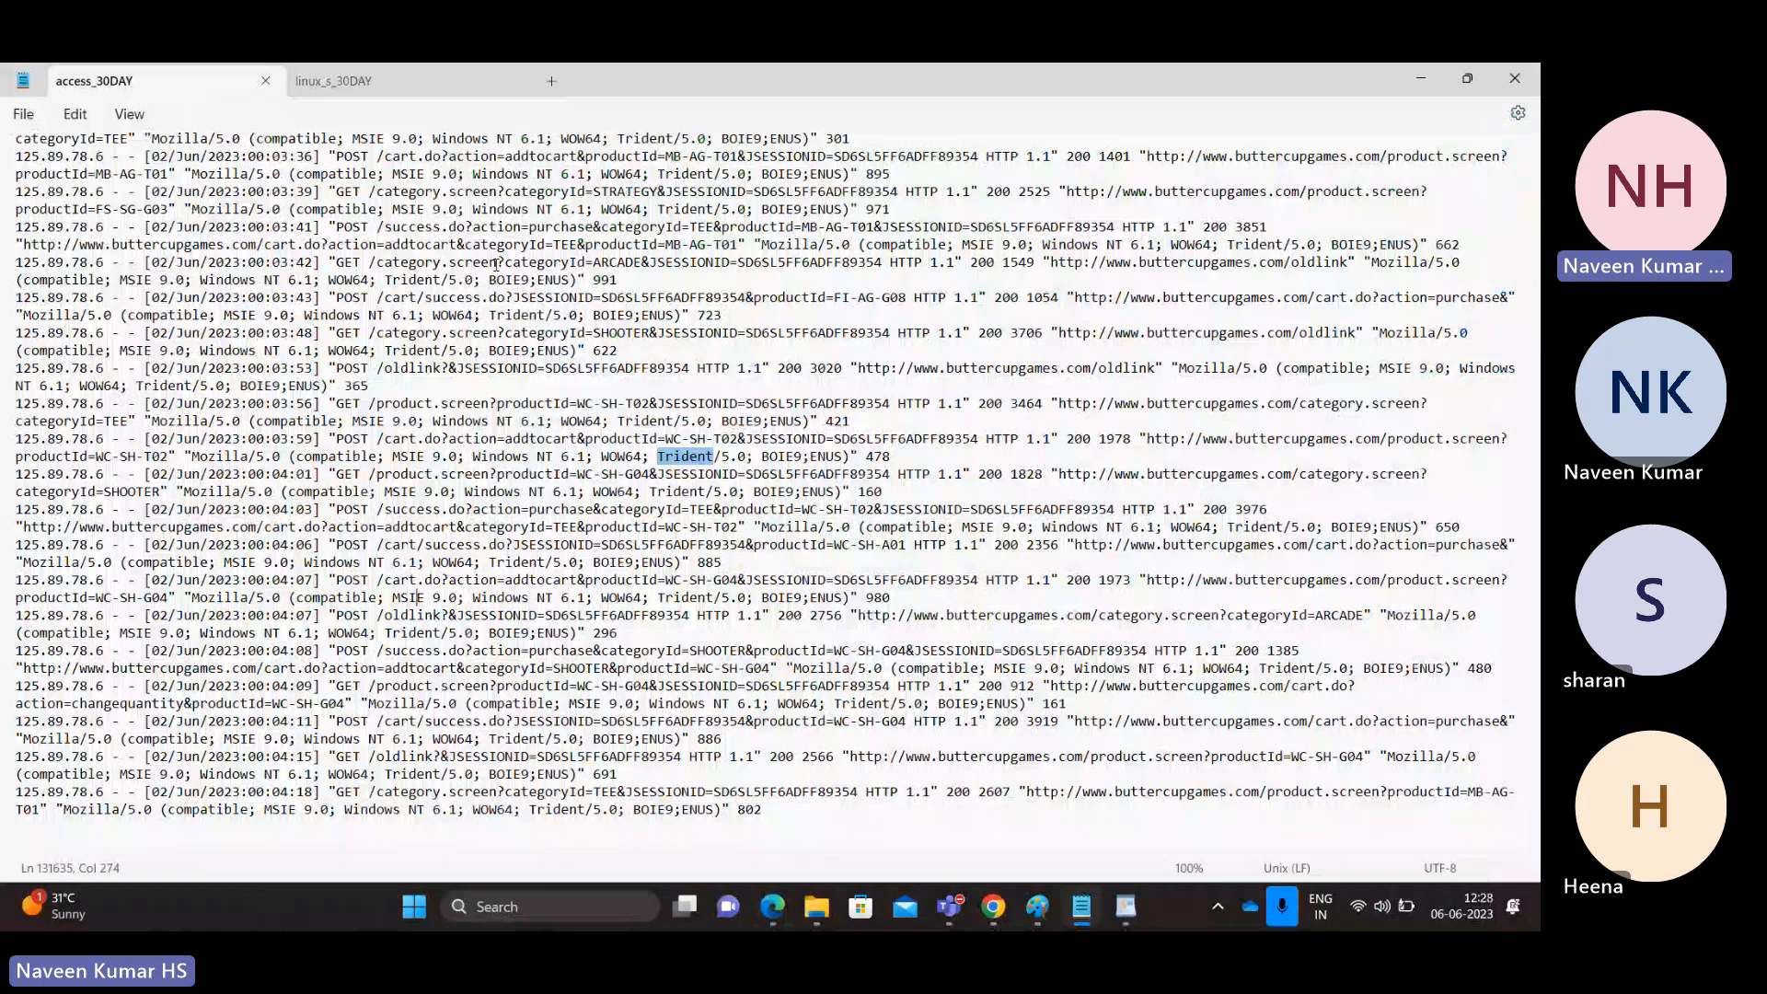
{"action": "key", "text": "alt+Tab"}
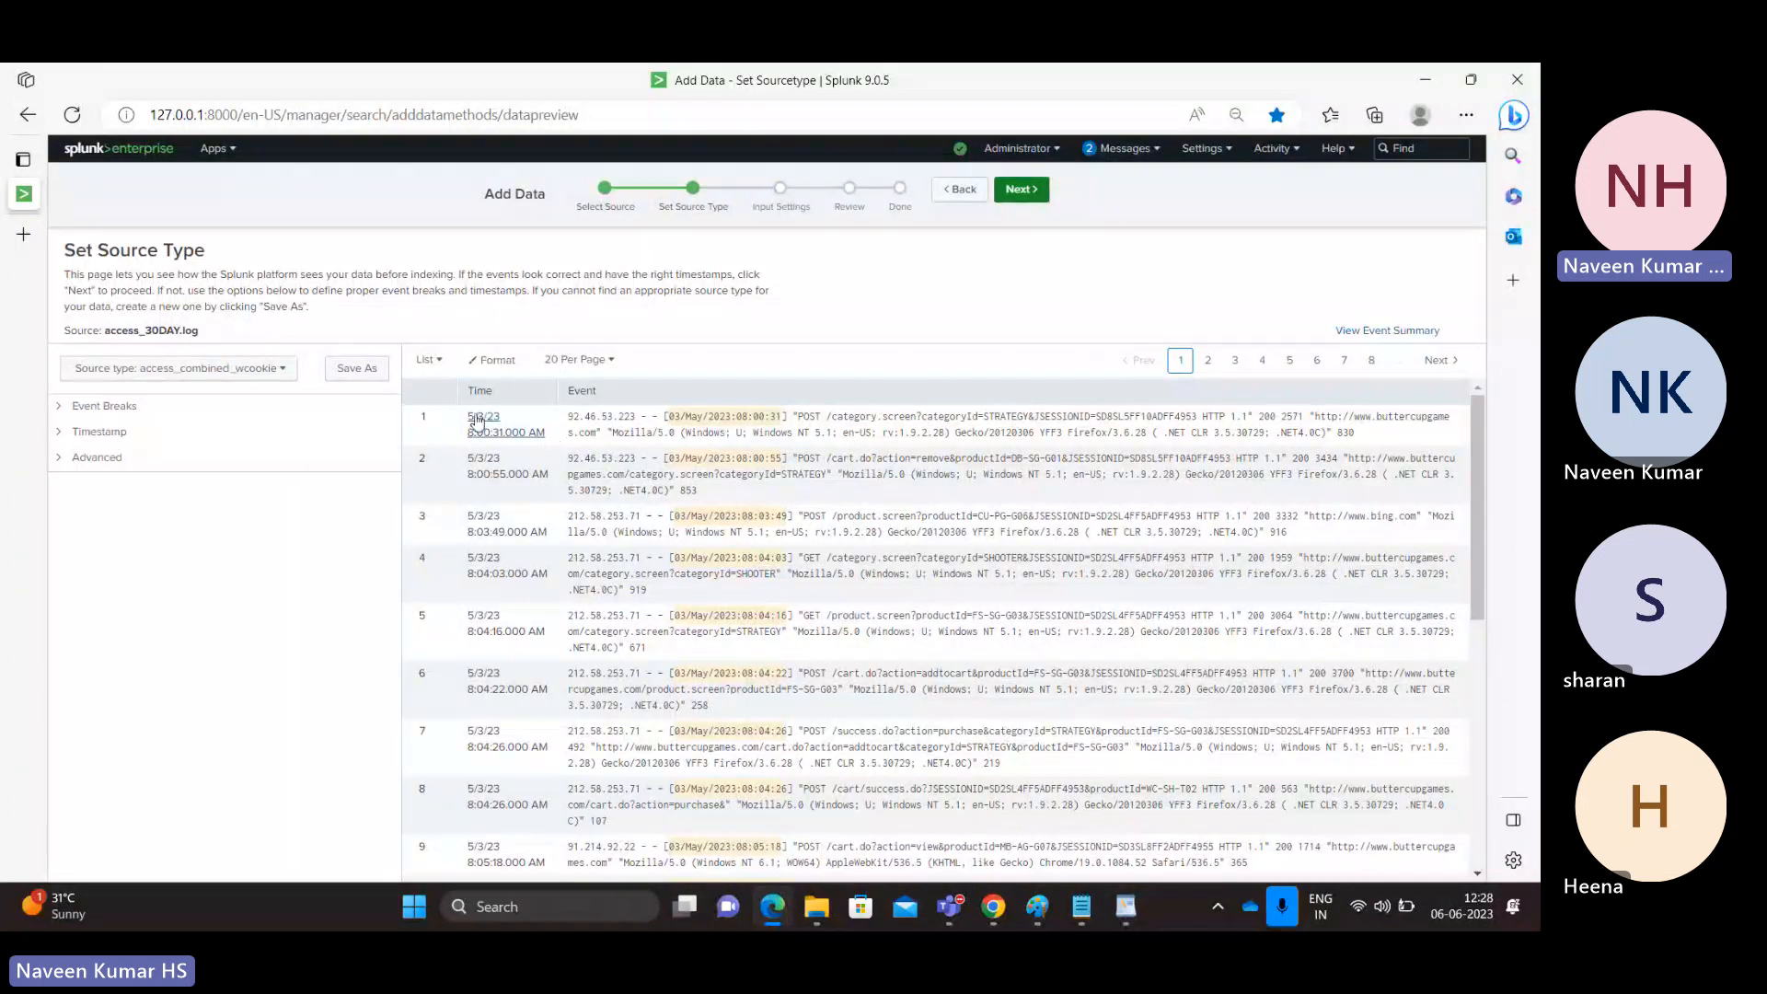
{"action": "double_click", "coordinate": [586, 392]}
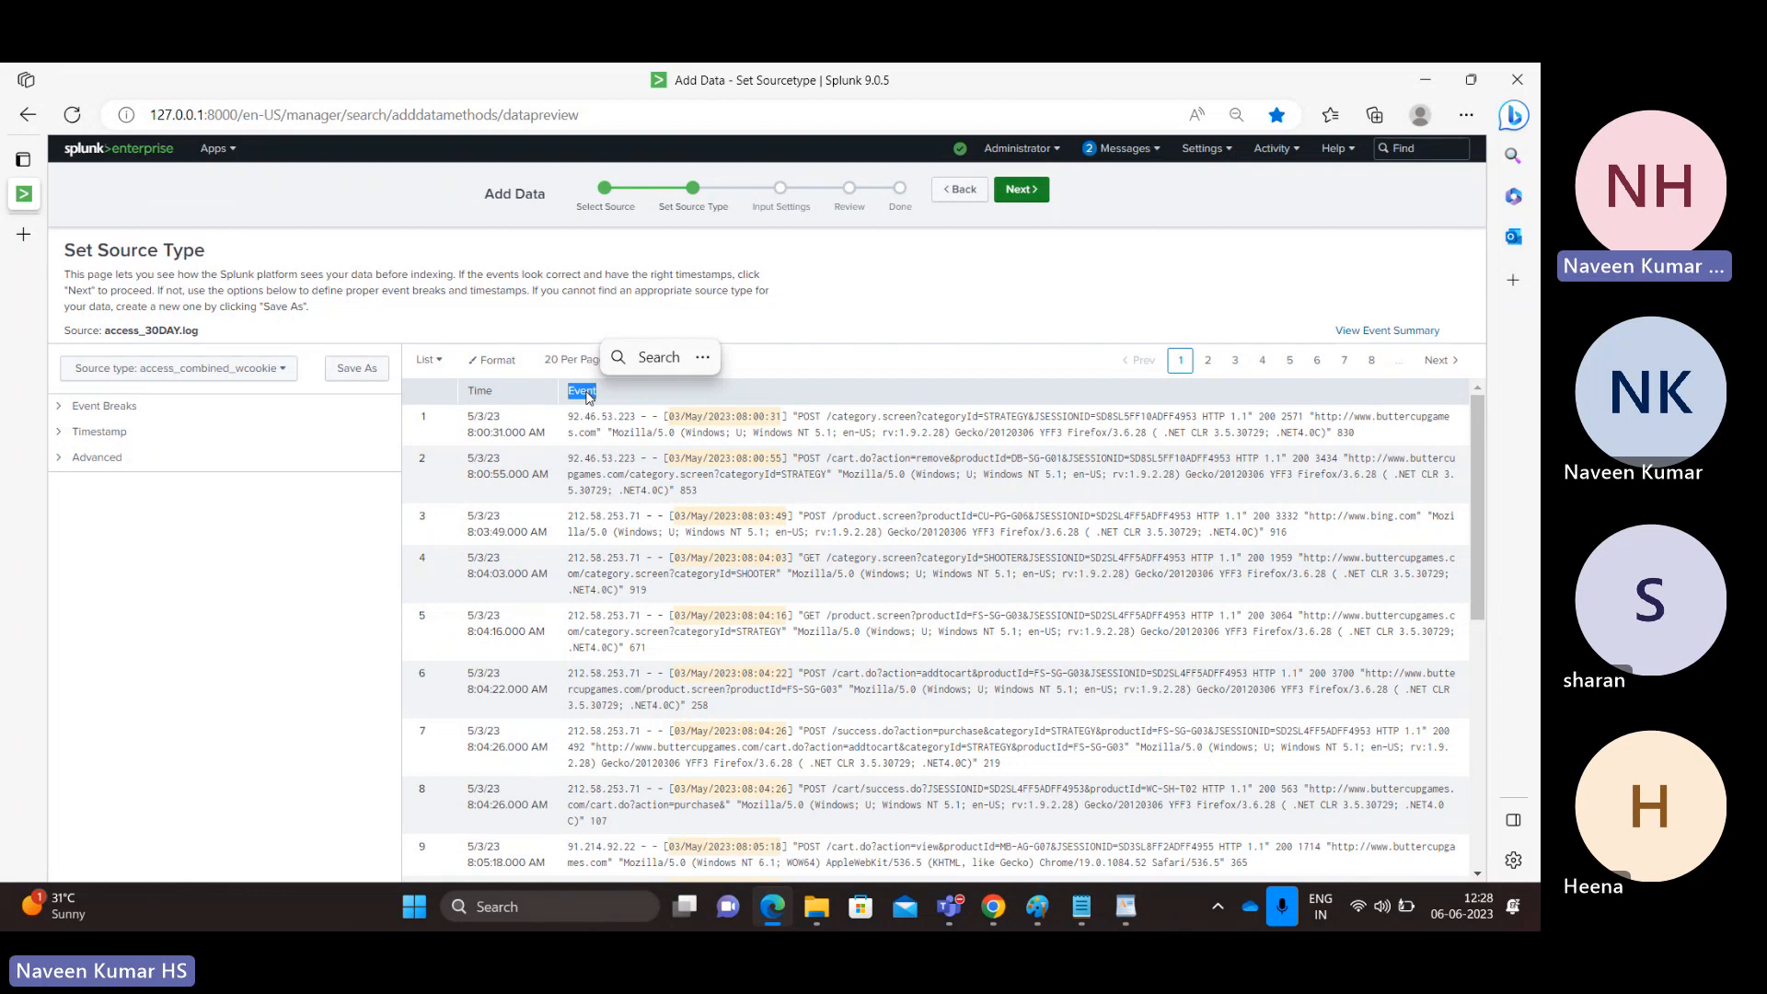
Step: Check the whole Notepad log against the preview, selecting the first event's full text
{"action": "key", "text": "alt+Tab"}
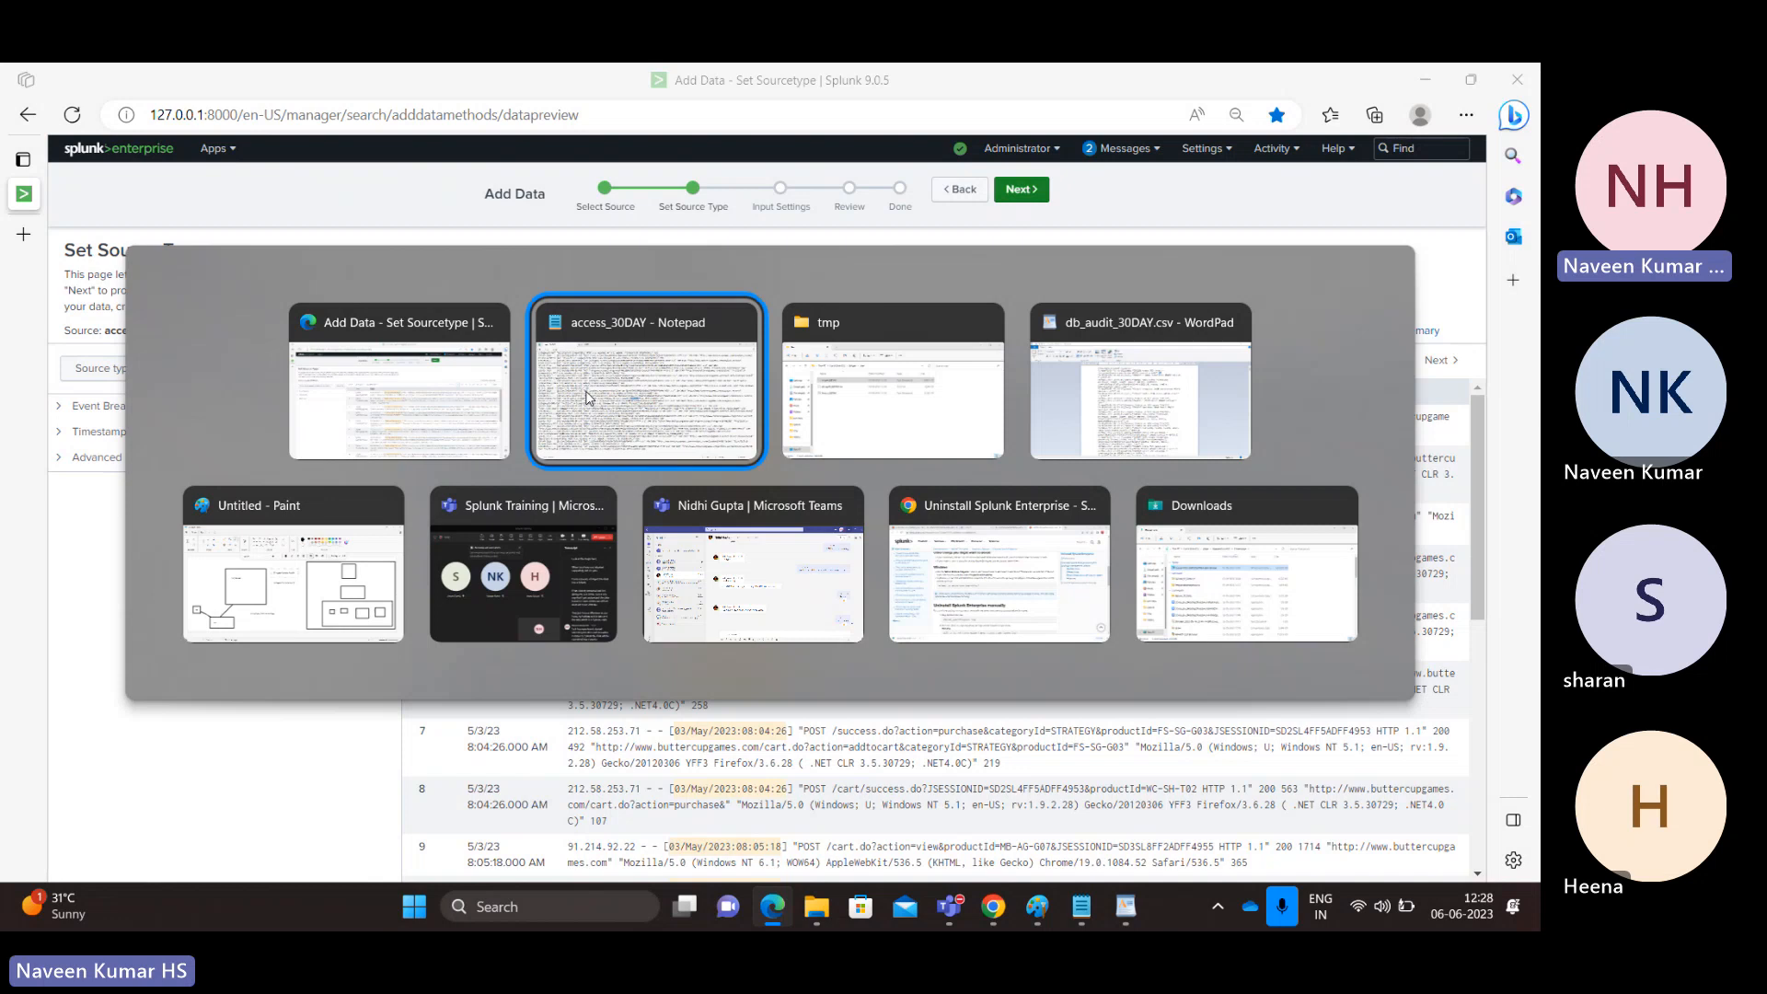
{"action": "left_click", "coordinate": [587, 398]}
{"action": "key", "text": "ctrl+a"}
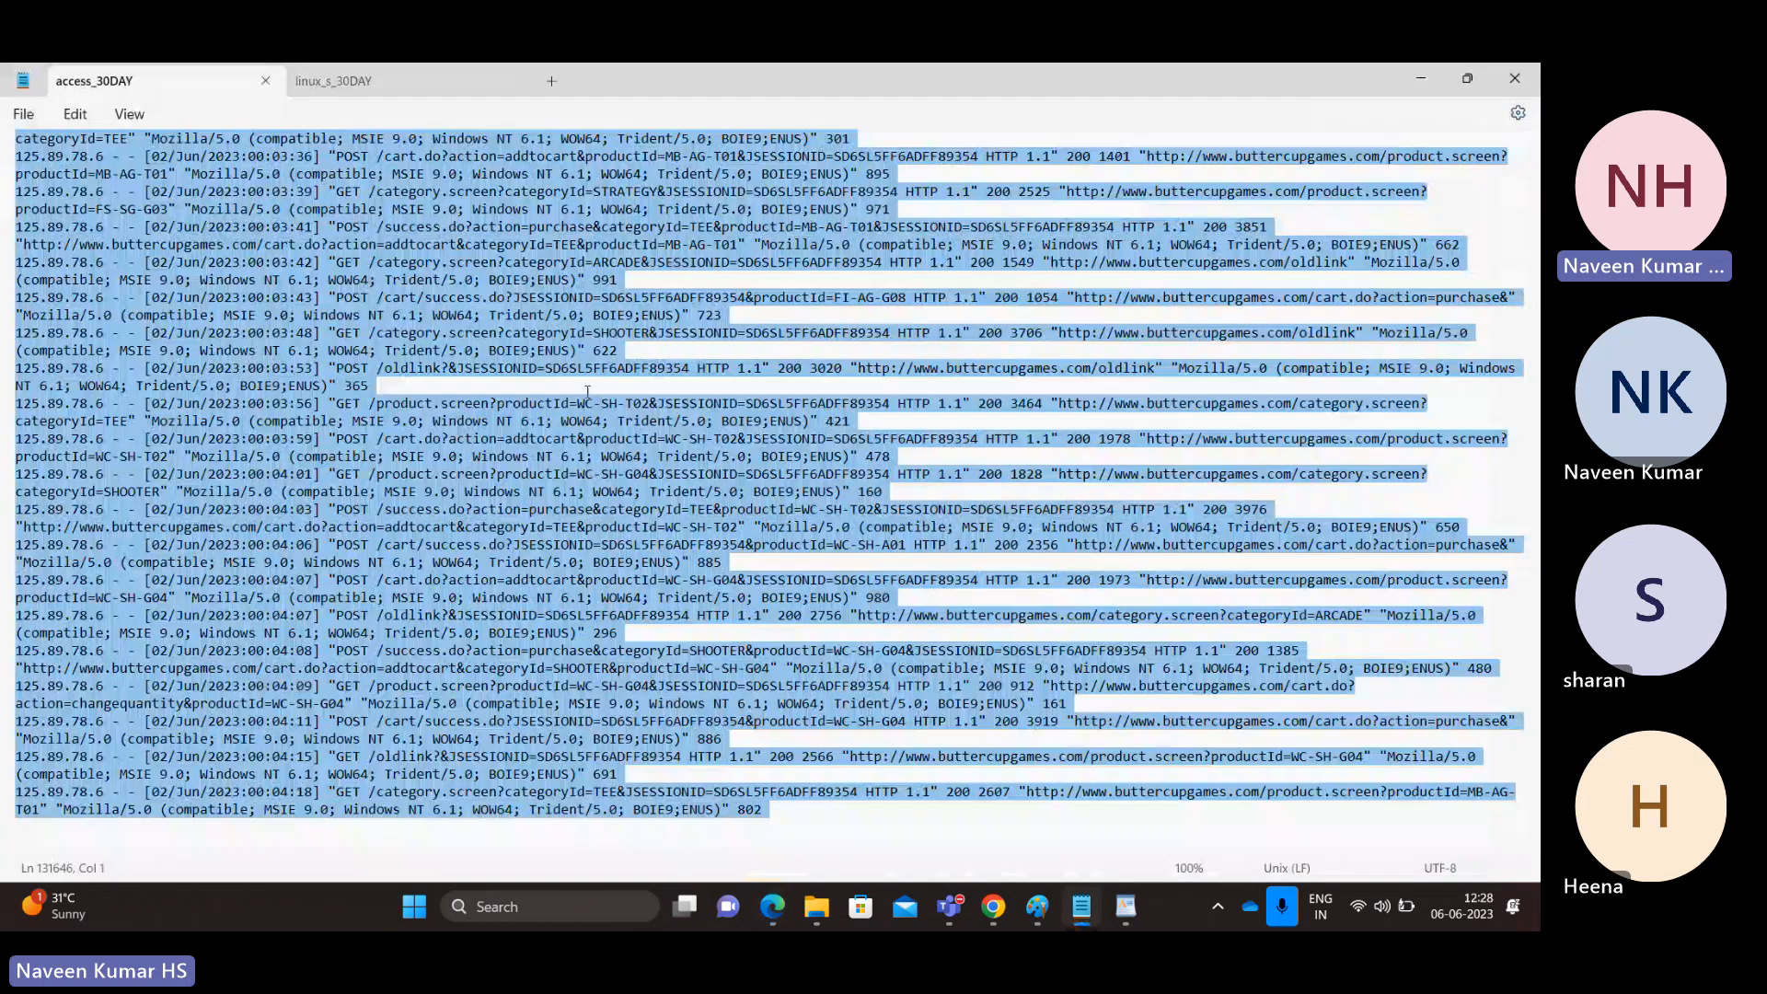
{"action": "left_click", "coordinate": [587, 391]}
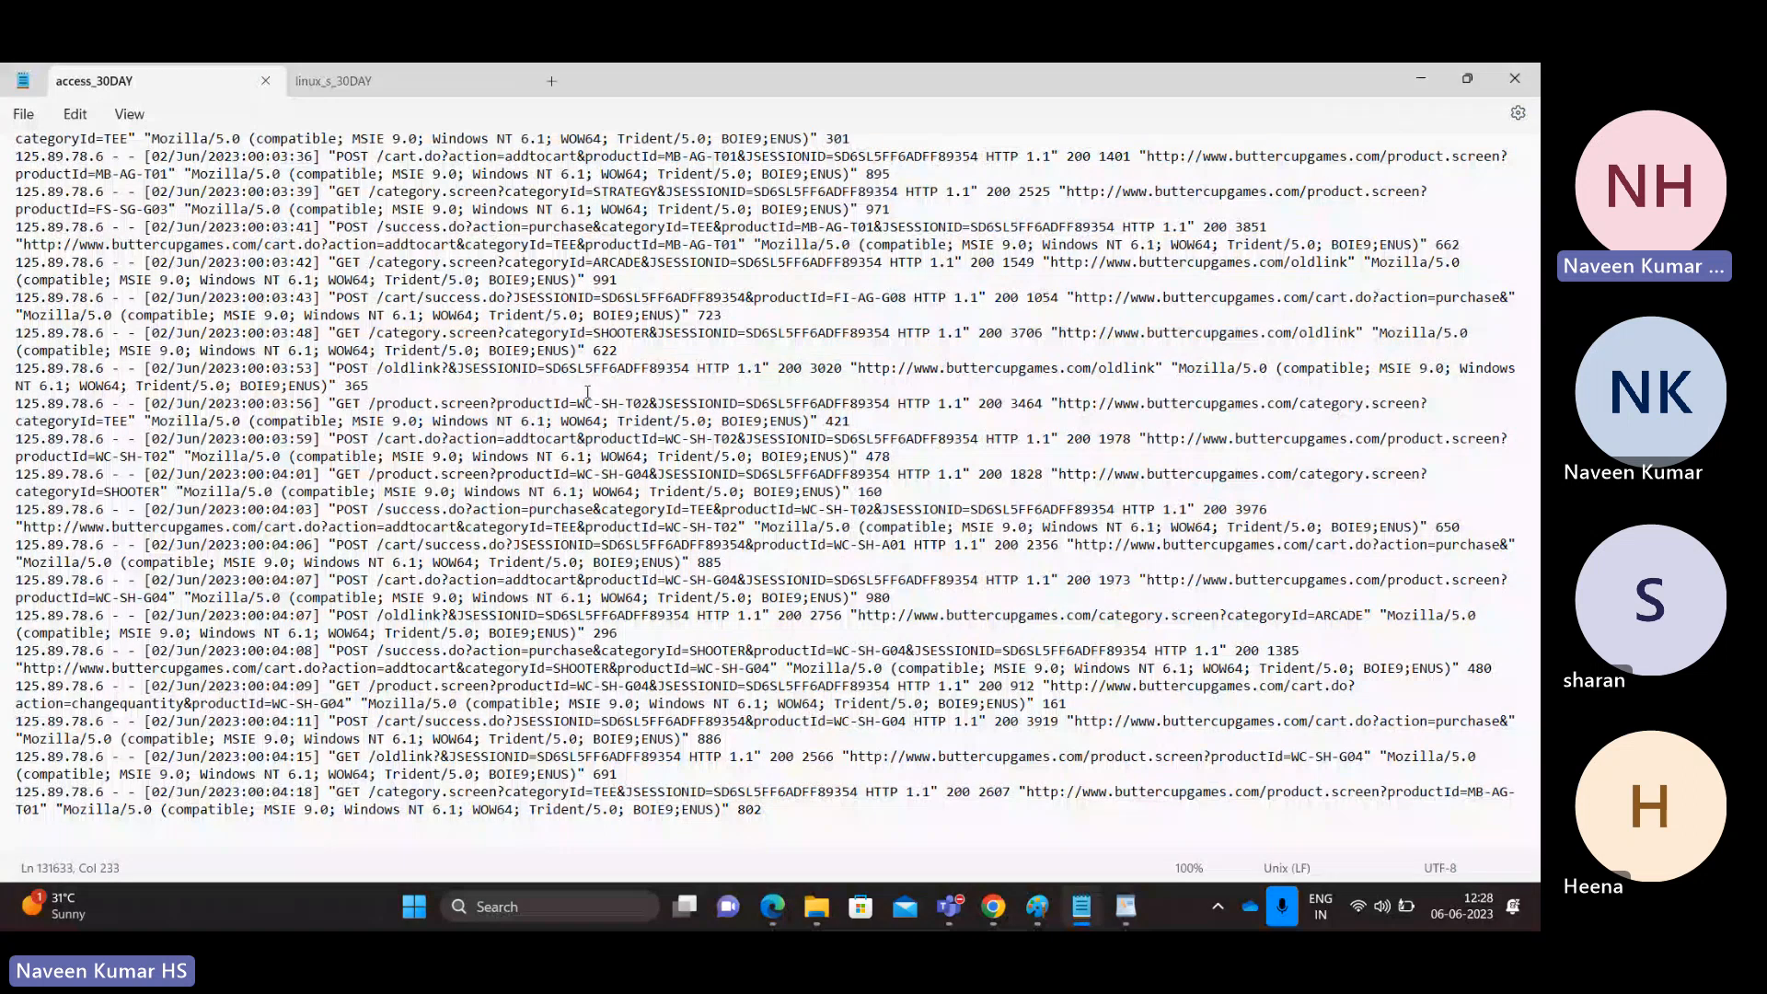
{"action": "key", "text": "alt+Tab"}
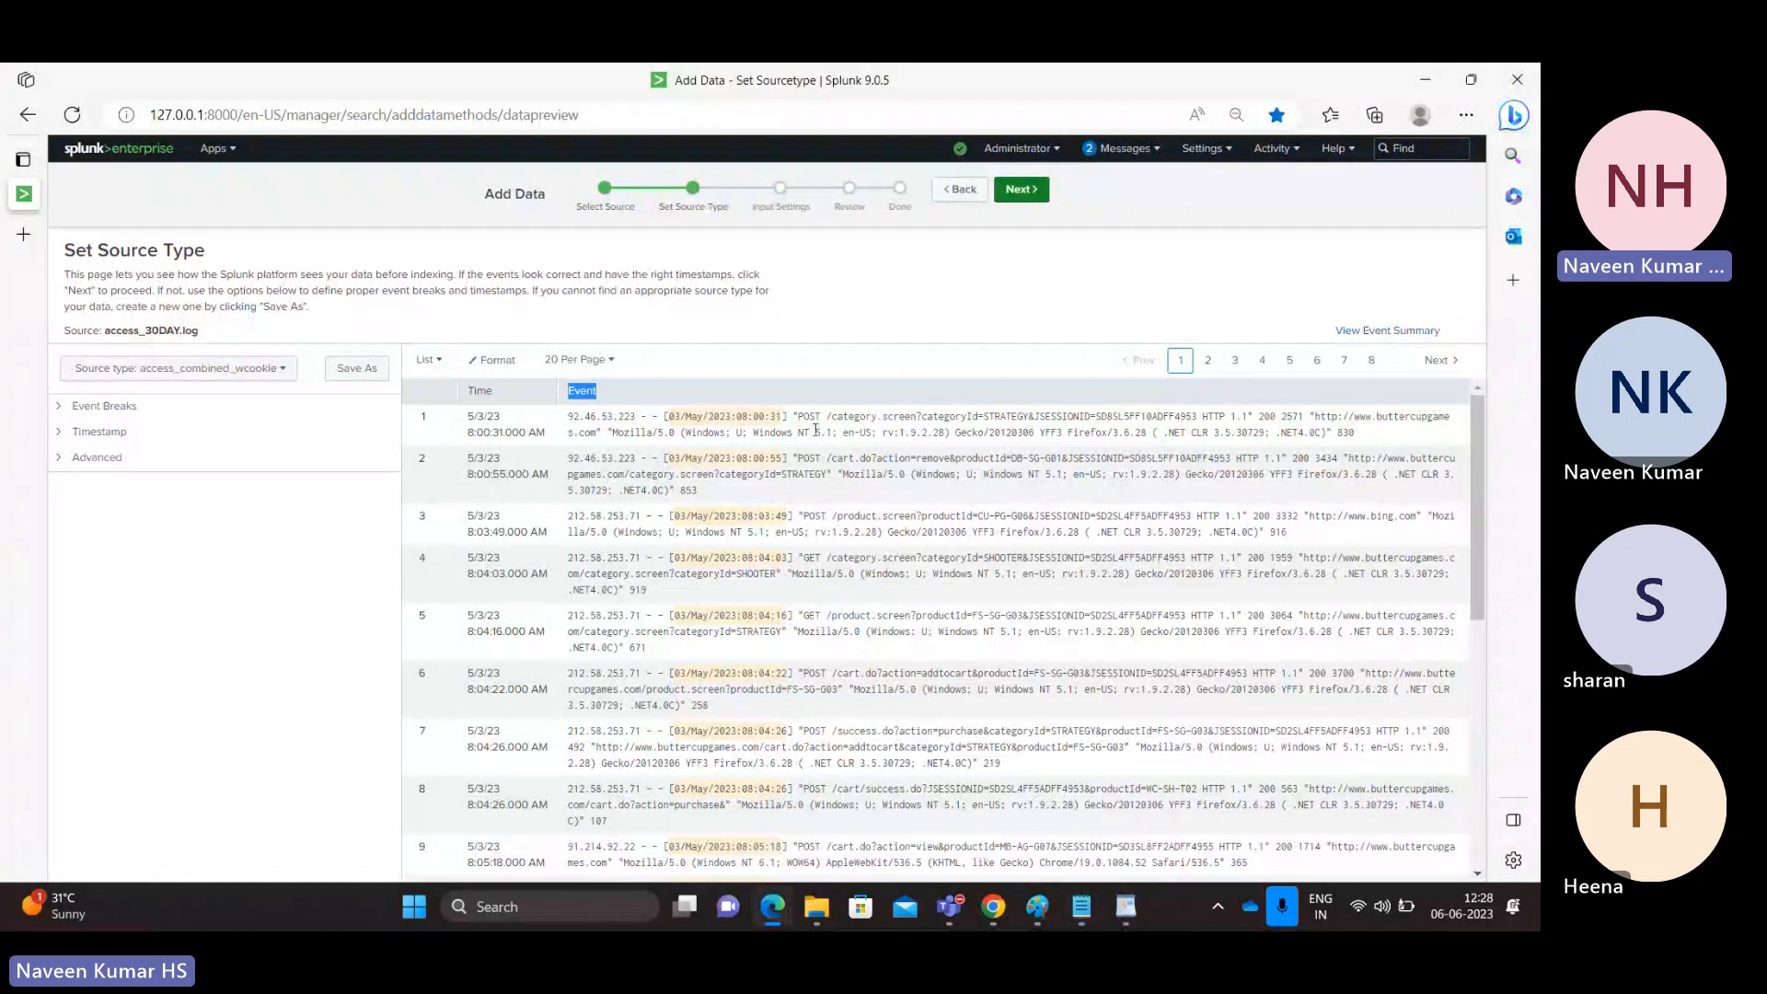
{"action": "left_click_drag", "start_coordinate": [568, 416], "coordinate": [707, 494]}
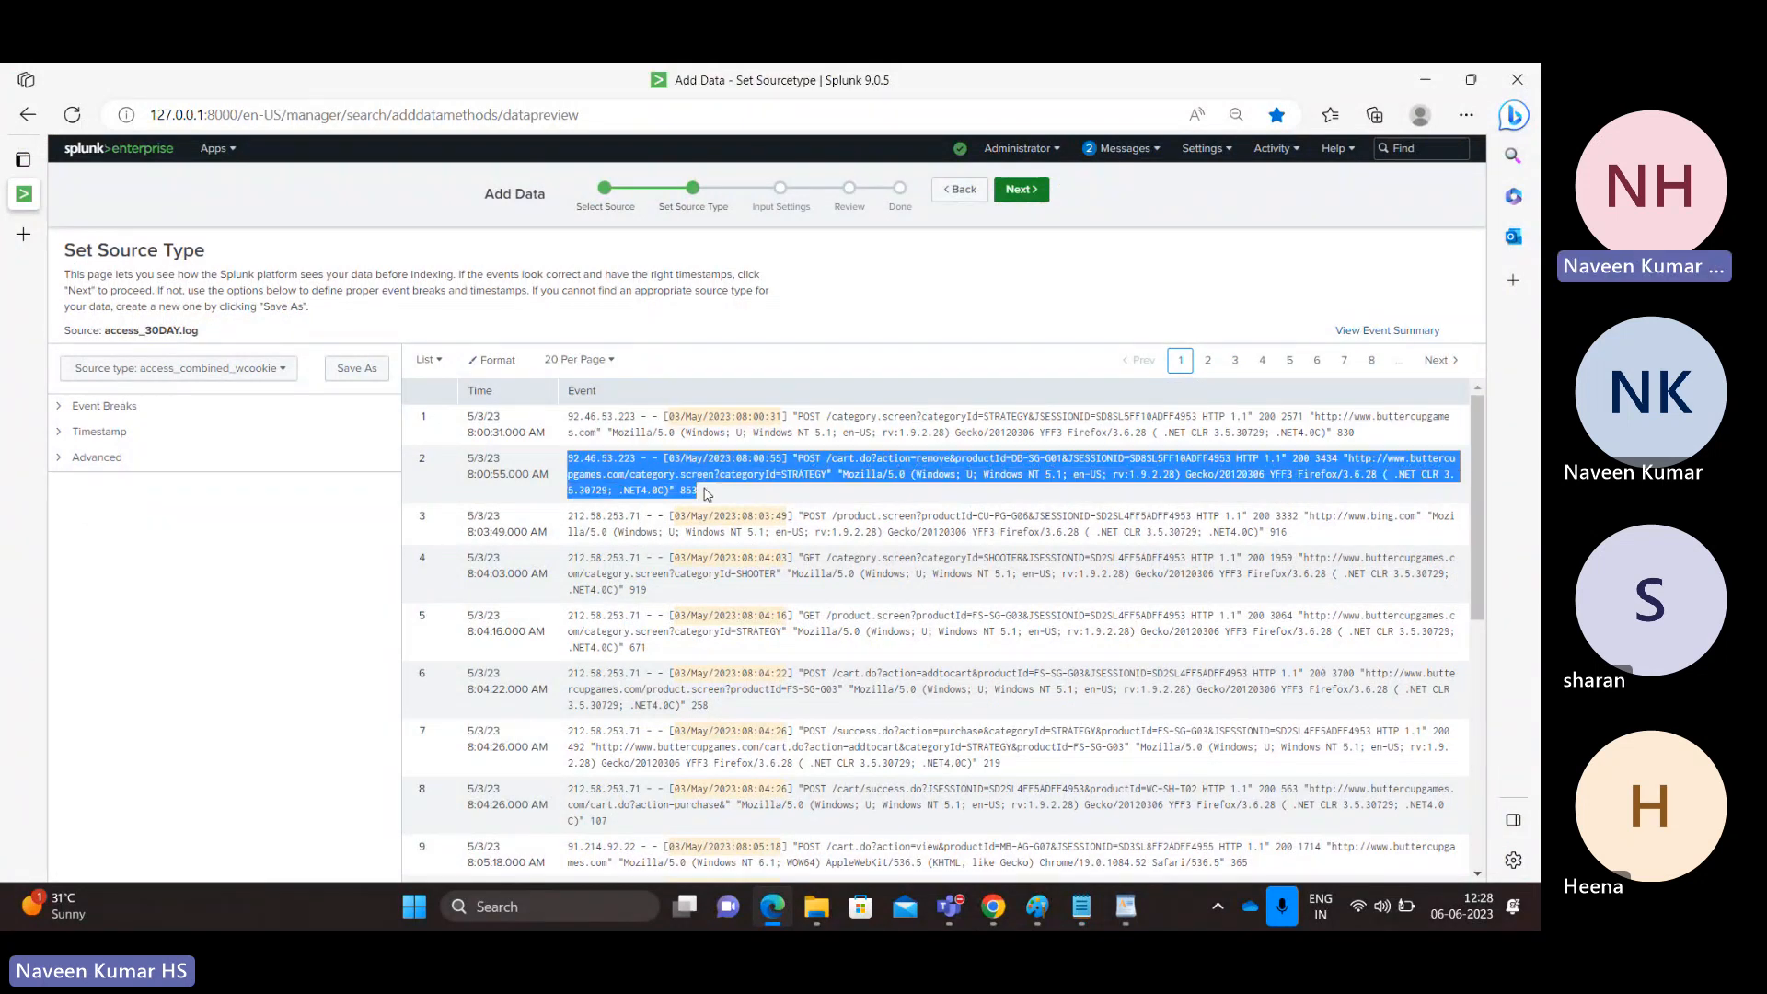
{"action": "left_click", "coordinate": [707, 495]}
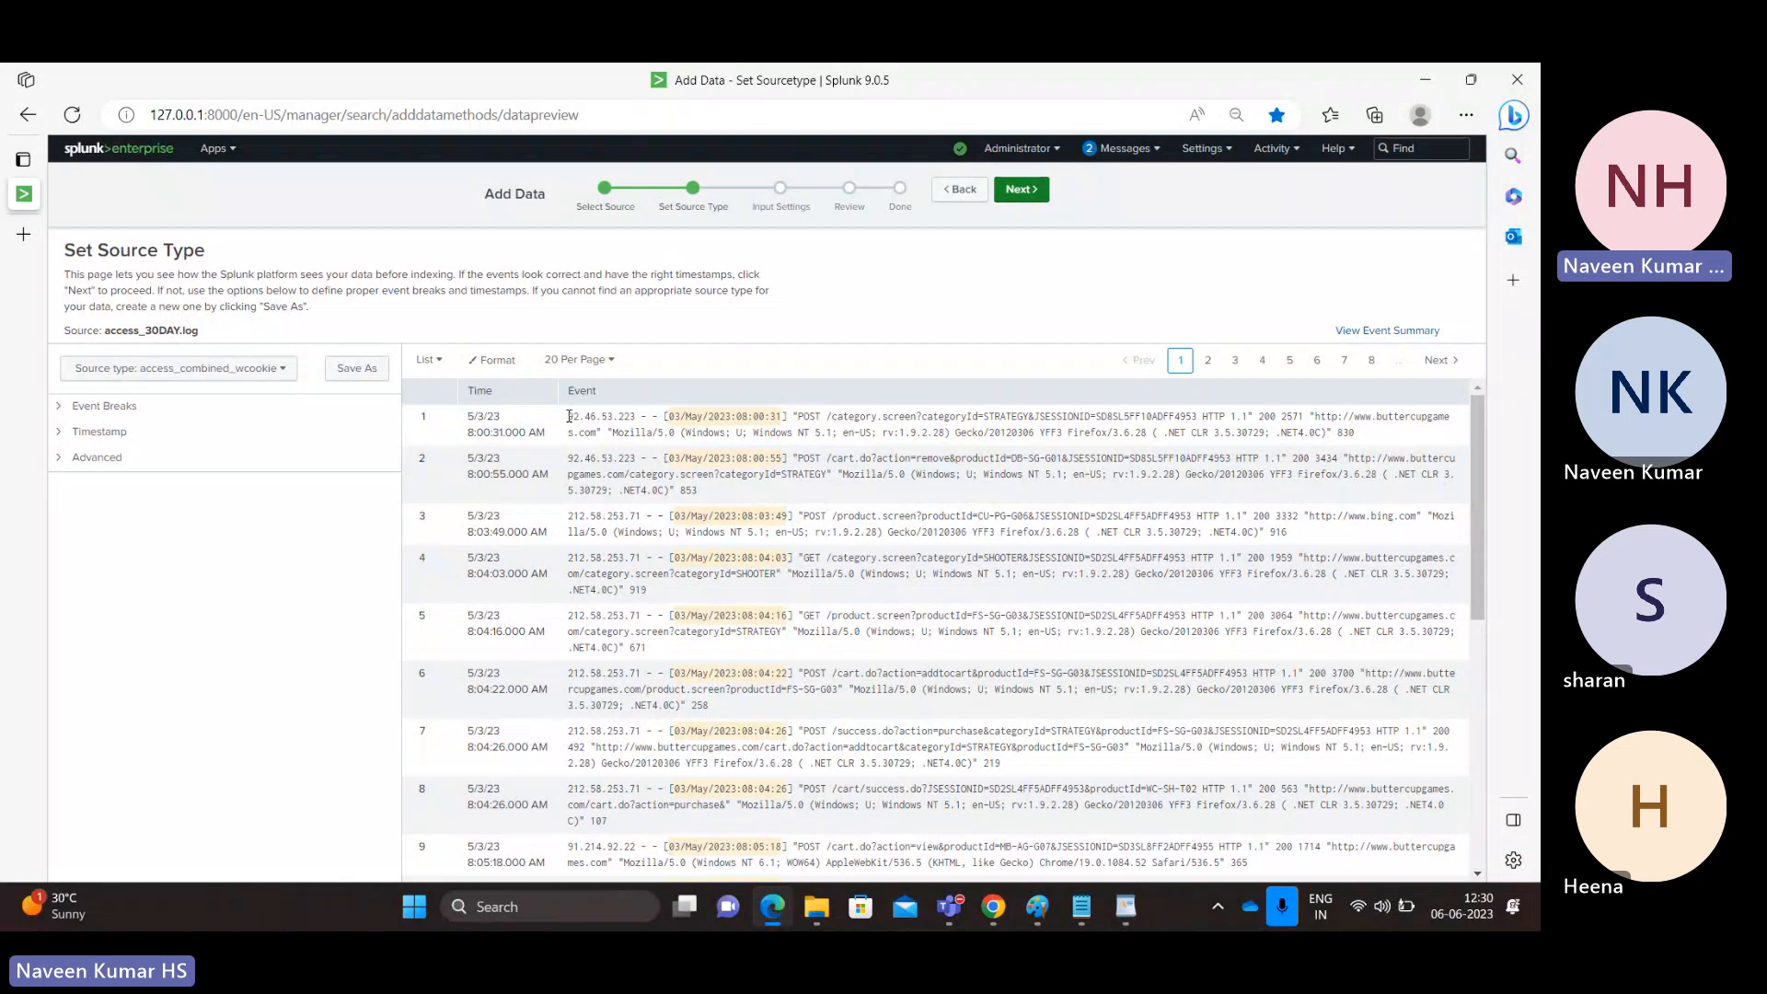
{"action": "left_click_drag", "start_coordinate": [569, 416], "coordinate": [787, 432]}
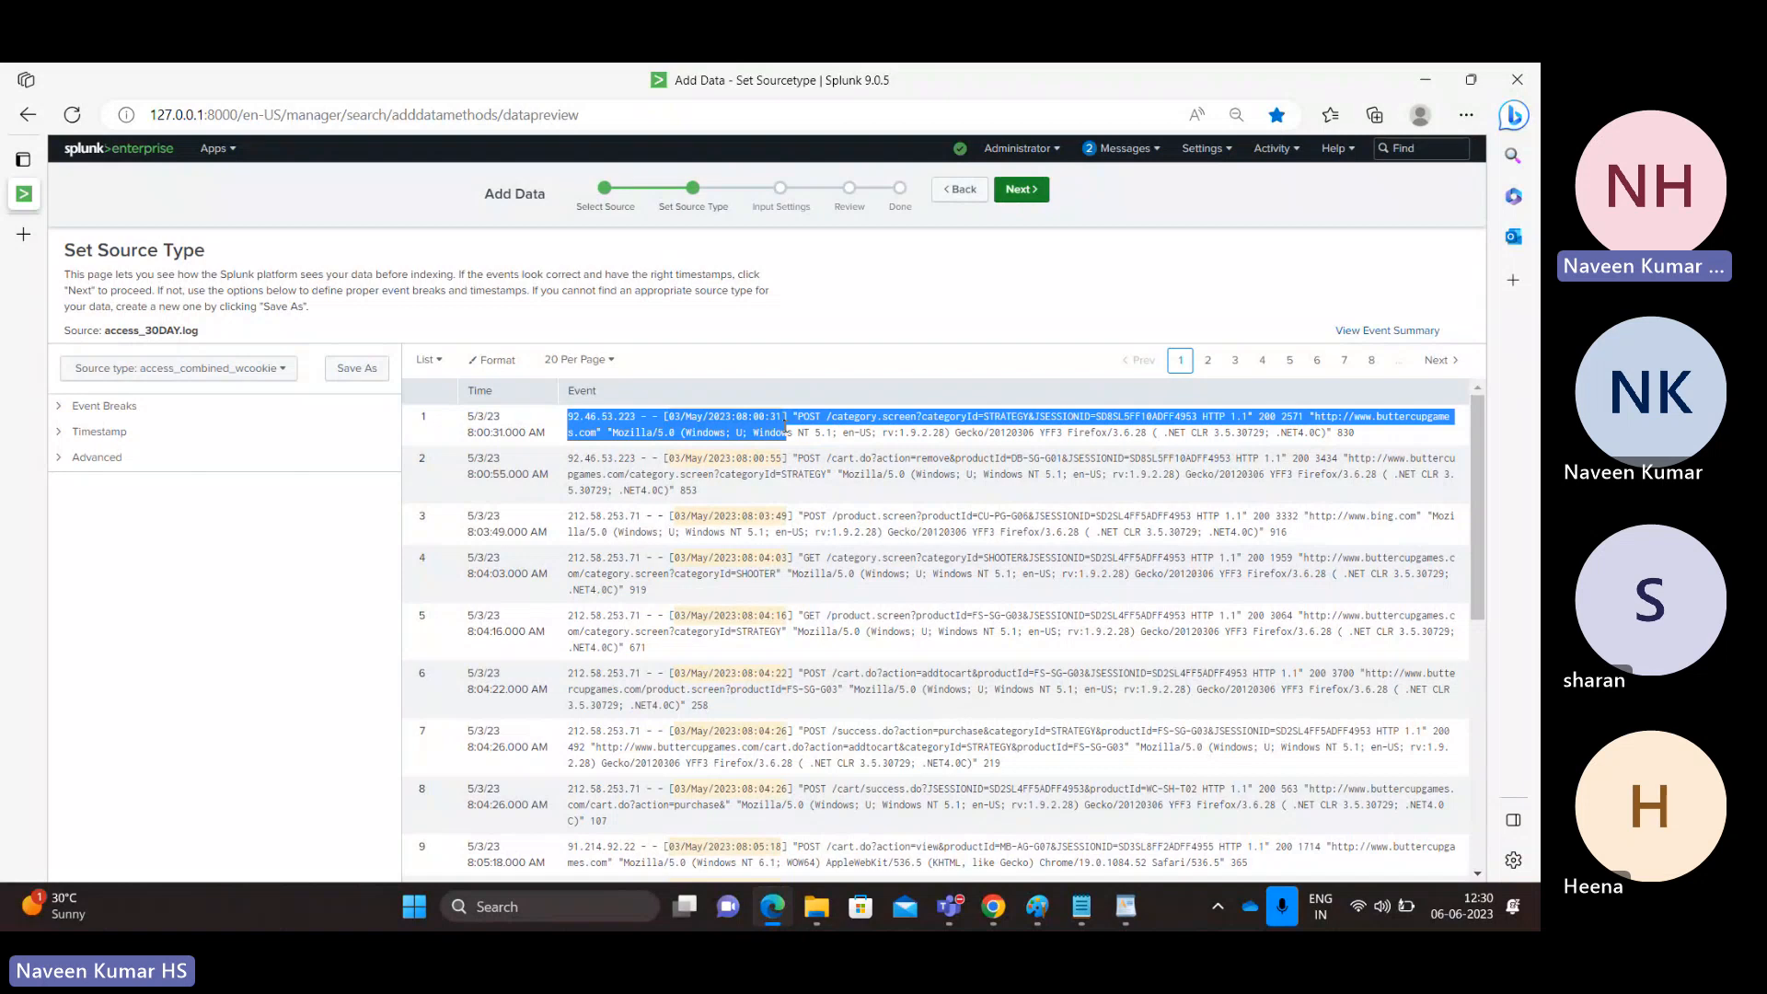
{"action": "left_click_drag", "start_coordinate": [784, 428], "coordinate": [1366, 436]}
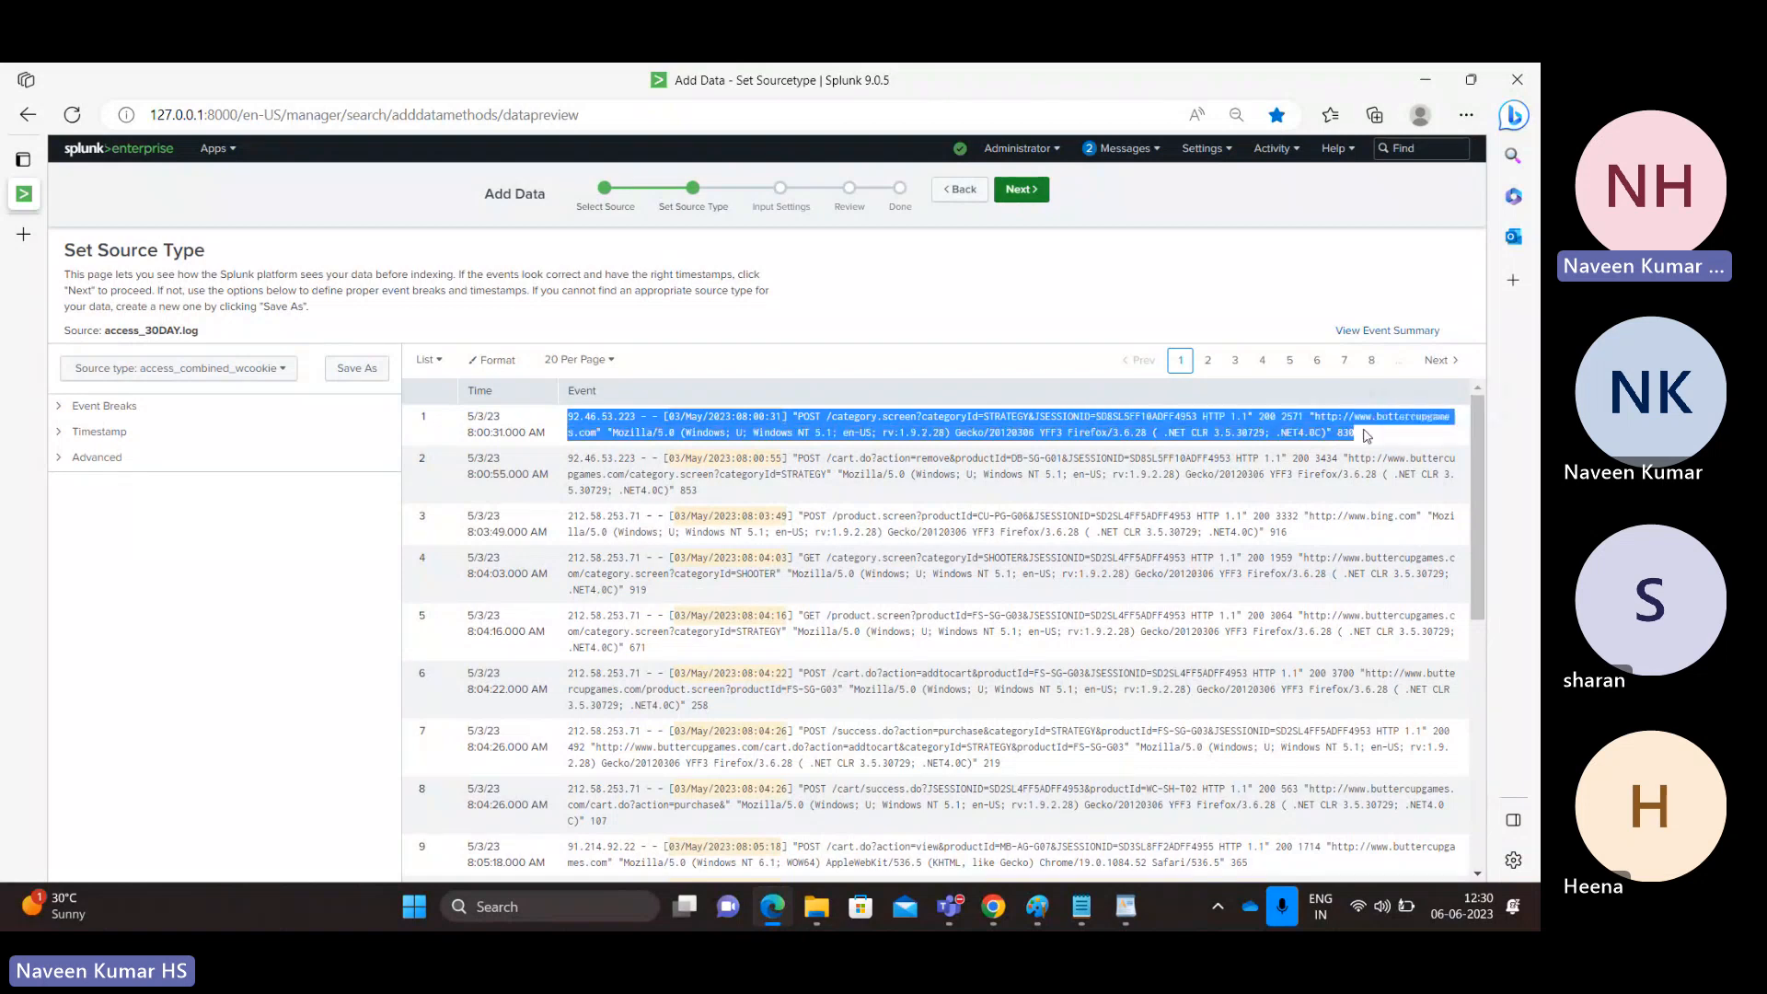
{"action": "key", "text": "alt+Tab"}
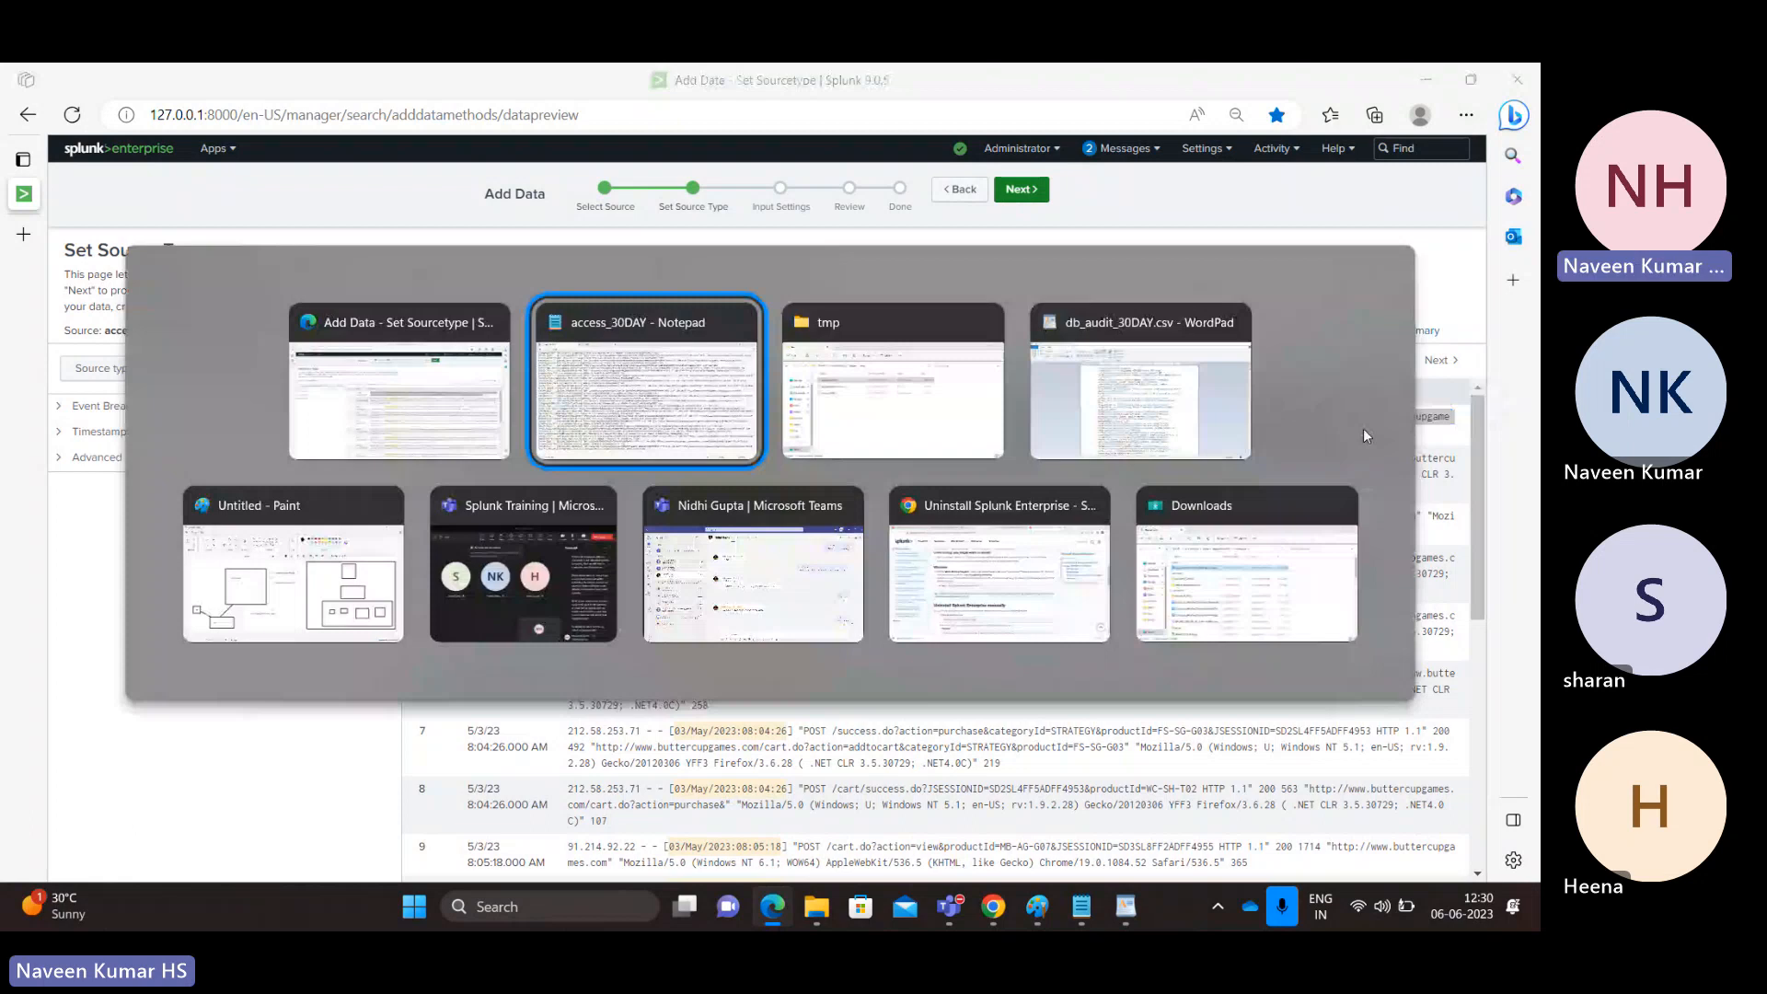
{"action": "double_click", "coordinate": [871, 476]}
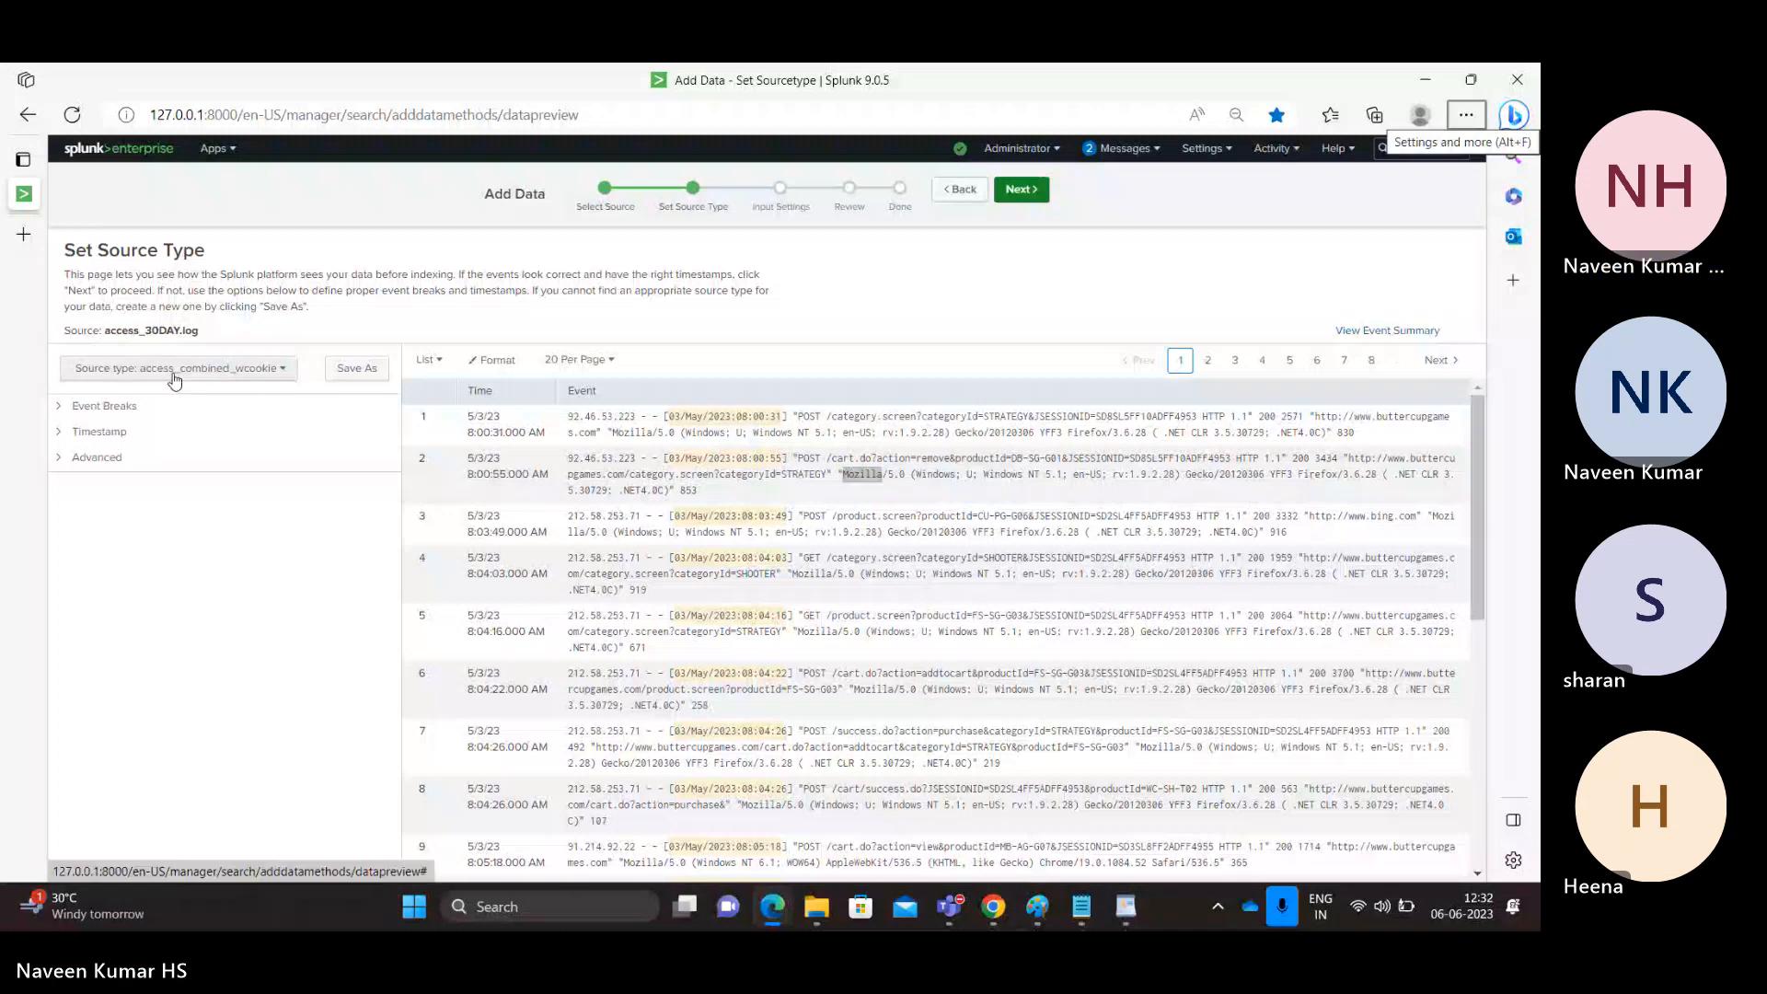
Step: Search props.conf for 'combined_w' to locate the access_combined_wcookie stanza
{"action": "key", "text": "alt+Tab"}
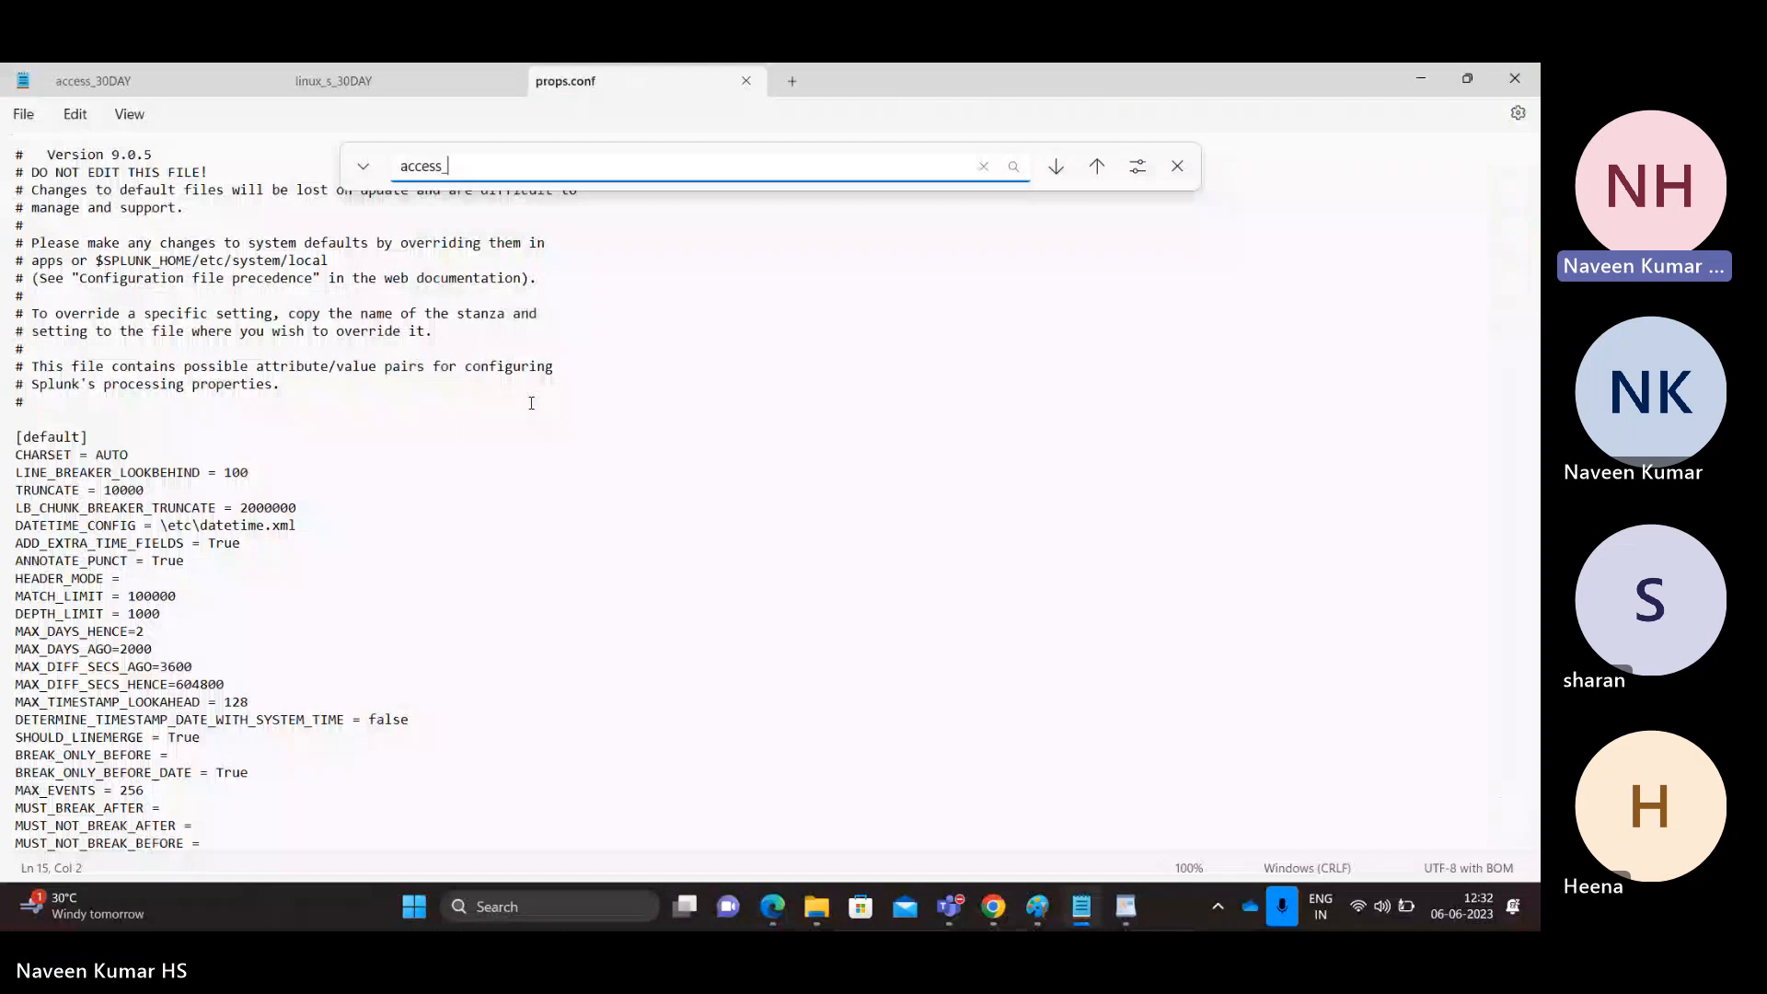
{"action": "type", "text": "combined"}
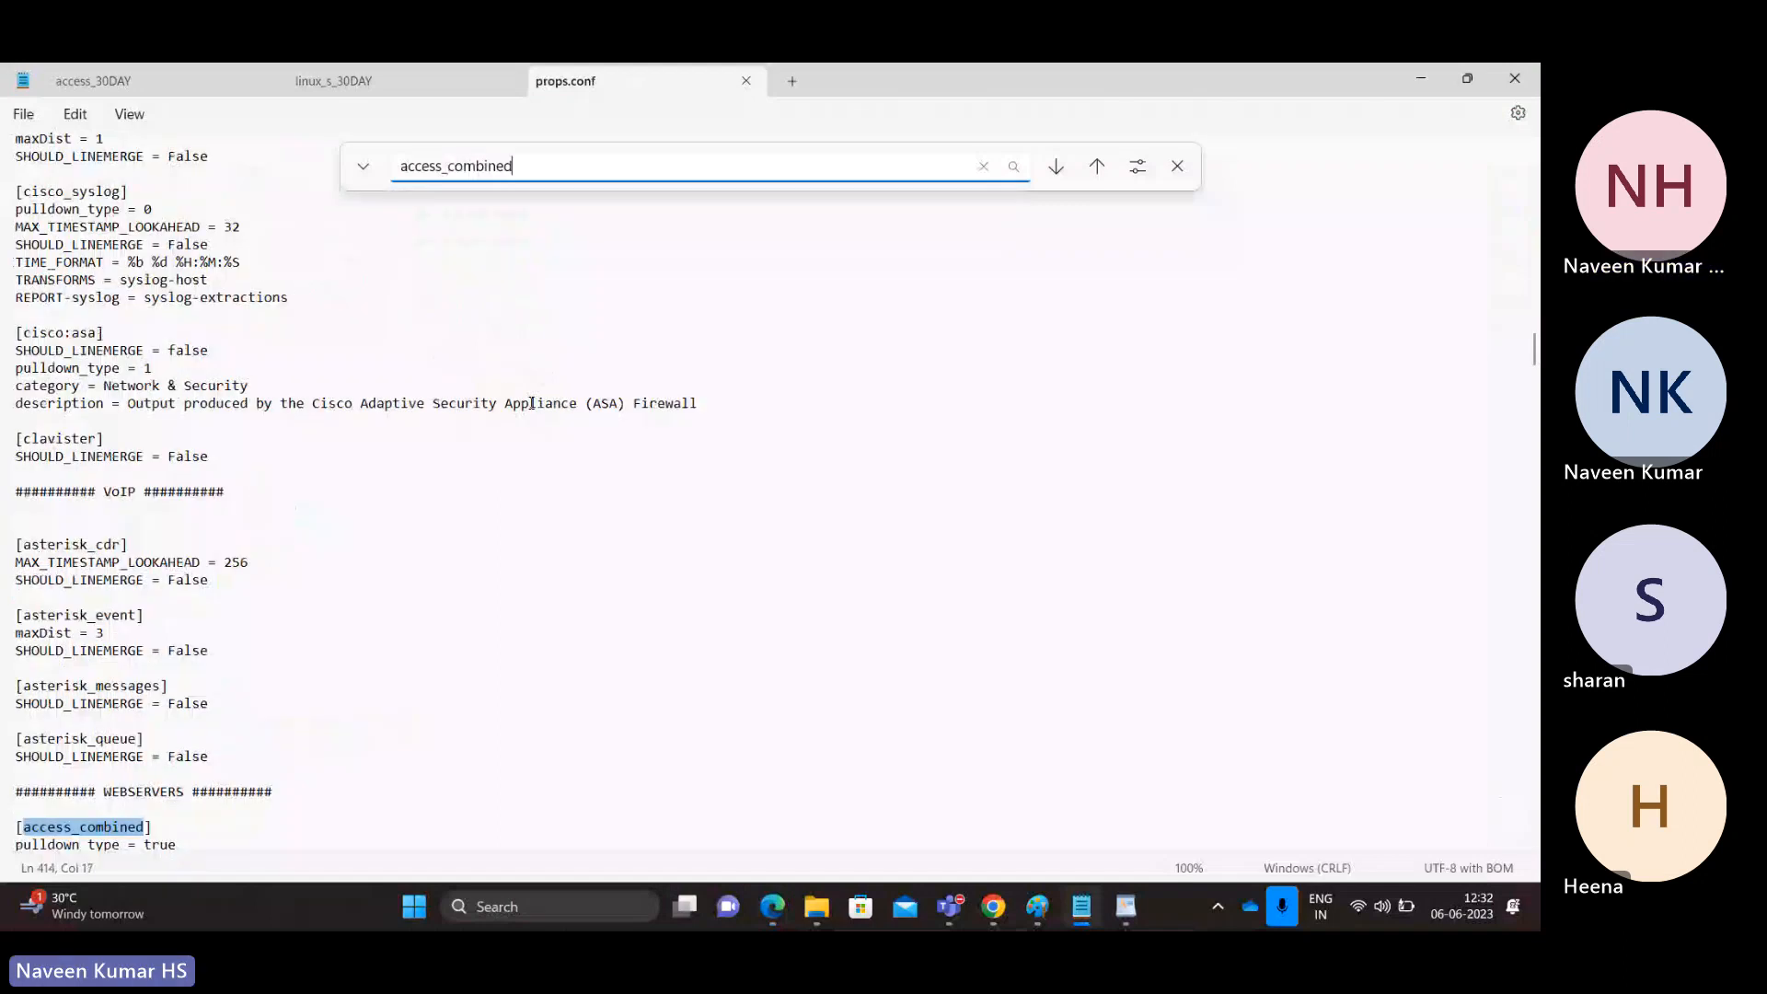
{"action": "type", "text": "_w"}
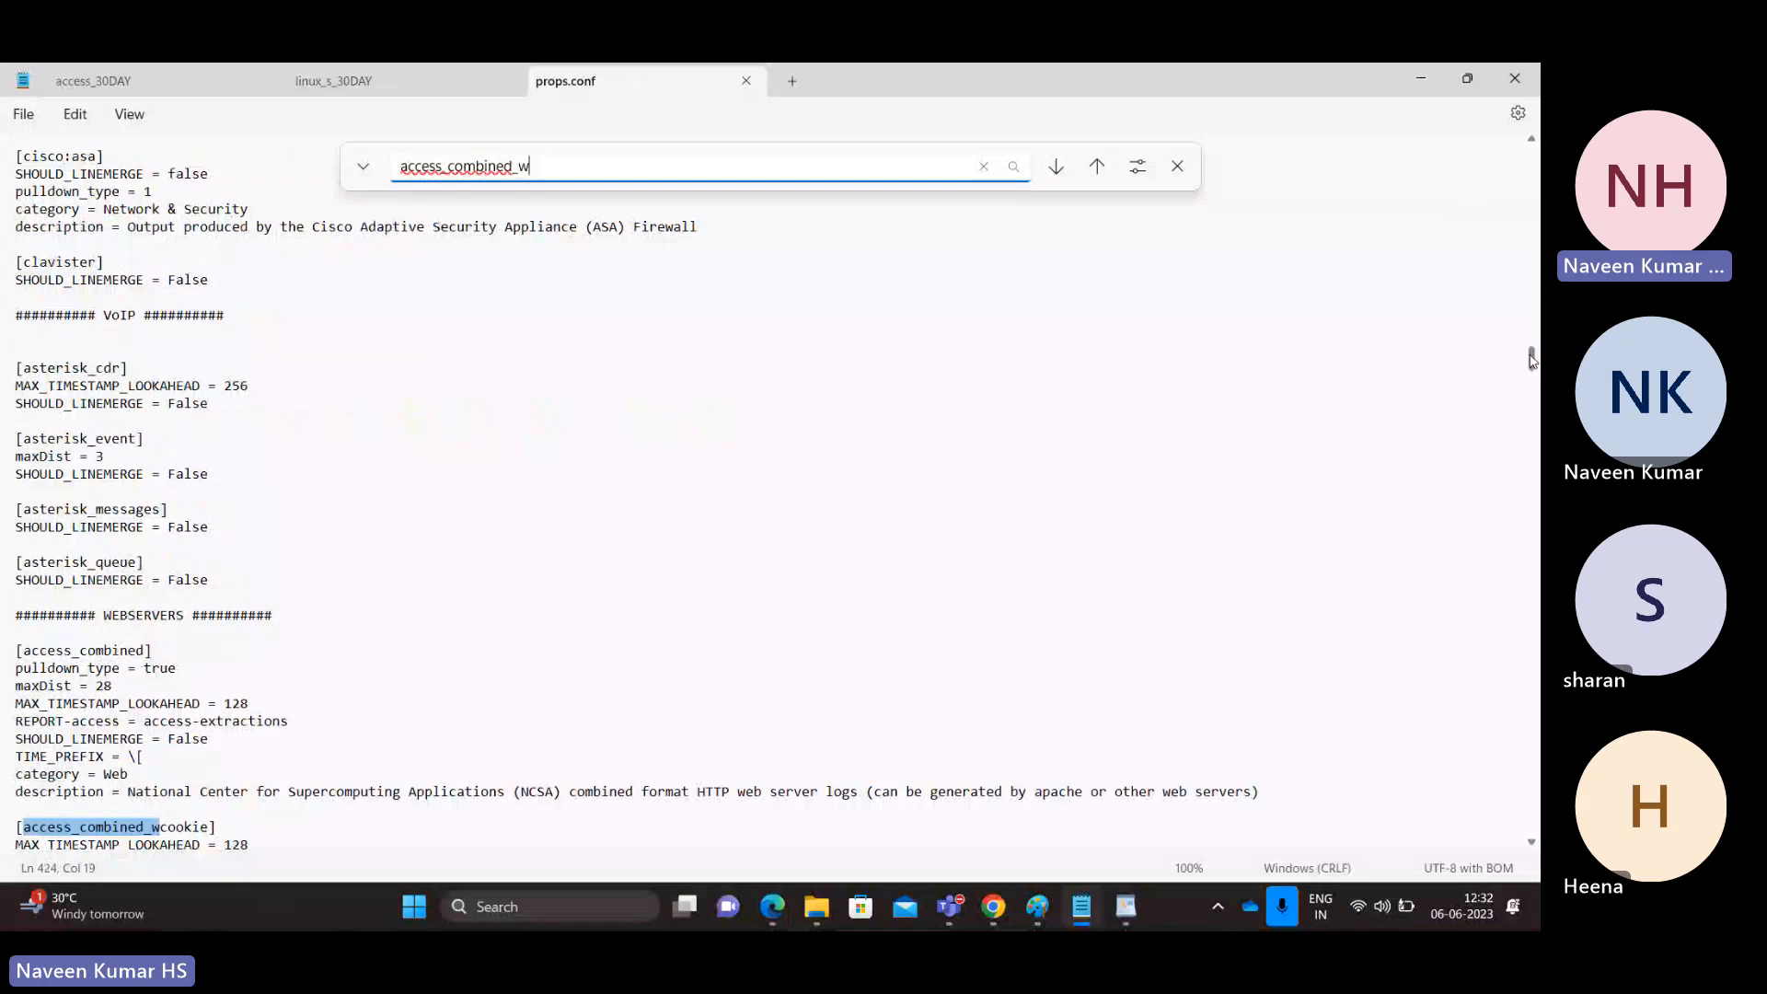
{"action": "scroll", "coordinate": [1532, 359], "scroll_direction": "down", "scroll_amount": 3}
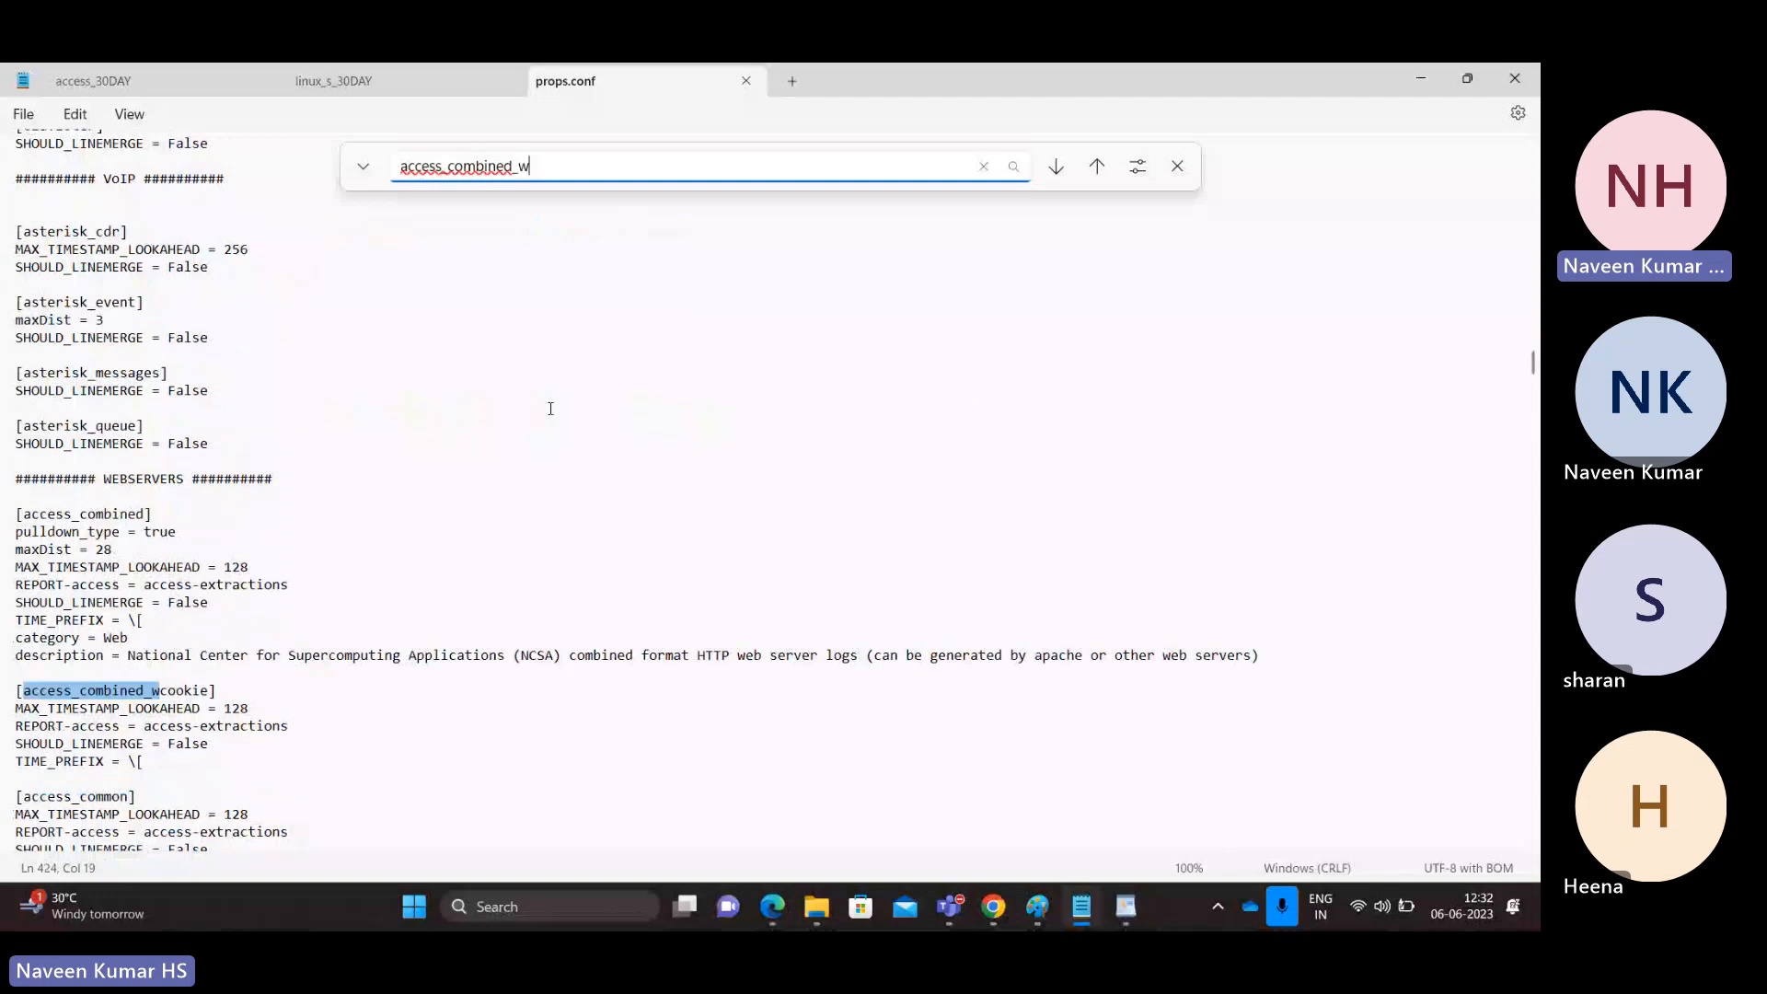
Step: Compare the access_30DAY log file tab with props.conf in Notepad
{"action": "key", "text": "alt+Tab"}
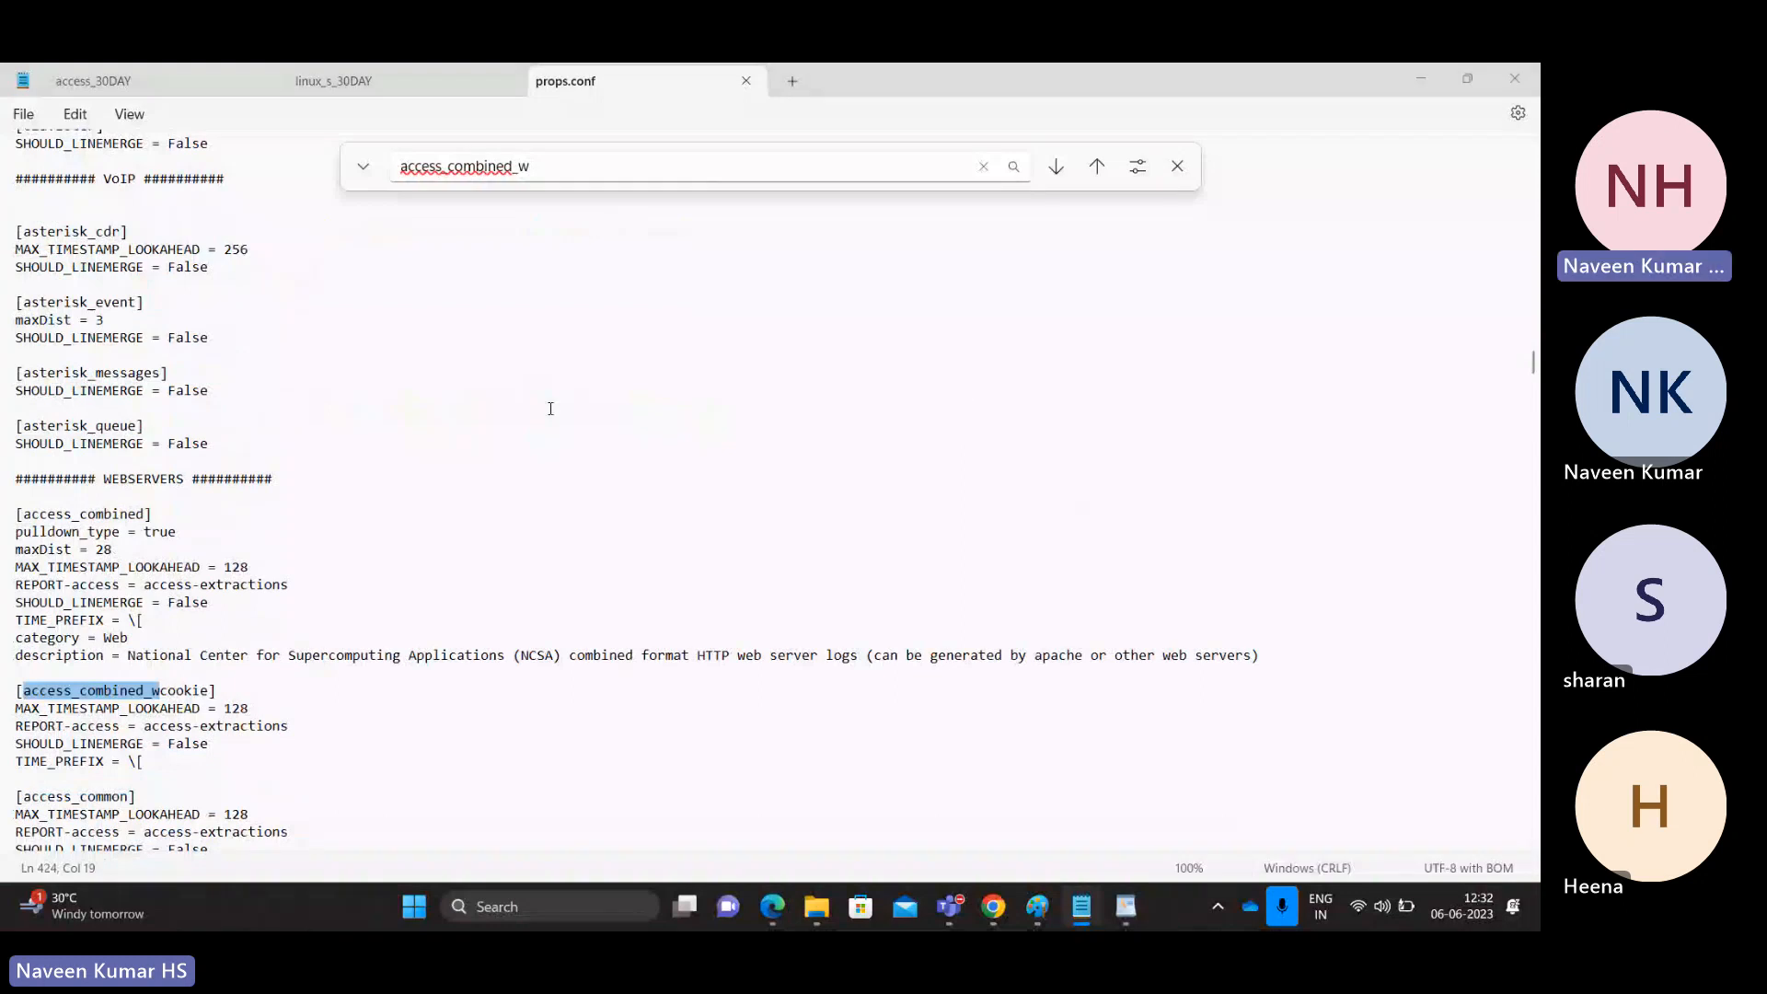
{"action": "key", "text": "alt+Tab"}
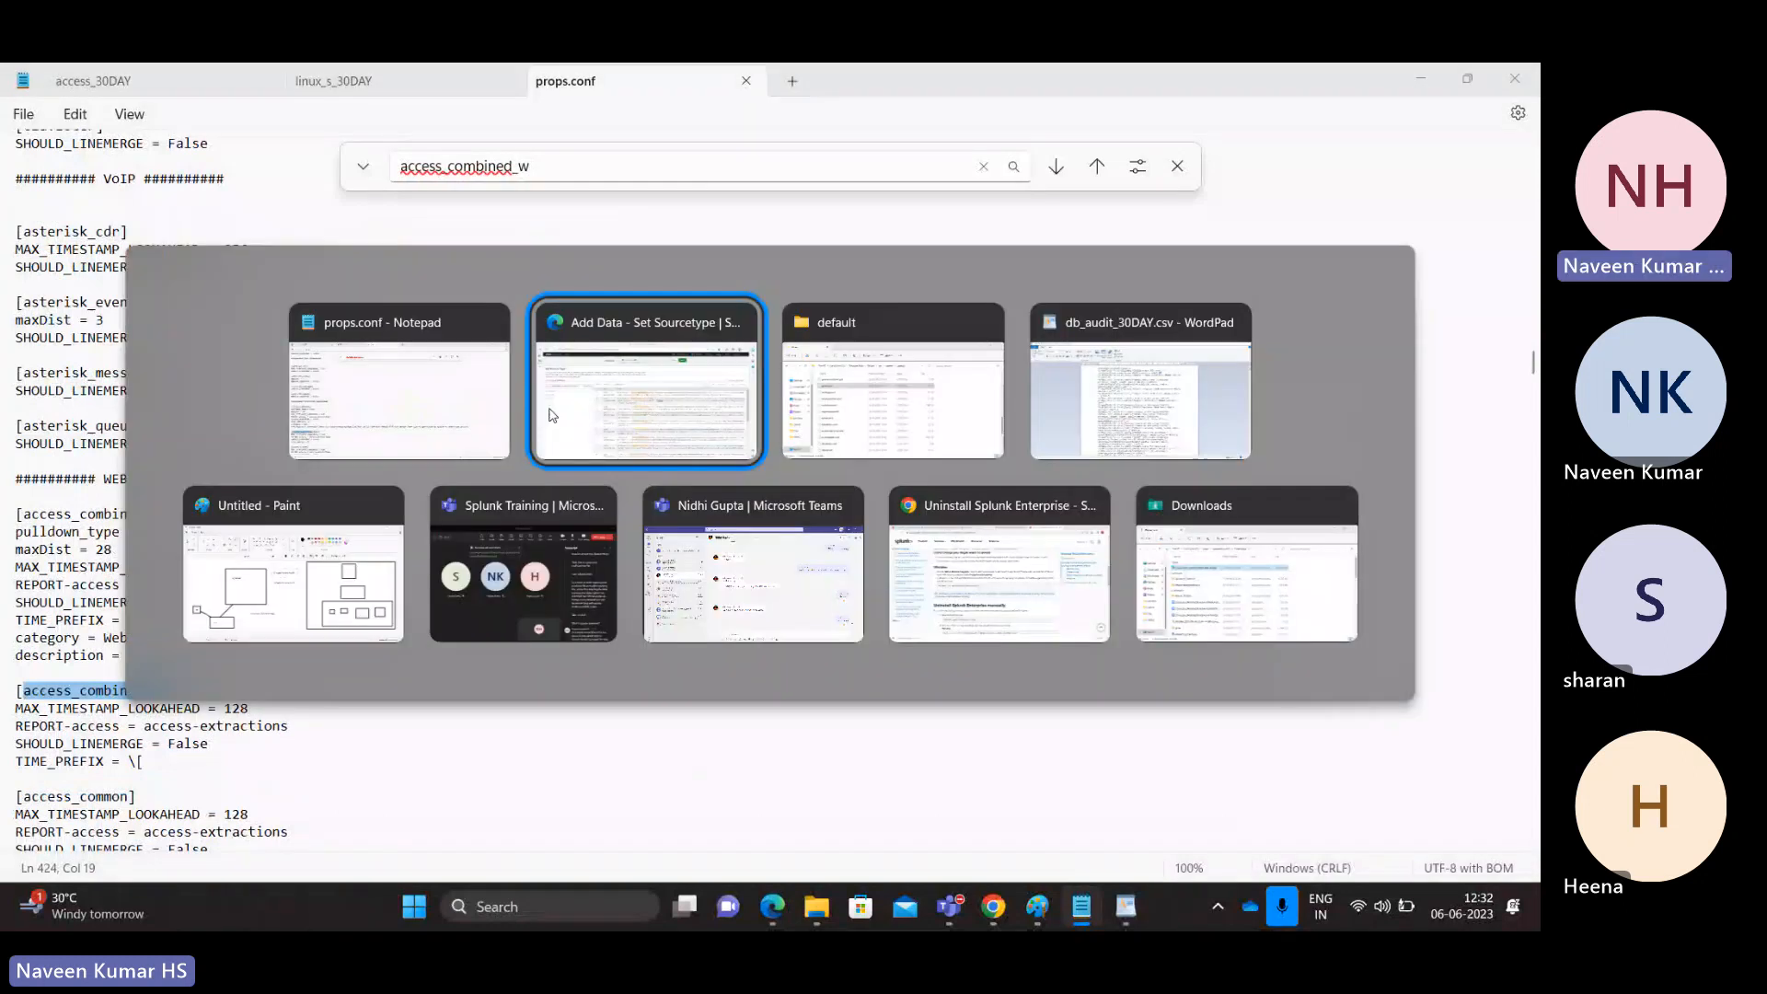
{"action": "left_click", "coordinate": [551, 415]}
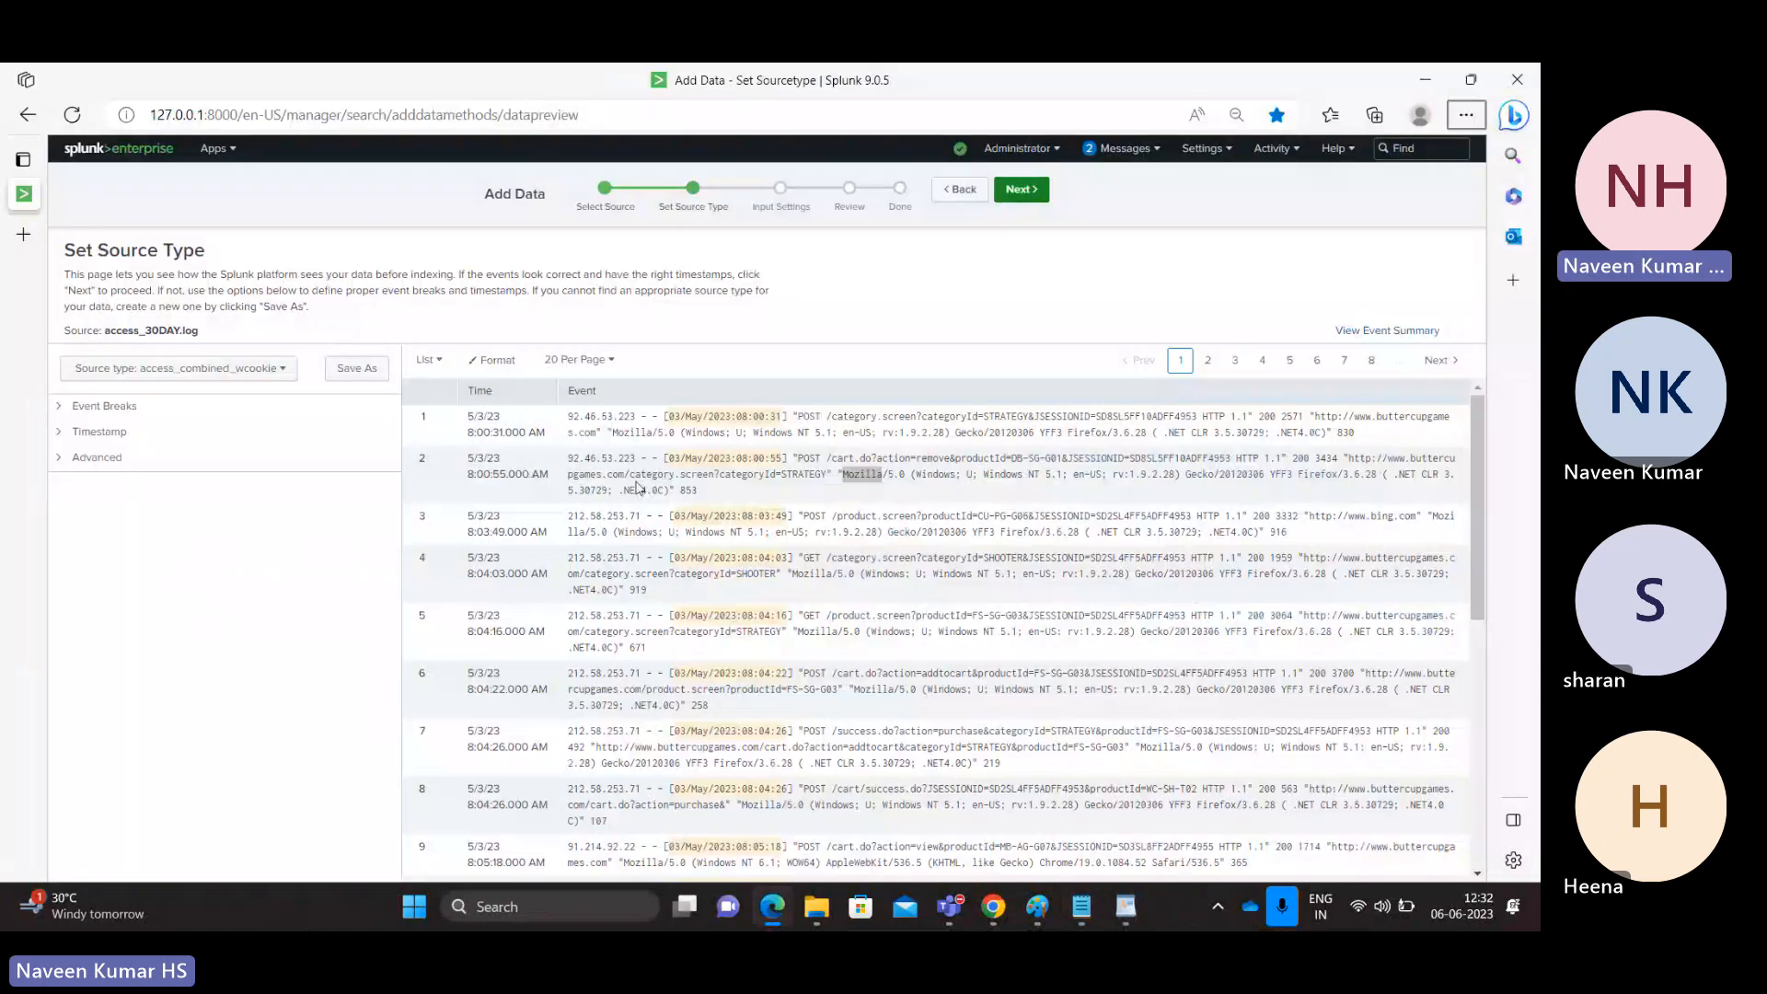
{"action": "key", "text": "alt+Tab"}
{"action": "key", "text": "Tab"}
{"action": "left_click", "coordinate": [626, 428]}
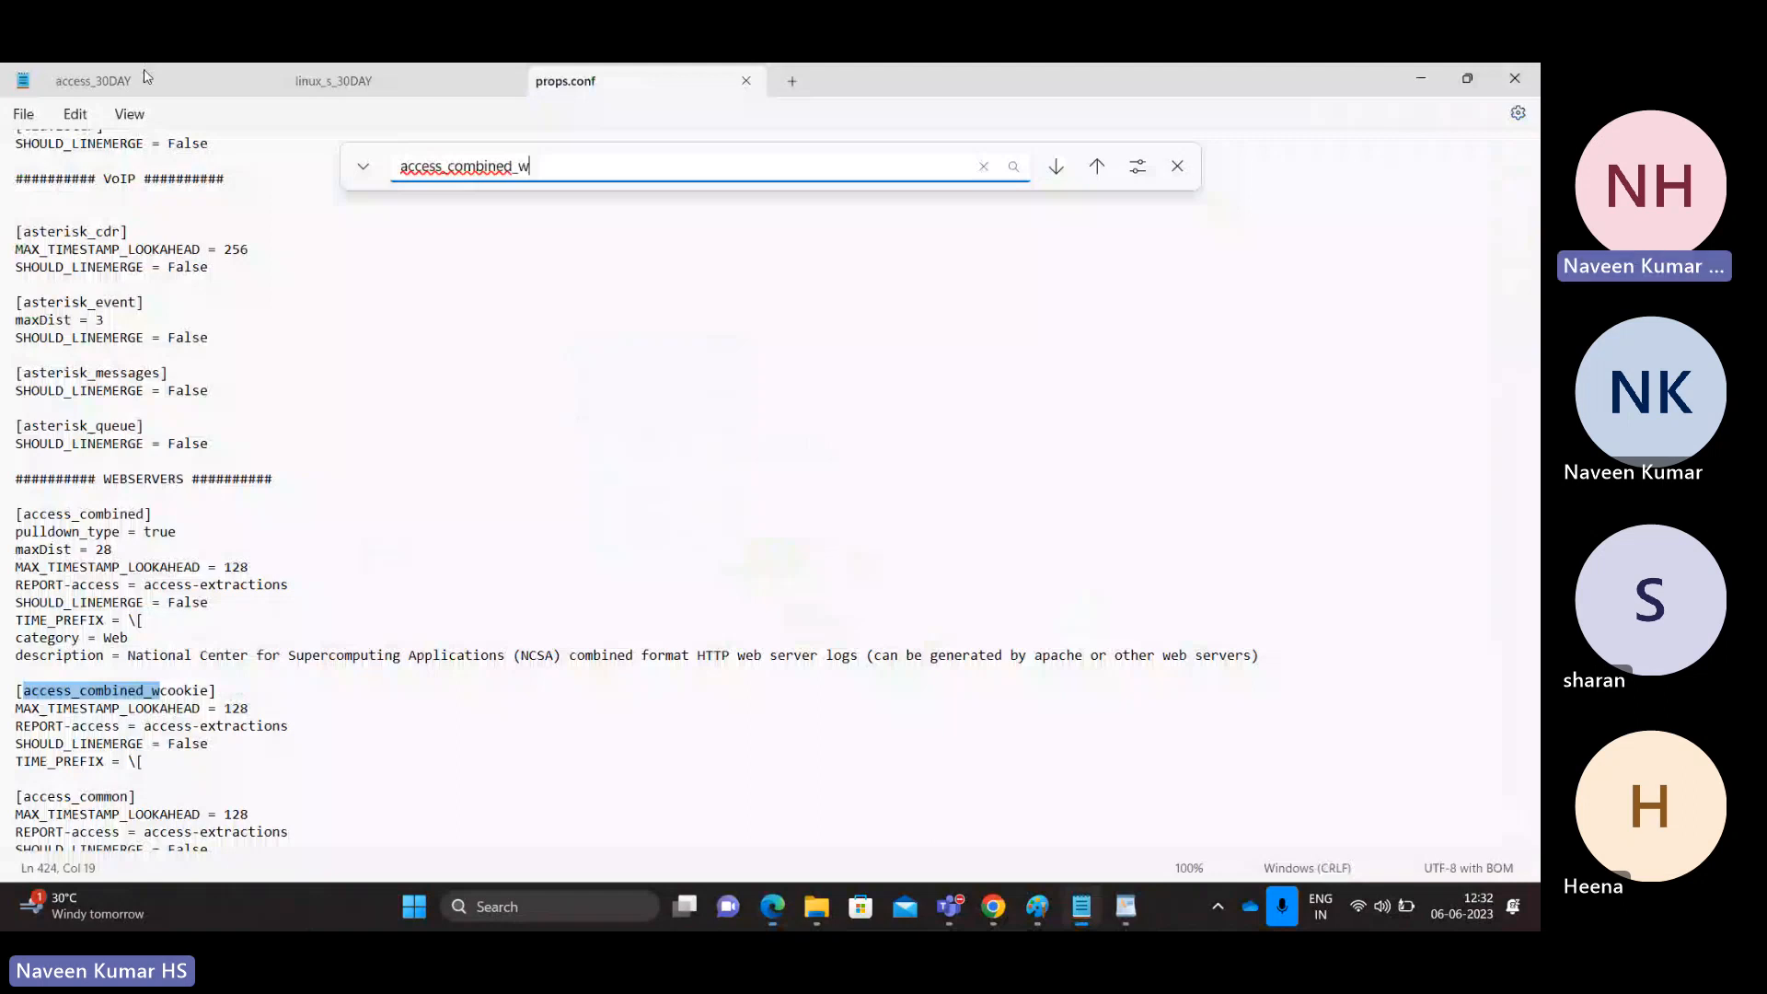
{"action": "left_click", "coordinate": [144, 78]}
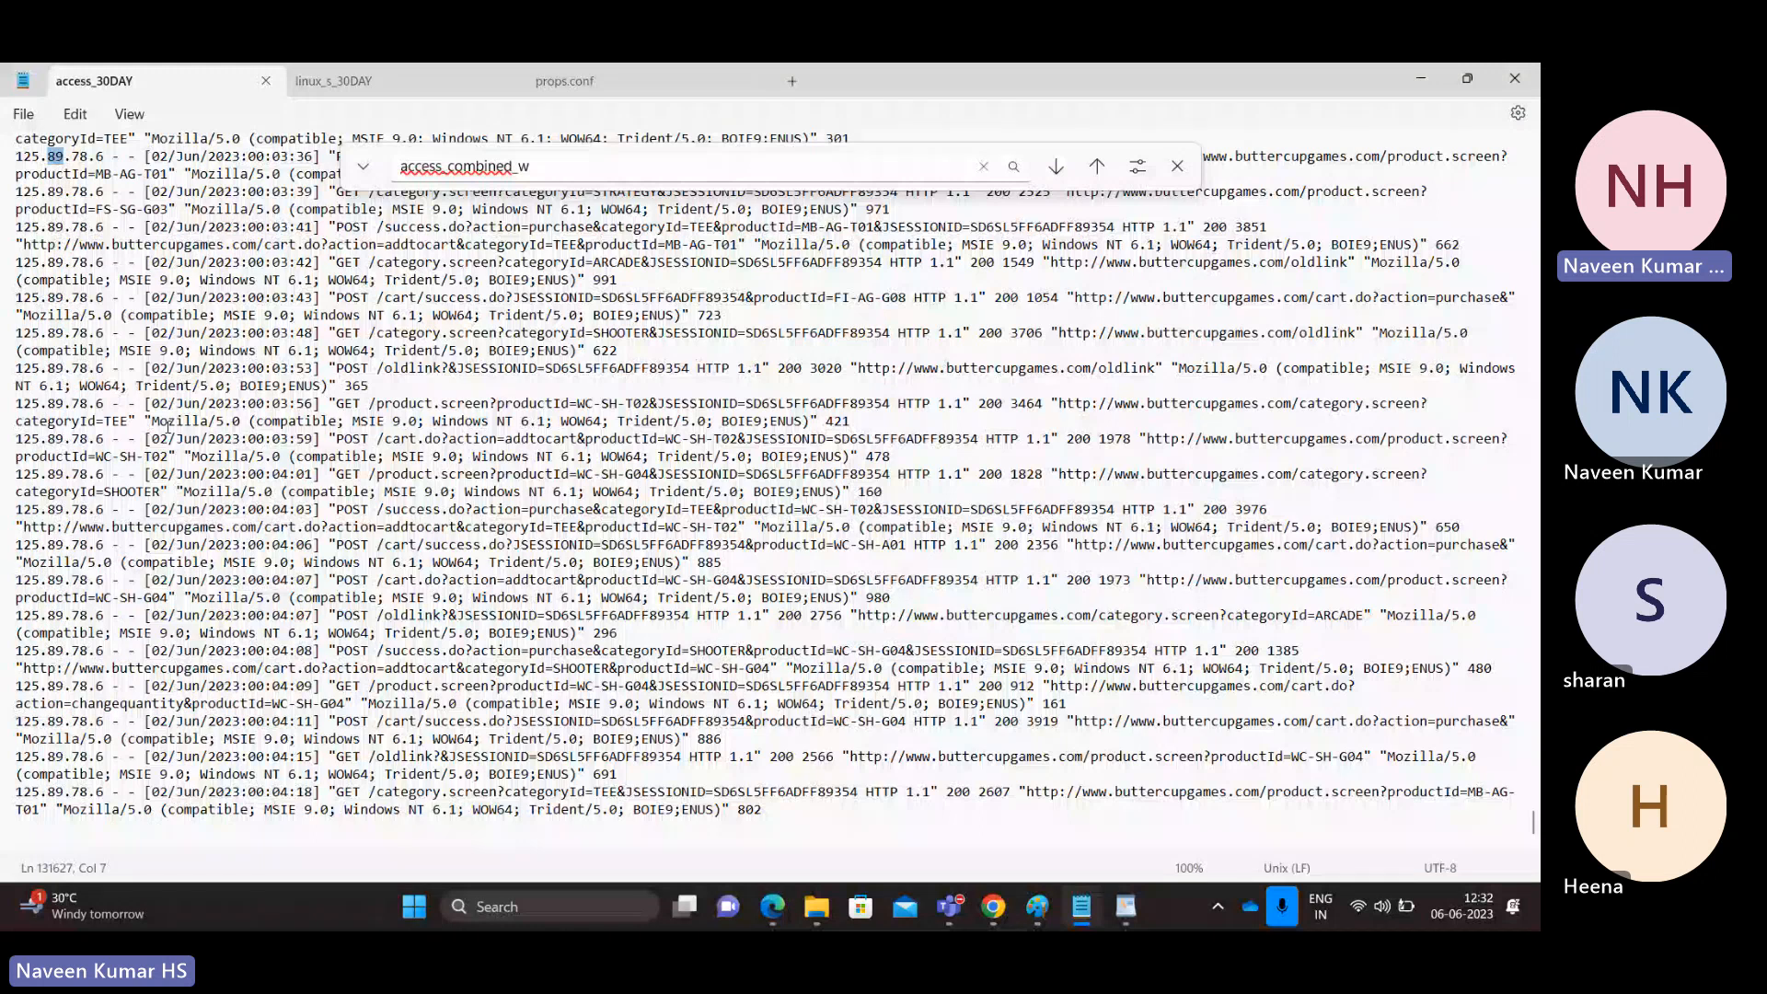
{"action": "left_click", "coordinate": [565, 81]}
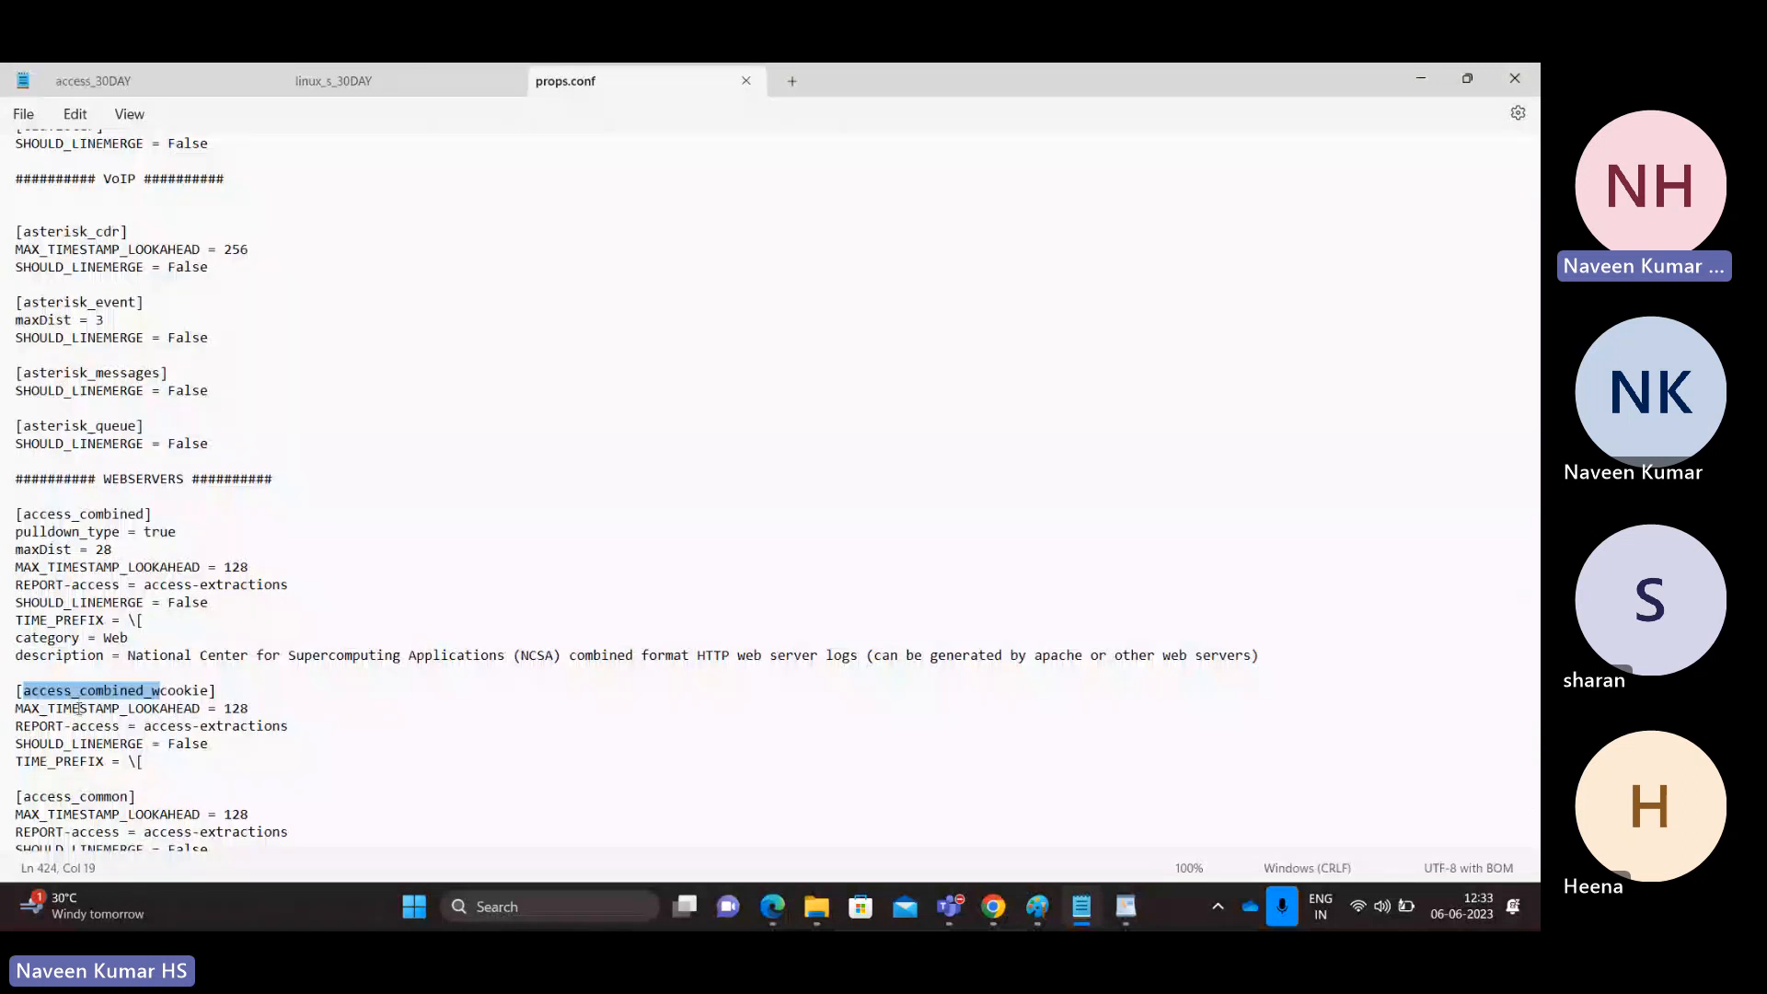
{"action": "left_click", "coordinate": [111, 80]}
{"action": "left_click", "coordinate": [589, 81]}
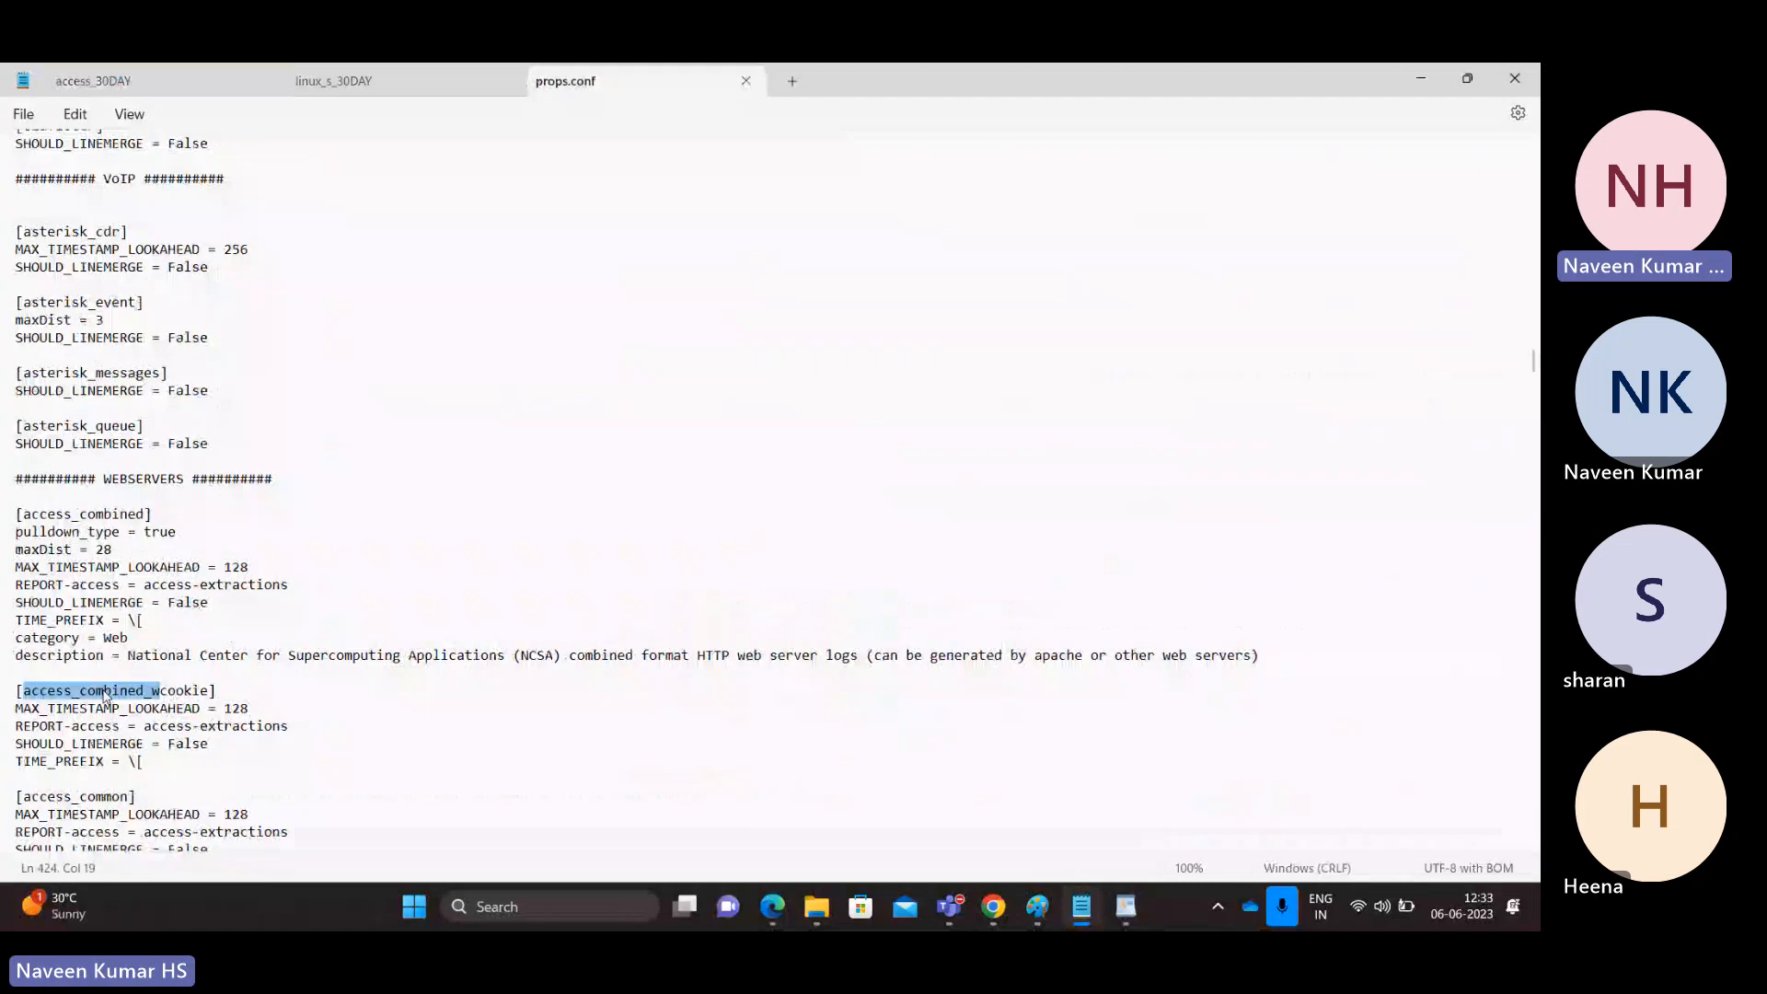
Step: Inspect the [access_combined_wcookie] stanza under WEBSERVERS, including TIME_PREFIX = \[
{"action": "double_click", "coordinate": [106, 697]}
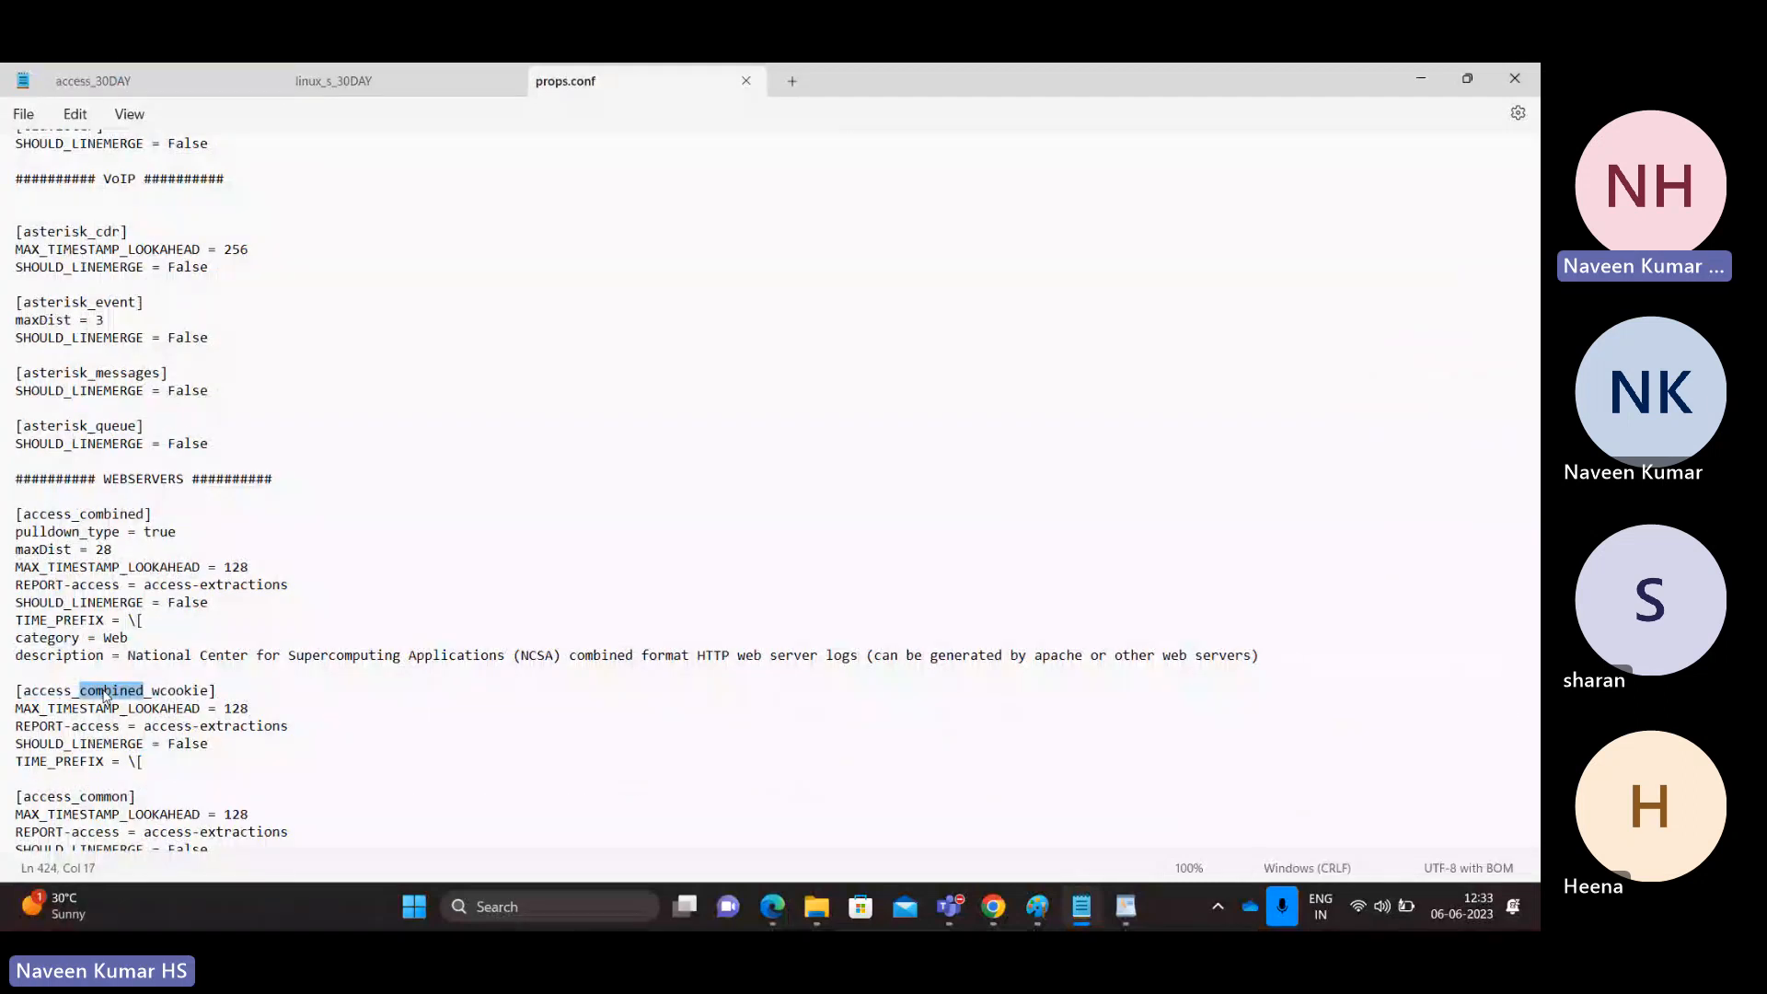
{"action": "double_click", "coordinate": [198, 691]}
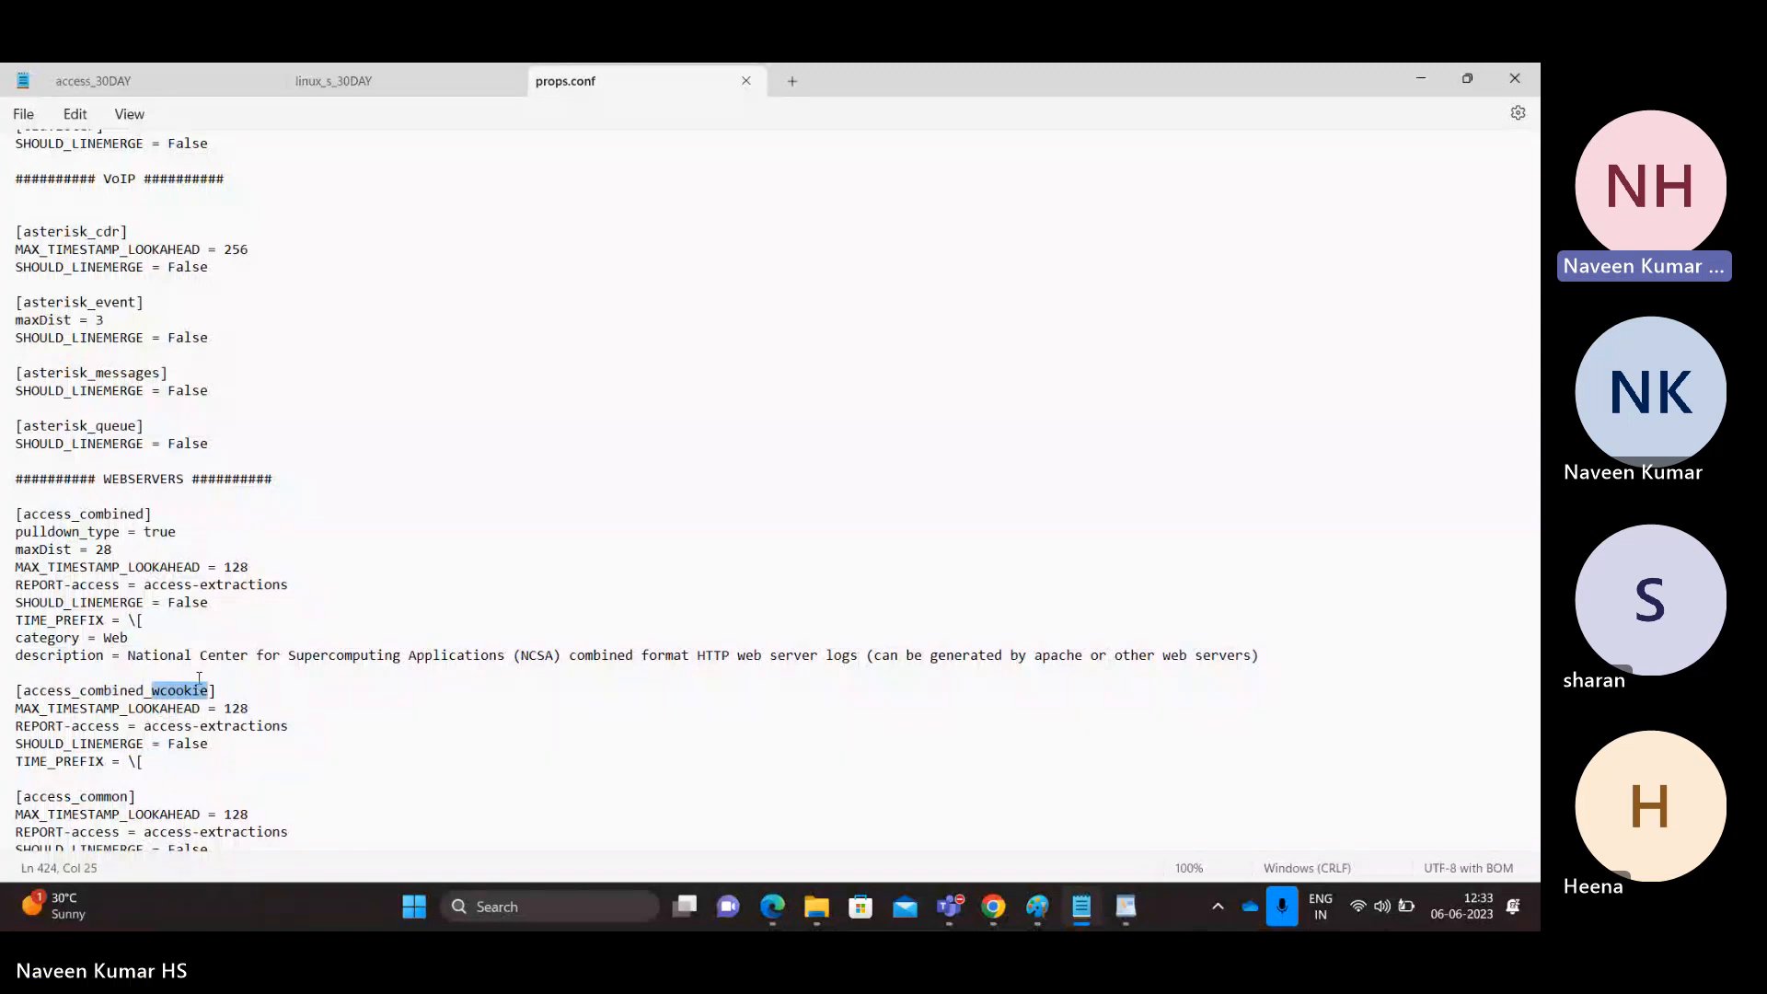
{"action": "left_click", "coordinate": [142, 478]}
{"action": "double_click", "coordinate": [143, 479]}
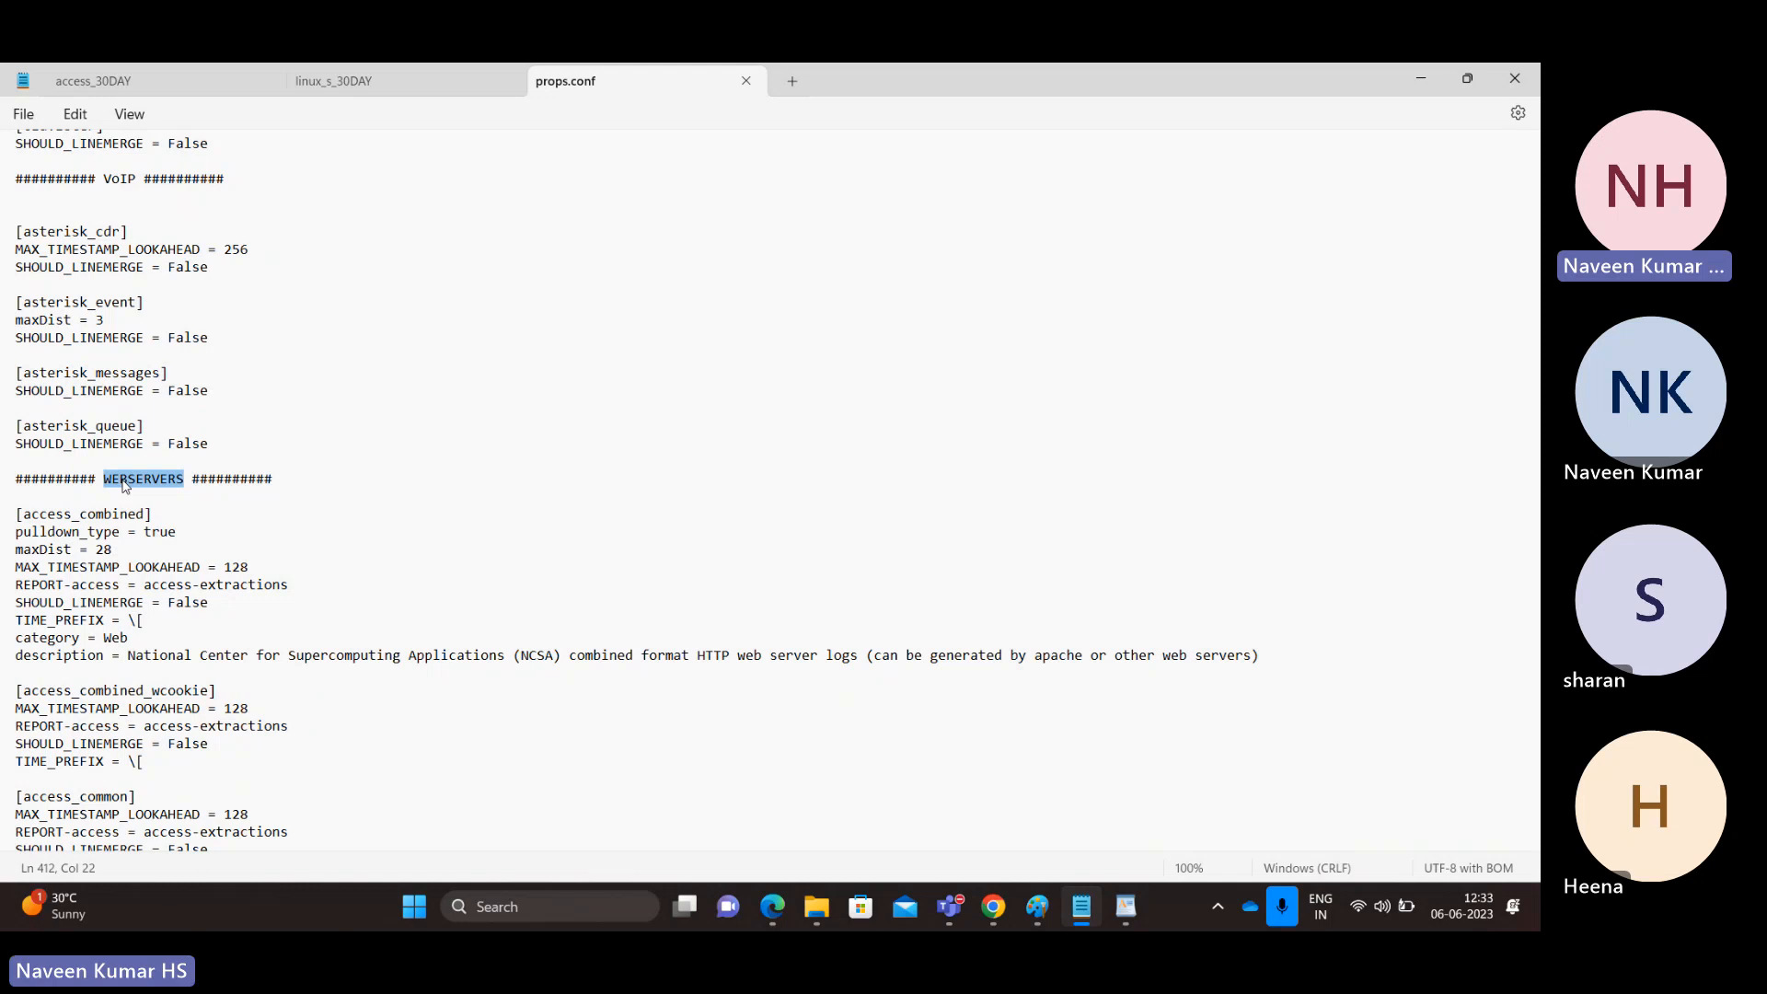
{"action": "double_click", "coordinate": [116, 691]}
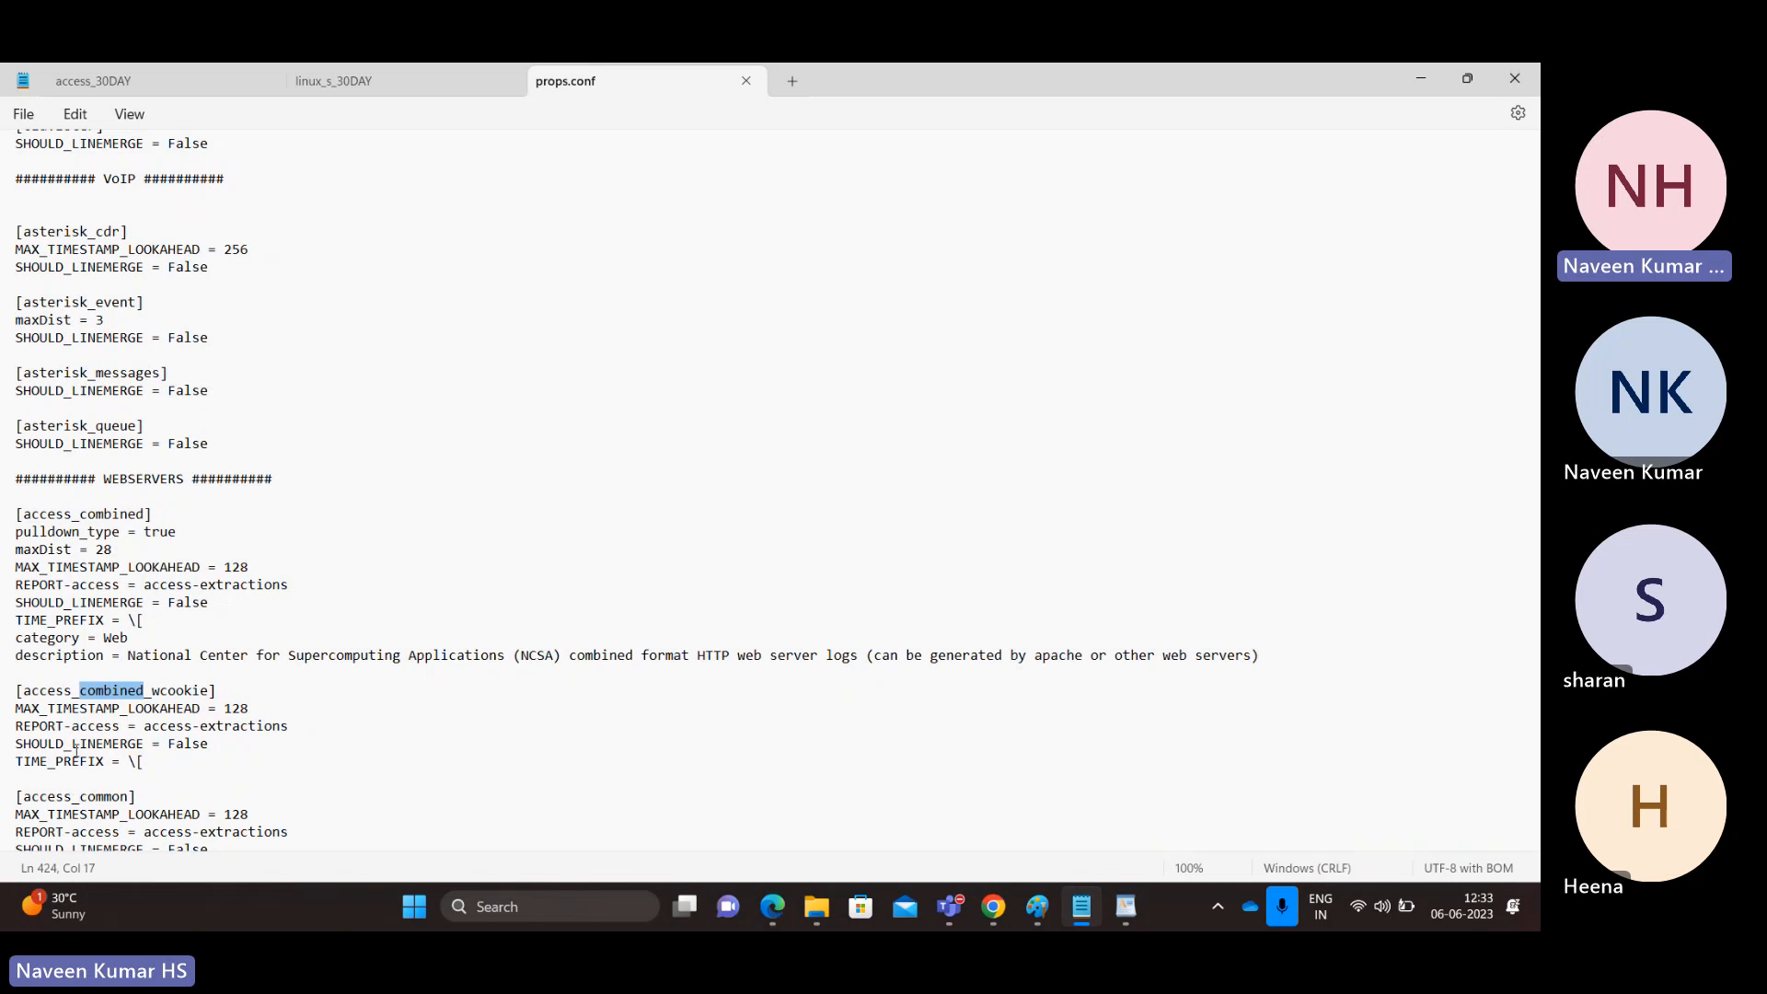
{"action": "left_click", "coordinate": [22, 761]}
{"action": "double_click", "coordinate": [22, 762]}
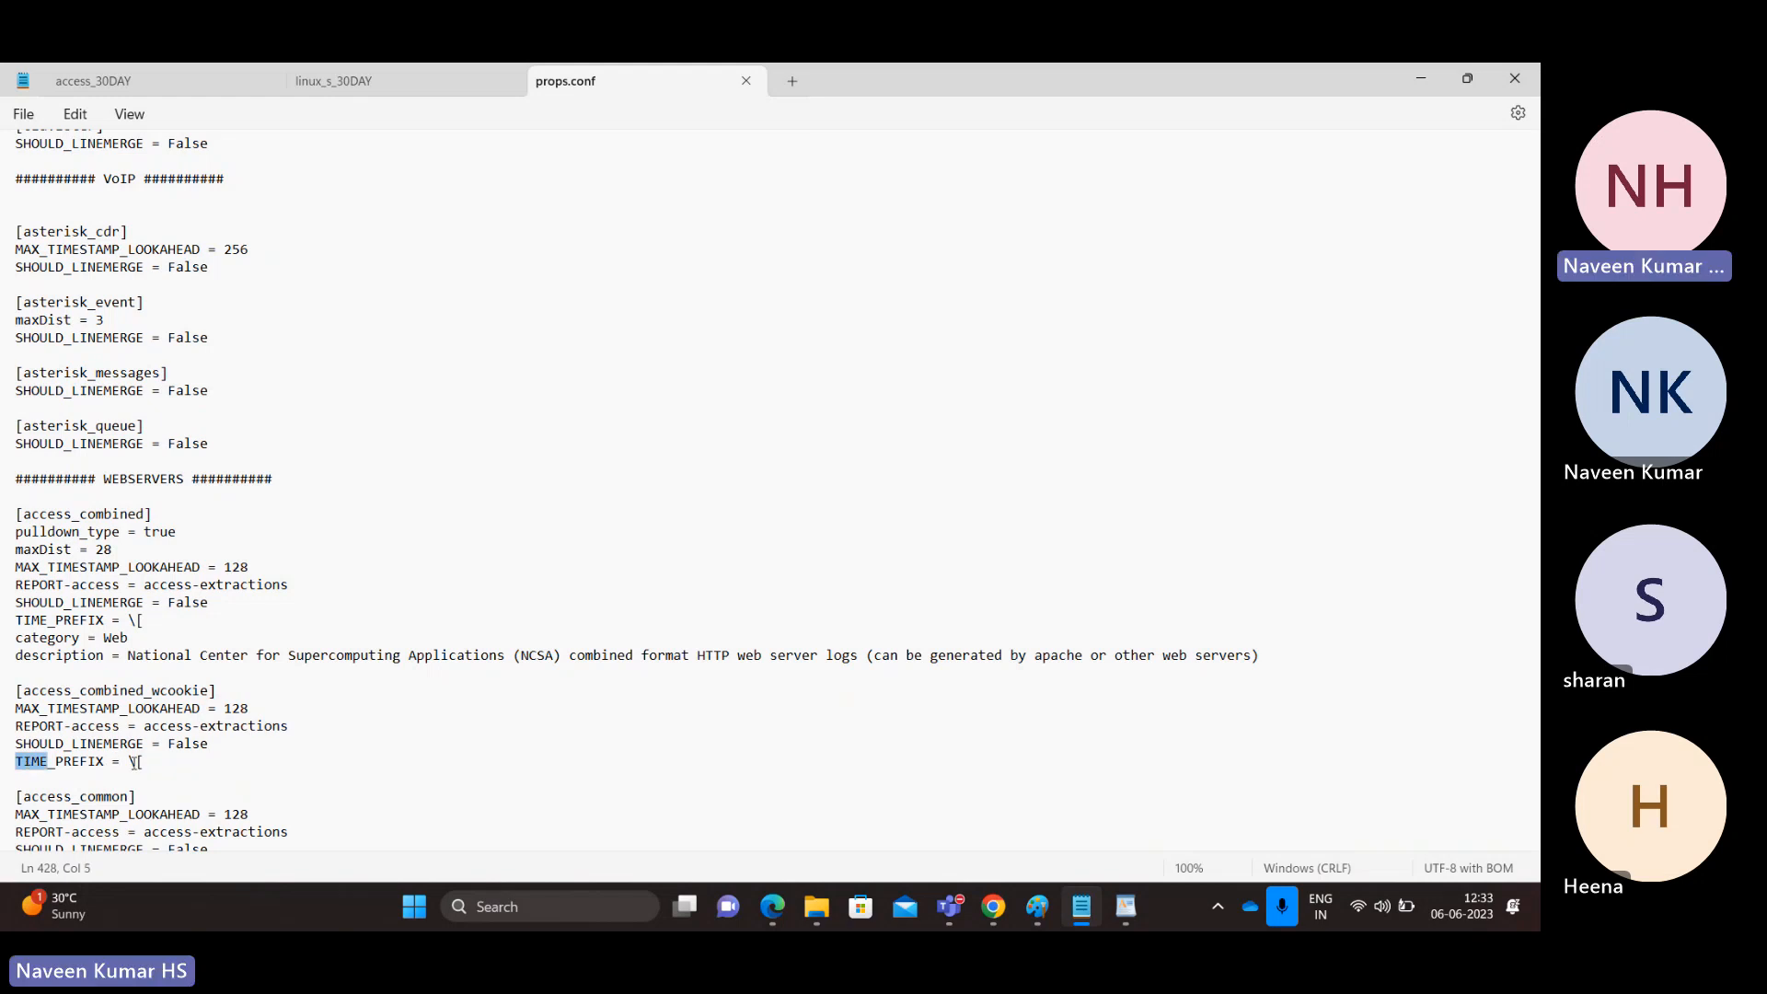
{"action": "left_click", "coordinate": [137, 761]}
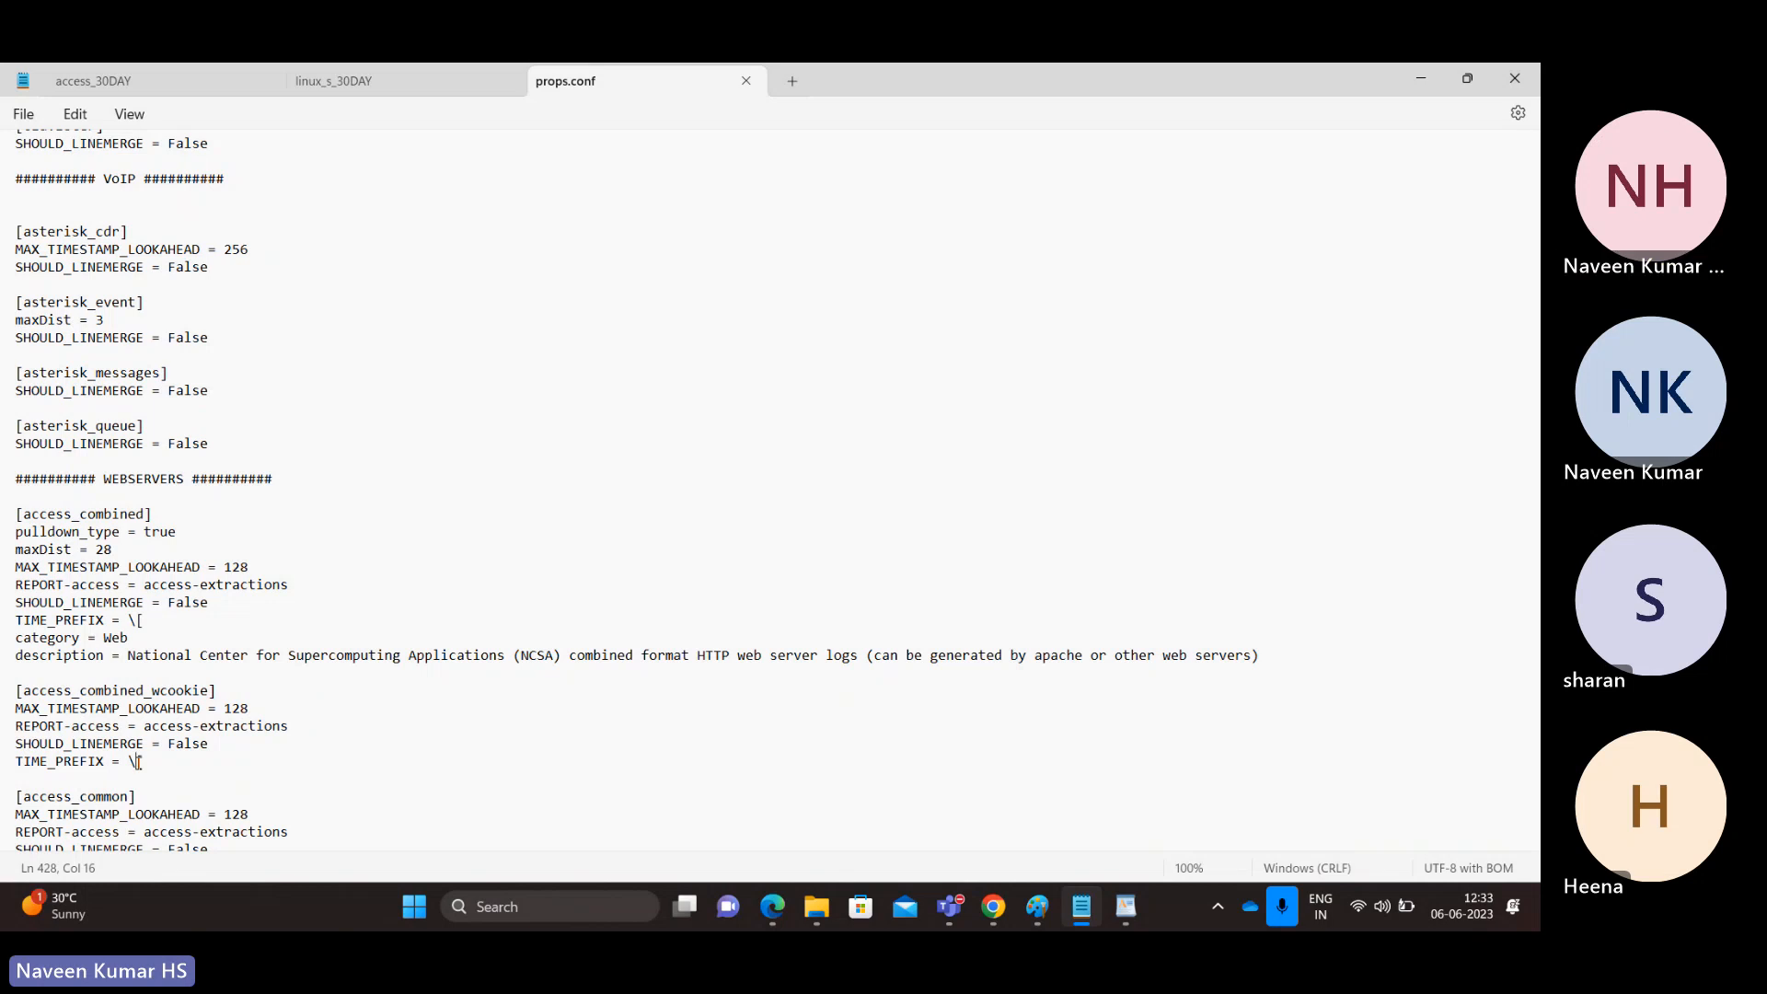
{"action": "key", "text": "alt+Tab"}
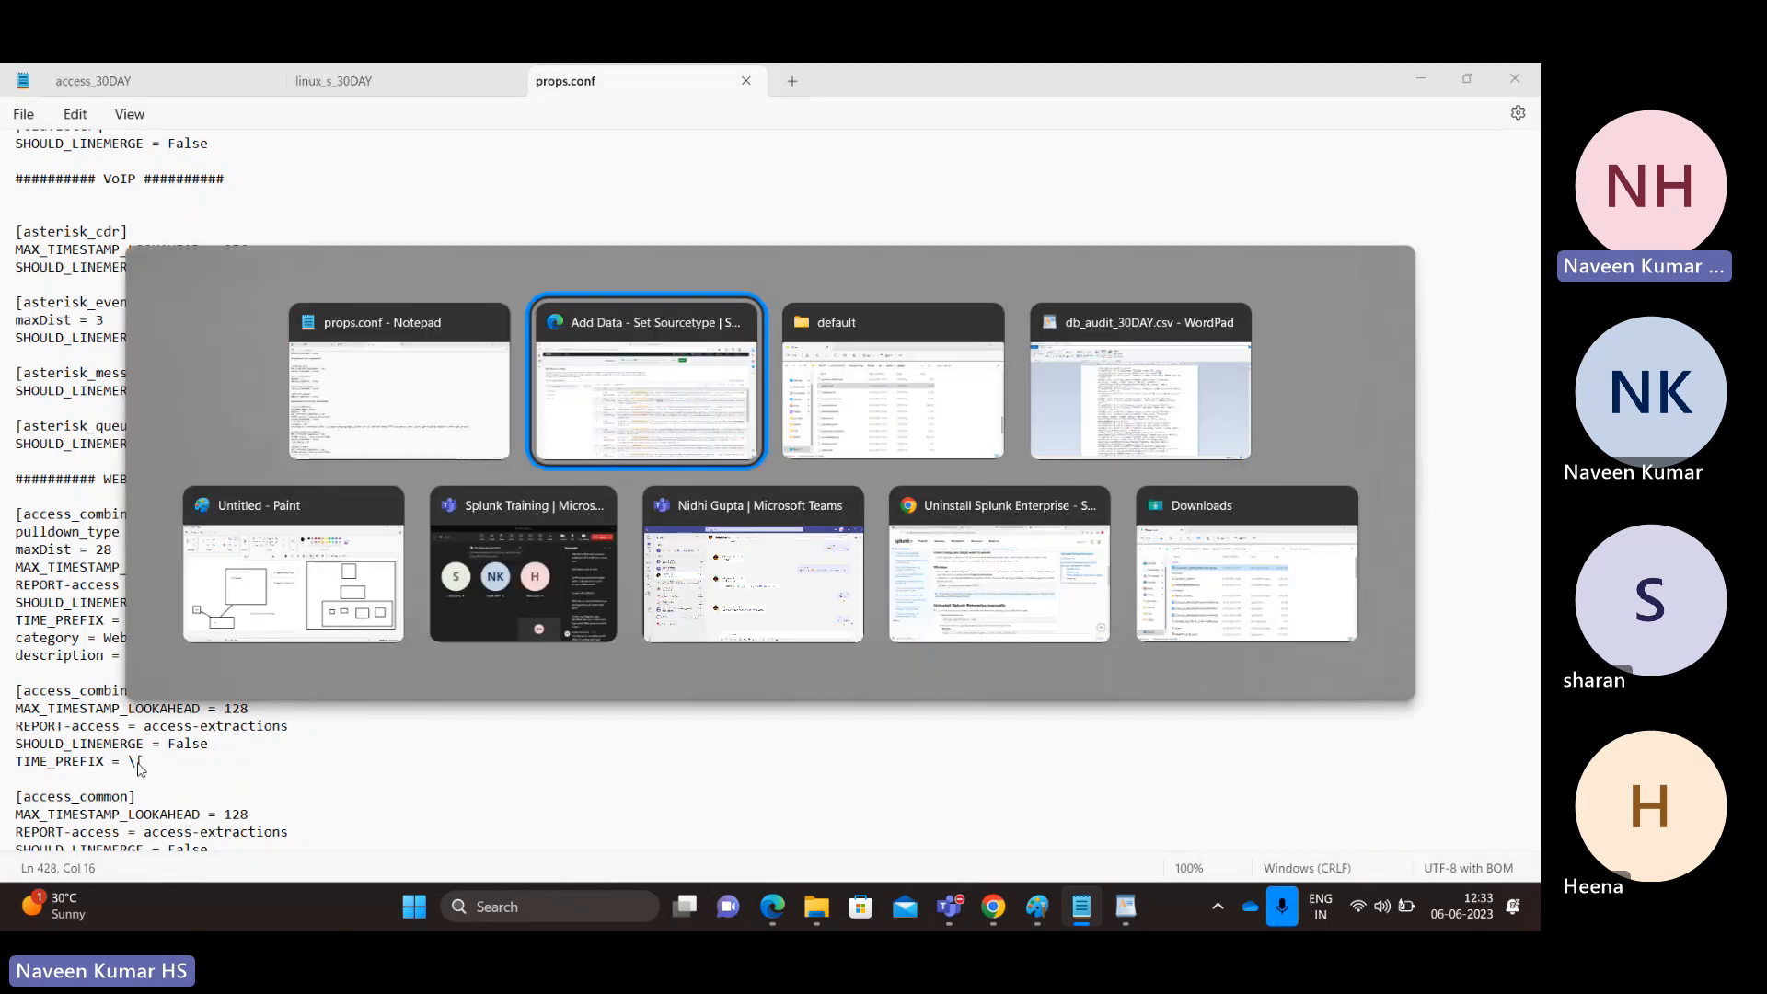
{"action": "key", "text": "Escape"}
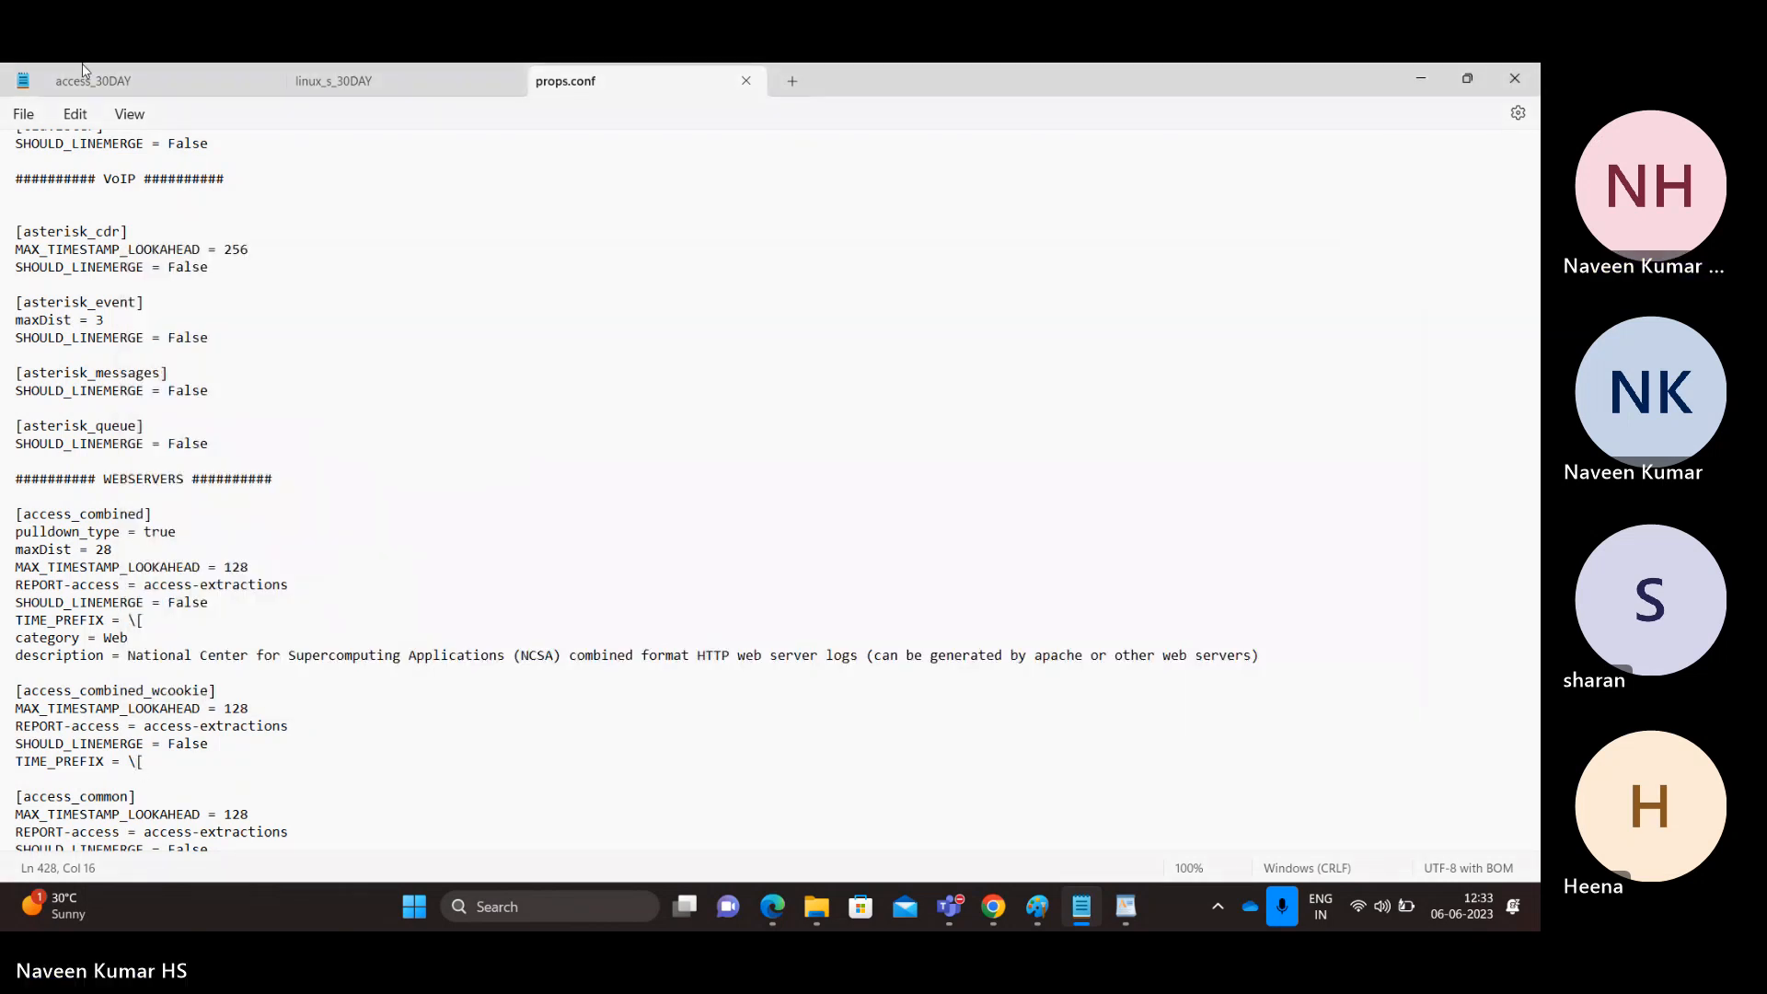
Step: Compare the 00:03:36 log entry's timestamp with the TIME_PREFIX and LOOKAHEAD settings
{"action": "left_click", "coordinate": [109, 84]}
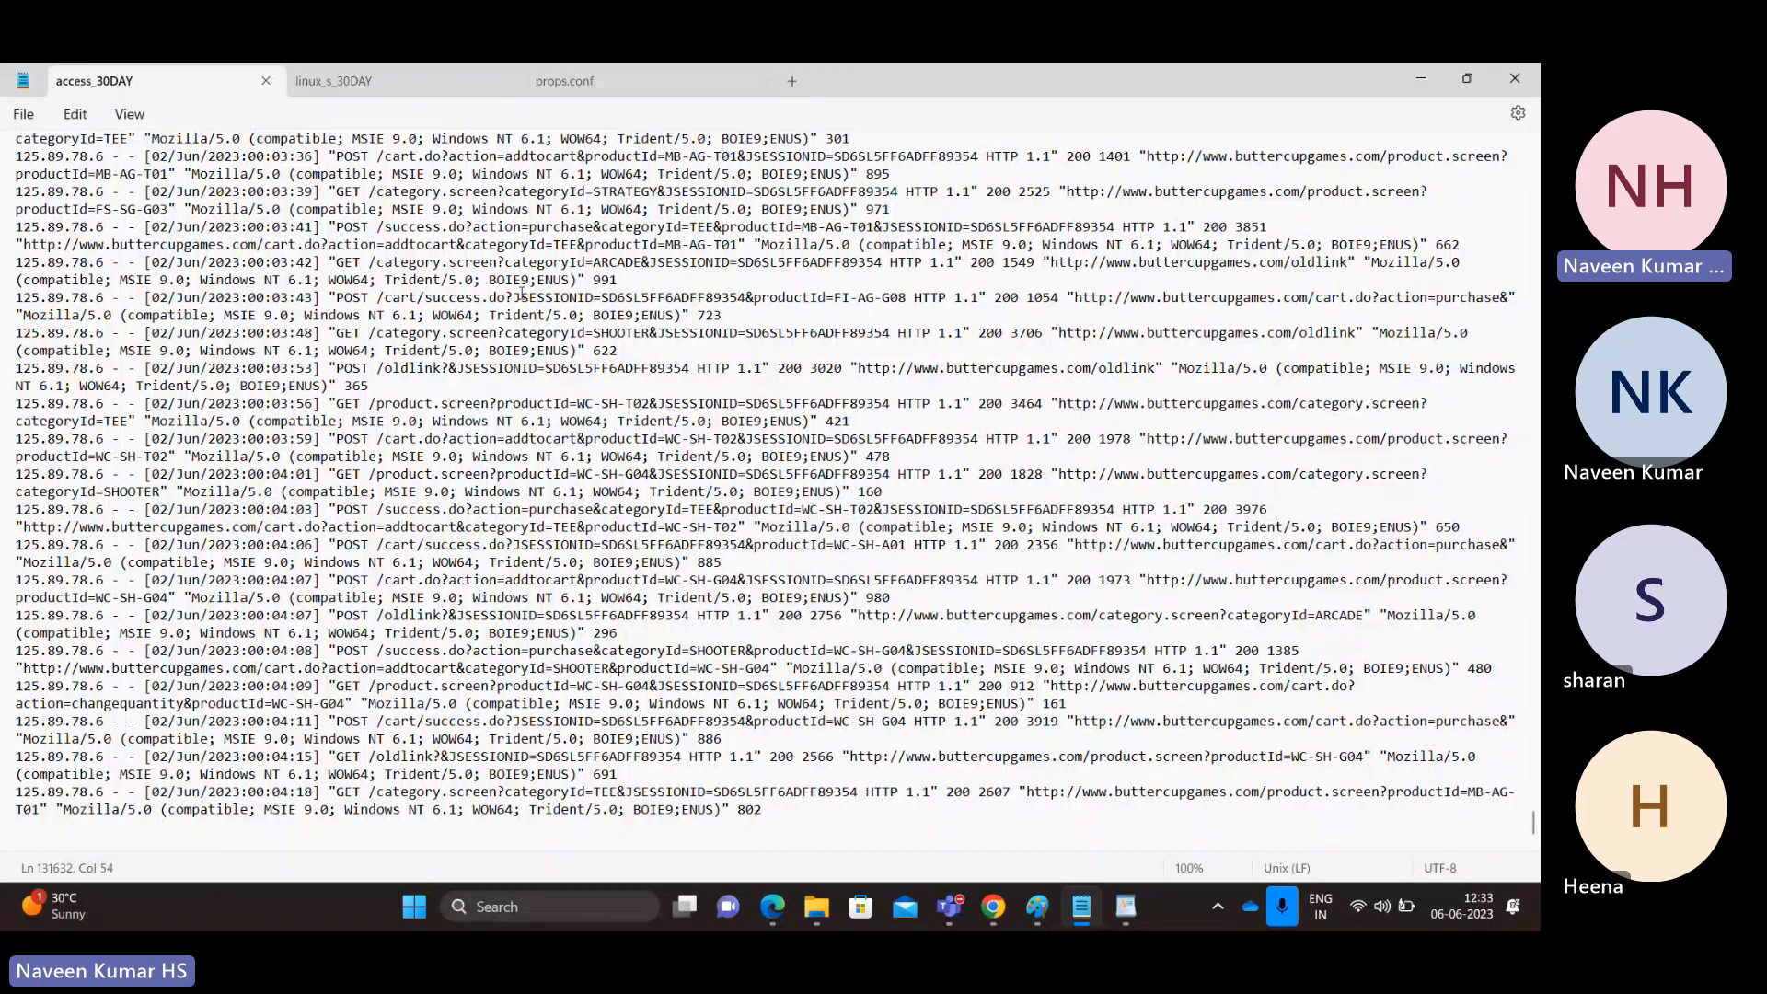
{"action": "left_click", "coordinate": [906, 174]}
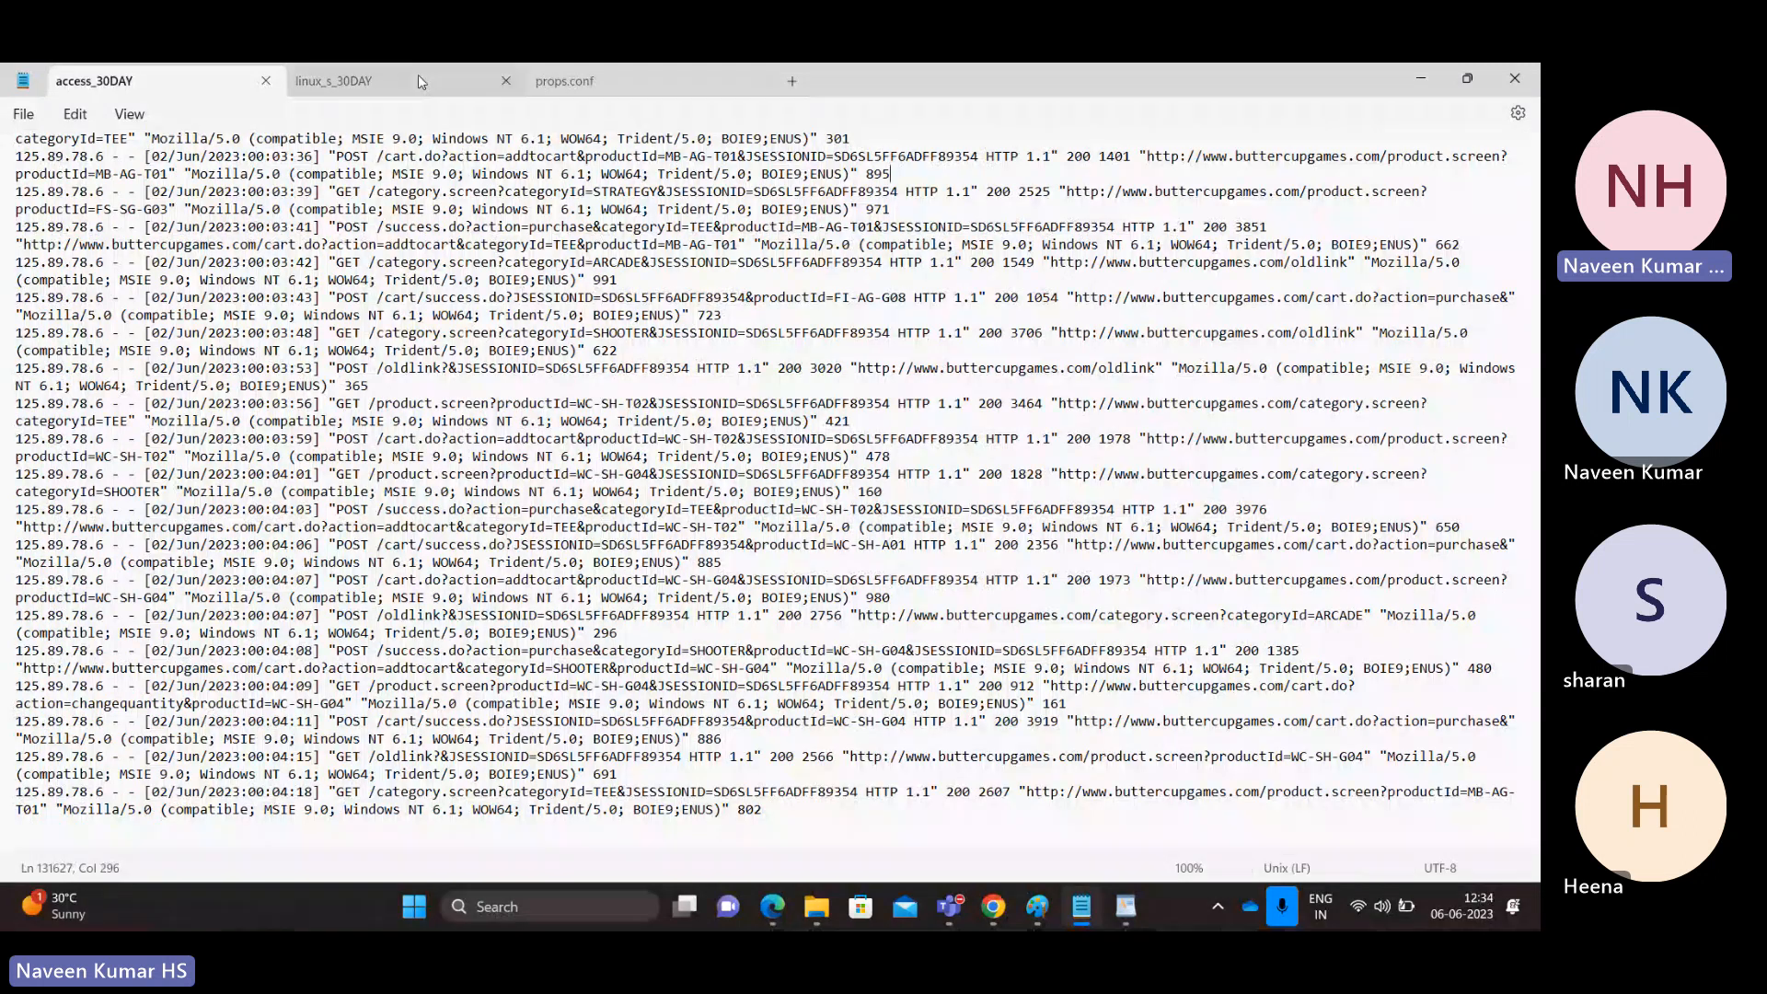
{"action": "left_click", "coordinate": [153, 157]}
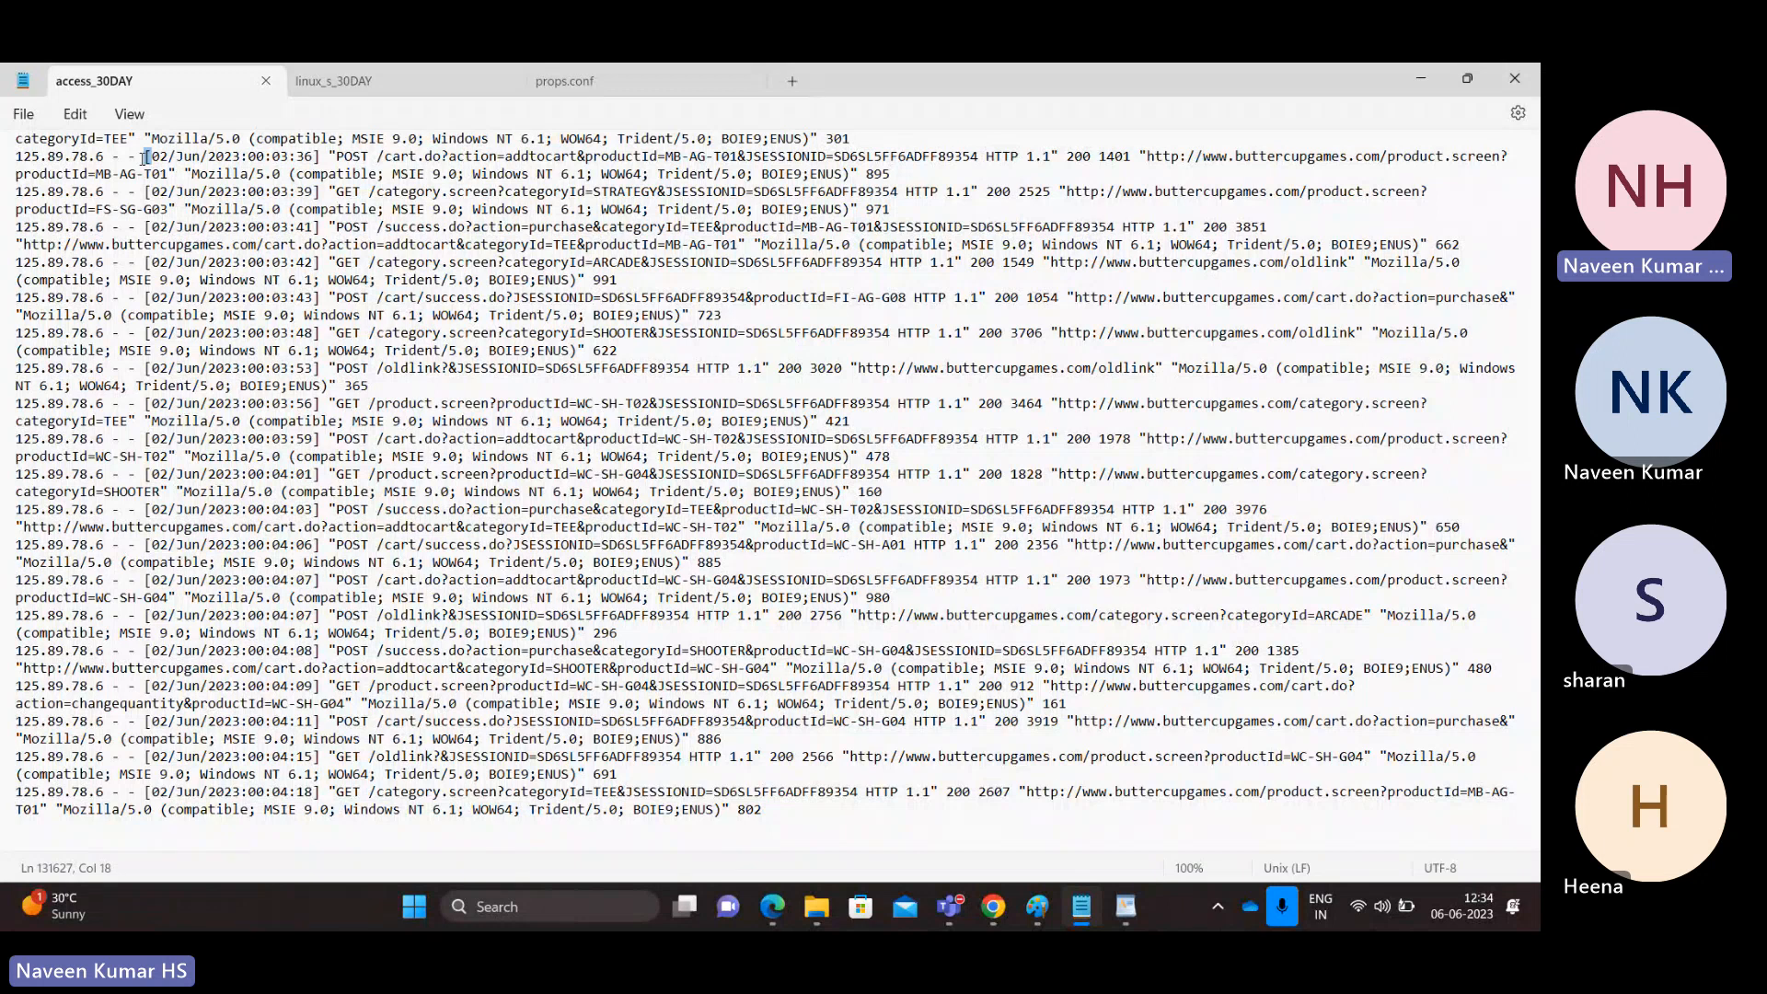
{"action": "left_click", "coordinate": [561, 78]}
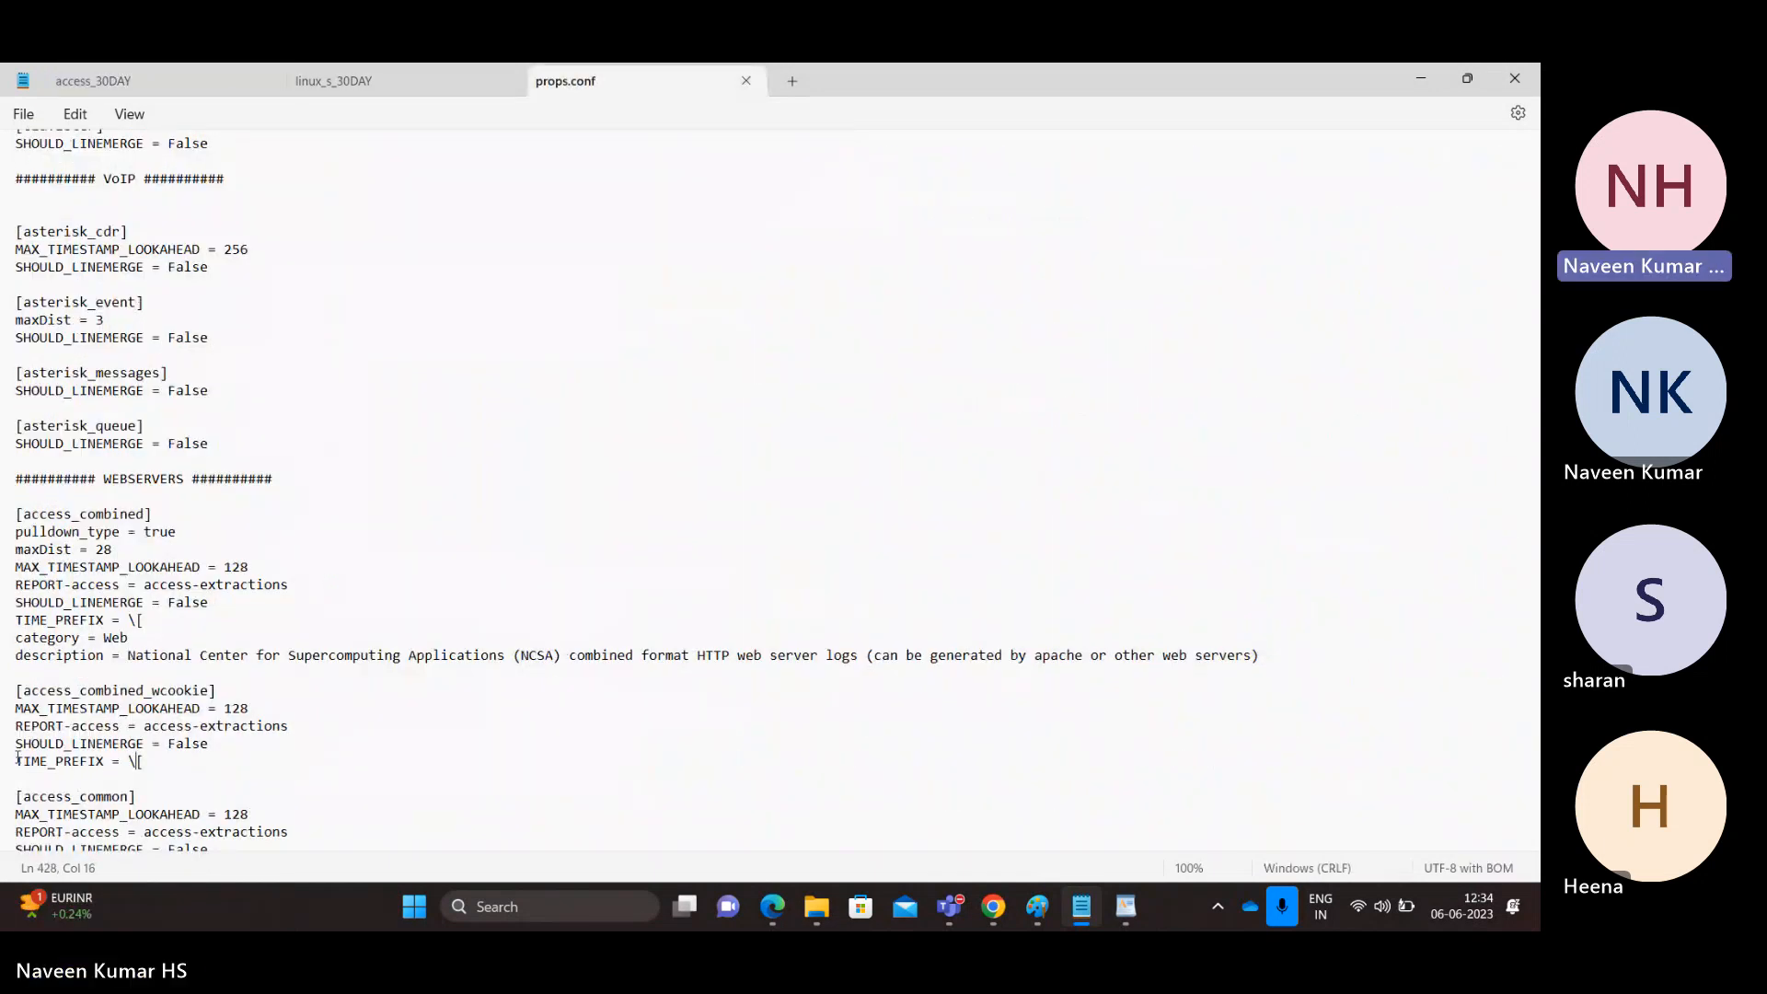
{"action": "double_click", "coordinate": [74, 760]}
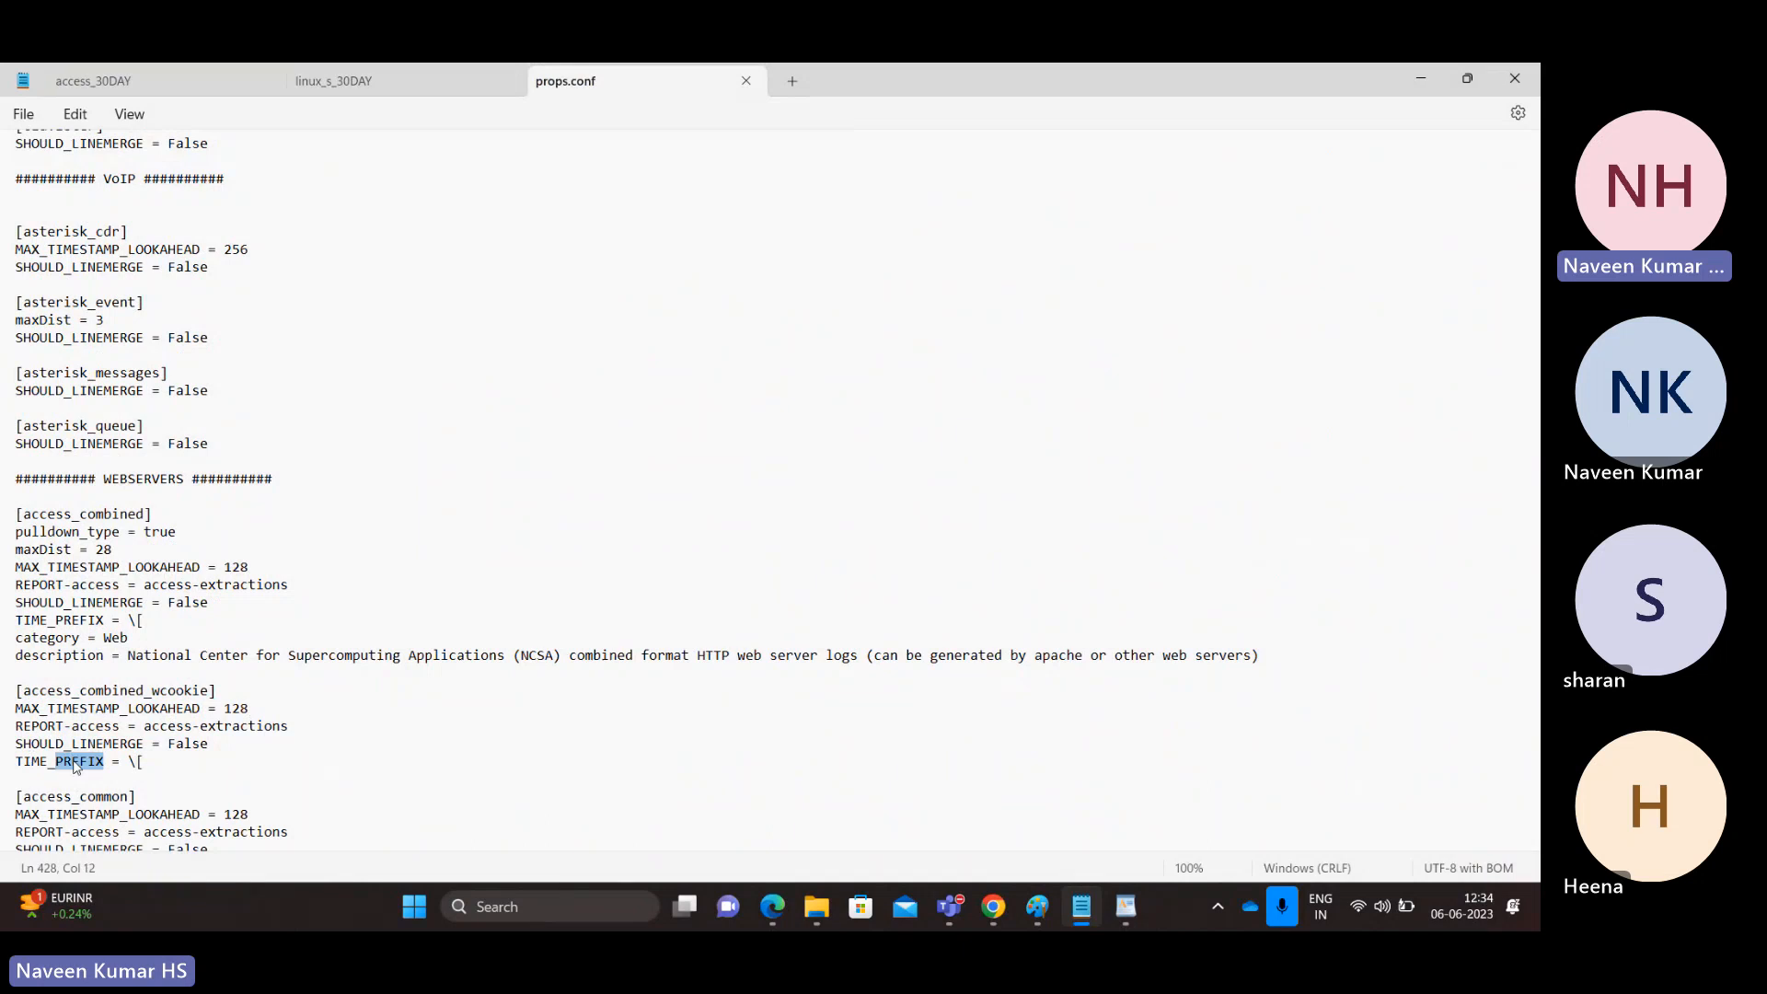
{"action": "left_click", "coordinate": [143, 762]}
{"action": "double_click", "coordinate": [152, 708]}
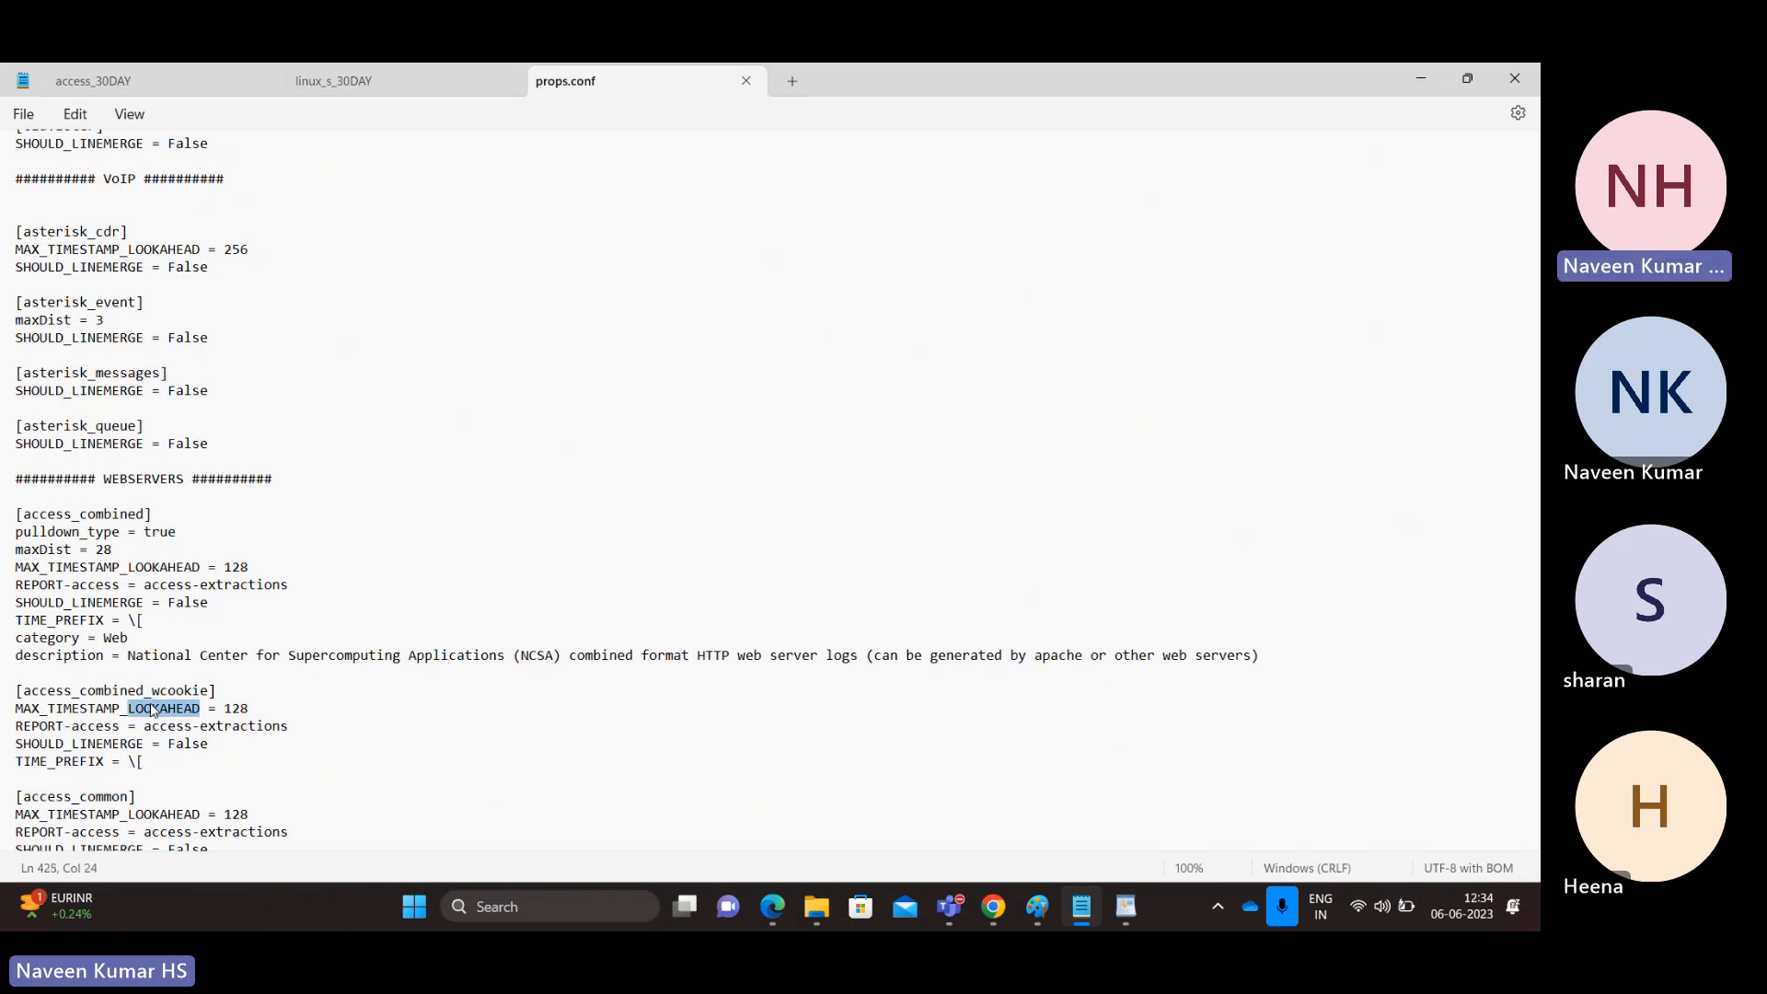
{"action": "left_click", "coordinate": [255, 710]}
{"action": "left_click", "coordinate": [140, 761]}
{"action": "left_click_drag", "start_coordinate": [143, 761], "coordinate": [127, 758]}
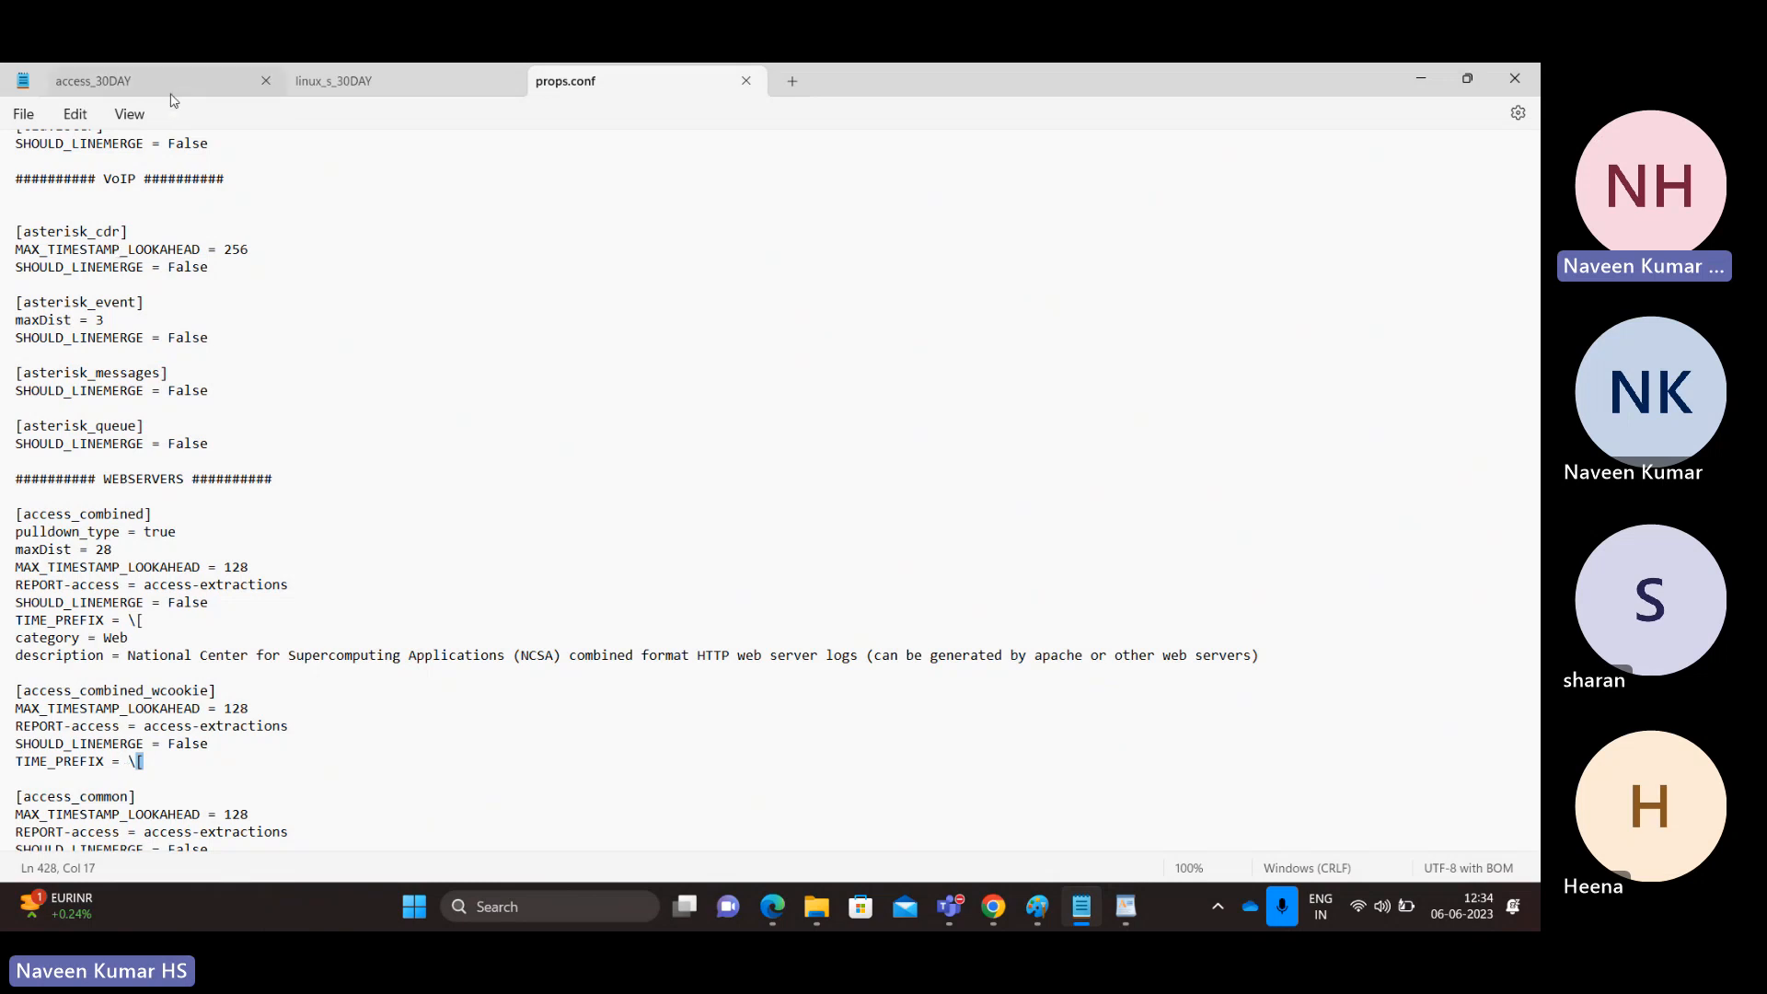
Step: Compare the first event's IP and timestamp in Splunk's preview with the access_combined_wcookie stanza
{"action": "key", "text": "alt+Tab"}
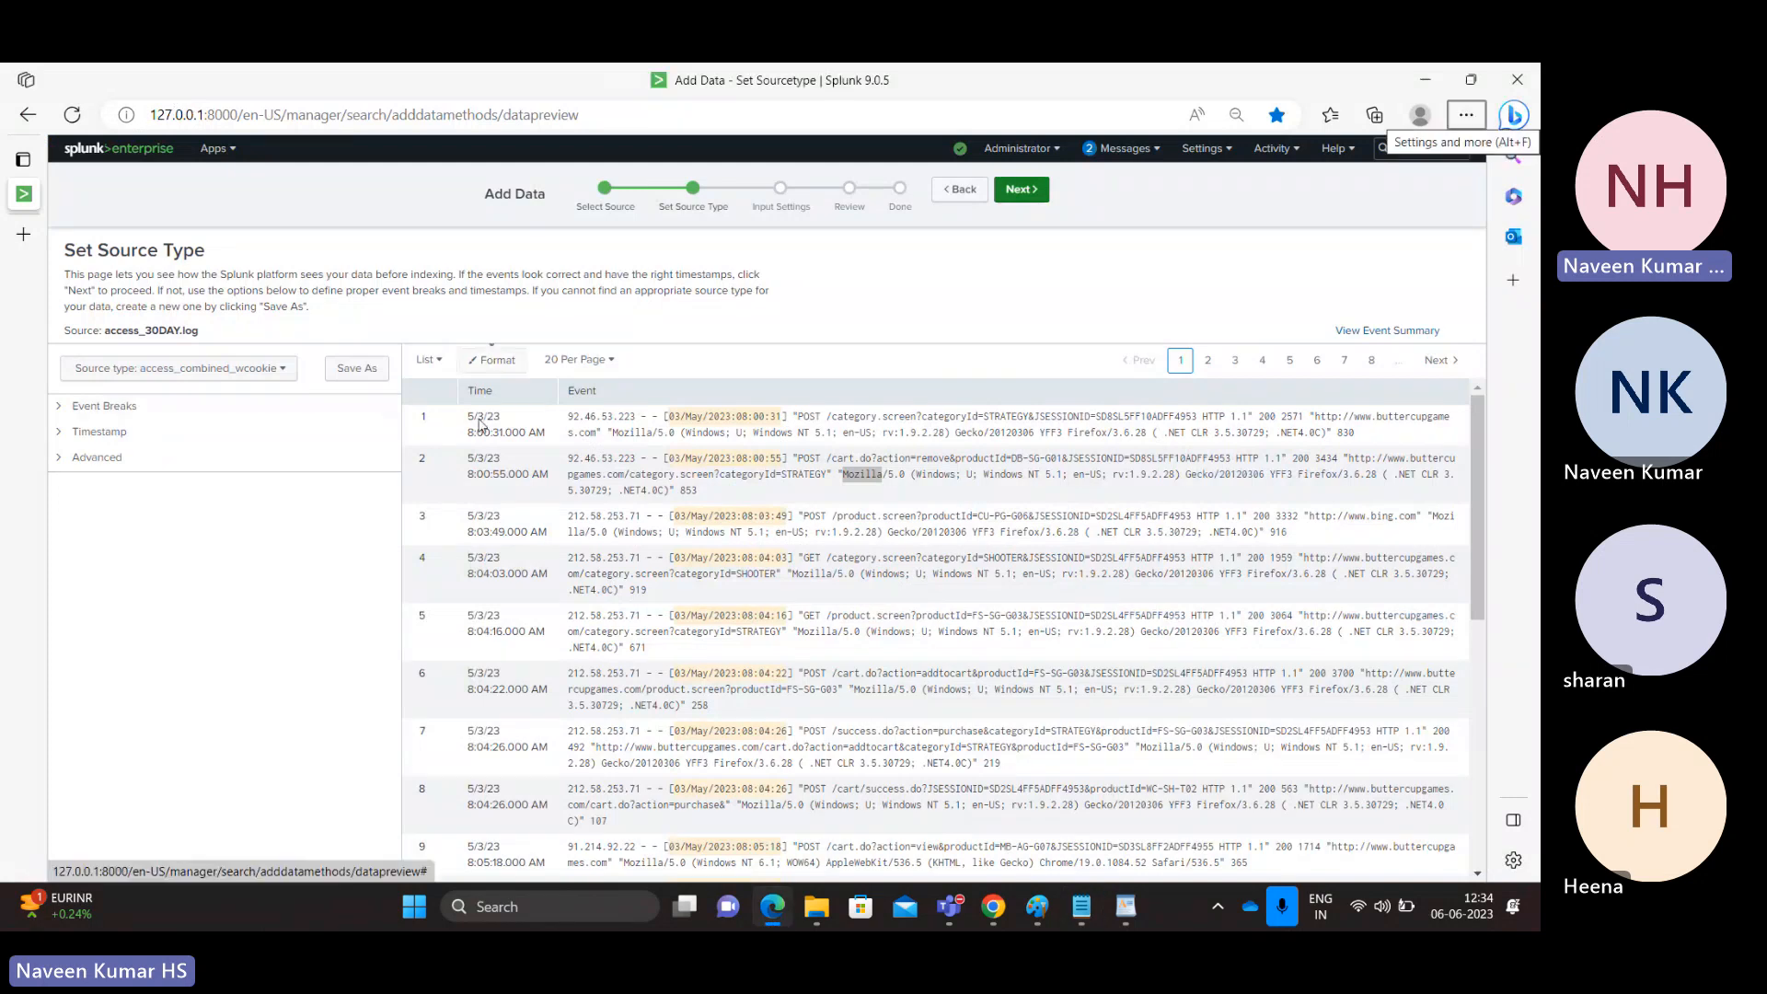
{"action": "key", "text": "alt+Tab"}
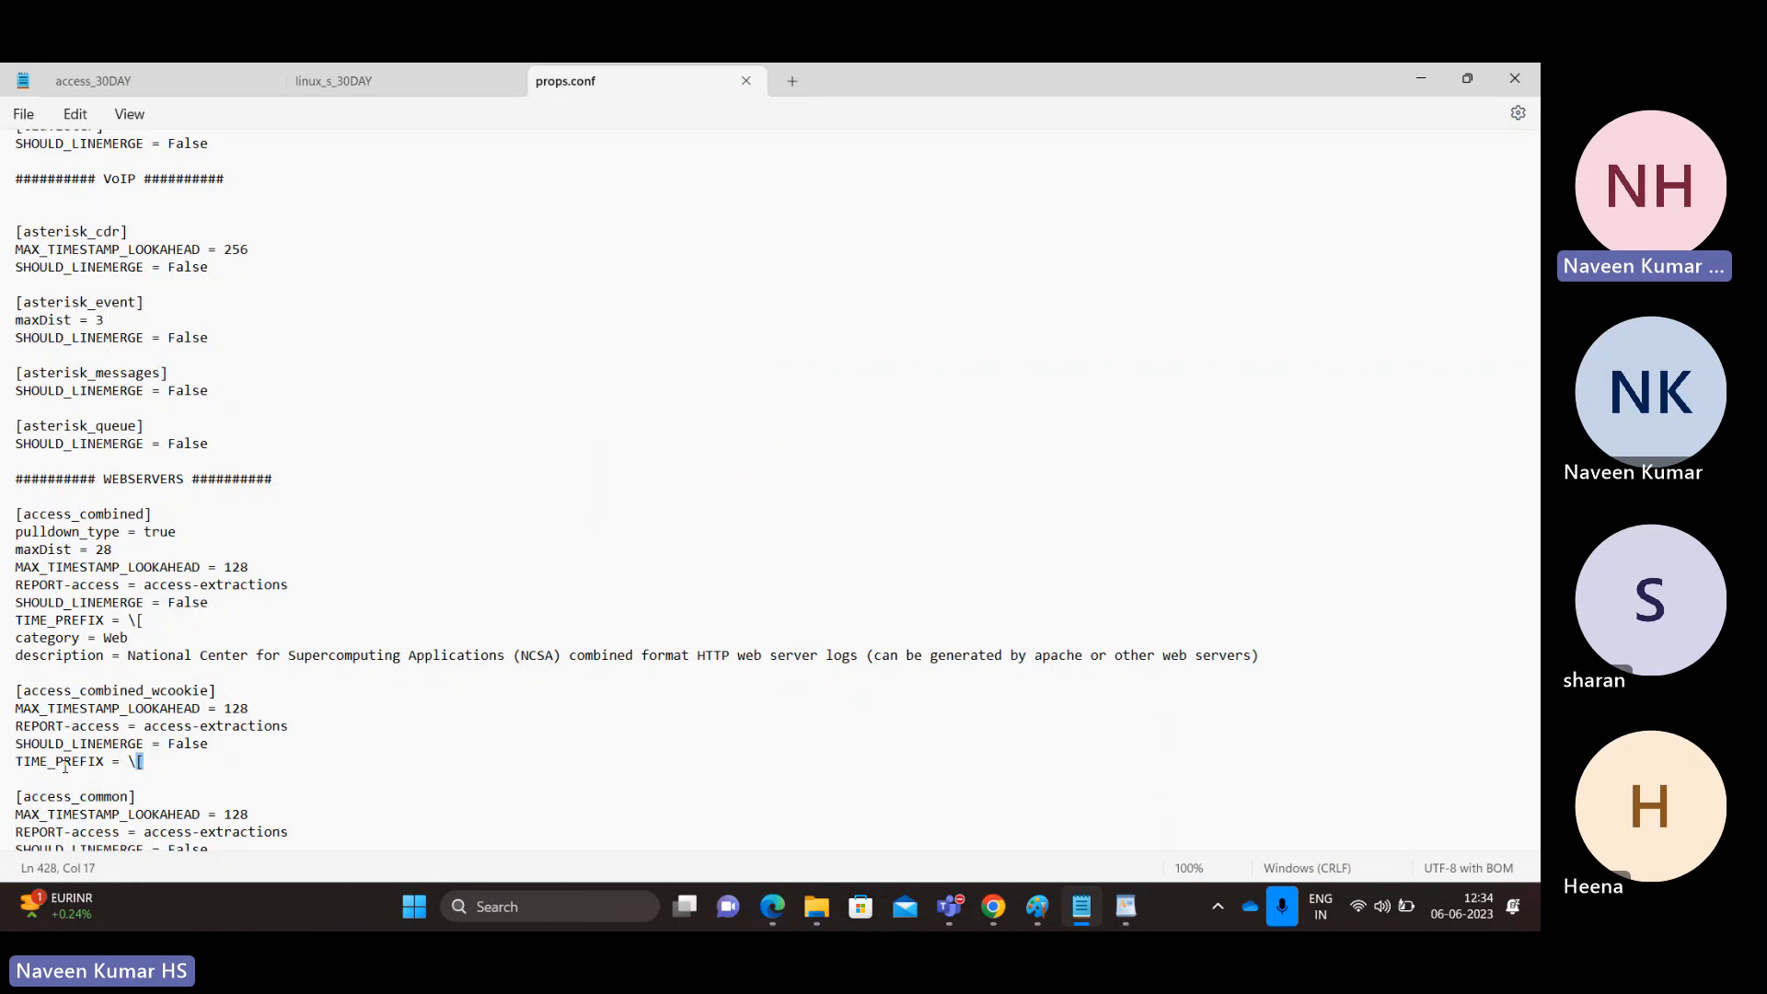
{"action": "key", "text": "alt+Tab"}
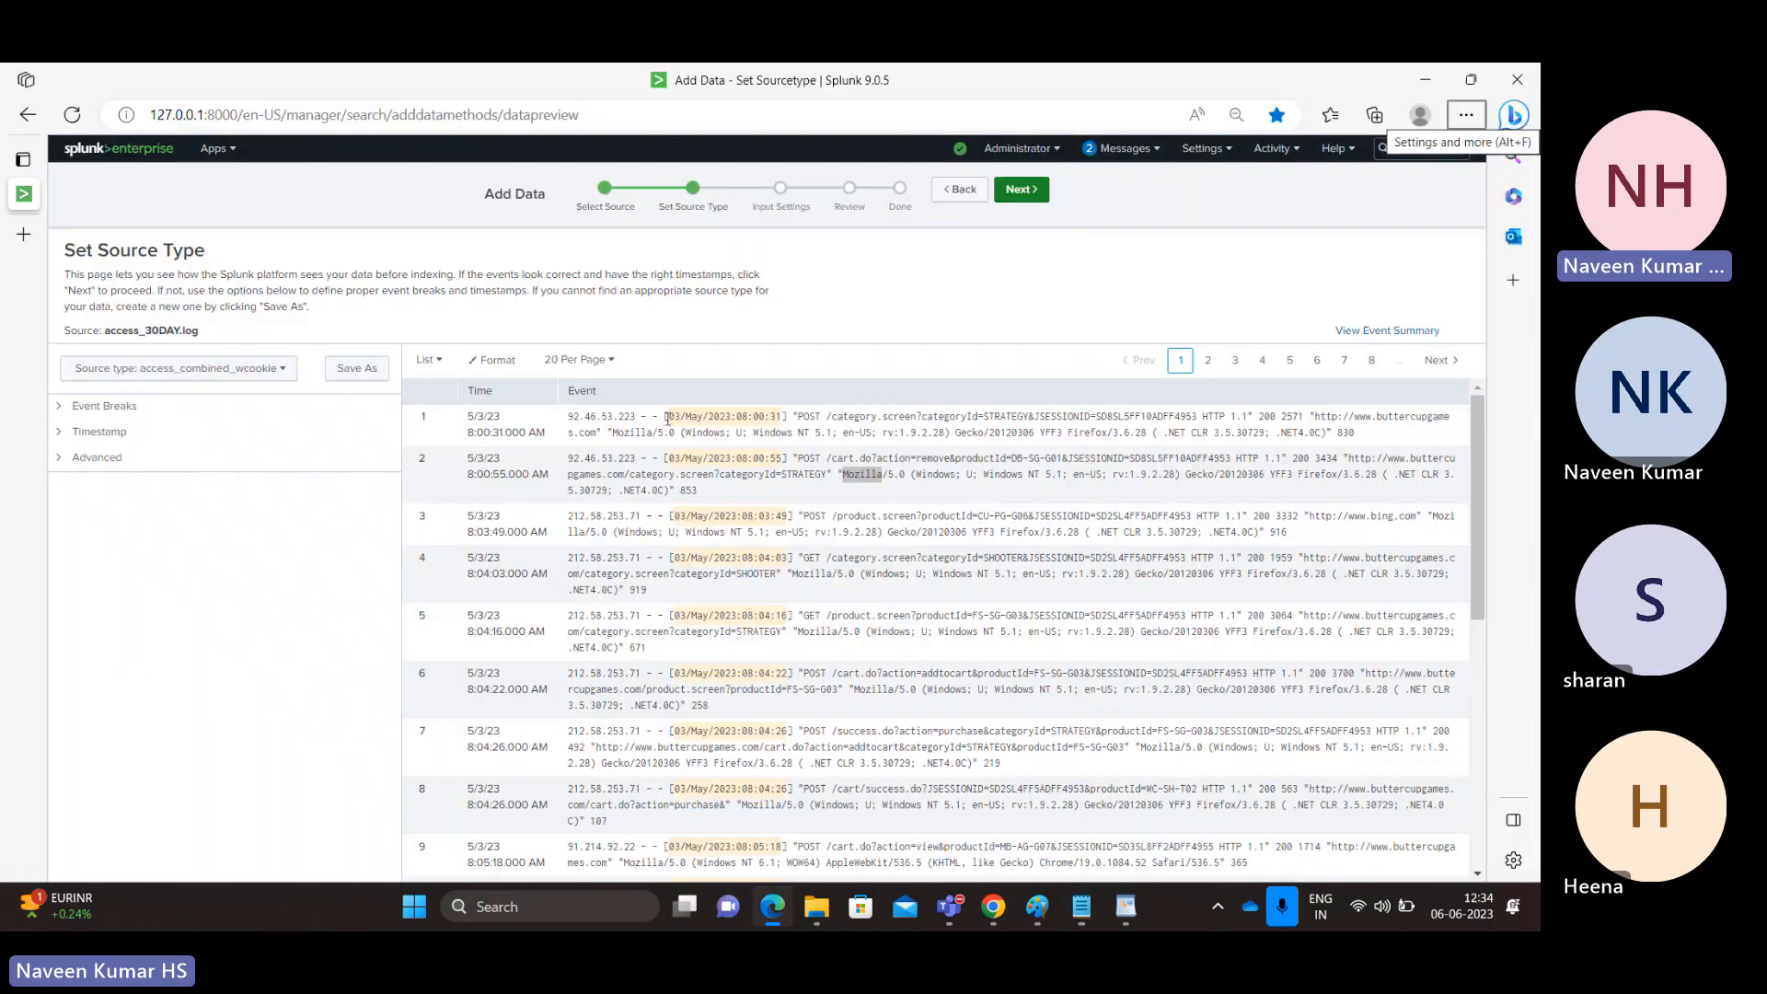
{"action": "left_click_drag", "start_coordinate": [669, 416], "coordinate": [782, 420]}
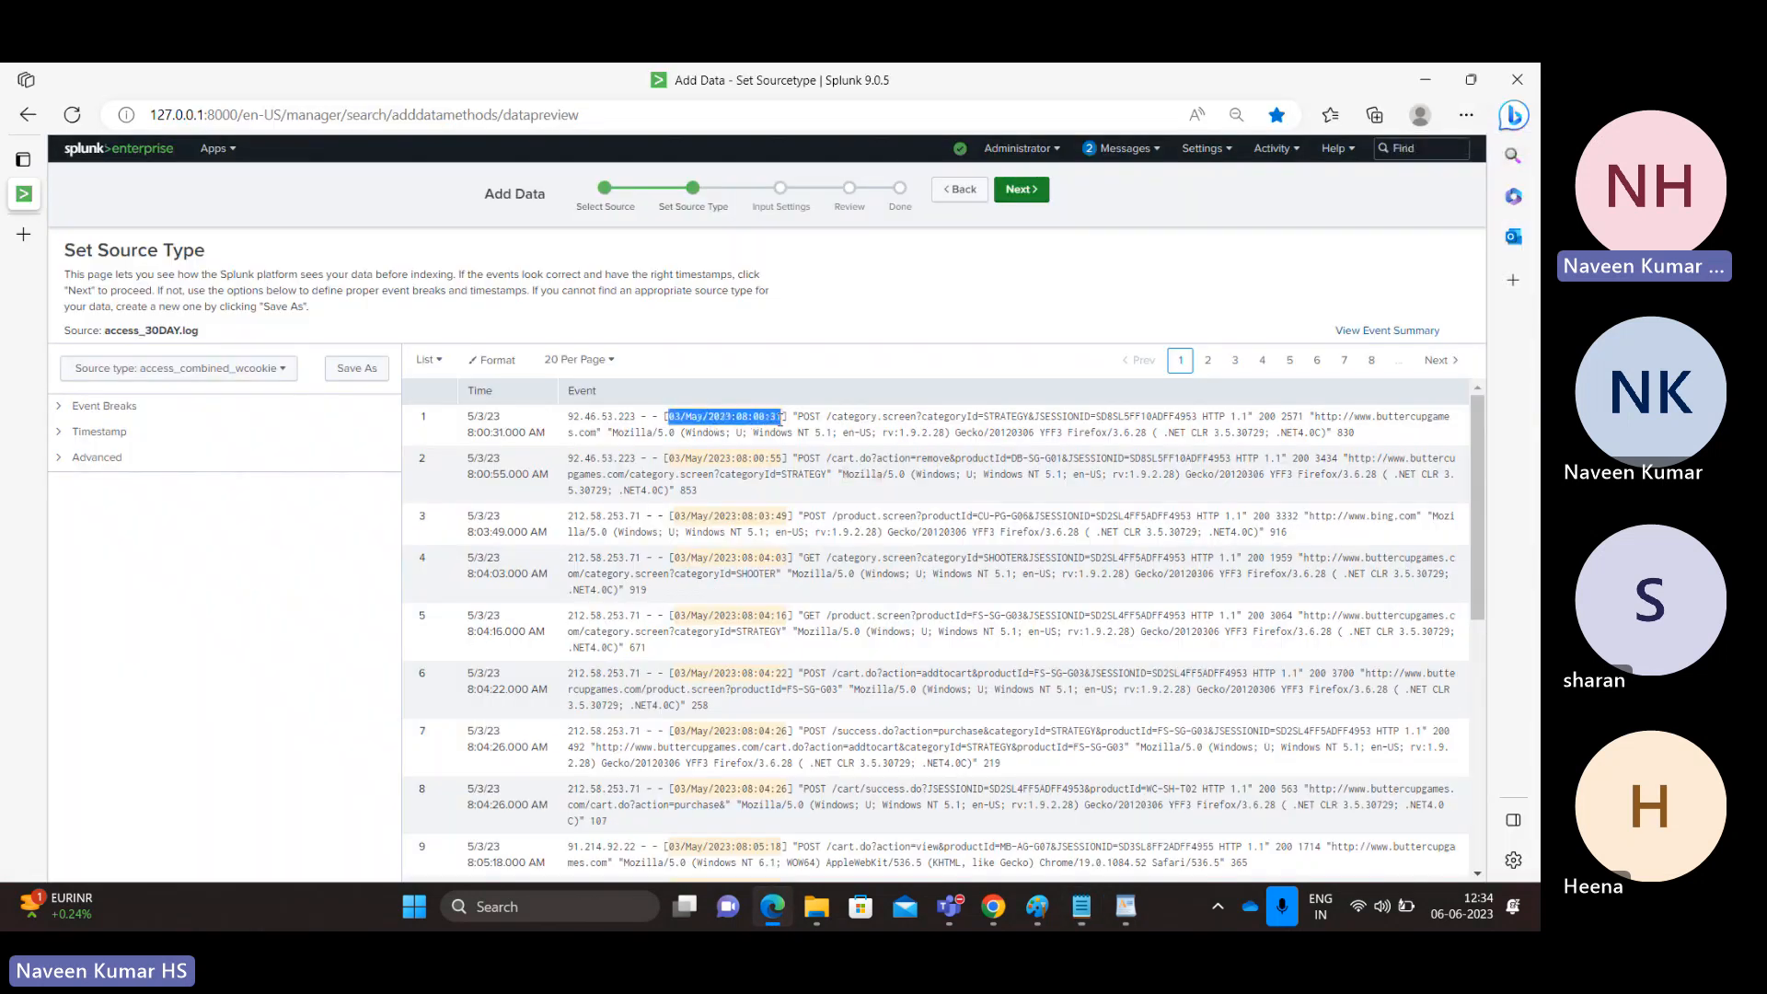
{"action": "left_click_drag", "start_coordinate": [573, 414], "coordinate": [785, 413]}
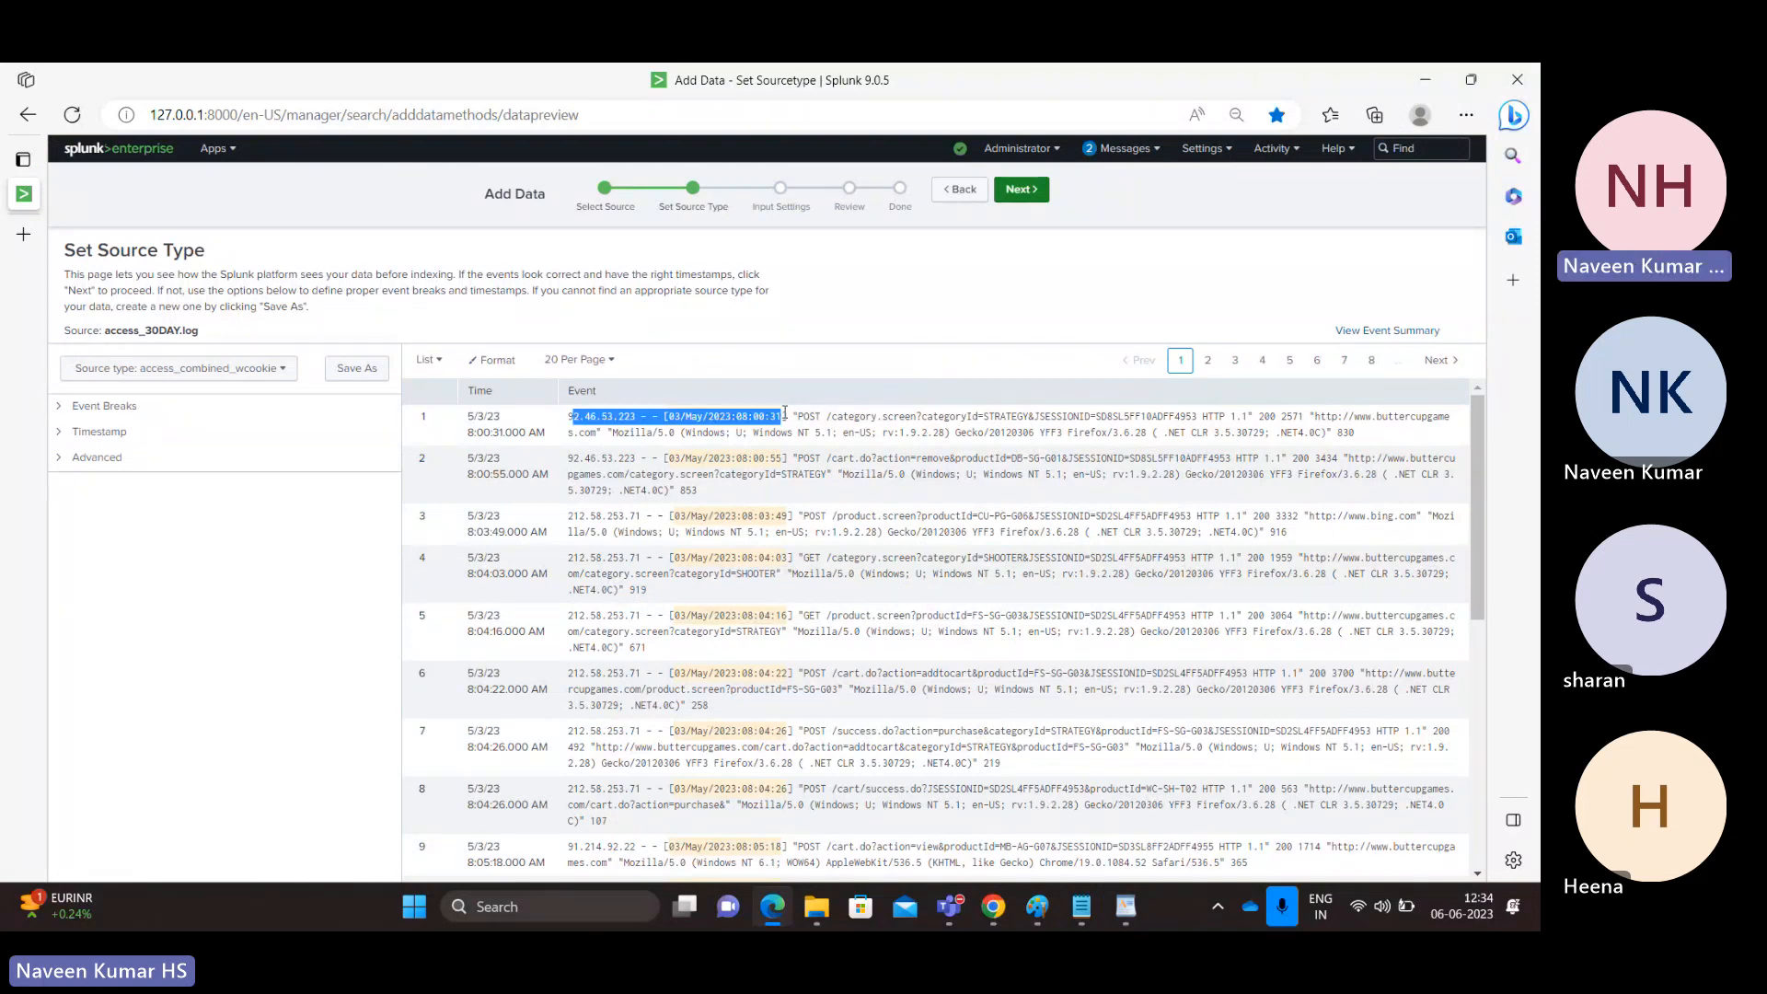
{"action": "key", "text": "alt+Tab"}
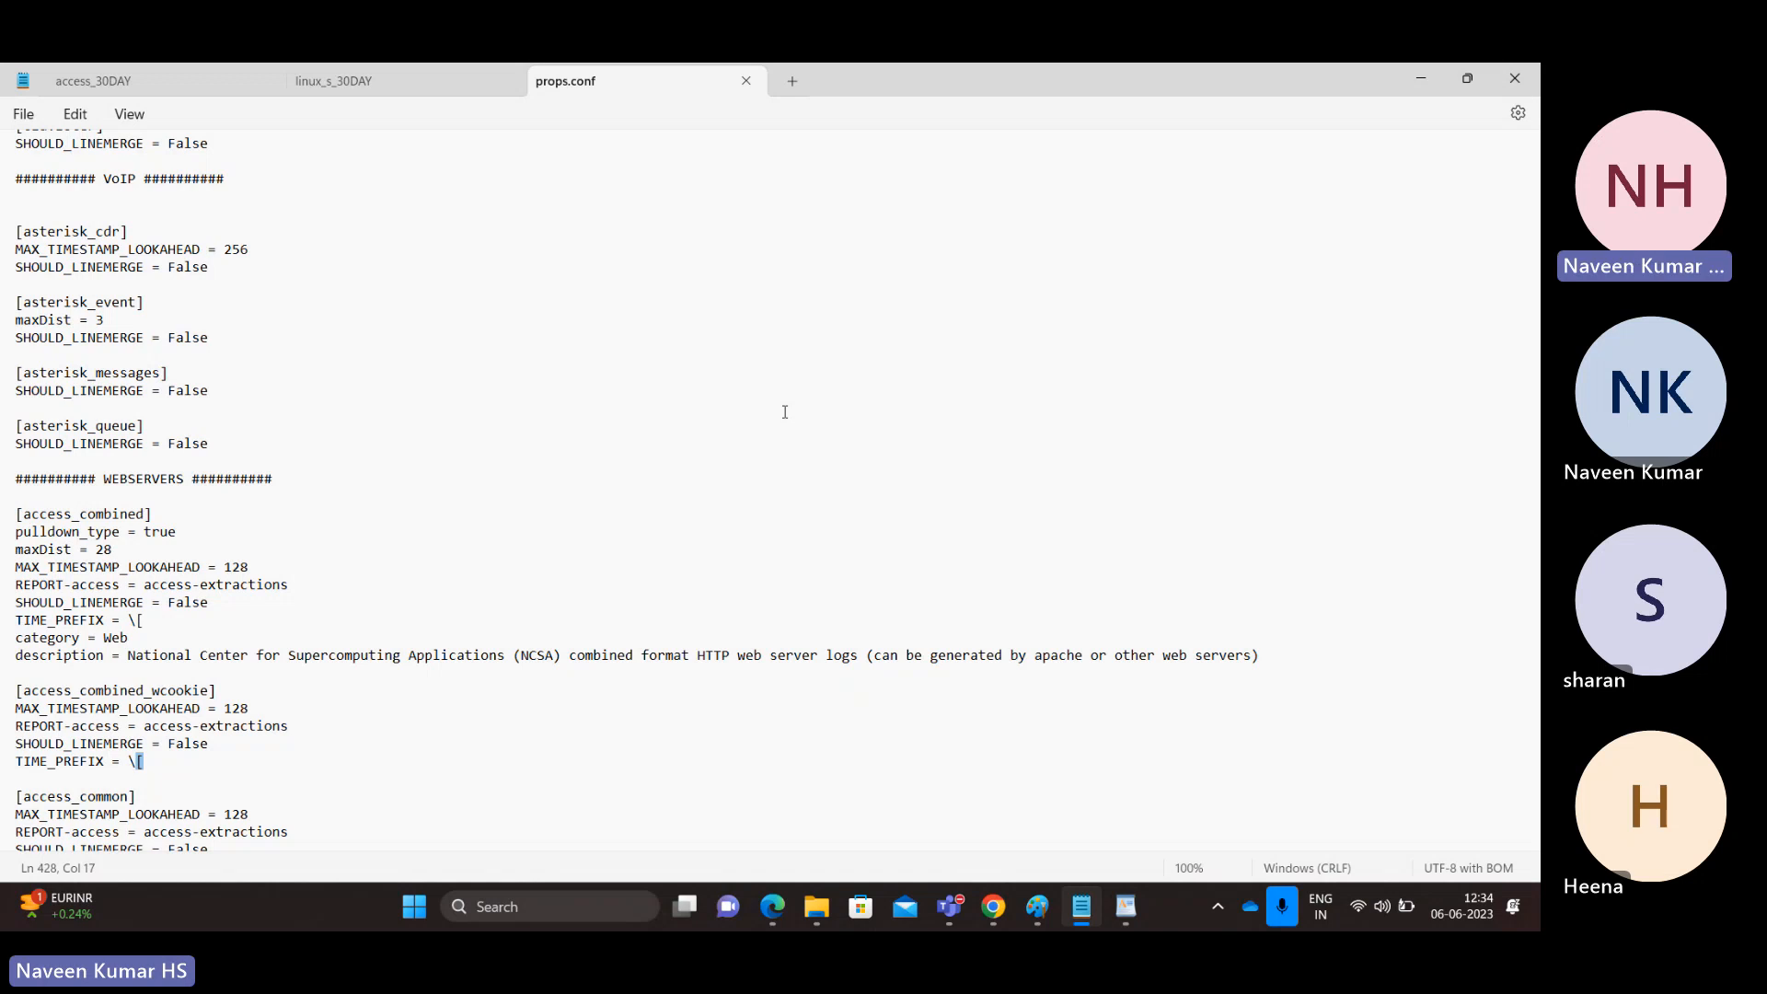
{"action": "left_click", "coordinate": [112, 81]}
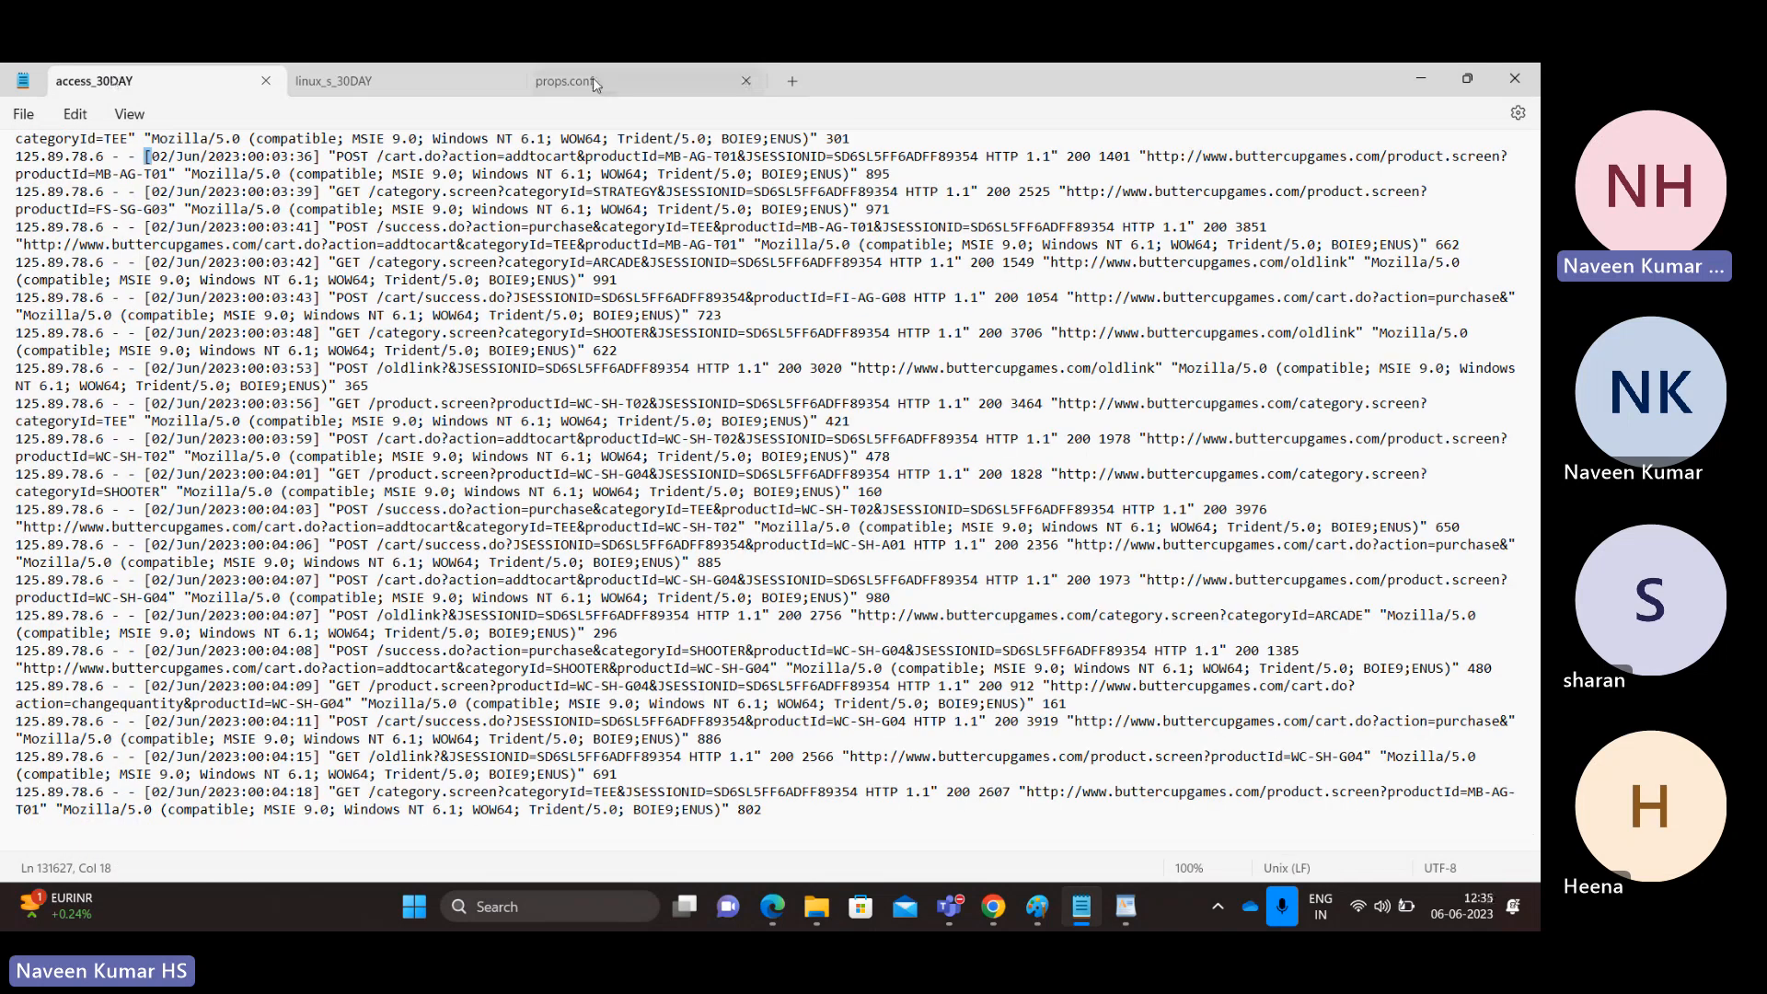
{"action": "left_click", "coordinate": [593, 81]}
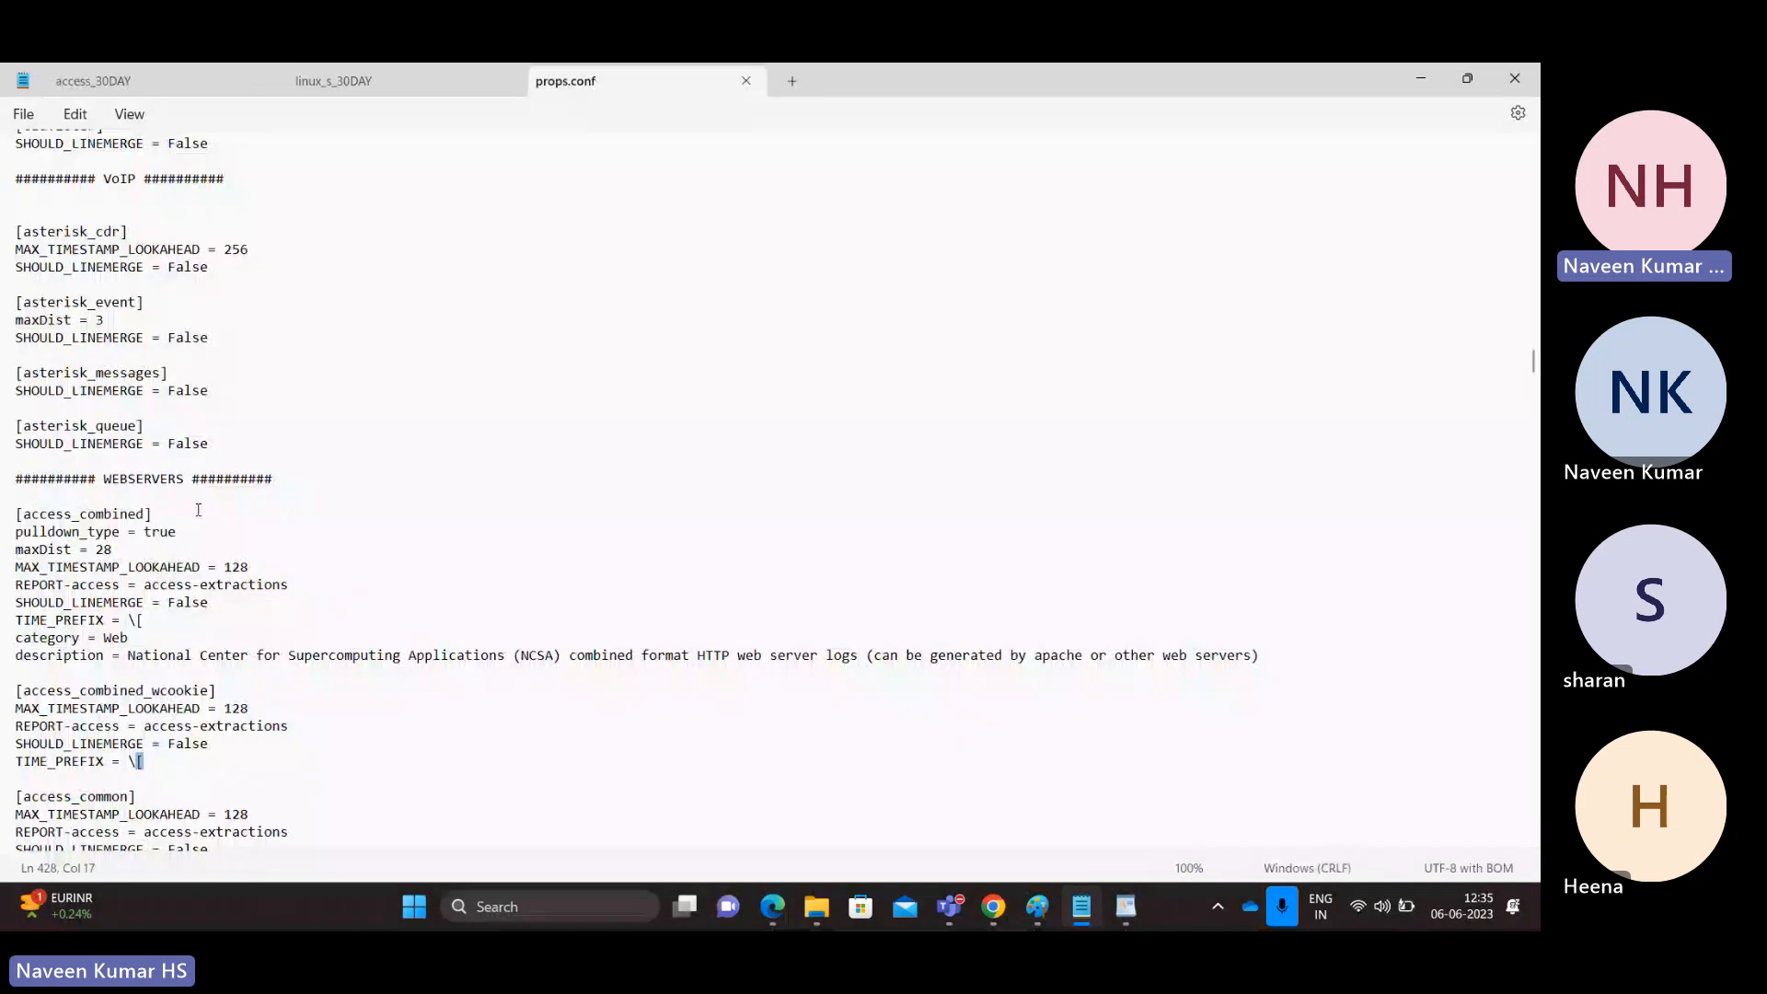
{"action": "double_click", "coordinate": [50, 692]}
Step: Match TIME_PREFIX against the timestamp on a line of the access_30DAY log
{"action": "key", "text": "alt+Tab"}
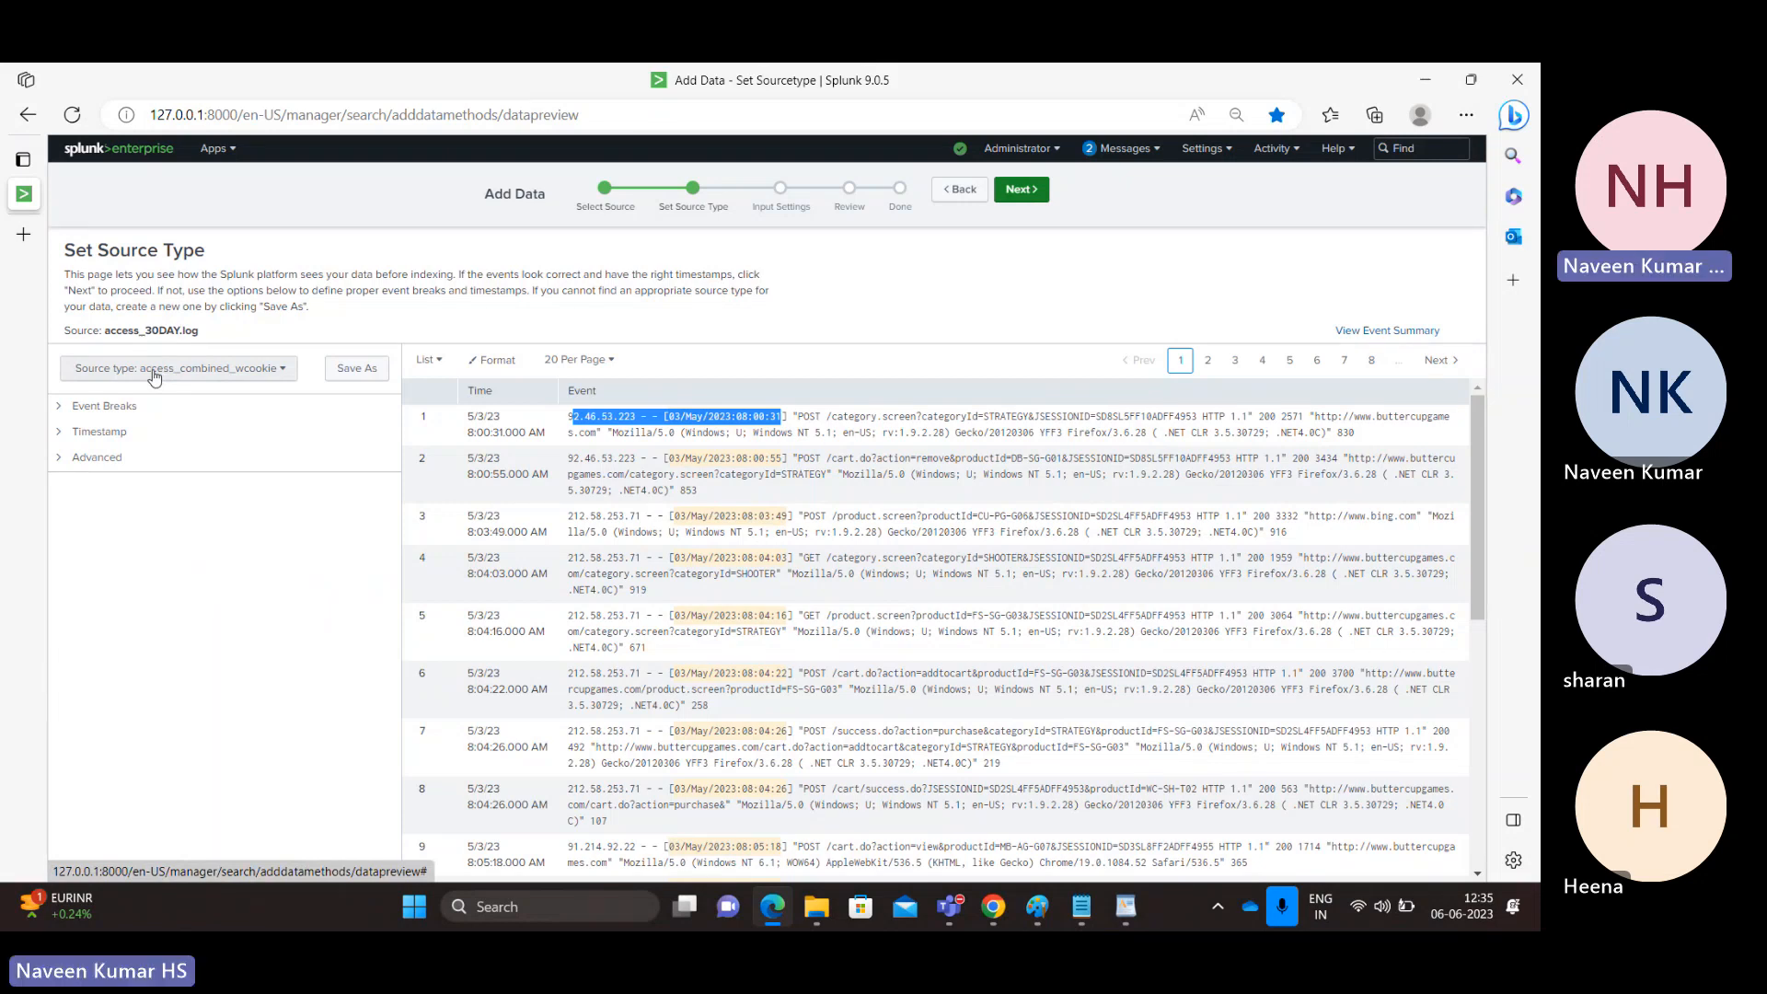
{"action": "key", "text": "alt+Tab"}
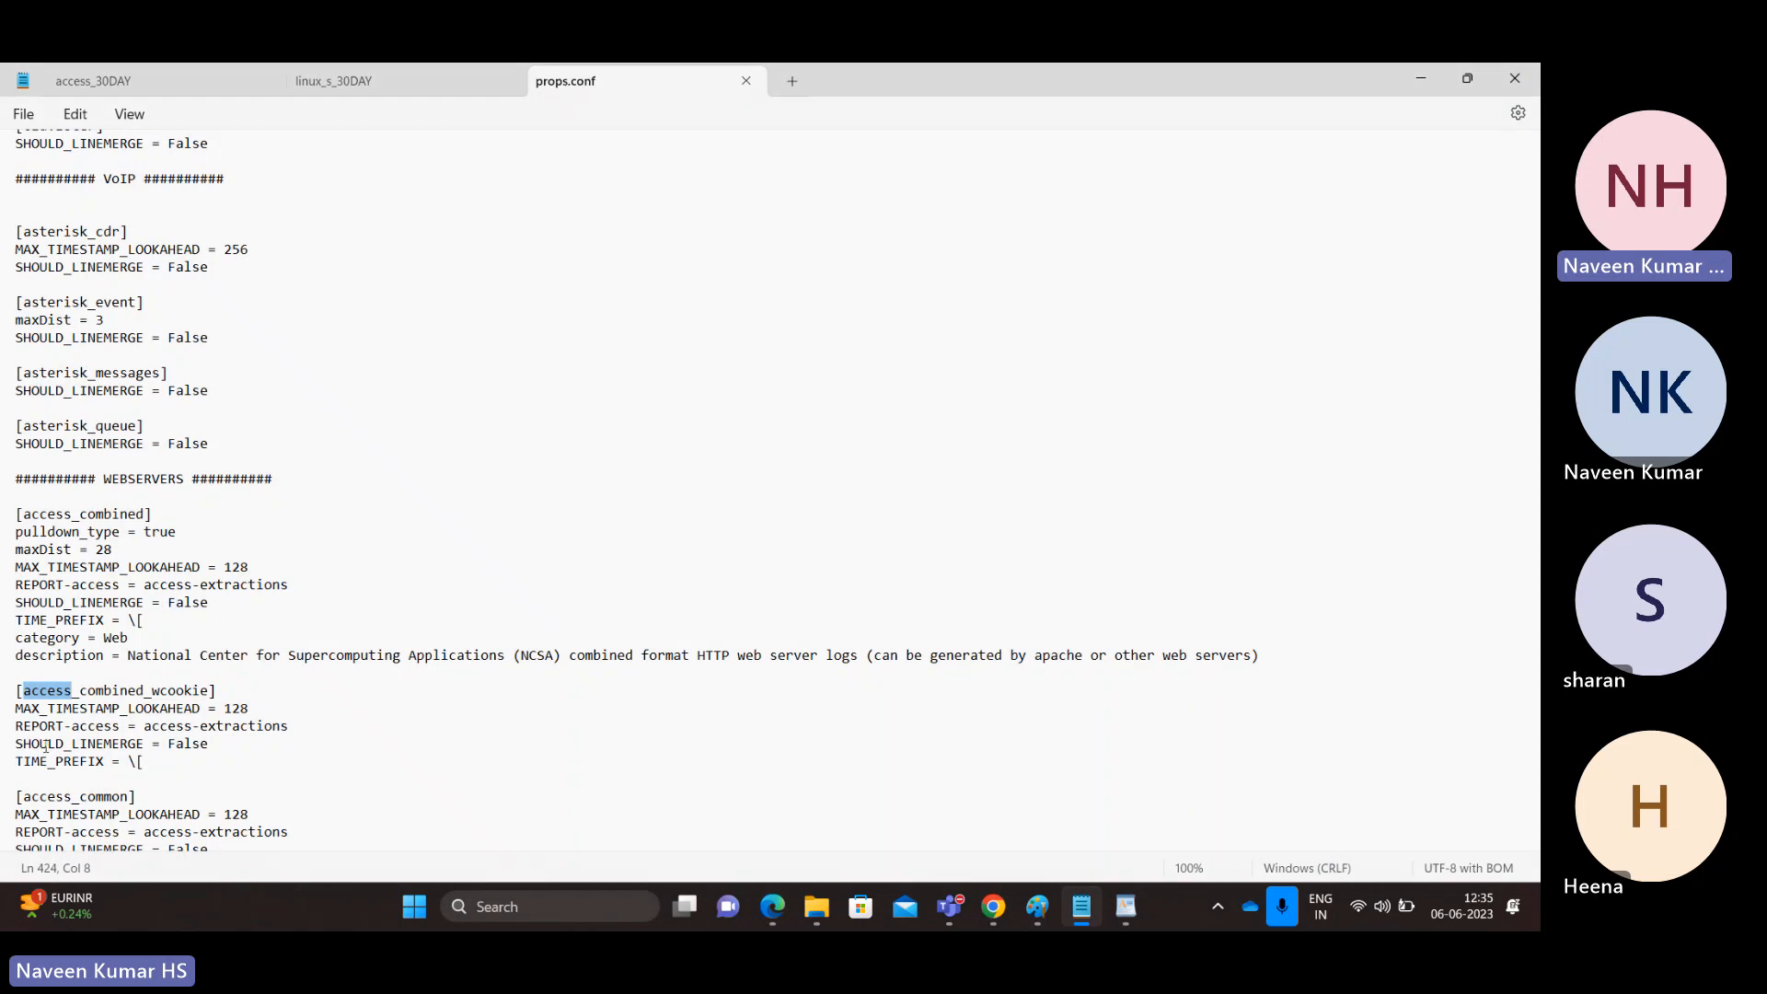
{"action": "left_click", "coordinate": [51, 761]}
{"action": "left_click", "coordinate": [154, 760]}
{"action": "left_click", "coordinate": [109, 86]}
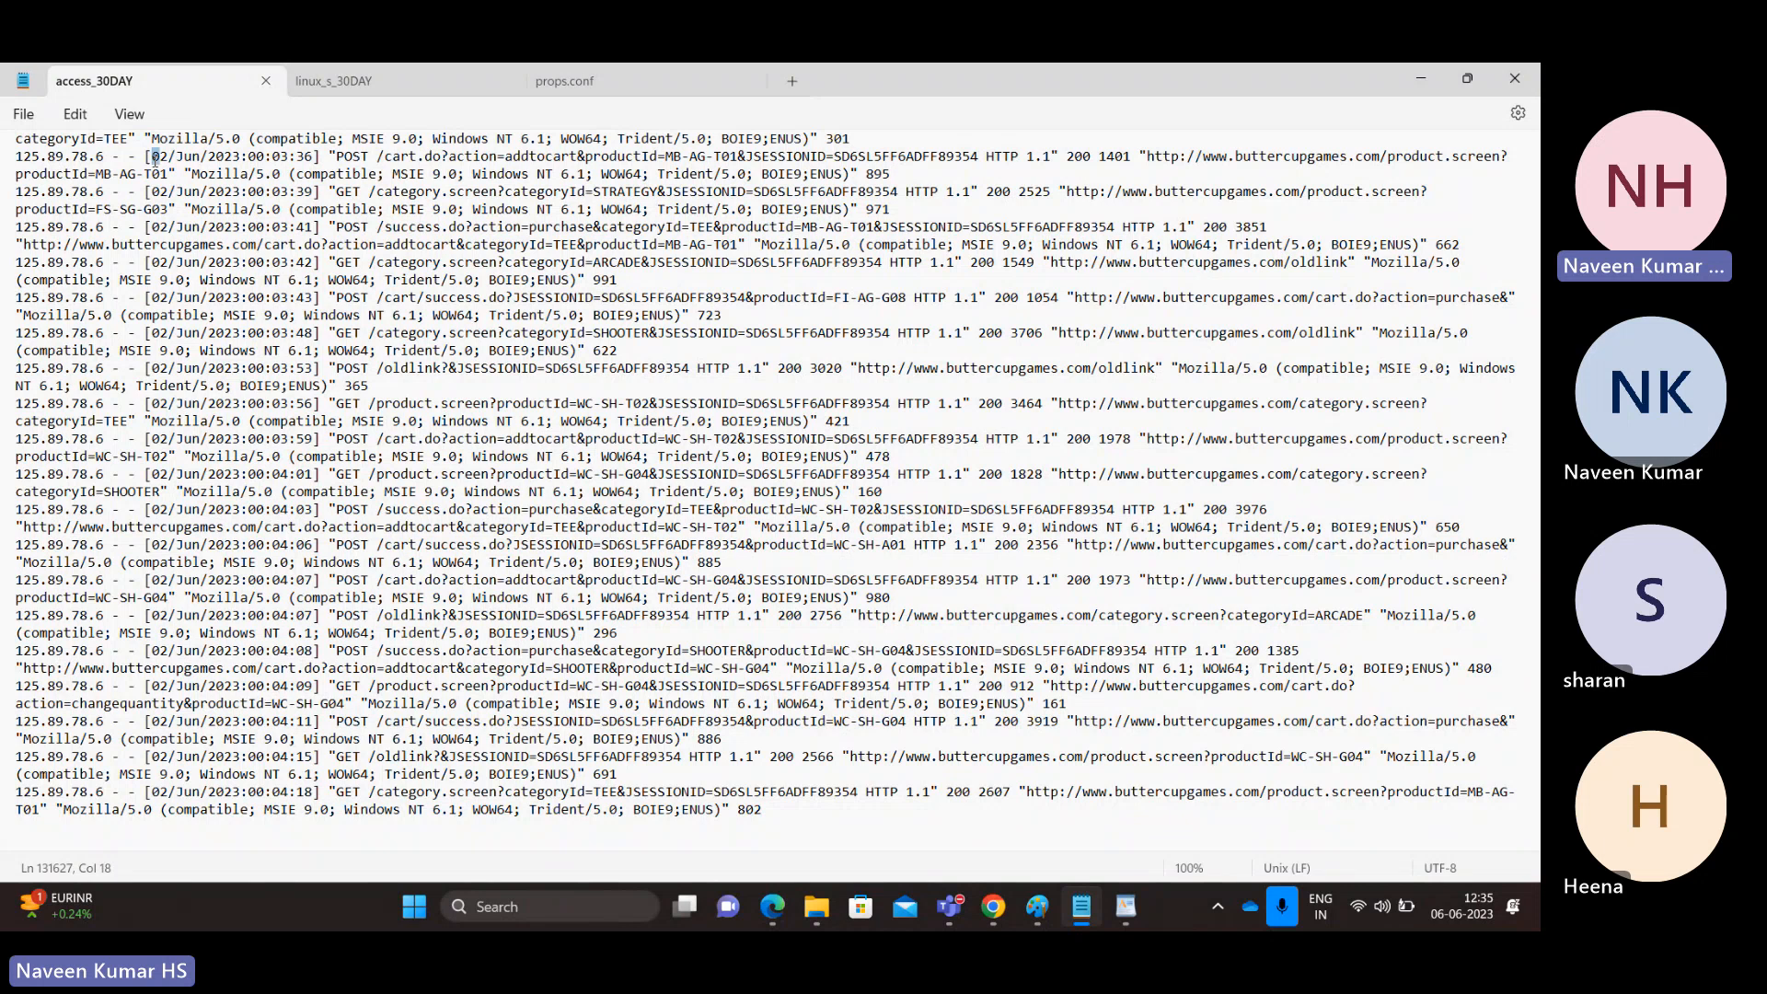
{"action": "key", "text": "shift+Right"}
{"action": "key", "text": "shift+Right"}
{"action": "key", "text": "shift+Right"}
{"action": "key", "text": "shift+Right"}
{"action": "key", "text": "shift+Right"}
{"action": "key", "text": "shift+Right"}
{"action": "key", "text": "shift+Right"}
{"action": "key", "text": "shift+Right"}
{"action": "key", "text": "shift+Right"}
{"action": "key", "text": "shift+Right"}
{"action": "key", "text": "shift+Right"}
{"action": "key", "text": "shift+Right"}
{"action": "key", "text": "shift+Right"}
{"action": "key", "text": "shift+Right"}
{"action": "key", "text": "shift+Right"}
{"action": "key", "text": "shift+Right"}
{"action": "key", "text": "shift+Right"}
{"action": "key", "text": "shift+Right"}
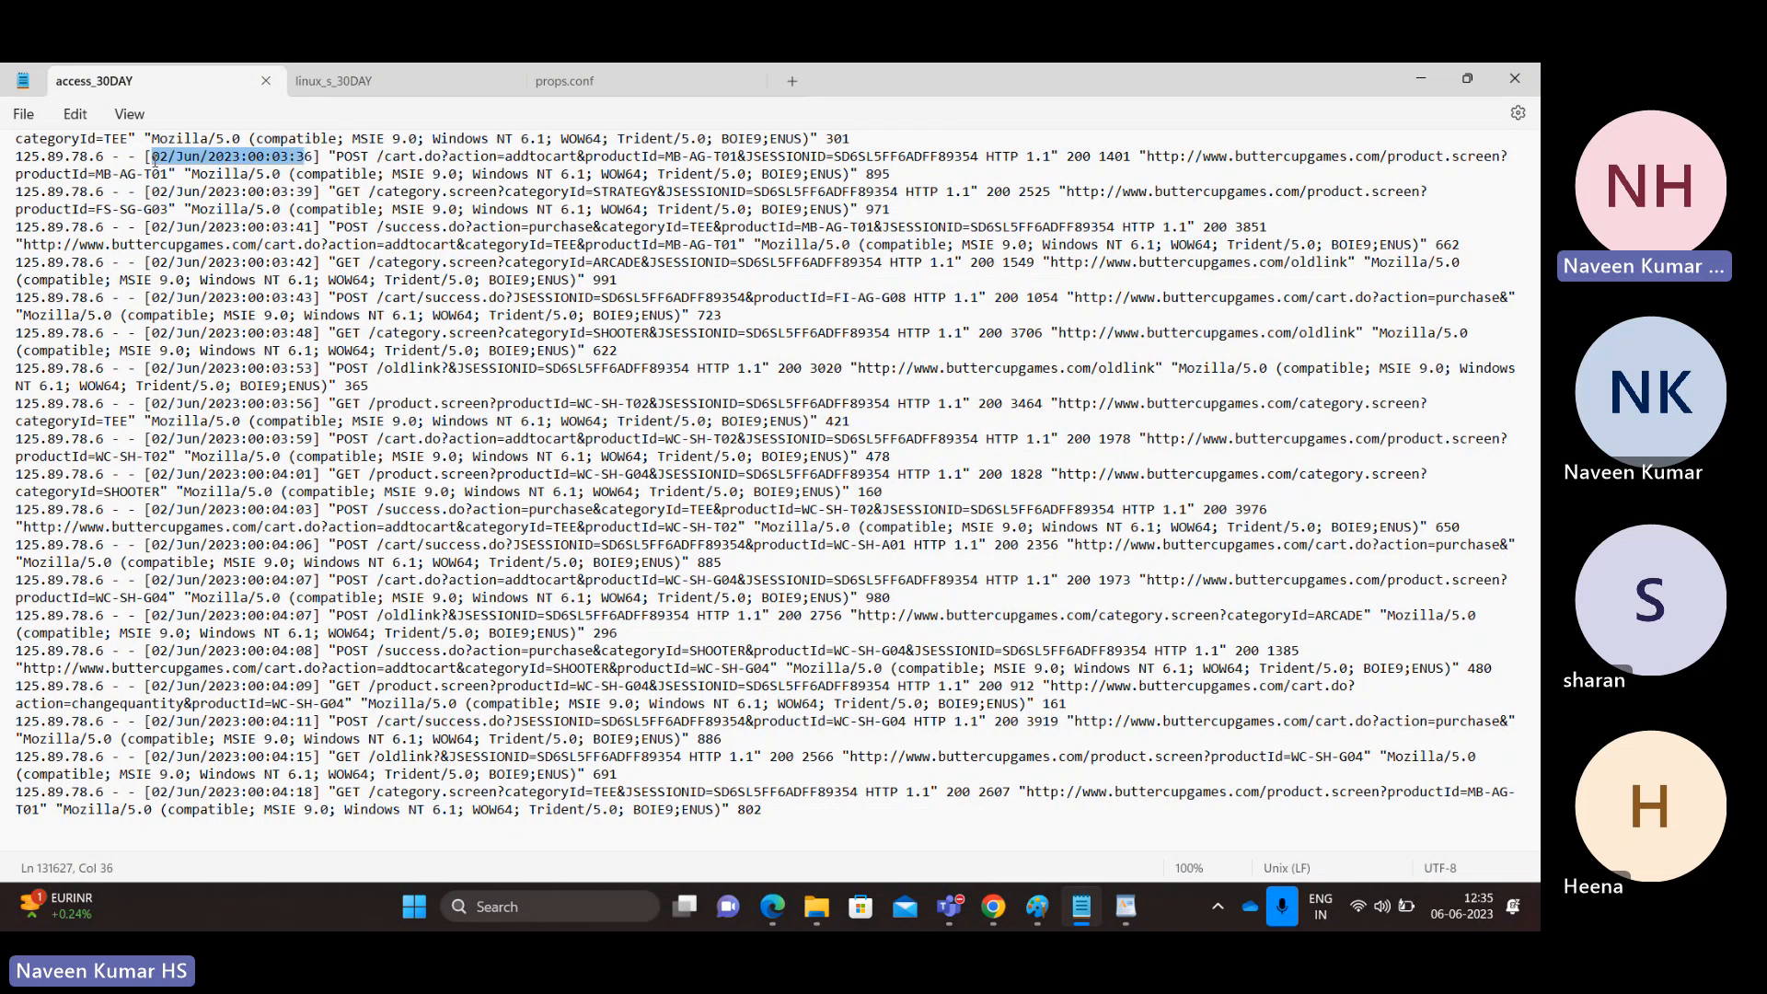
{"action": "key", "text": "shift+Right"}
Step: Return to Splunk's Set Source Type preview of access_30DAY.log
{"action": "key", "text": "alt+Tab"}
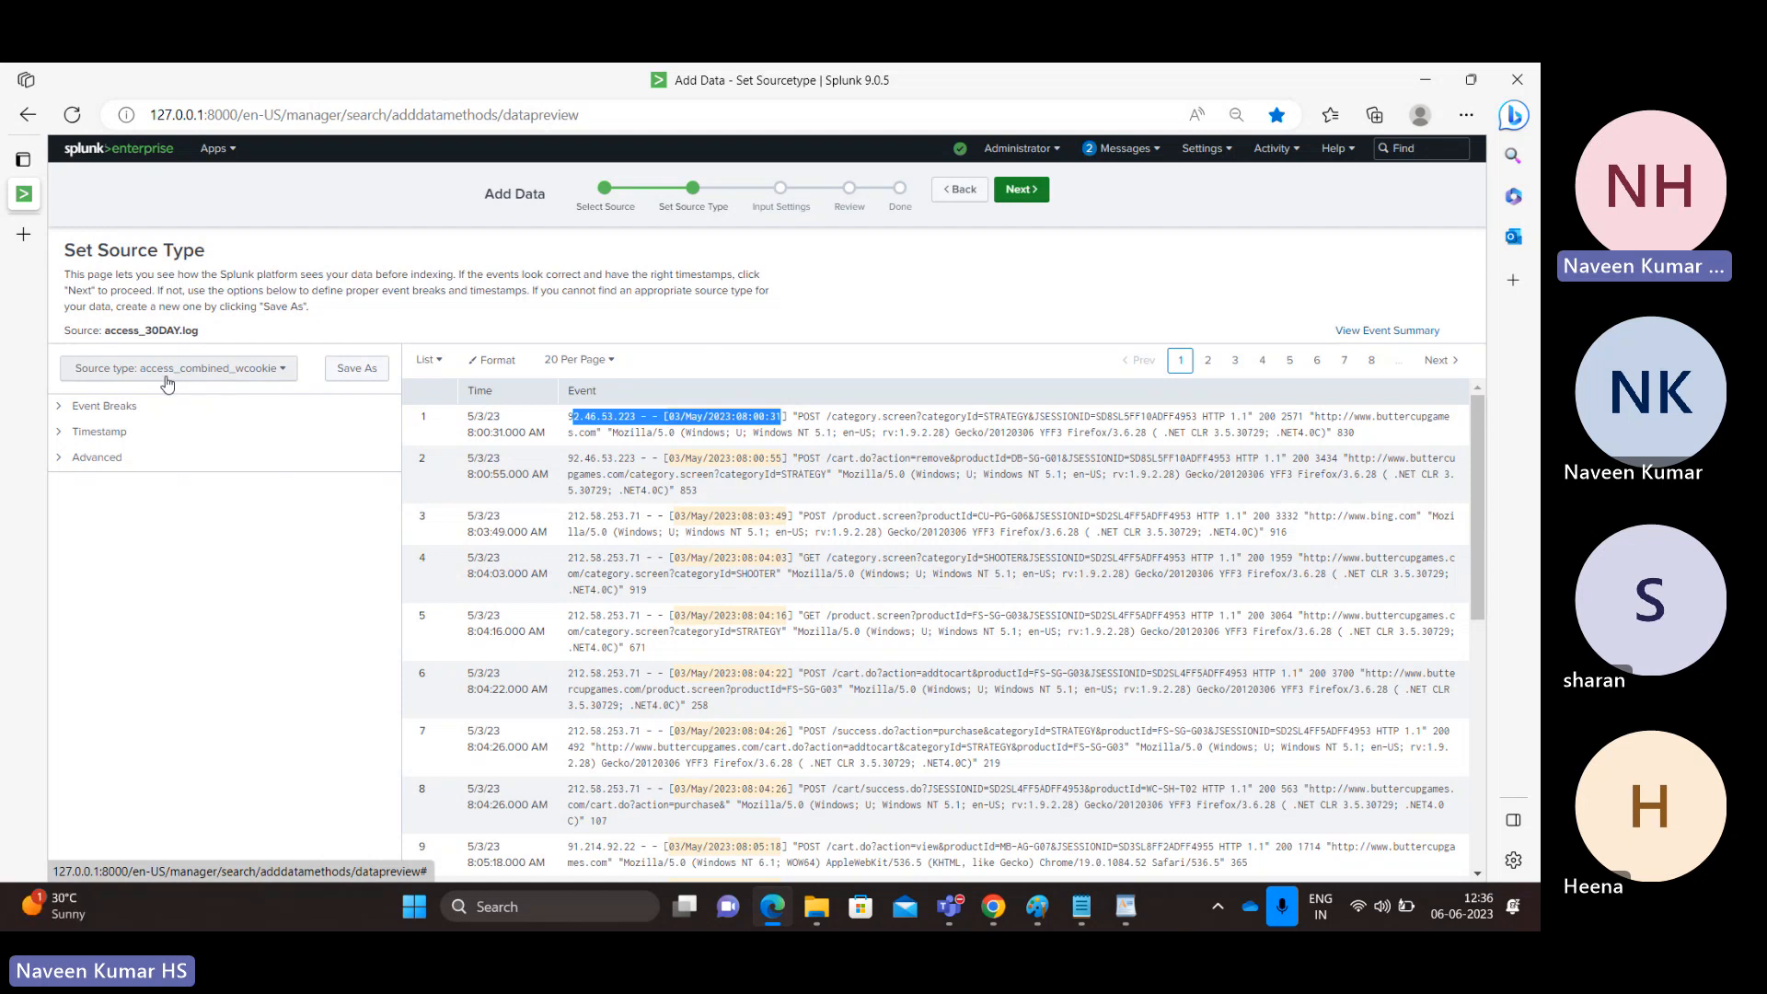
{"action": "key", "text": "alt+Tab"}
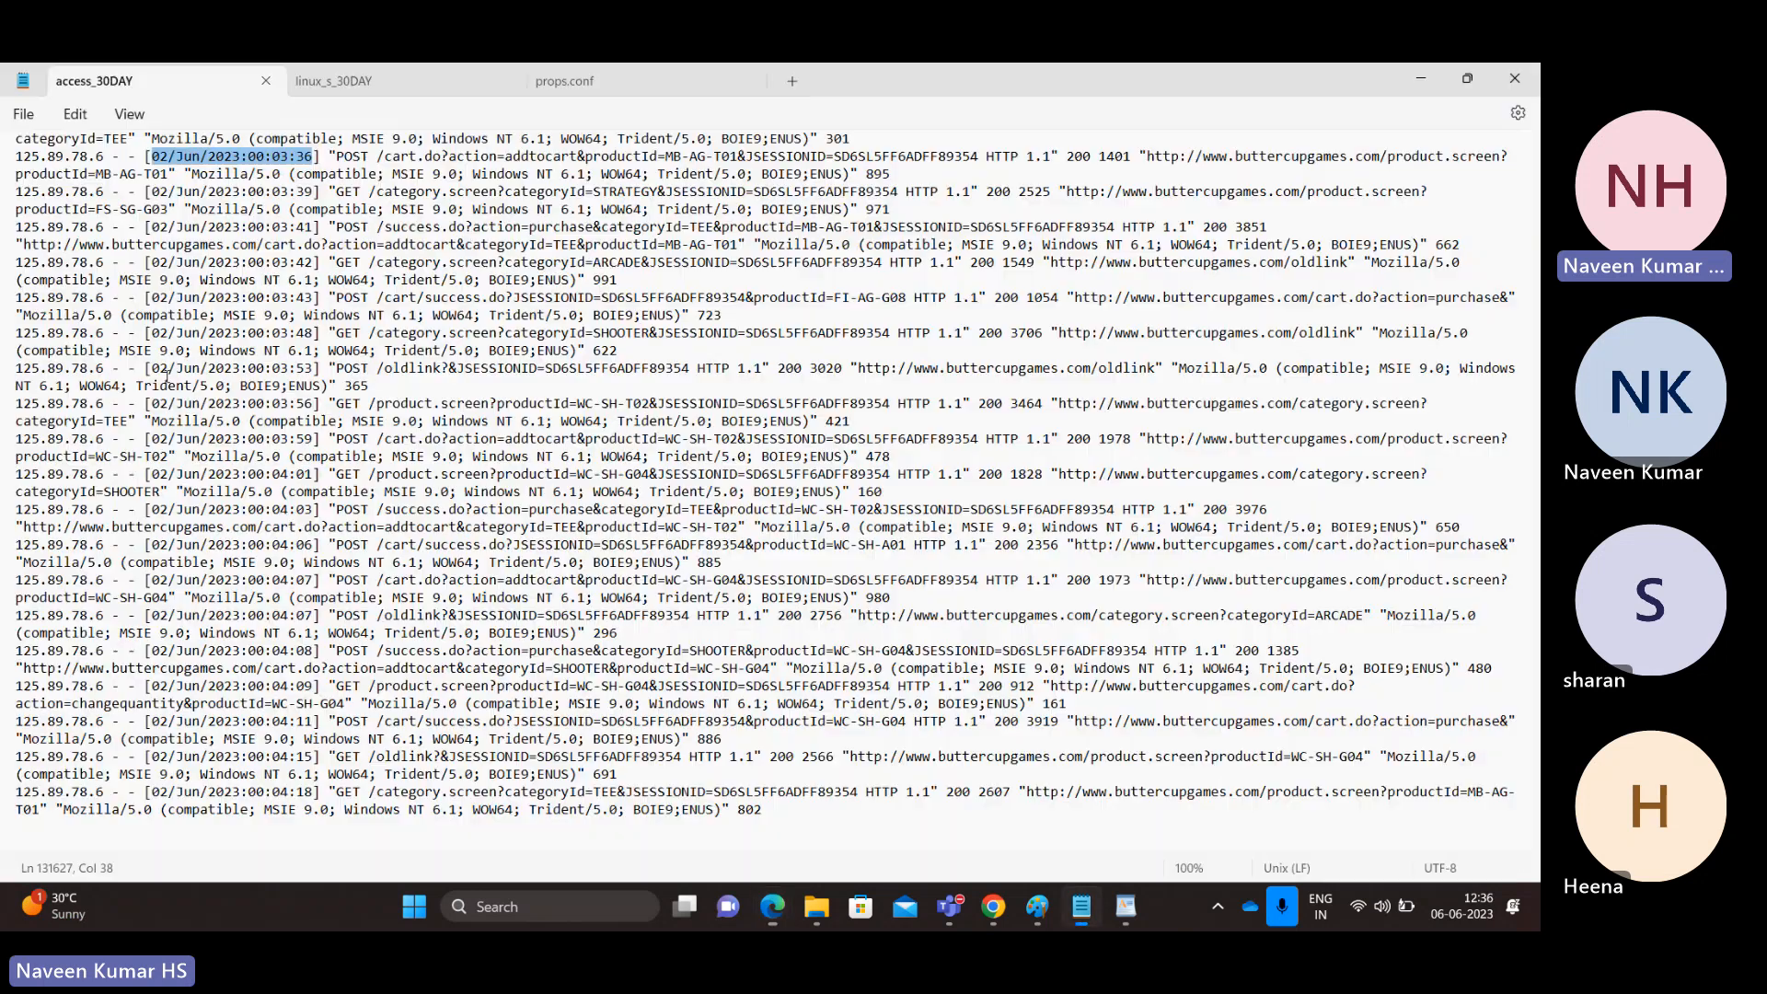
{"action": "left_click", "coordinate": [584, 82]}
{"action": "key", "text": "alt+Tab"}
{"action": "key", "text": "alt+Tab"}
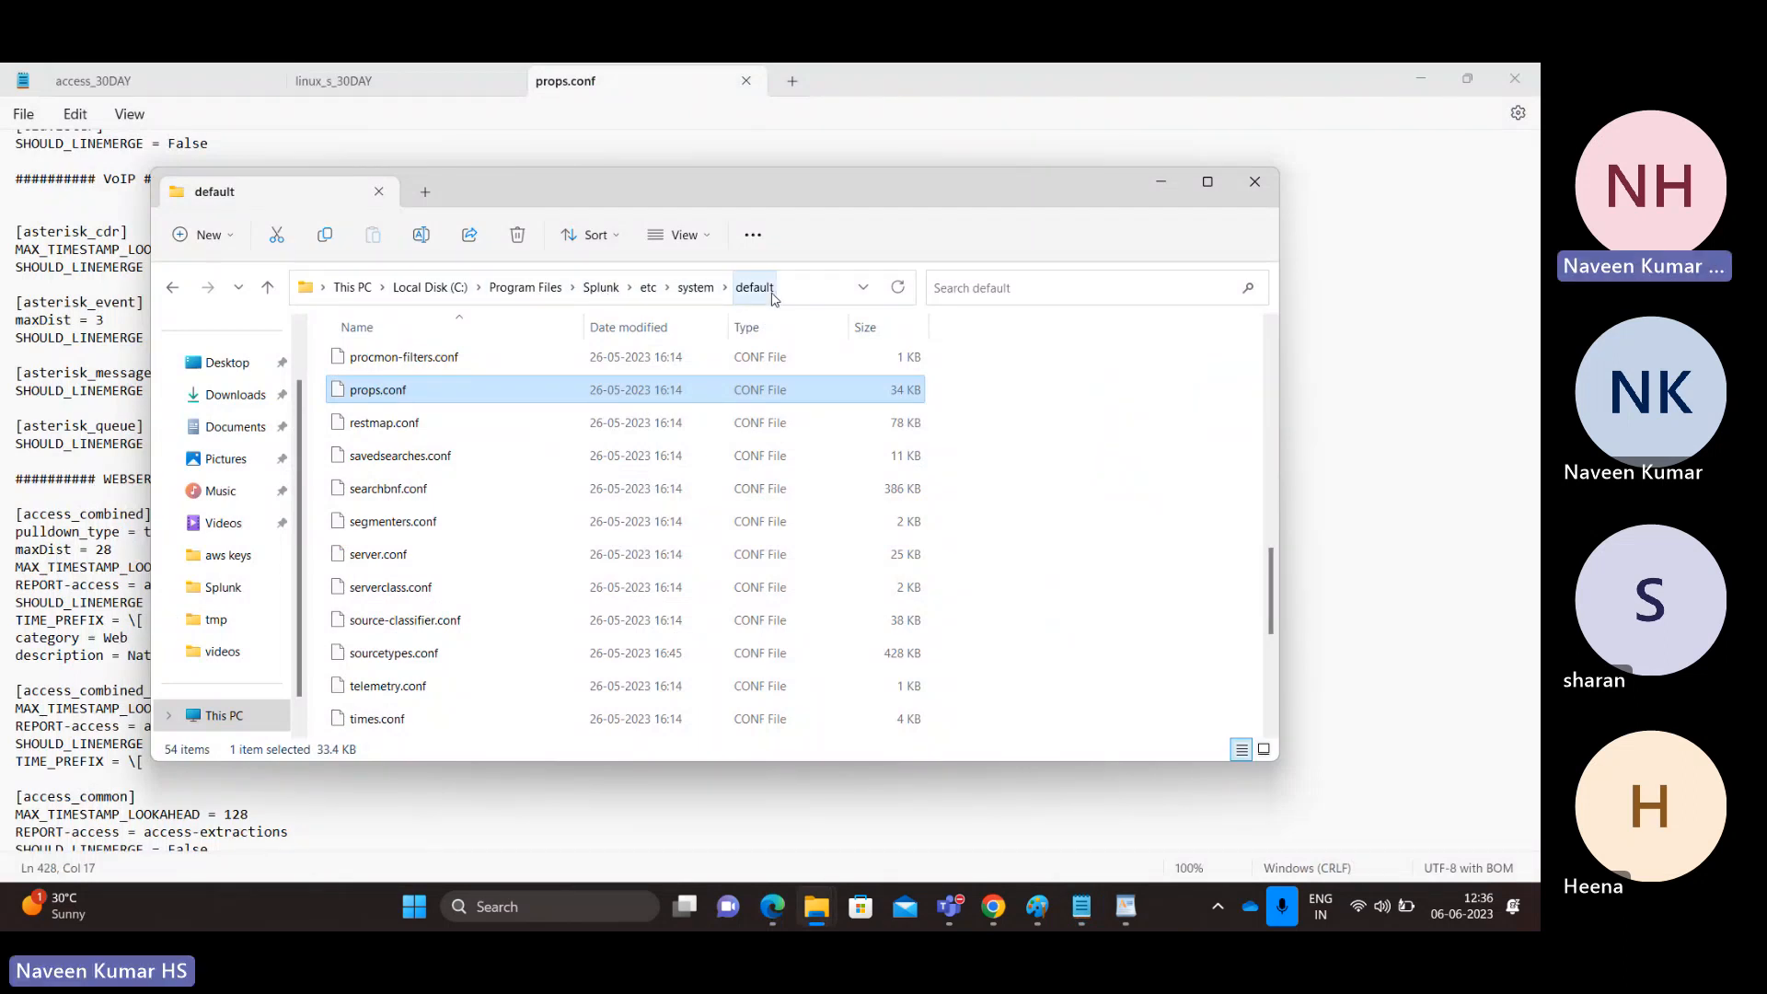
{"action": "key", "text": "alt+Tab"}
{"action": "key", "text": "alt+Tab"}
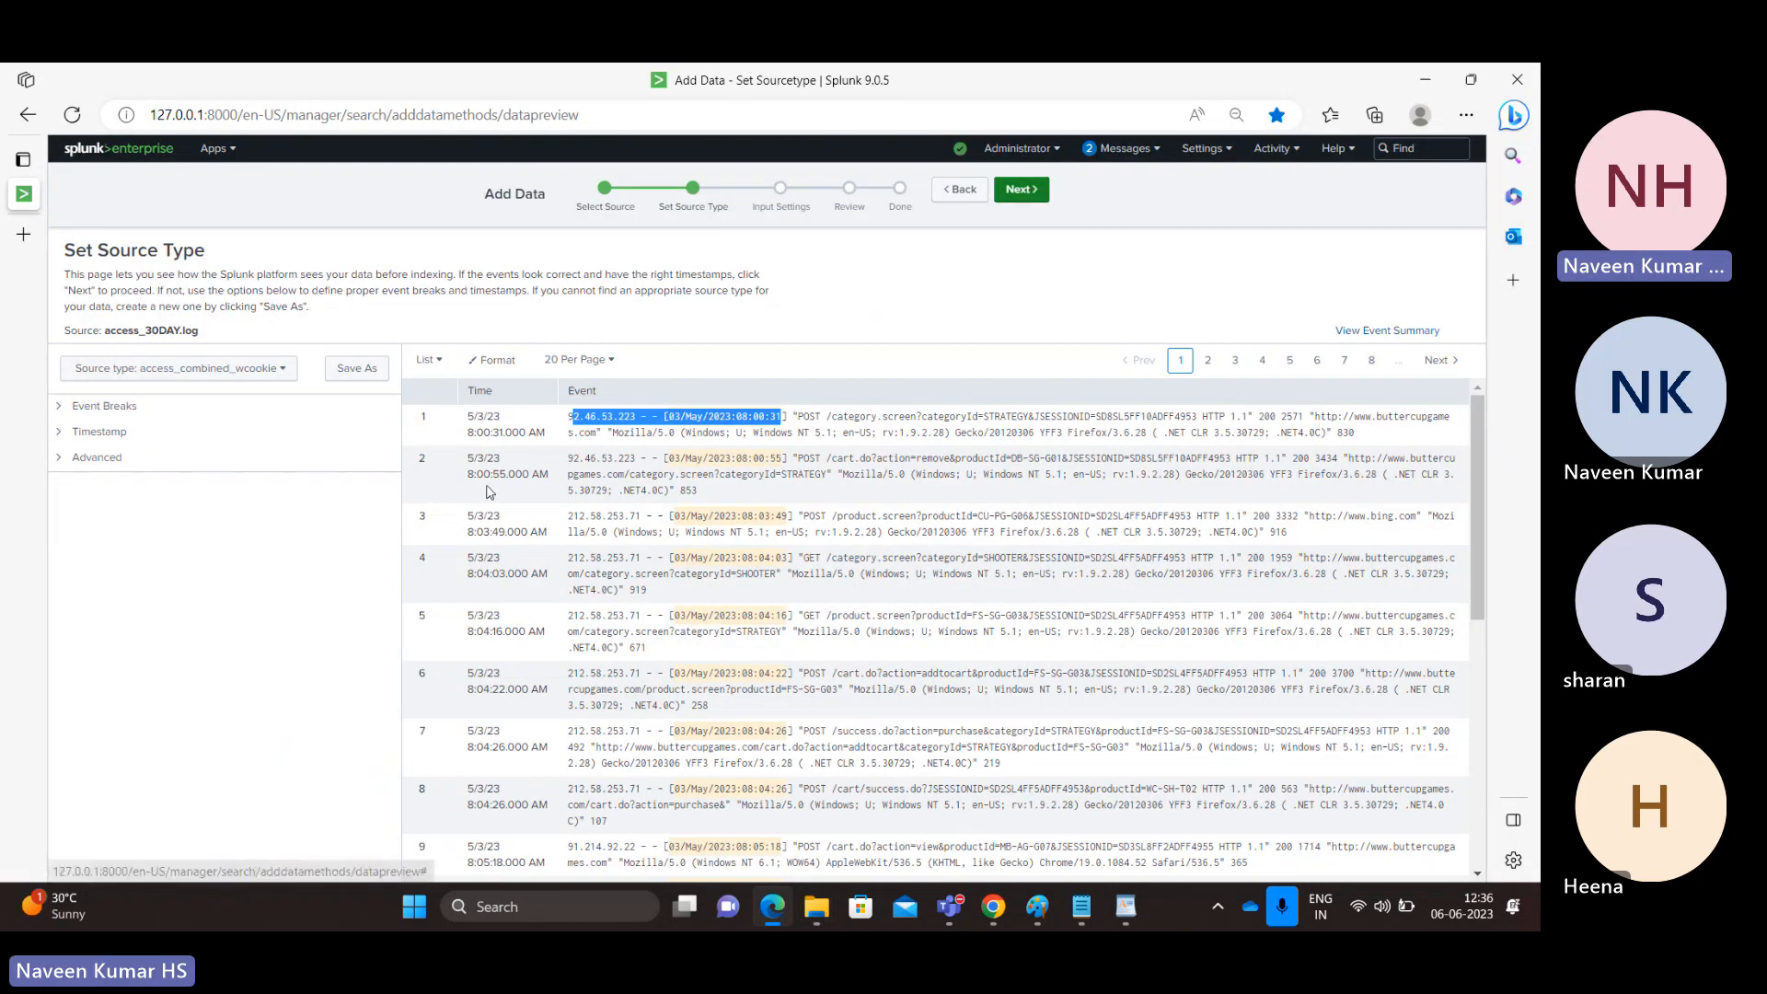
{"action": "left_click", "coordinate": [571, 416]}
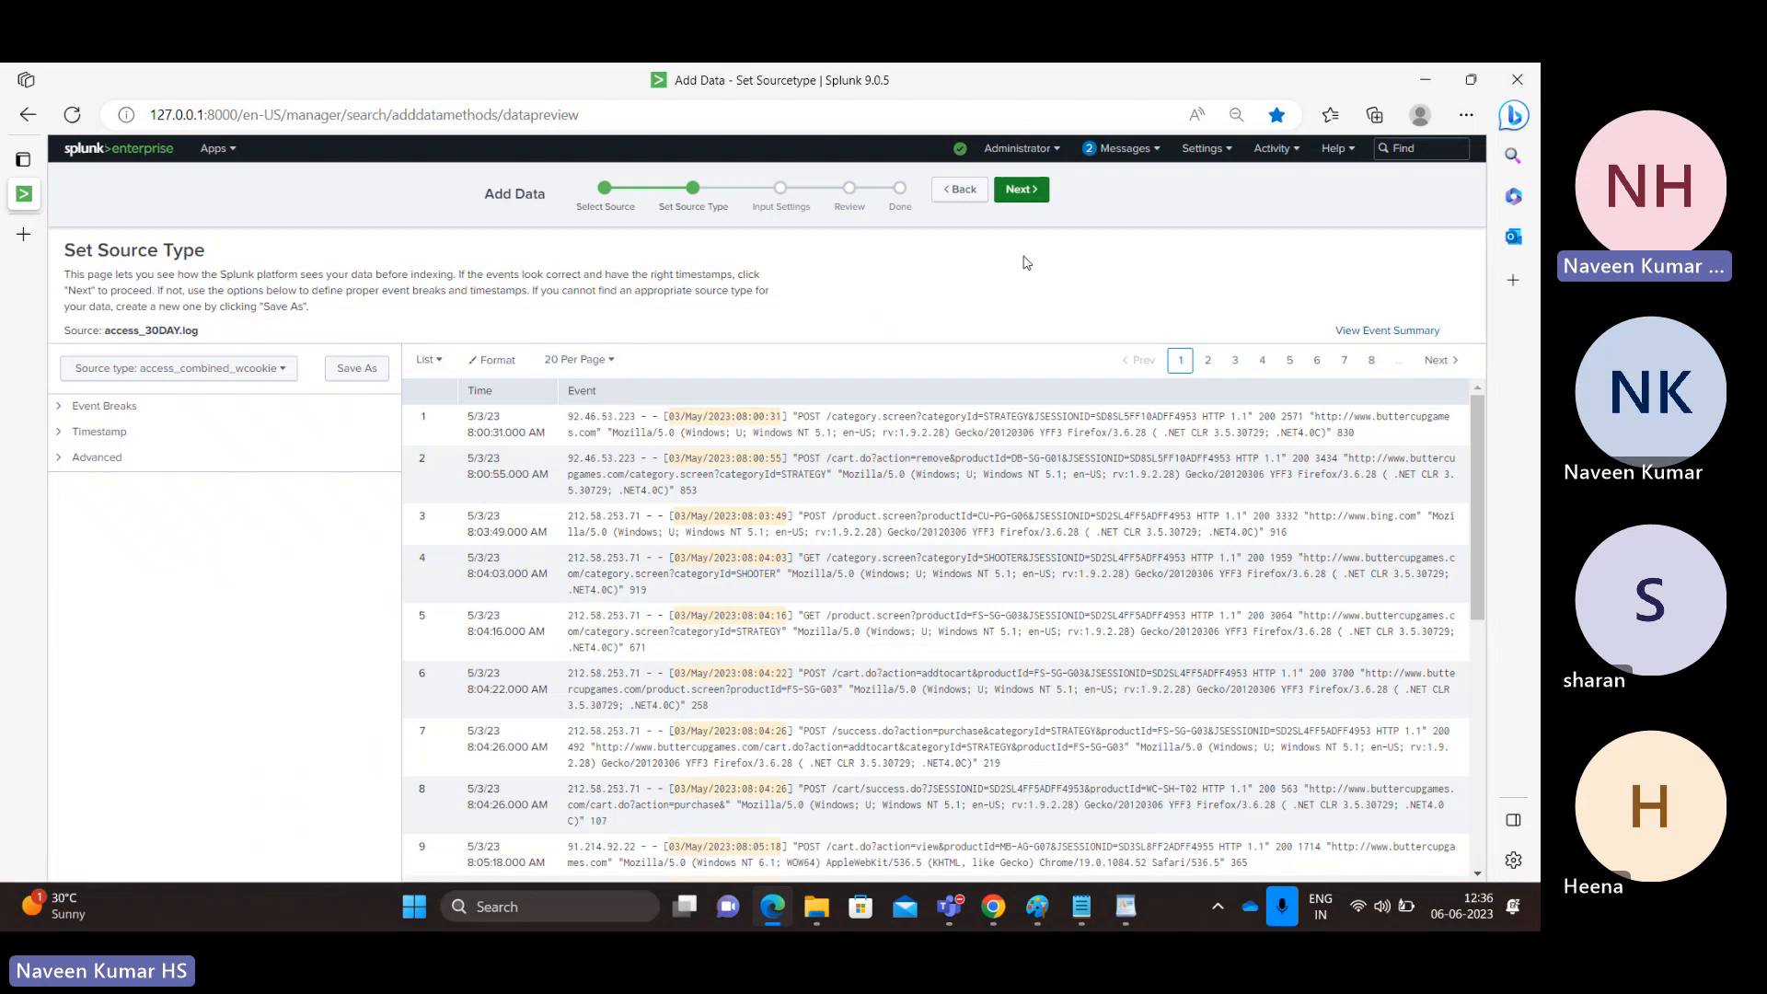
Step: Append '-Webserver' to the host value on the input settings step
{"action": "left_click", "coordinate": [1023, 191]}
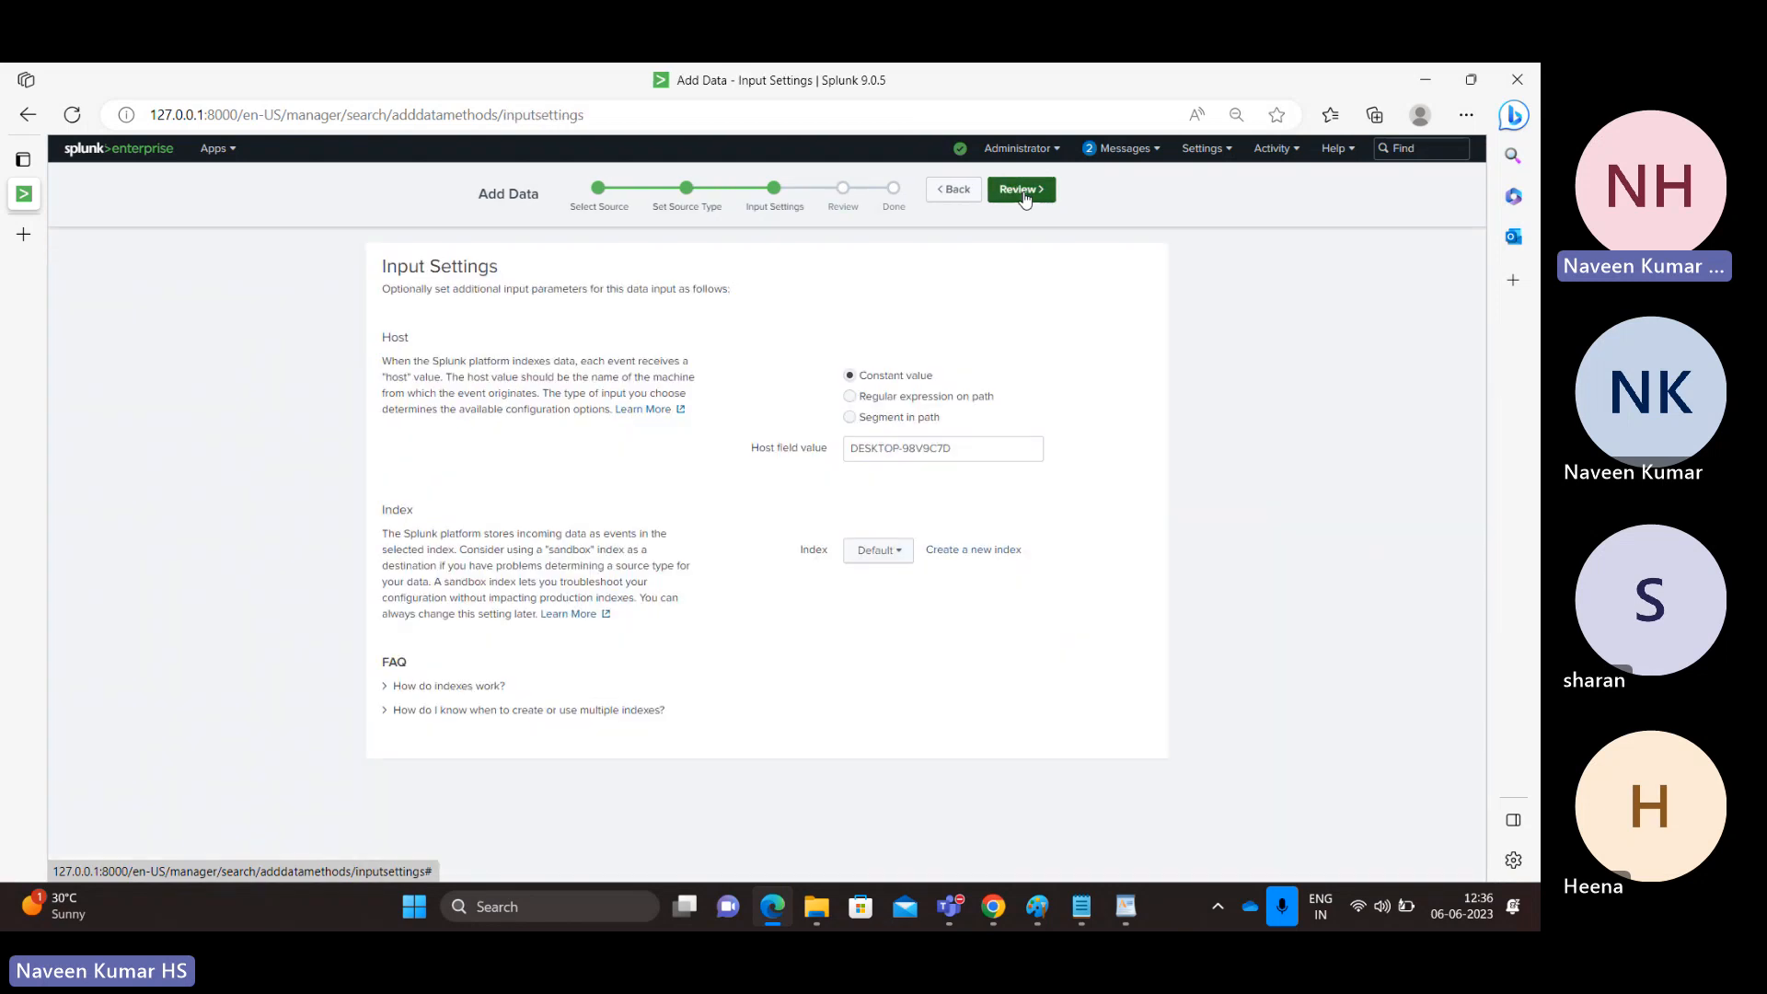
{"action": "left_click", "coordinate": [960, 450]}
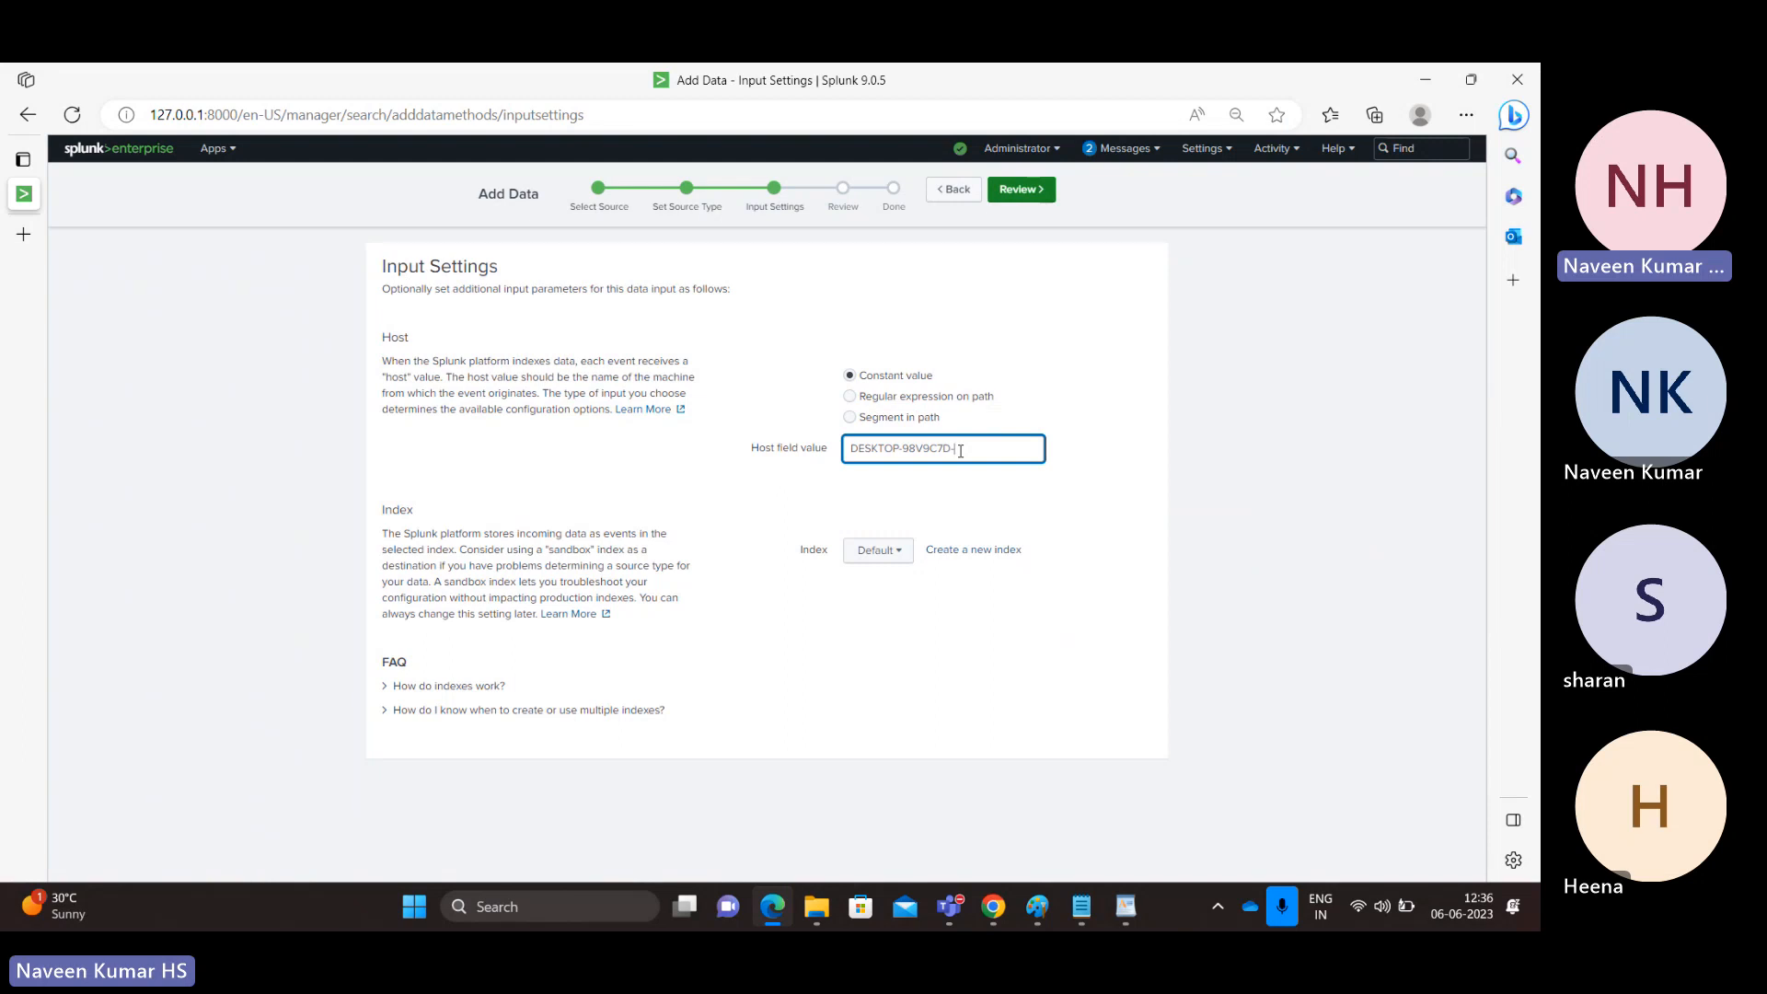
{"action": "type", "text": "-Webserver"}
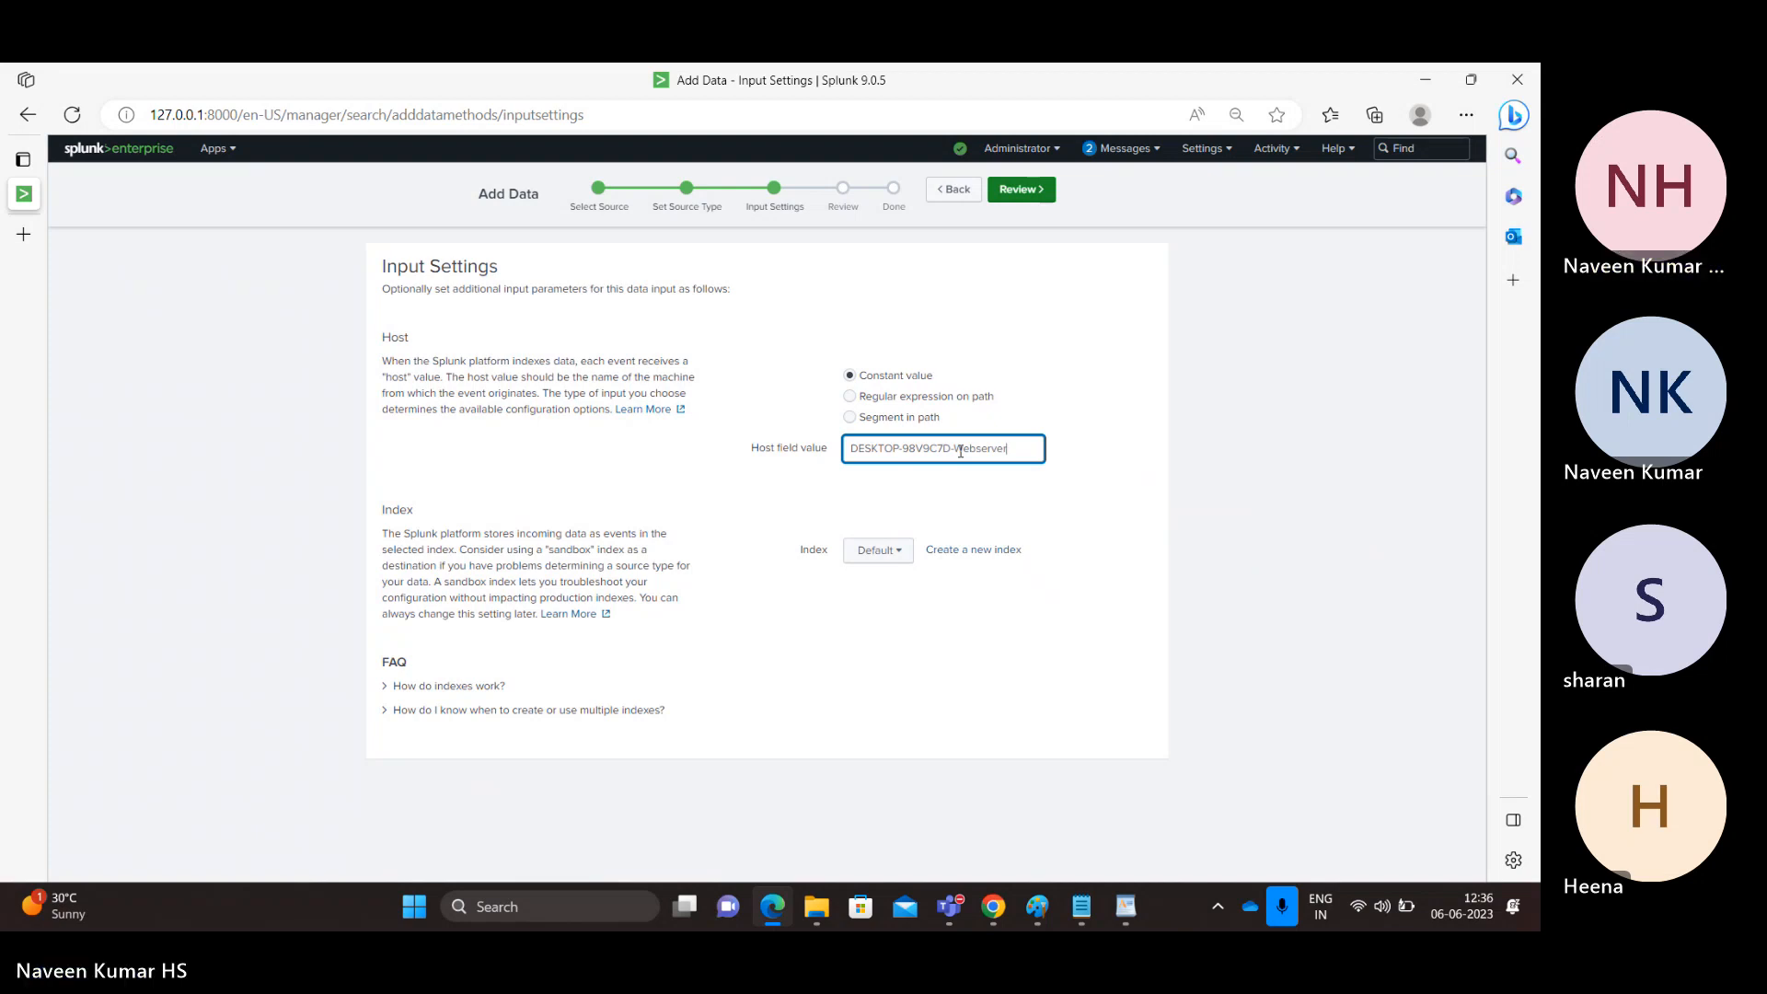
Step: Create a new event-data index named 'test' for the upload
{"action": "left_click", "coordinate": [874, 570]}
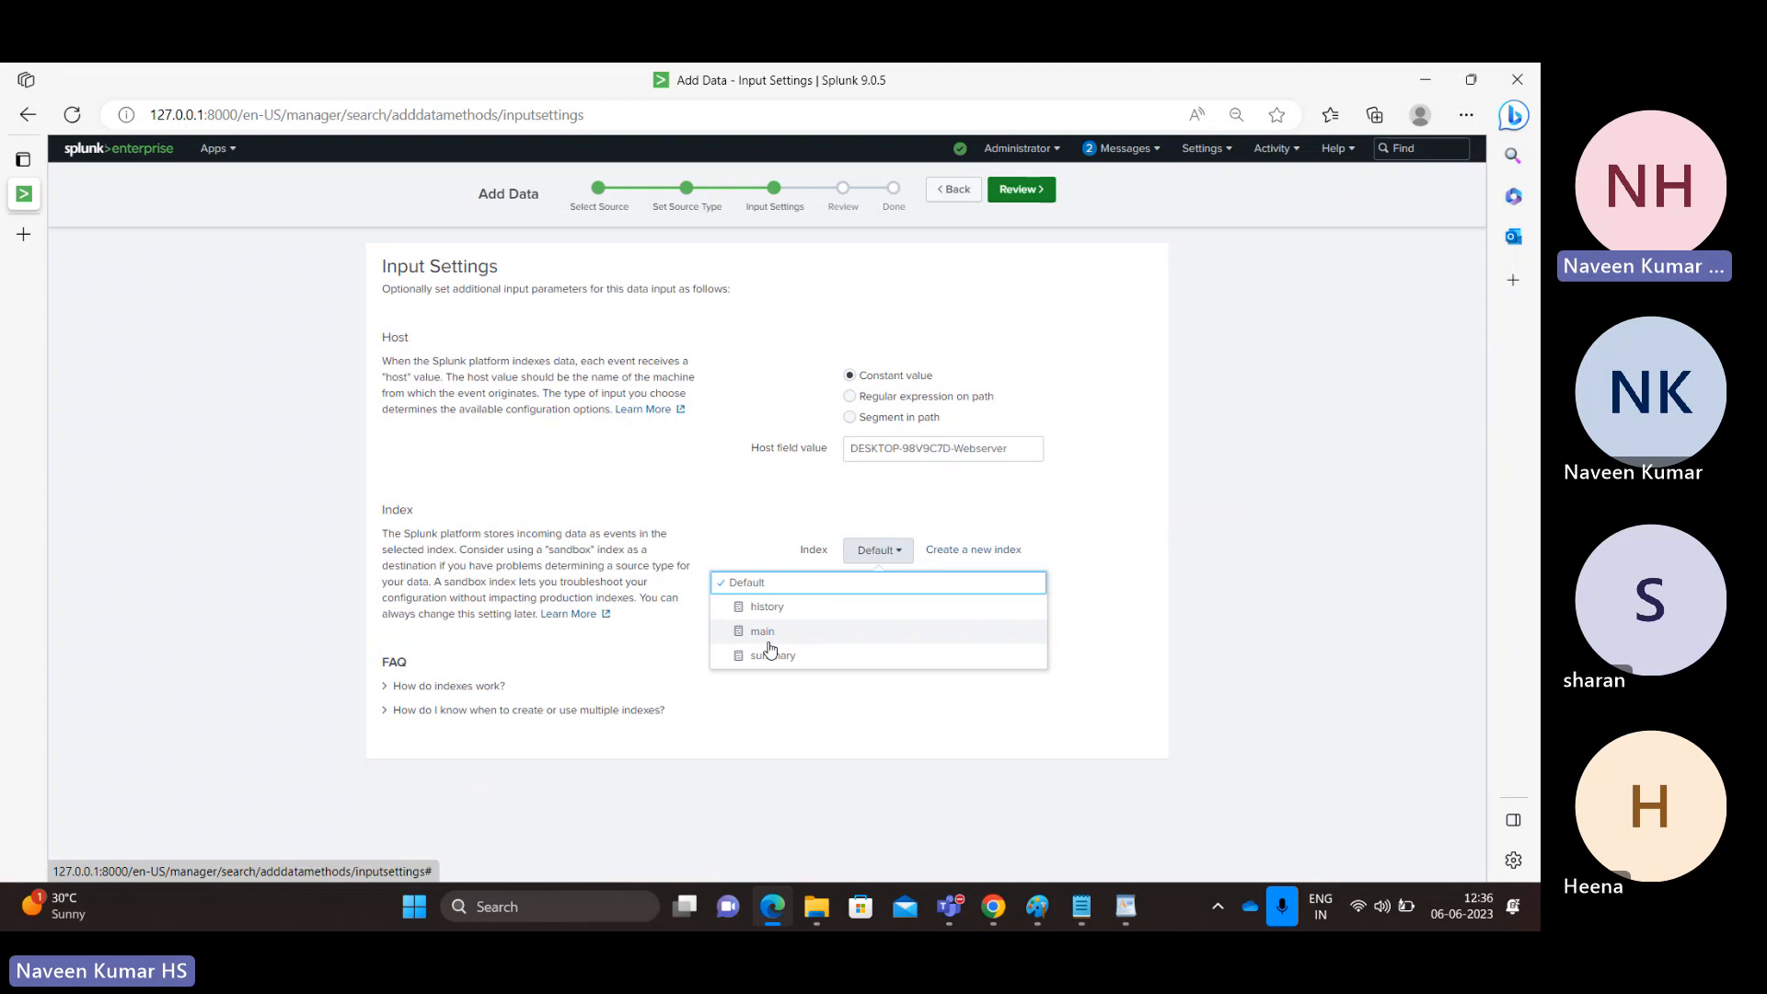
{"action": "left_click", "coordinate": [997, 550]}
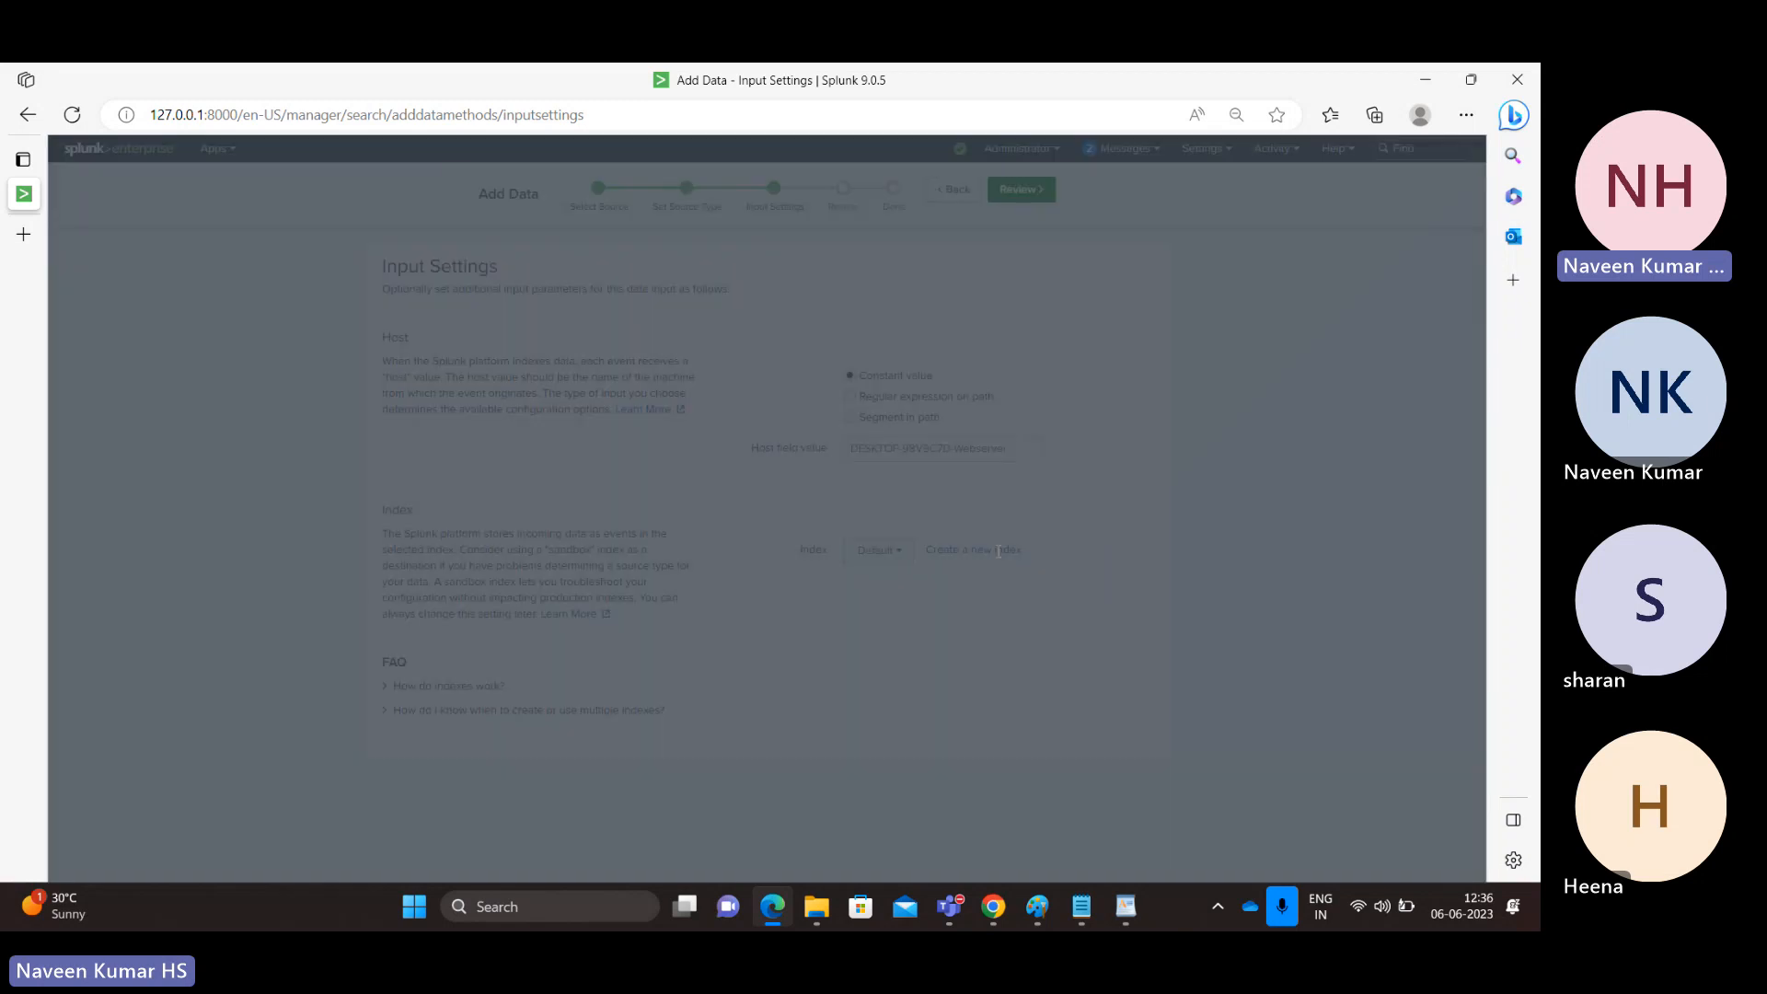
{"action": "left_click", "coordinate": [701, 272]}
{"action": "type", "text": "t"}
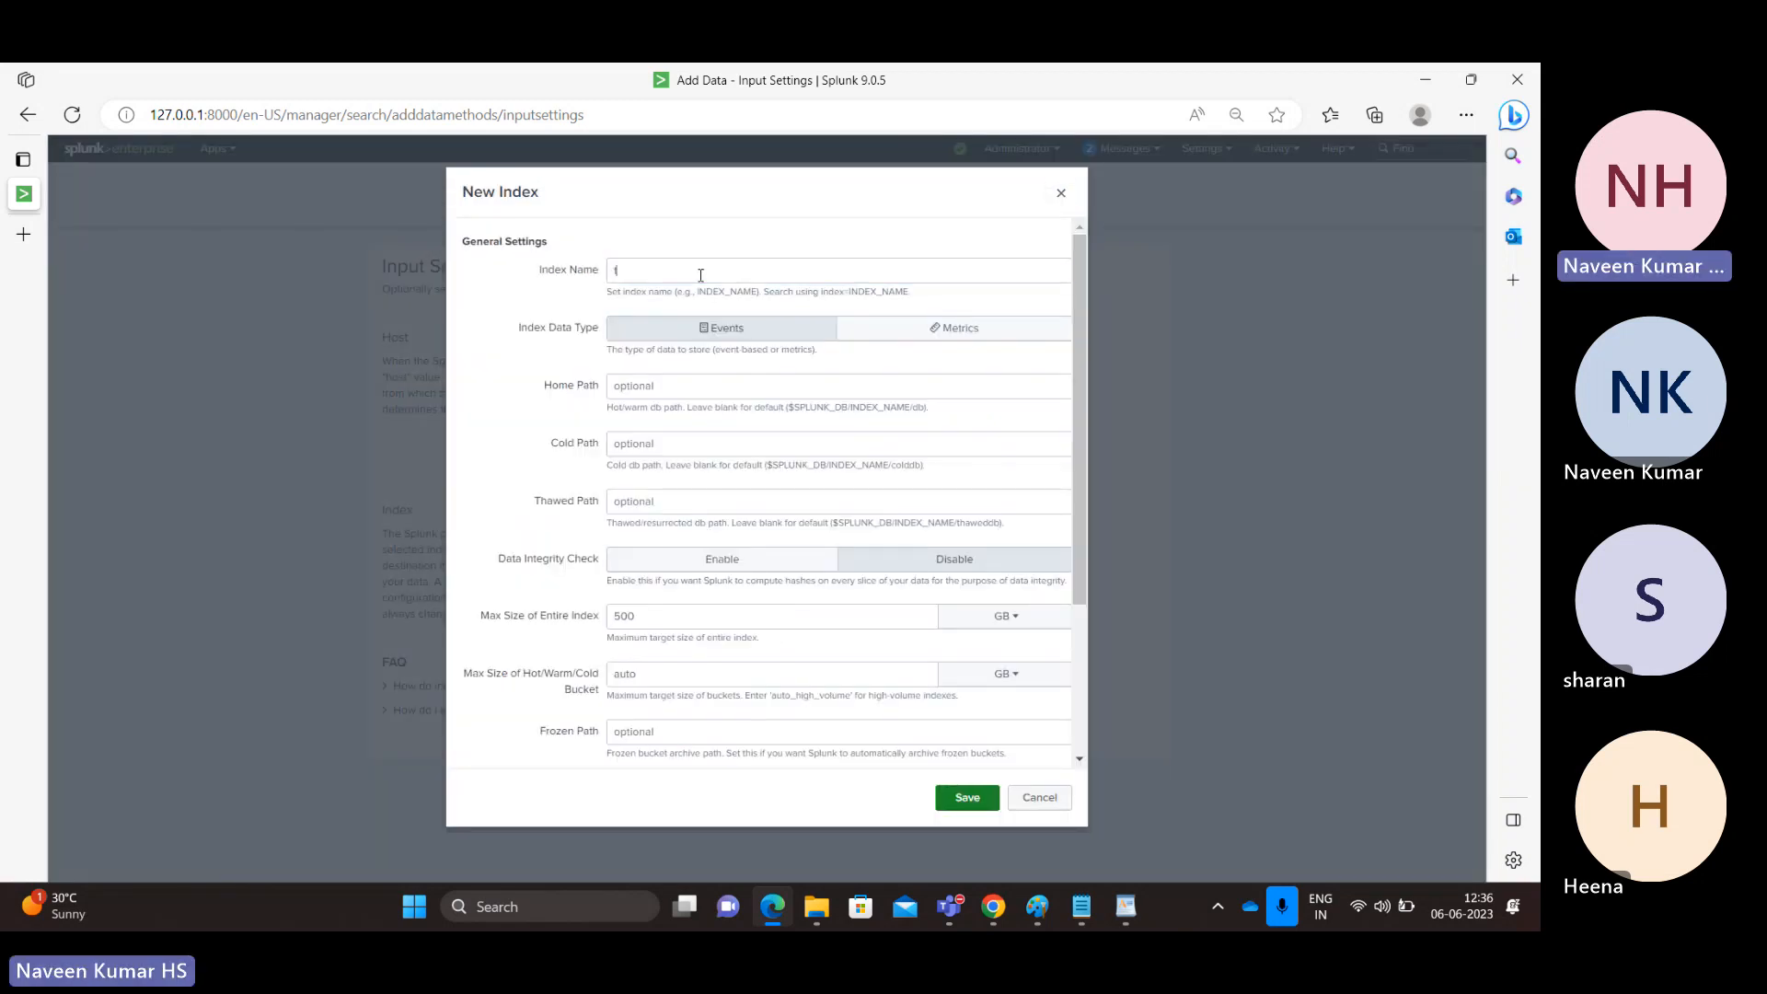
{"action": "type", "text": "est"}
{"action": "left_click", "coordinate": [697, 325]}
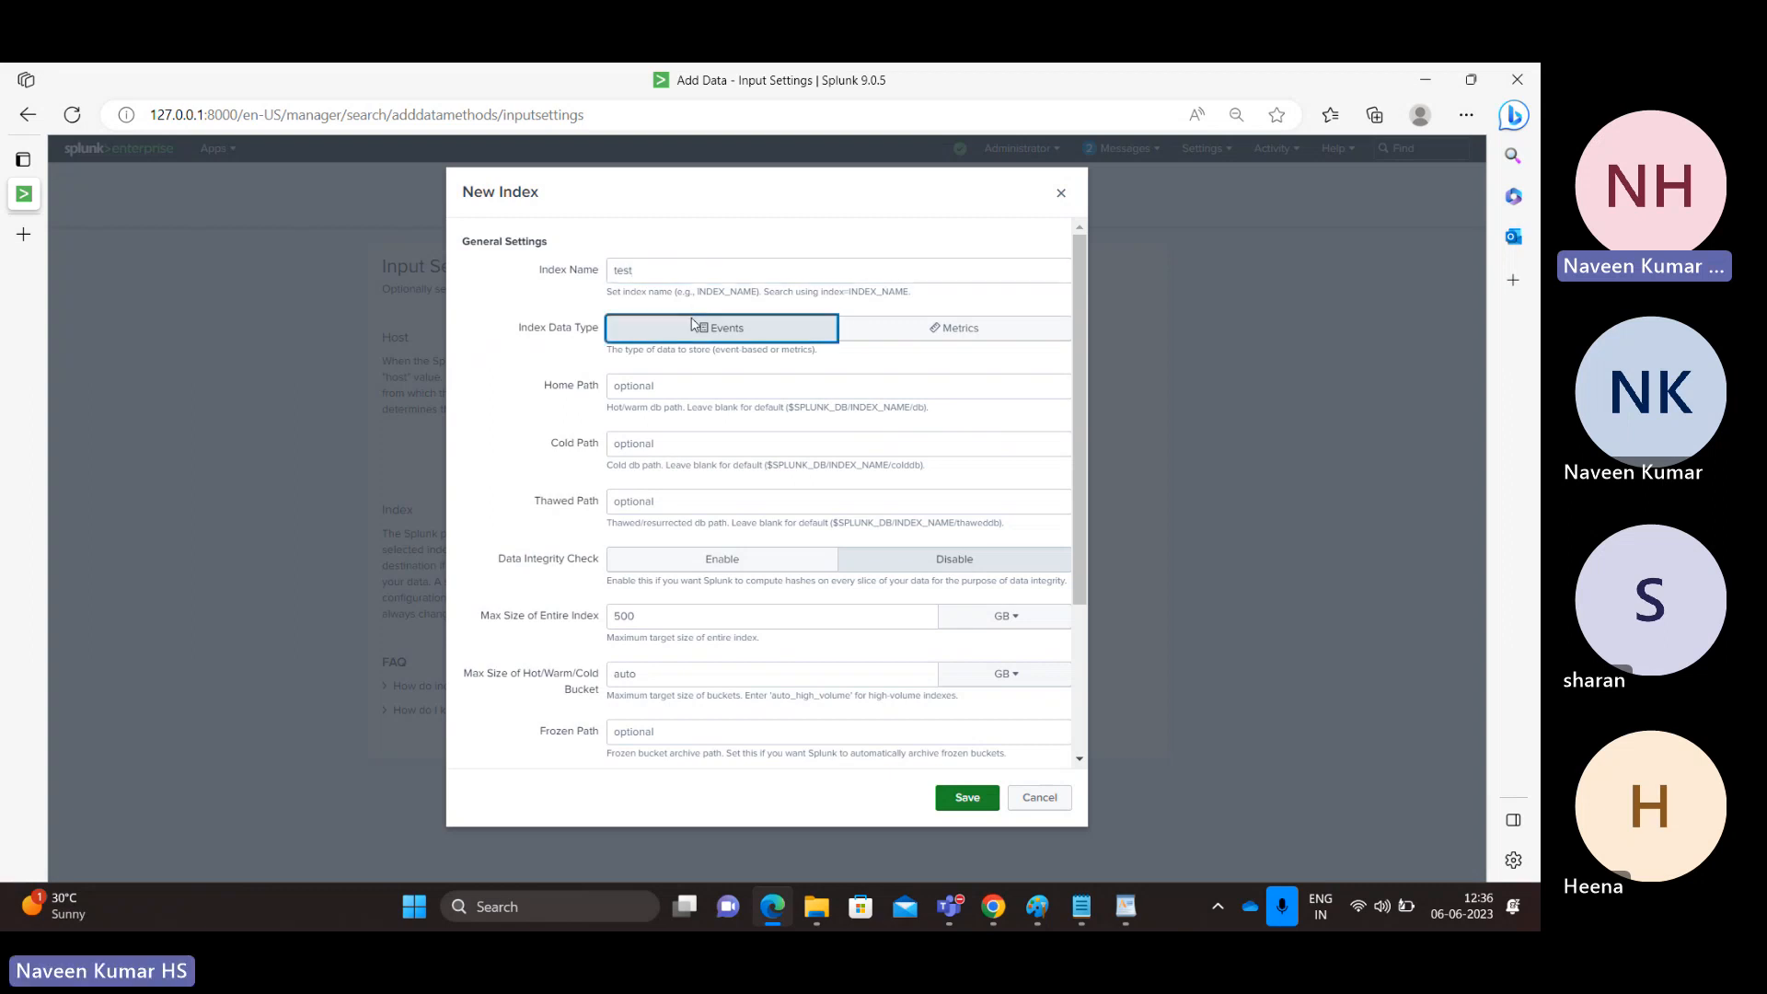
{"action": "left_click", "coordinate": [967, 798]}
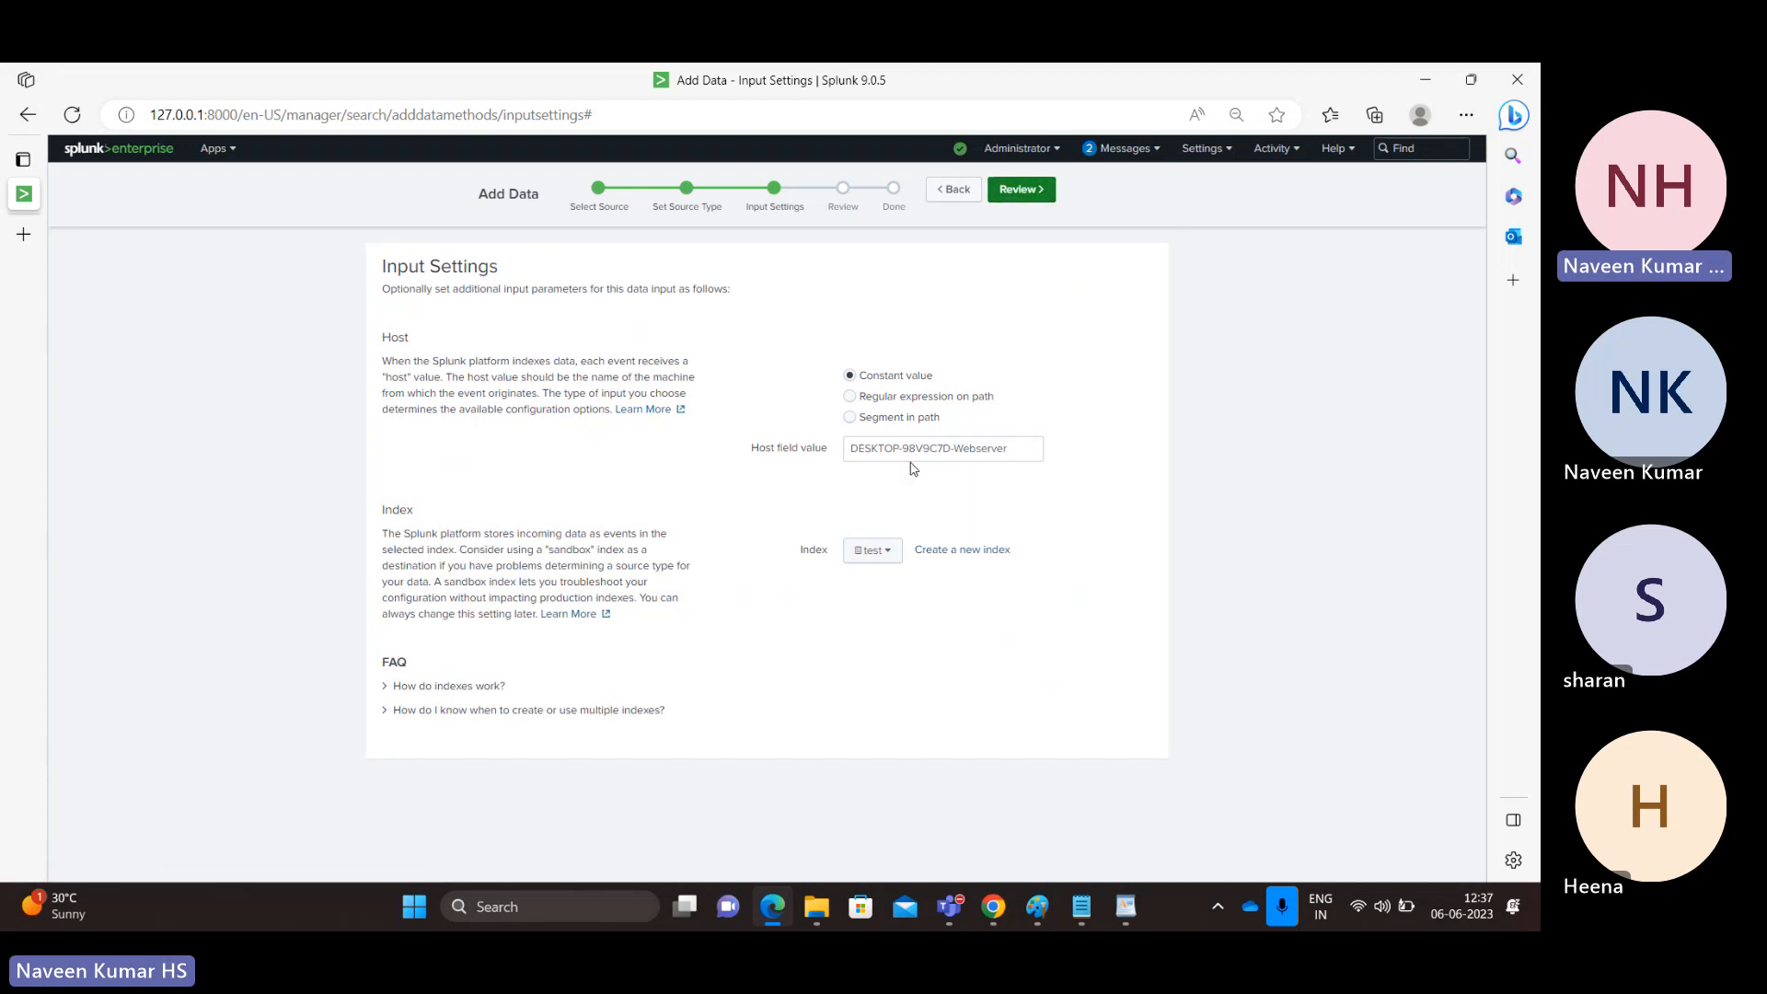
Step: Review and submit the access_30DAY.log upload
{"action": "left_click_drag", "start_coordinate": [951, 449], "coordinate": [903, 451]}
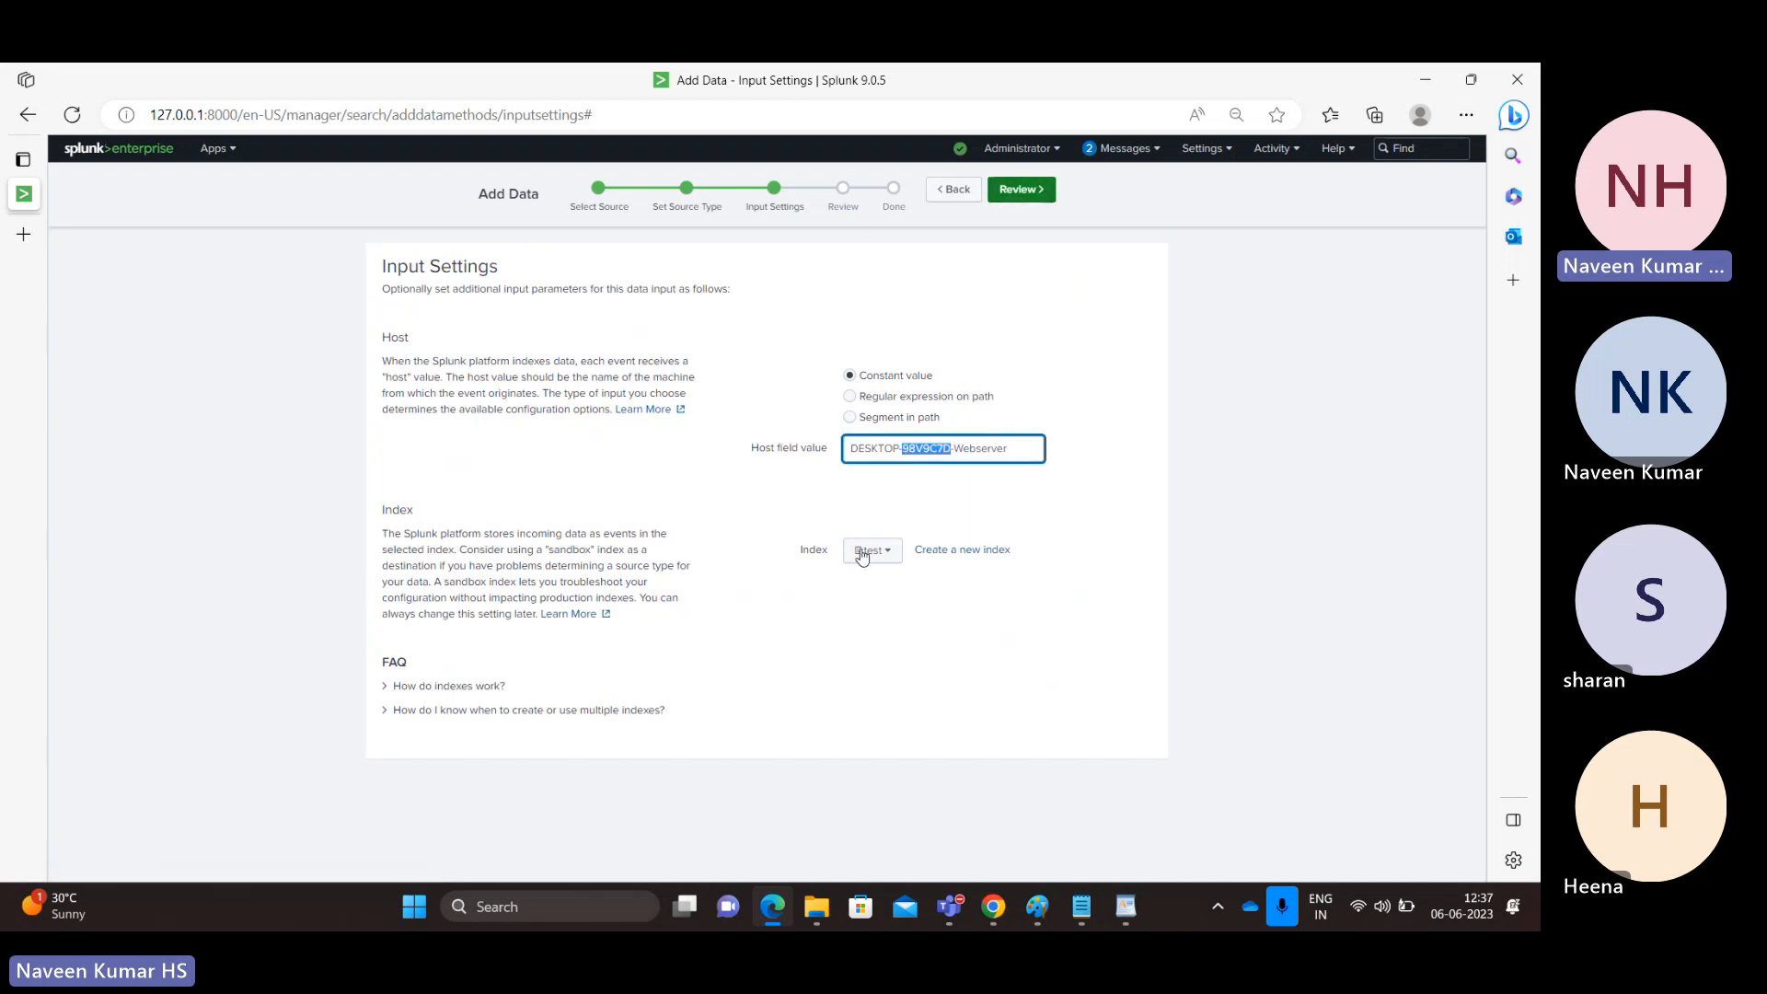
{"action": "left_click", "coordinate": [1021, 189]}
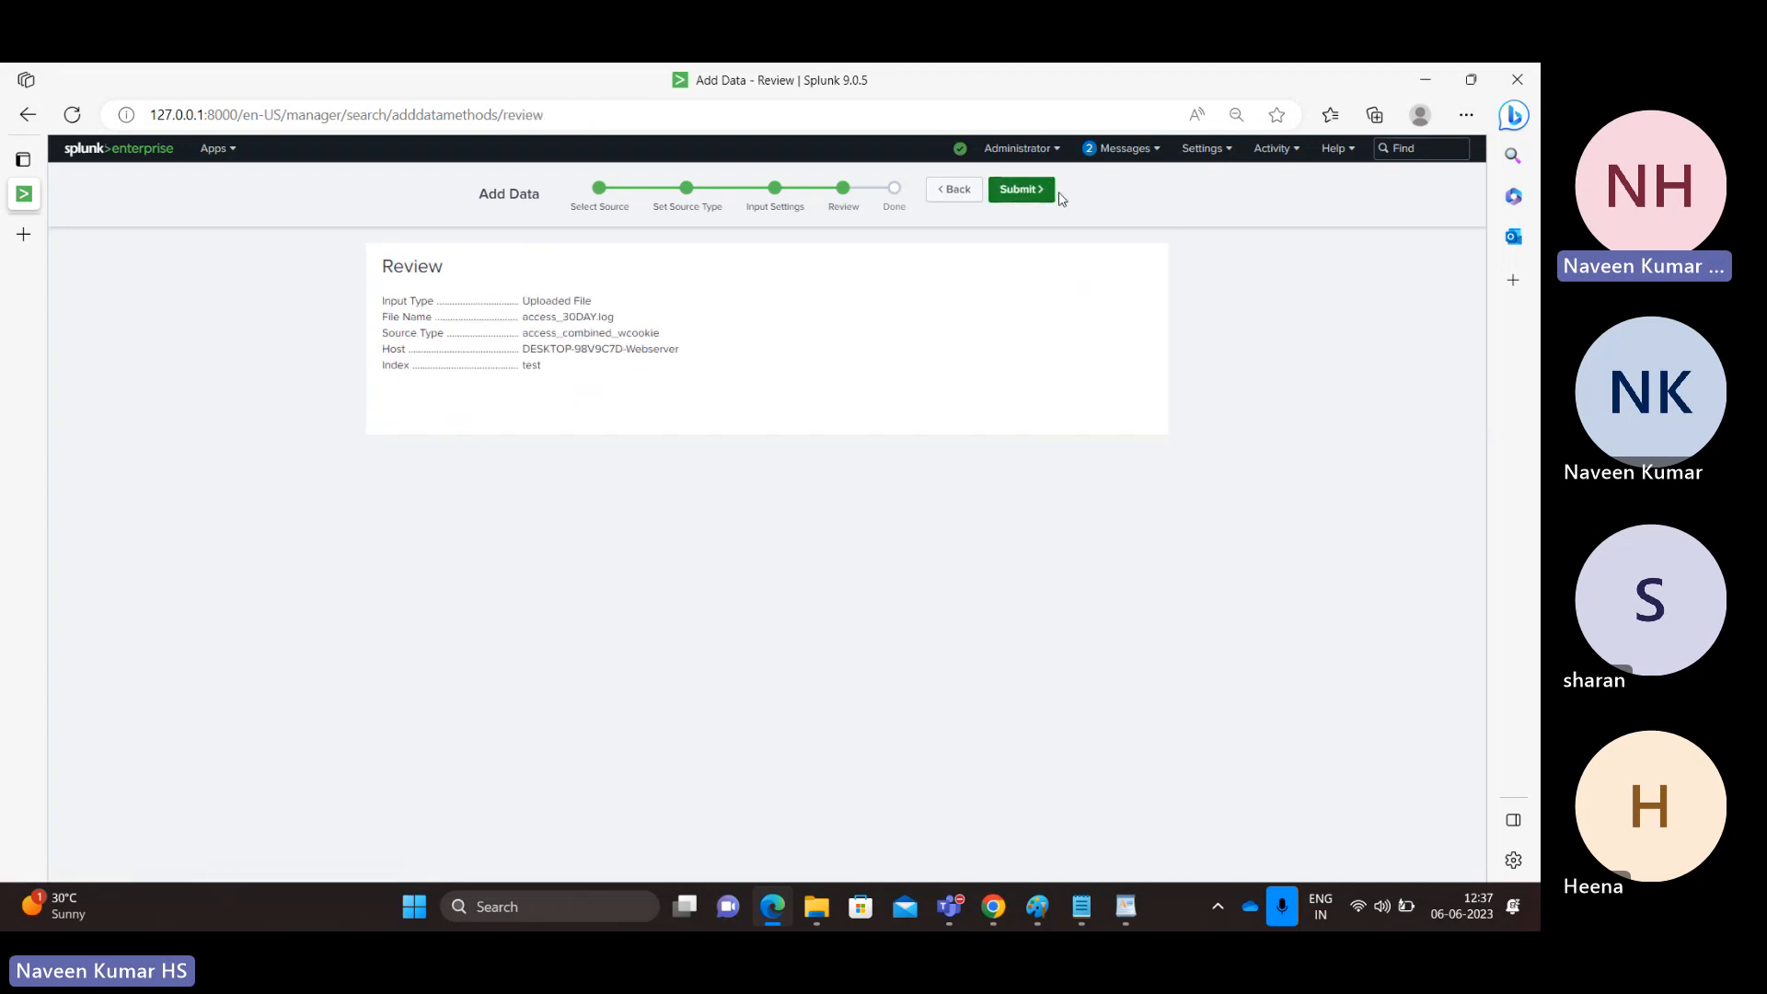
{"action": "left_click", "coordinate": [1022, 189]}
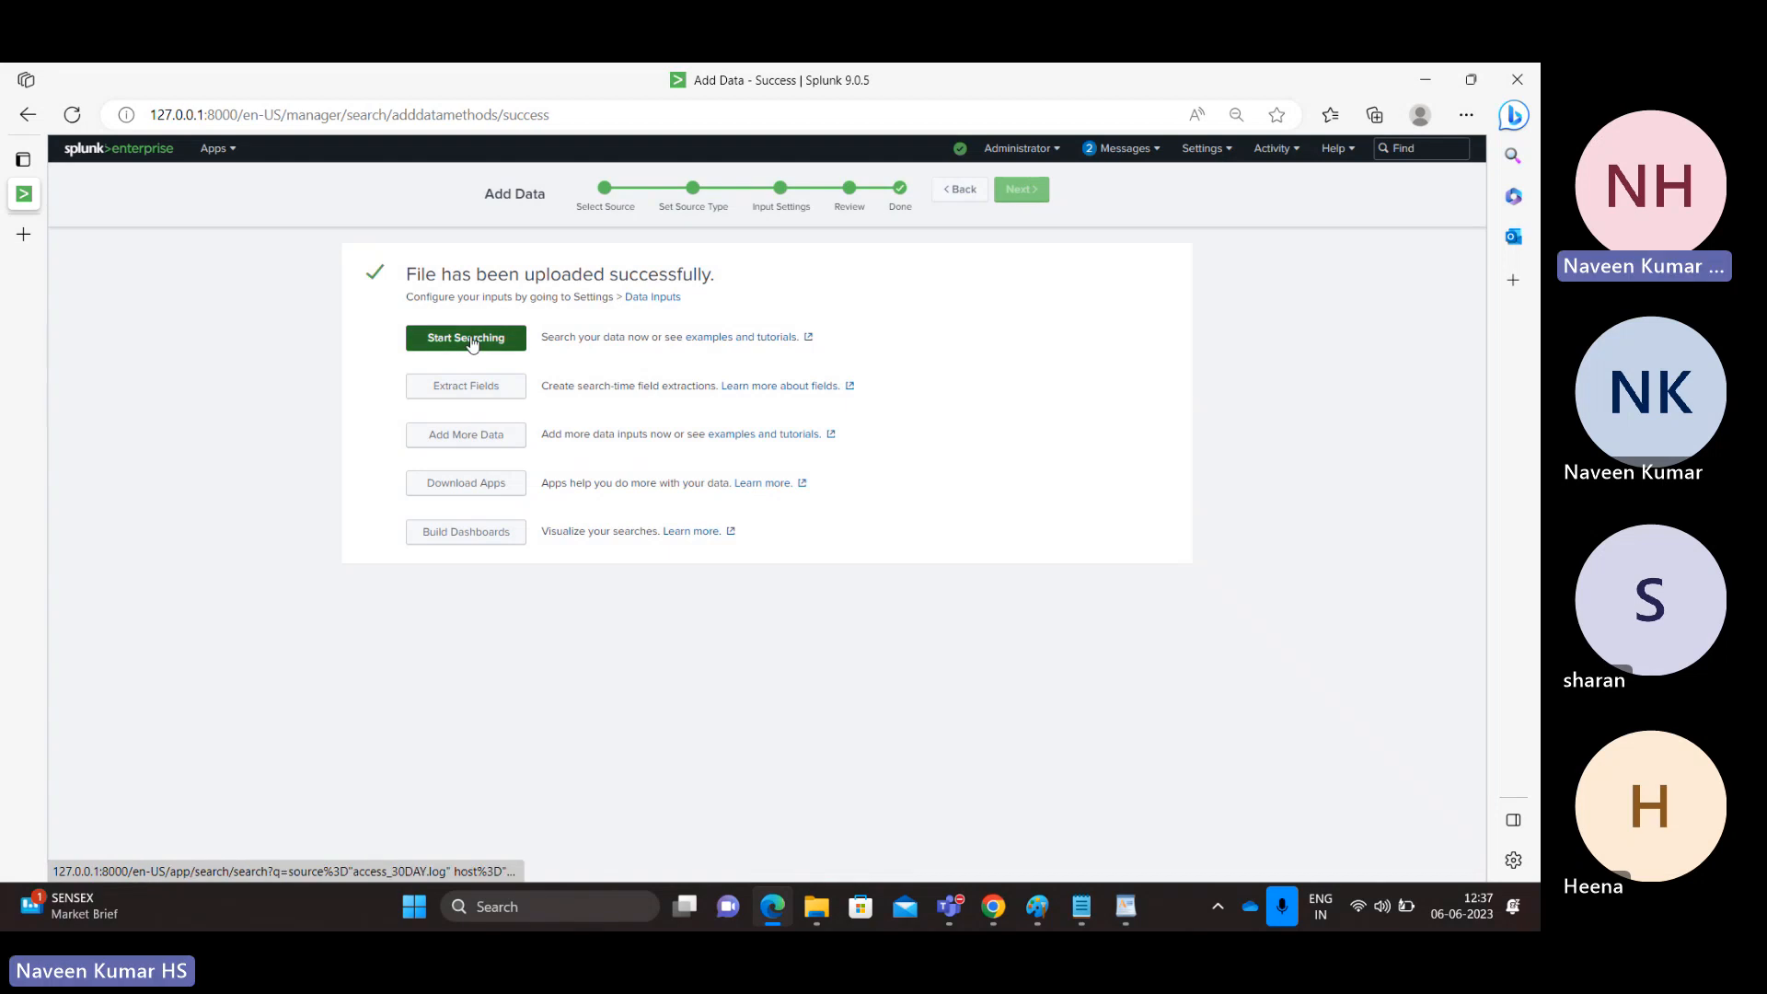
Step: Upload db_audit_30DAY.csv via Add More Data and preview it at Set Source Type
{"action": "left_click", "coordinate": [470, 442]}
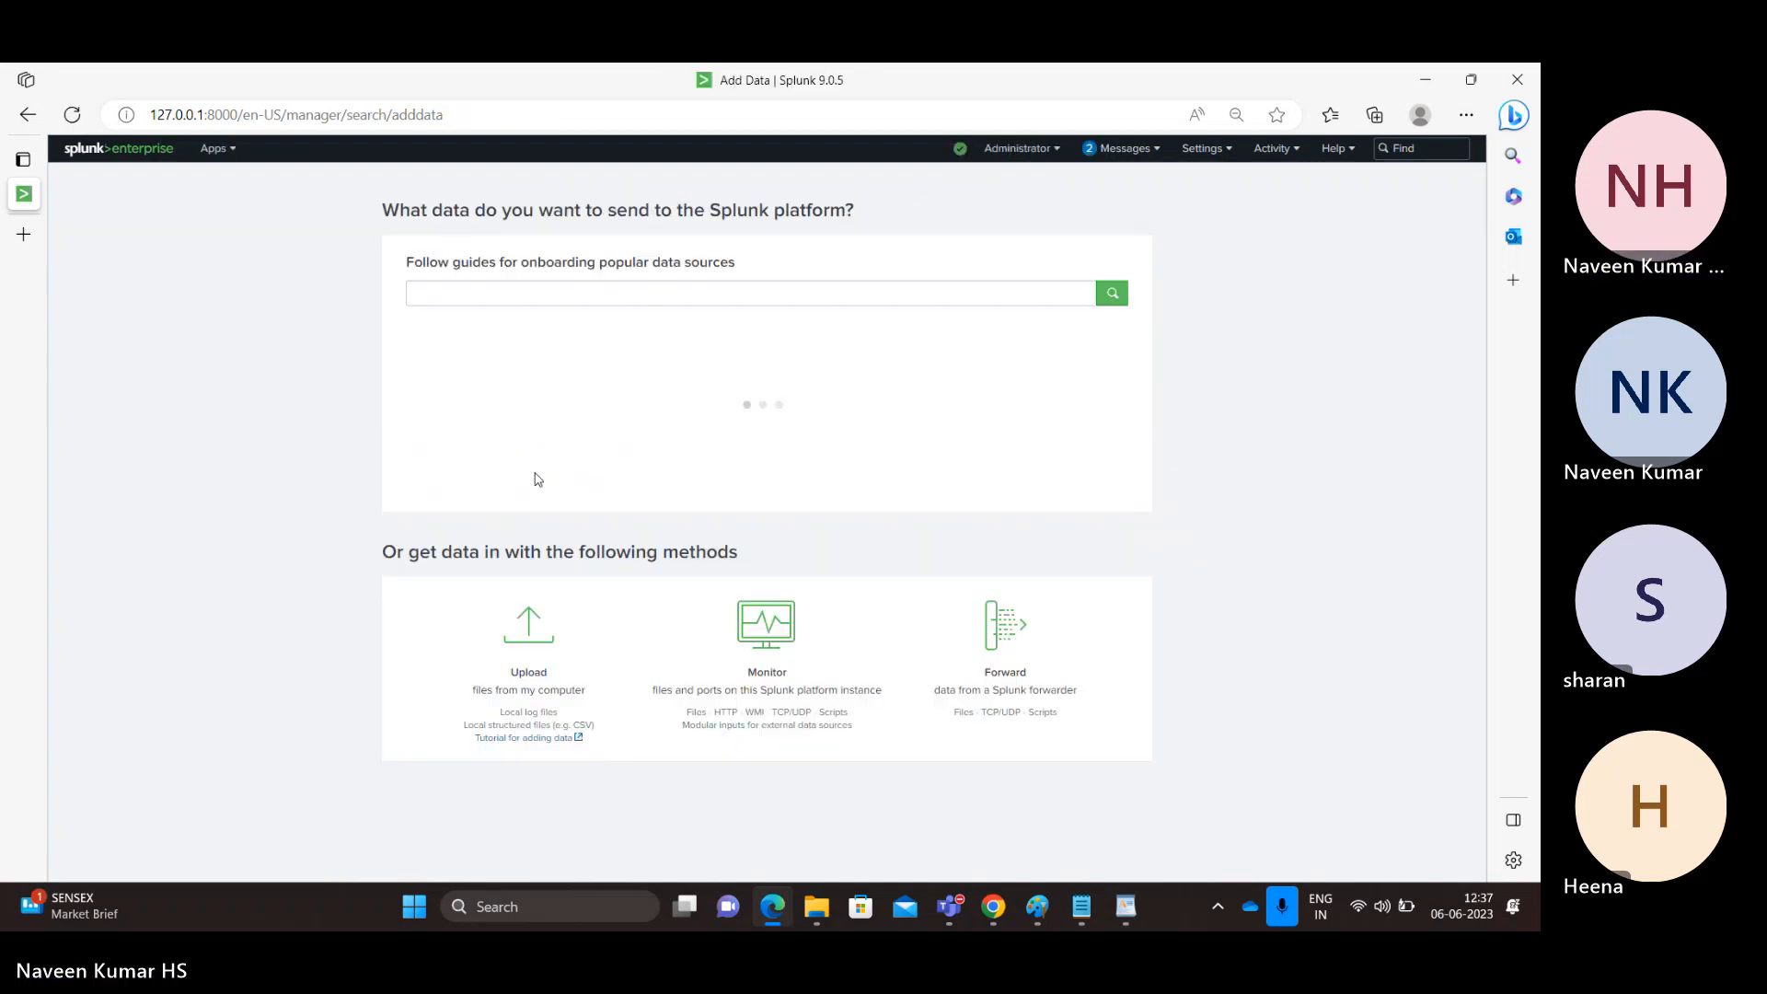
{"action": "left_click", "coordinate": [538, 655]}
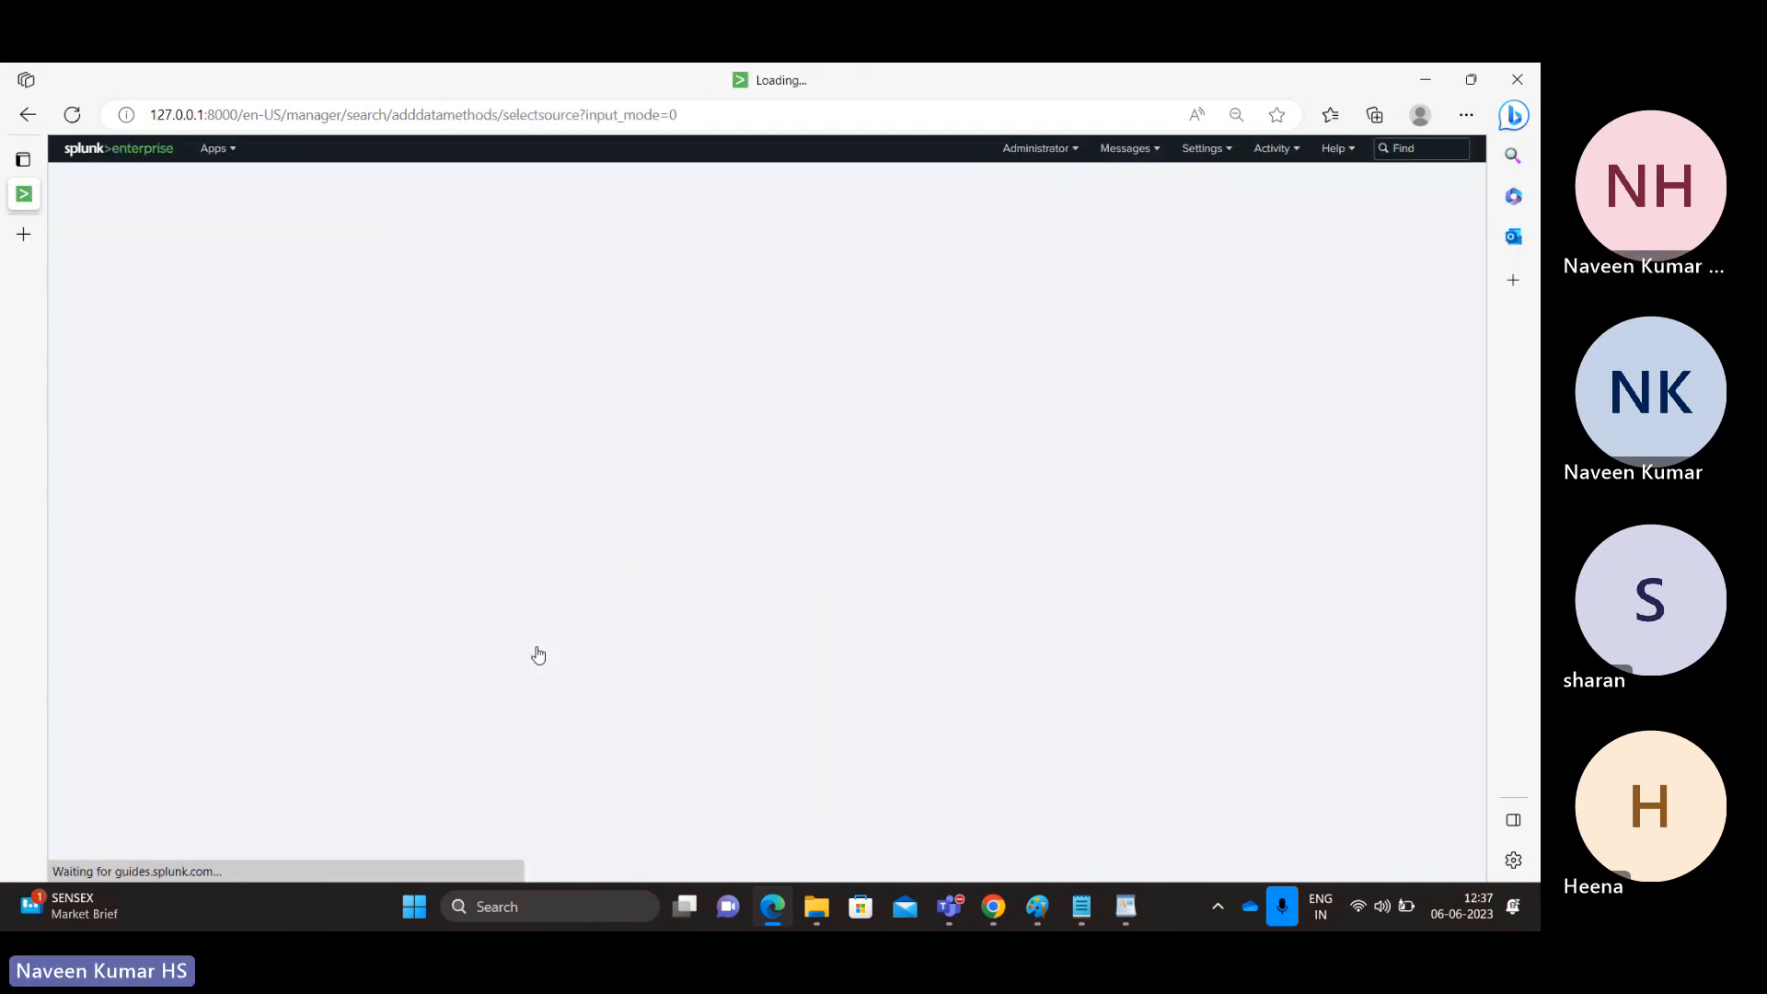
{"action": "left_click", "coordinate": [461, 351]}
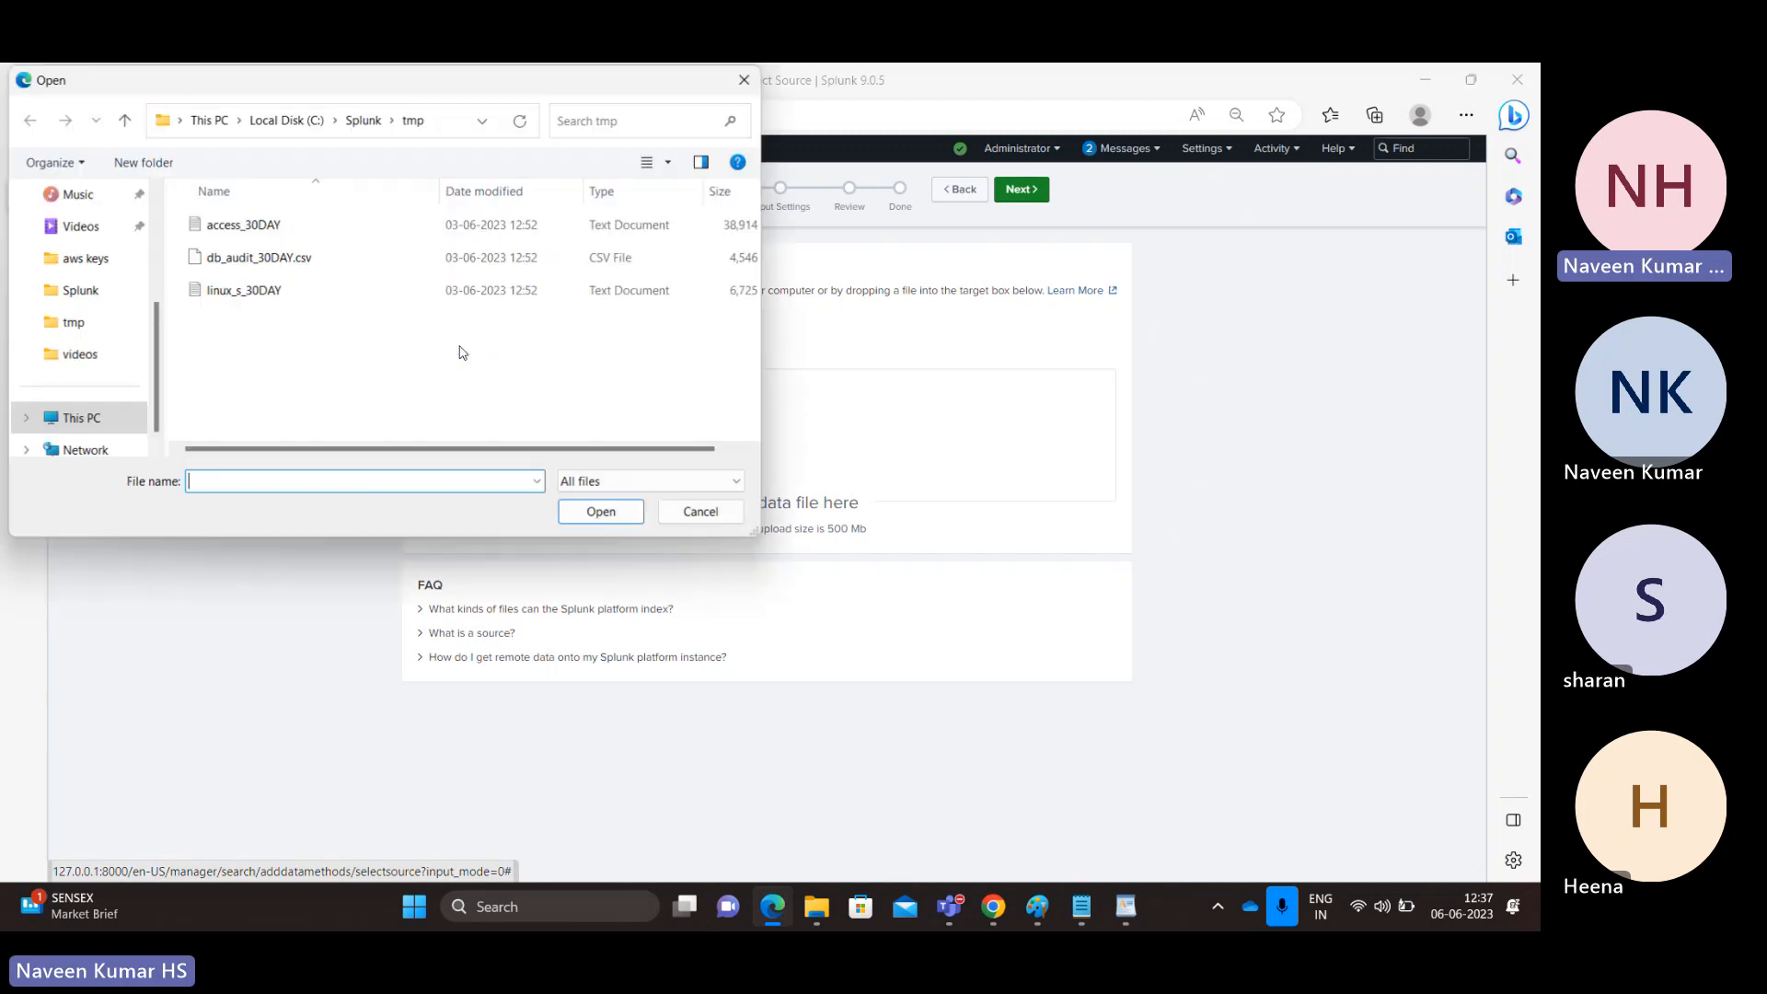
{"action": "double_click", "coordinate": [282, 262]}
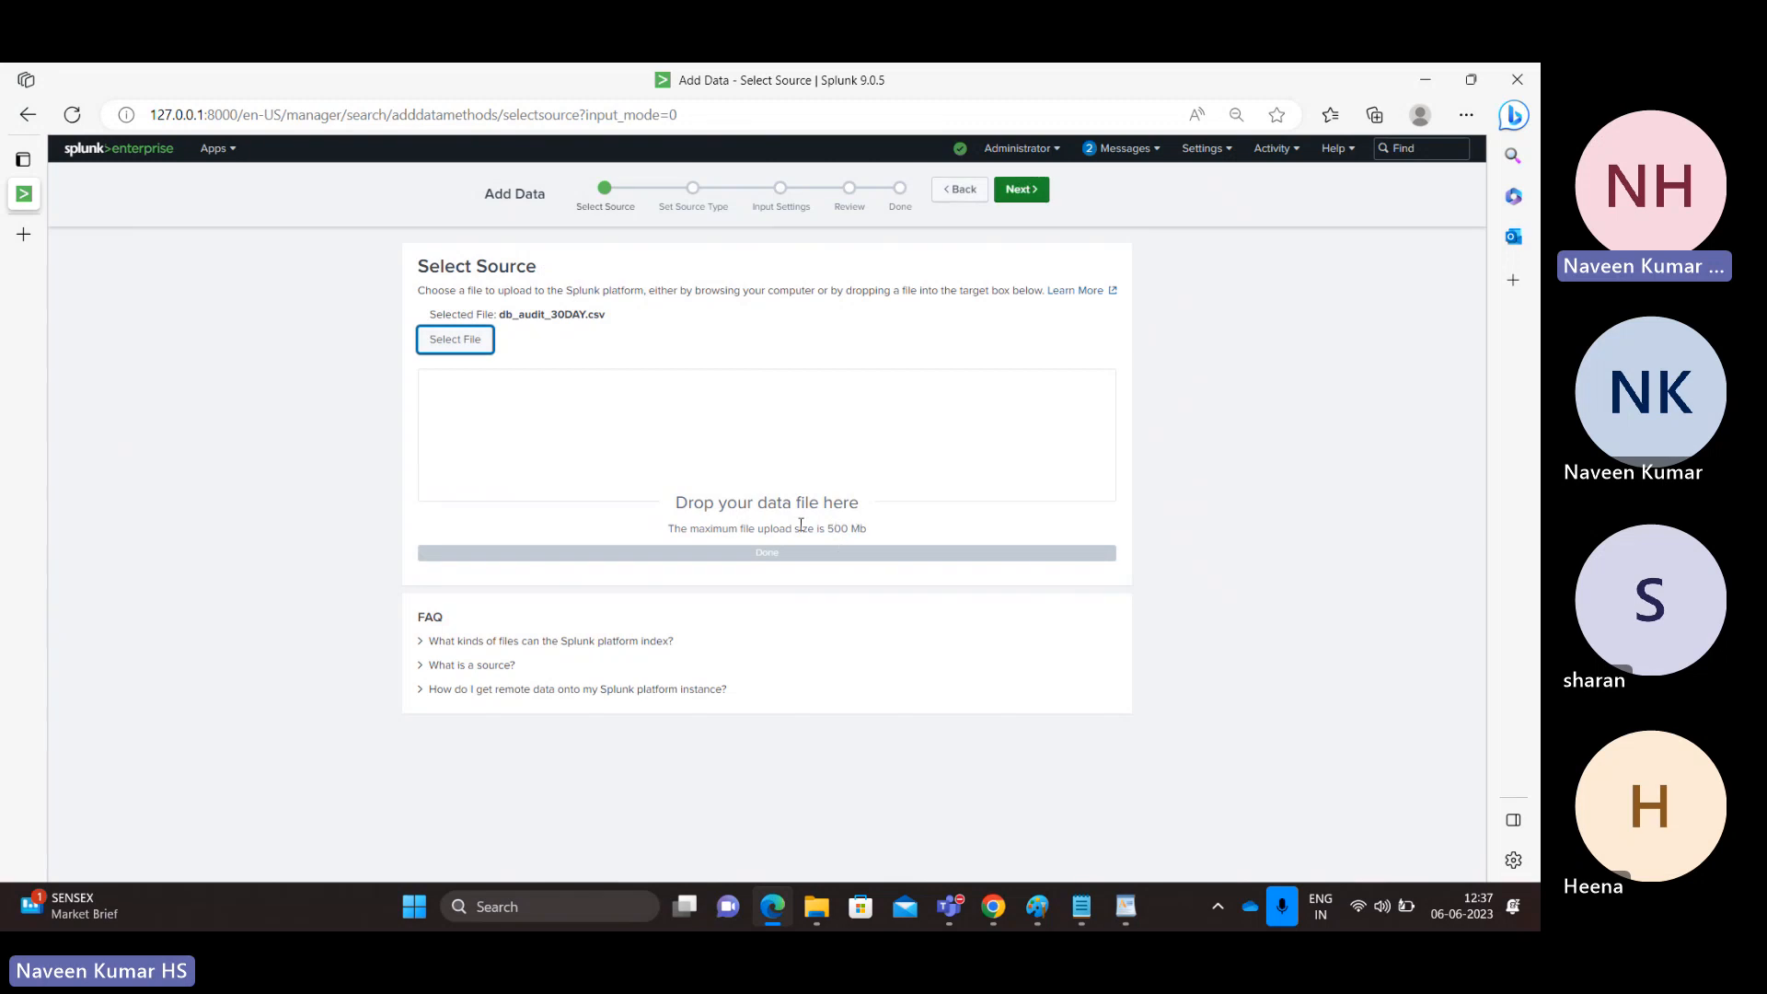
{"action": "left_click", "coordinate": [1022, 190]}
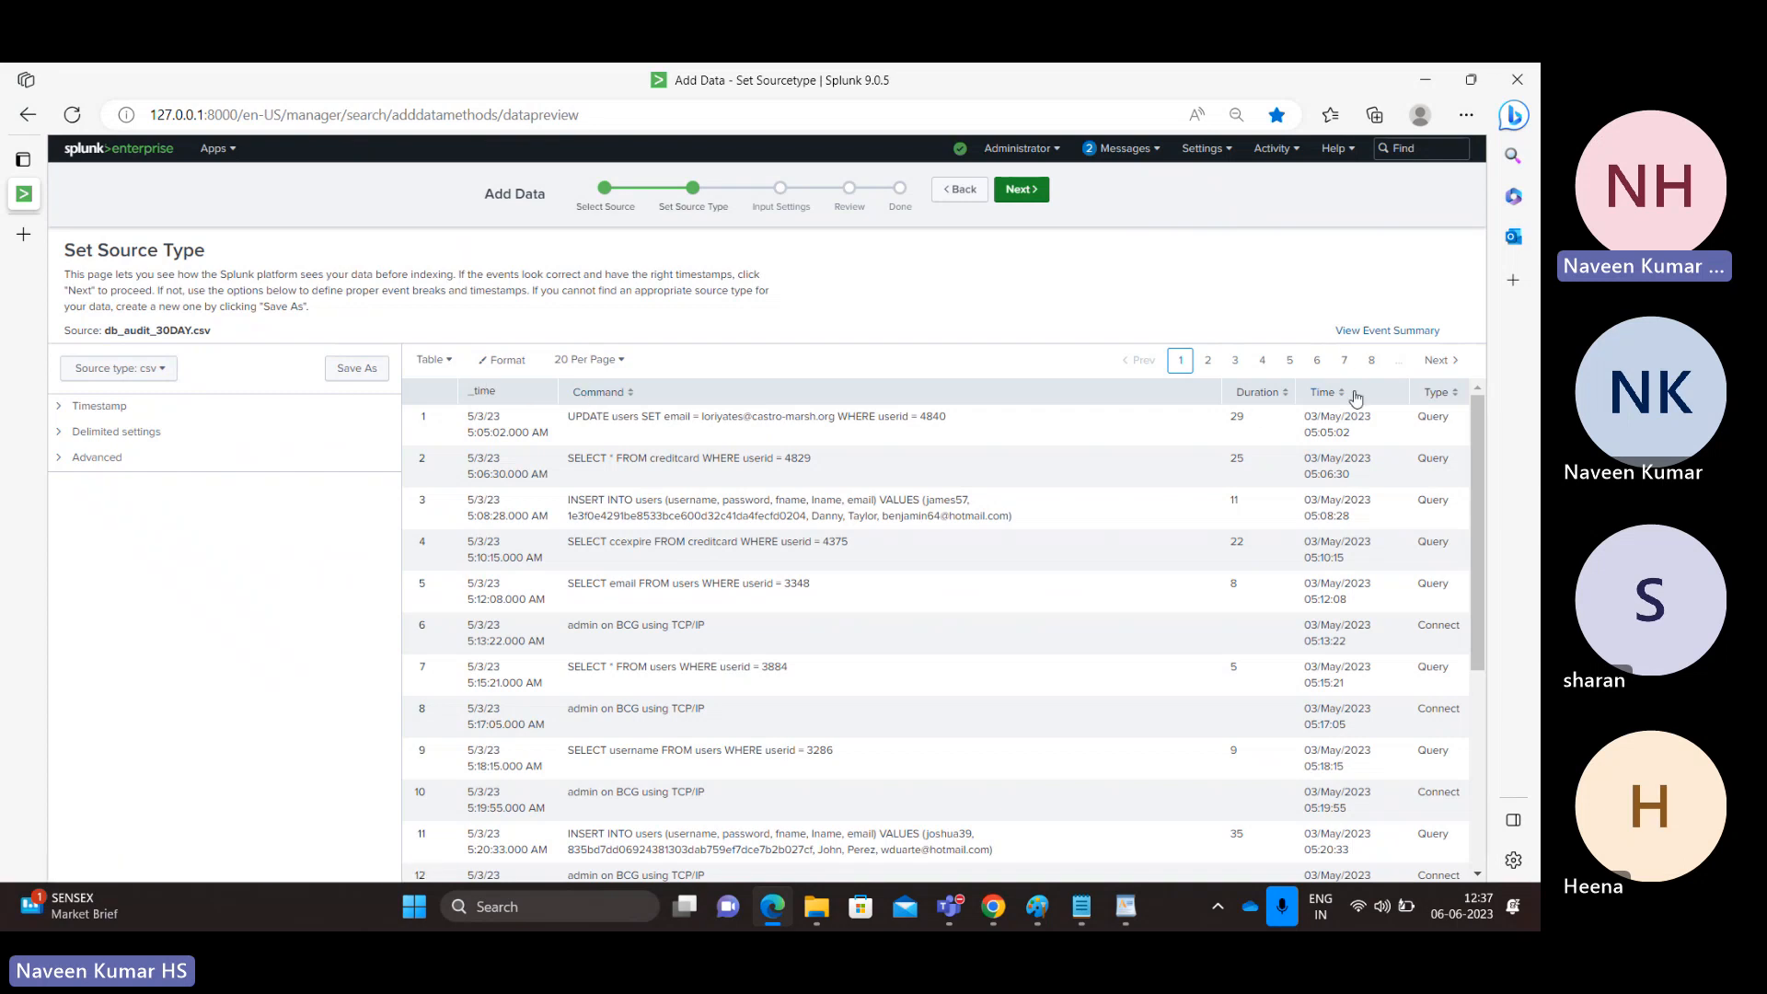
{"action": "key", "text": "alt+Tab"}
{"action": "key", "text": "Tab"}
{"action": "key", "text": "Tab"}
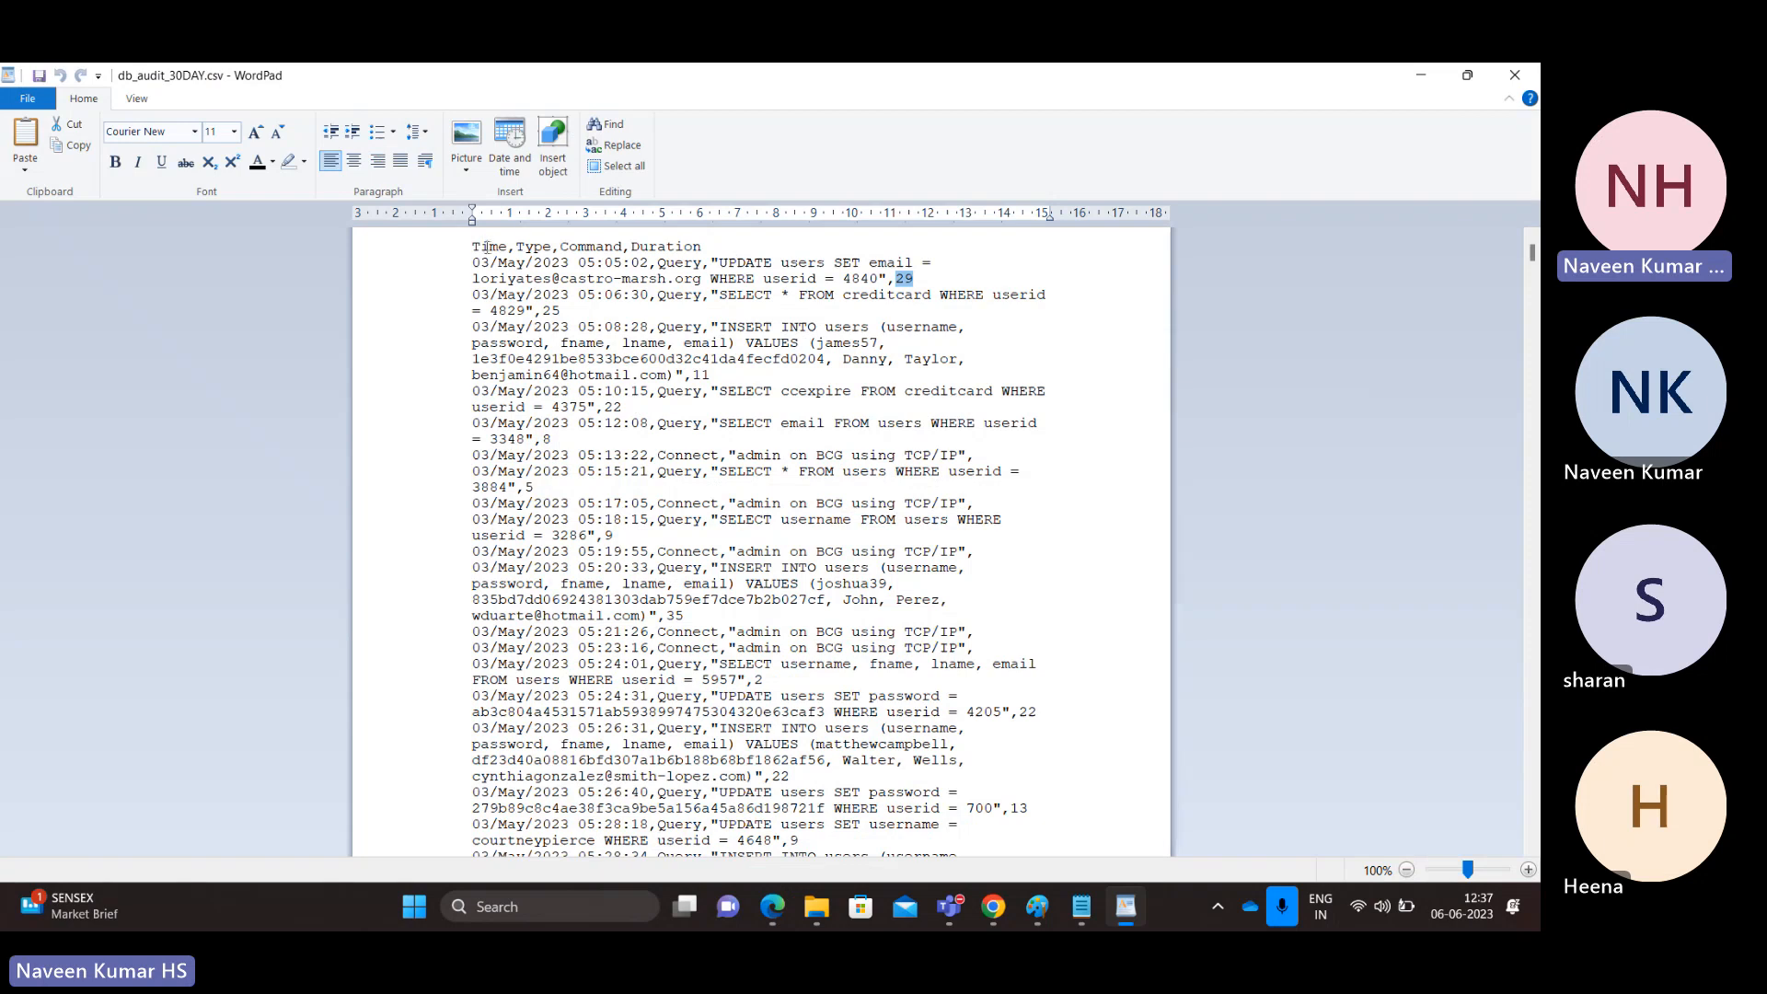
{"action": "double_click", "coordinate": [488, 246]}
{"action": "double_click", "coordinate": [509, 264]}
{"action": "double_click", "coordinate": [489, 248]}
{"action": "double_click", "coordinate": [509, 264]}
{"action": "left_click", "coordinate": [537, 246]}
{"action": "double_click", "coordinate": [536, 247]}
{"action": "double_click", "coordinate": [679, 263]}
{"action": "double_click", "coordinate": [592, 247]}
{"action": "left_click_drag", "start_coordinate": [596, 256], "coordinate": [877, 279]}
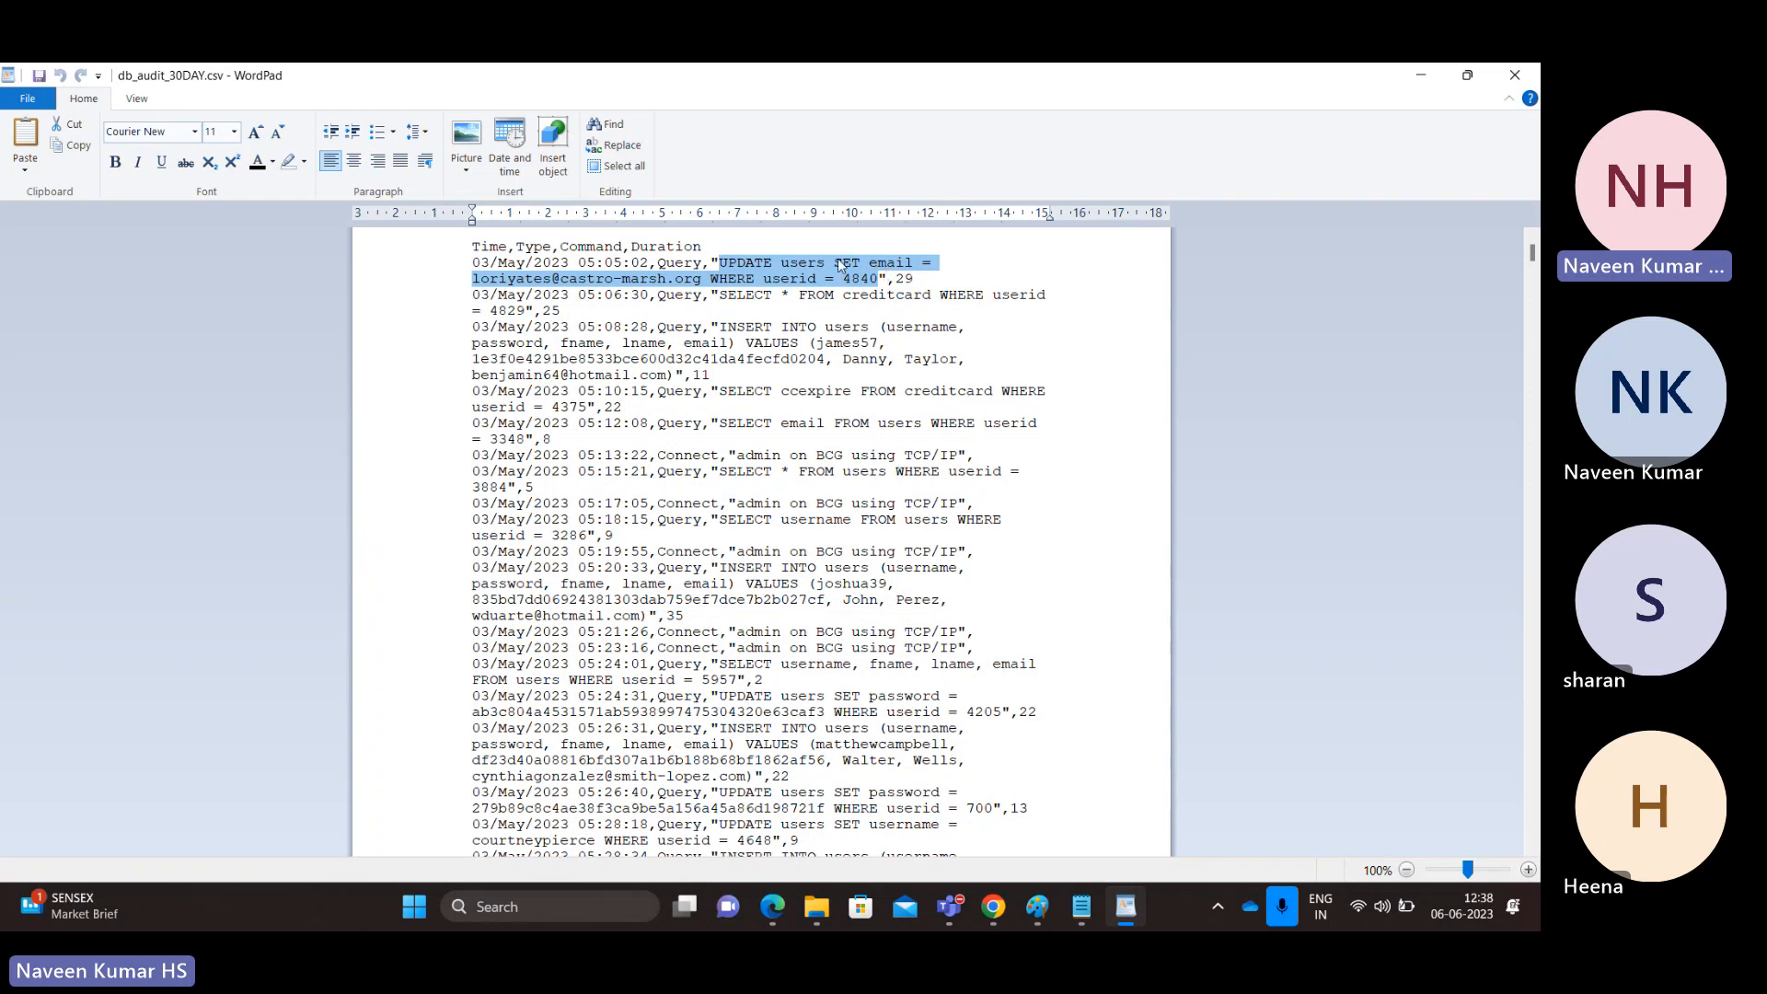
{"action": "double_click", "coordinate": [489, 249]}
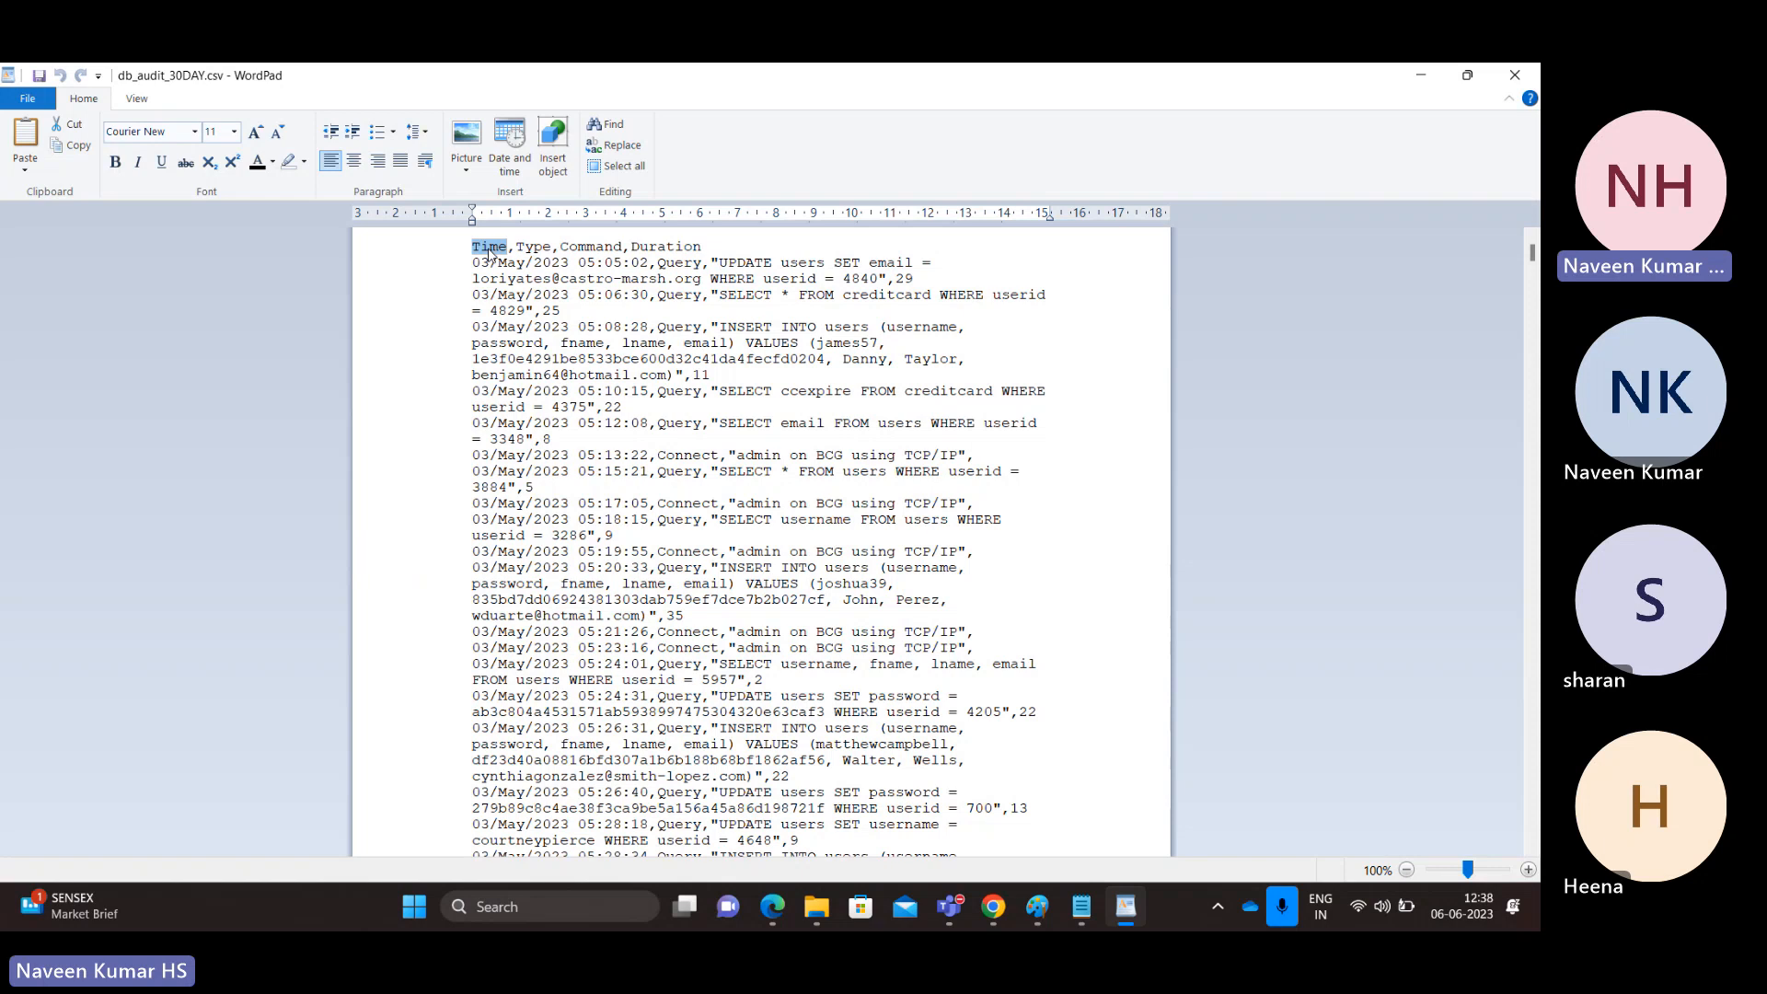
{"action": "key", "text": "alt+Tab"}
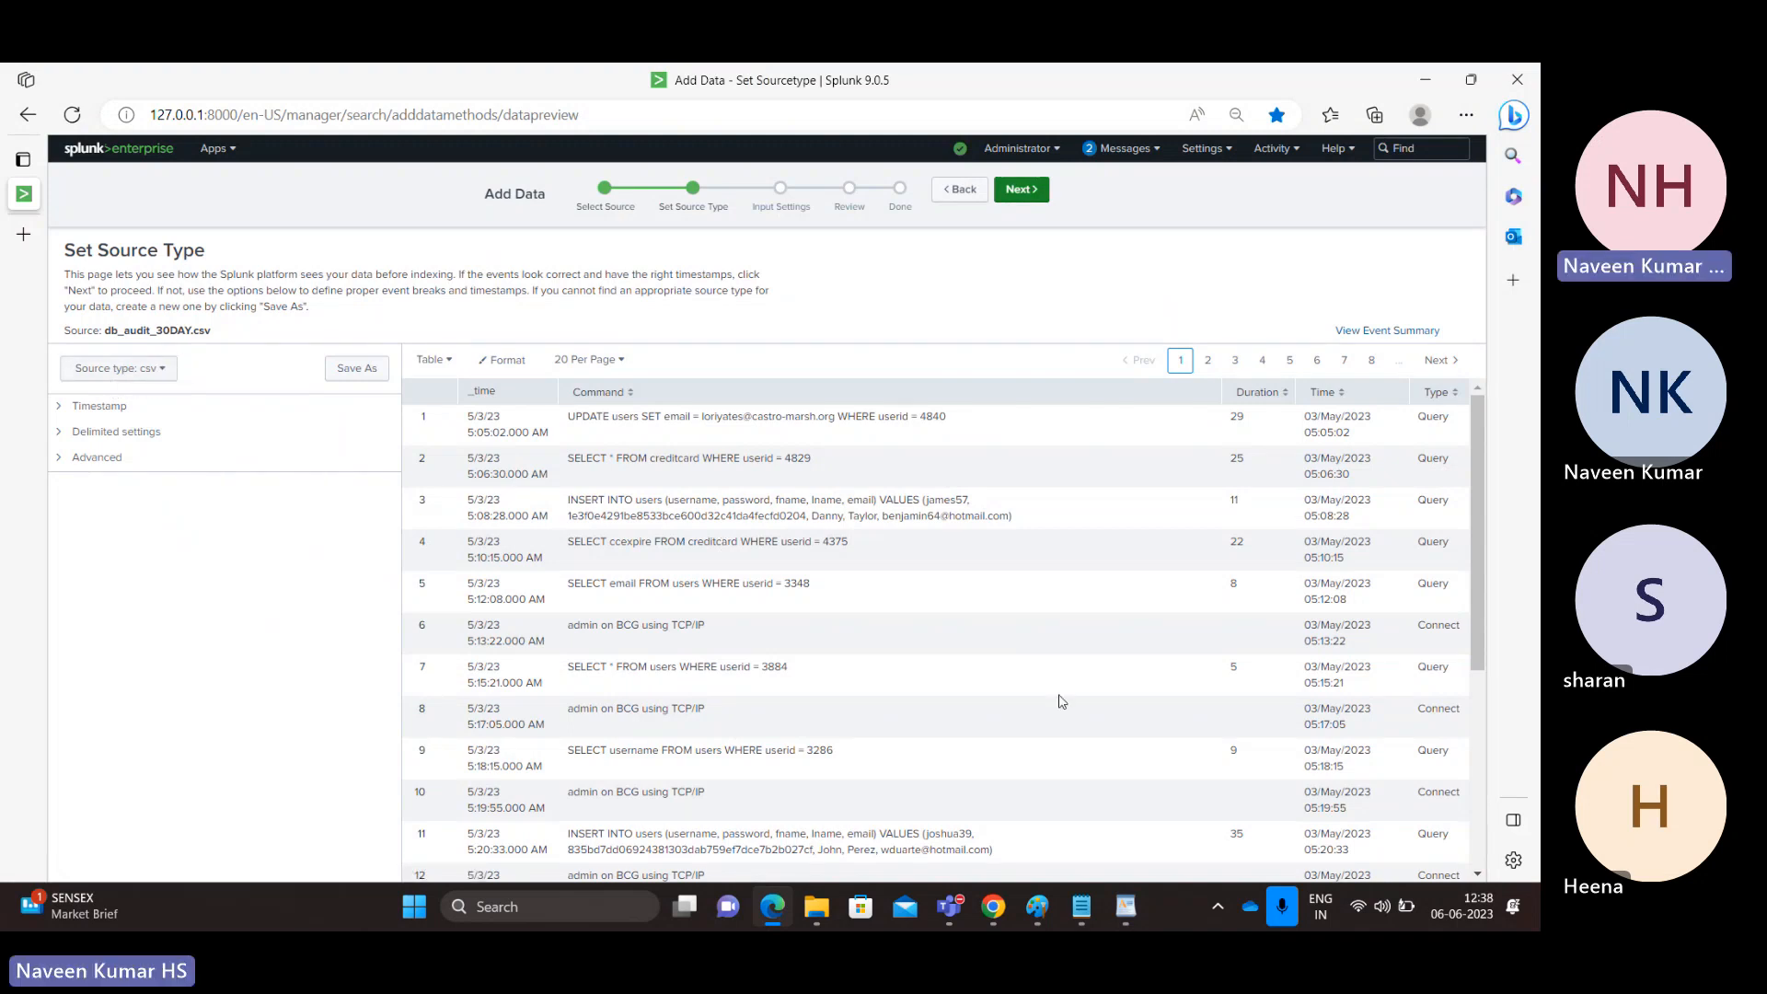
Step: Search props.conf in Notepad for the [csv] stanza
{"action": "left_click", "coordinate": [1086, 905]}
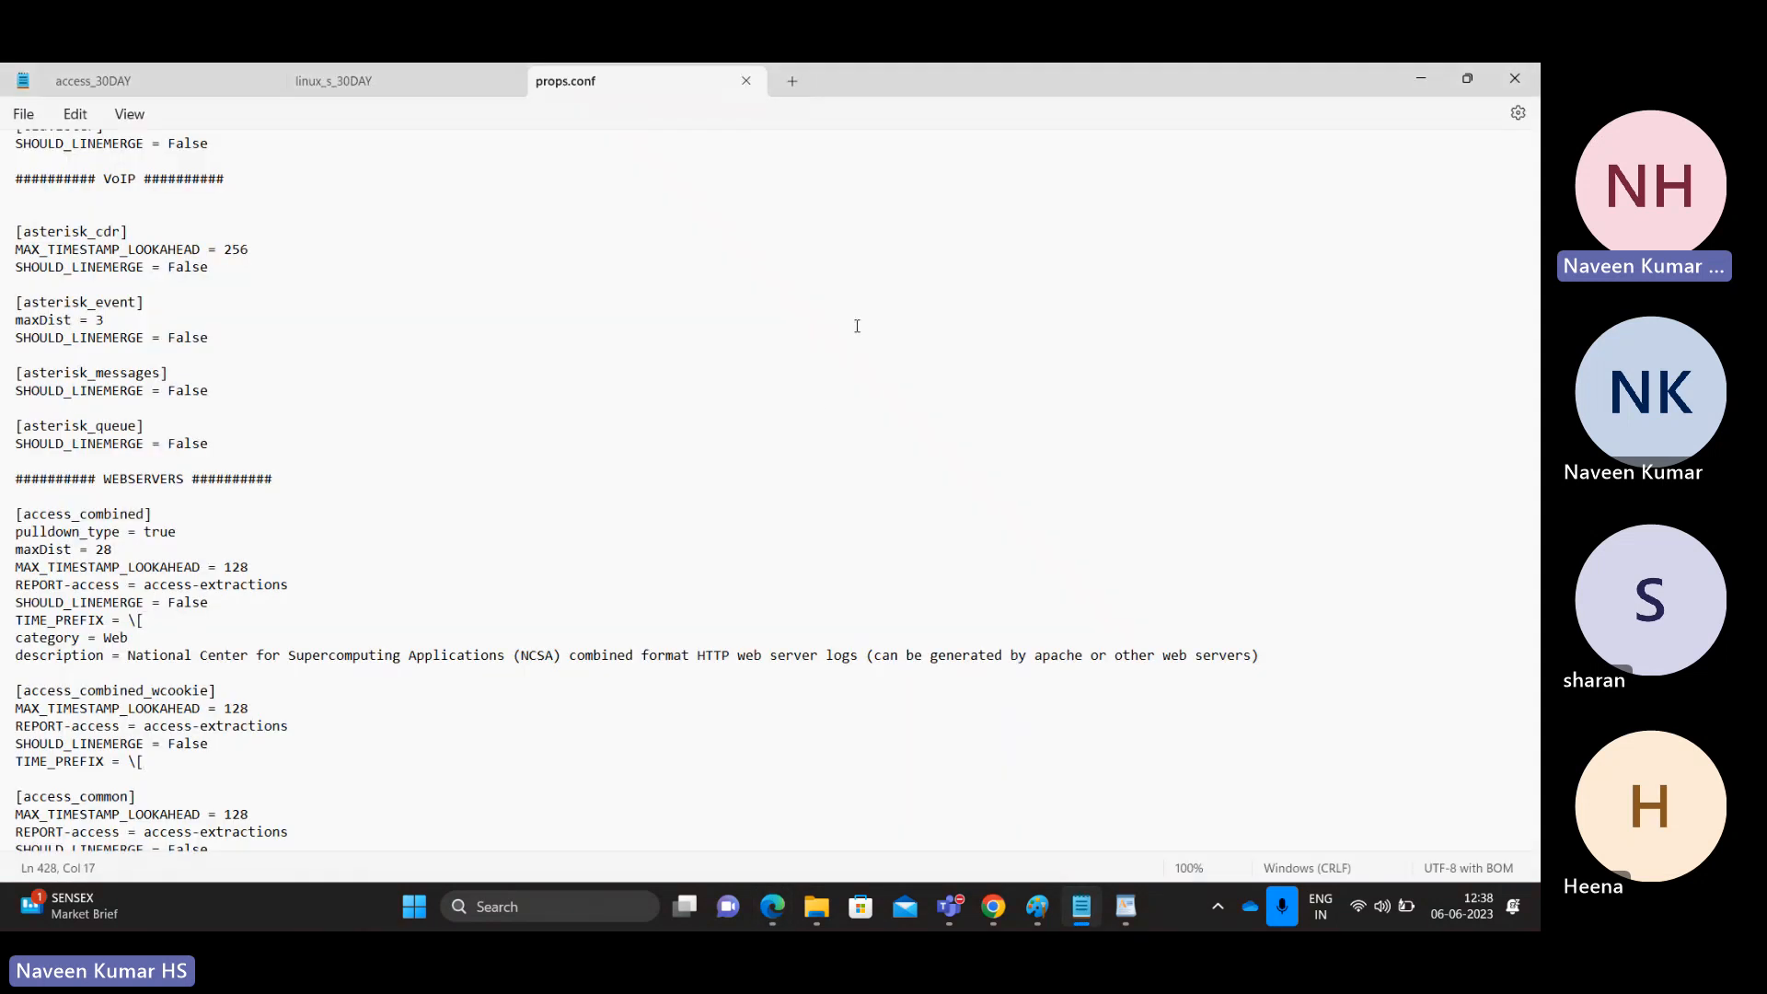
{"action": "left_click", "coordinate": [831, 411]}
{"action": "key", "text": "ctrl+f"}
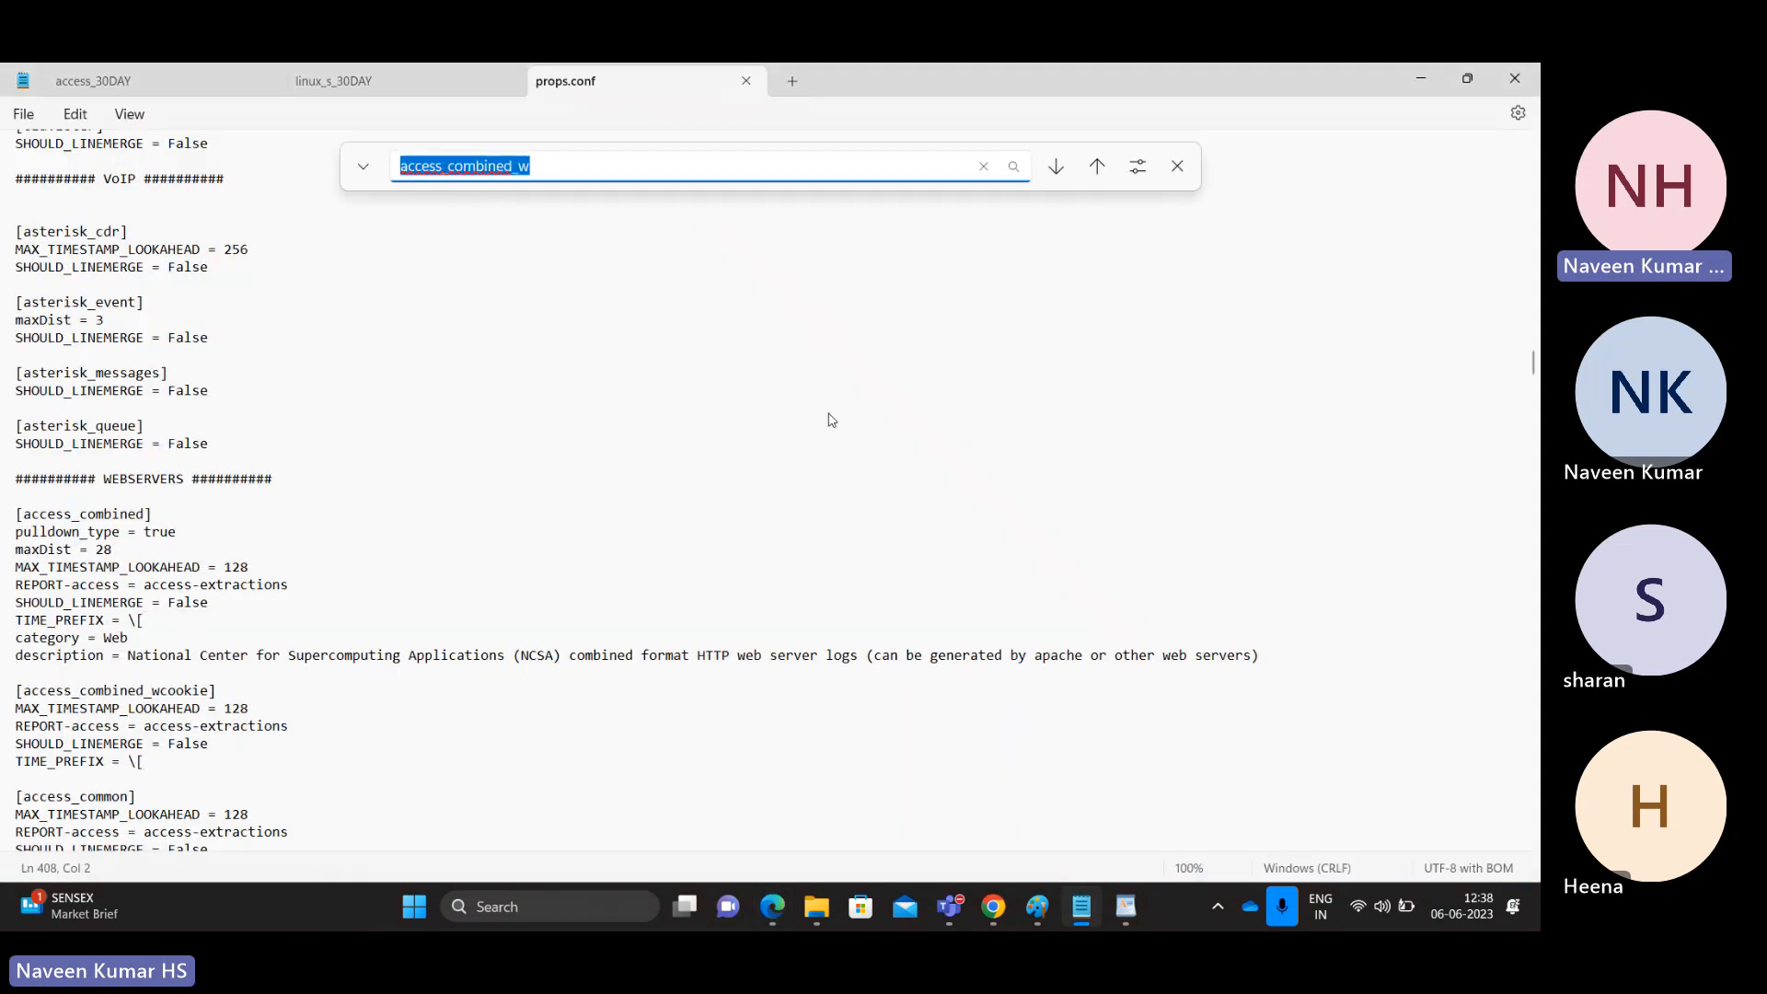
{"action": "type", "text": "[csv"}
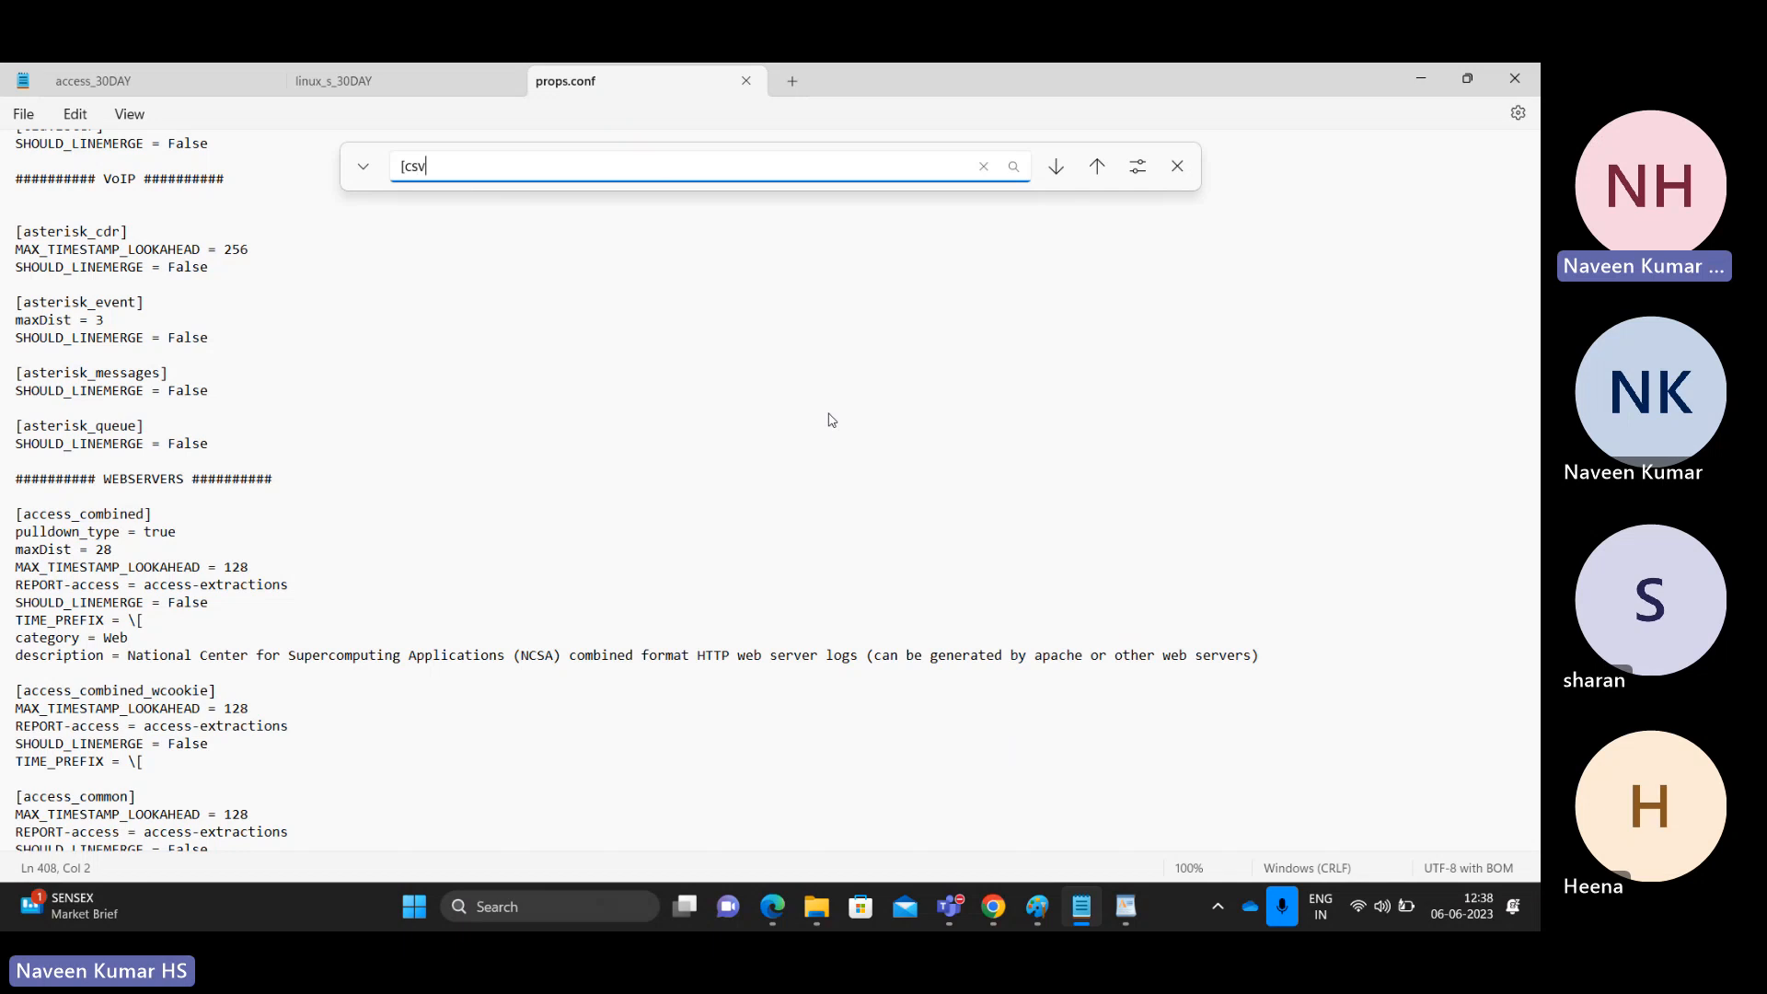
{"action": "type", "text": "]"}
{"action": "key", "text": "Return"}
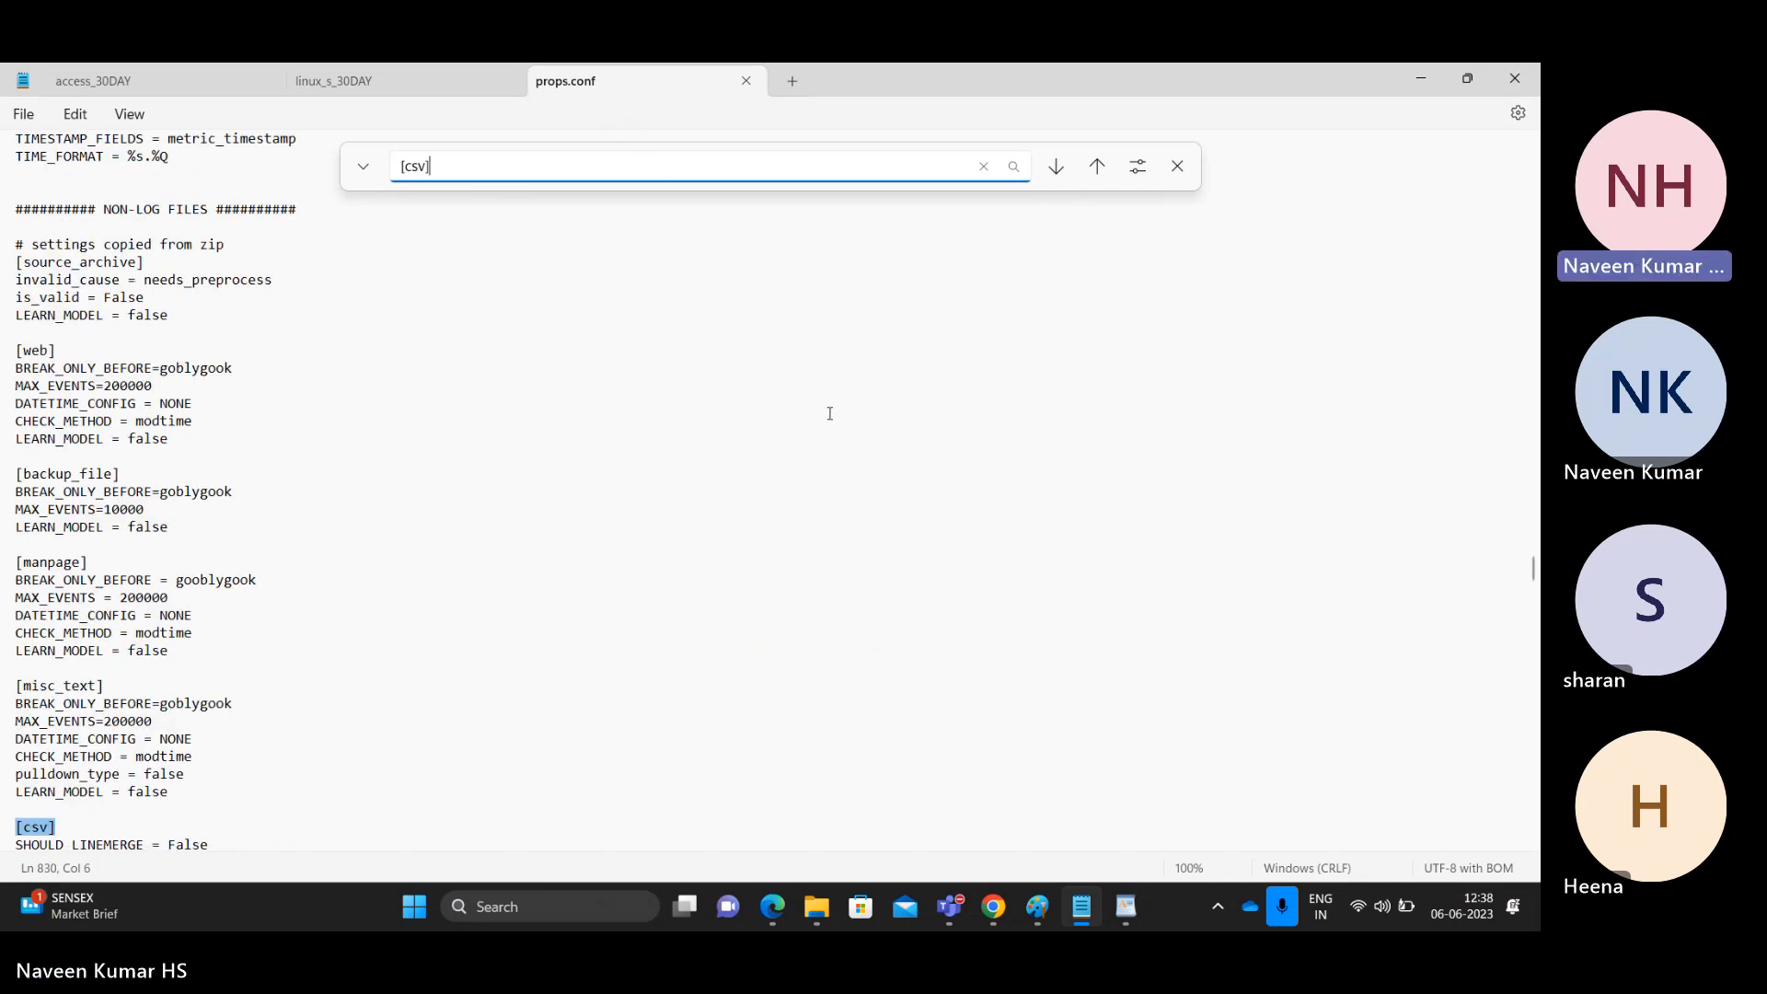
{"action": "key", "text": "Escape"}
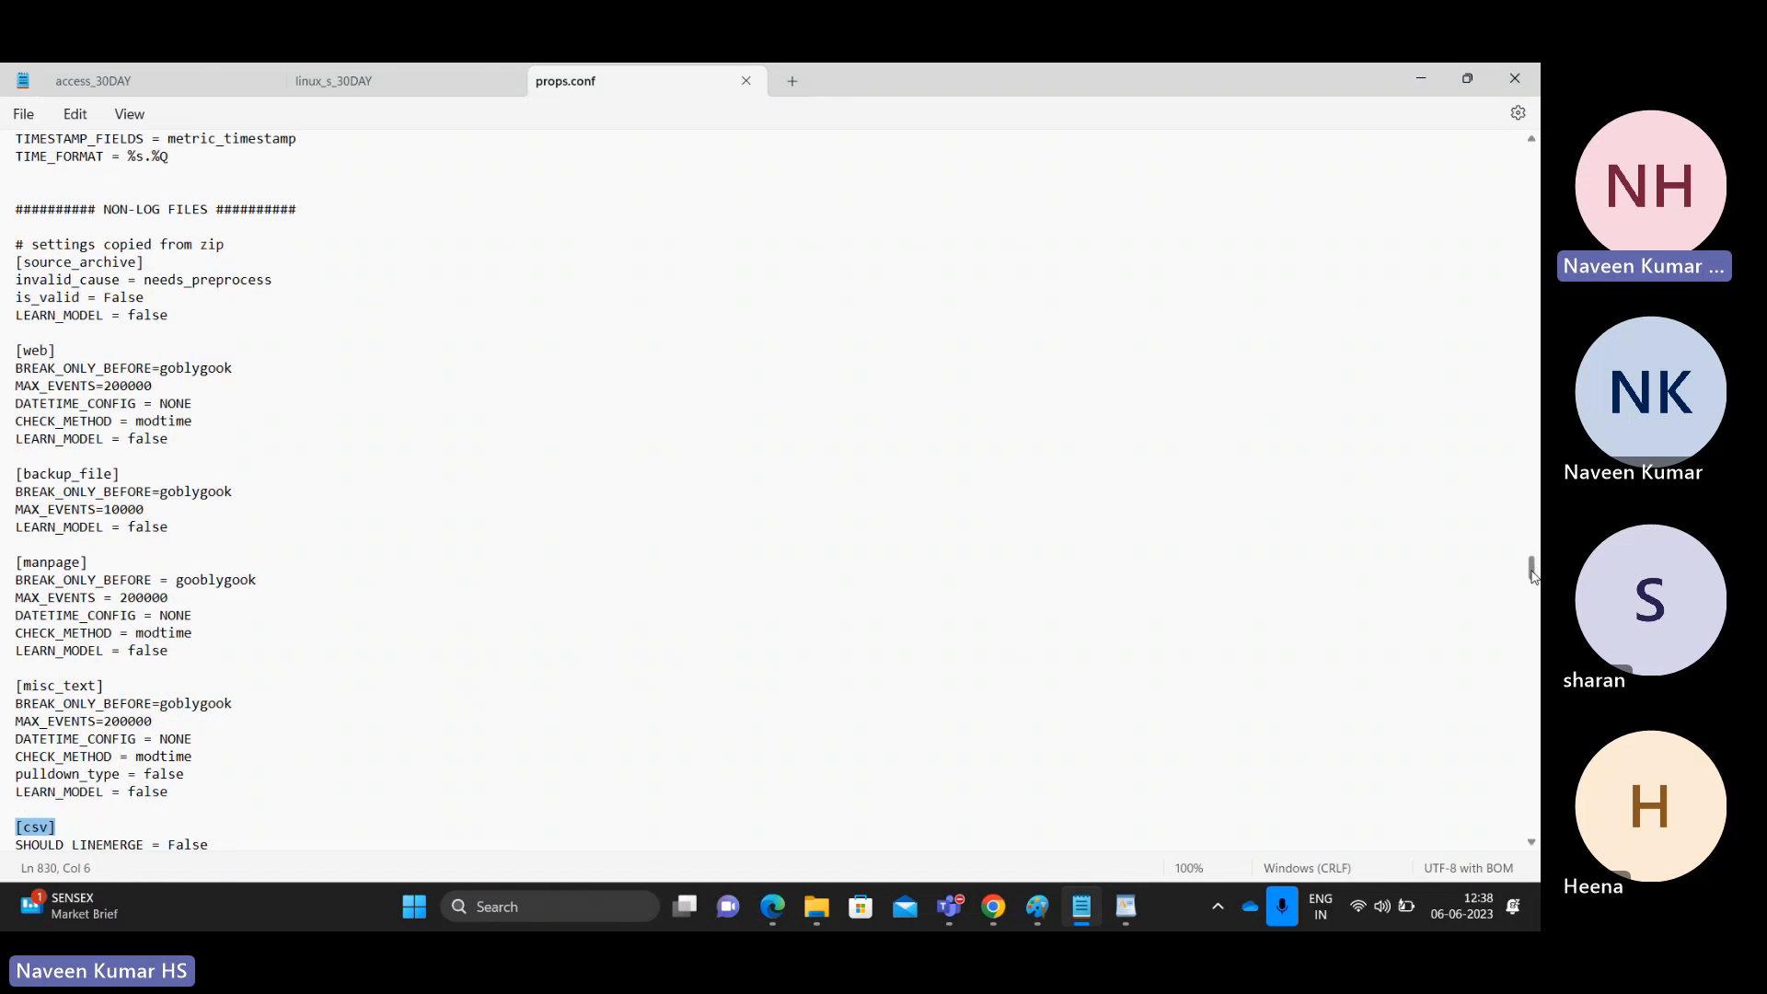
Step: Review the [csv] stanza's settings and begin saving them as a new Splunk source type
{"action": "scroll", "coordinate": [1533, 576], "scroll_direction": "down", "scroll_amount": 2}
{"action": "left_click_drag", "start_coordinate": [1534, 577], "coordinate": [1533, 583]}
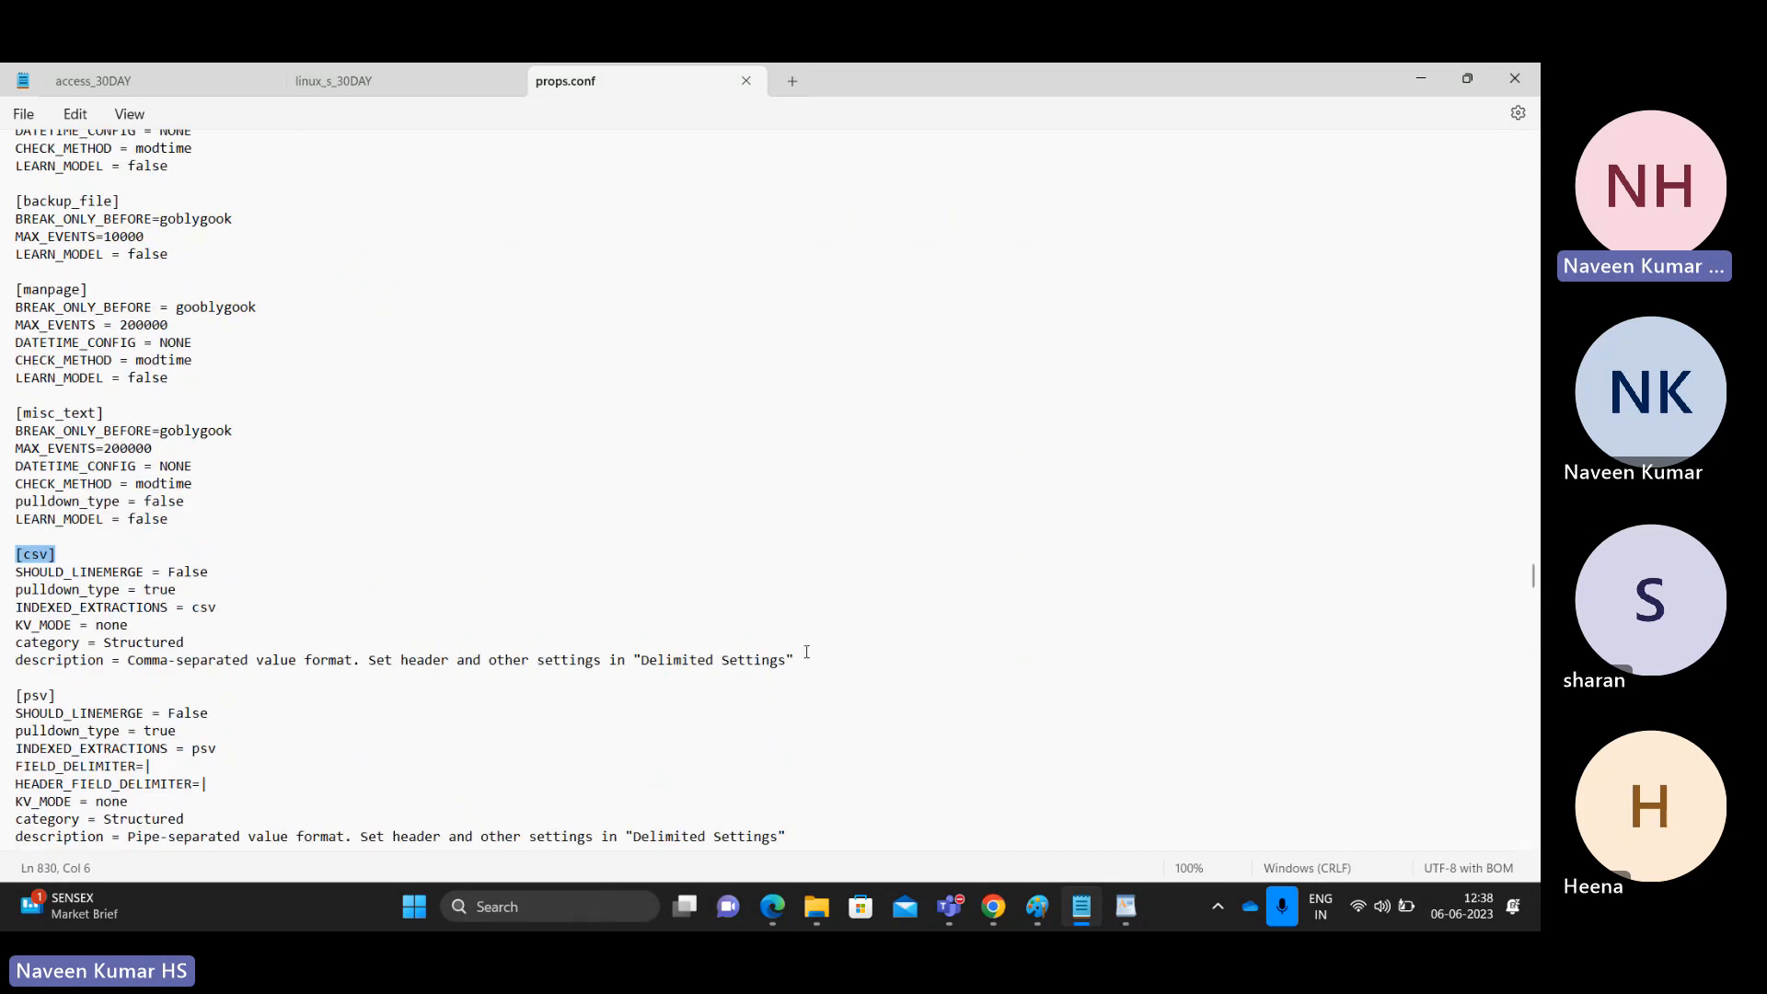
{"action": "left_click_drag", "start_coordinate": [807, 652], "coordinate": [5, 578]}
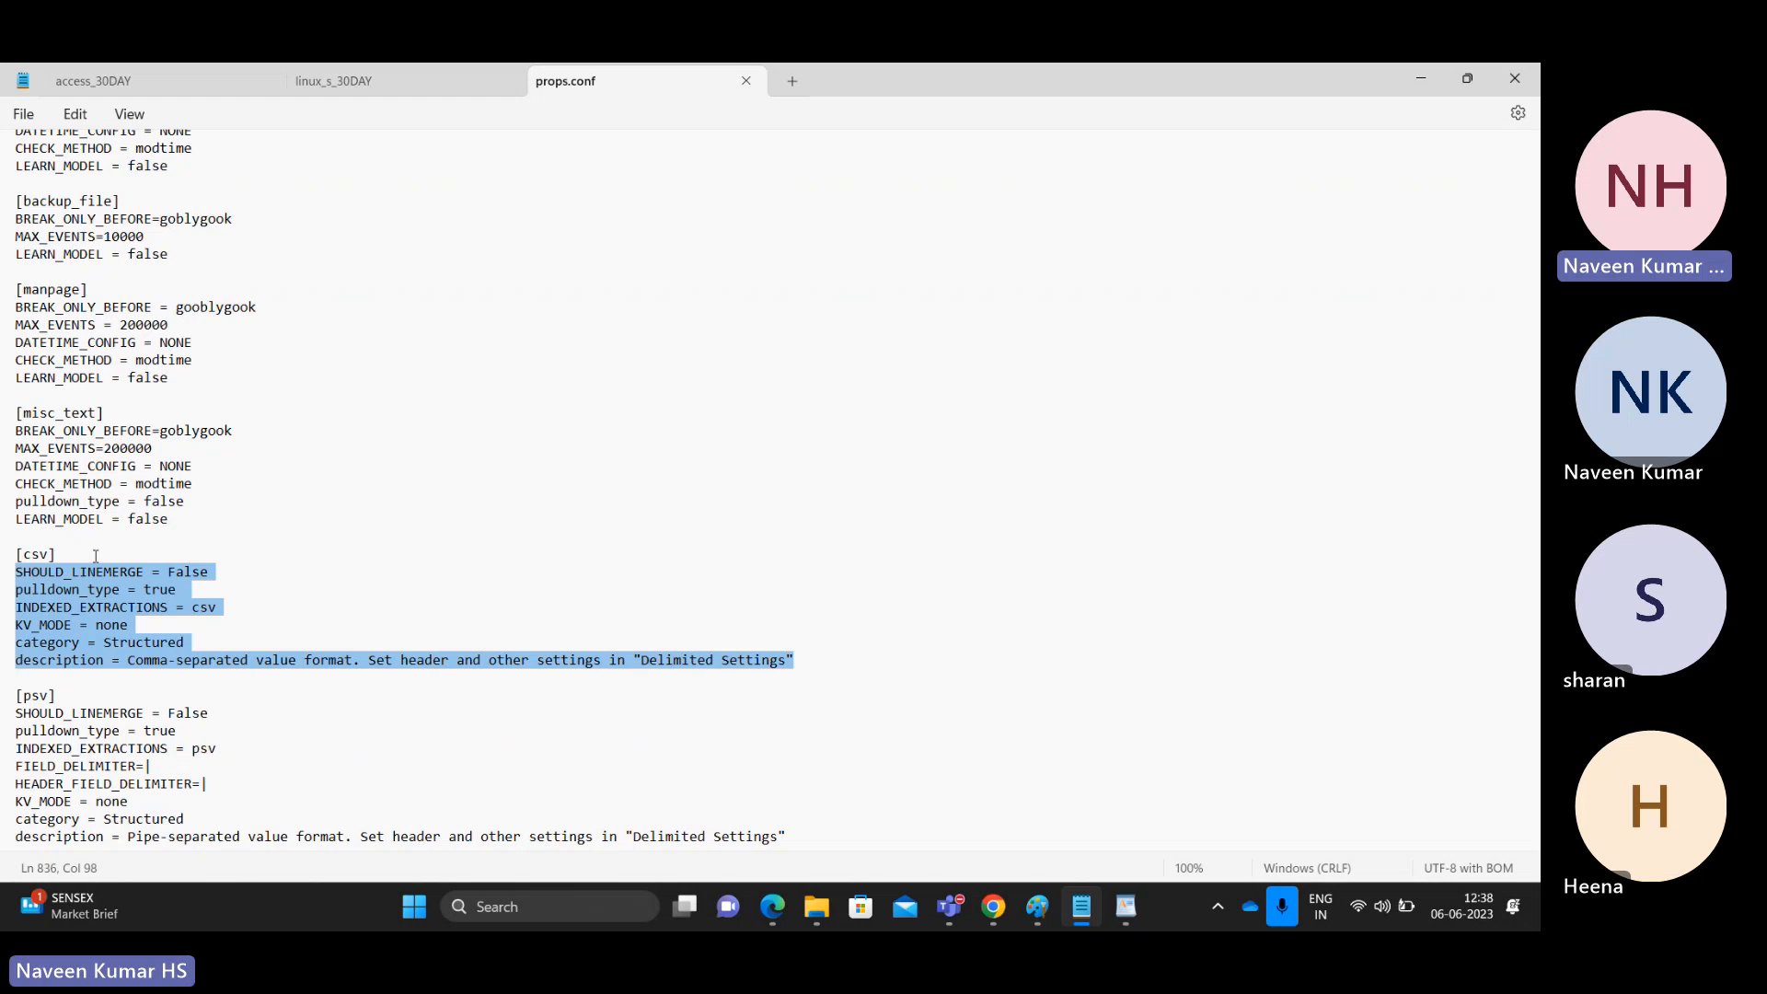
{"action": "double_click", "coordinate": [34, 555]}
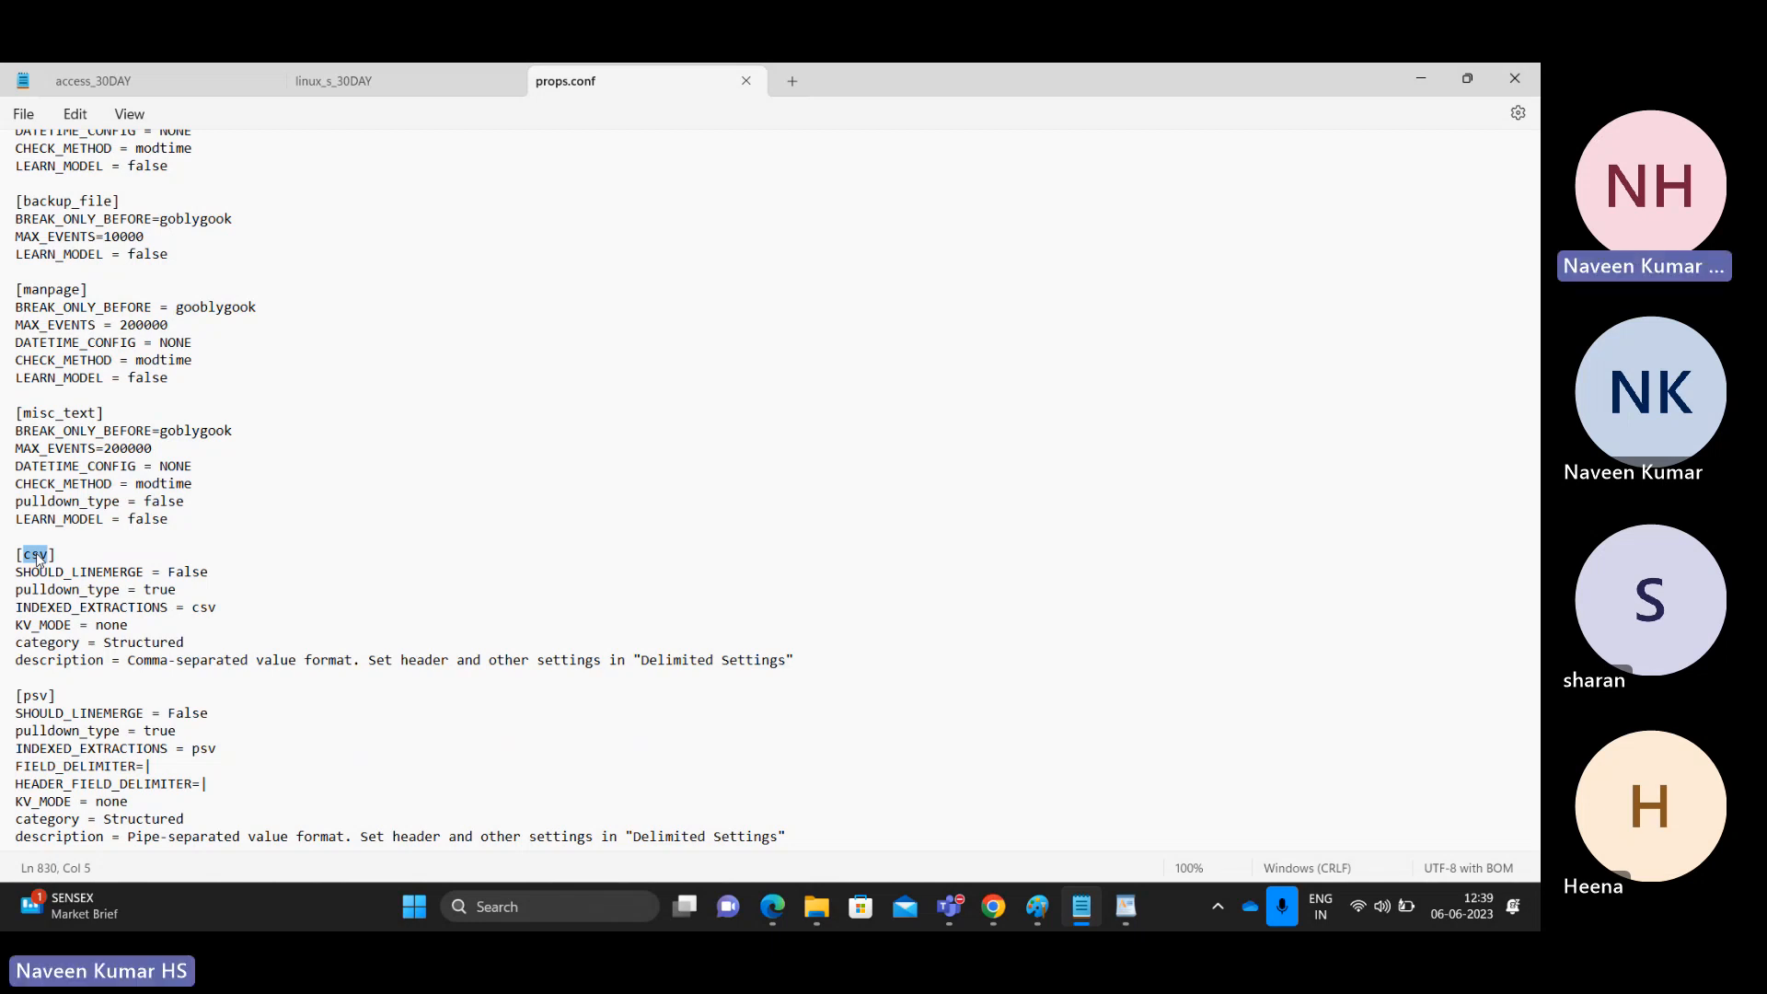
{"action": "key", "text": "alt+Tab"}
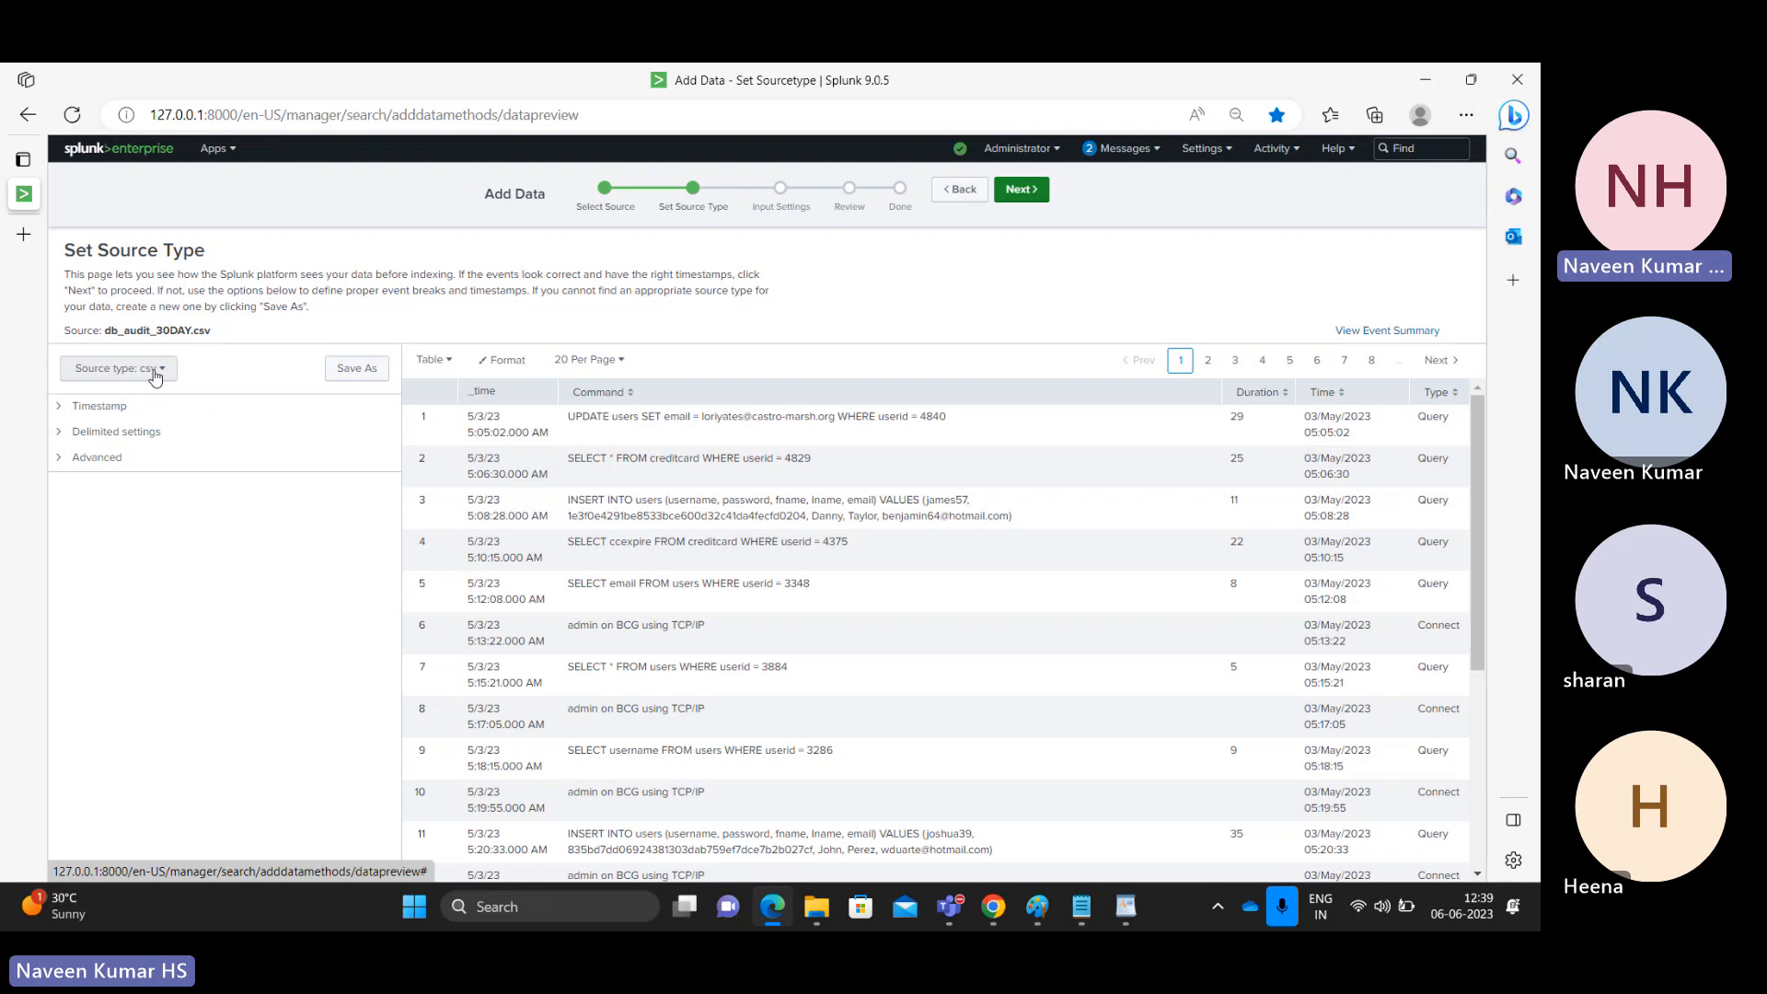
{"action": "left_click", "coordinate": [373, 370]}
Step: Name the source type csv_db_test, keep Structured category, store in Search & Reporting, and save
{"action": "left_click", "coordinate": [741, 248]}
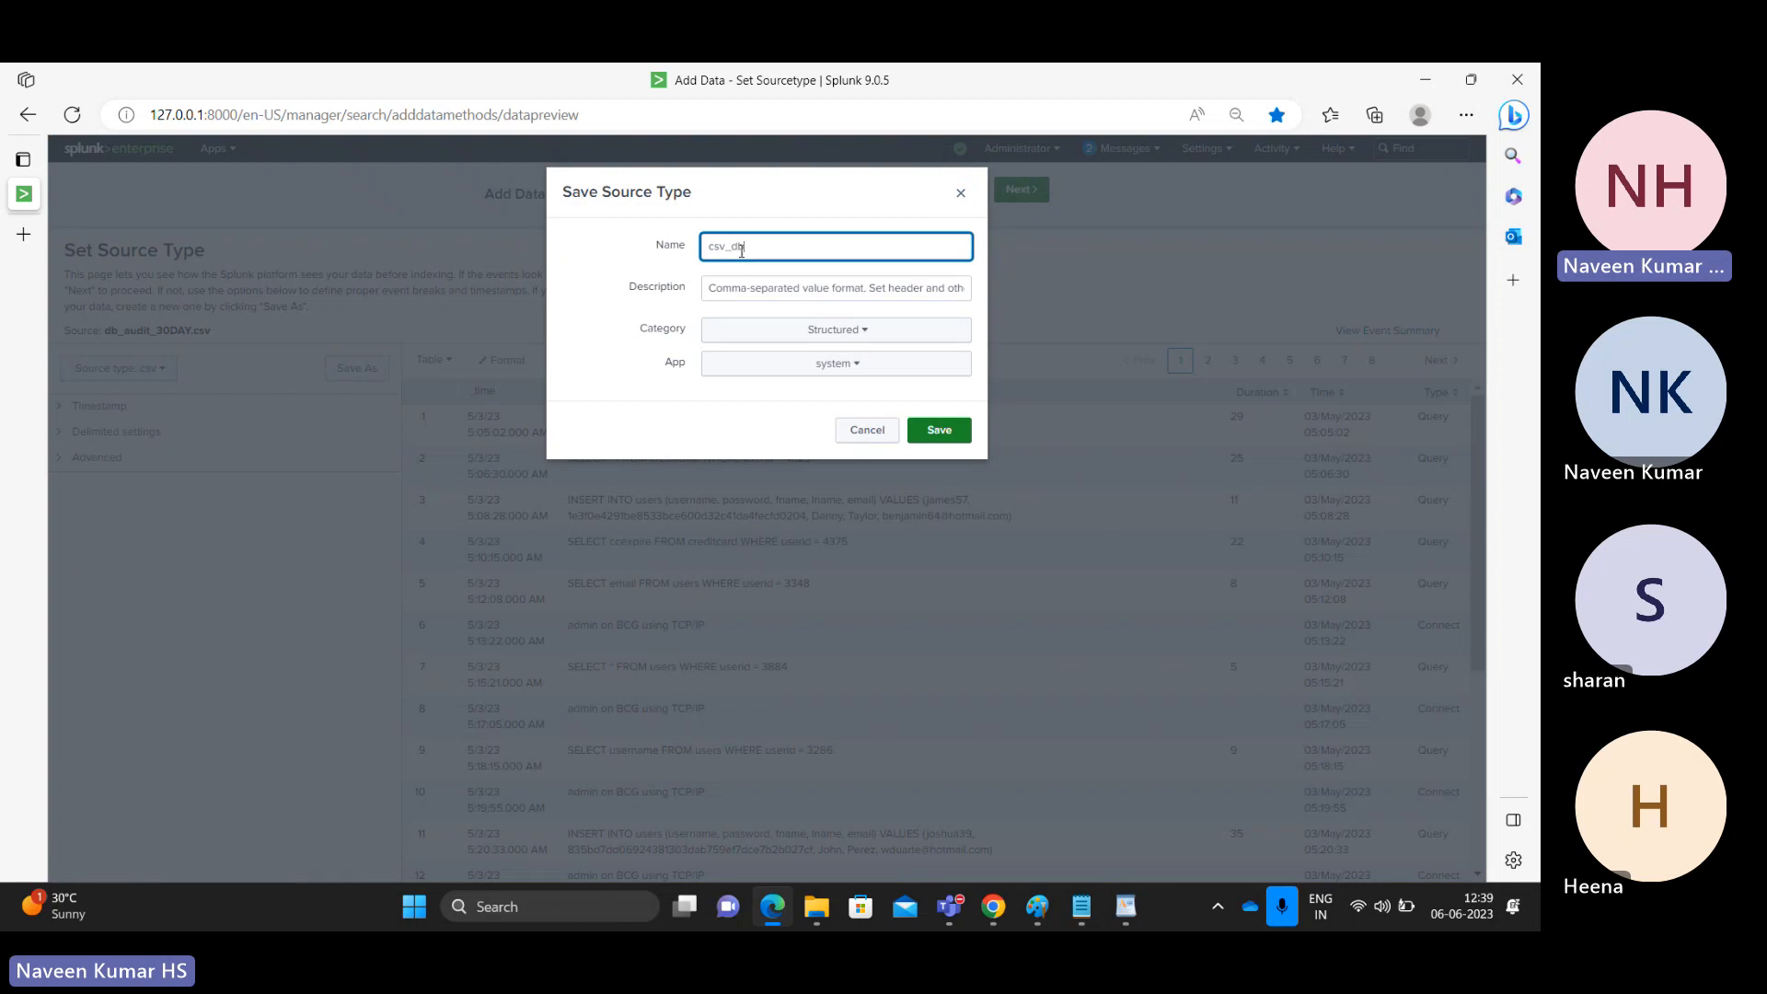
{"action": "type", "text": "_db_test"}
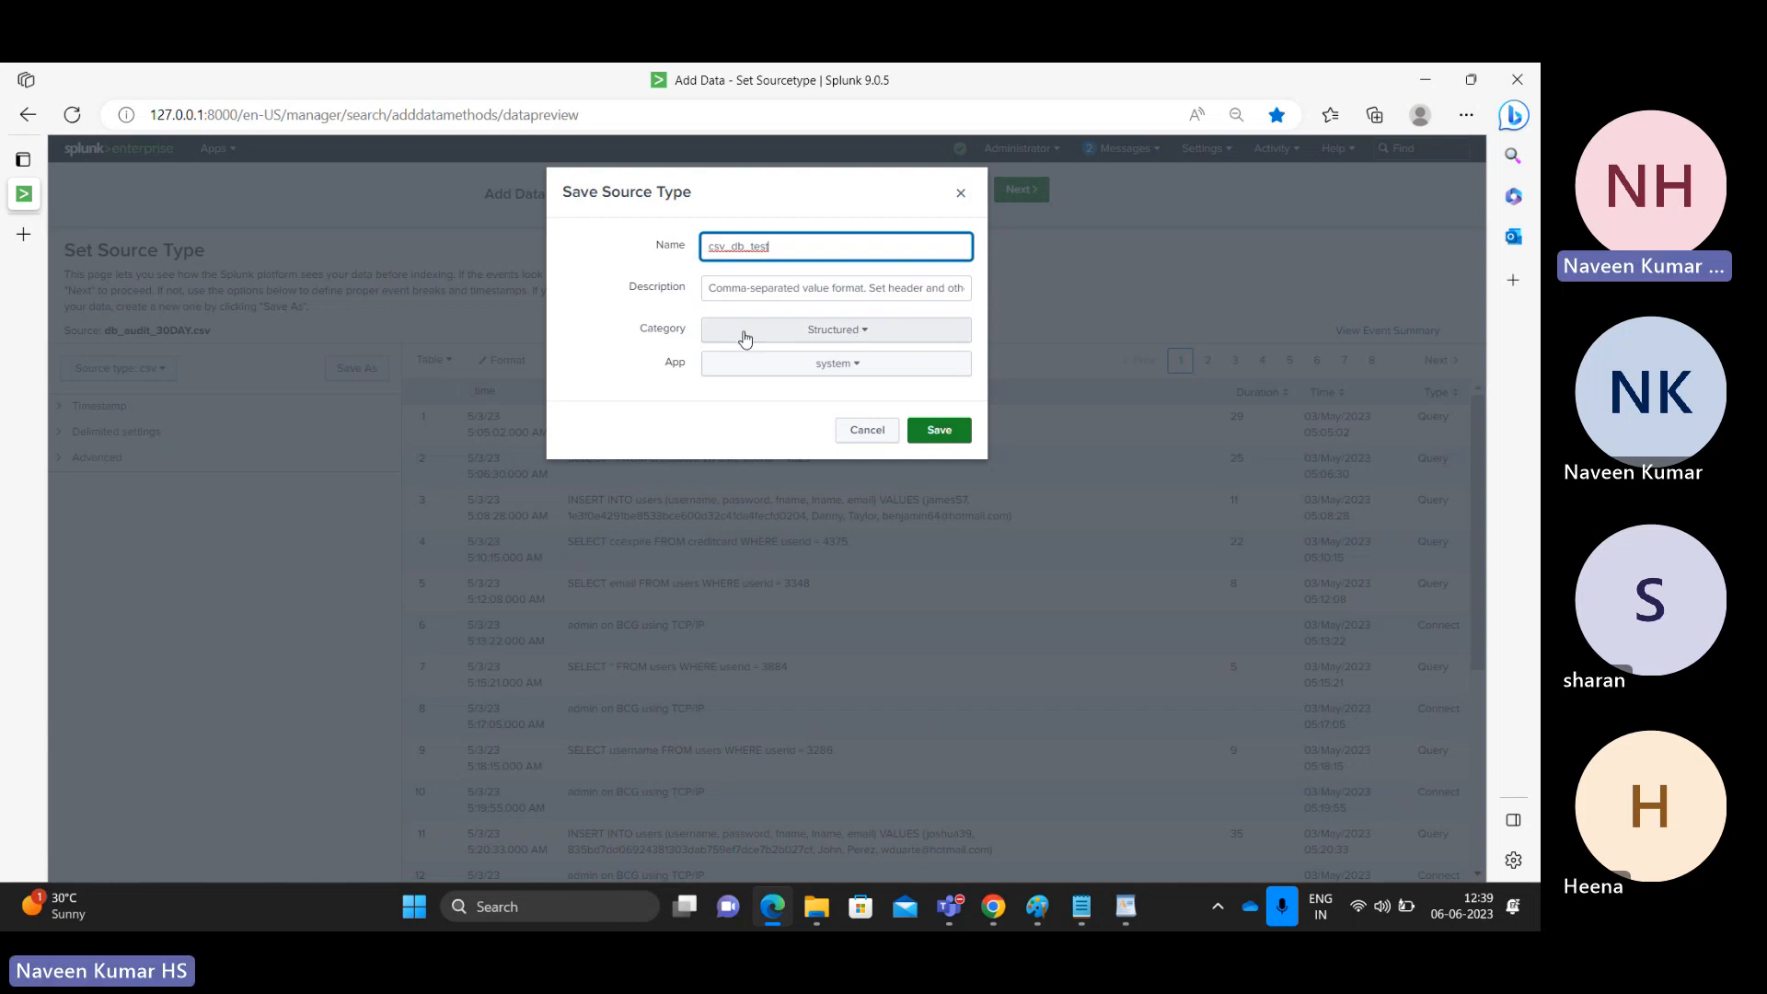
{"action": "left_click", "coordinate": [833, 333]}
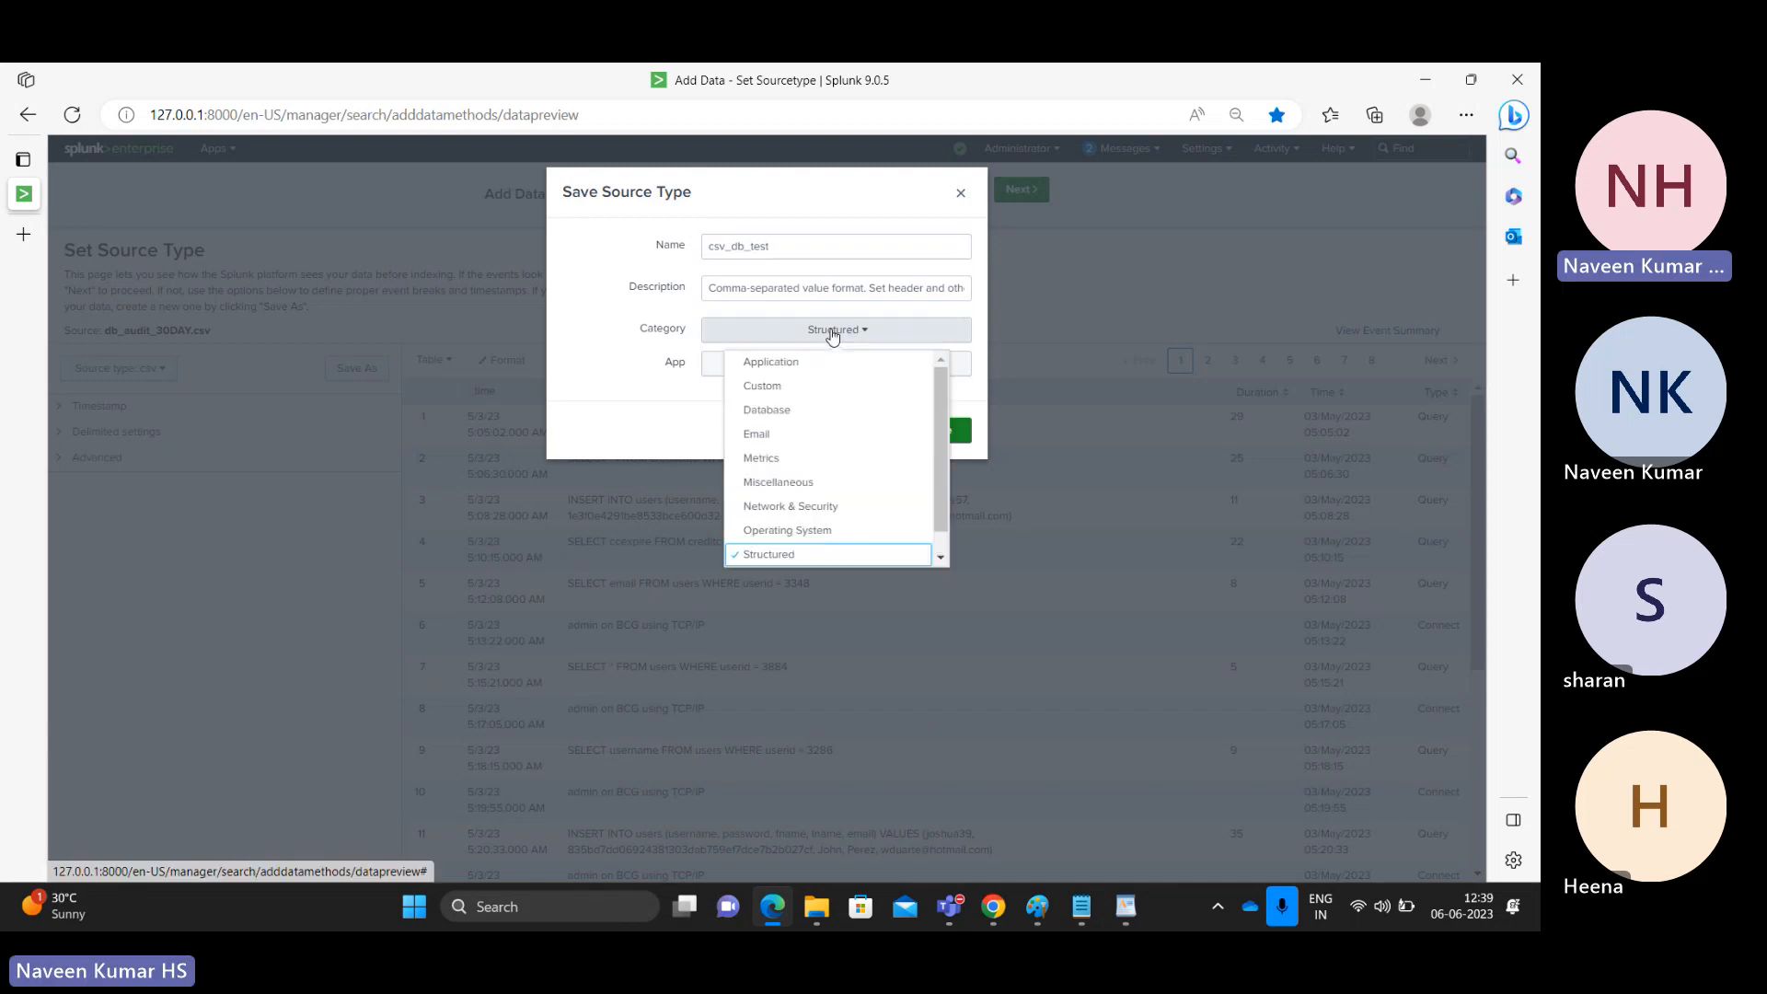
{"action": "left_click", "coordinate": [833, 333]}
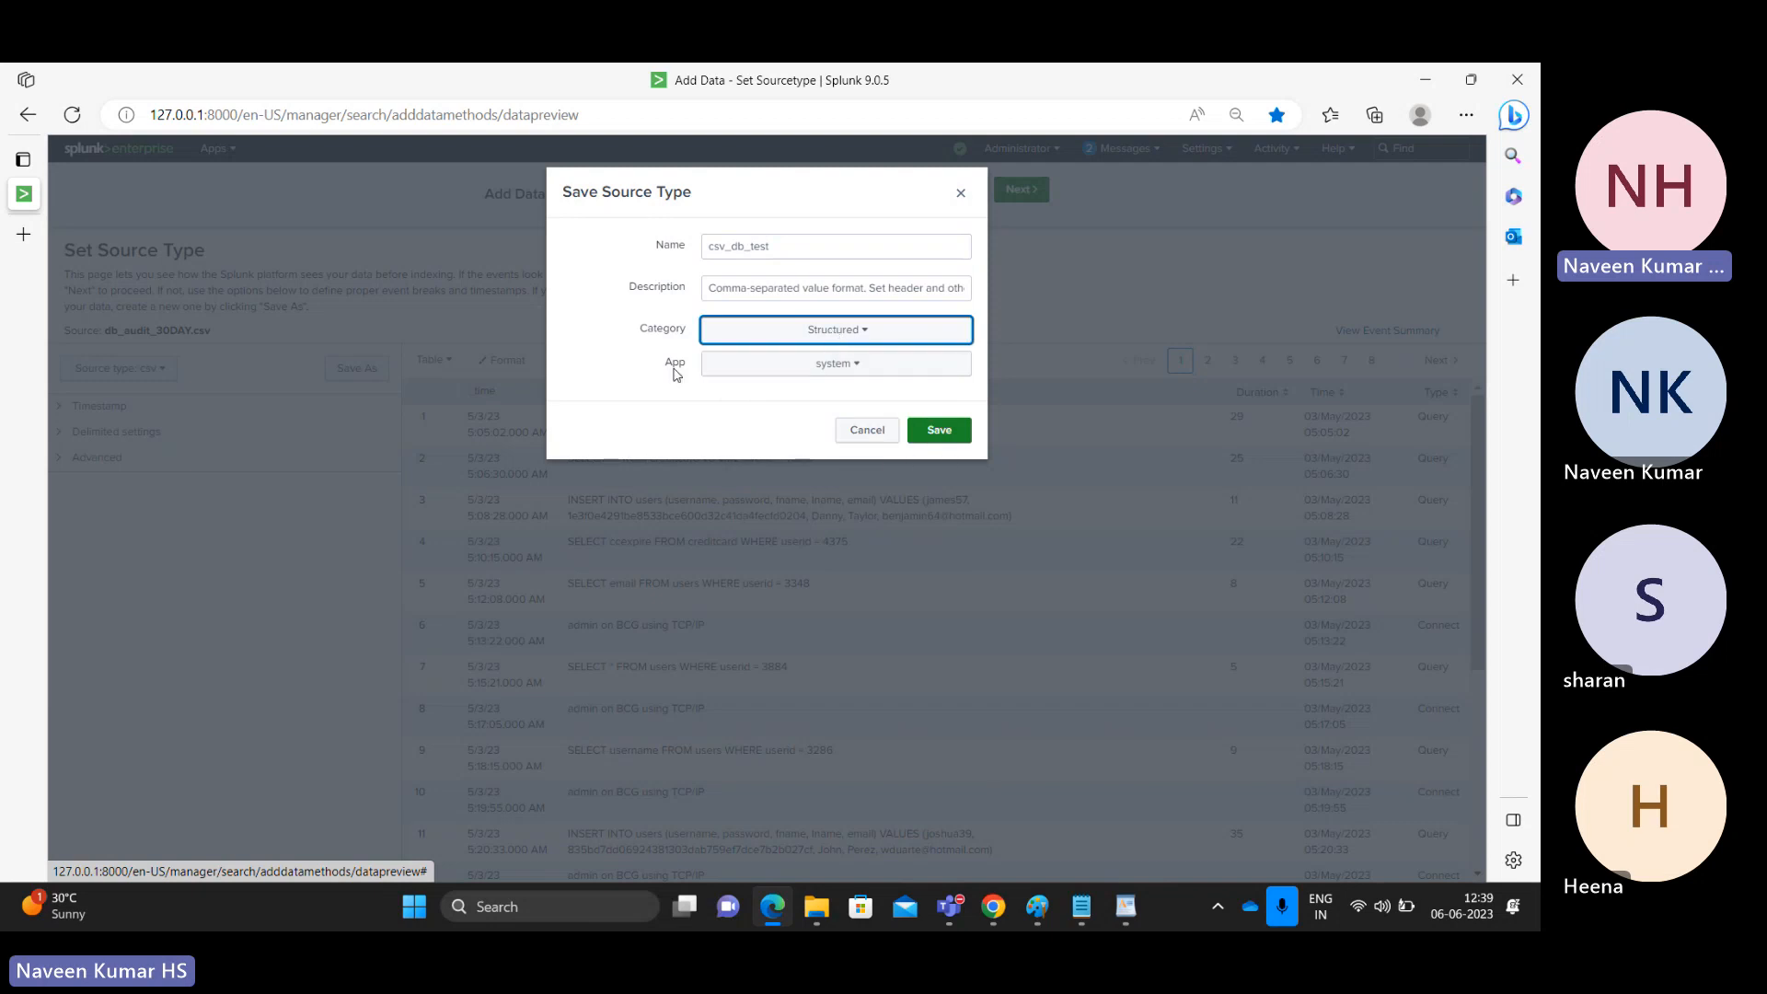
{"action": "left_click", "coordinate": [811, 366]}
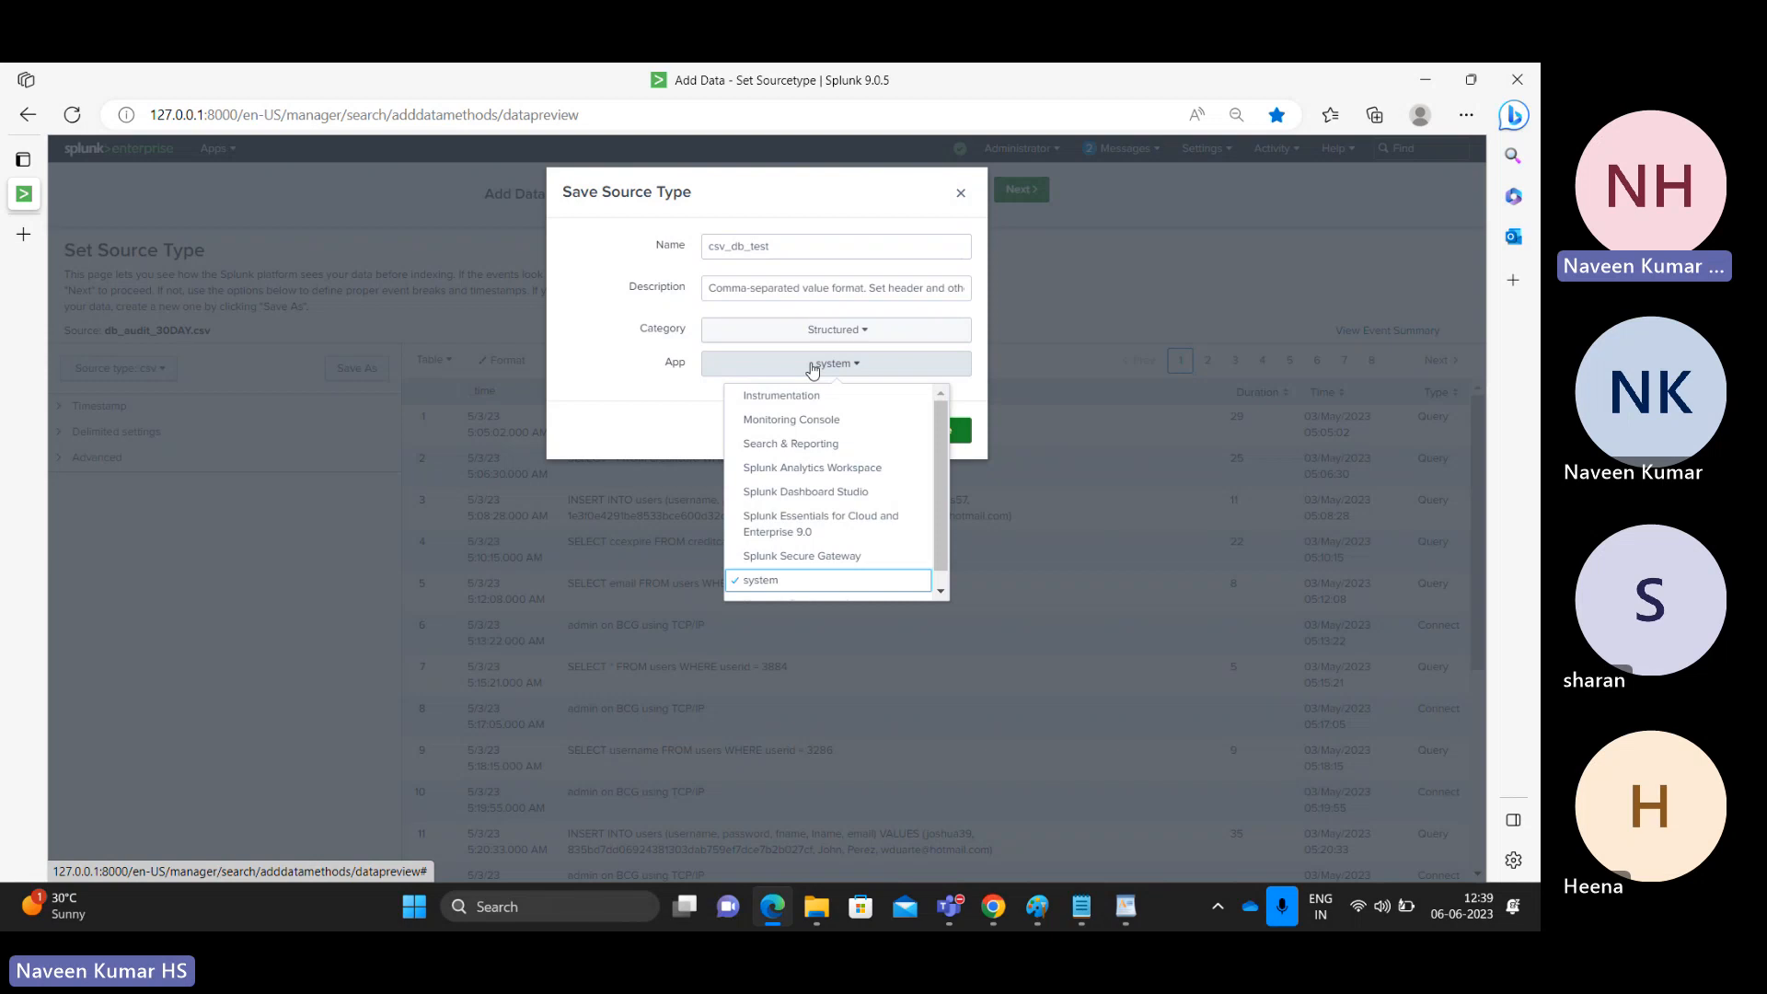
{"action": "left_click", "coordinate": [802, 444]}
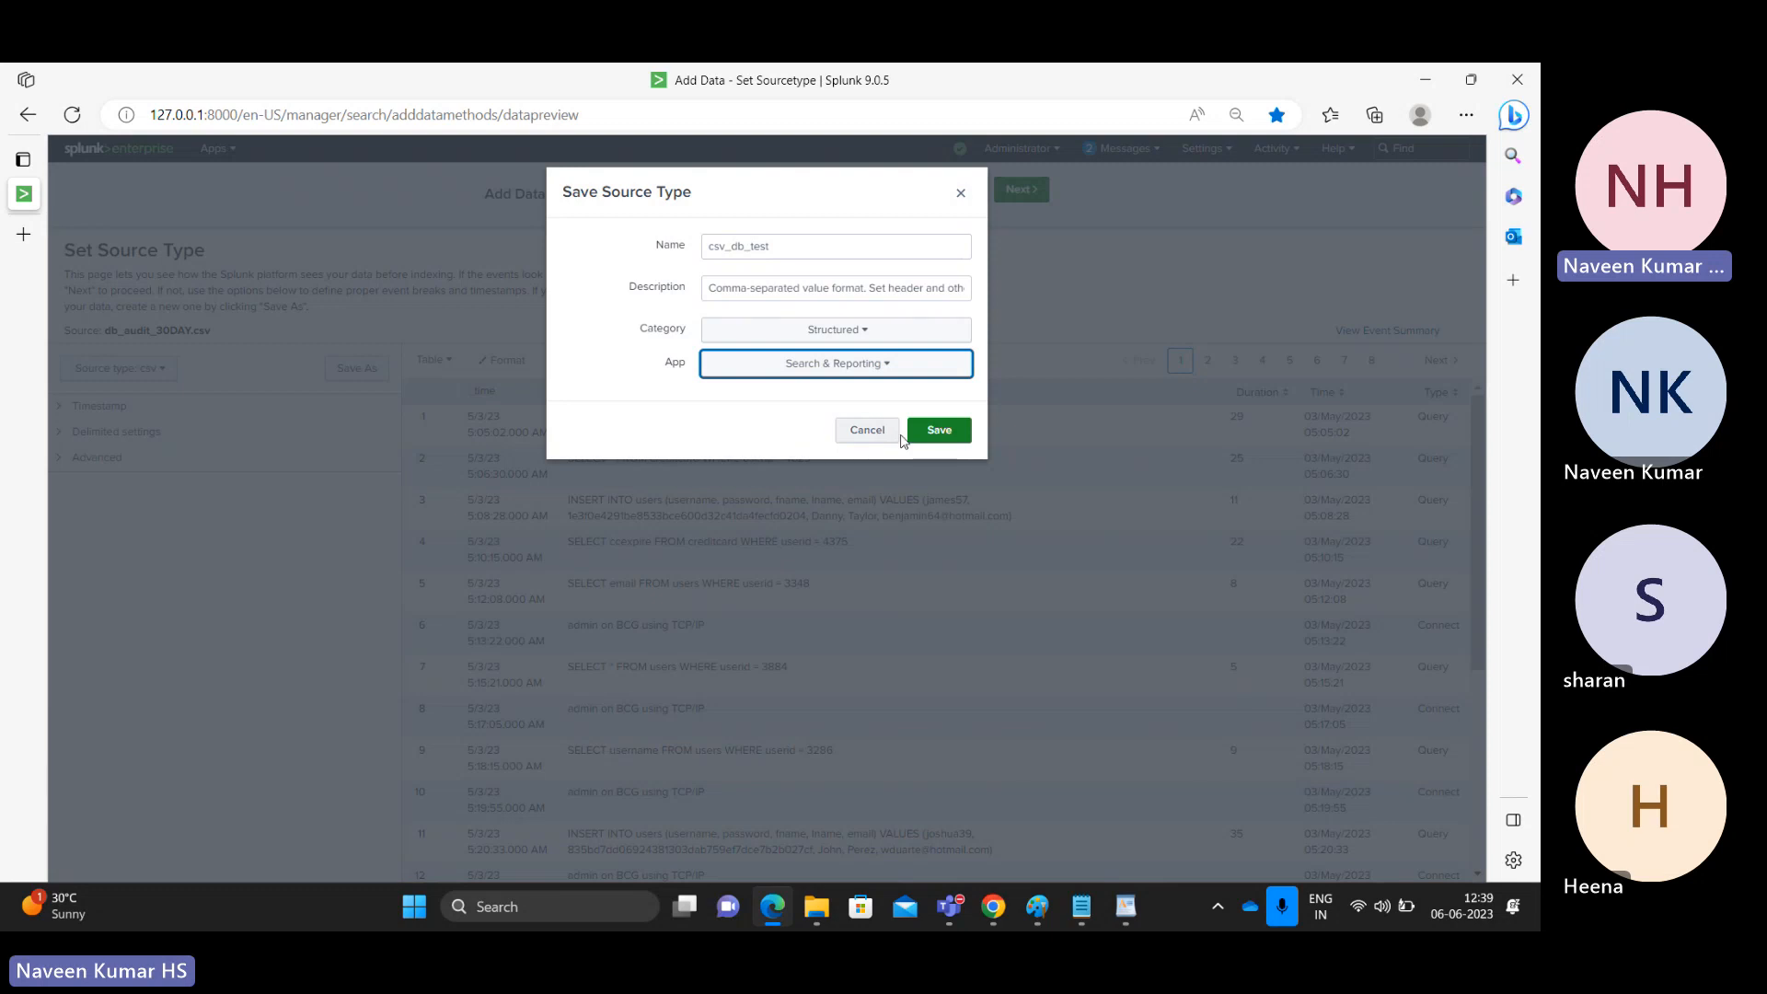
{"action": "left_click", "coordinate": [955, 441]}
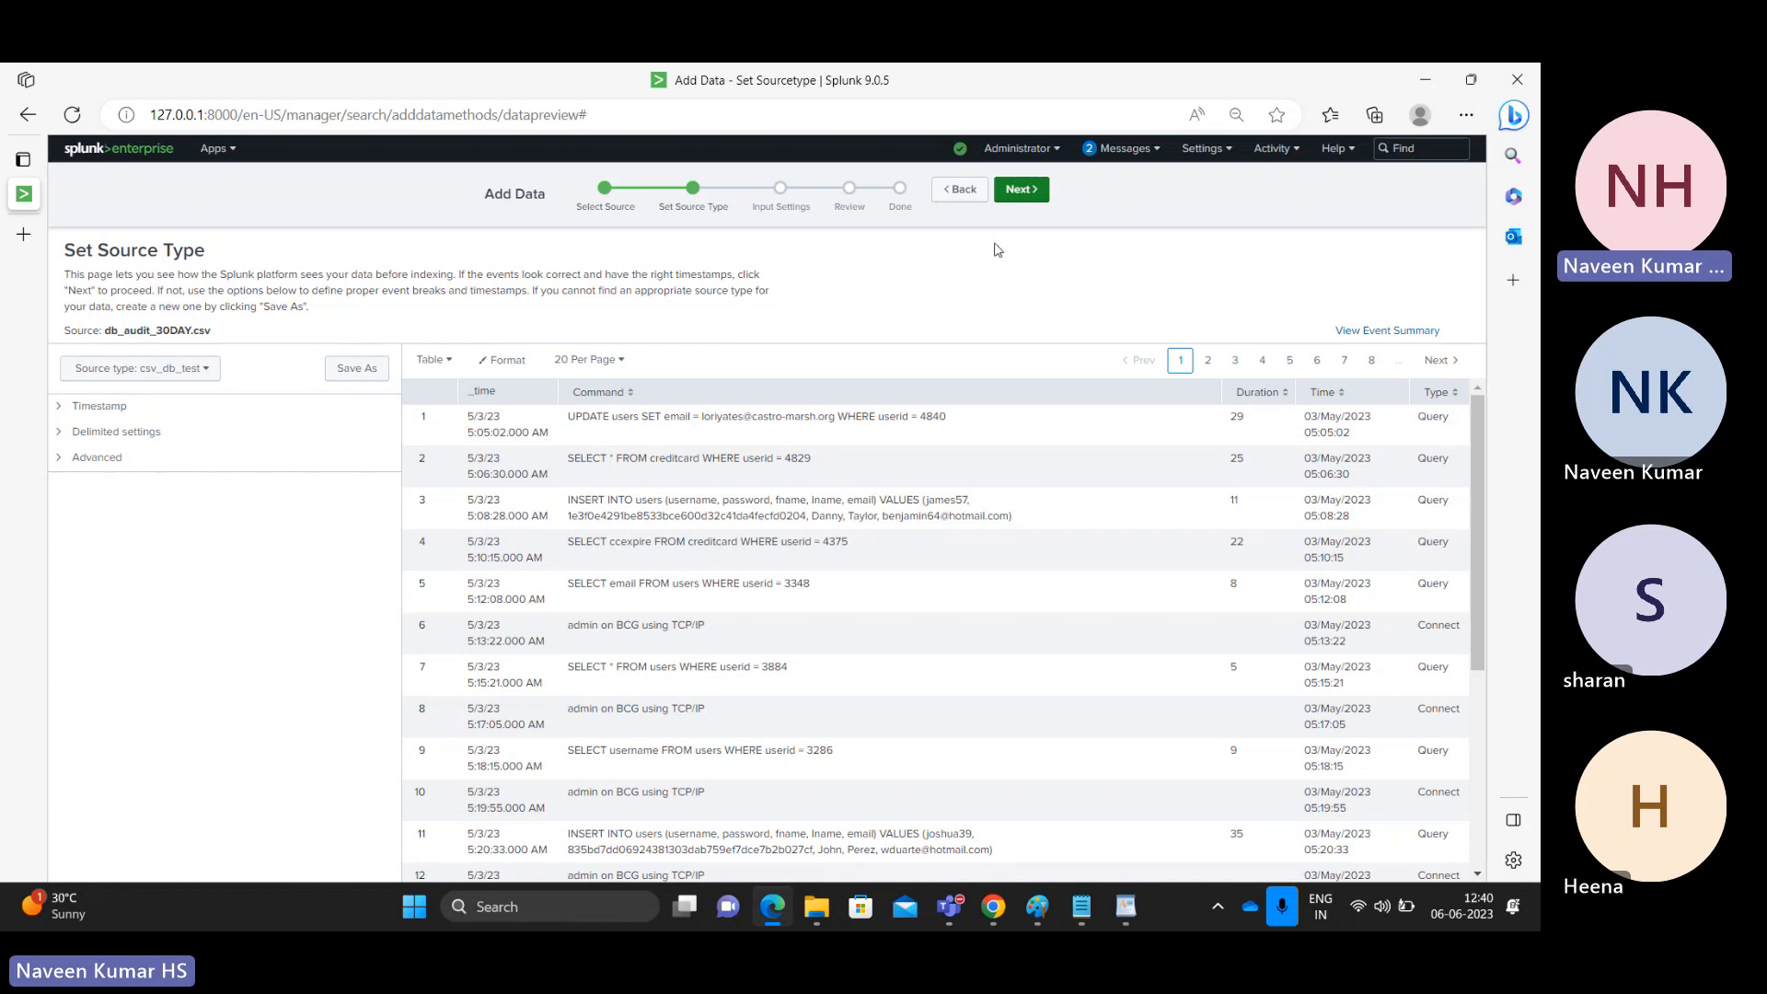
Step: Set the host value to DESKTOP-98V9C7D-Oracle on the input settings step
{"action": "left_click", "coordinate": [1022, 190]}
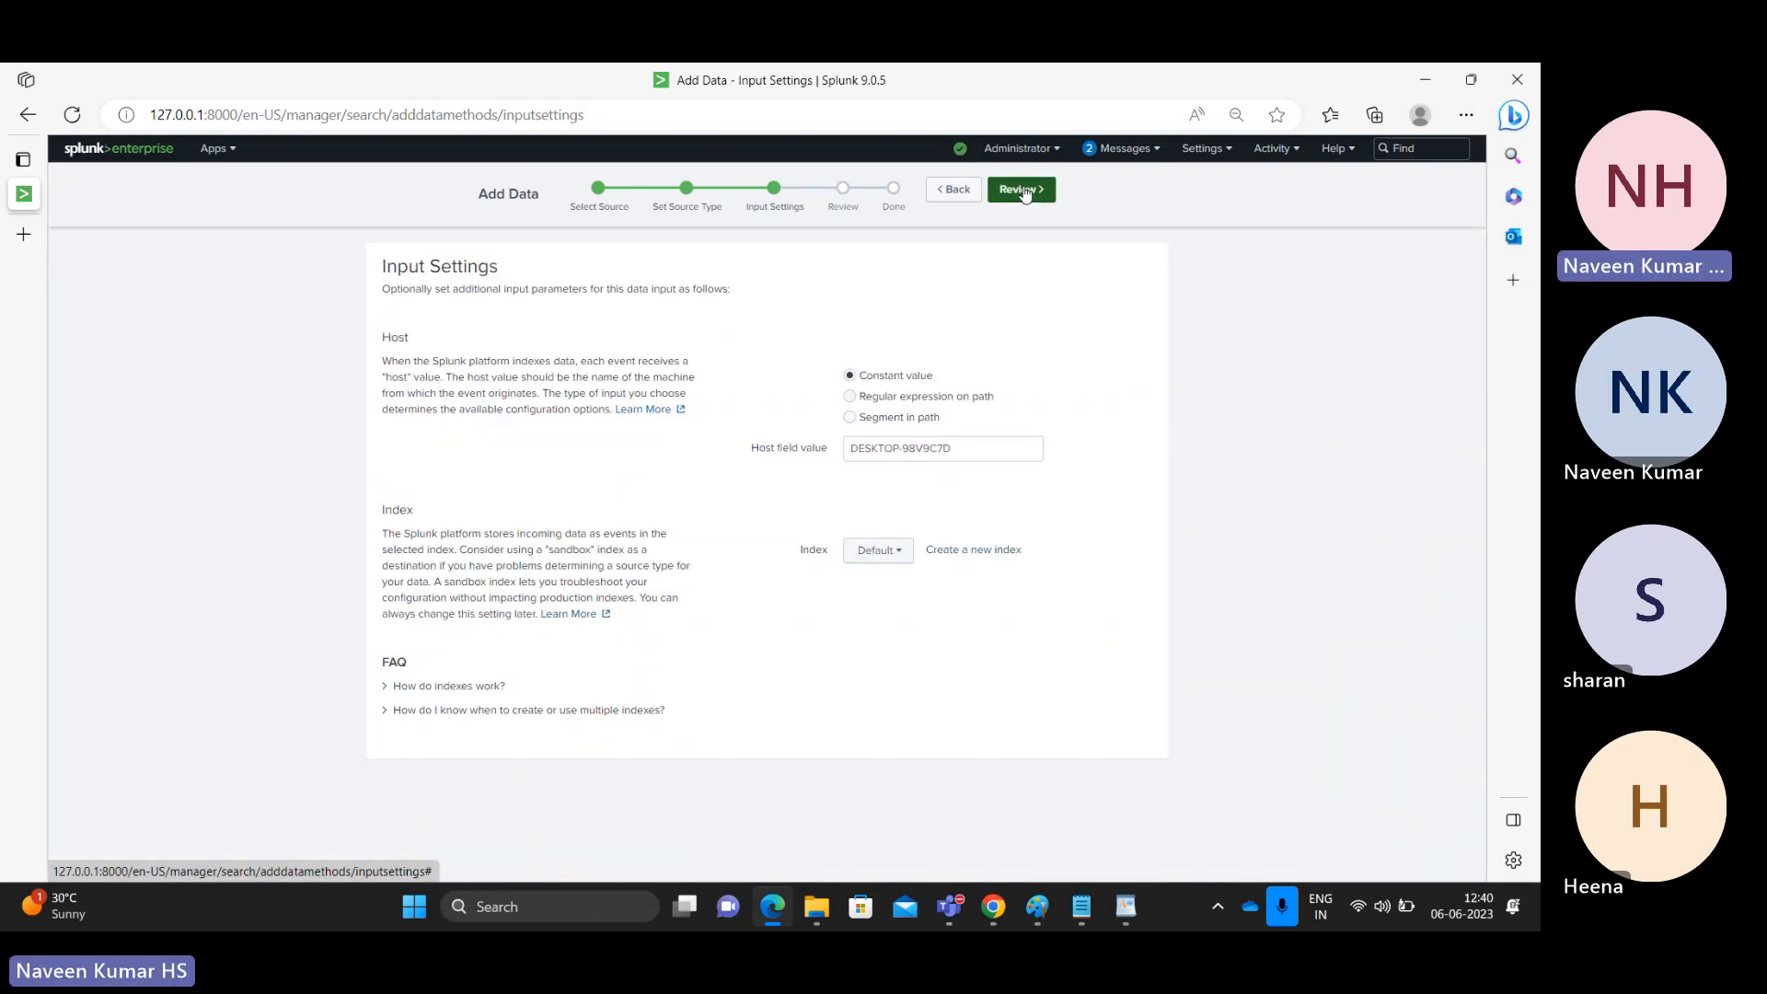
{"action": "left_click", "coordinate": [966, 445]}
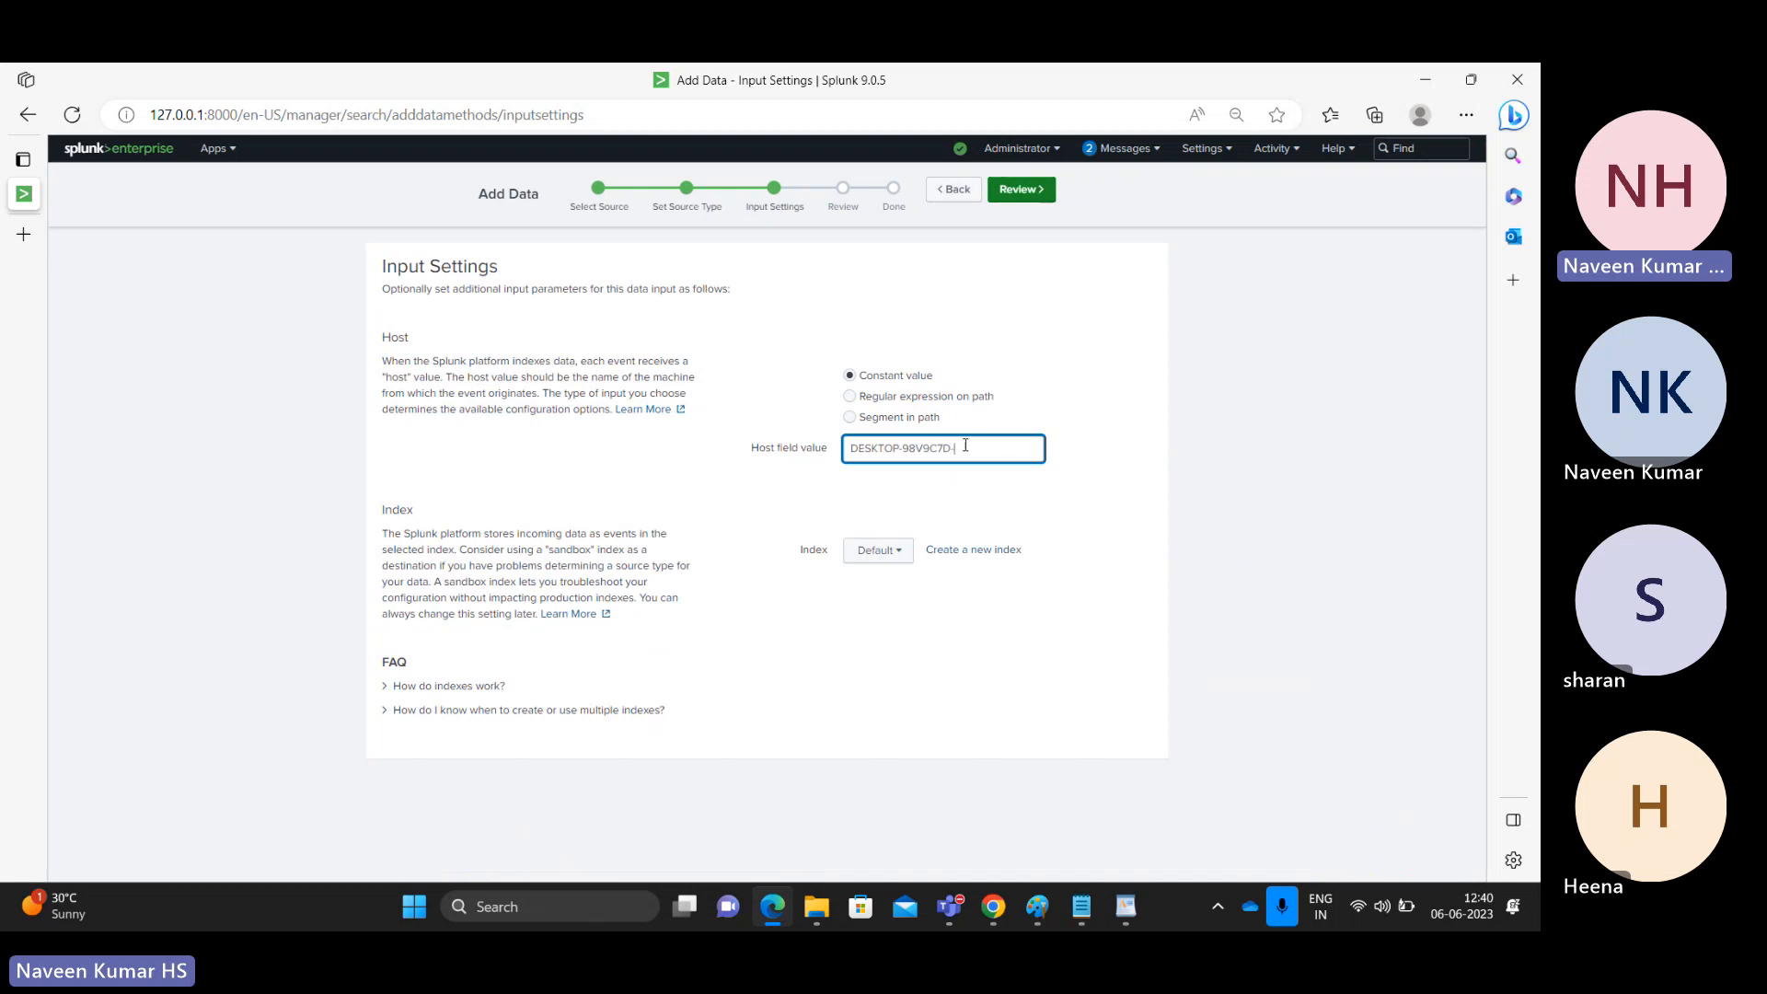
{"action": "type", "text": "-DE"}
{"action": "type", "text": "racle"}
Step: Choose the test index, then review and submit the db_audit_30DAY.csv upload
{"action": "left_click", "coordinate": [891, 552]}
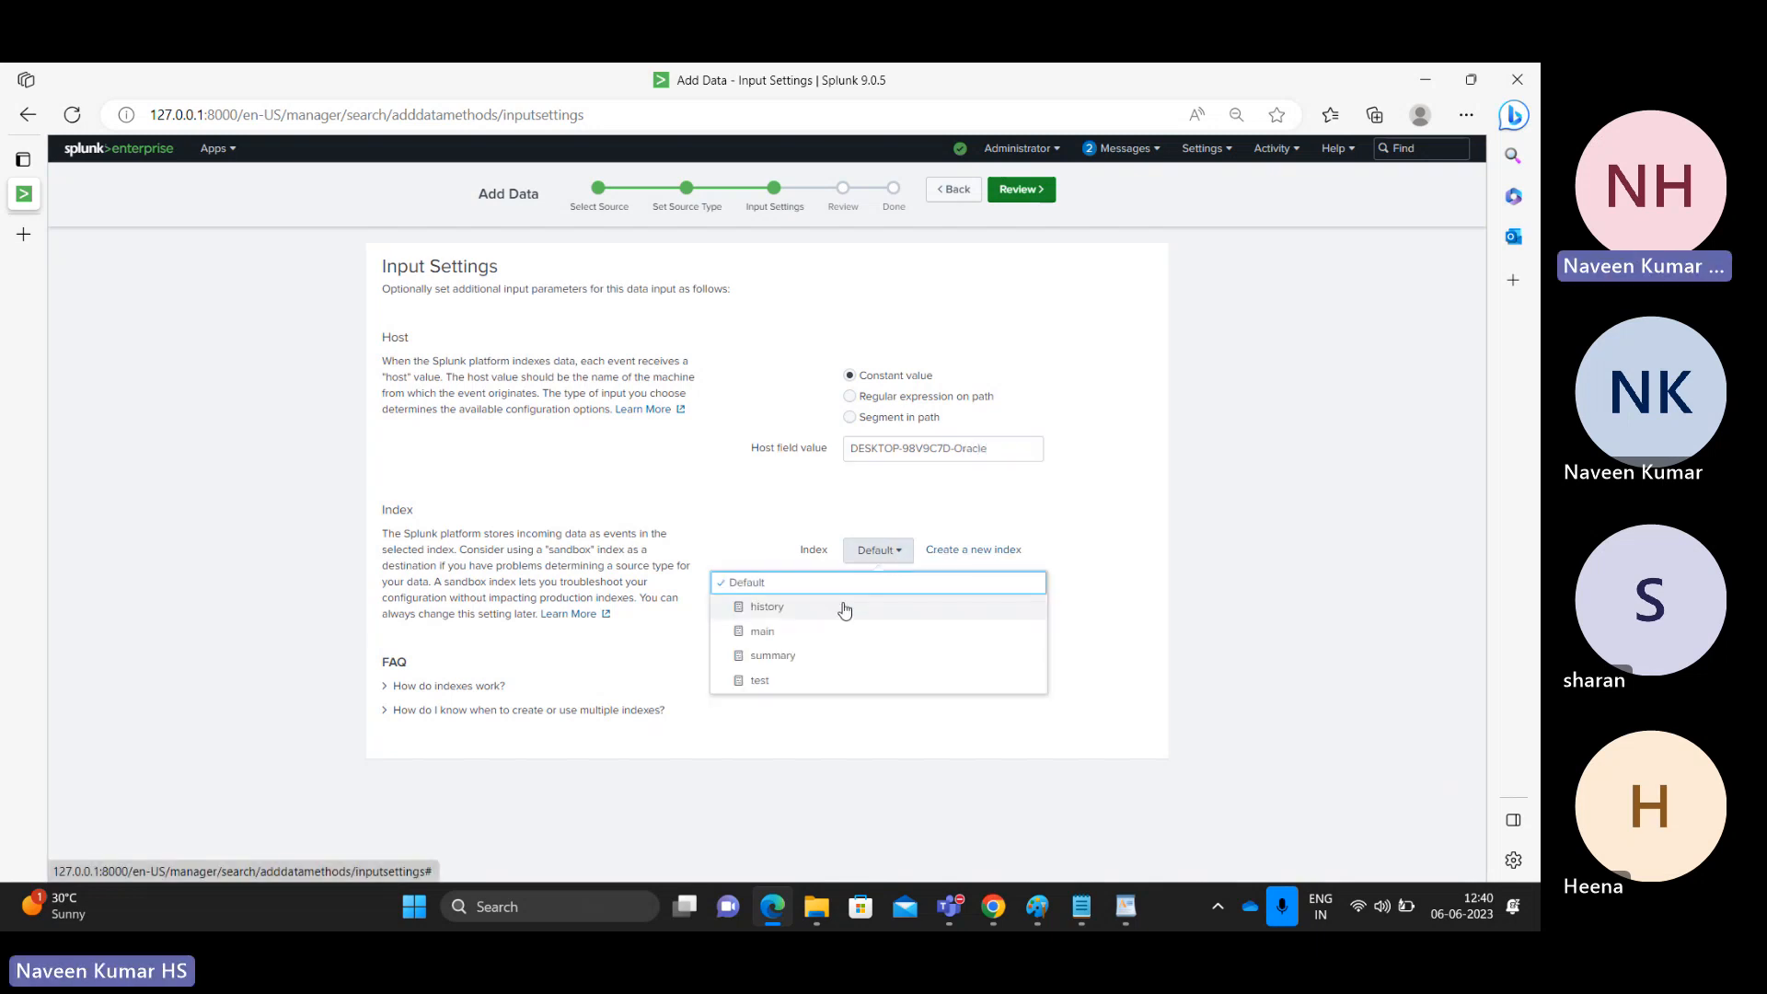
{"action": "left_click", "coordinate": [763, 681]}
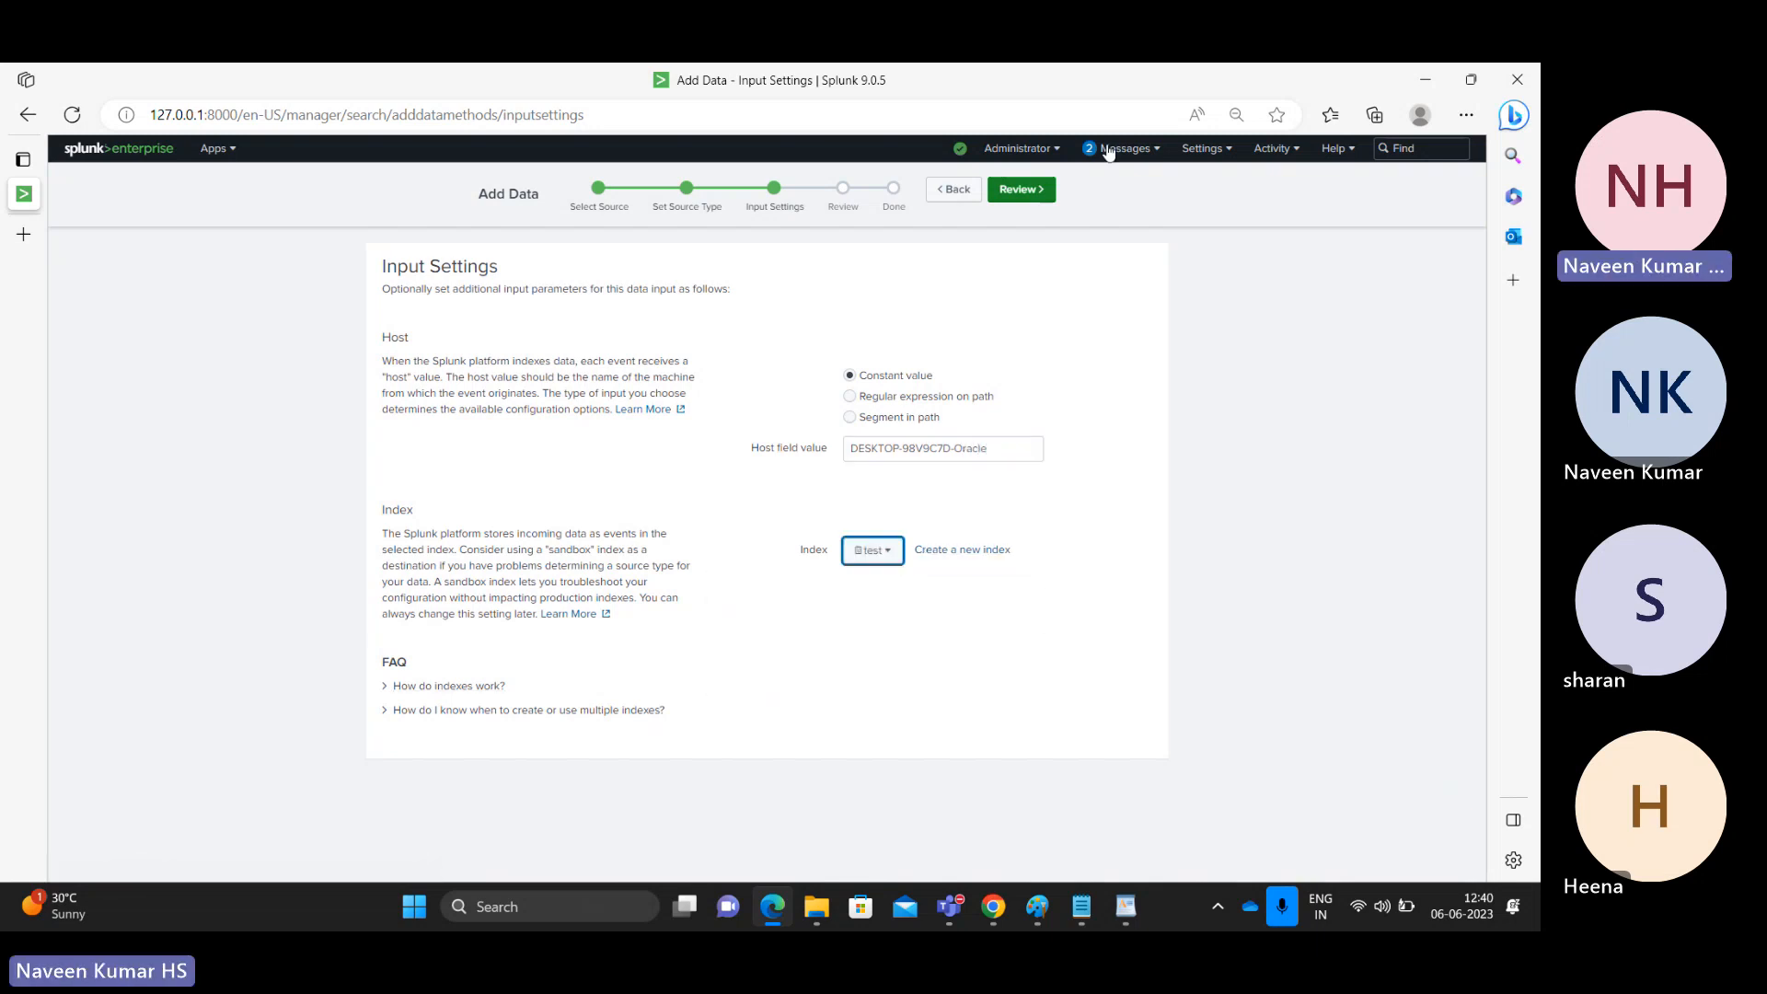
{"action": "left_click", "coordinate": [1019, 190]}
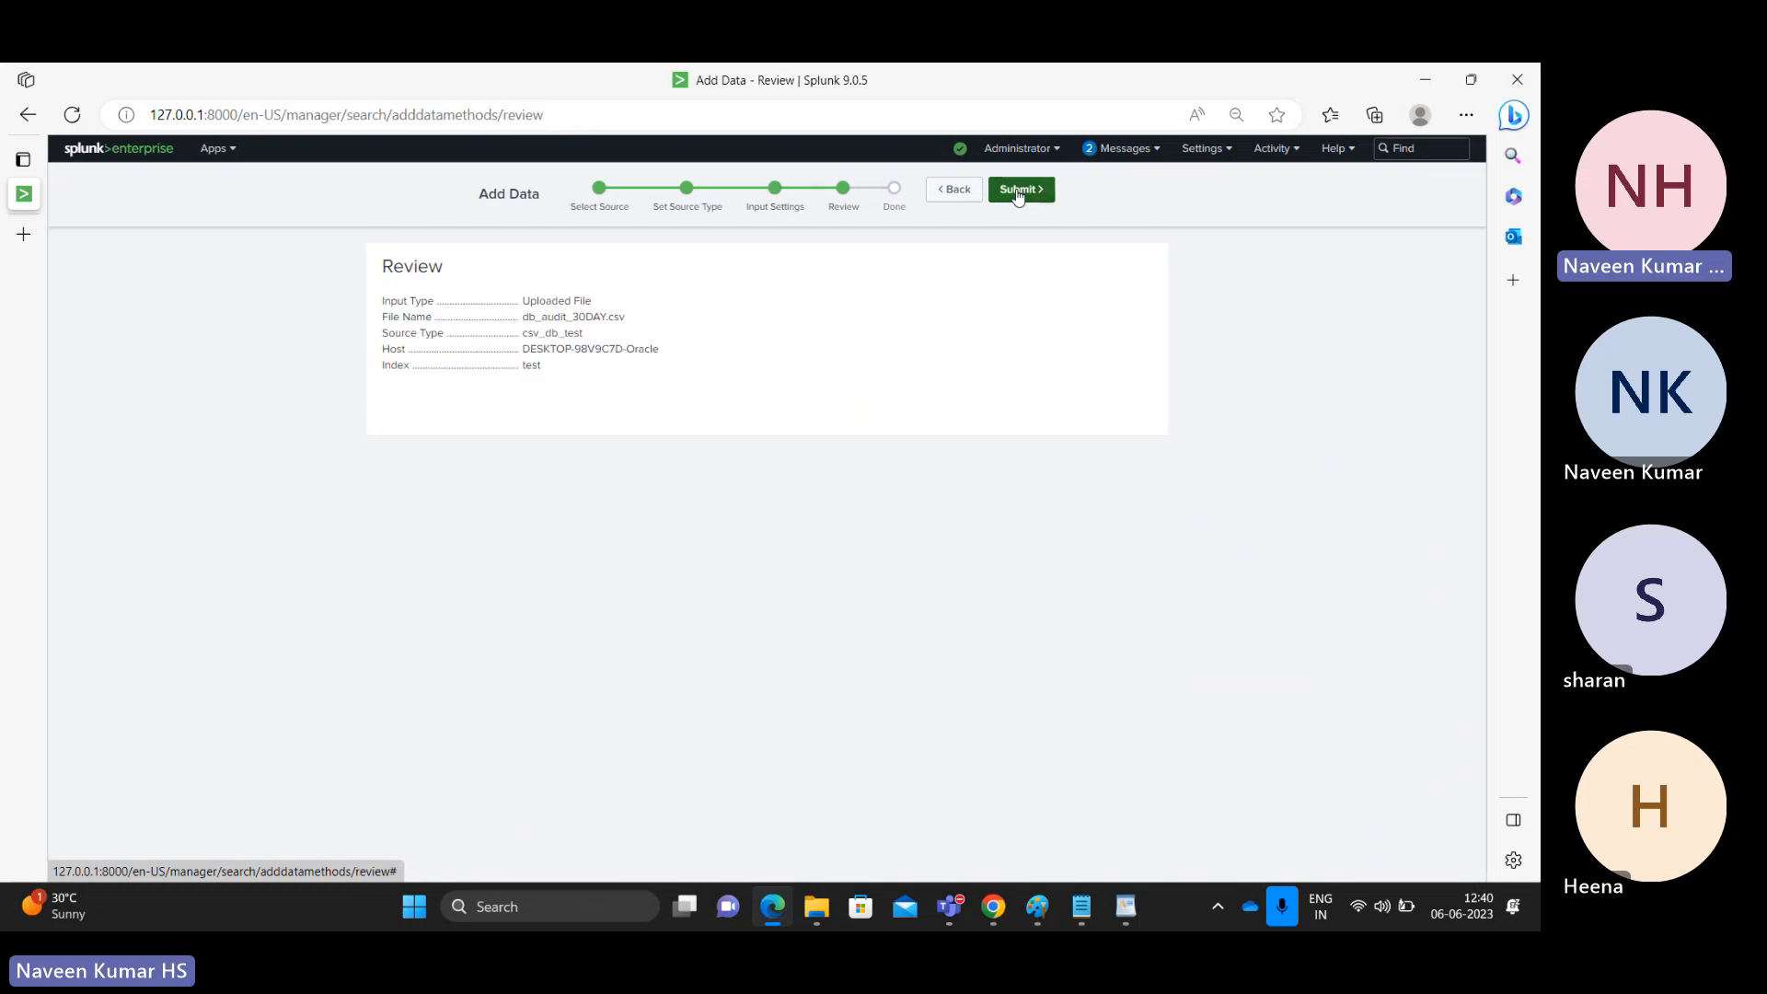
{"action": "left_click", "coordinate": [1018, 191]}
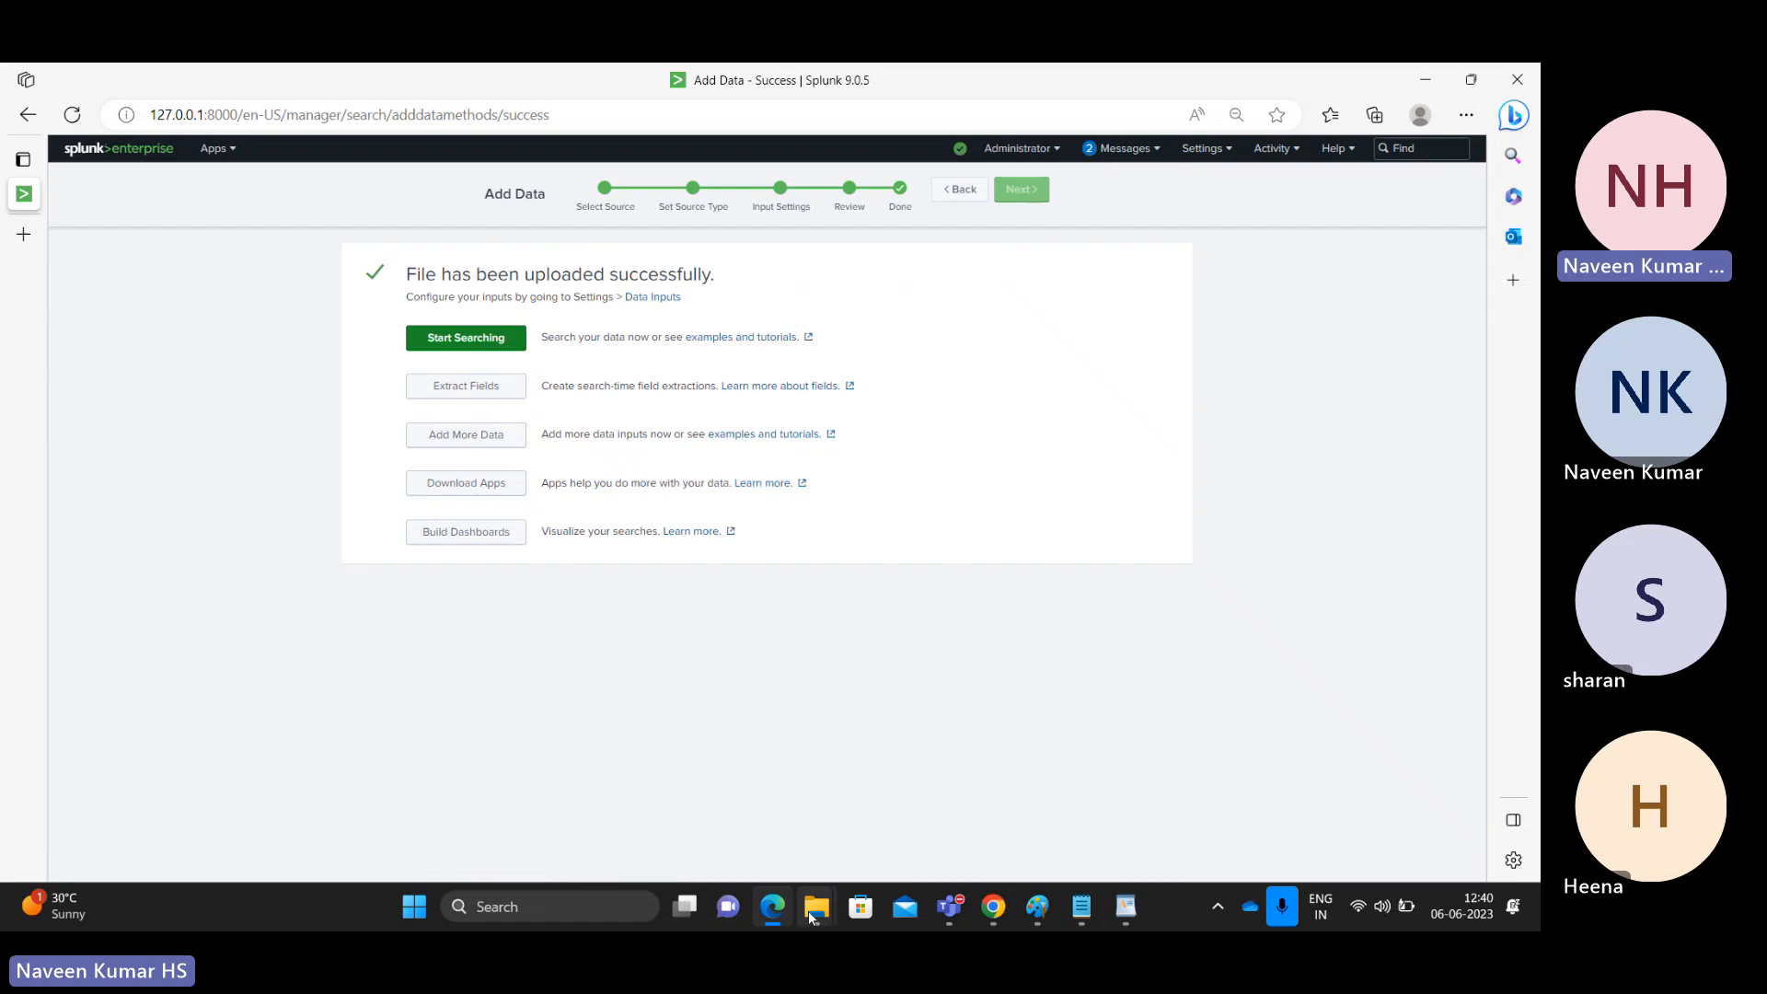
Step: Browse the Splunk etc\system local and default folders in File Explorer
{"action": "mouse_move", "coordinate": [811, 916]}
{"action": "left_click", "coordinate": [718, 746]}
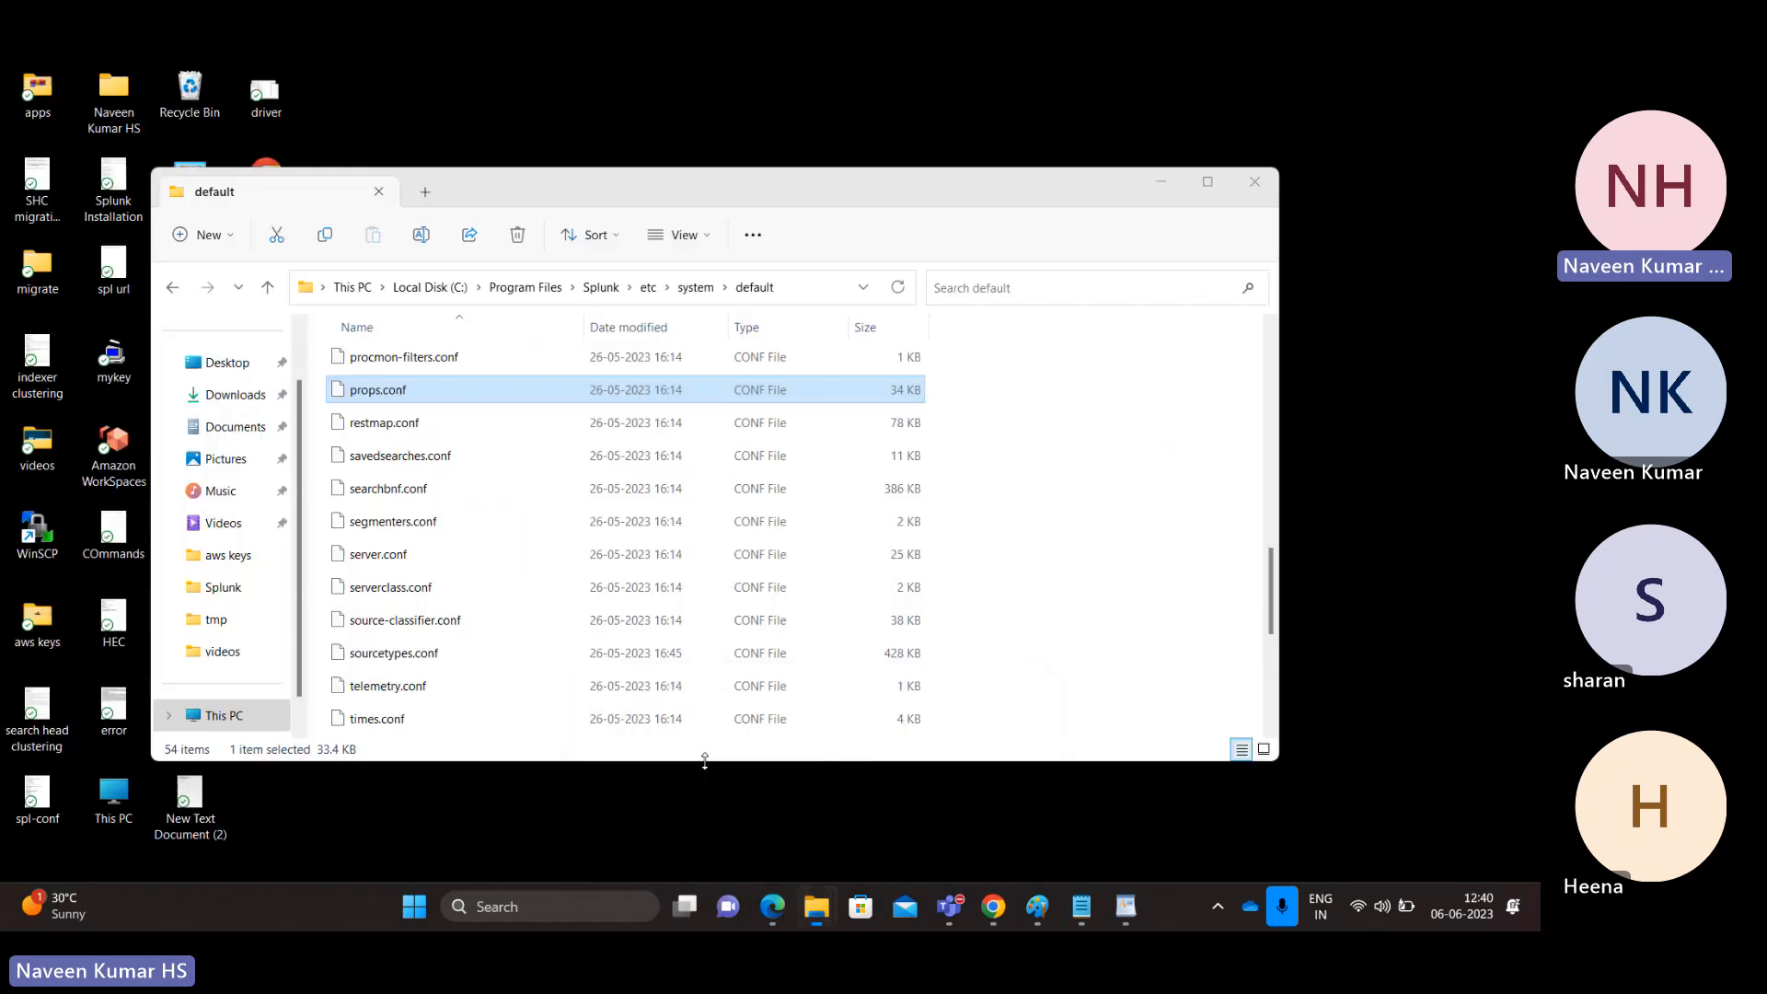
{"action": "left_click", "coordinate": [695, 288]}
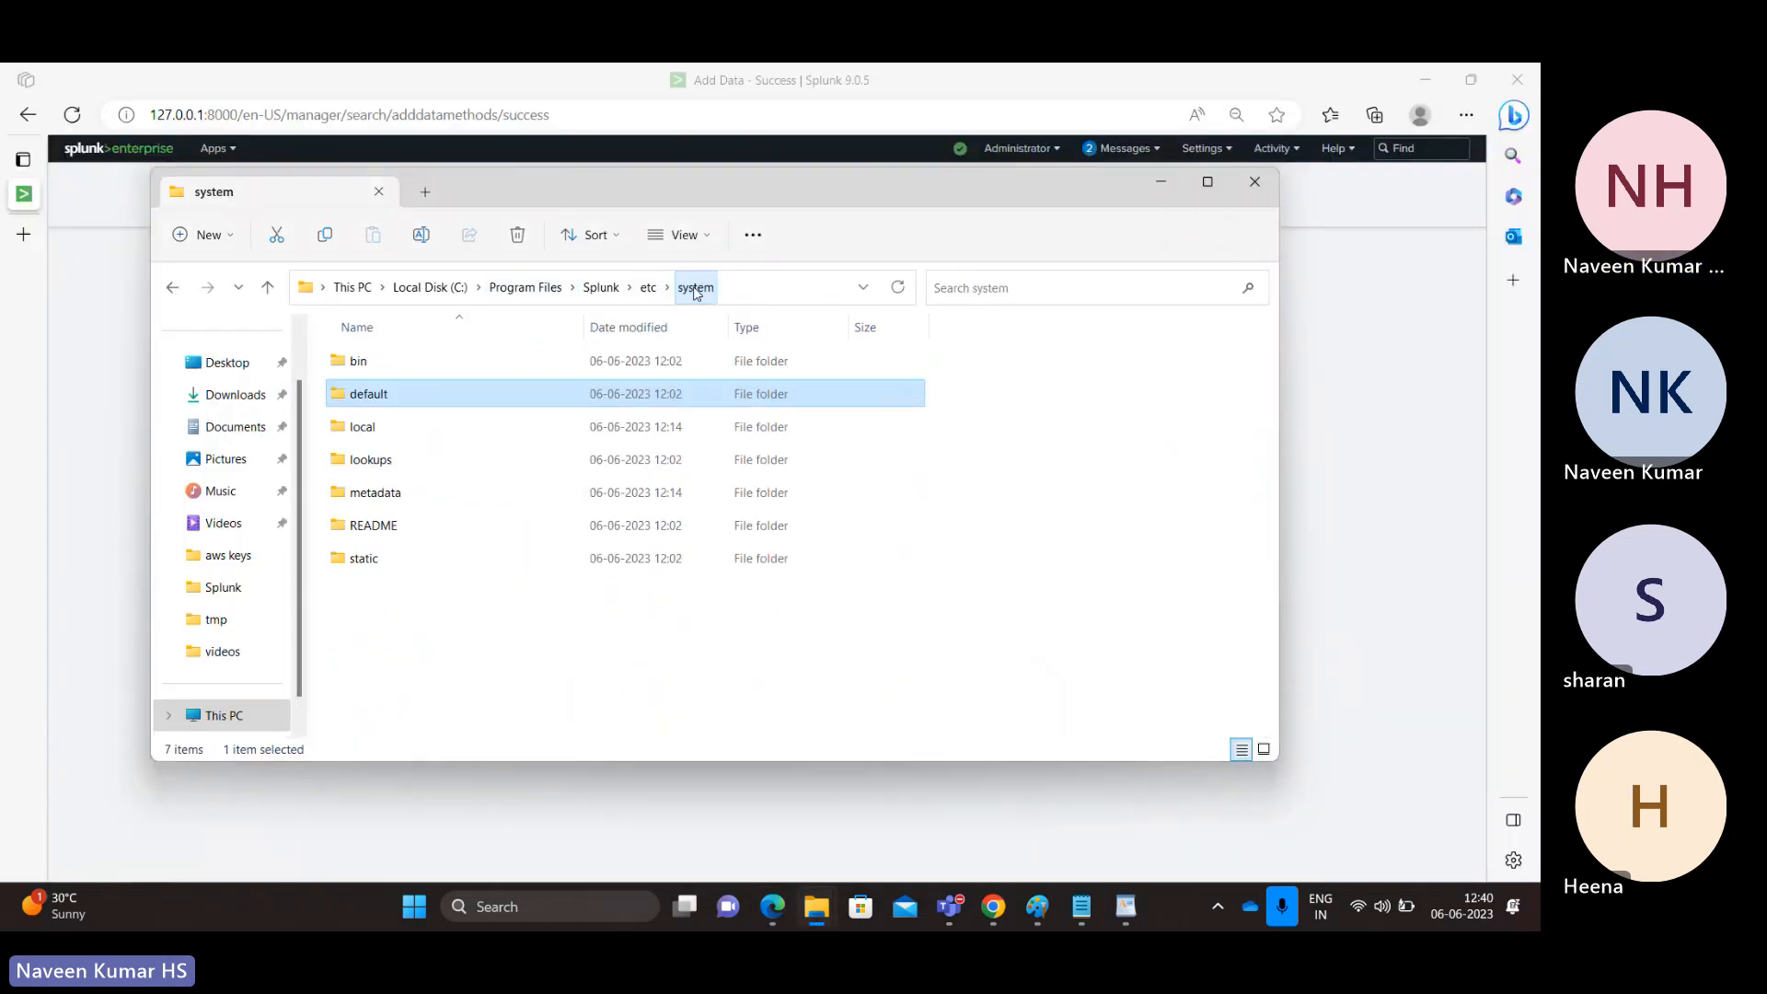
{"action": "double_click", "coordinate": [373, 429]}
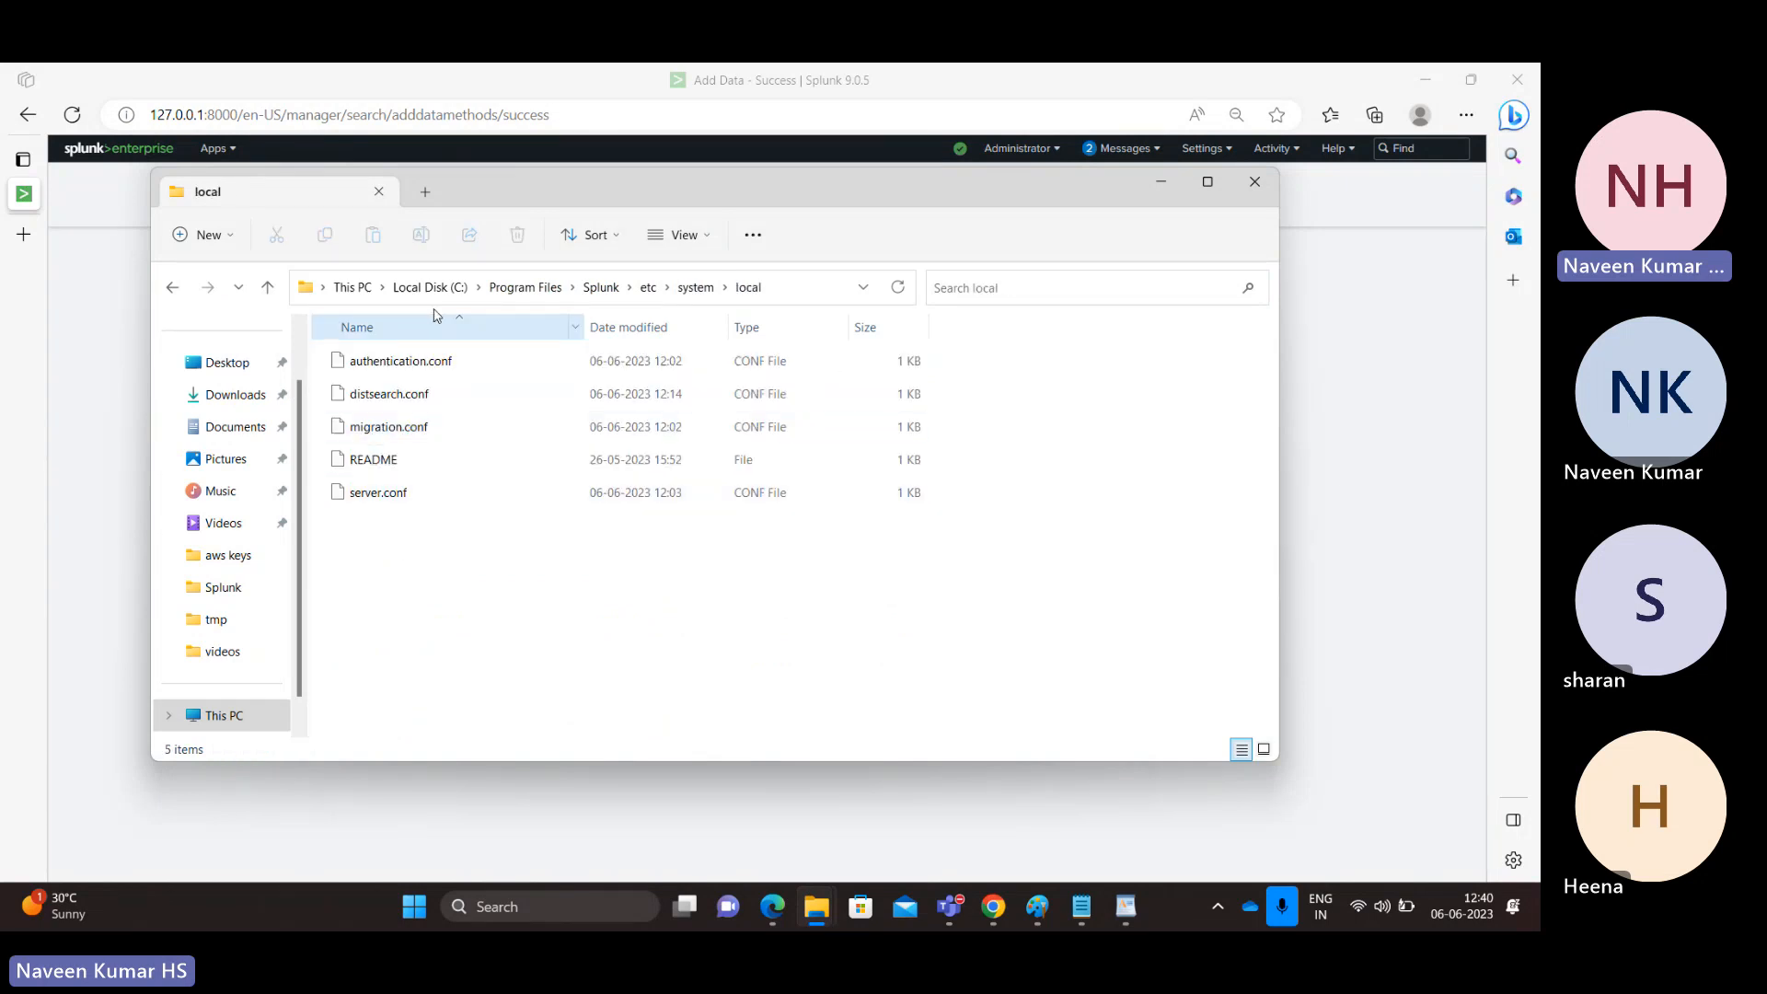
{"action": "left_click", "coordinate": [695, 288]}
{"action": "left_click", "coordinate": [380, 396]}
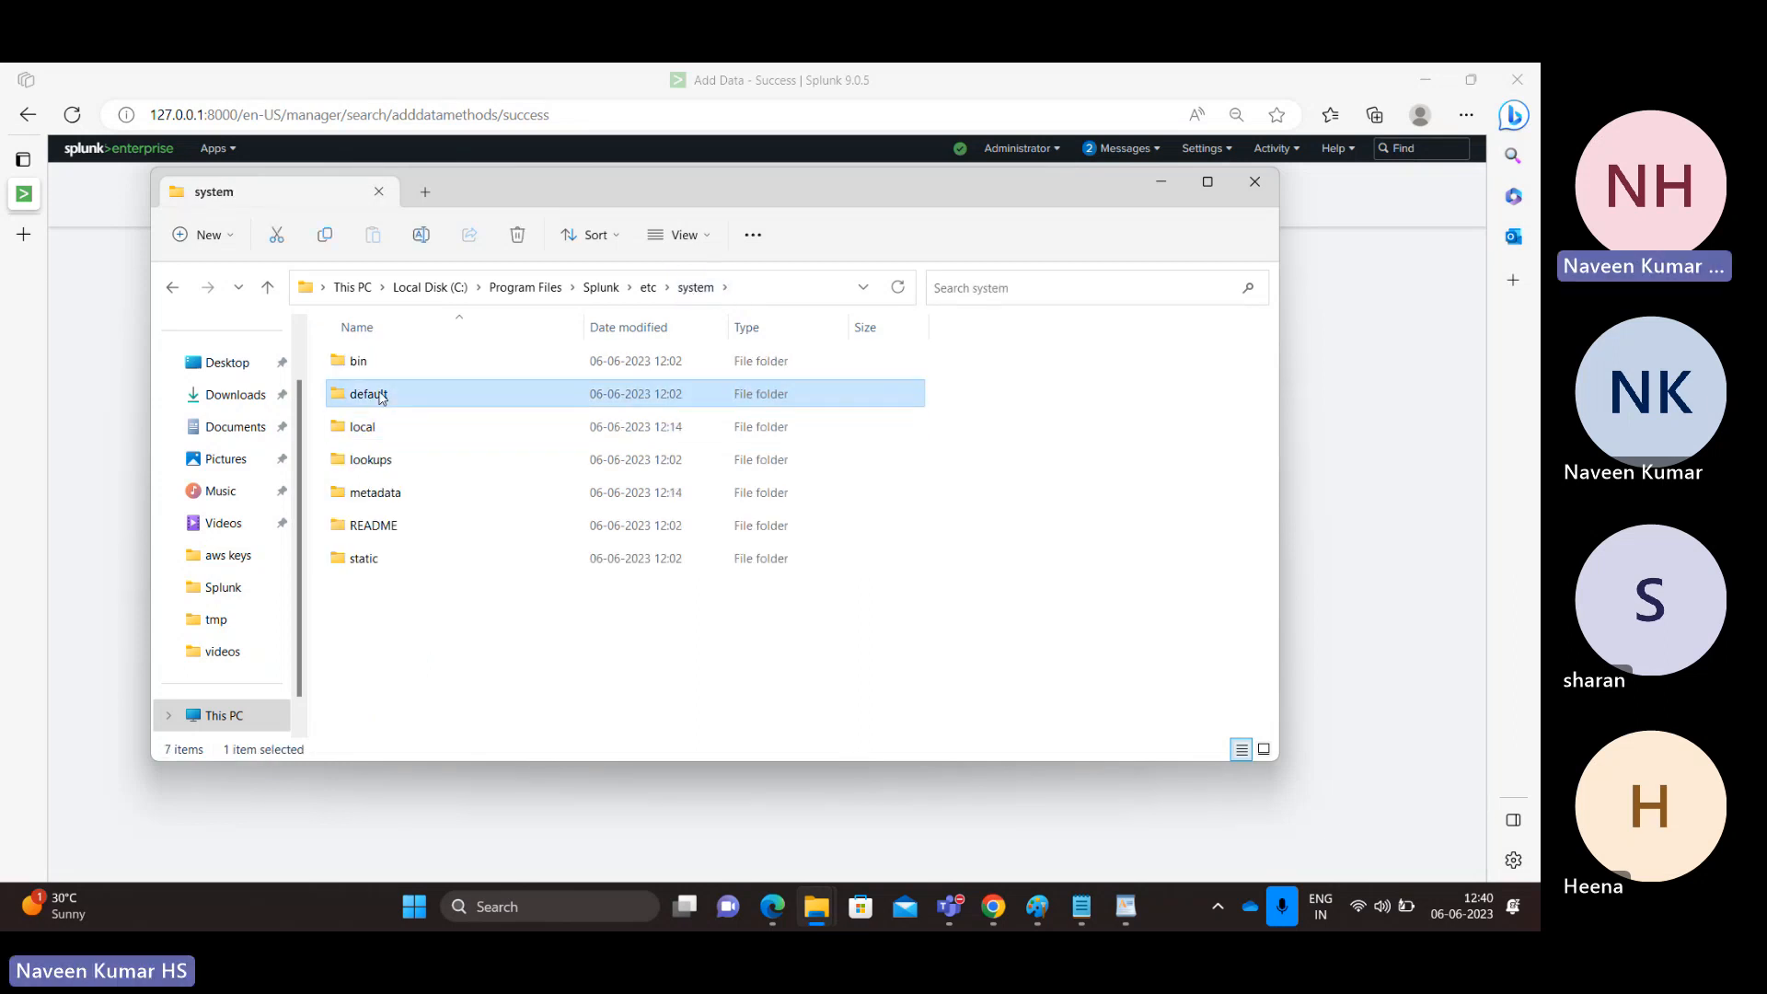
{"action": "double_click", "coordinate": [380, 395]}
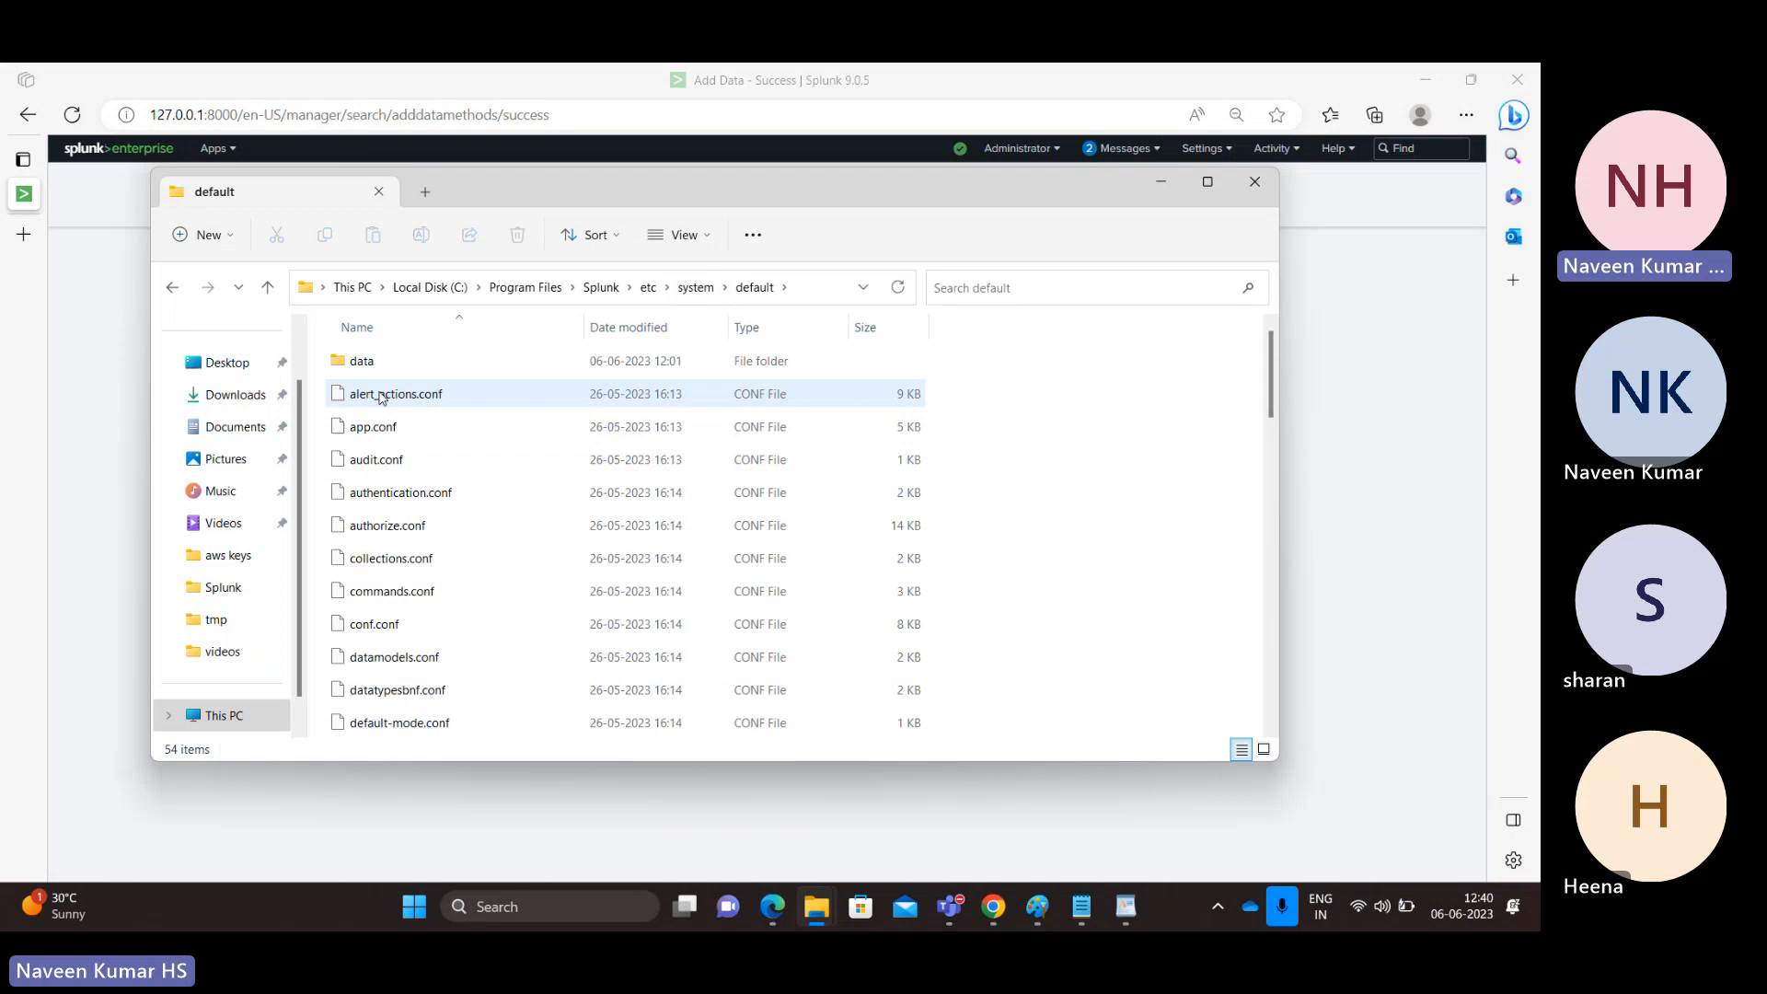
{"action": "left_click", "coordinate": [696, 287]}
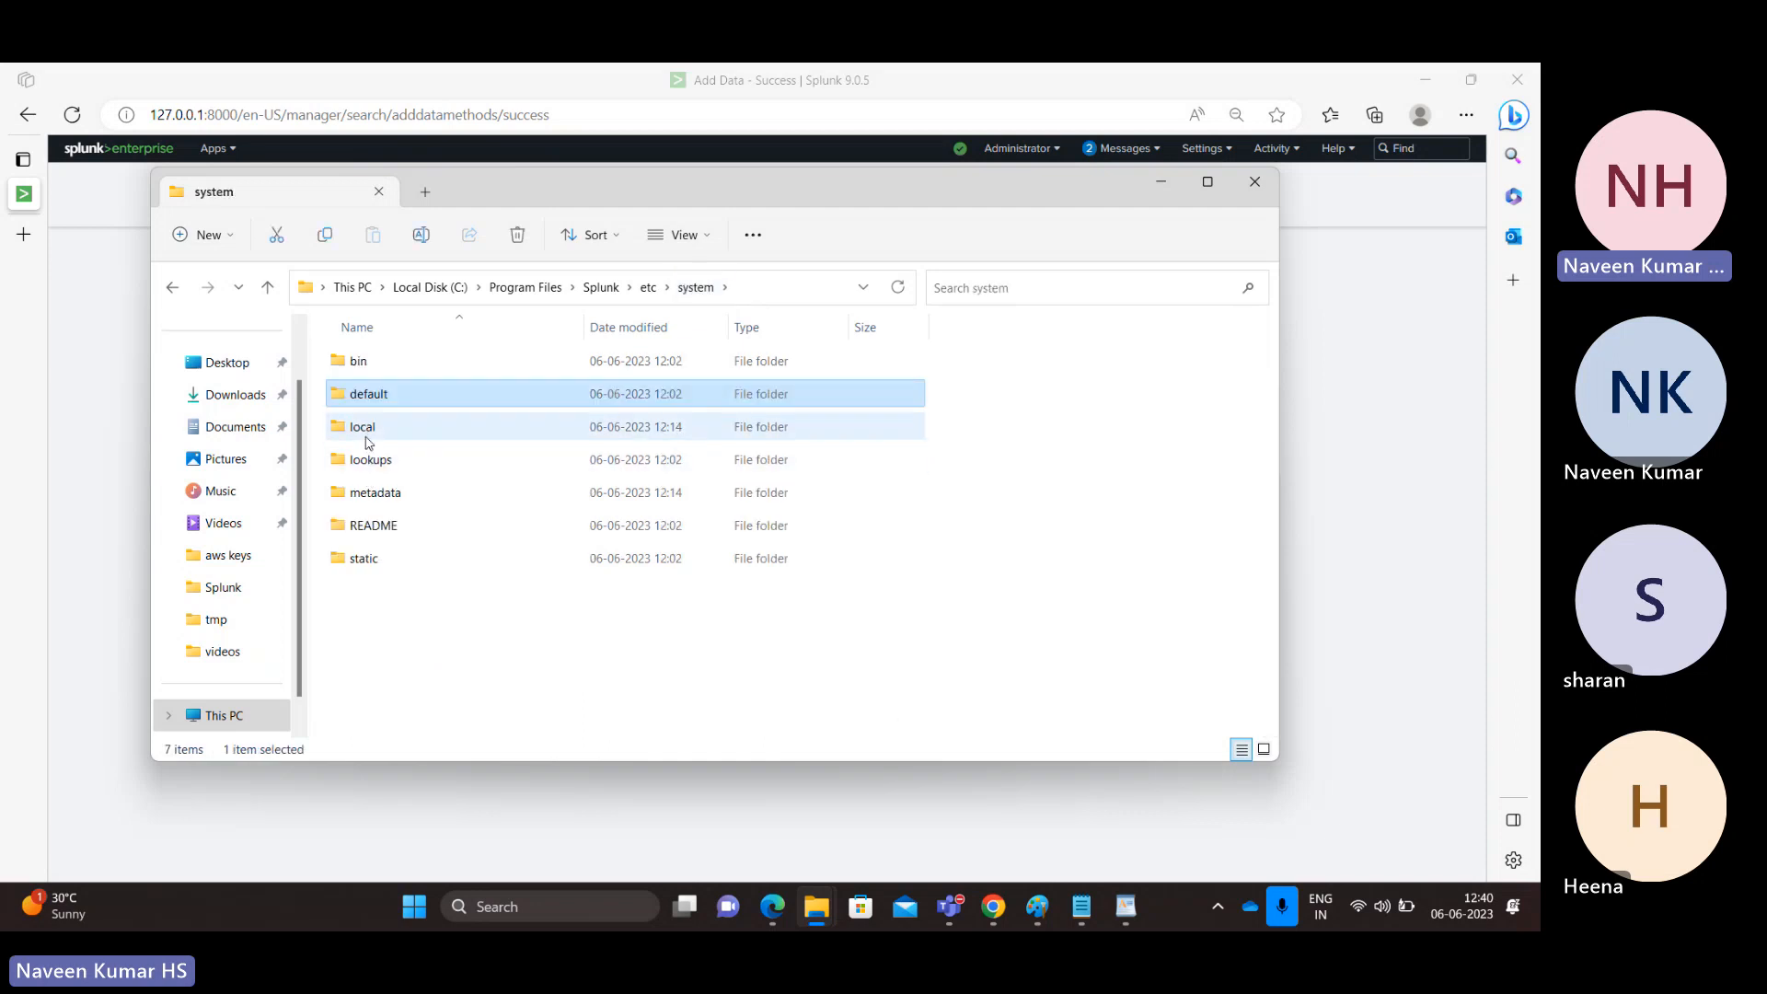
{"action": "double_click", "coordinate": [378, 429]}
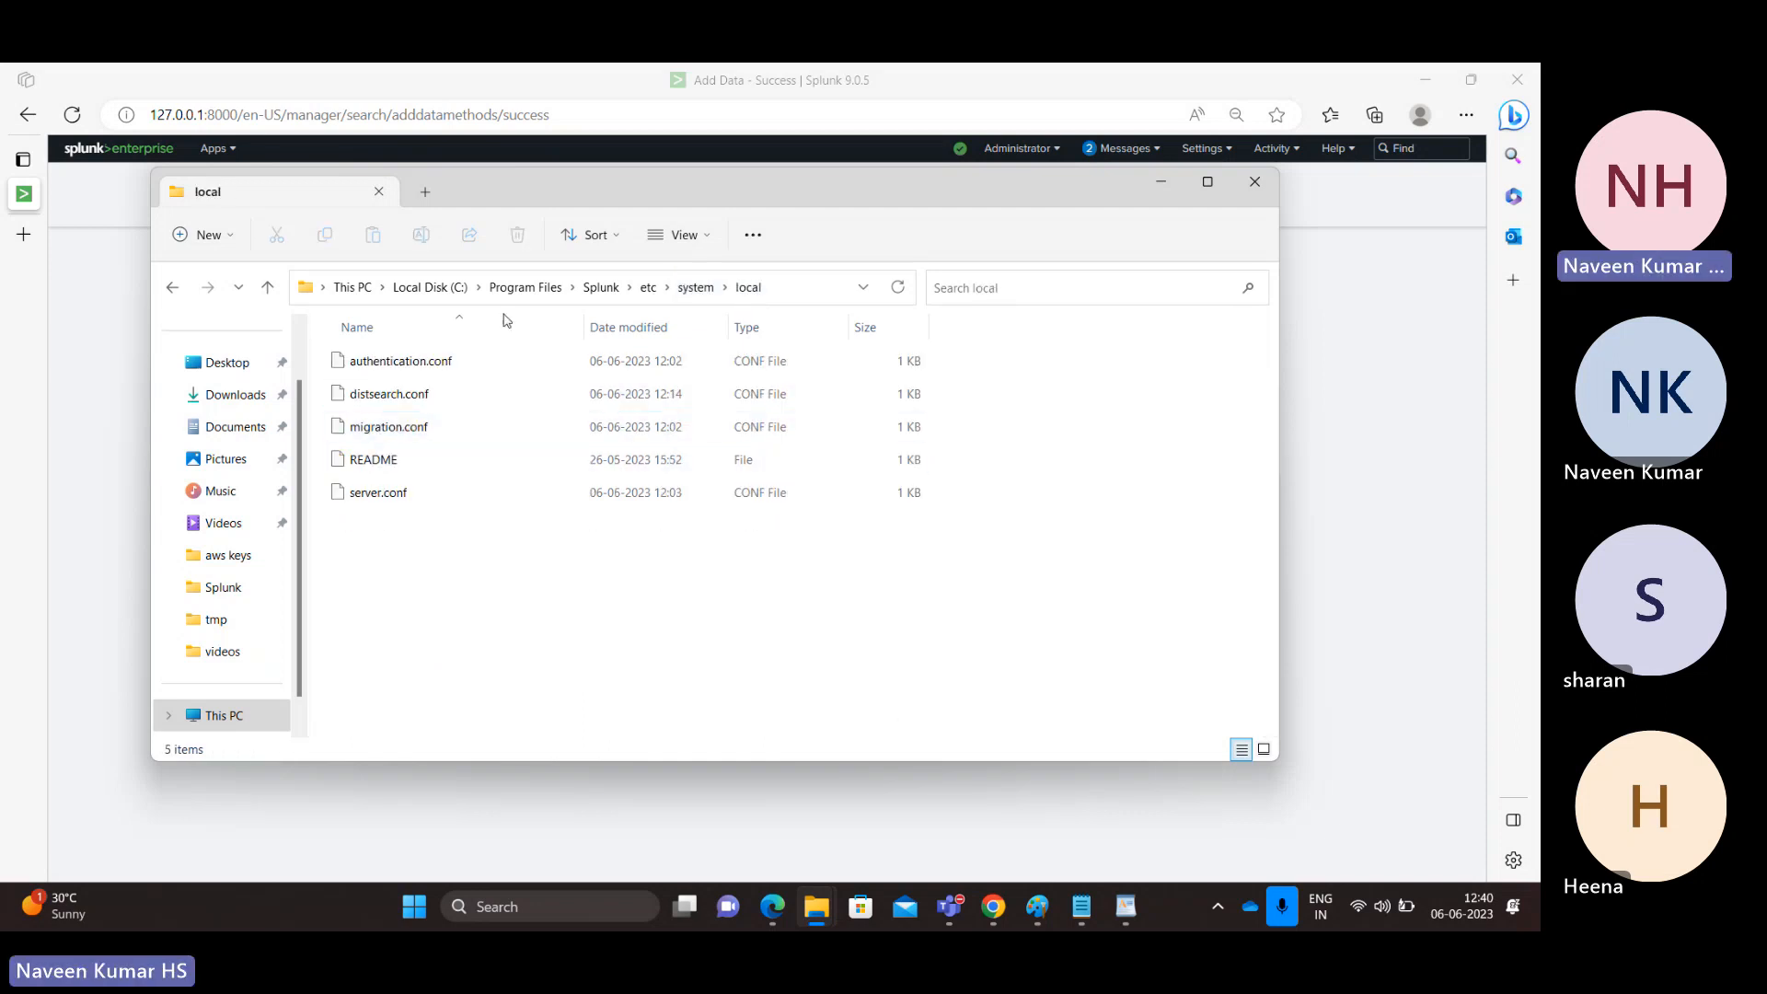
Step: Go to etc\apps\search\local and open props.conf with Notepad
{"action": "left_click", "coordinate": [648, 288]}
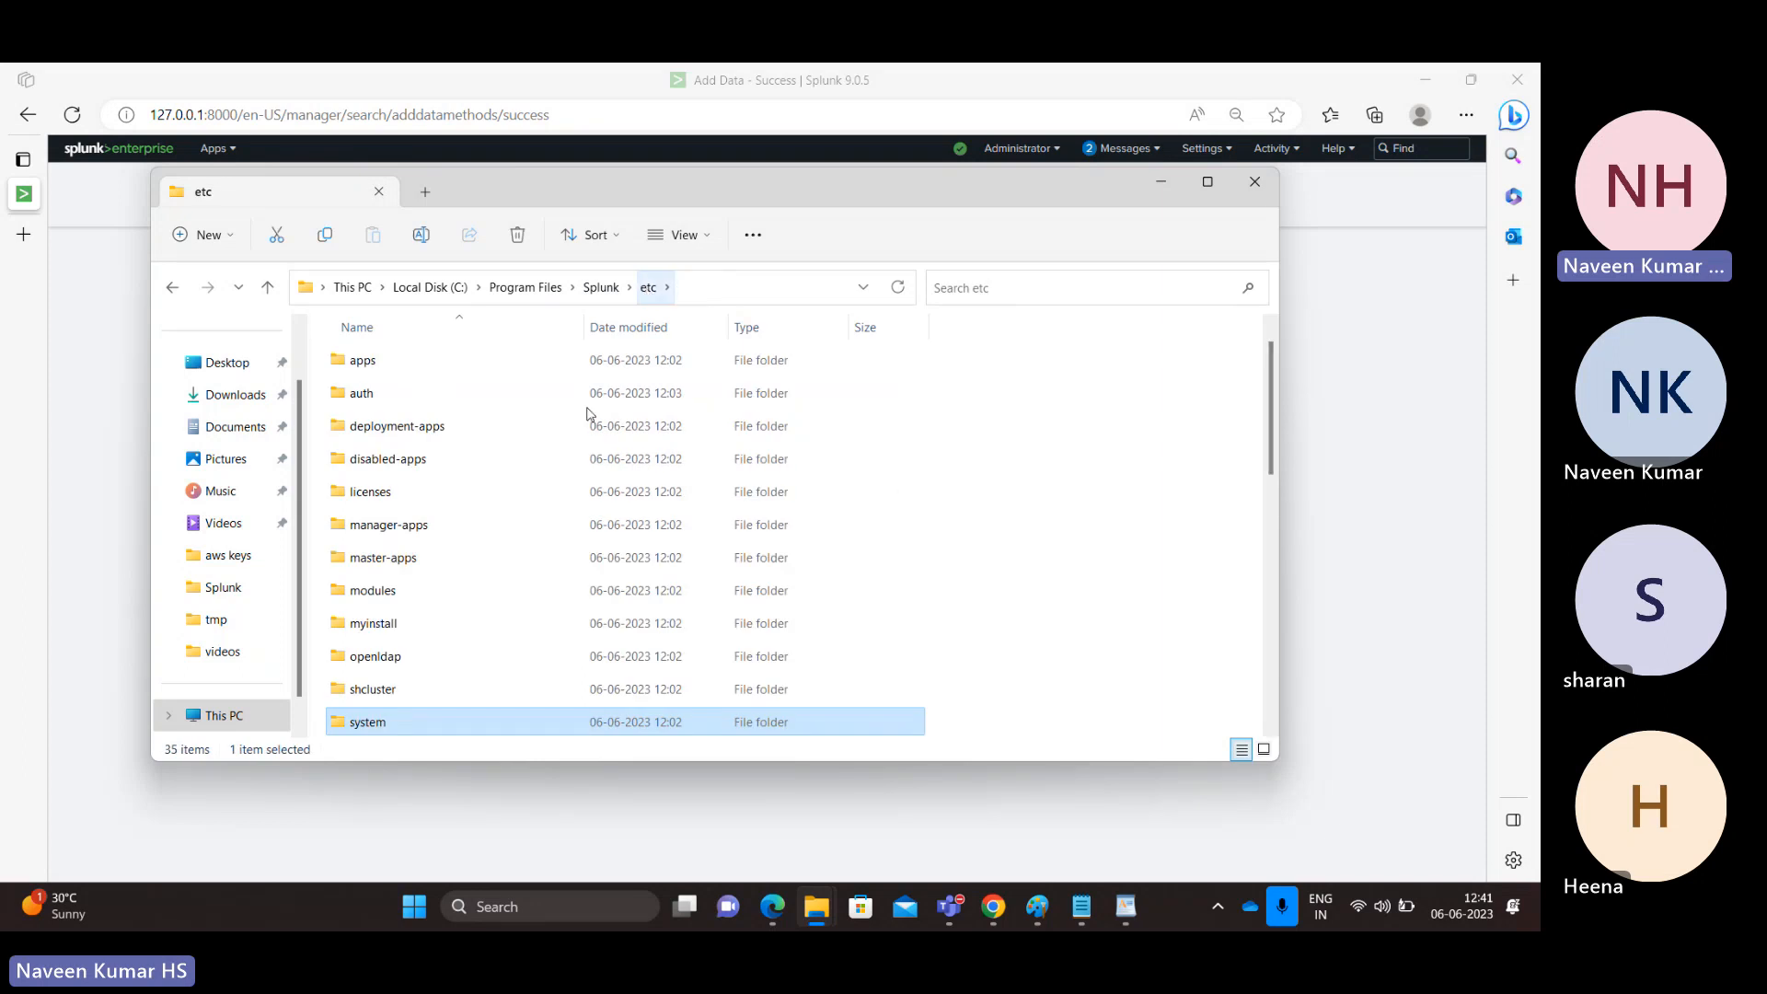
{"action": "left_click", "coordinate": [406, 462]}
{"action": "key", "text": "a"}
{"action": "key", "text": "a"}
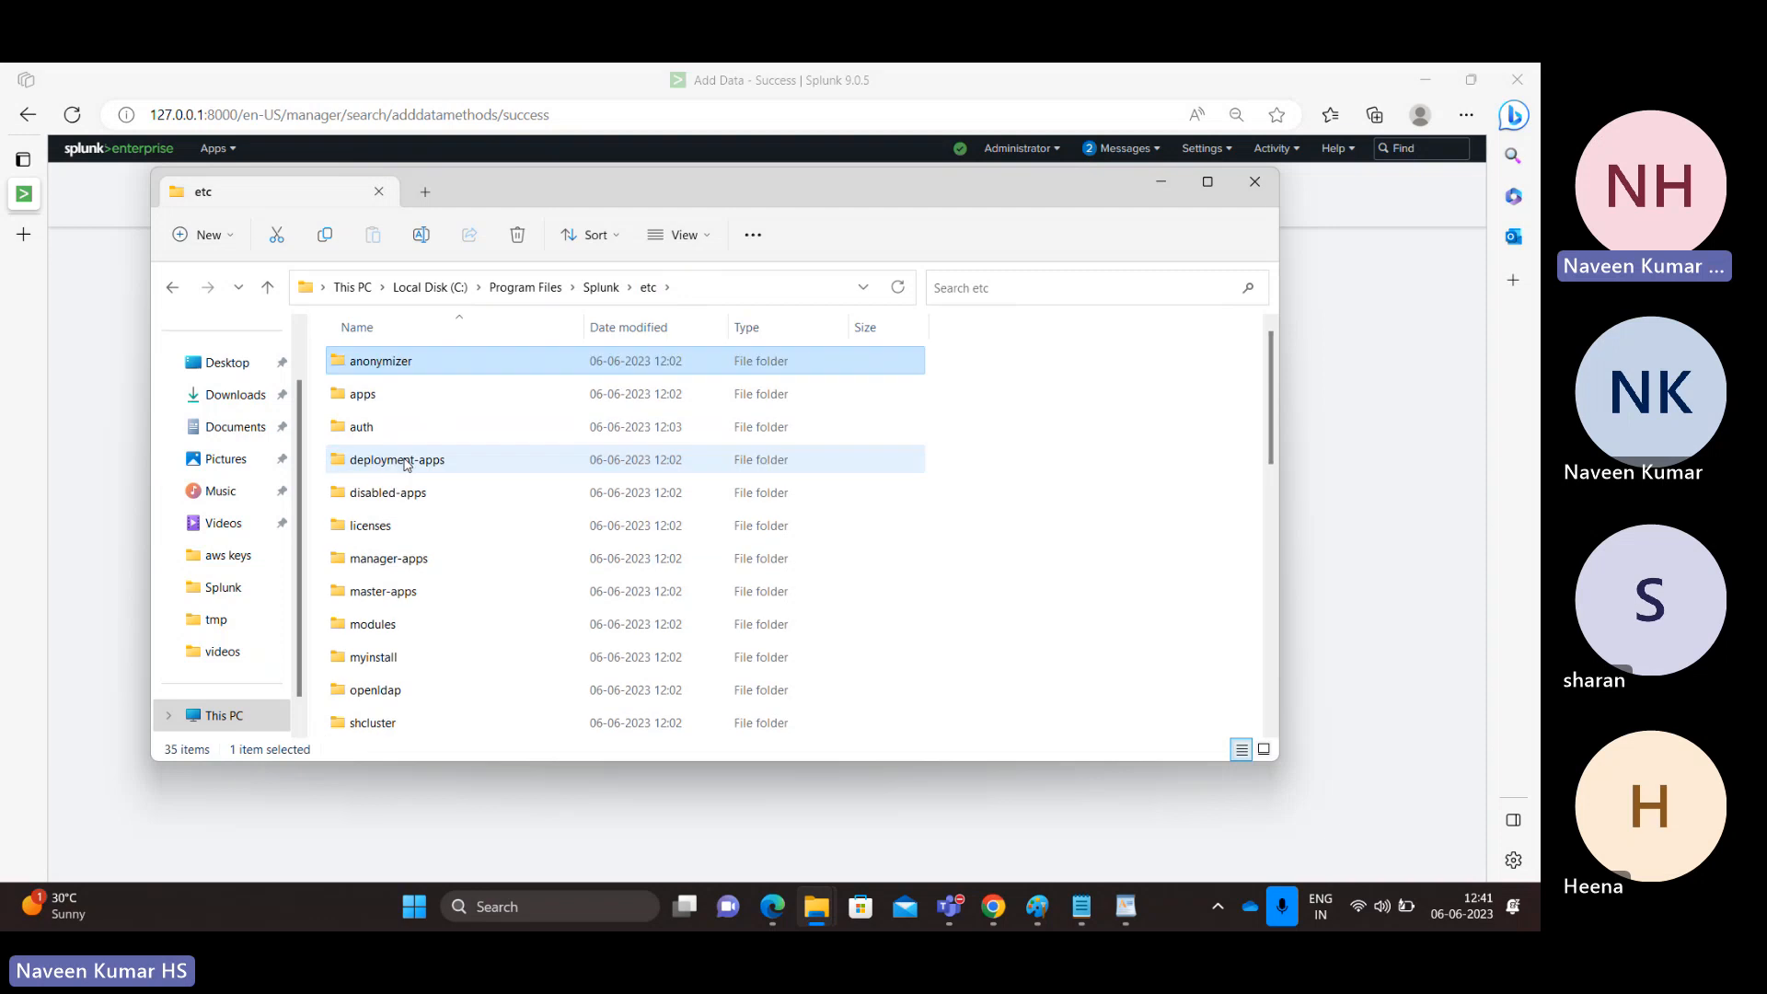
{"action": "key", "text": "Return"}
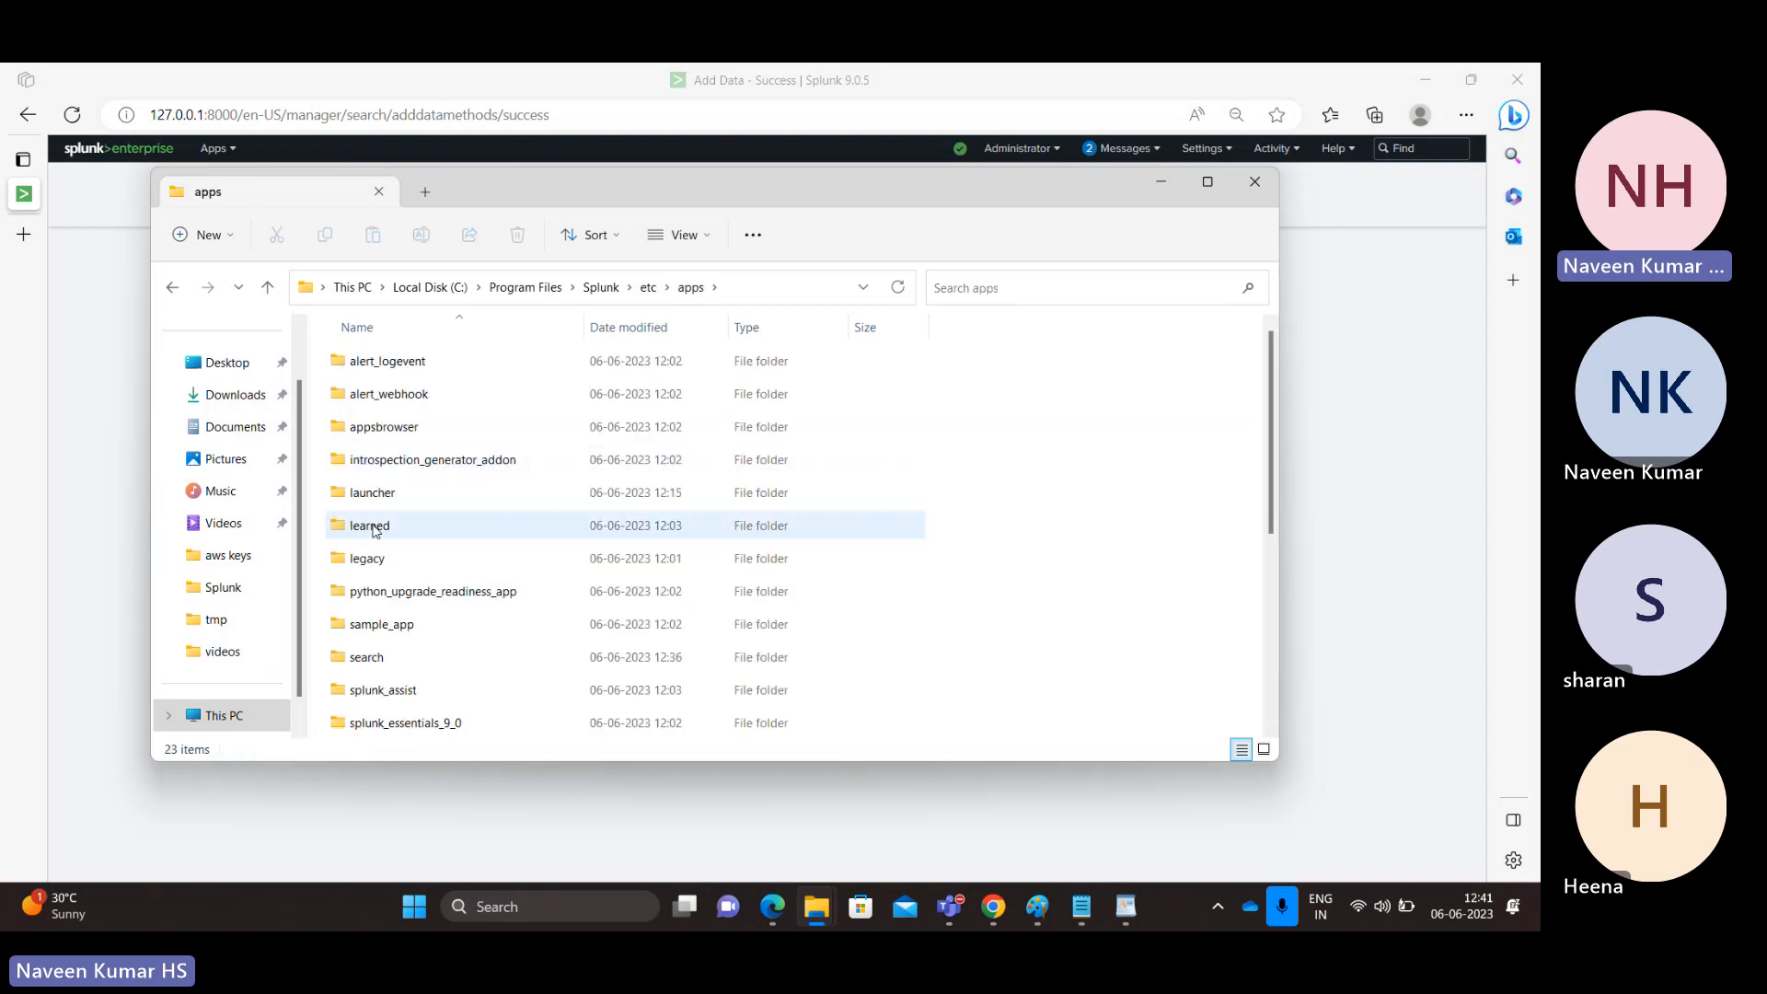
{"action": "double_click", "coordinate": [371, 658]}
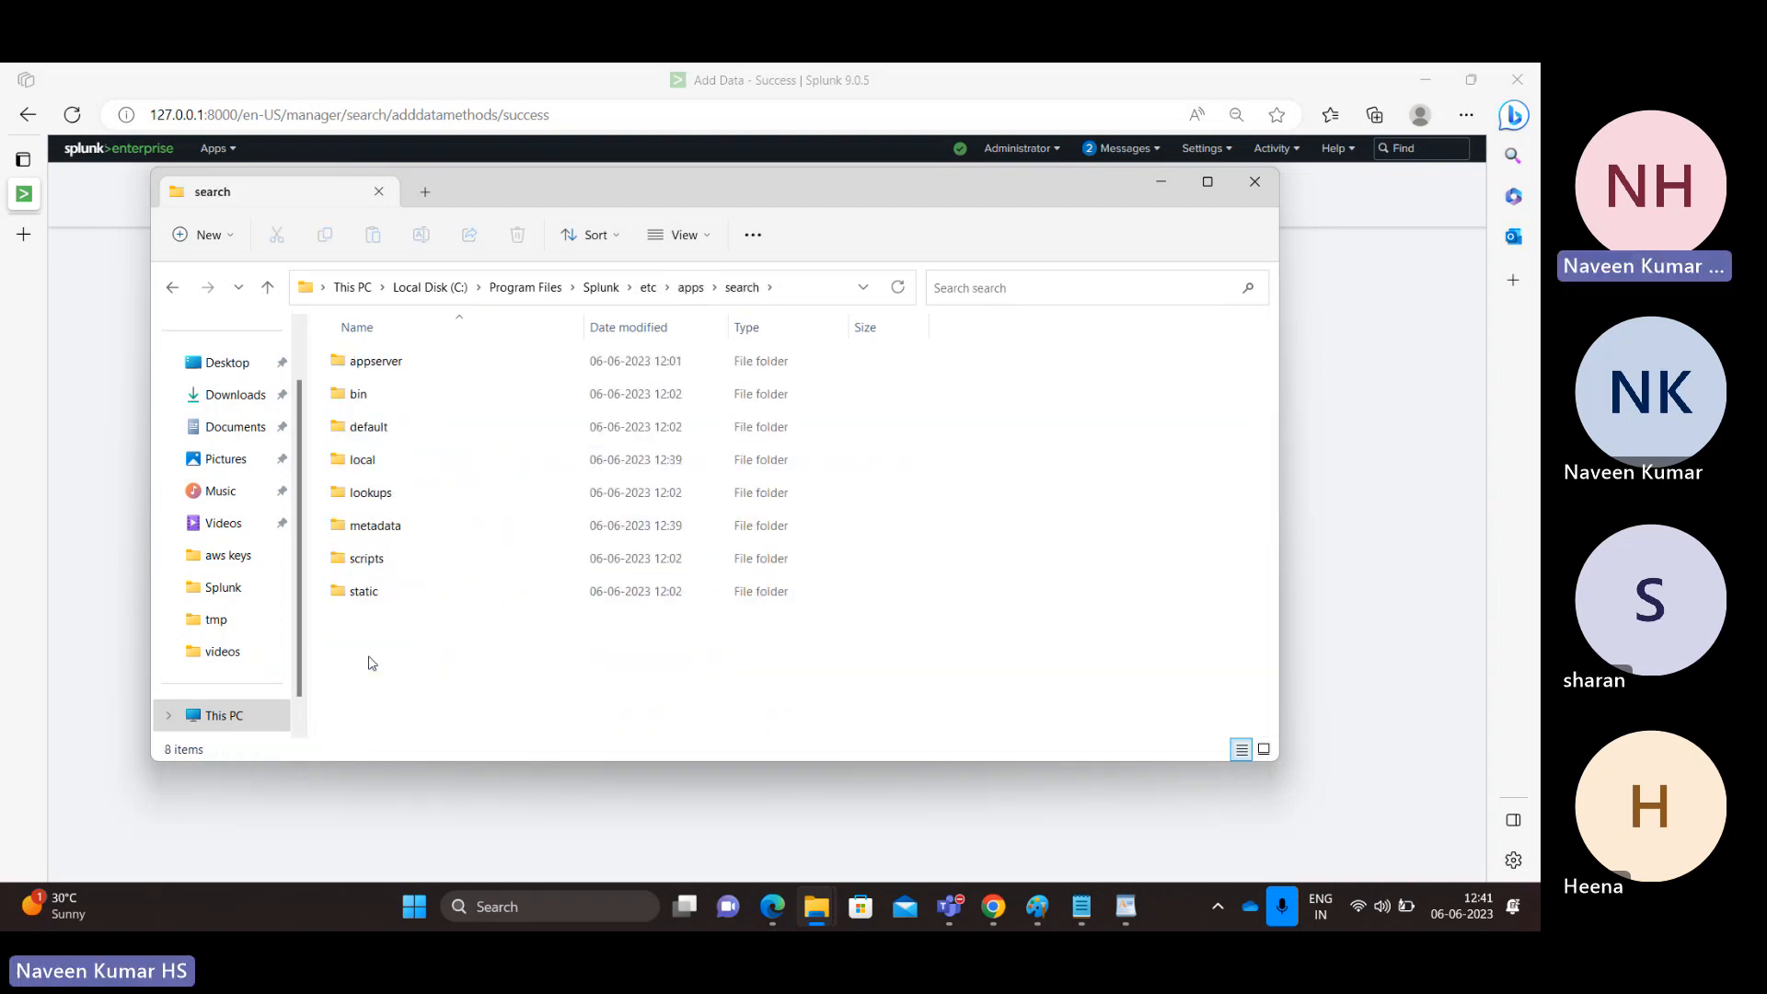
{"action": "double_click", "coordinate": [357, 460]}
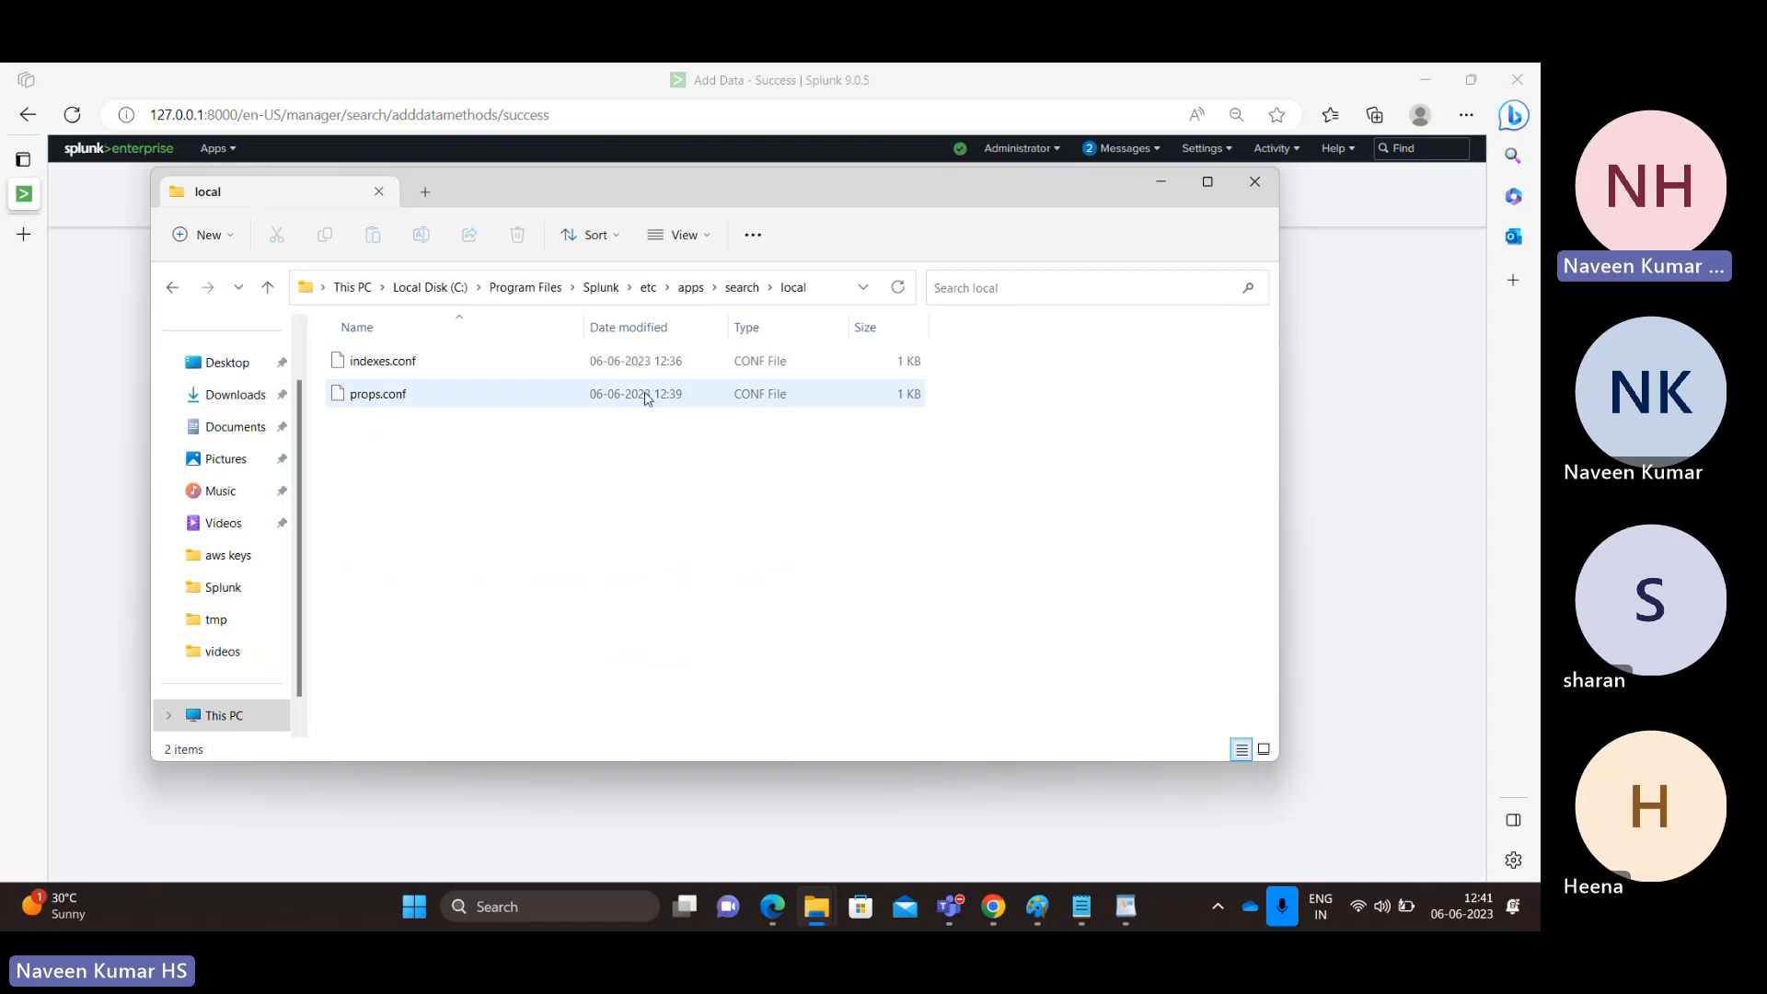
{"action": "right_click", "coordinate": [399, 406]}
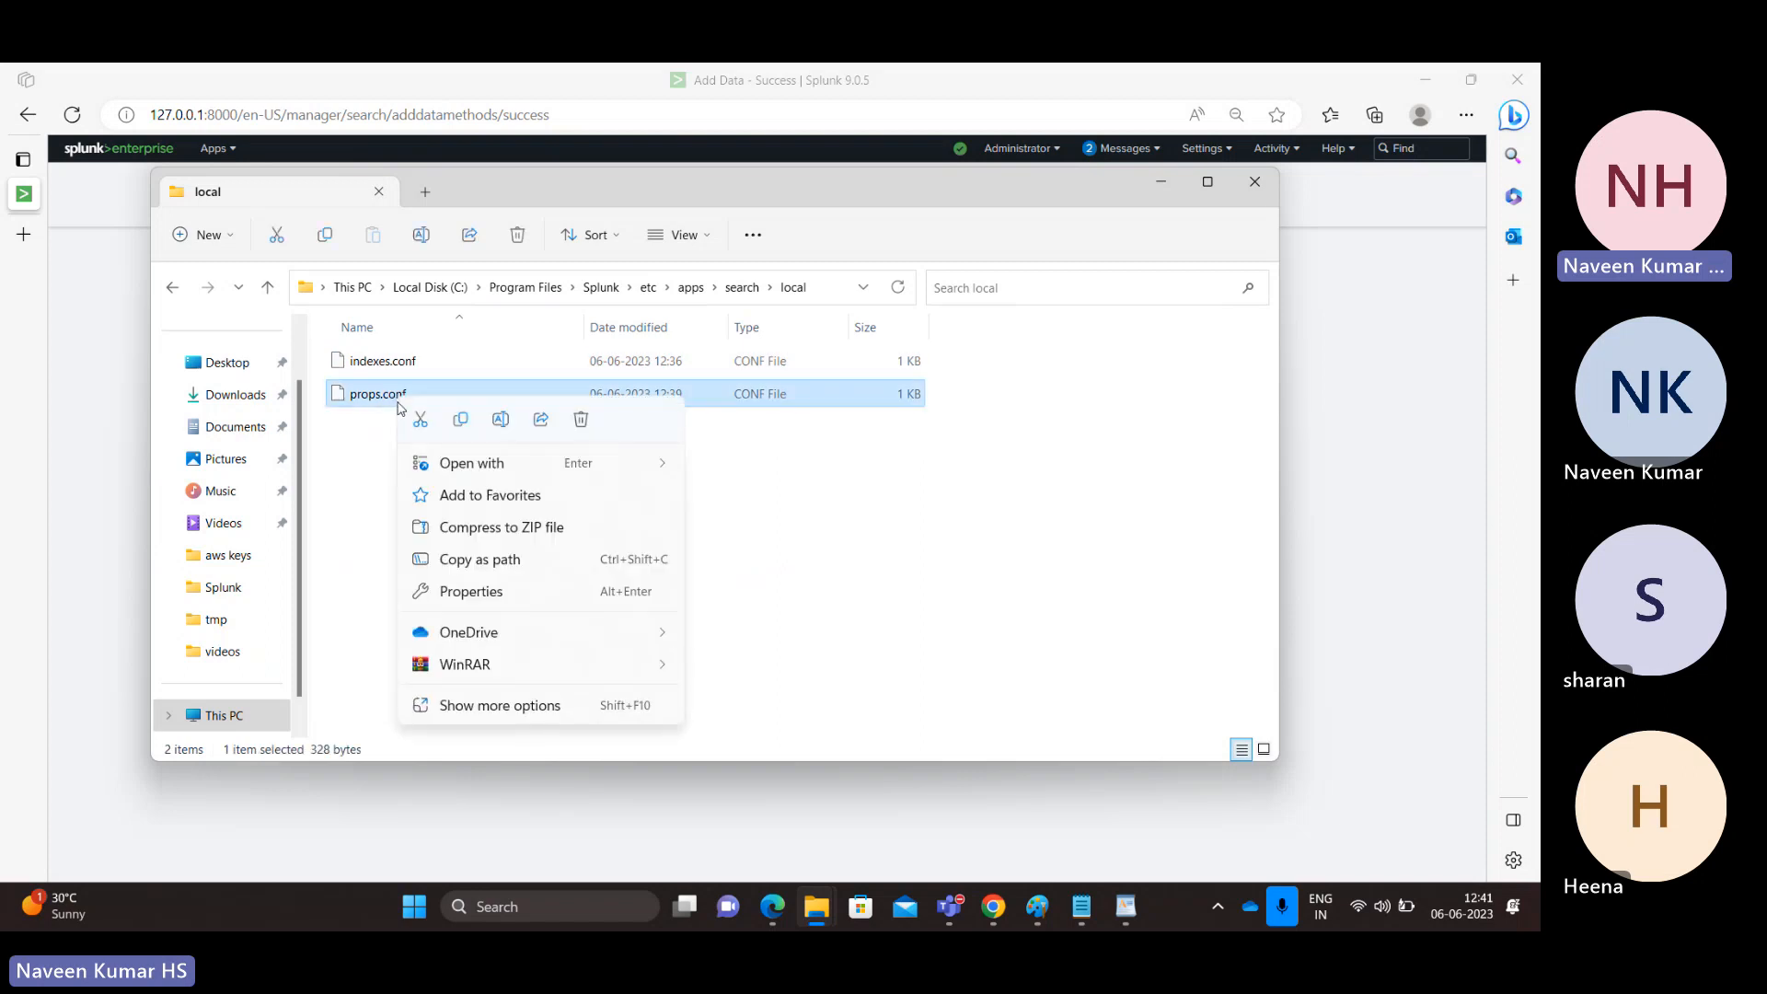
{"action": "mouse_move", "coordinate": [466, 463]}
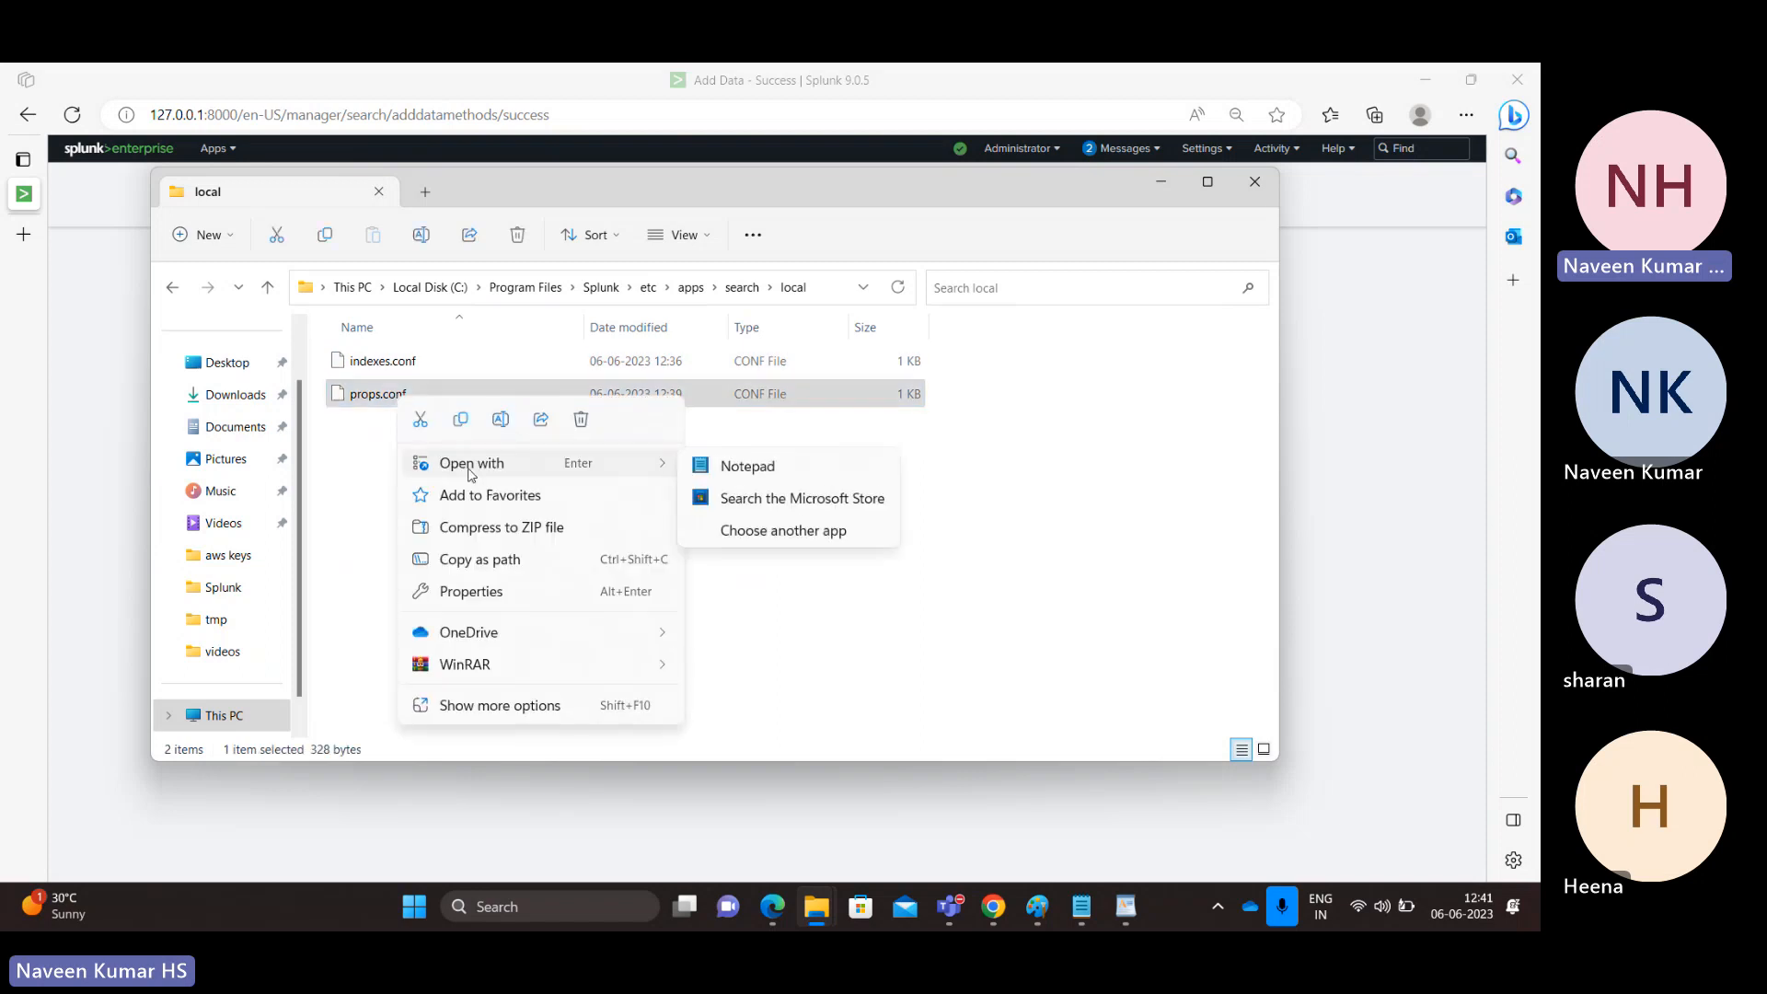
{"action": "left_click", "coordinate": [780, 468]}
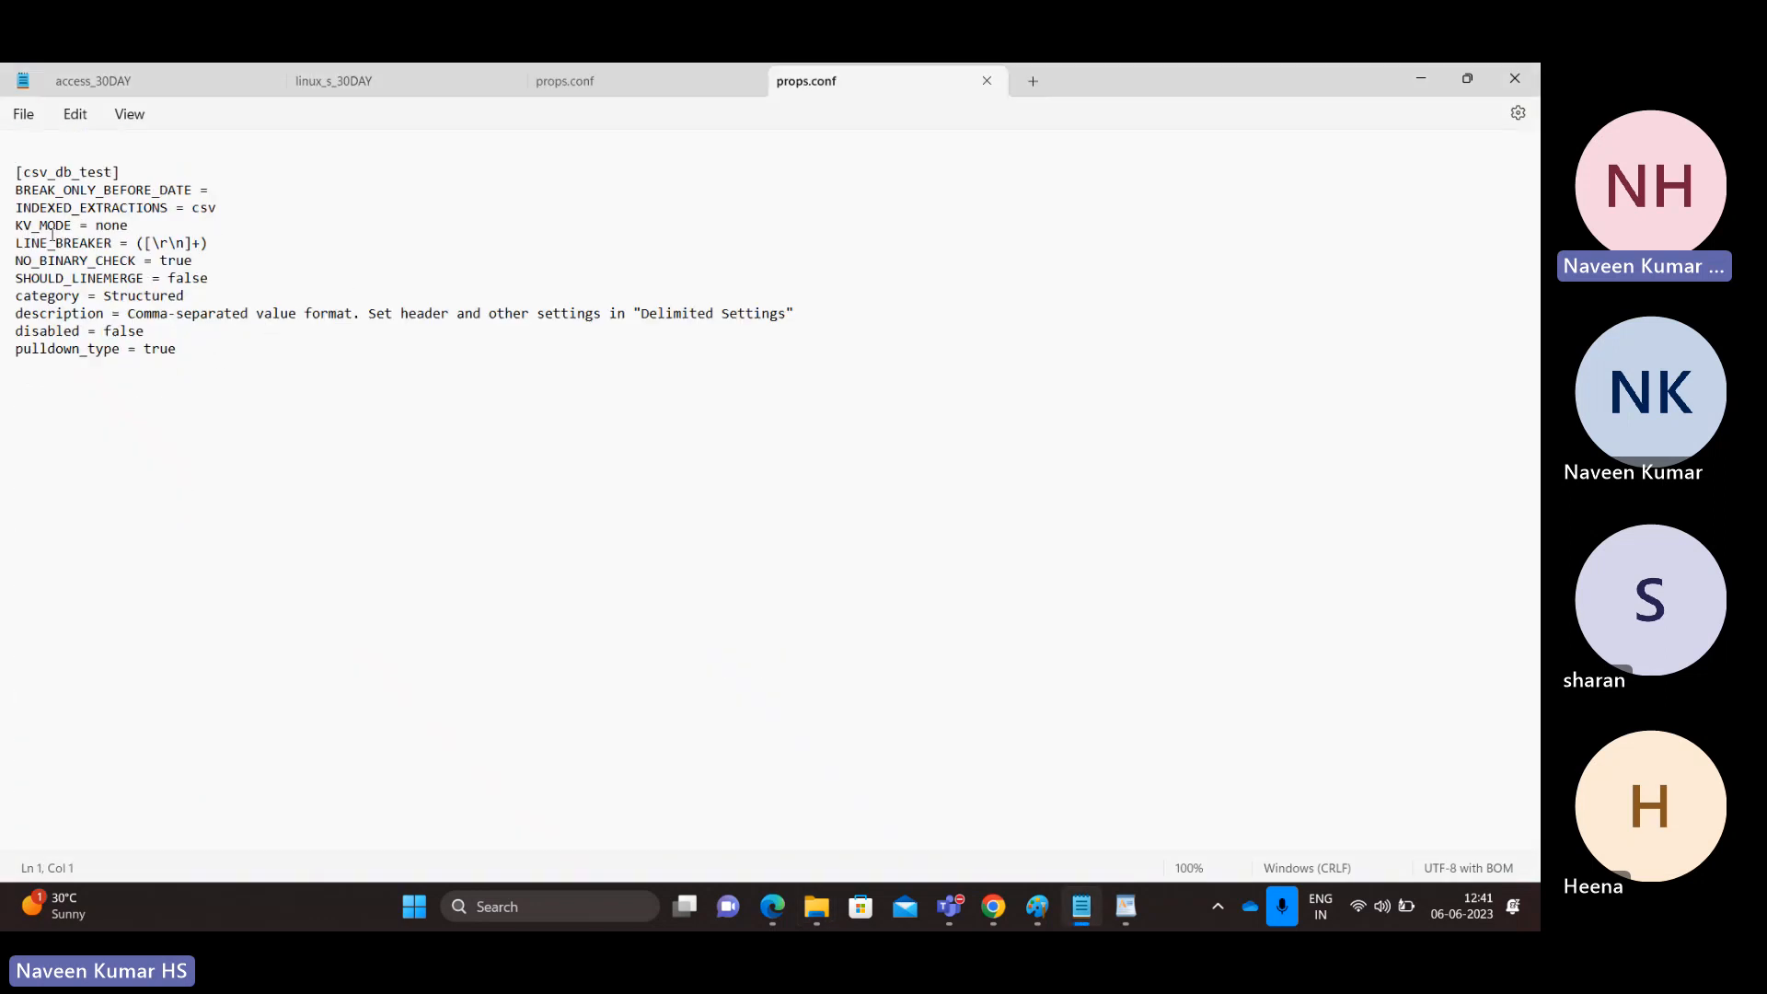
Step: Inspect the [csv_db_test] LINE_BREAKER and LINEMERGE lines, then close props.conf
{"action": "left_click_drag", "start_coordinate": [48, 242], "coordinate": [110, 289]}
{"action": "double_click", "coordinate": [110, 282]}
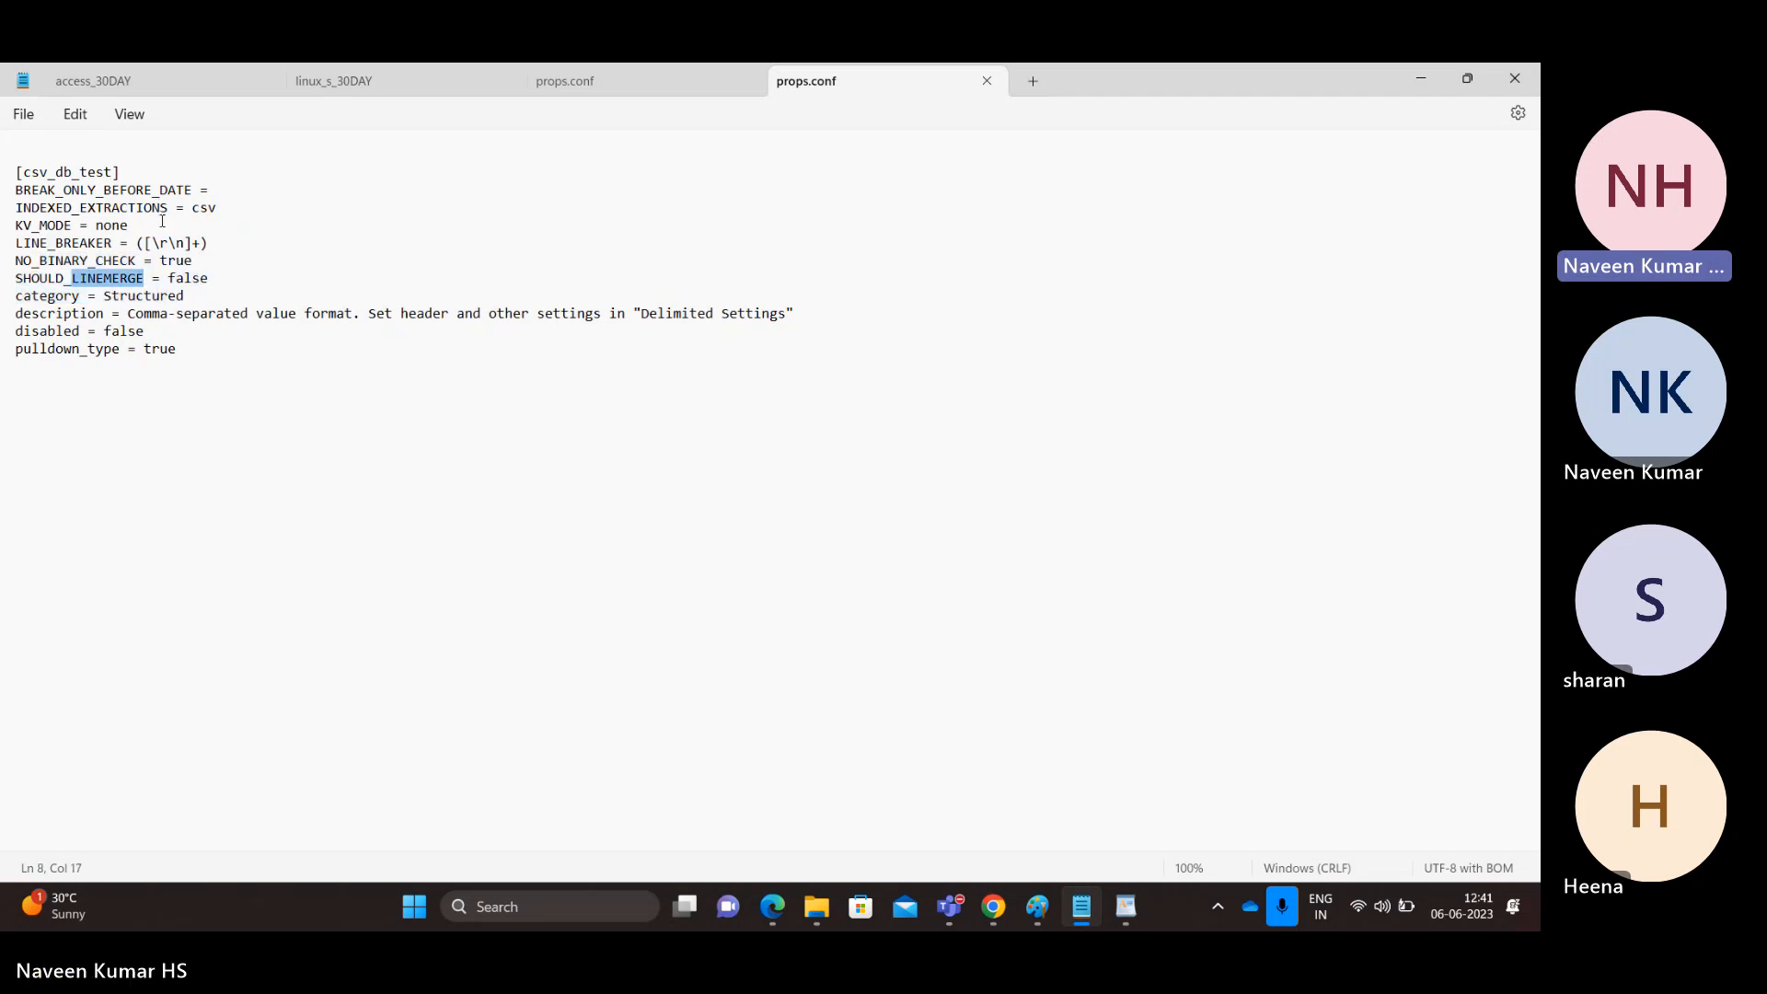
{"action": "left_click", "coordinate": [216, 356]}
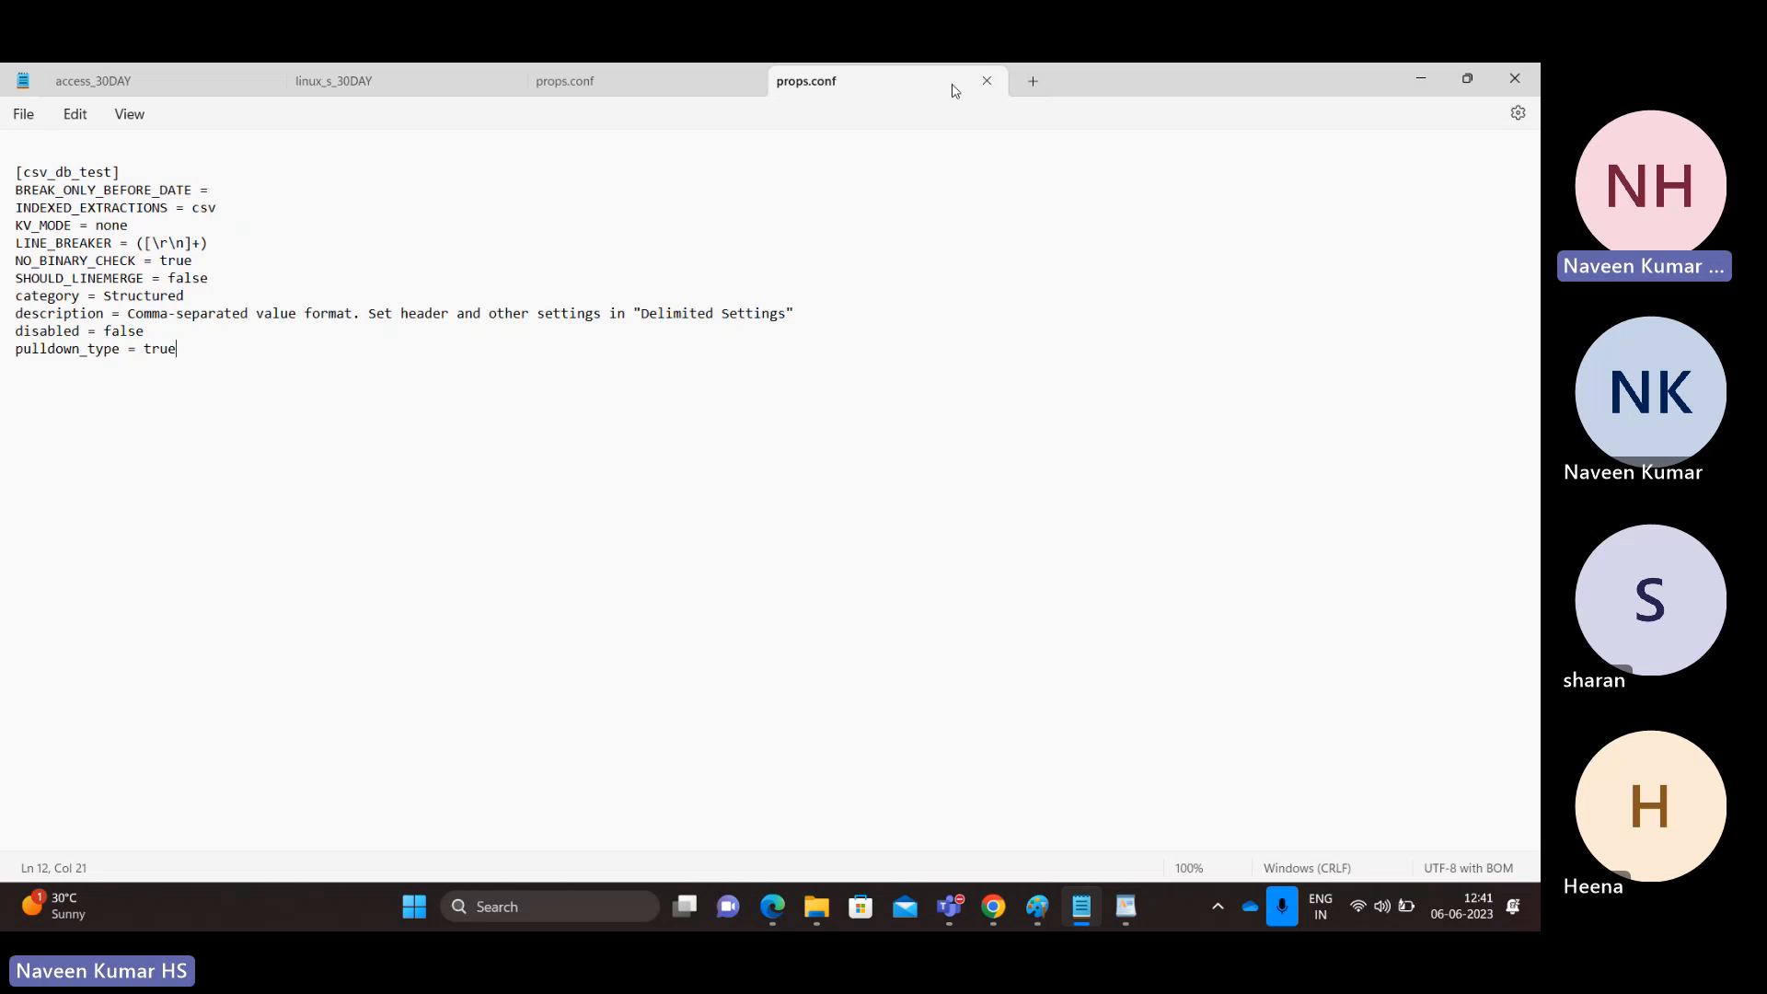
{"action": "left_click", "coordinate": [986, 83]}
{"action": "key", "text": "alt+Tab"}
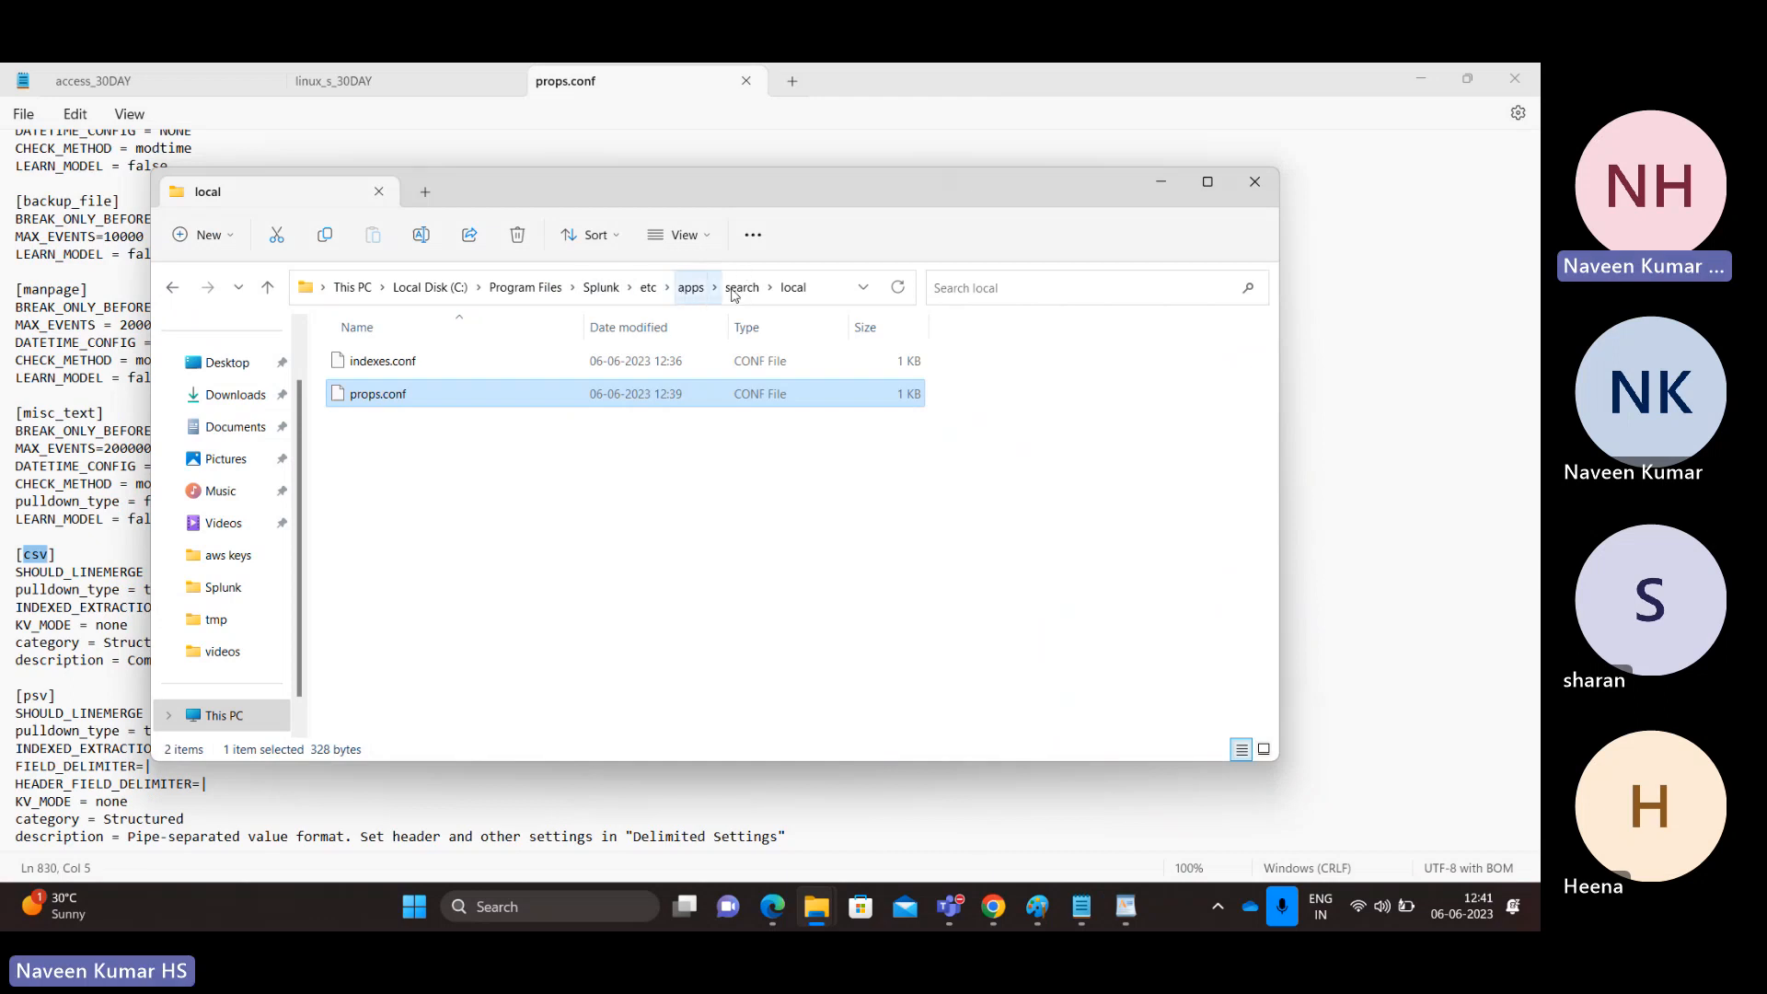
Step: Return to Splunk's upload-success page and start adding another data input
{"action": "key", "text": "alt+Tab"}
{"action": "key", "text": "alt+Tab"}
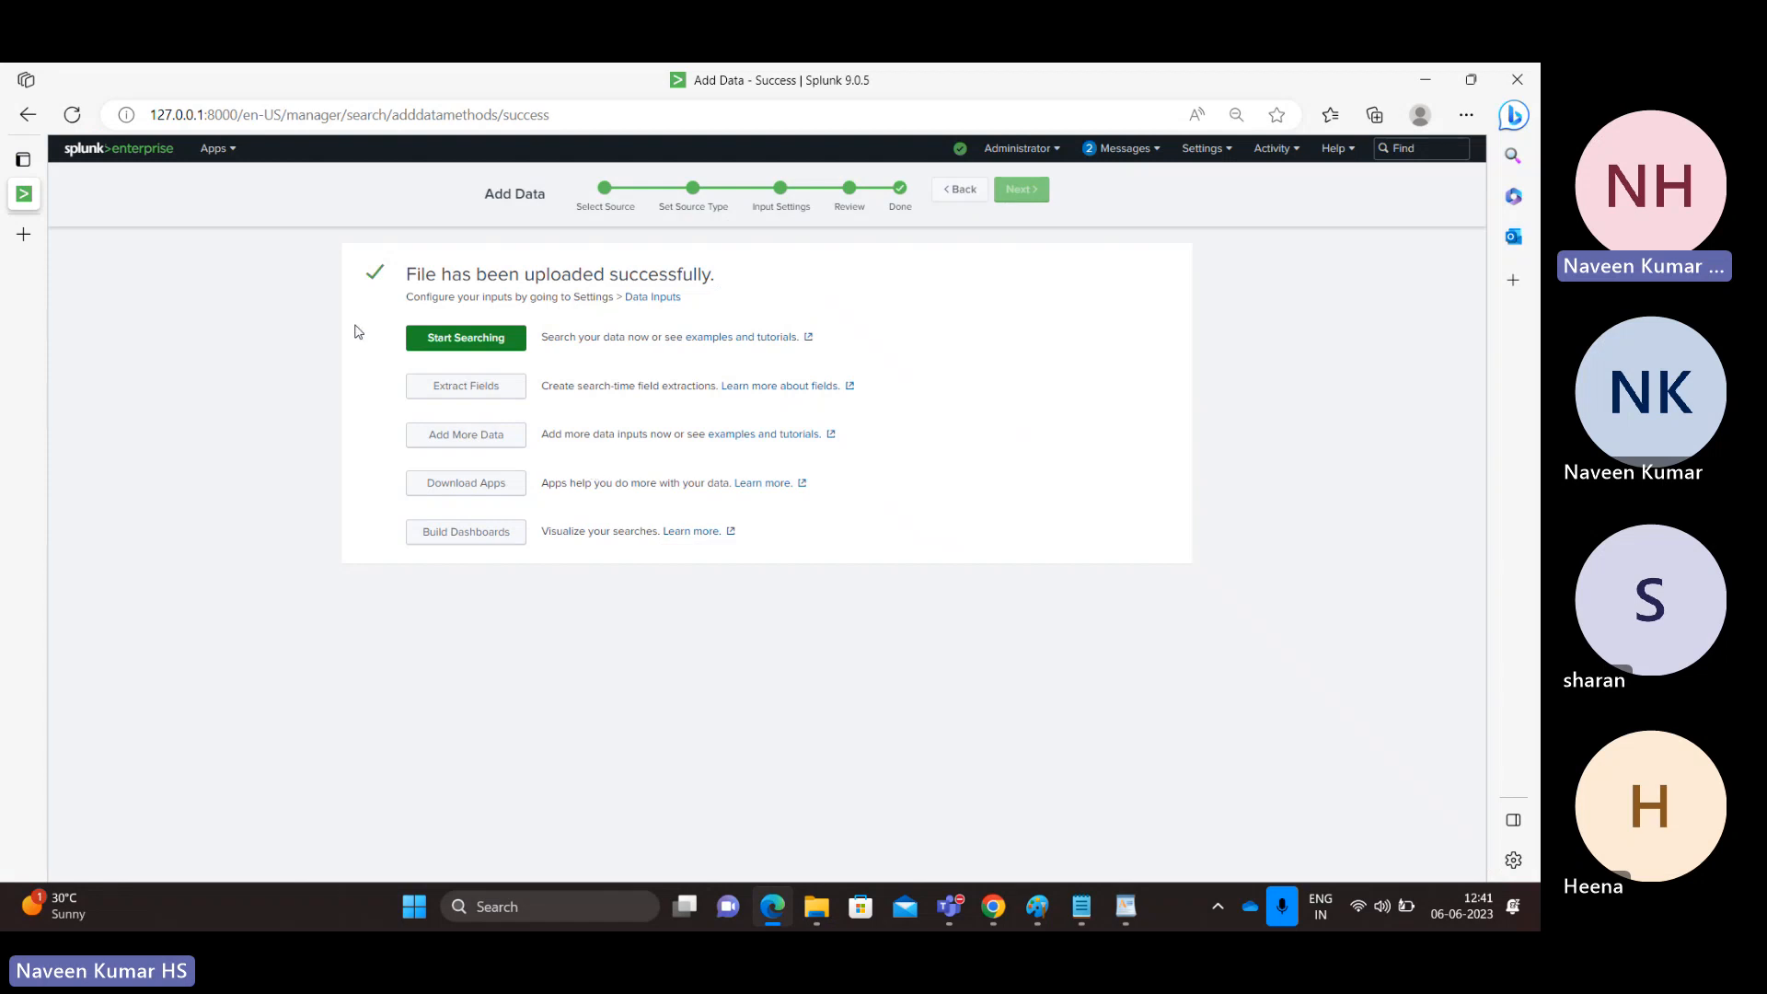
{"action": "key", "text": "alt+Tab"}
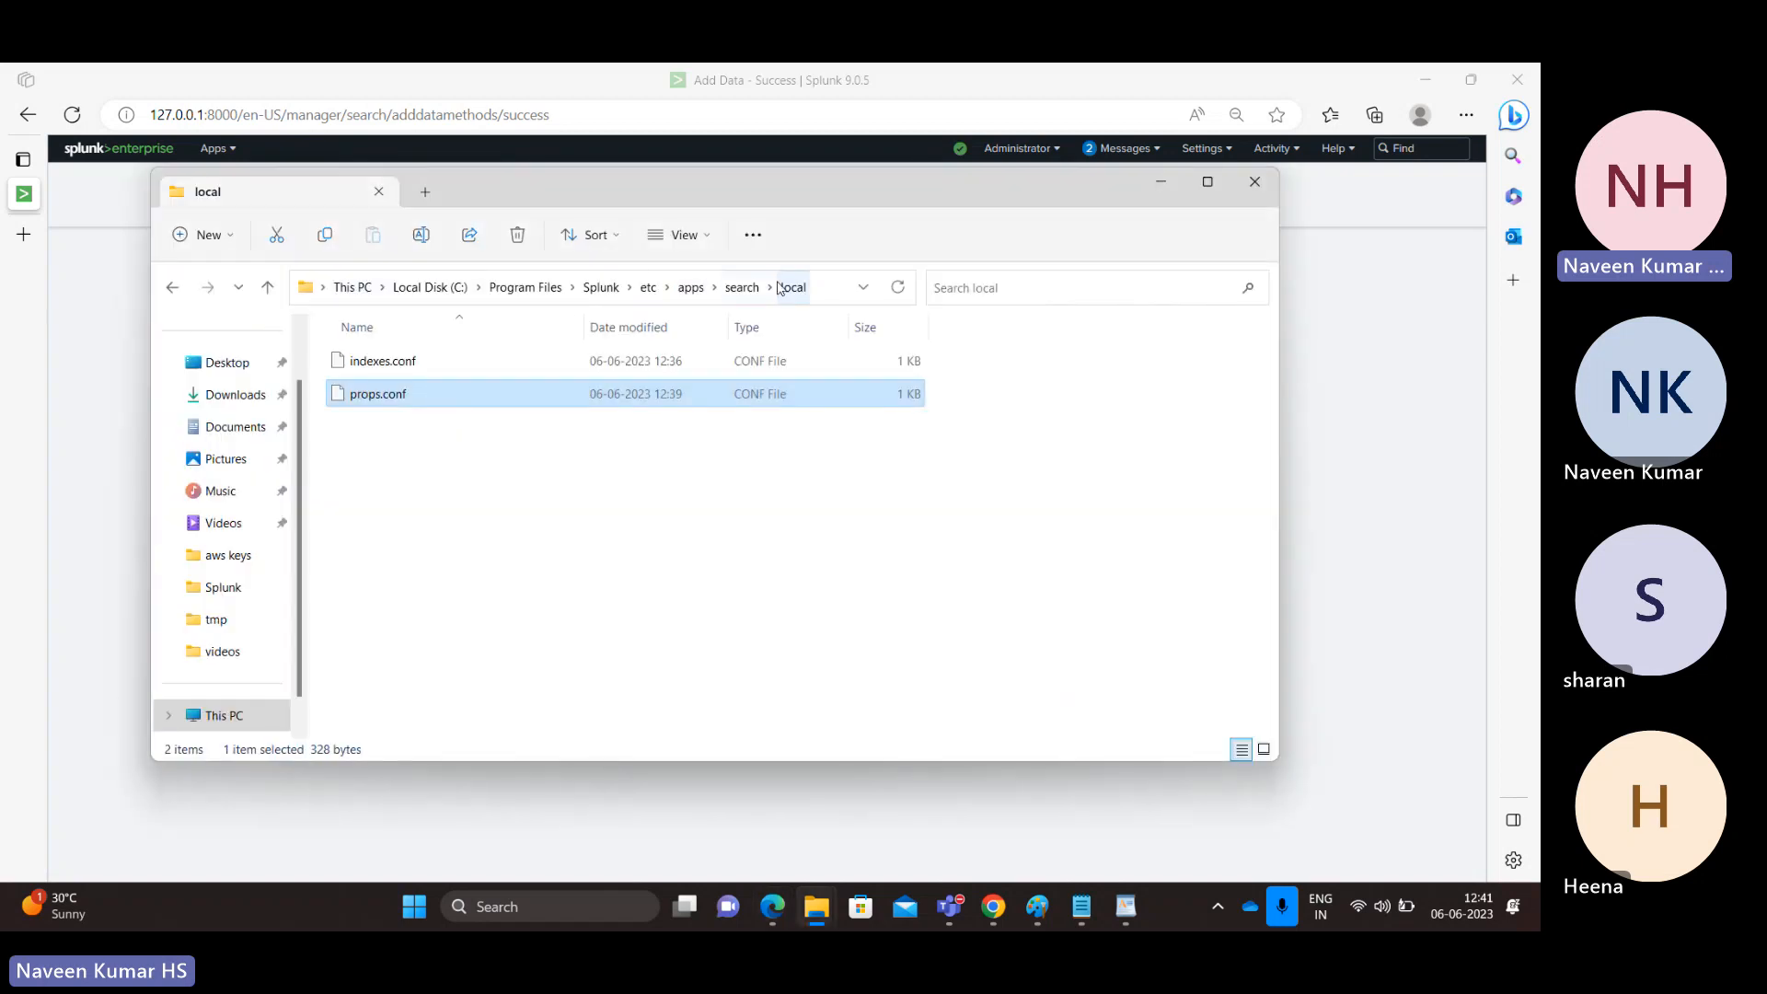
{"action": "key", "text": "alt+Tab"}
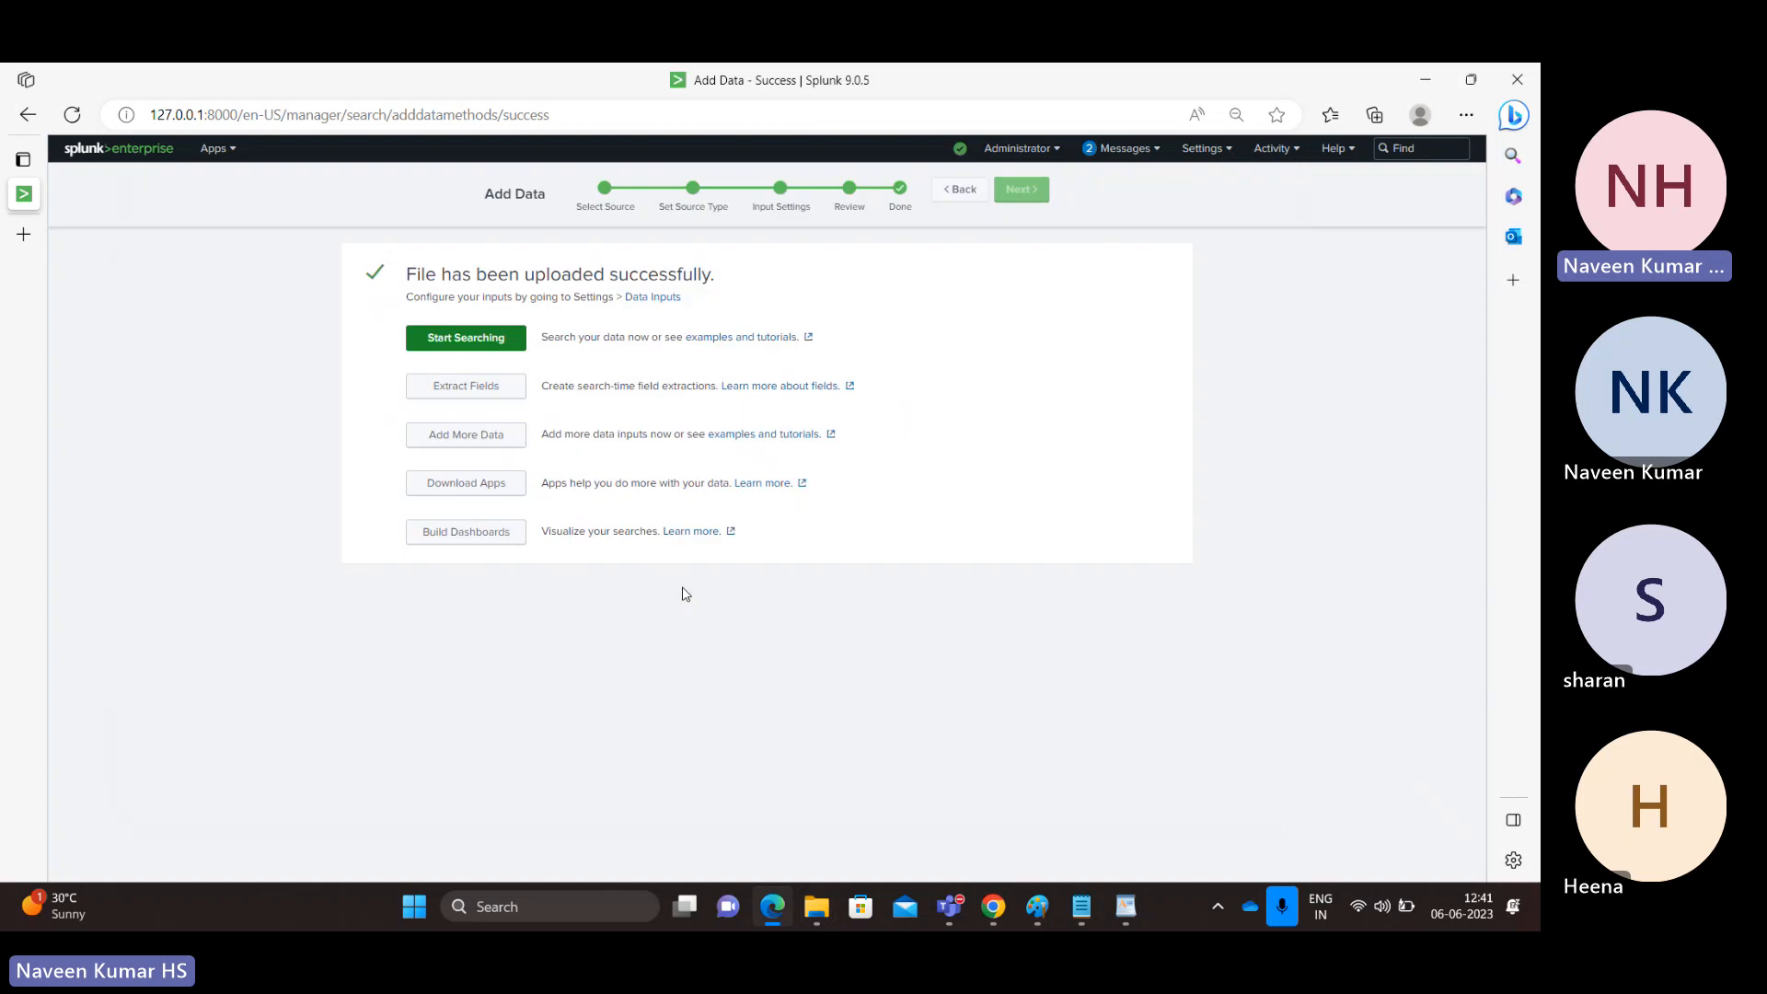
{"action": "left_click", "coordinate": [489, 445]}
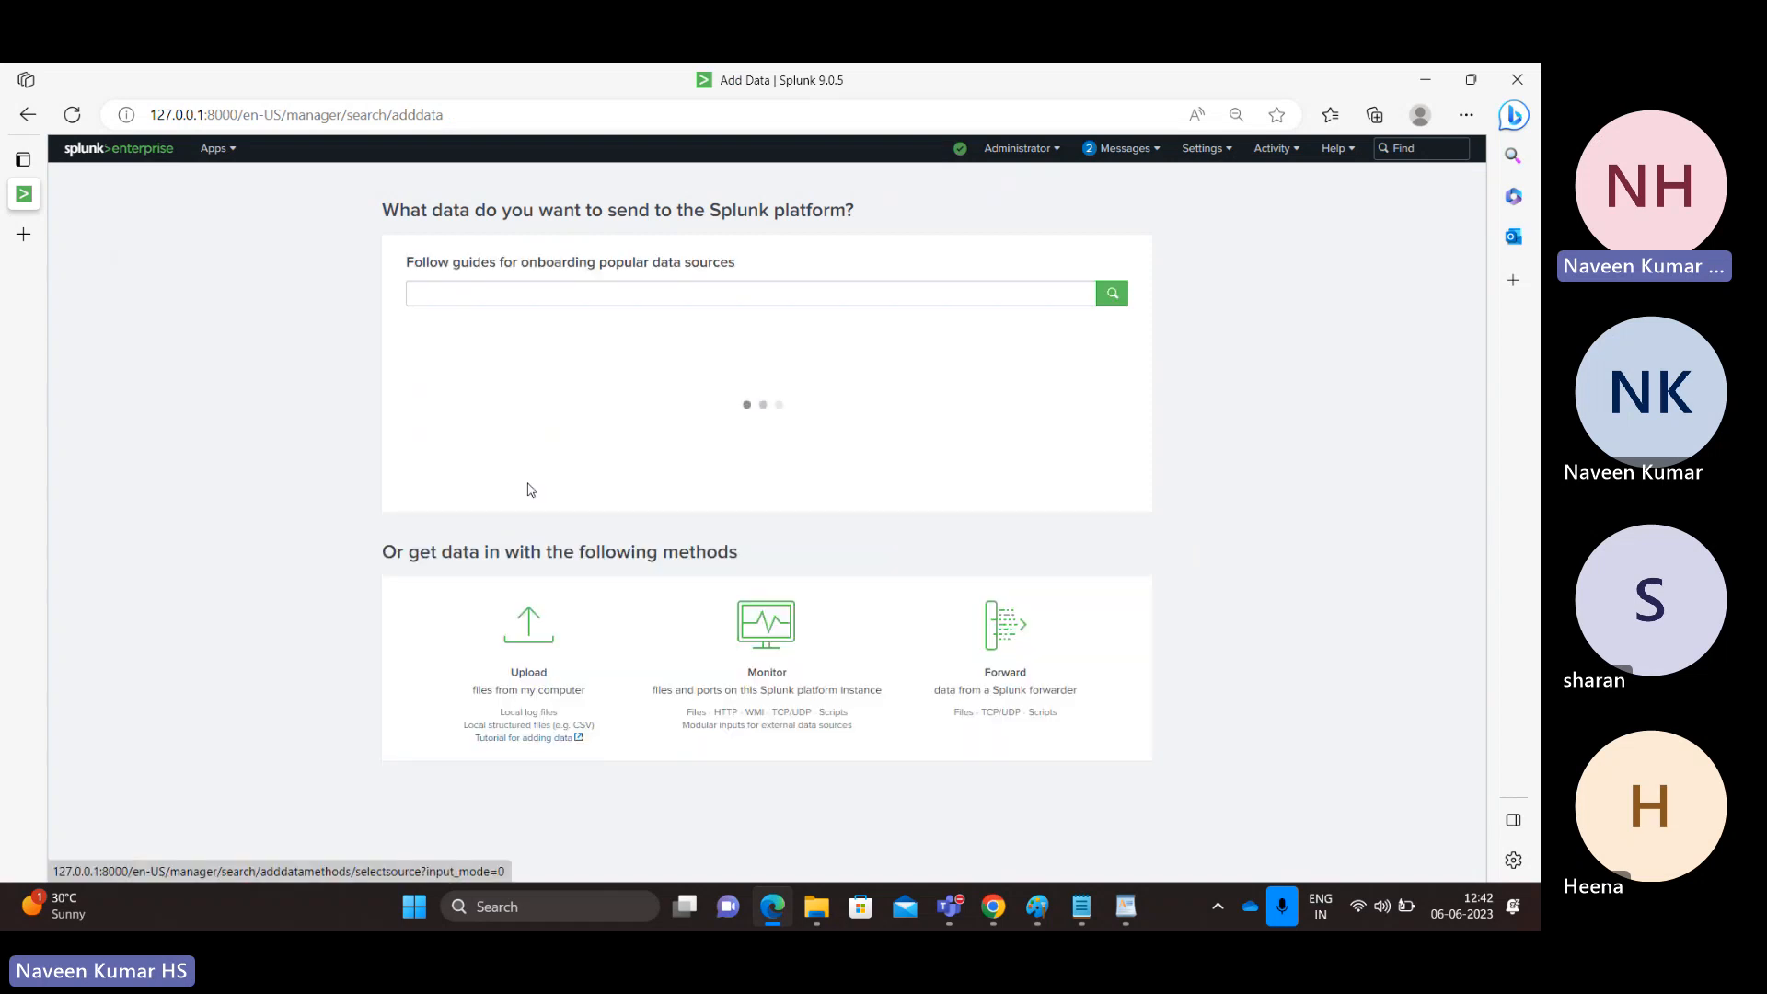
Step: Upload linux_s_30DAY.log from this computer and advance to the Set Source Type preview
{"action": "left_click", "coordinate": [528, 722]}
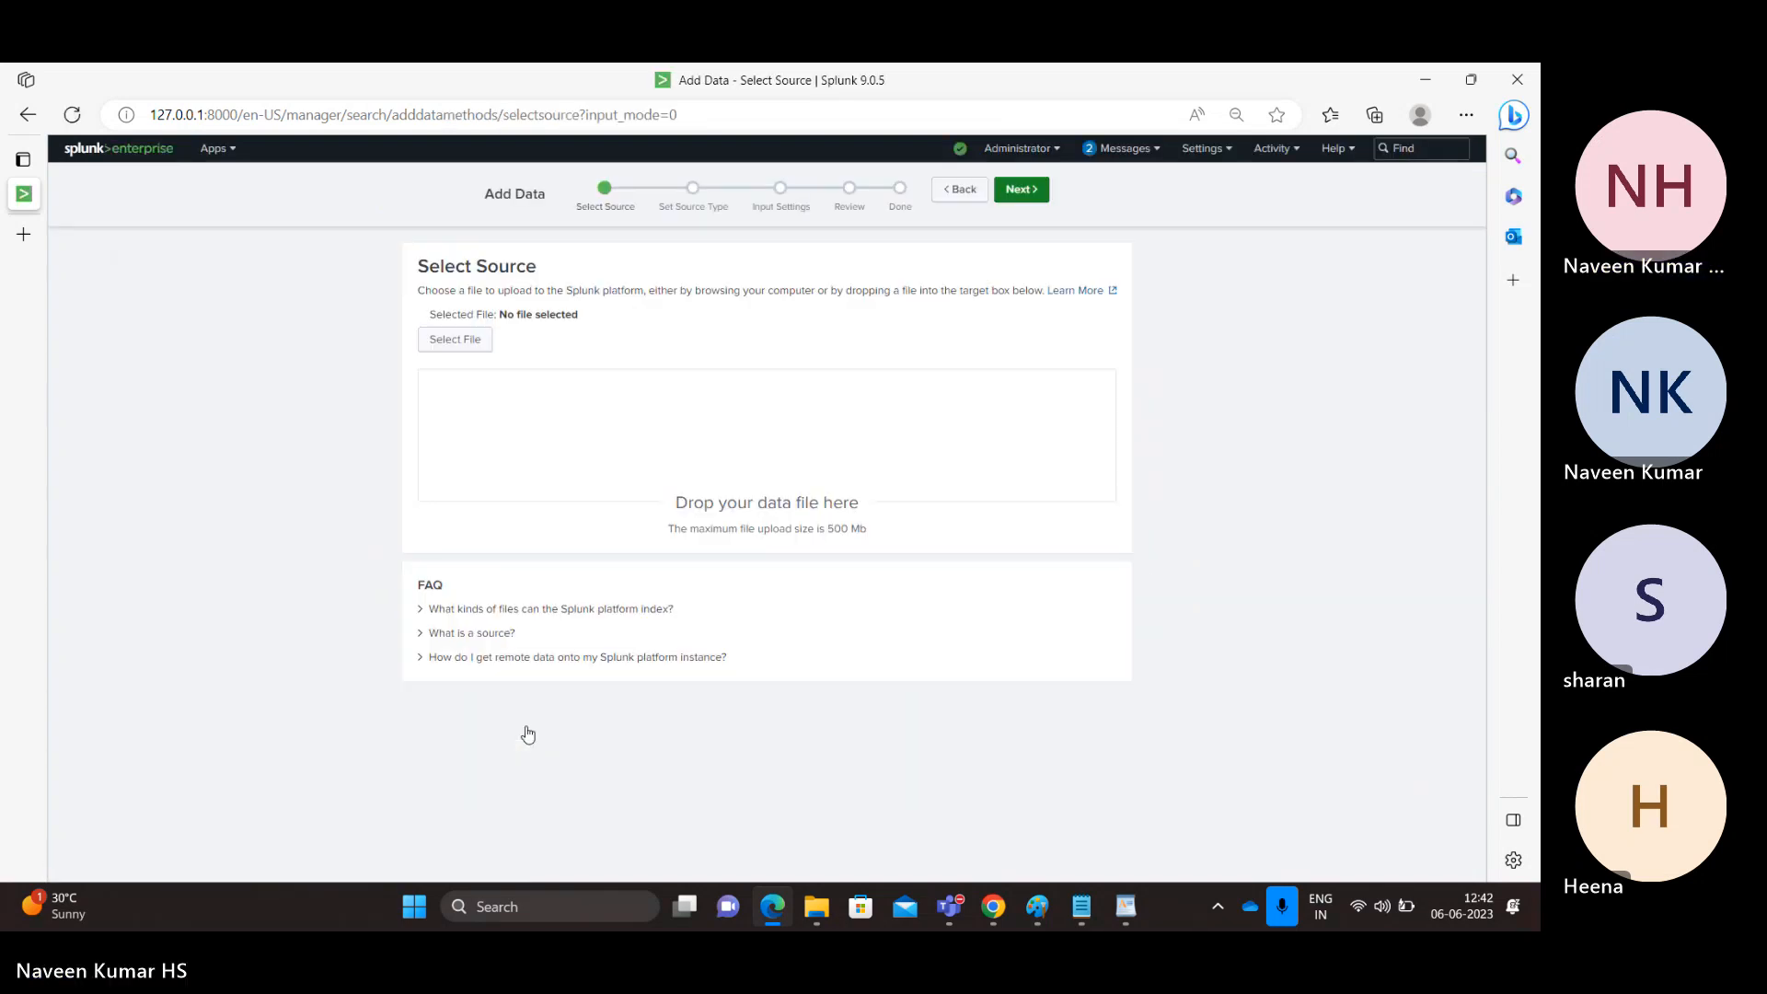
{"action": "left_click", "coordinate": [458, 340]}
{"action": "double_click", "coordinate": [244, 291]}
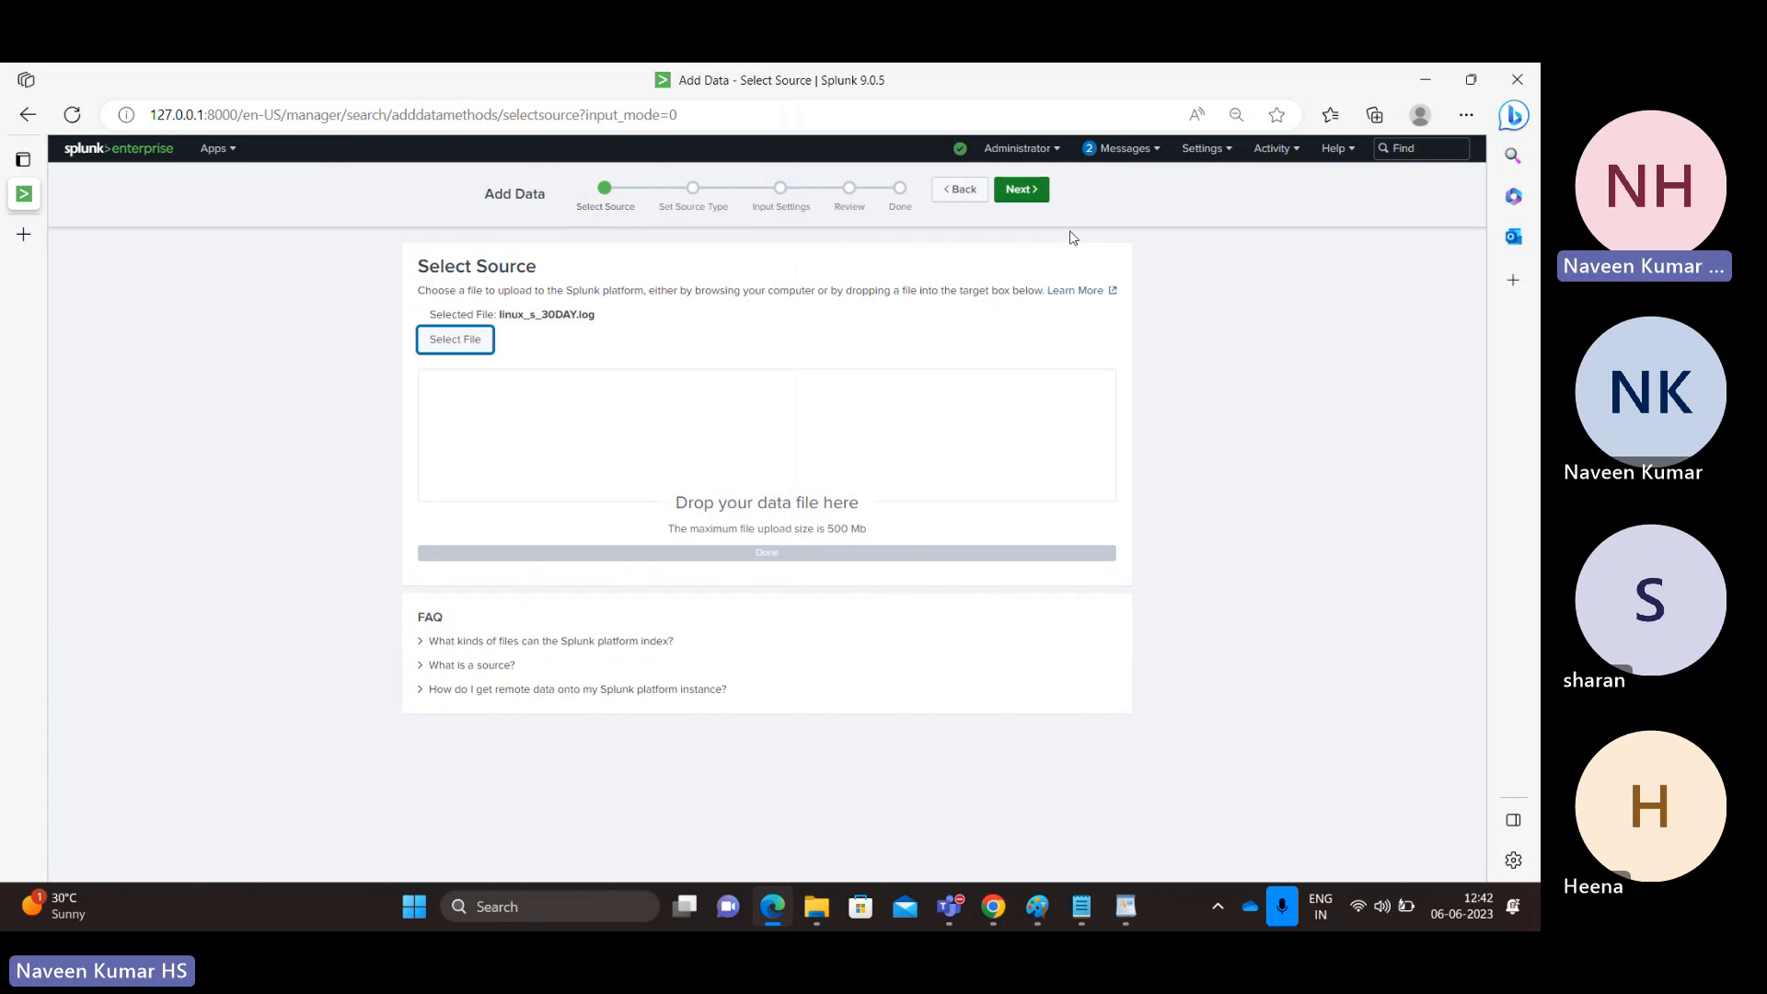
{"action": "left_click", "coordinate": [1020, 190]}
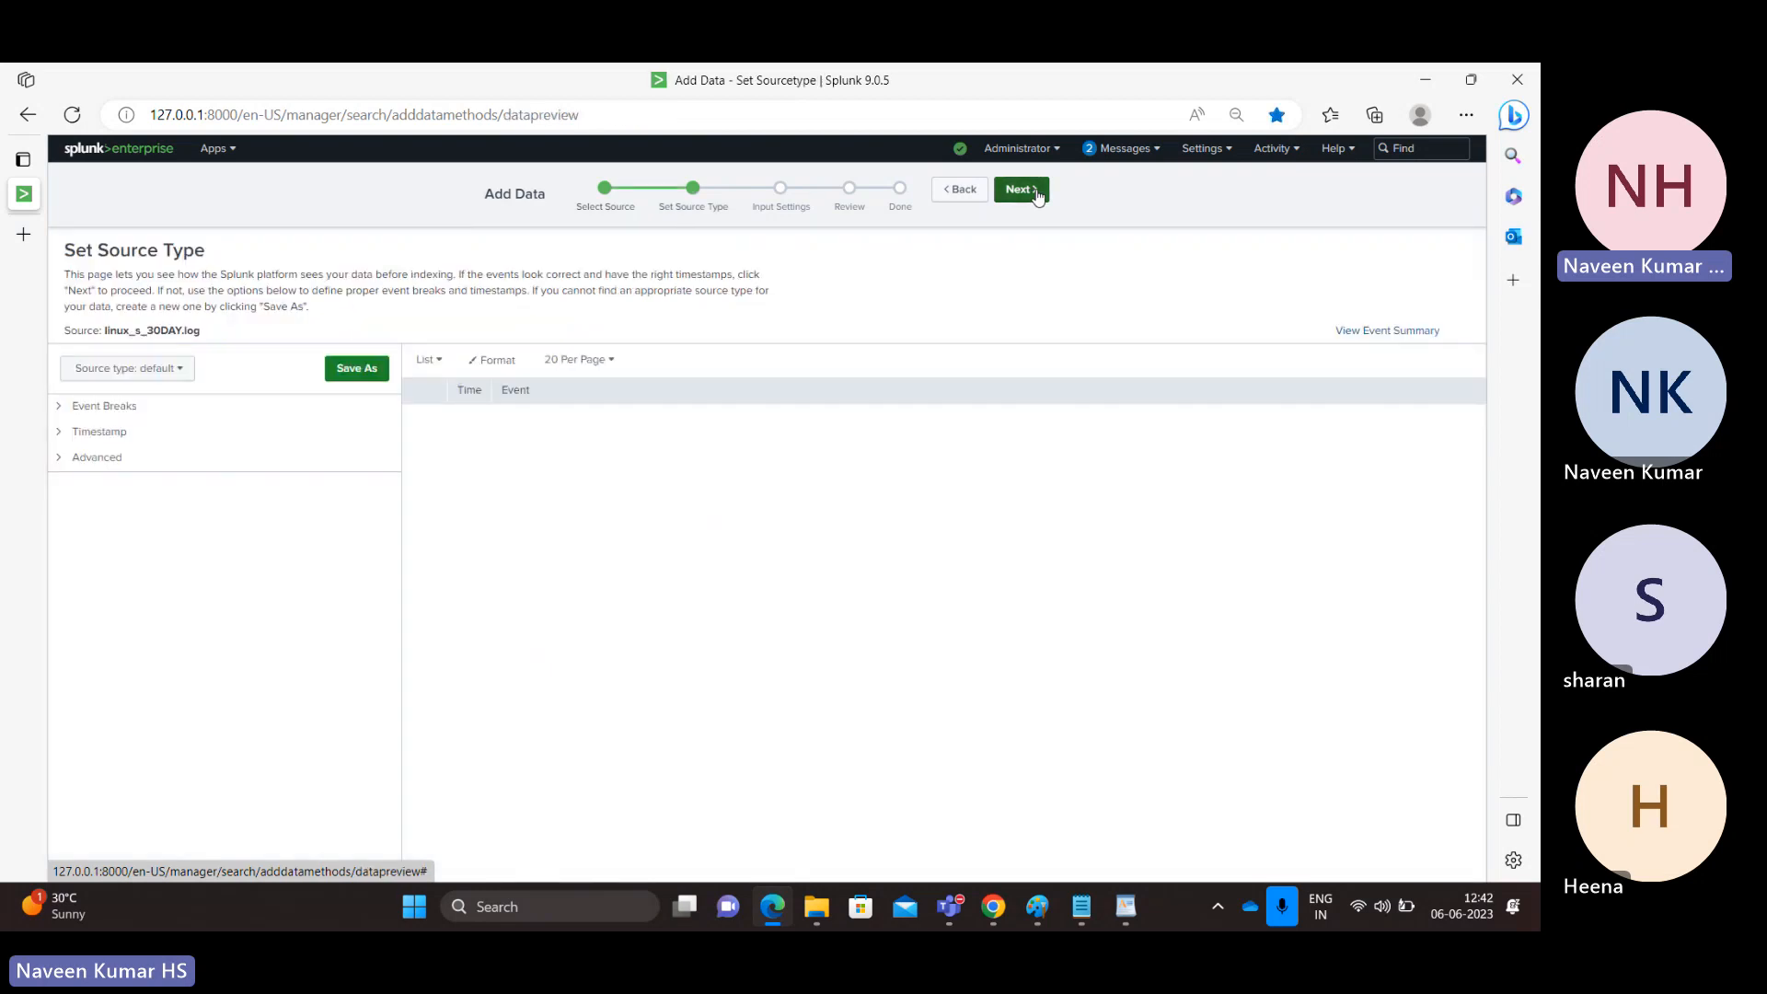
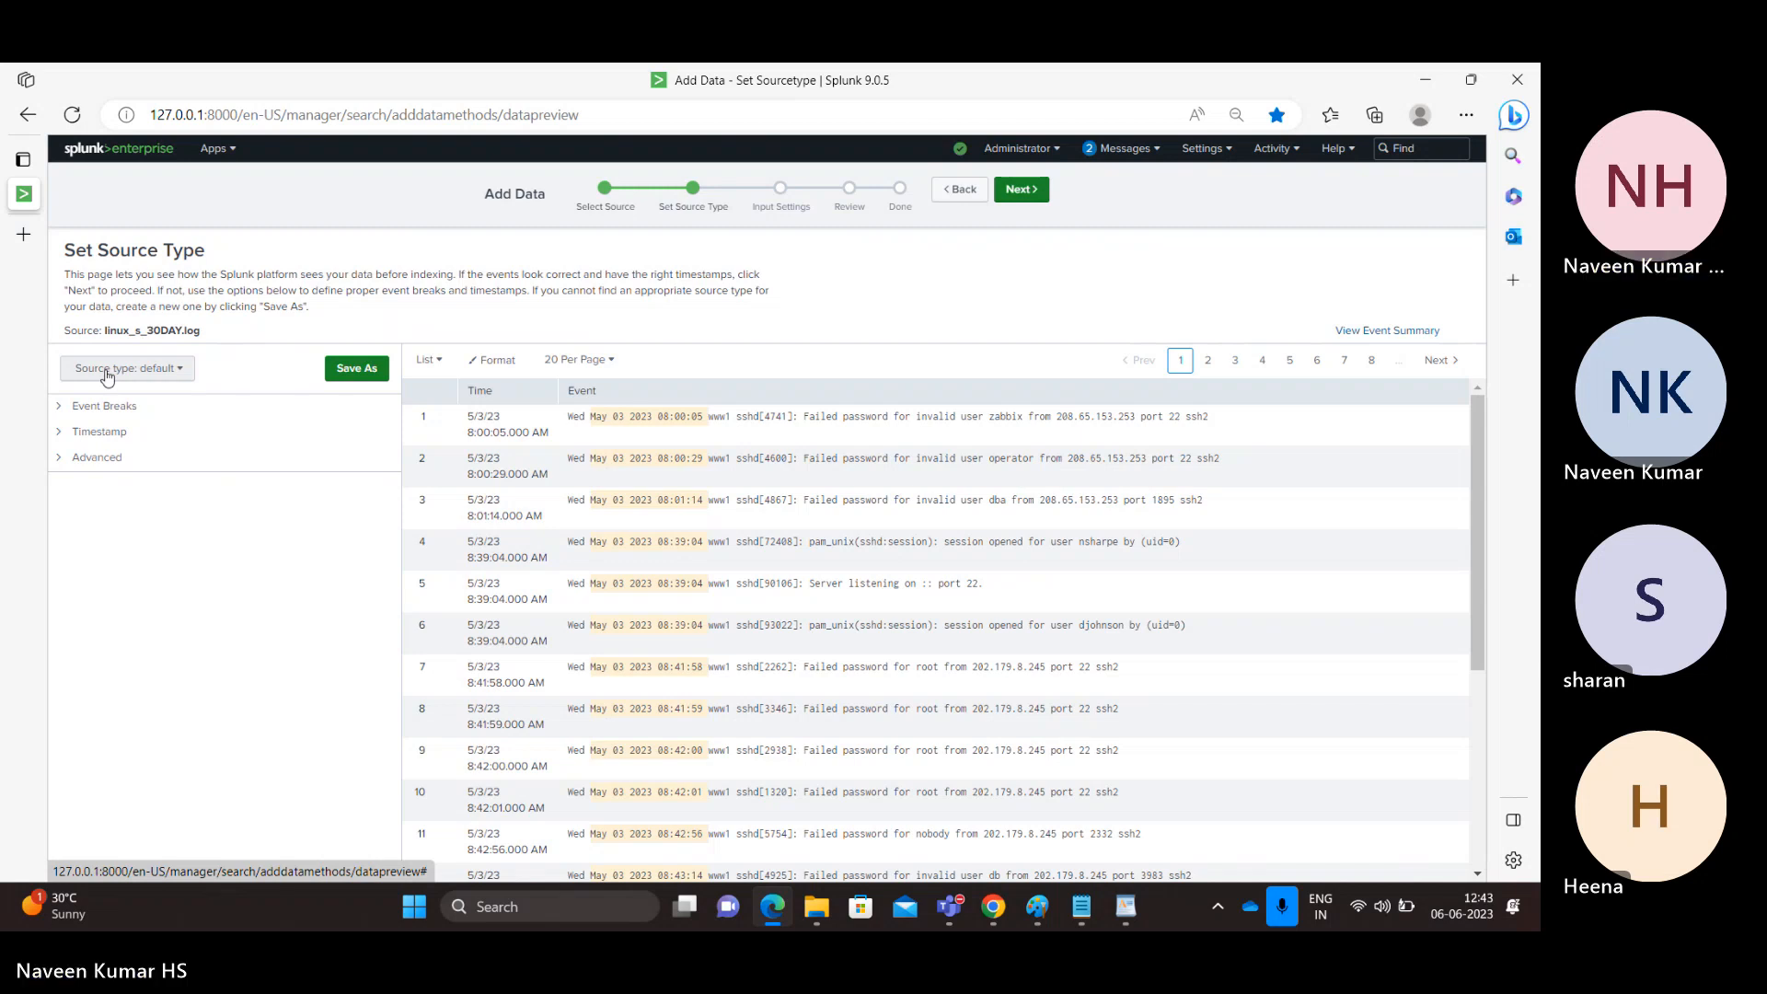
Step: In Notepad, inspect the 'Failed', 'password' and 'invalid' words on line 2 of linux_s_30DAY.log
{"action": "key", "text": "alt+Tab"}
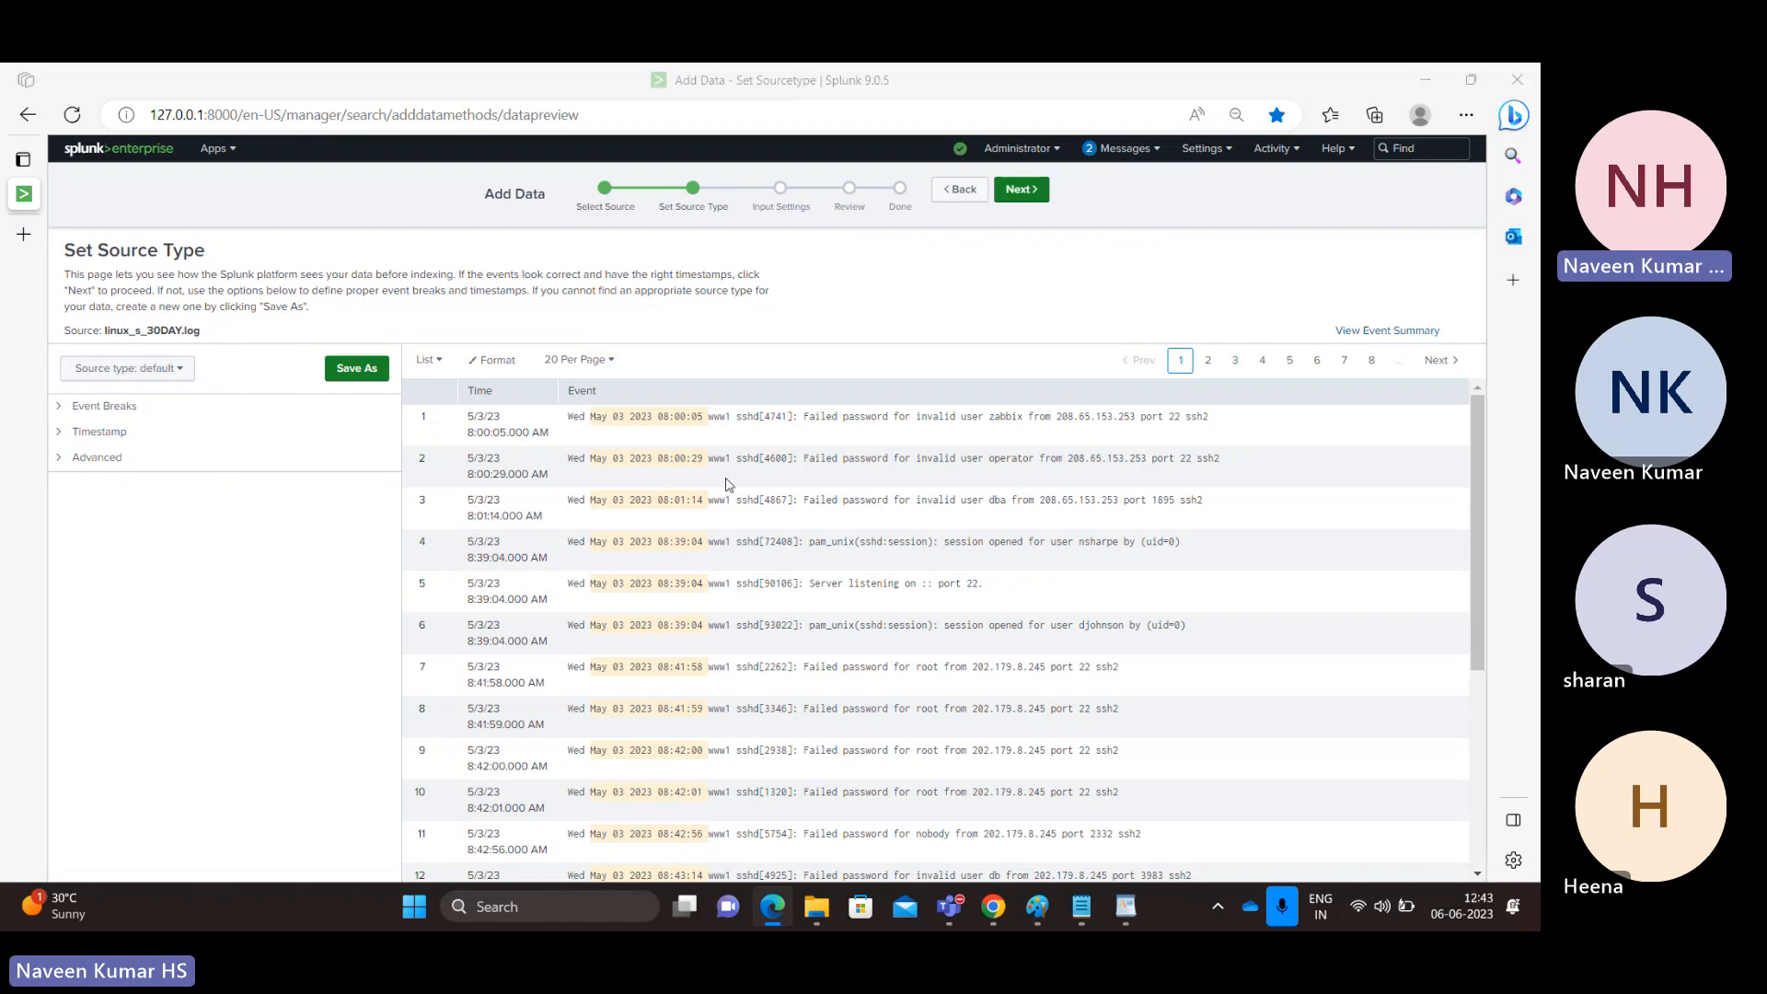
{"action": "key", "text": "alt+Tab"}
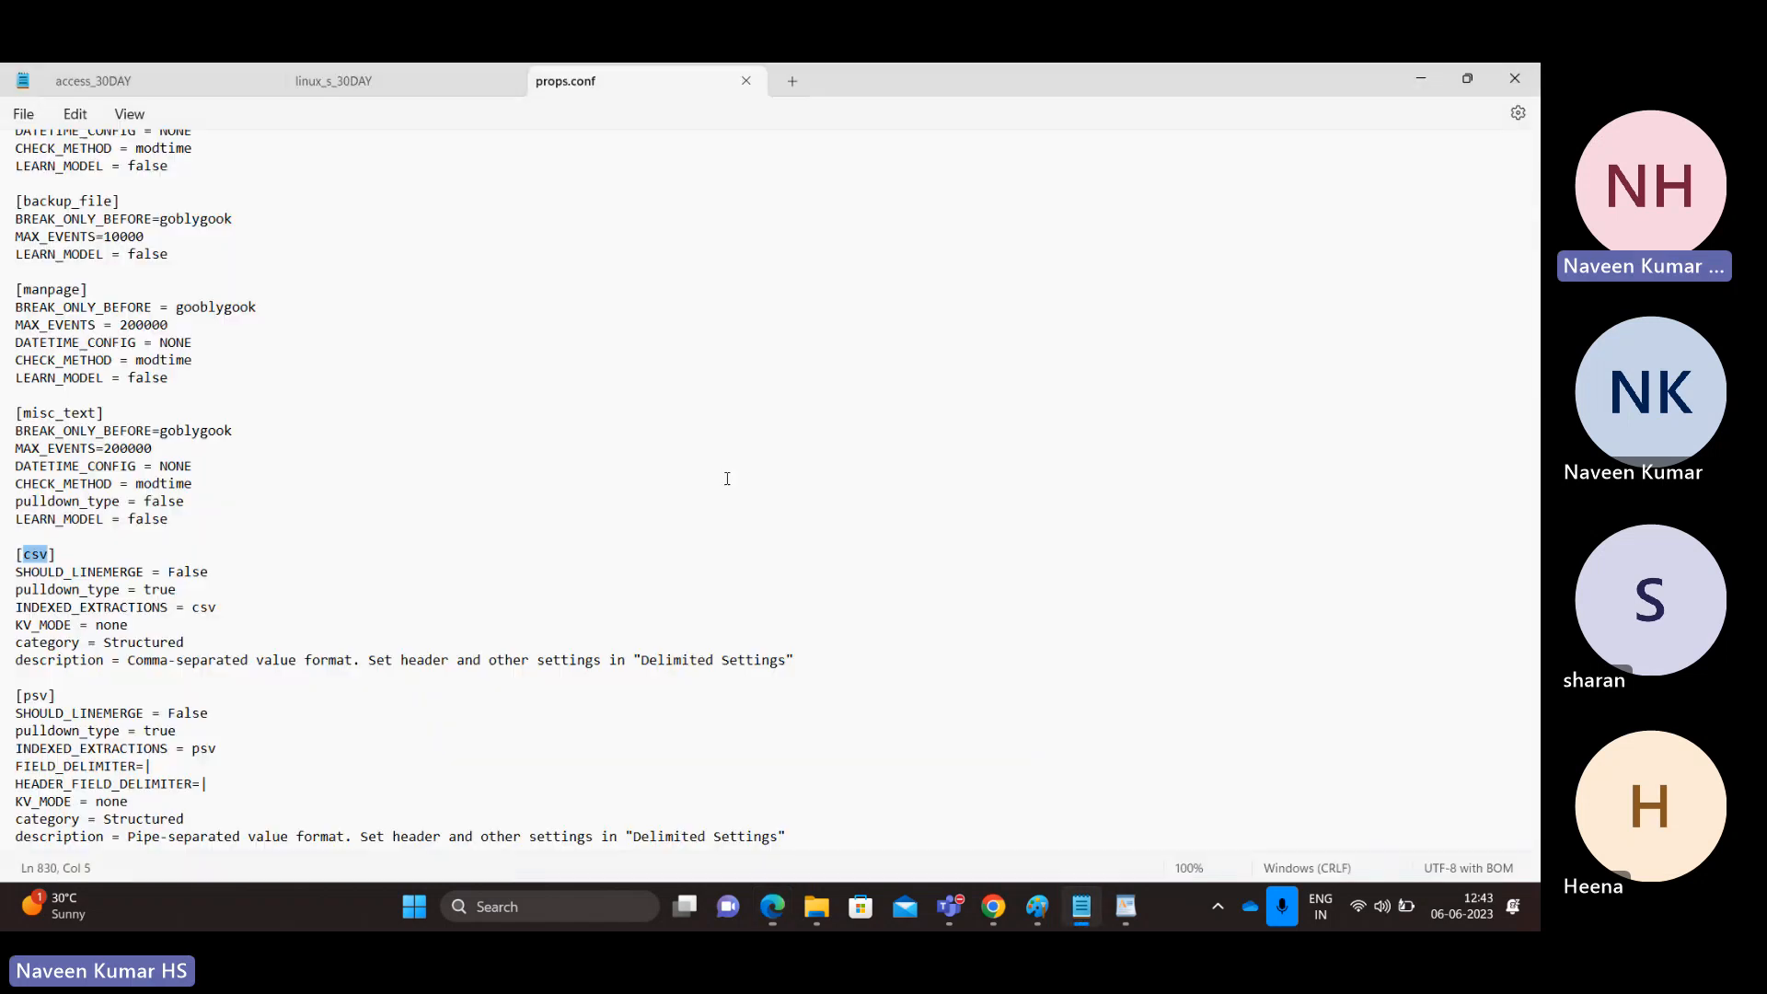
{"action": "left_click", "coordinate": [393, 88]}
{"action": "double_click", "coordinate": [376, 172]}
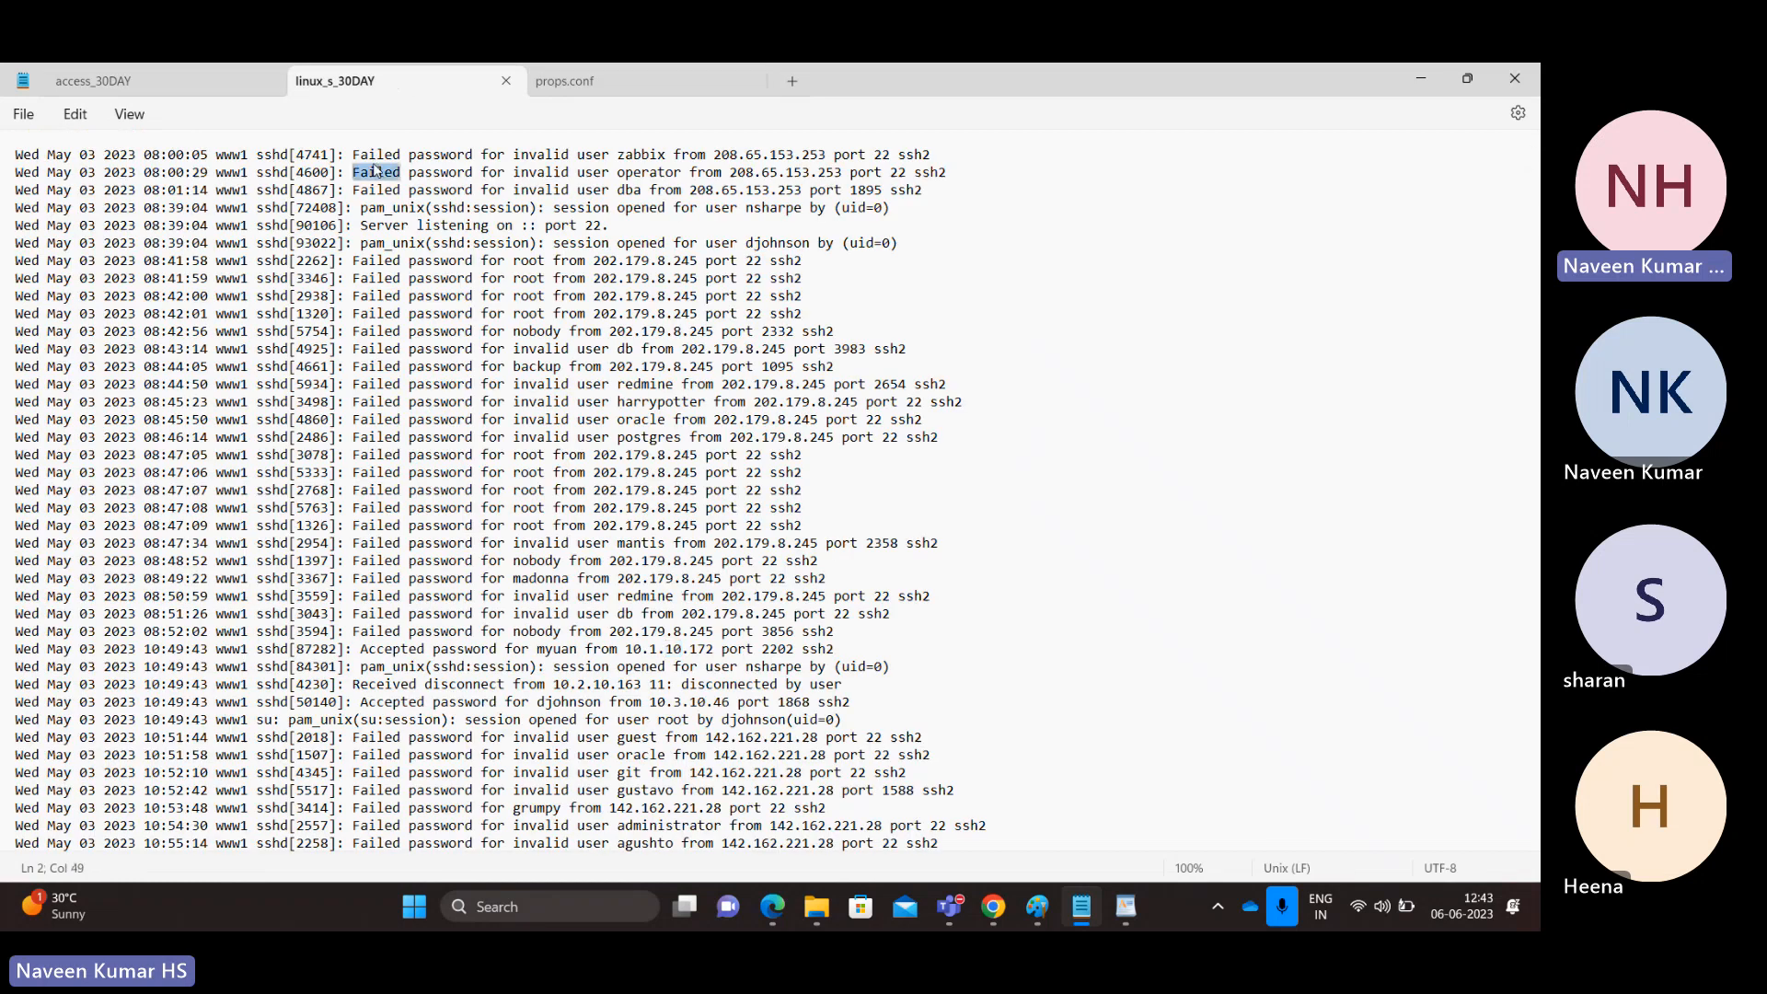
{"action": "double_click", "coordinate": [440, 174]}
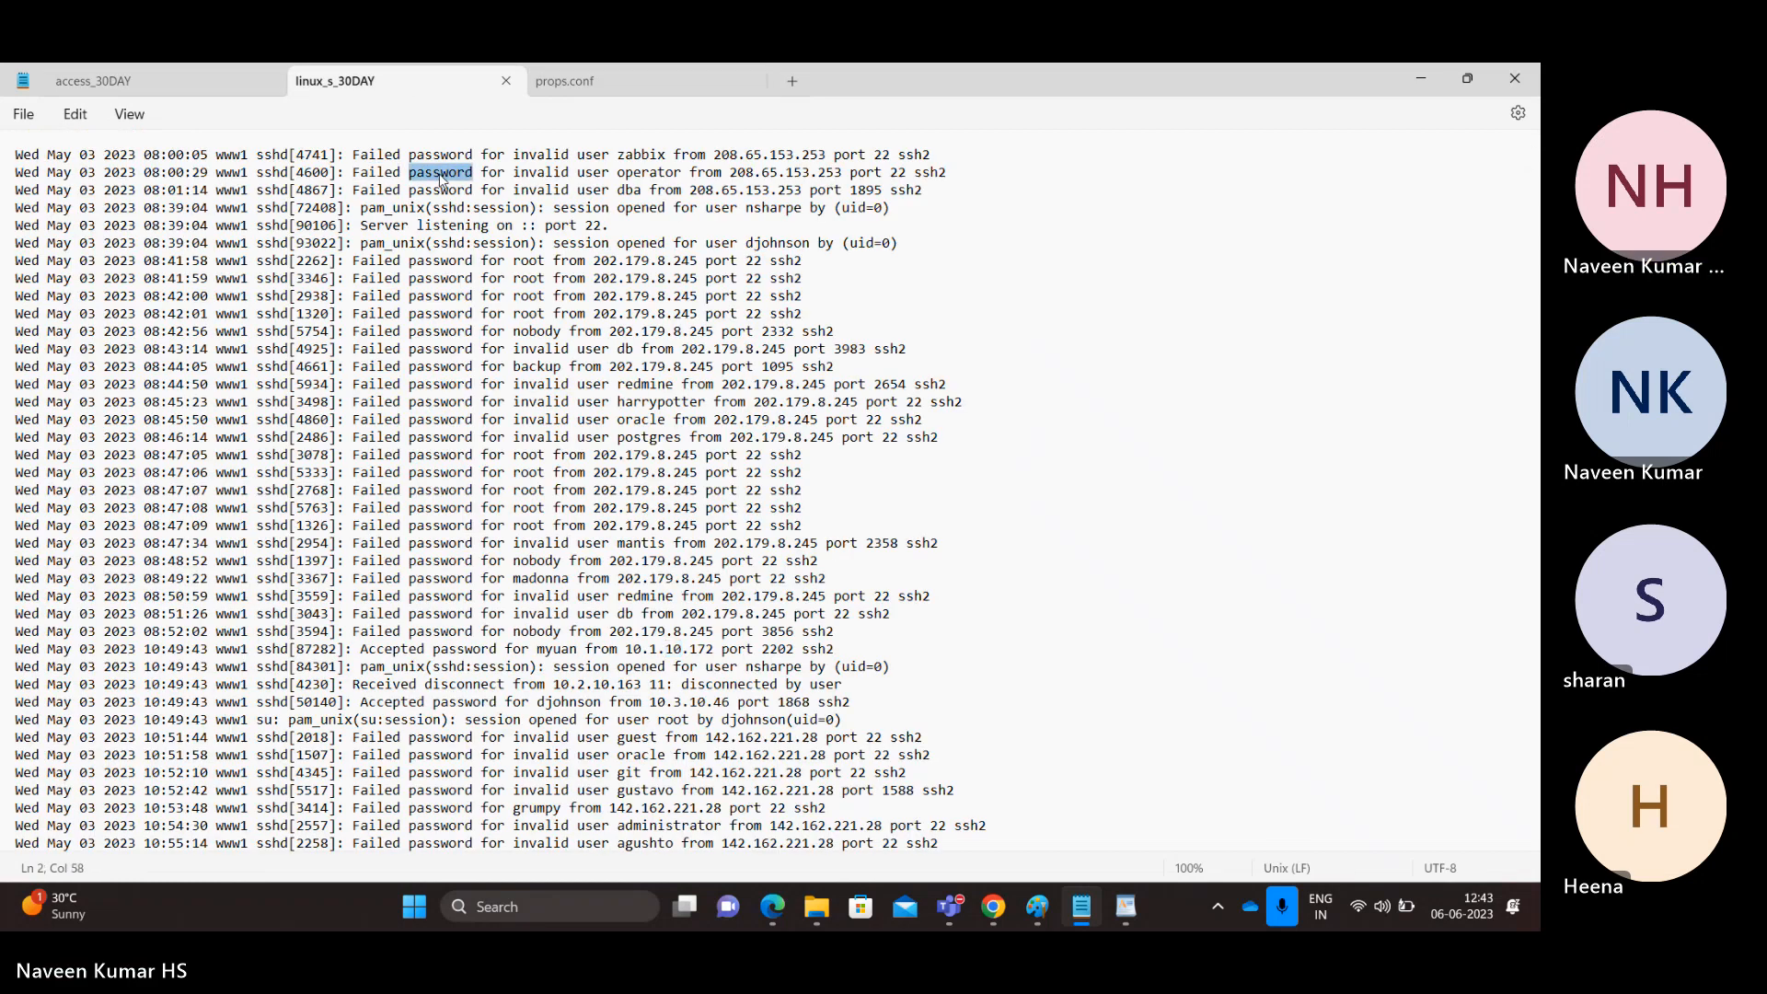
{"action": "double_click", "coordinate": [545, 174]}
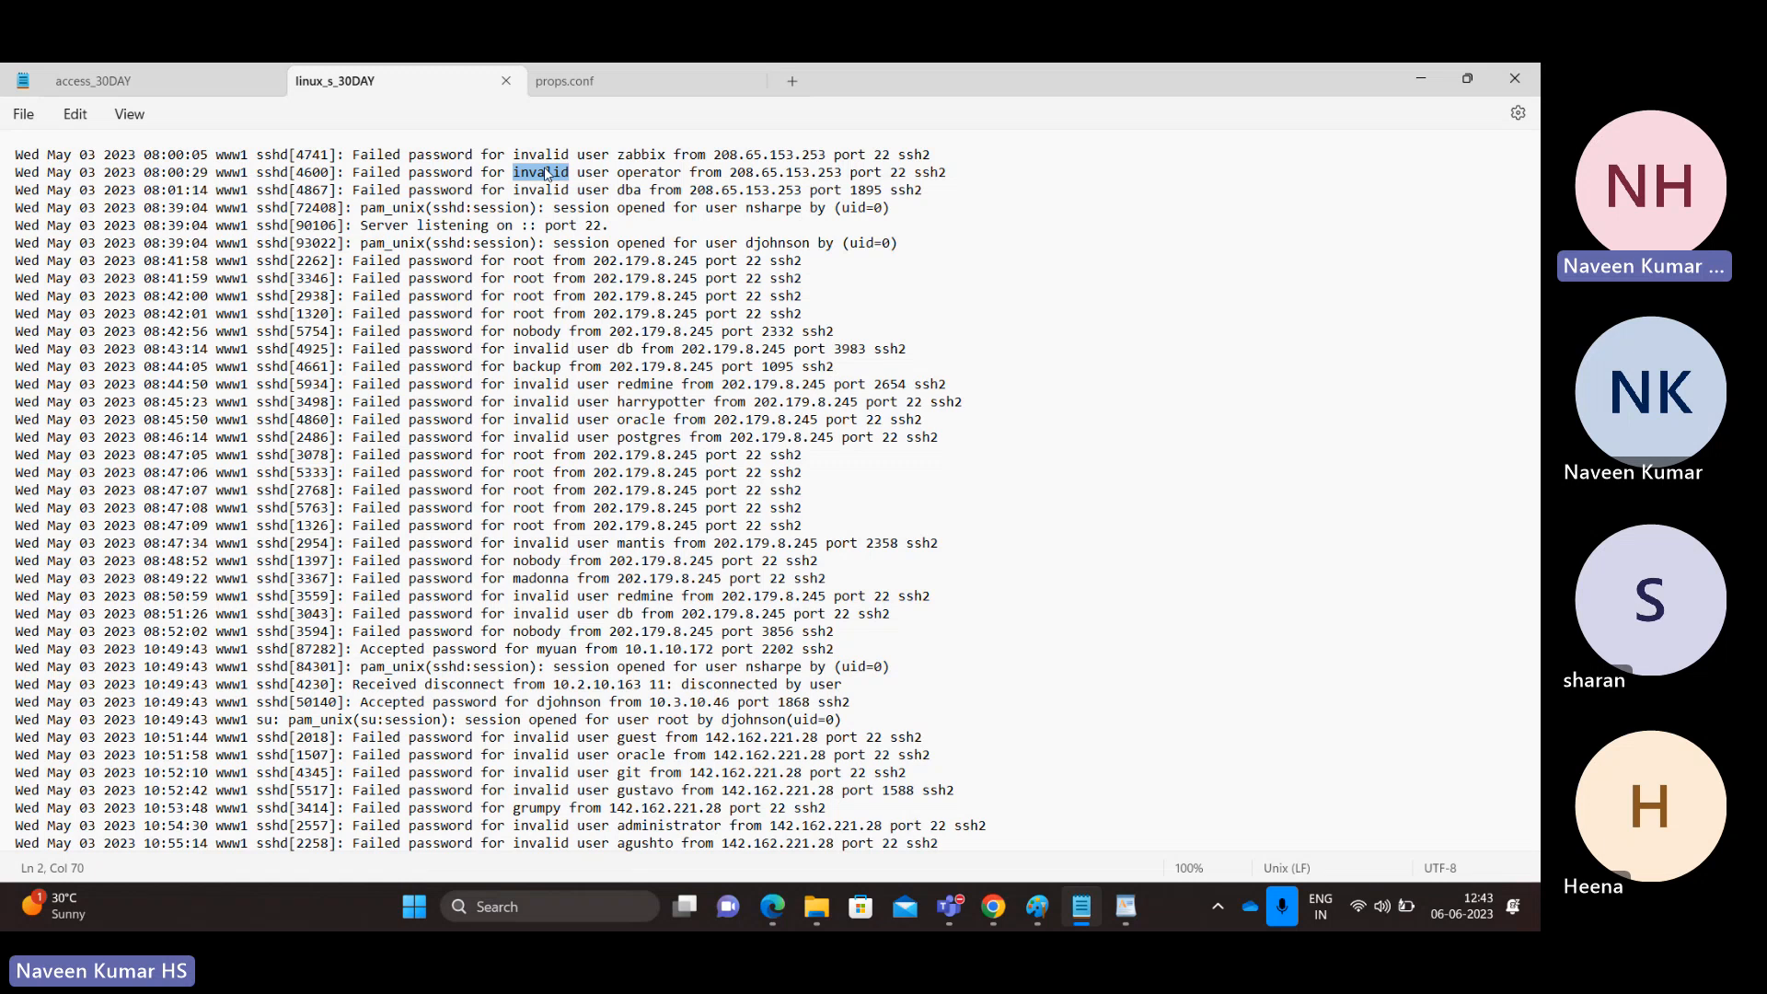
{"action": "key", "text": "alt+Tab"}
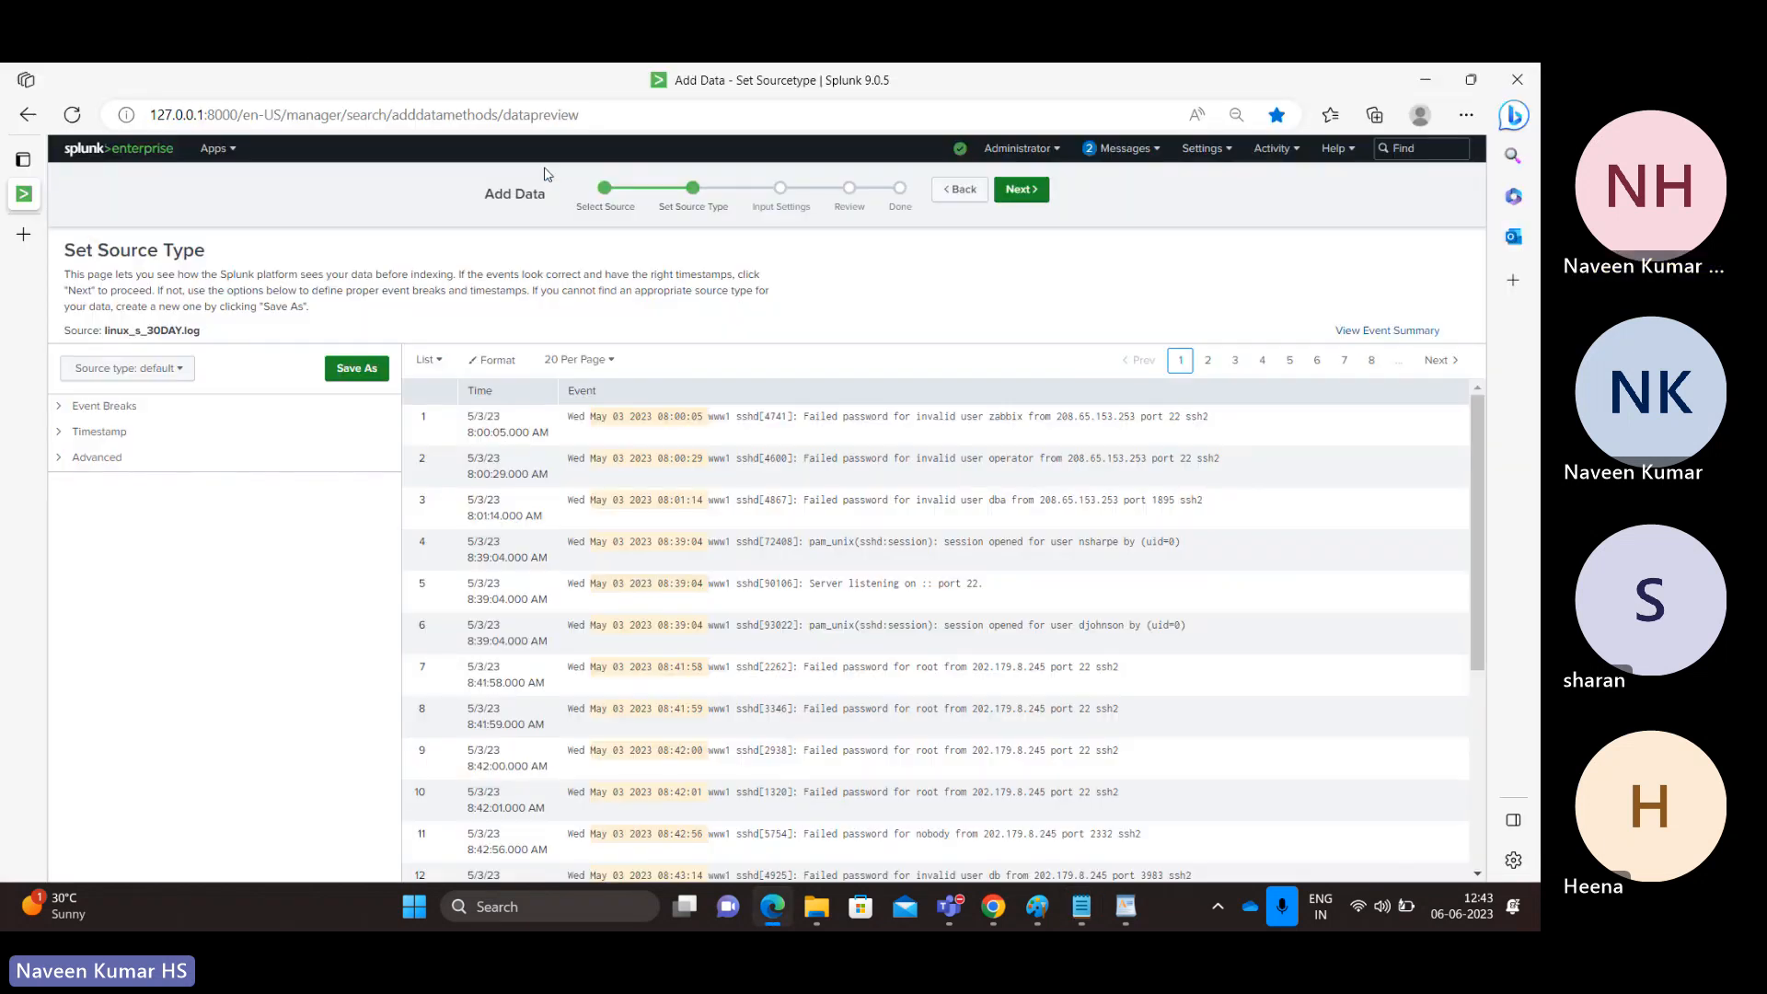
Step: Filter the source type list for 'linux' and set the source type to linux_secure instead of linux_audit
{"action": "left_click", "coordinate": [170, 370]}
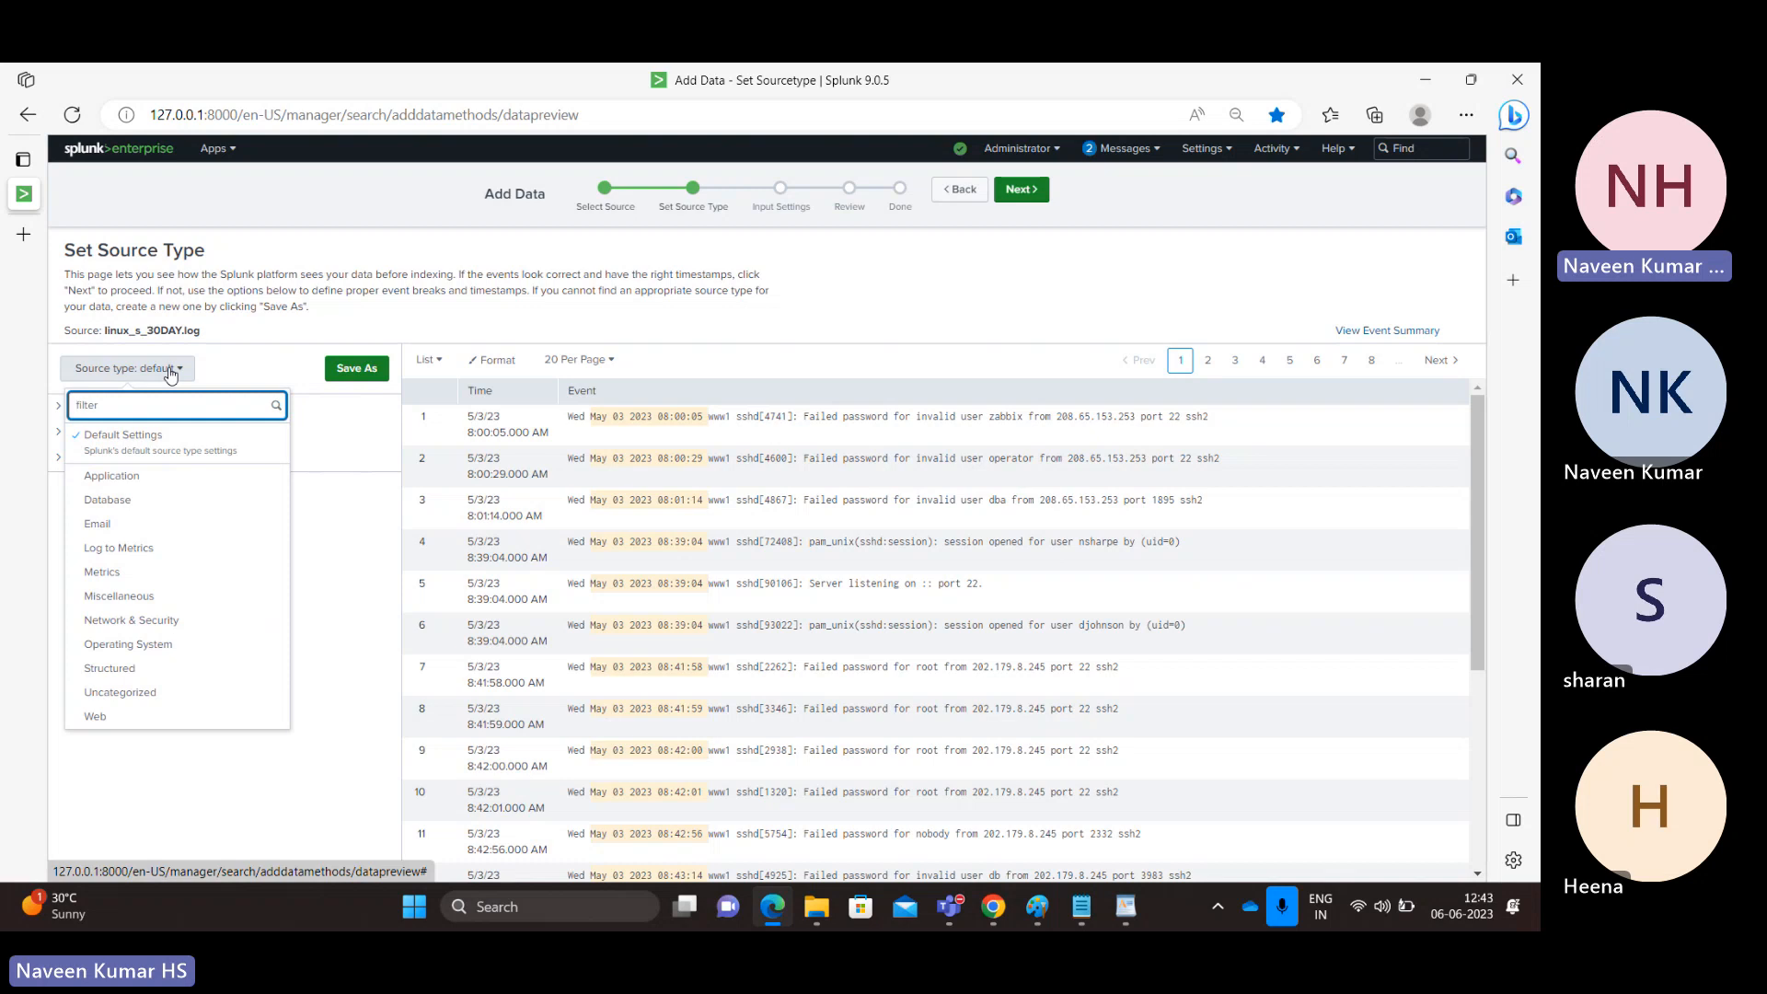
{"action": "type", "text": "csv"}
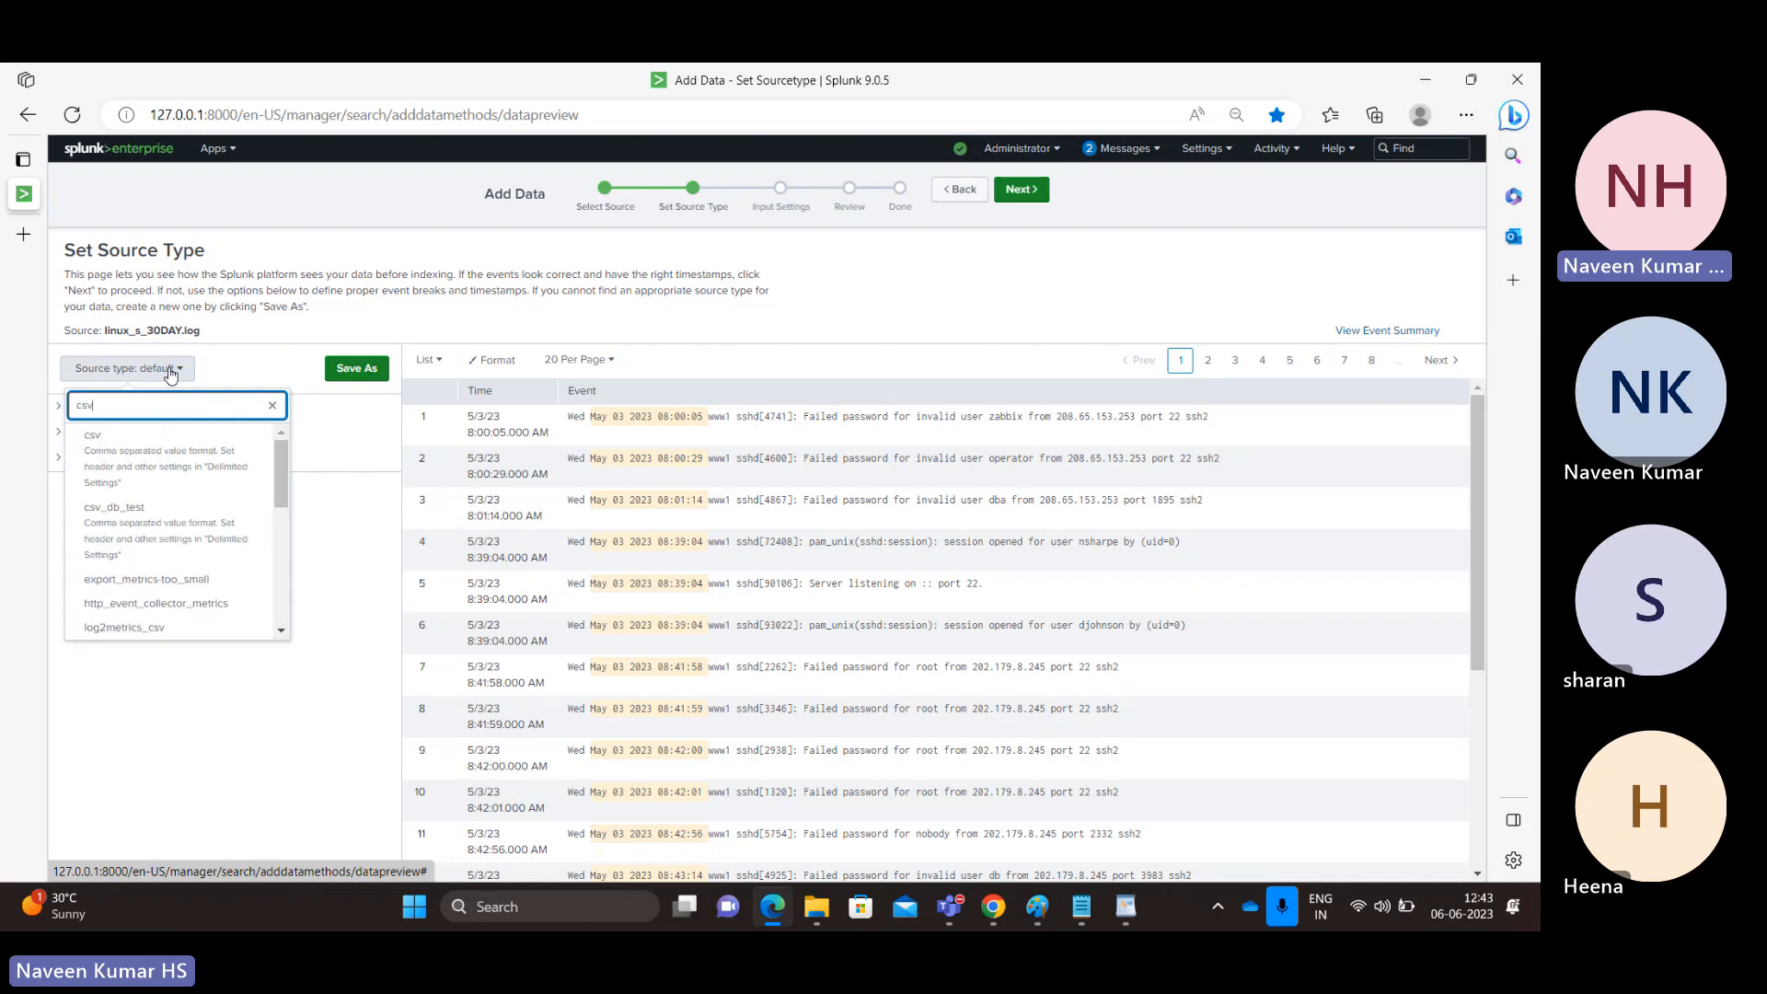
{"action": "type", "text": "_db"}
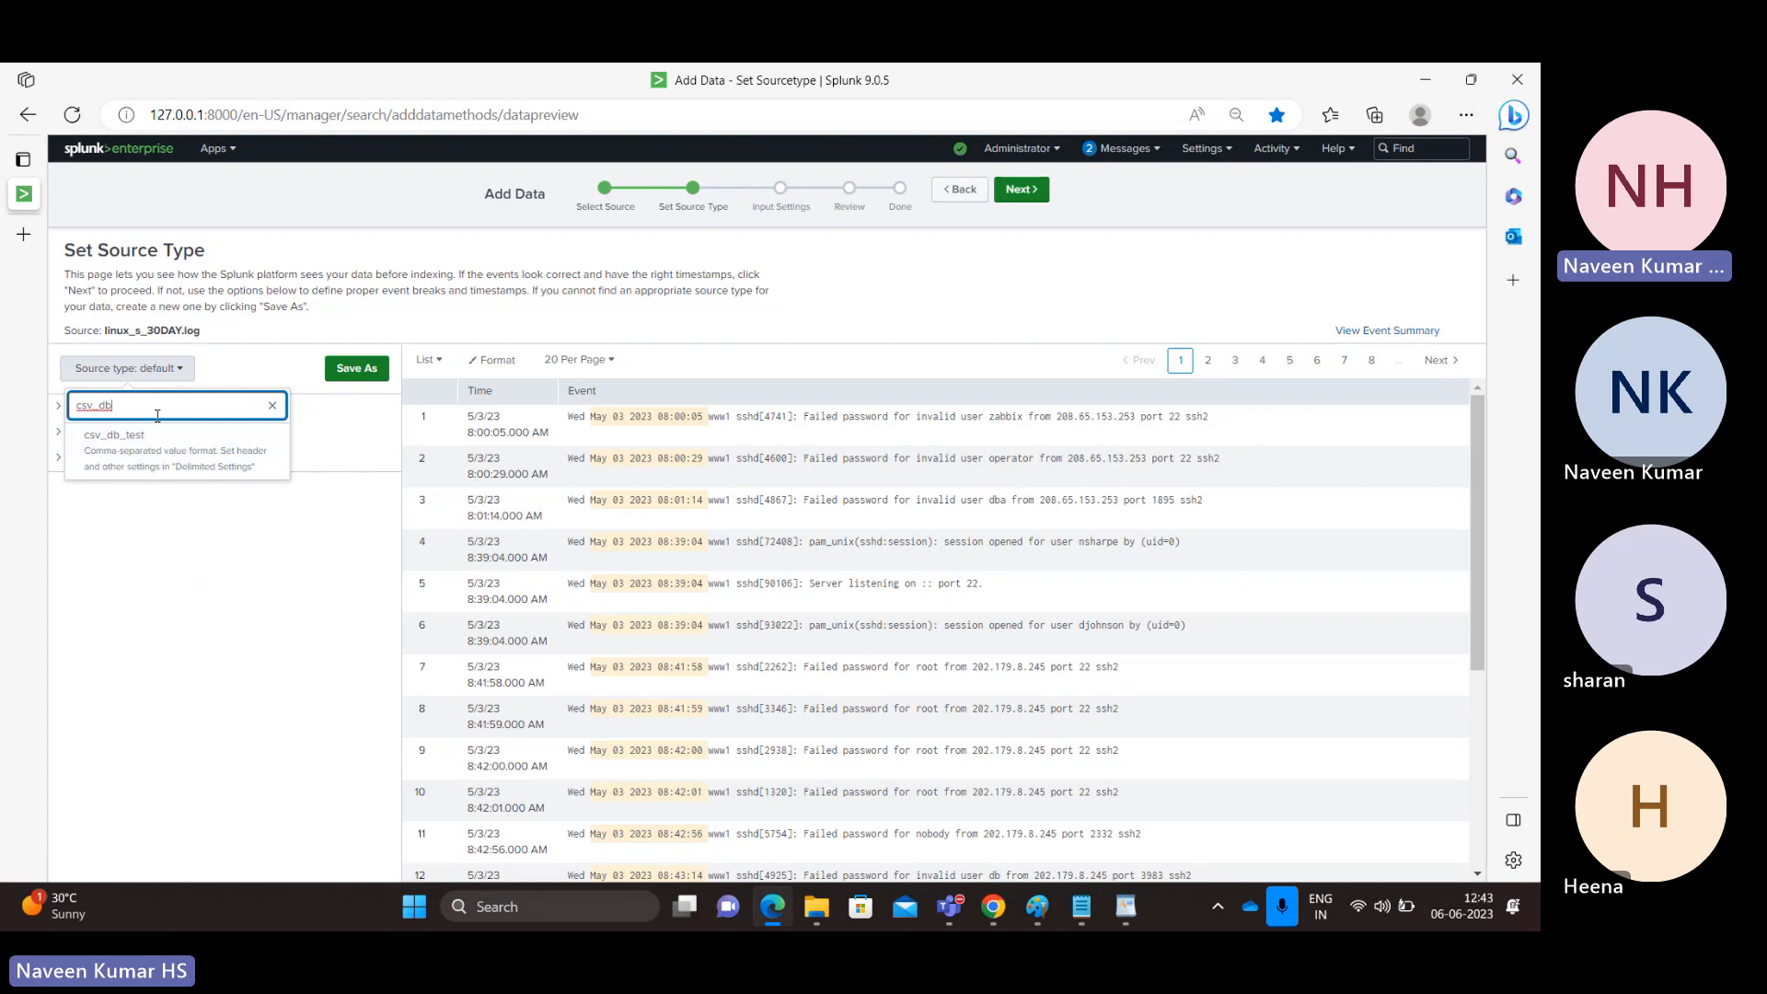
{"action": "left_click", "coordinate": [272, 408]}
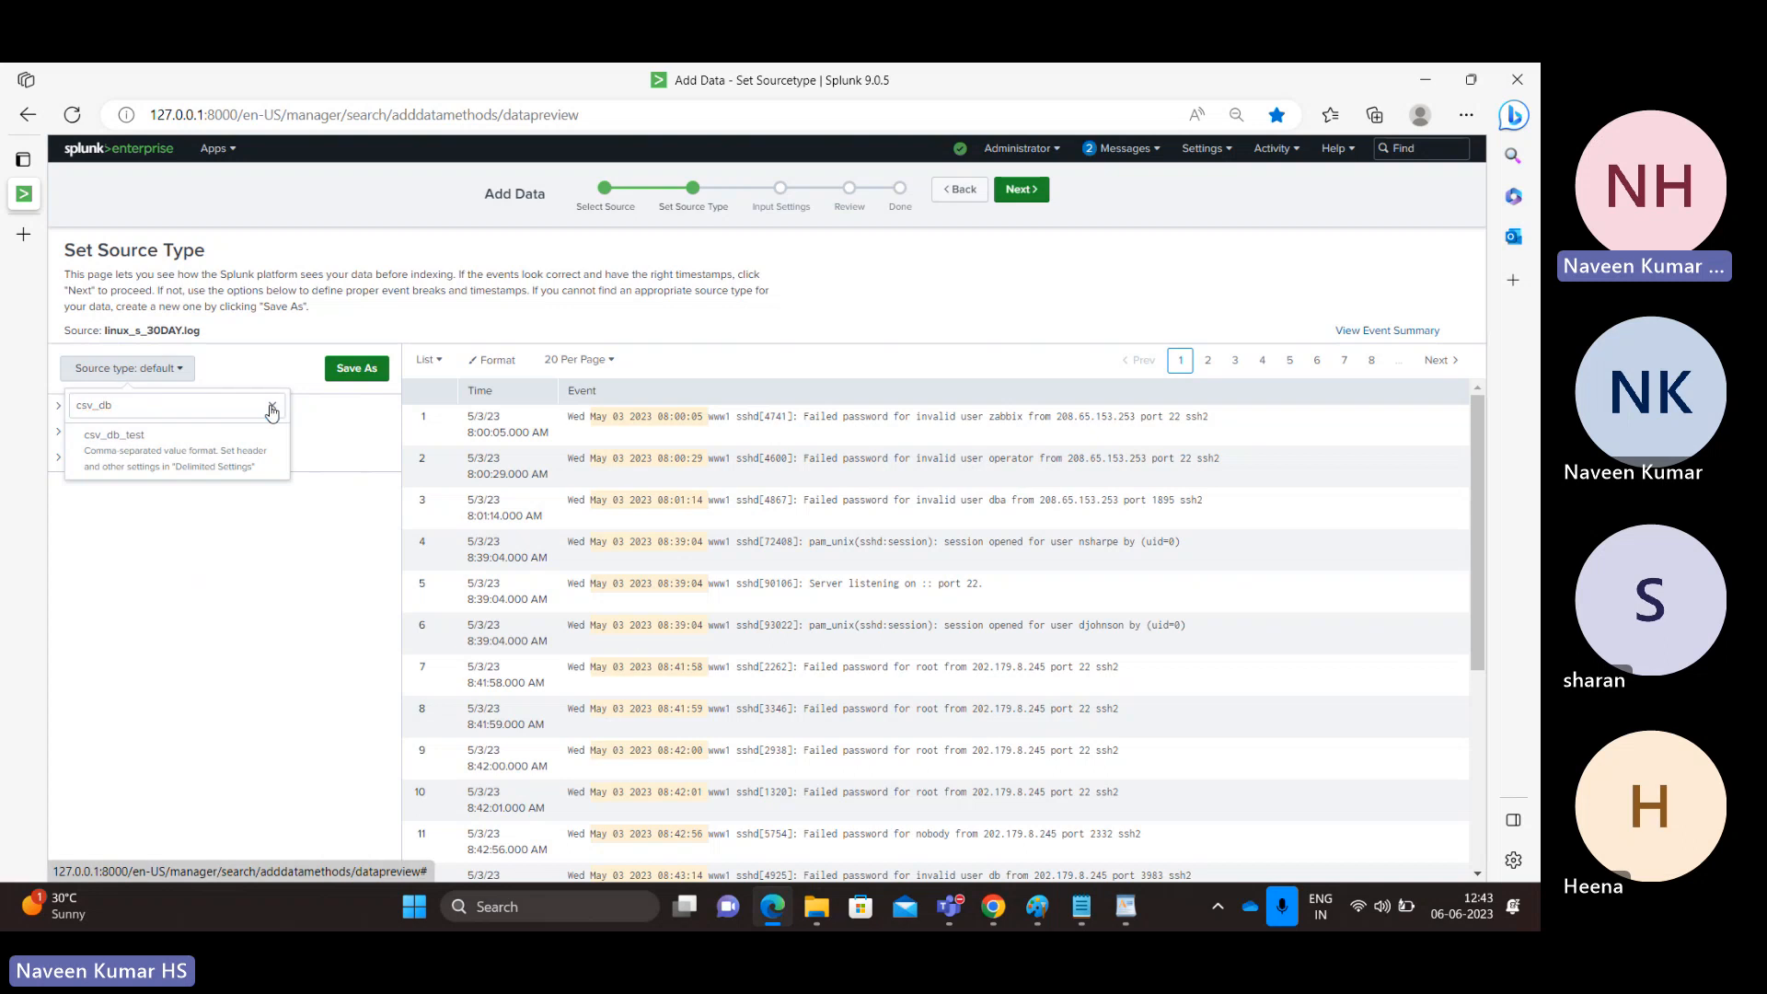
{"action": "type", "text": "linu"}
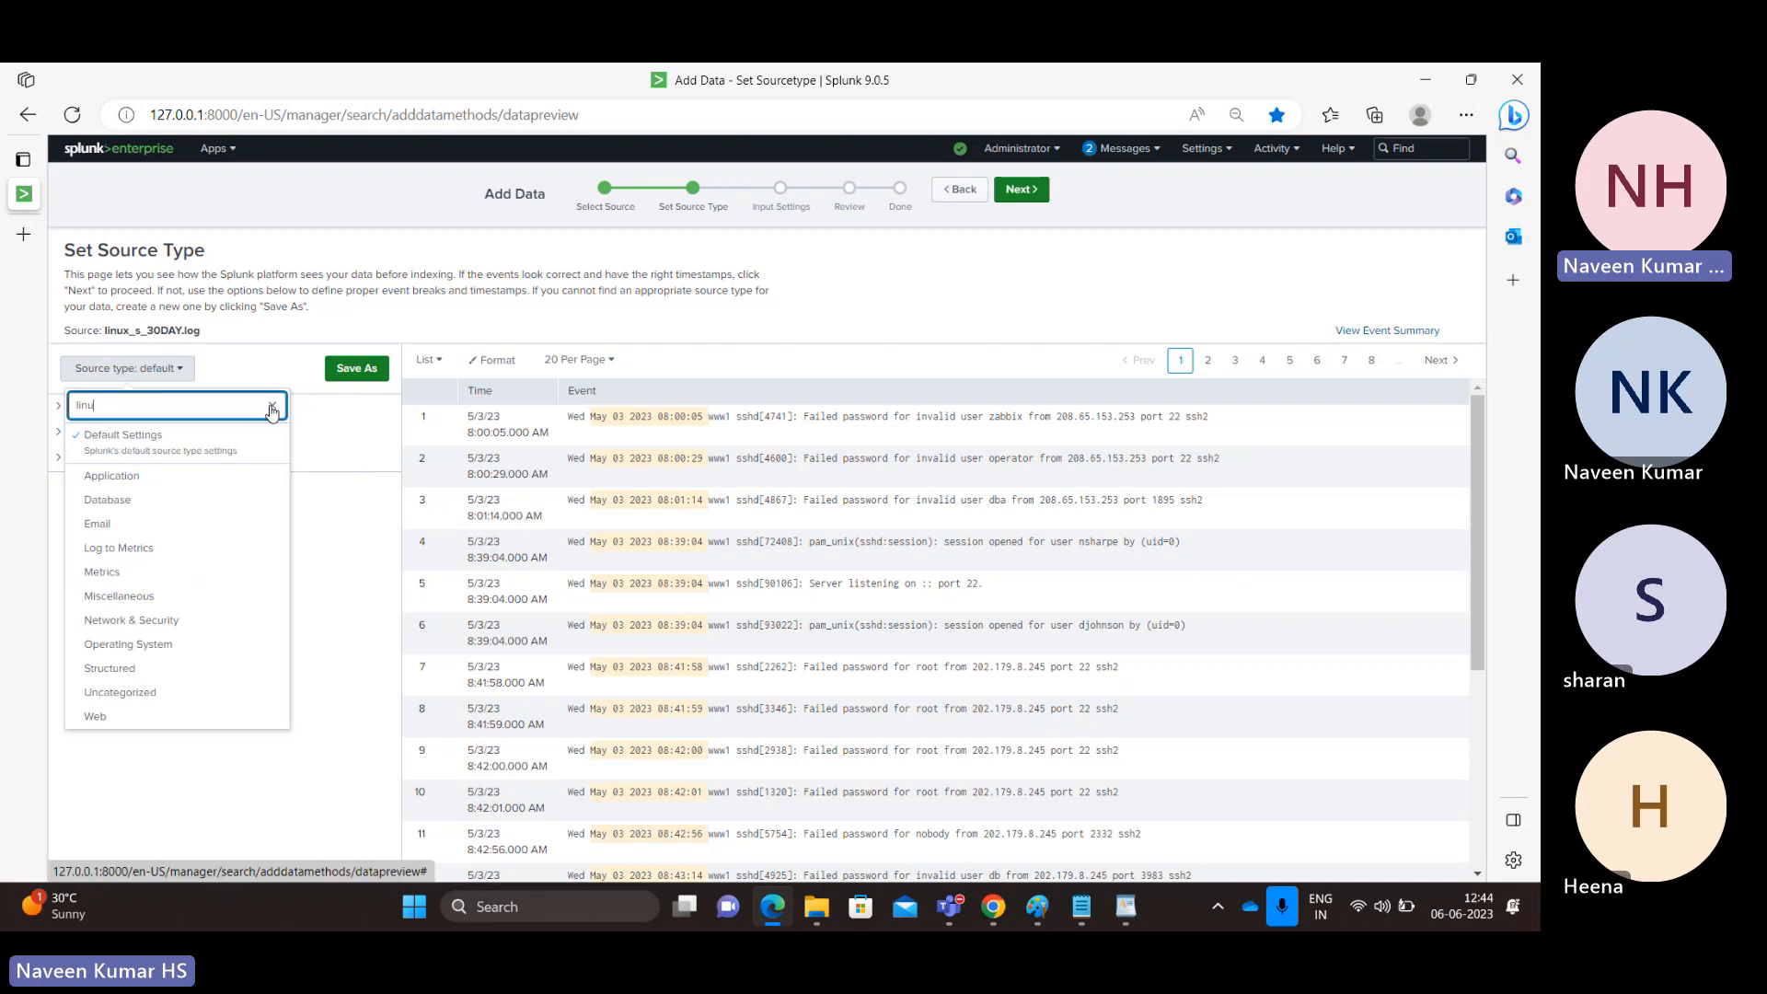
{"action": "type", "text": "x"}
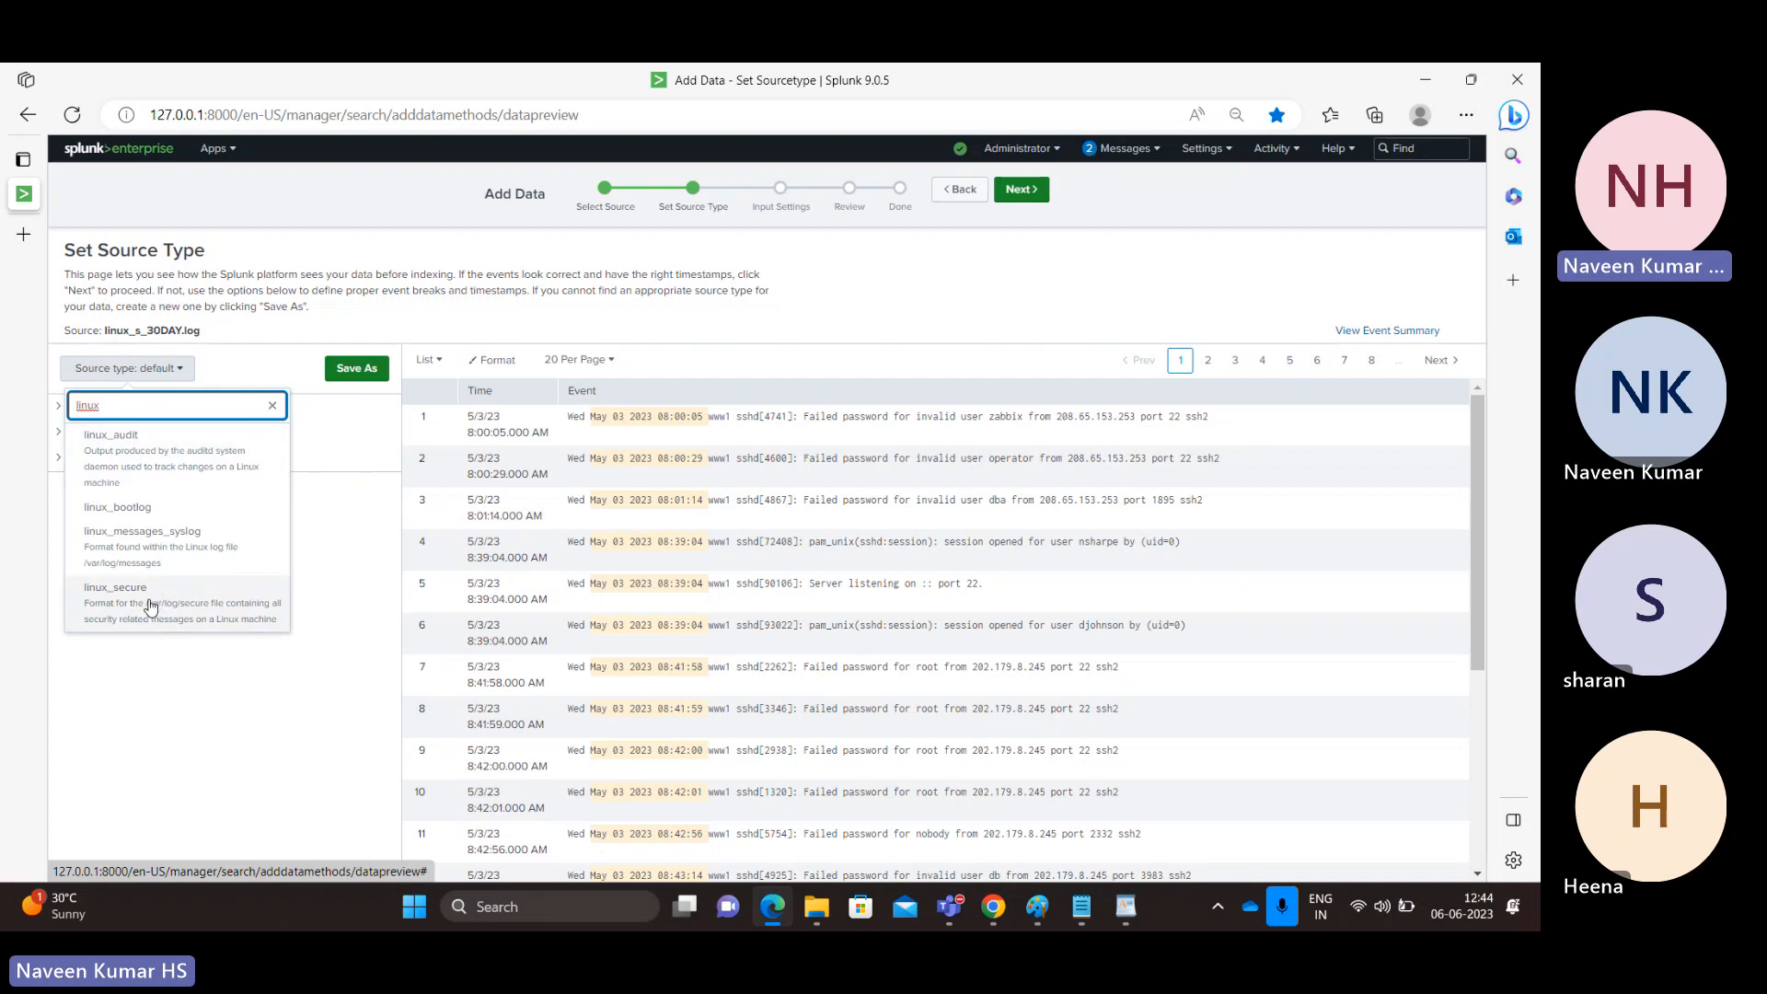
{"action": "left_click", "coordinate": [175, 455]}
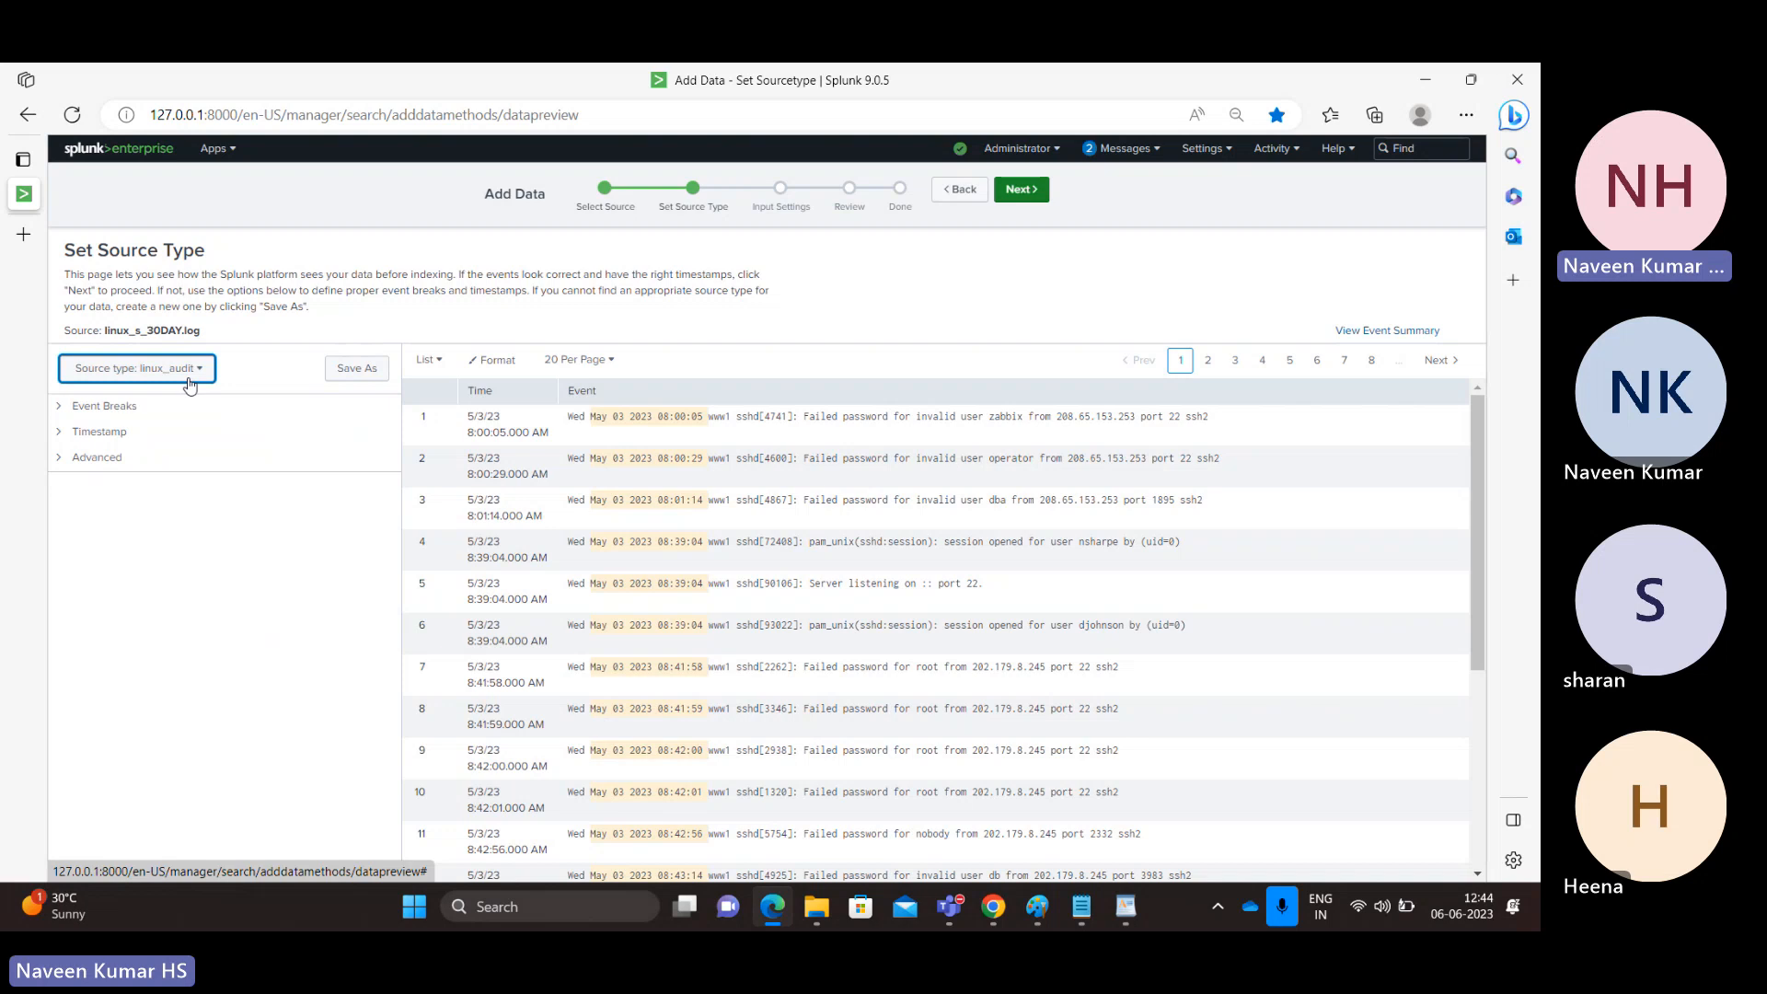
{"action": "left_click", "coordinate": [138, 368]}
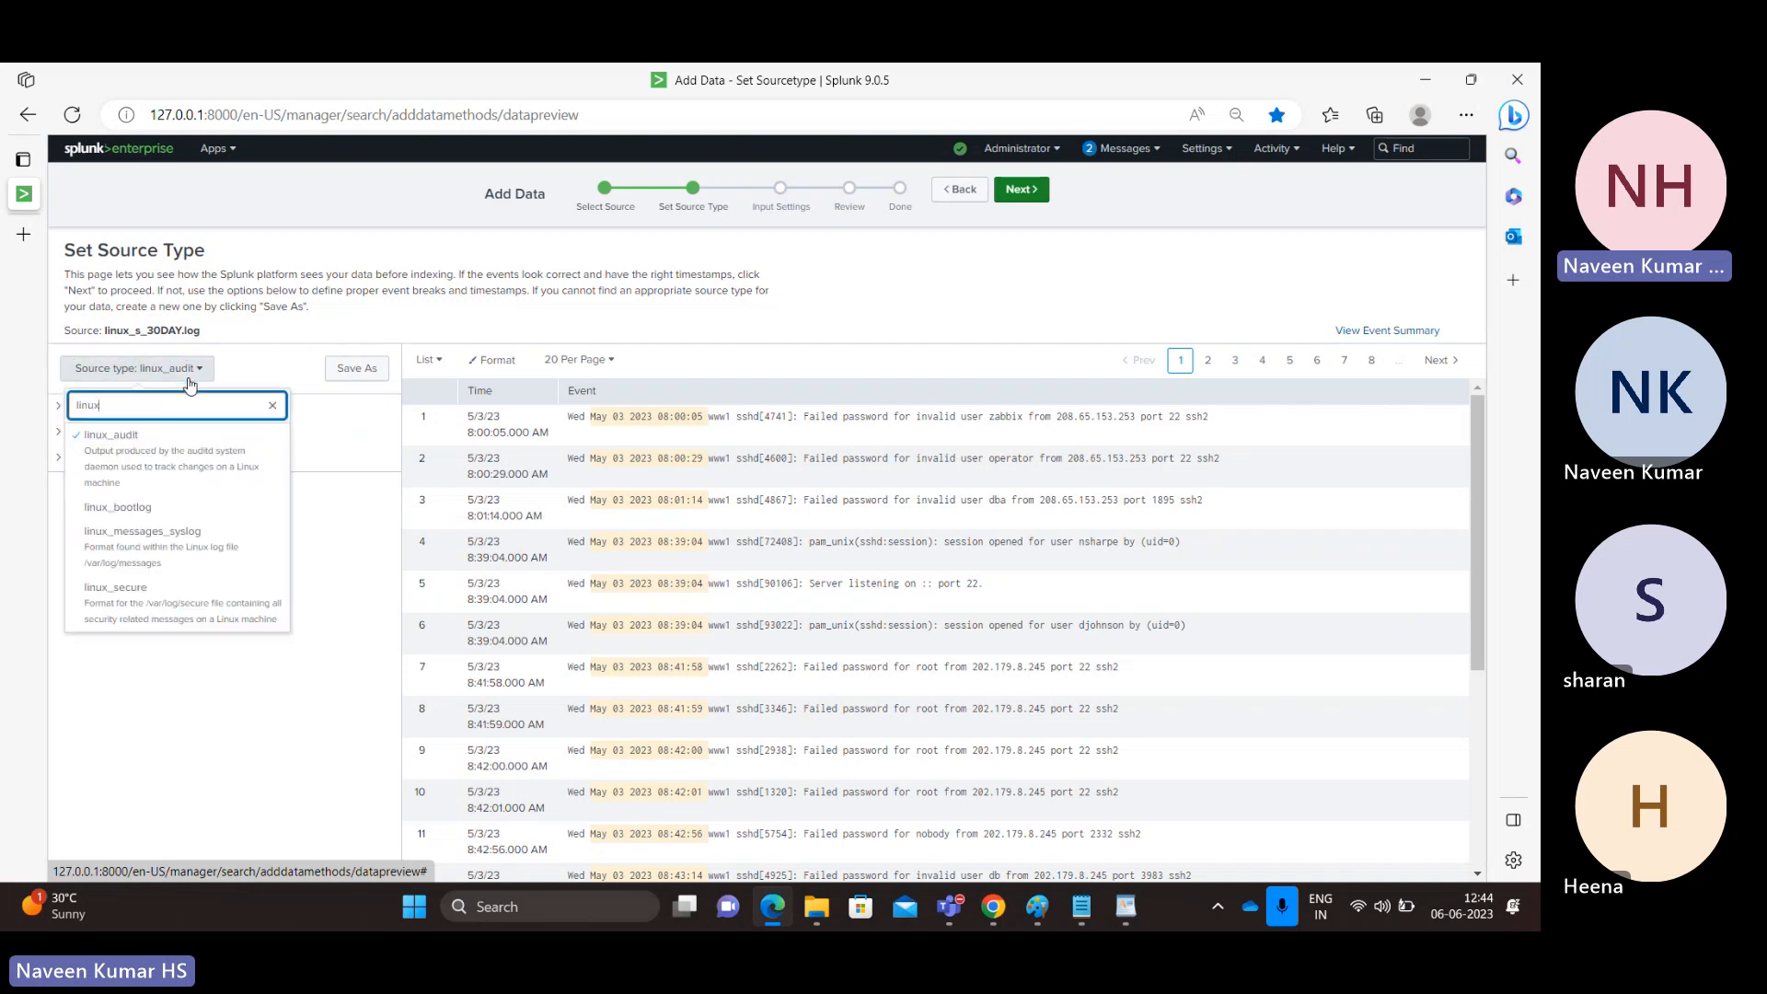
{"action": "left_click", "coordinate": [178, 619]}
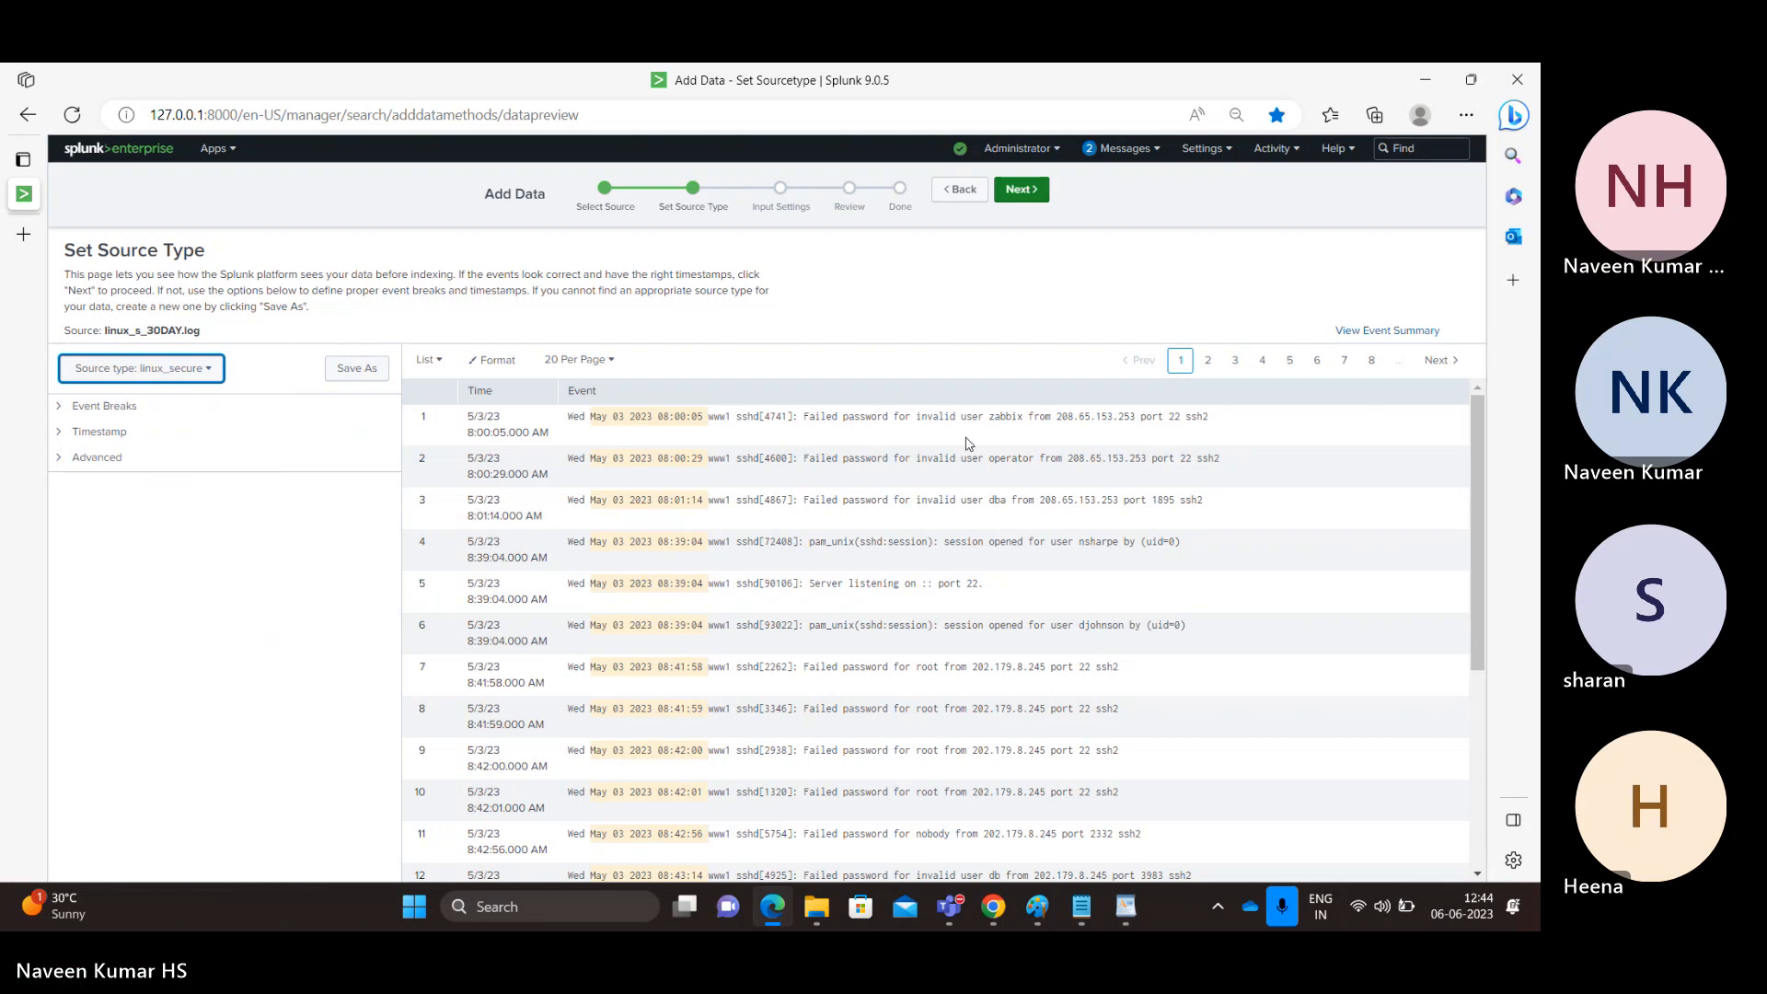
Step: Append '-Linuxsecure' to the host value, choose the test index, then review and submit
{"action": "left_click", "coordinate": [1038, 193]}
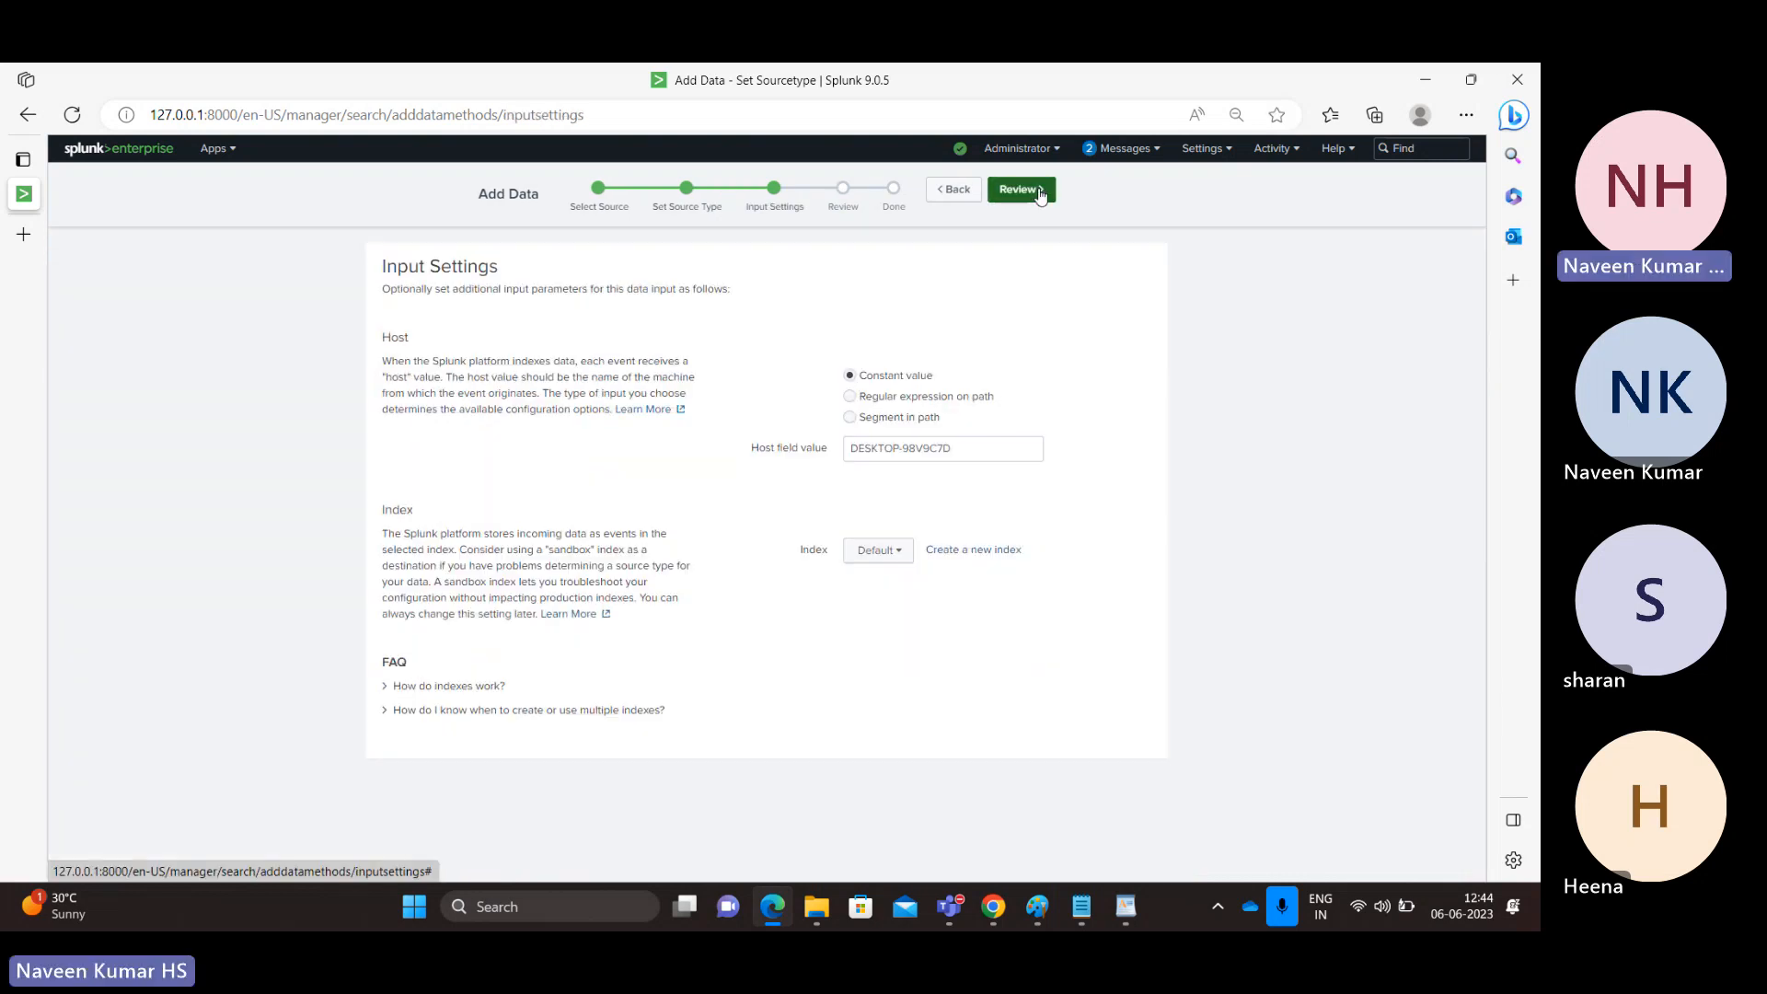
{"action": "left_click", "coordinate": [981, 448]}
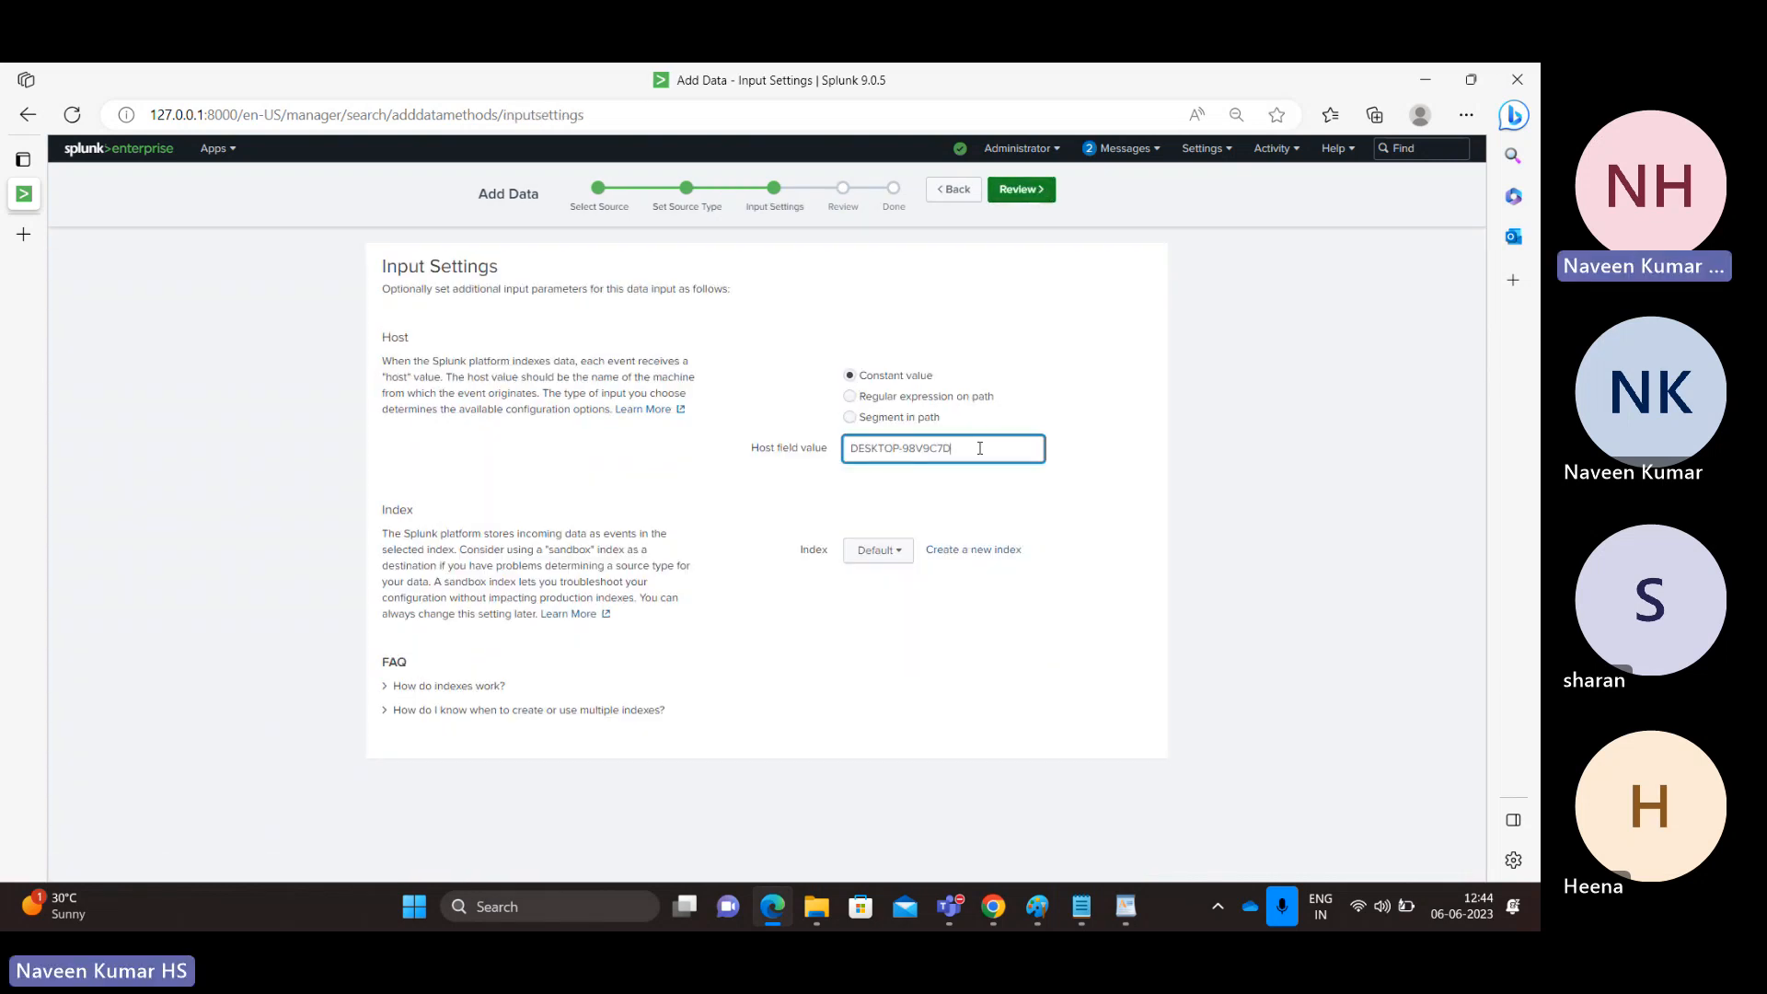
{"action": "type", "text": "-Linu"}
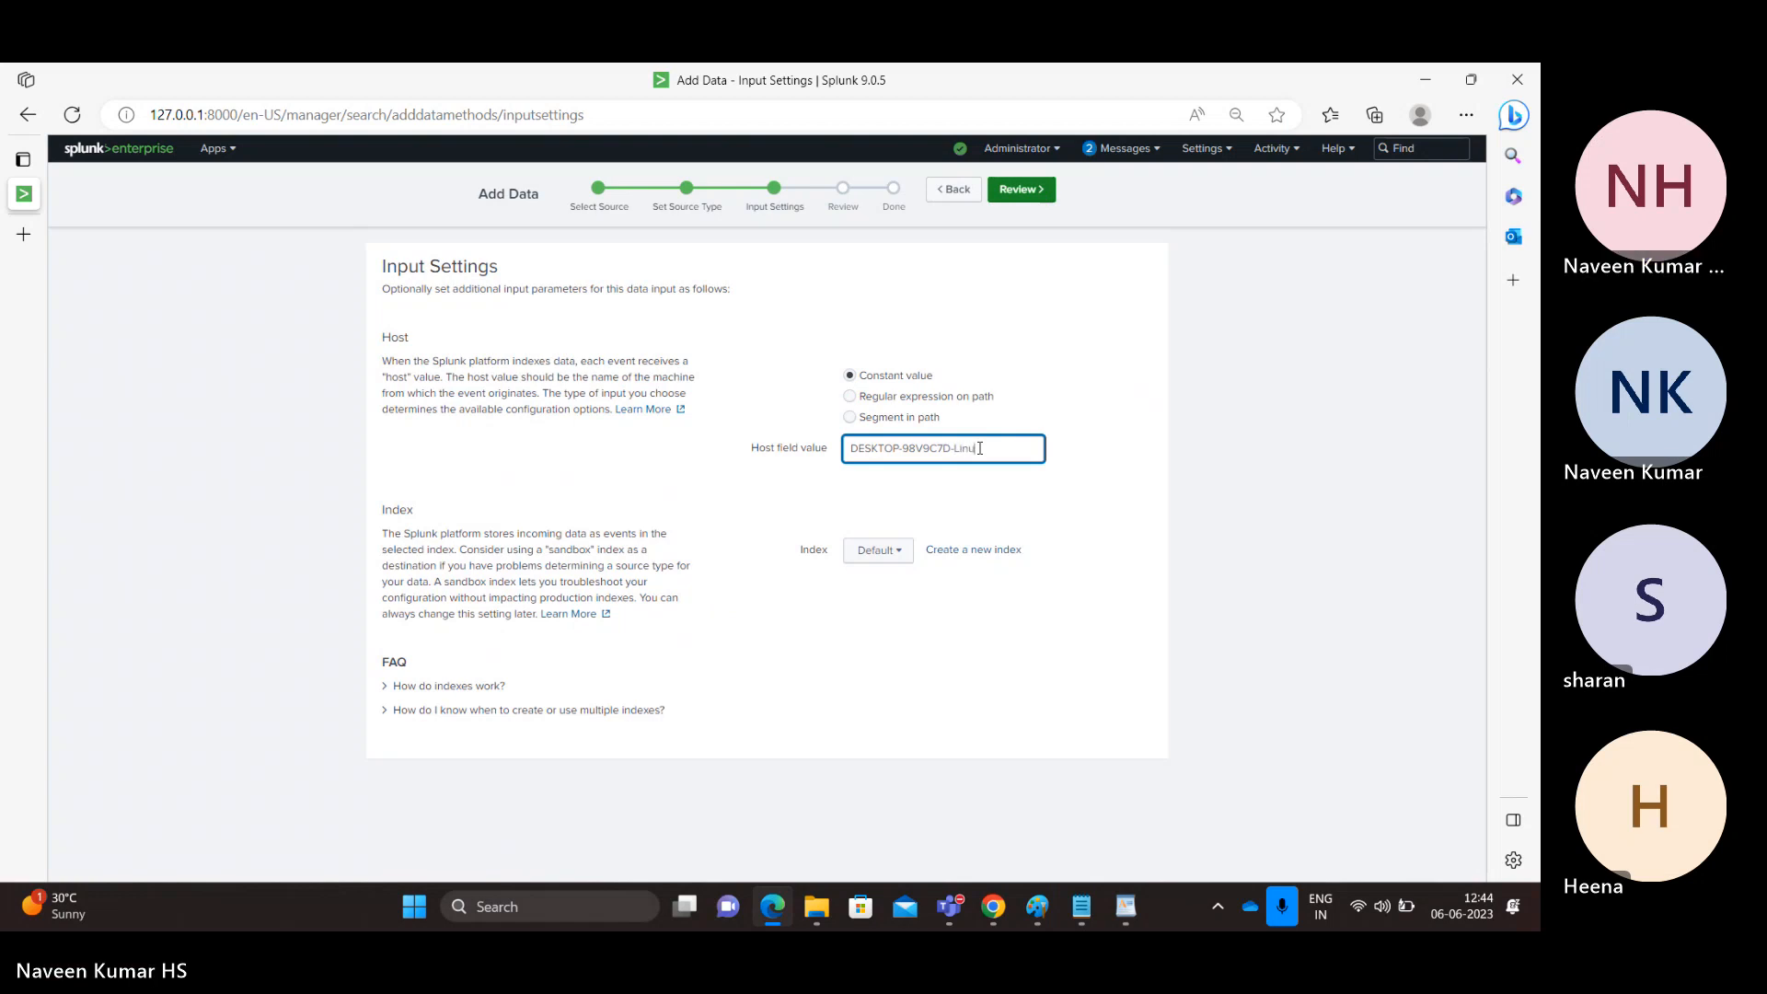
{"action": "type", "text": "xsecure"}
{"action": "left_click", "coordinate": [878, 549]}
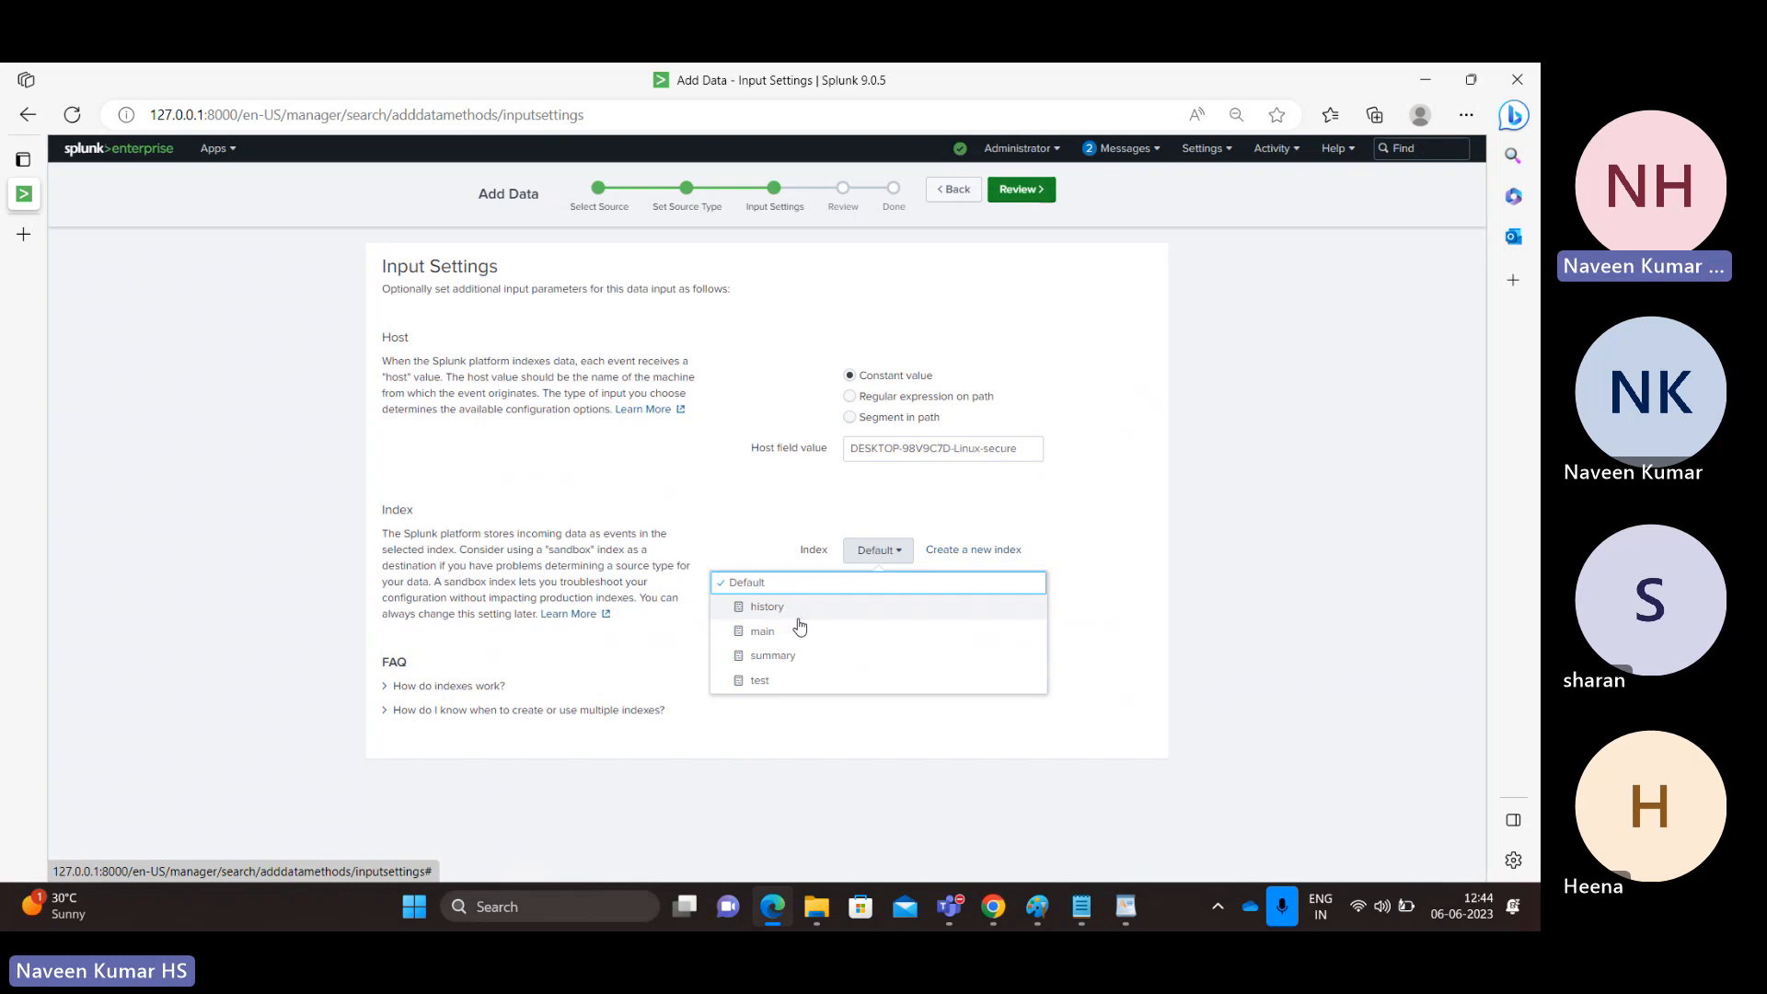
{"action": "left_click", "coordinate": [759, 685]}
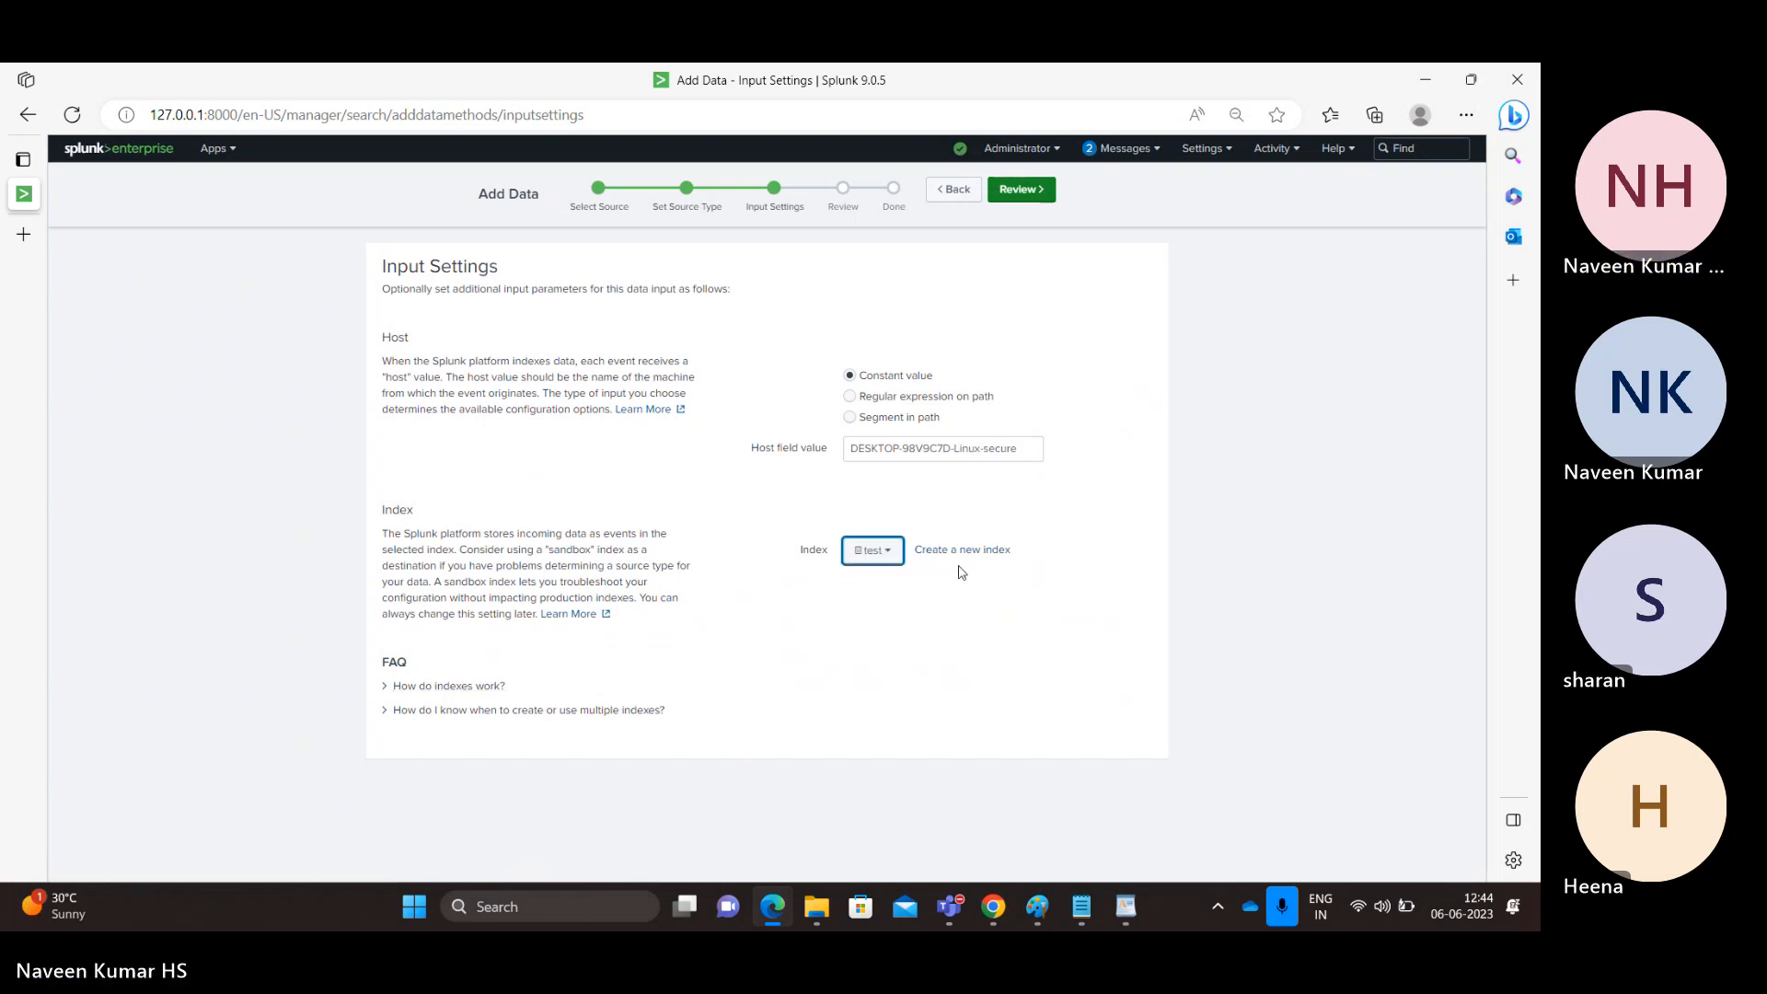
{"action": "left_click", "coordinate": [1022, 190]}
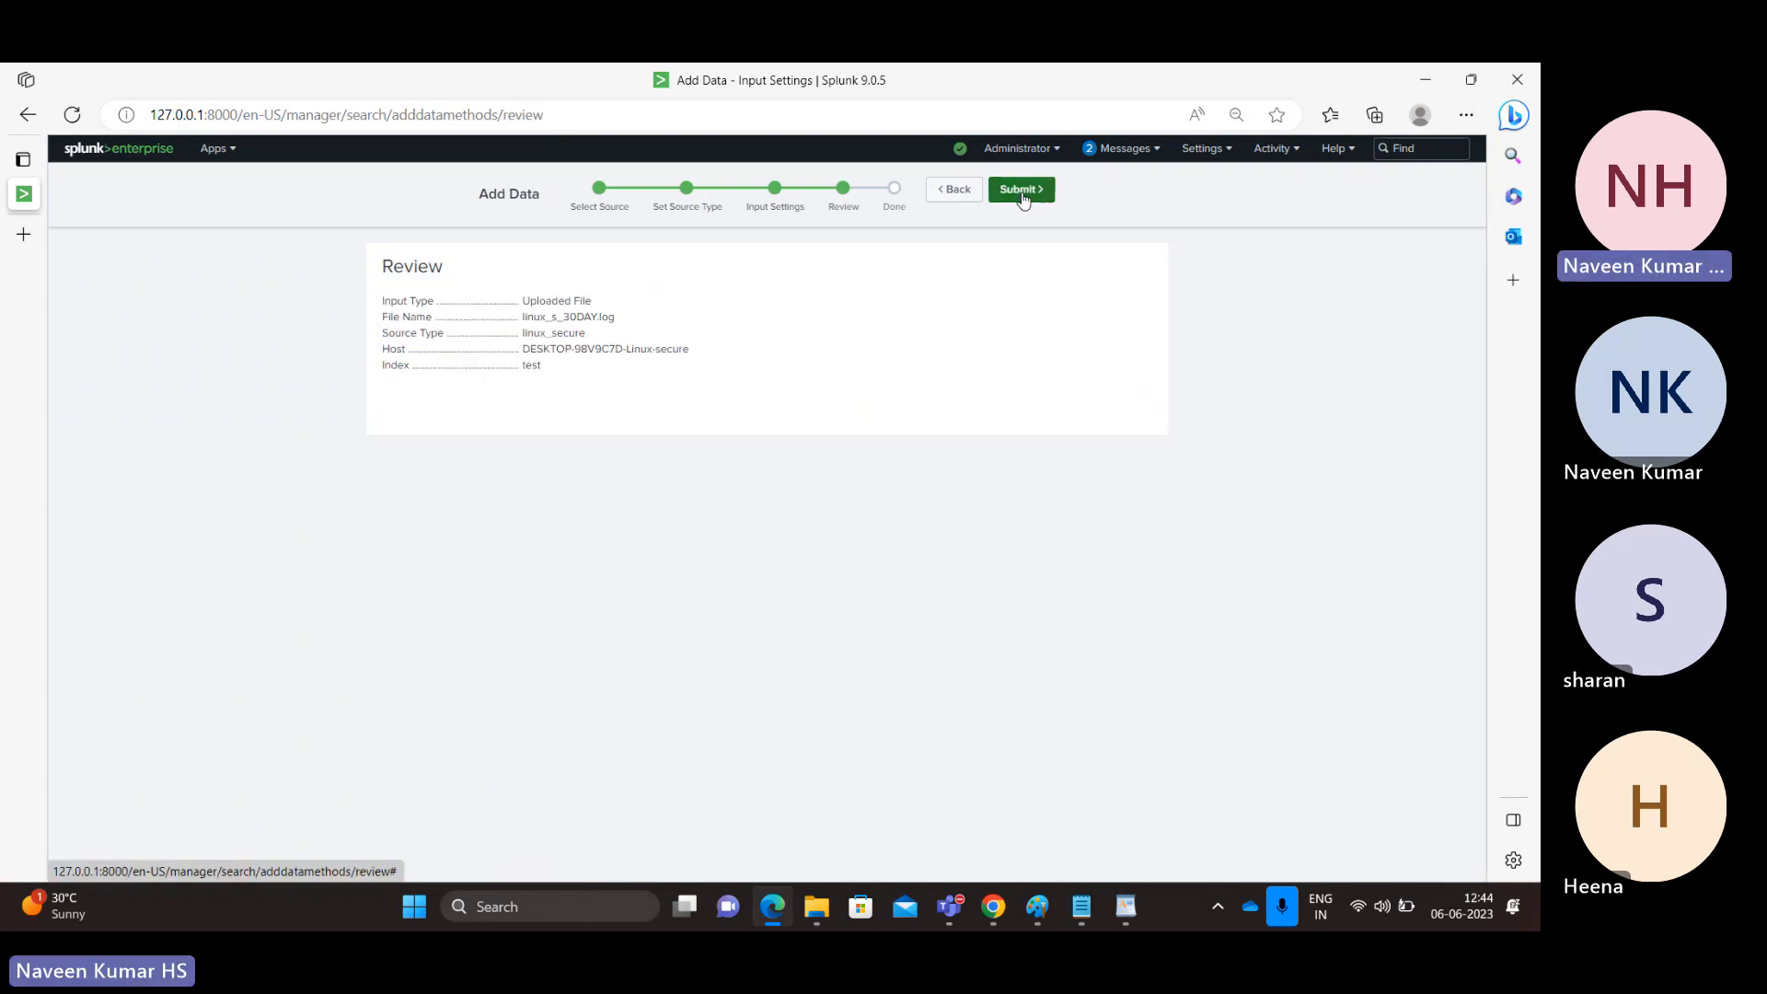
{"action": "left_click", "coordinate": [1023, 197]}
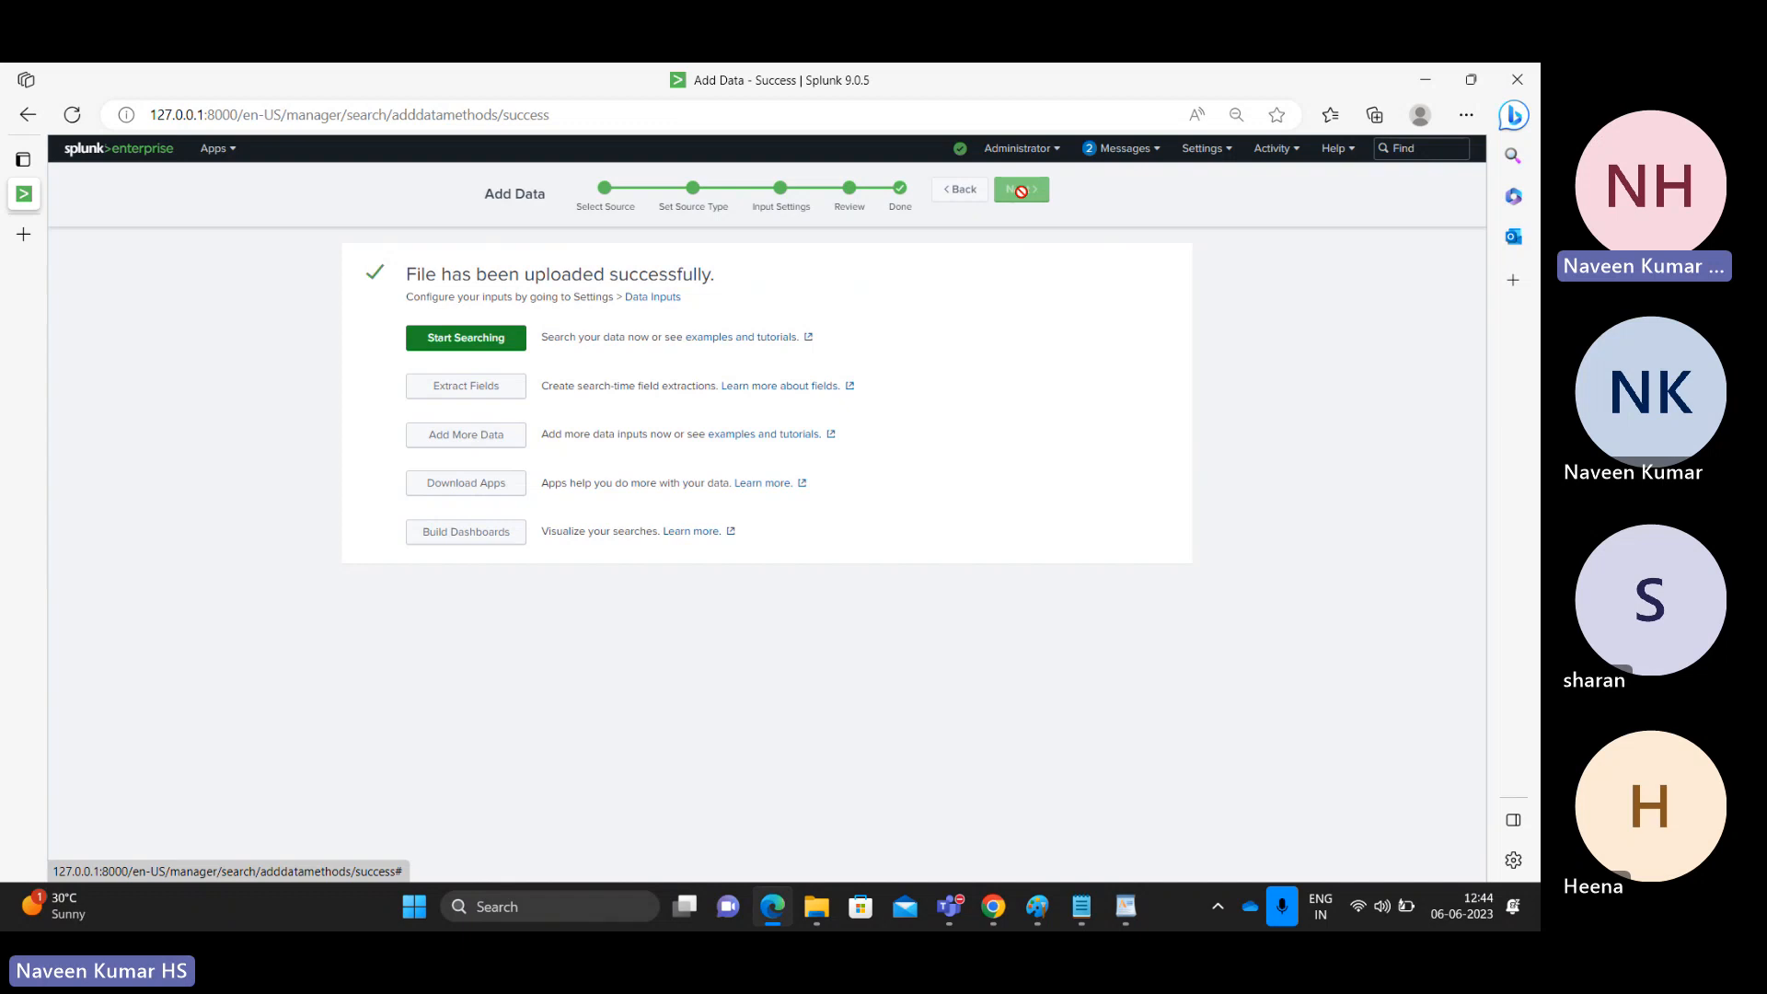
Step: Run index=test in Search & Reporting, then widen the time range to Last 7 days
{"action": "left_click", "coordinate": [221, 150]}
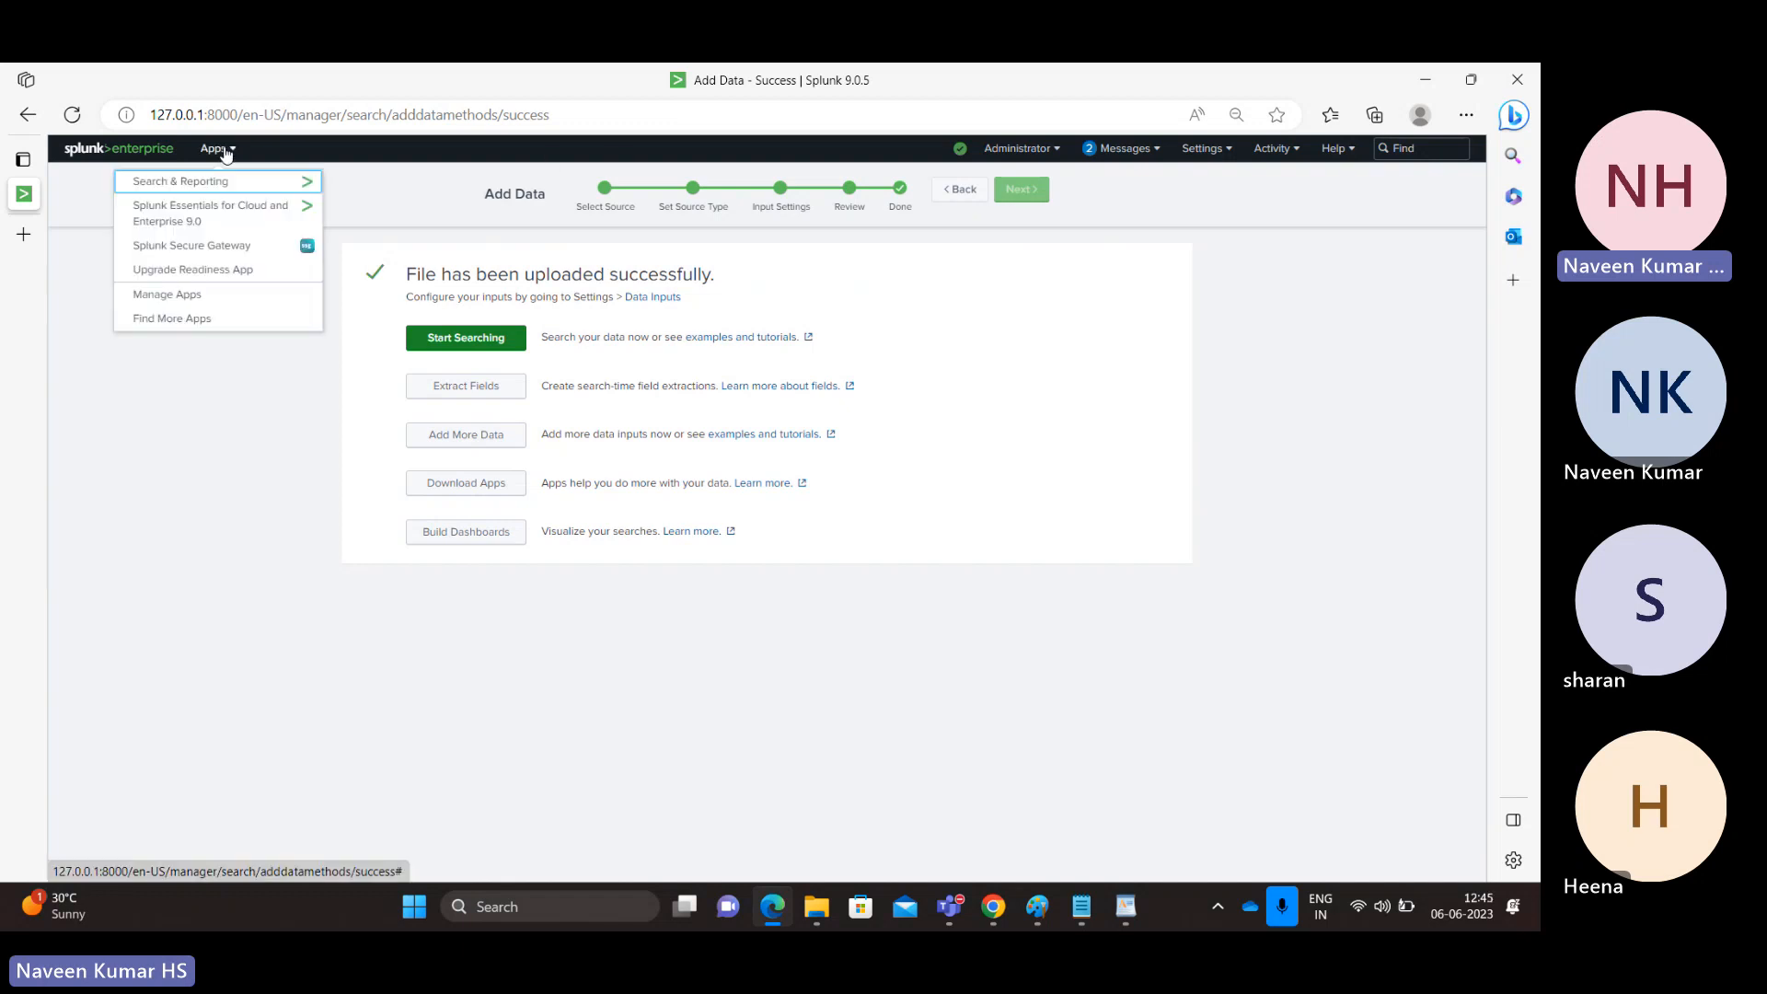
{"action": "left_click", "coordinate": [146, 182]}
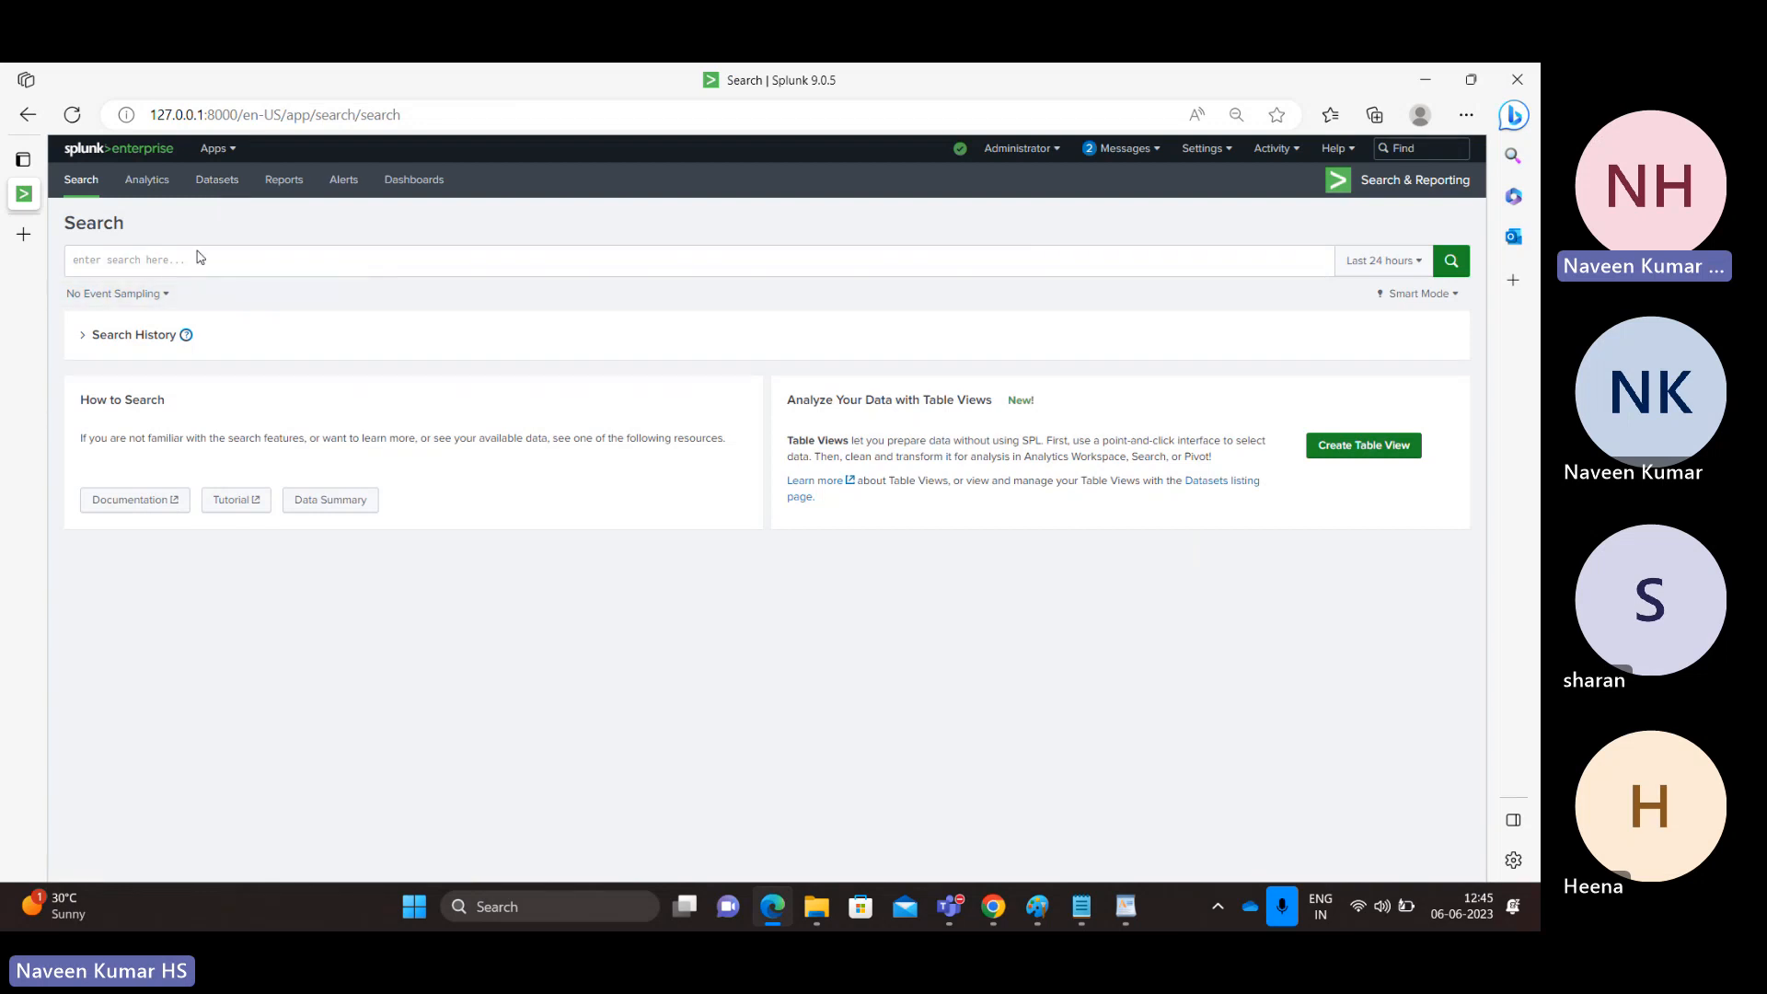
{"action": "left_click", "coordinate": [196, 265]}
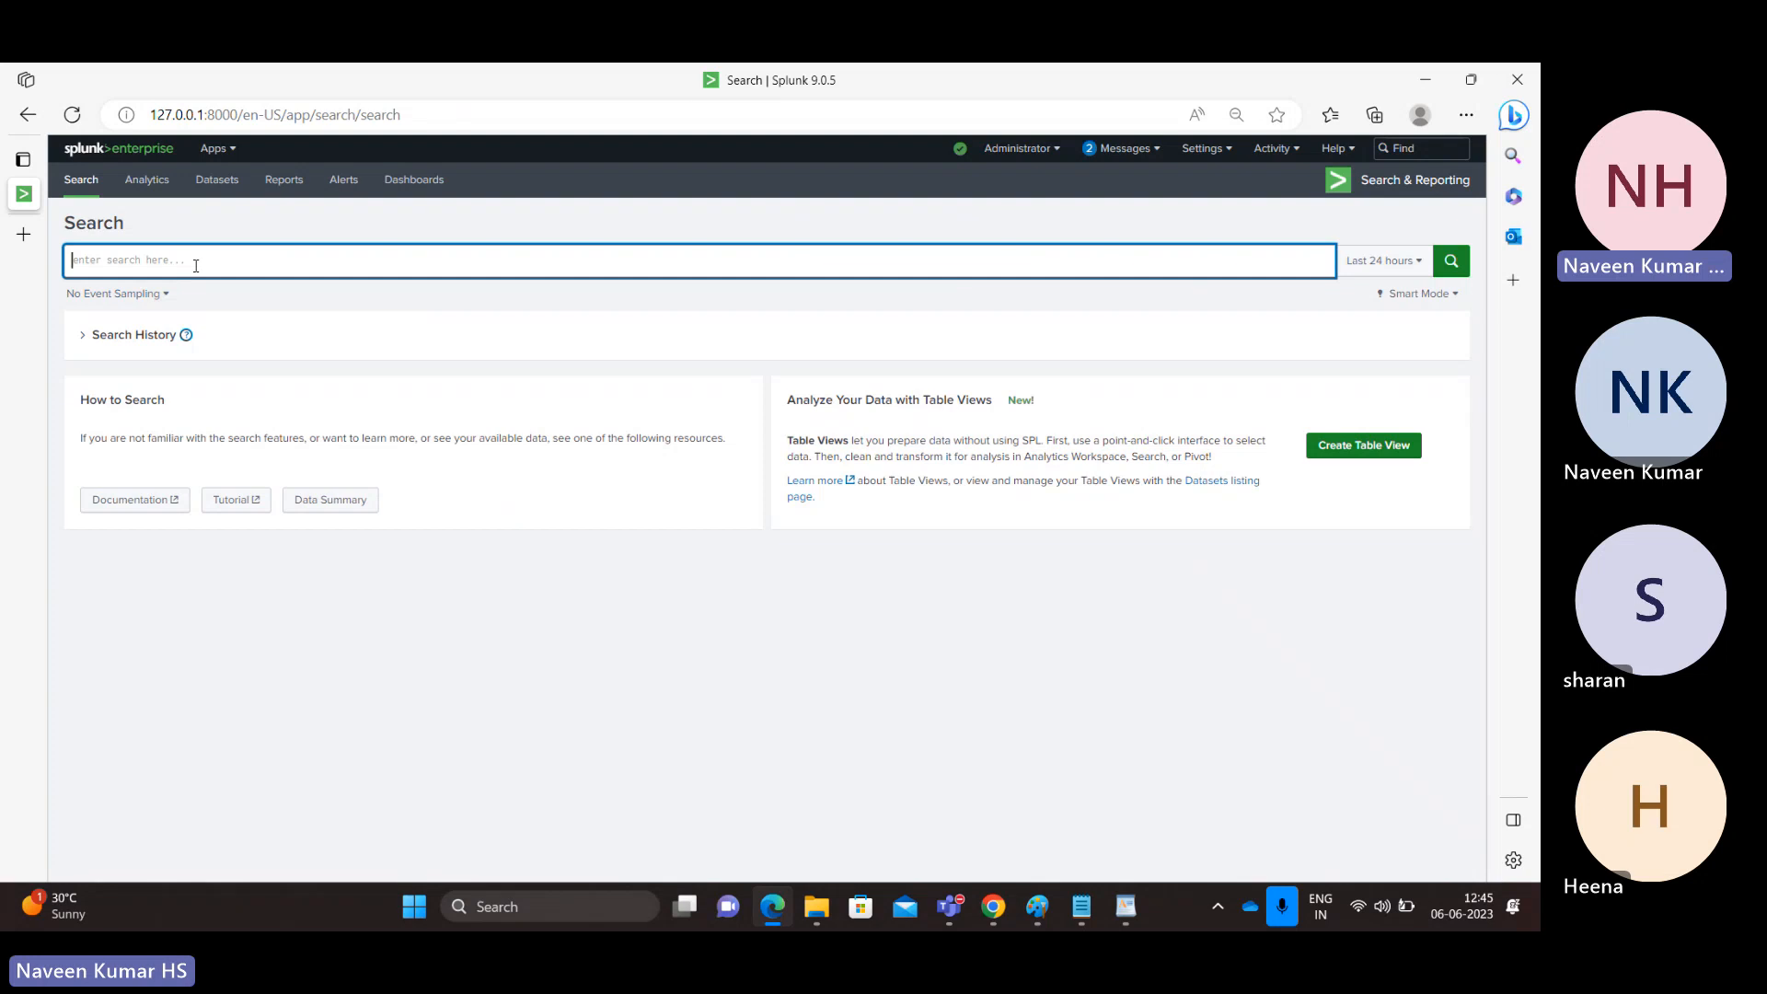
{"action": "type", "text": "index="}
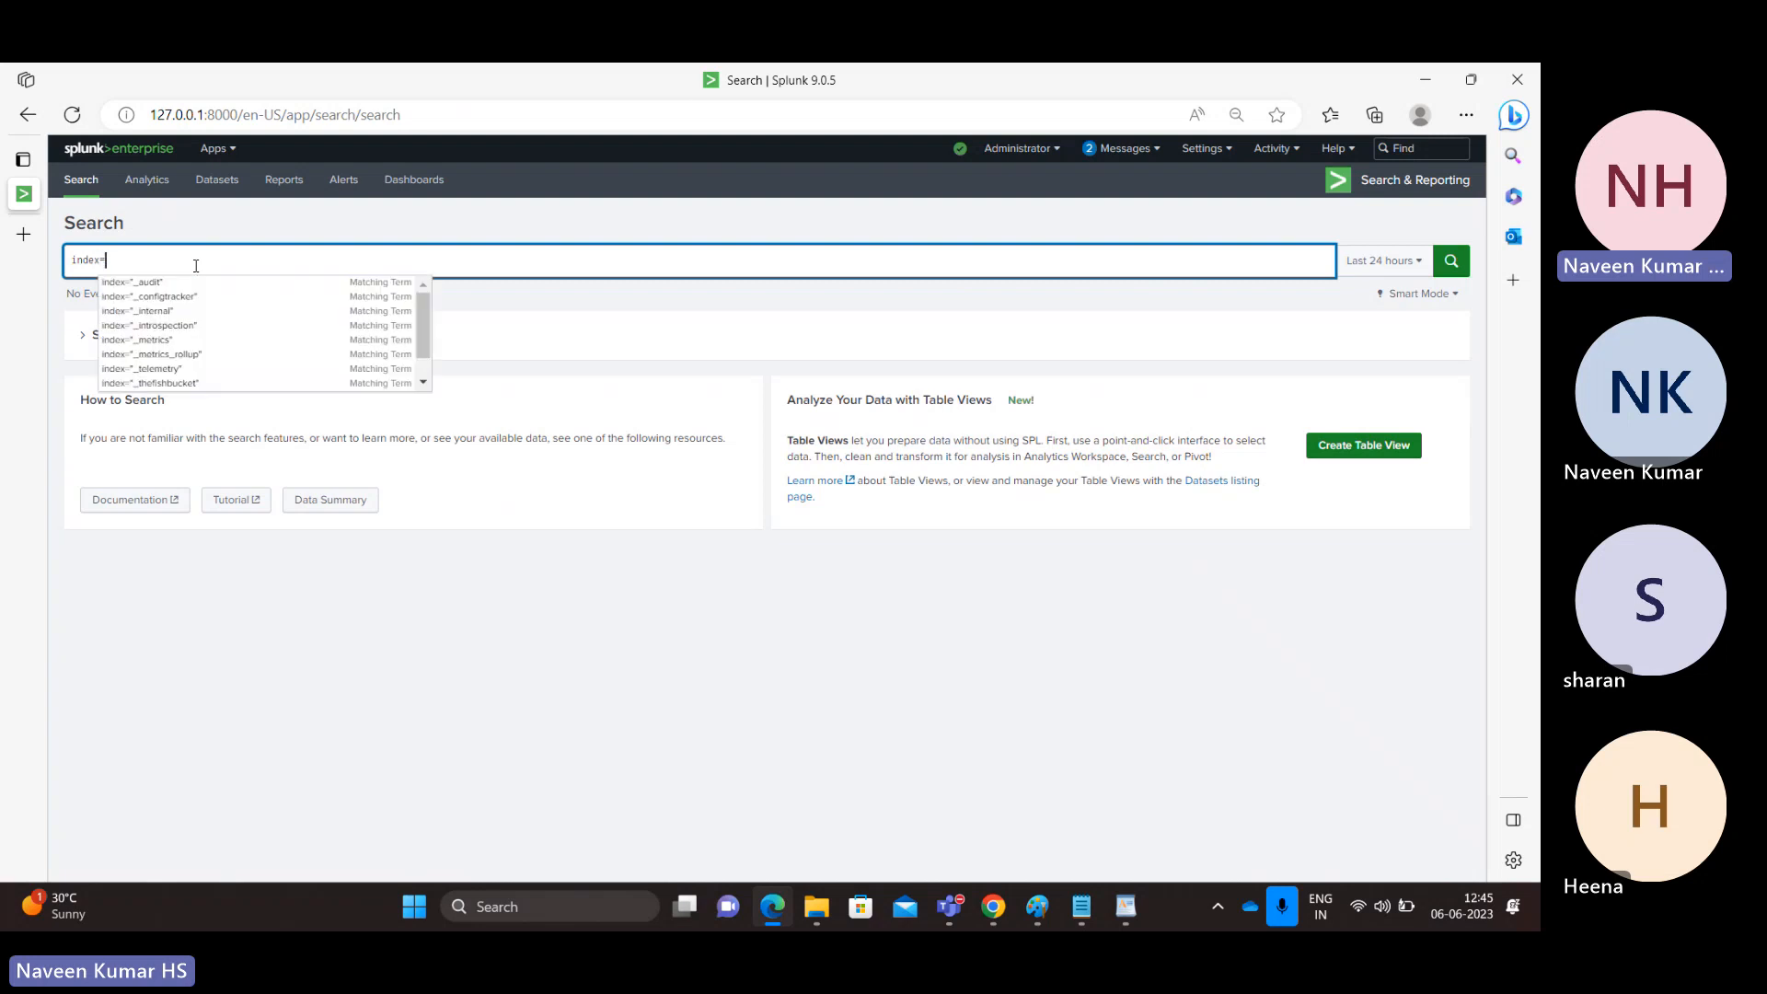
{"action": "type", "text": "test"}
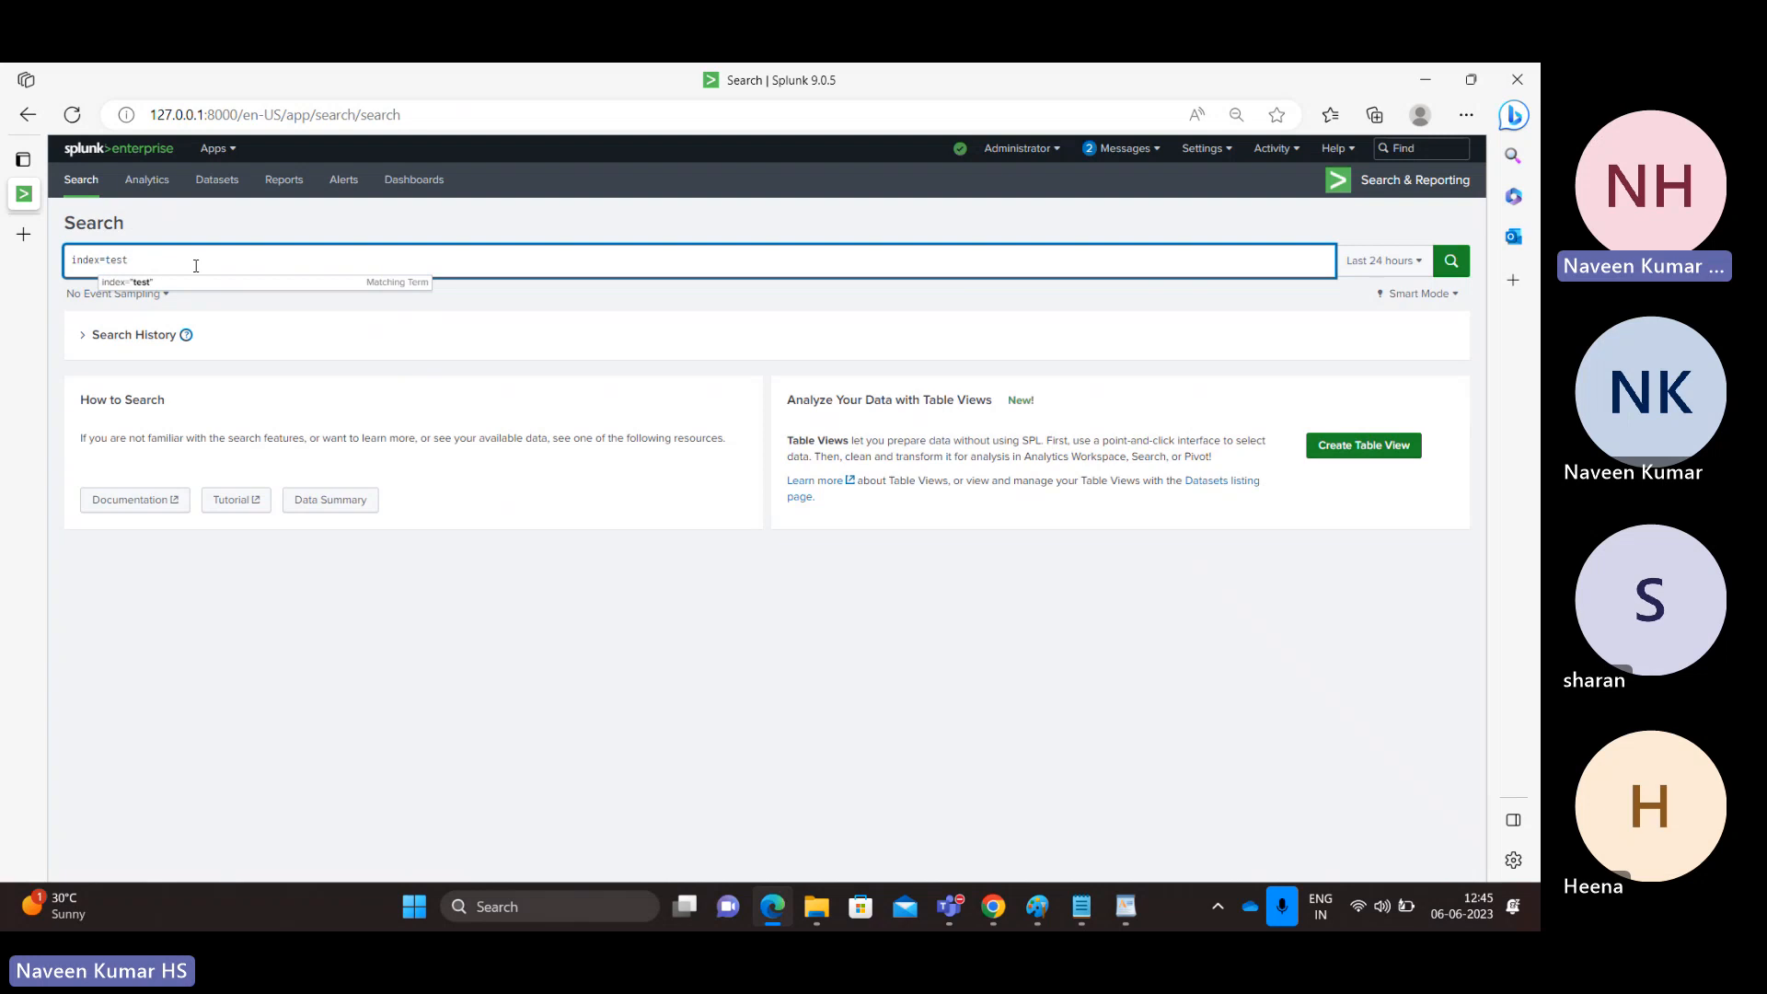
{"action": "key", "text": "Return"}
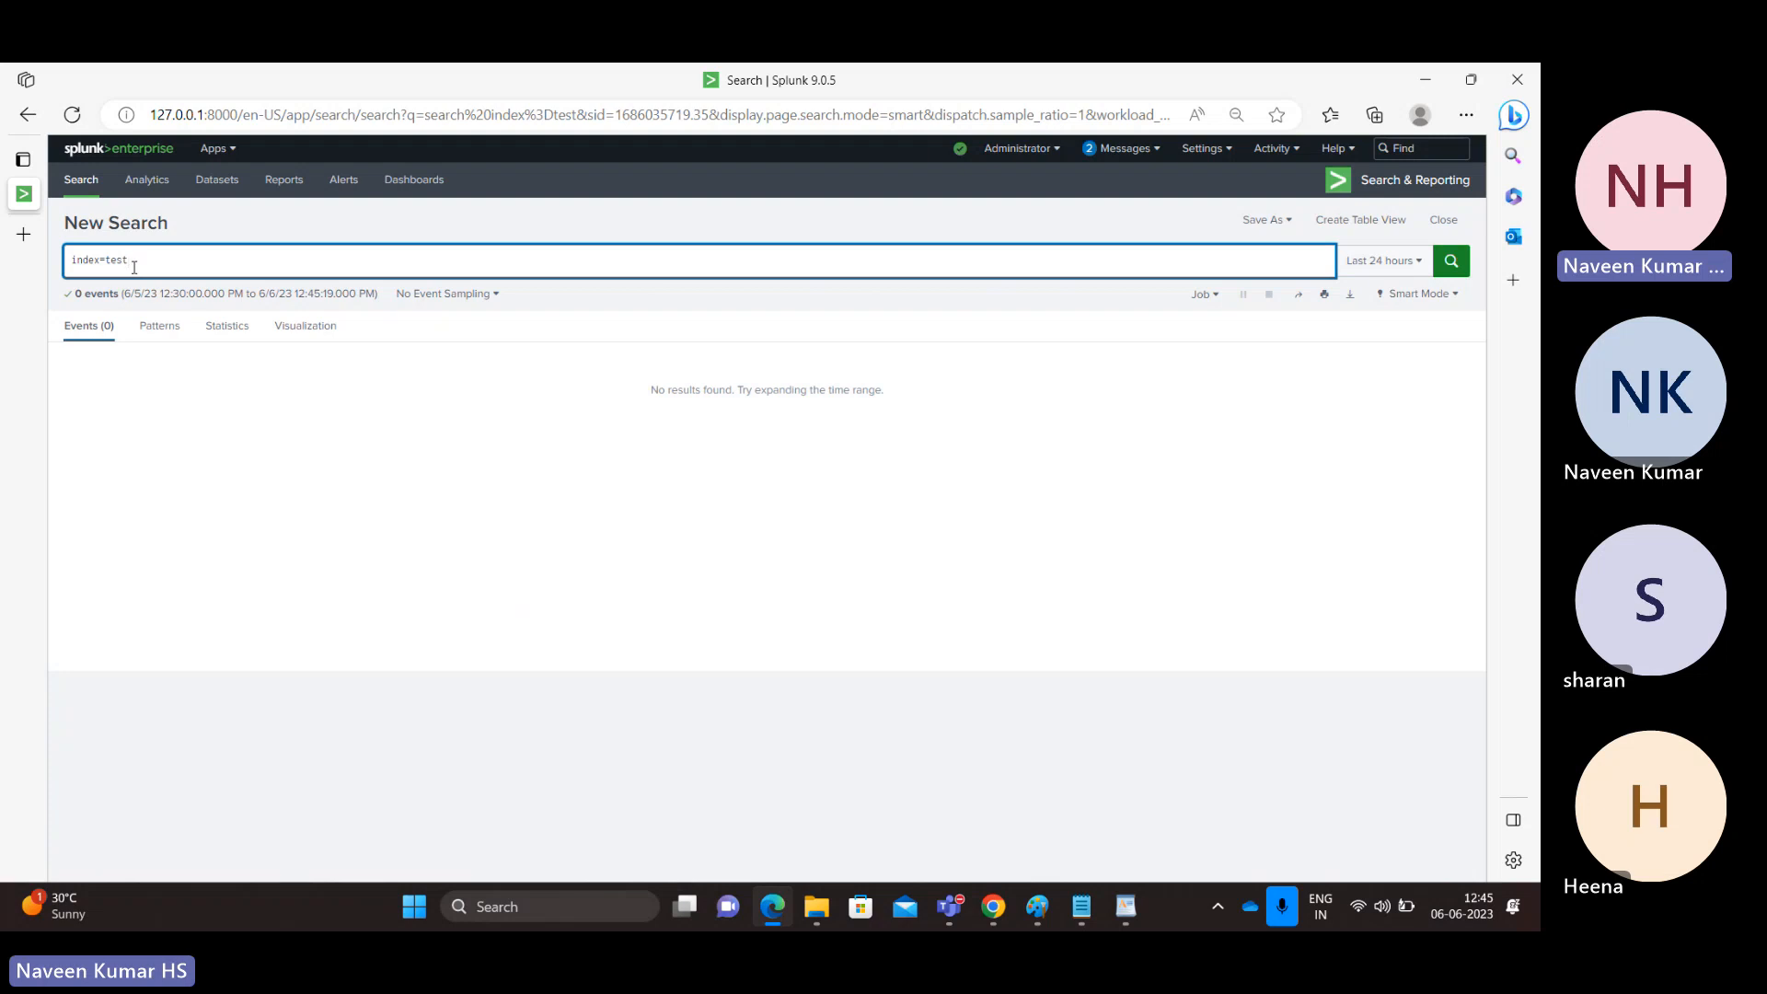
{"action": "left_click", "coordinate": [1391, 264]}
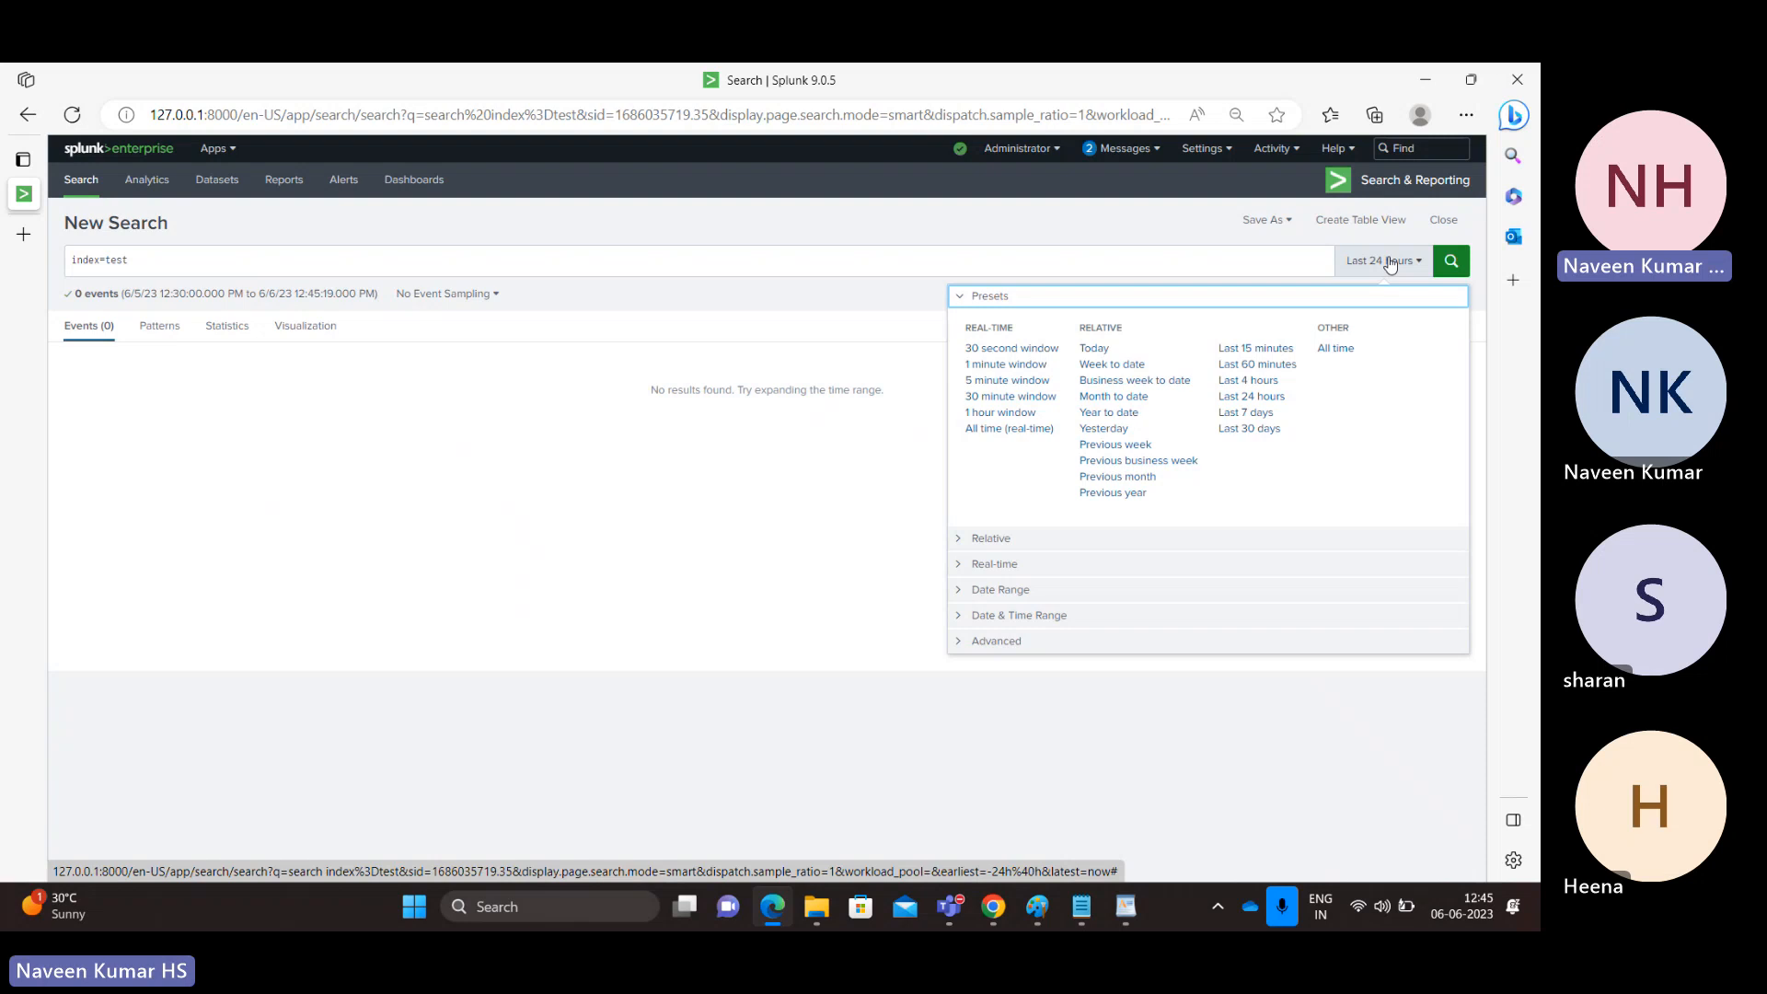
{"action": "left_click", "coordinate": [1255, 416]}
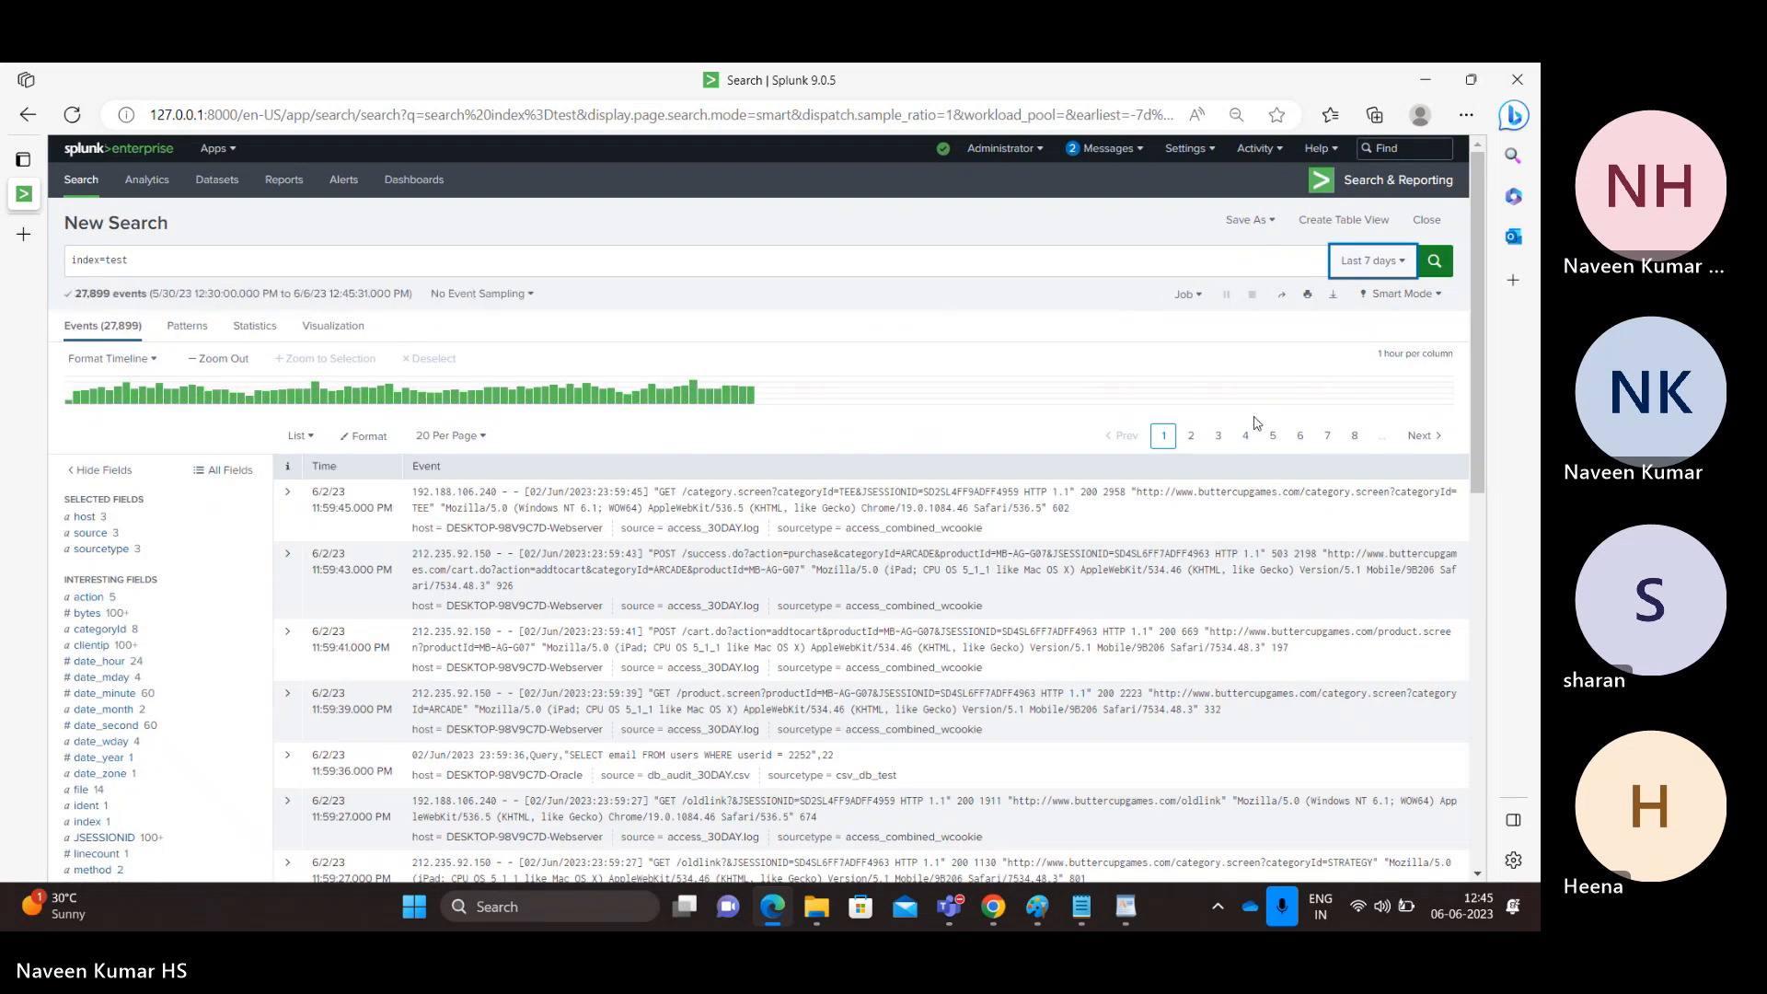
Step: Rerun the index=test search over Last 24 hours, Last 30 days, then All time
{"action": "left_click", "coordinate": [1372, 261]}
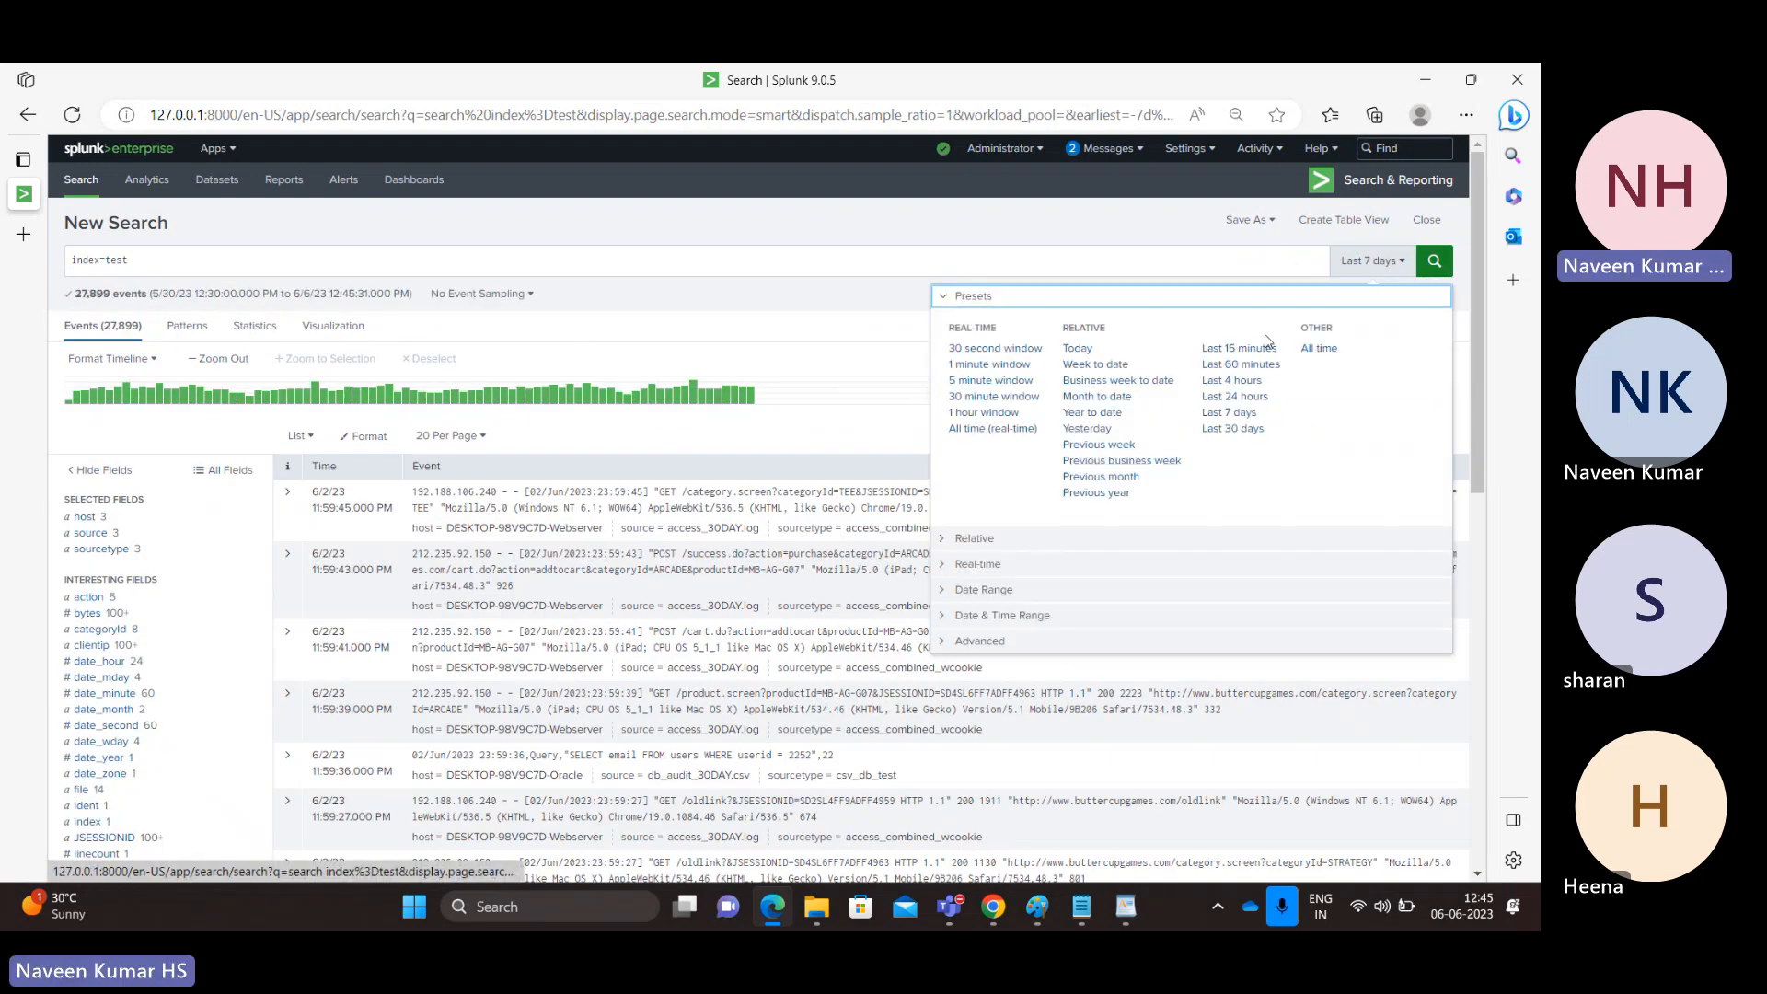
{"action": "left_click", "coordinate": [1234, 398]}
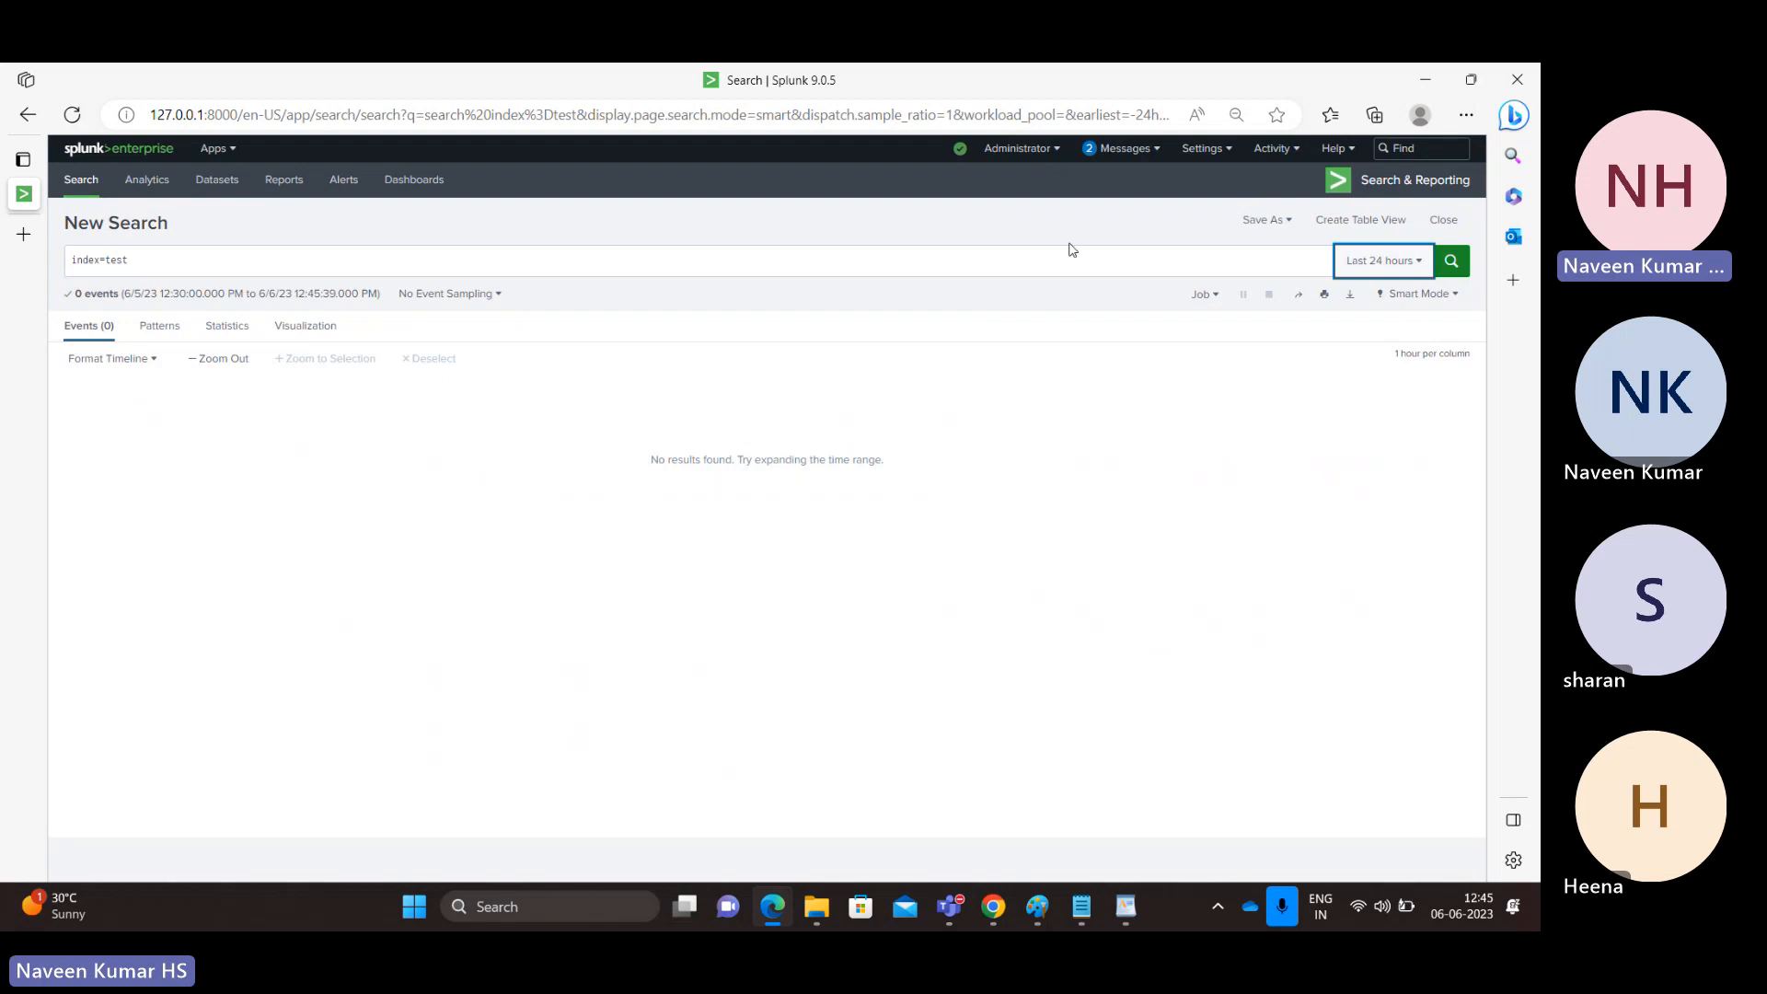
{"action": "left_click", "coordinate": [1370, 266]}
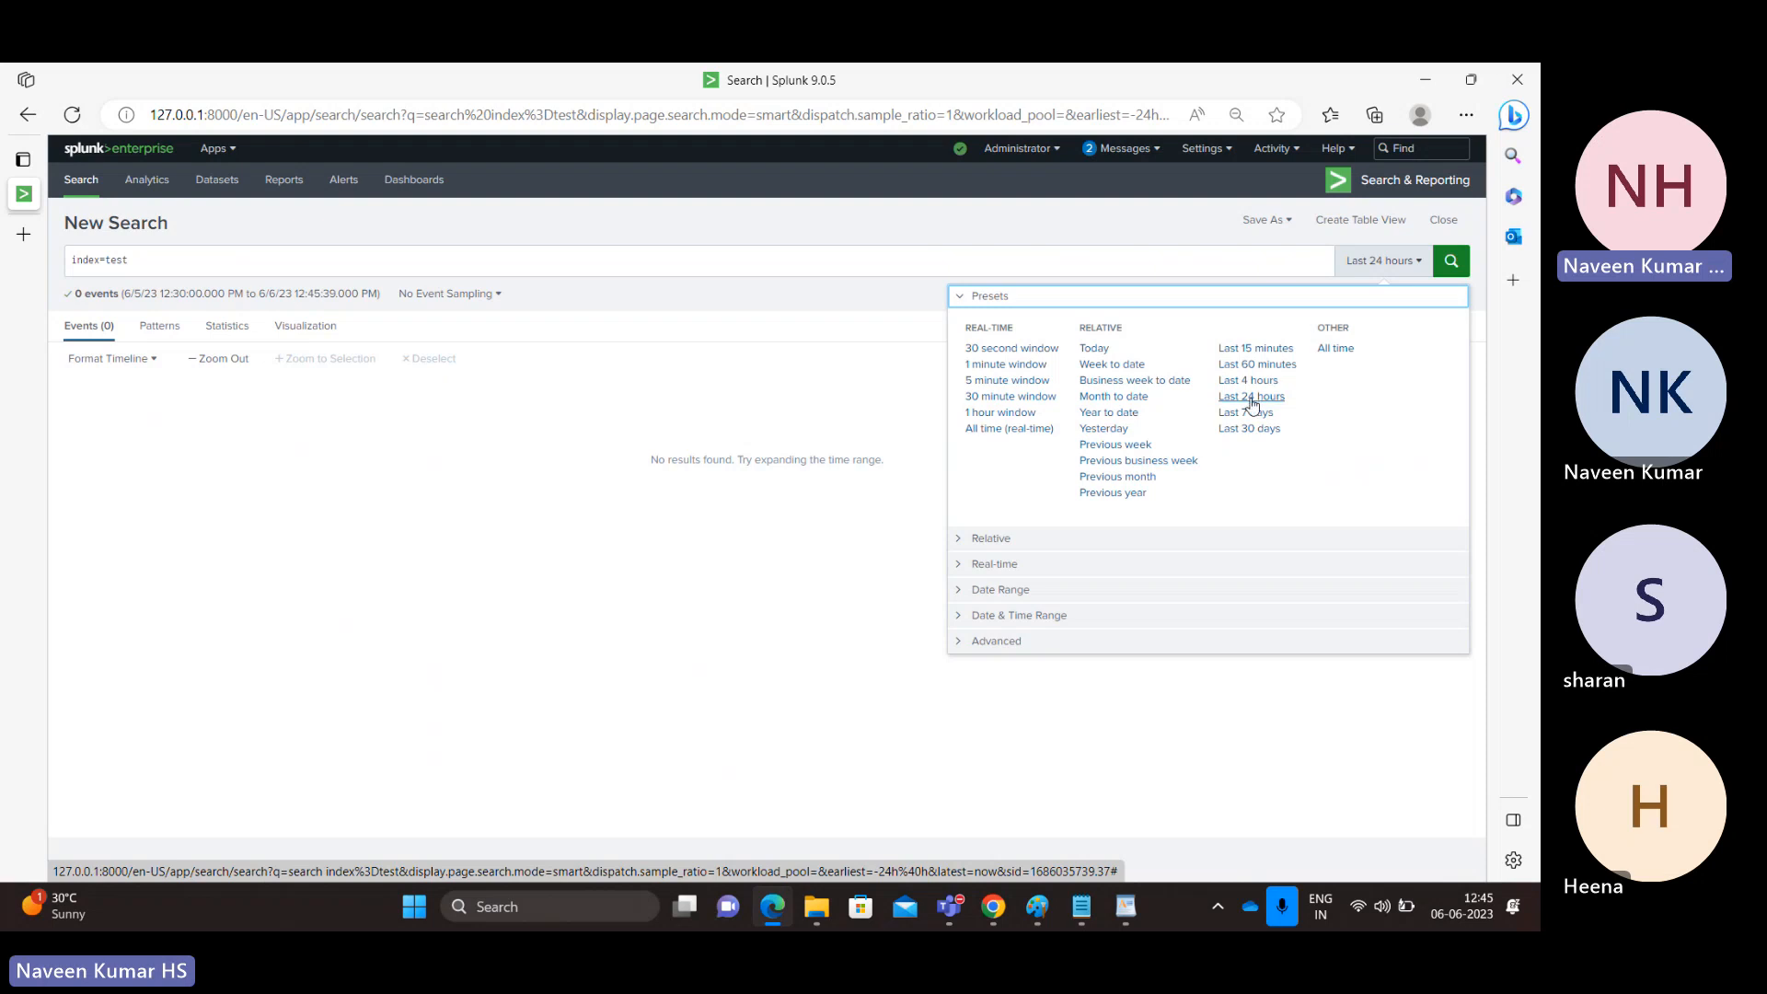
{"action": "left_click", "coordinate": [1248, 429]}
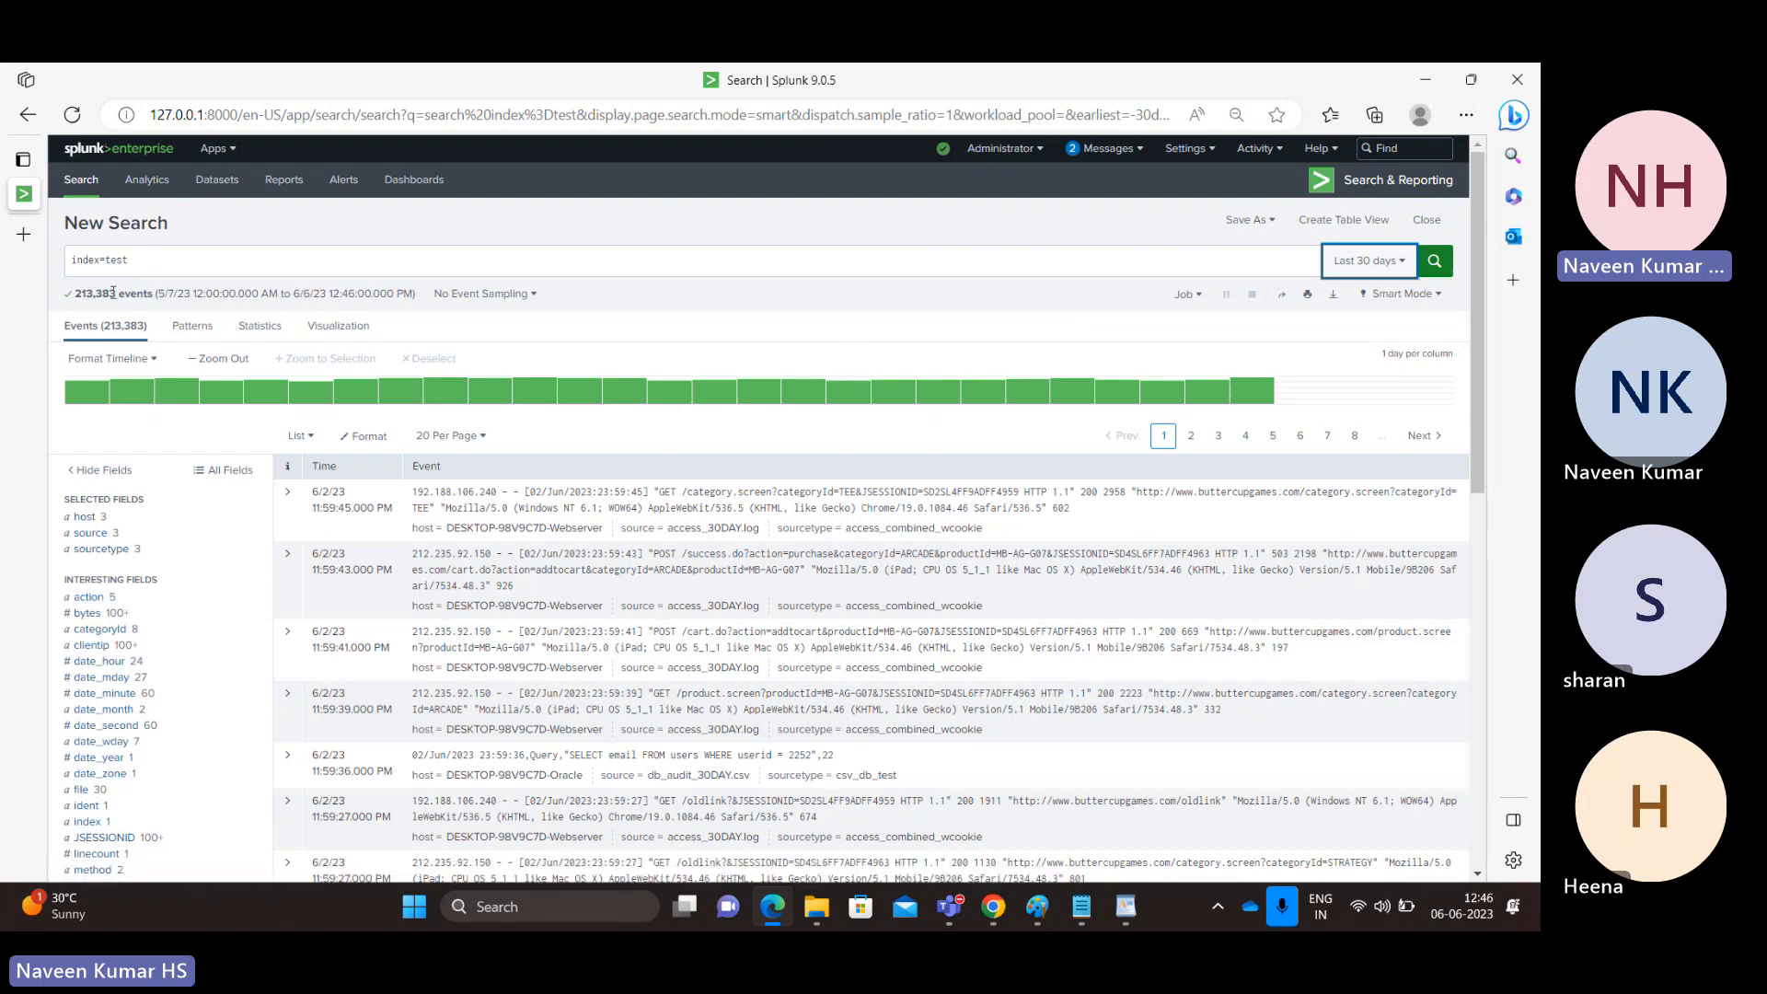
{"action": "left_click", "coordinate": [1381, 264]}
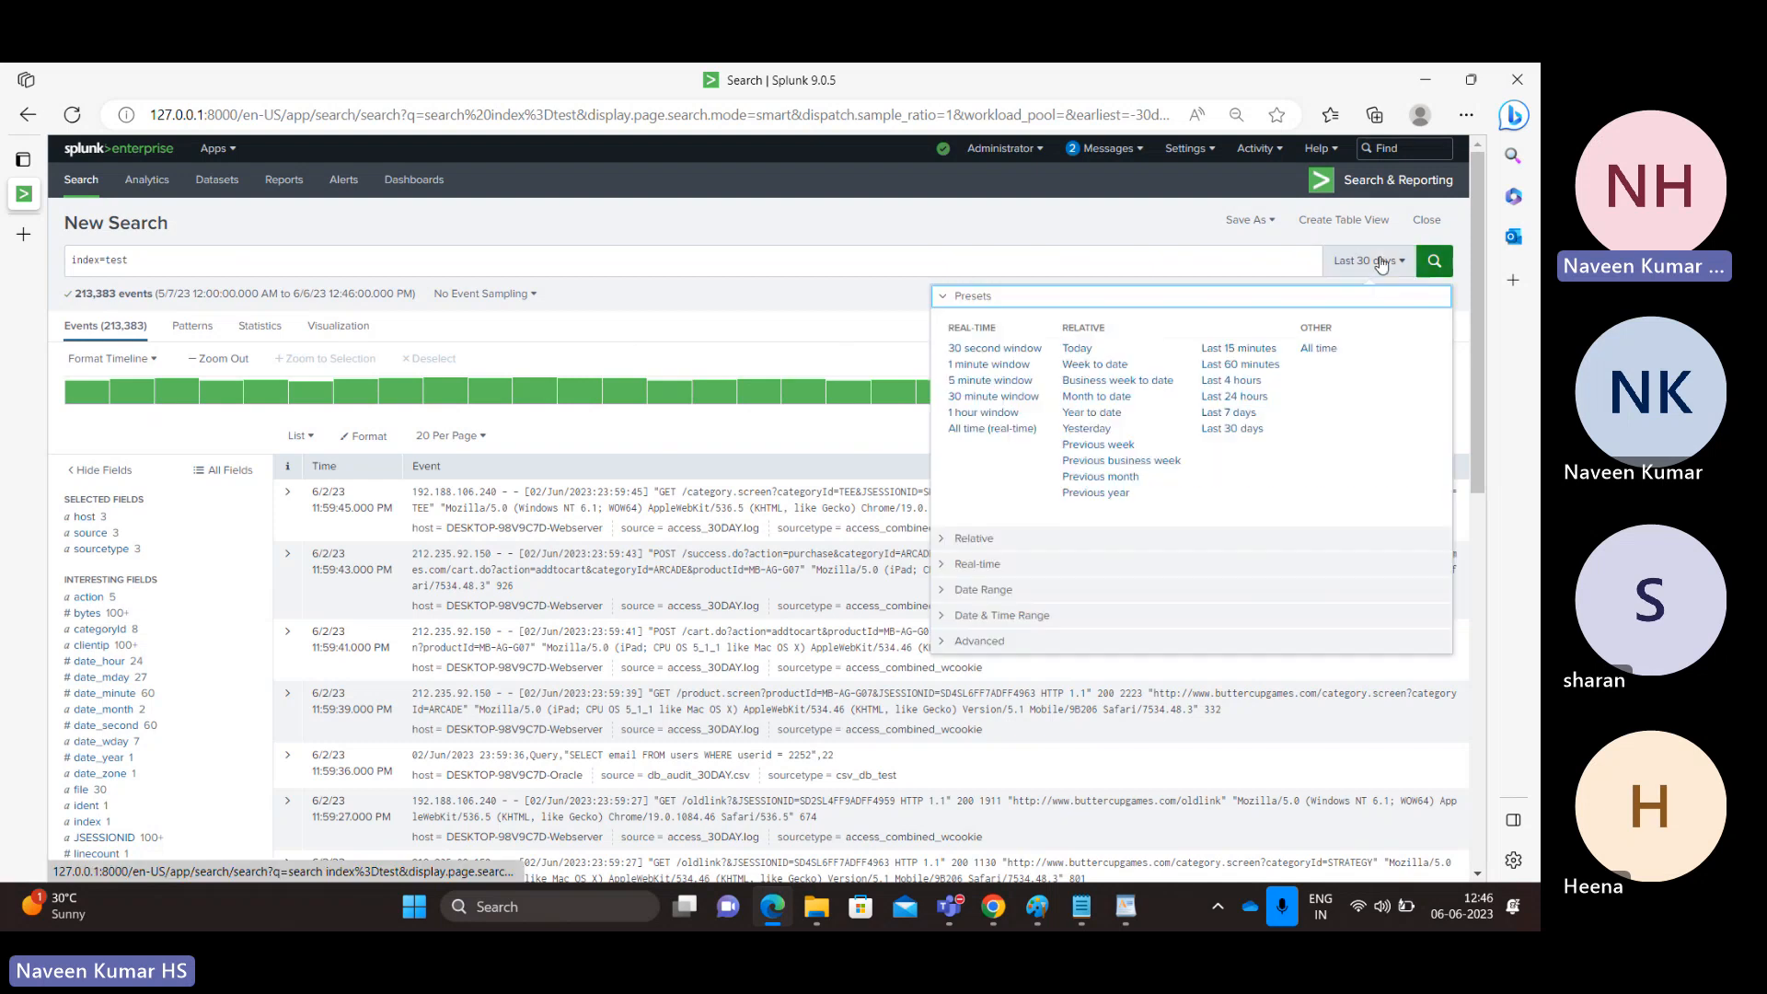
{"action": "left_click", "coordinate": [1319, 356]}
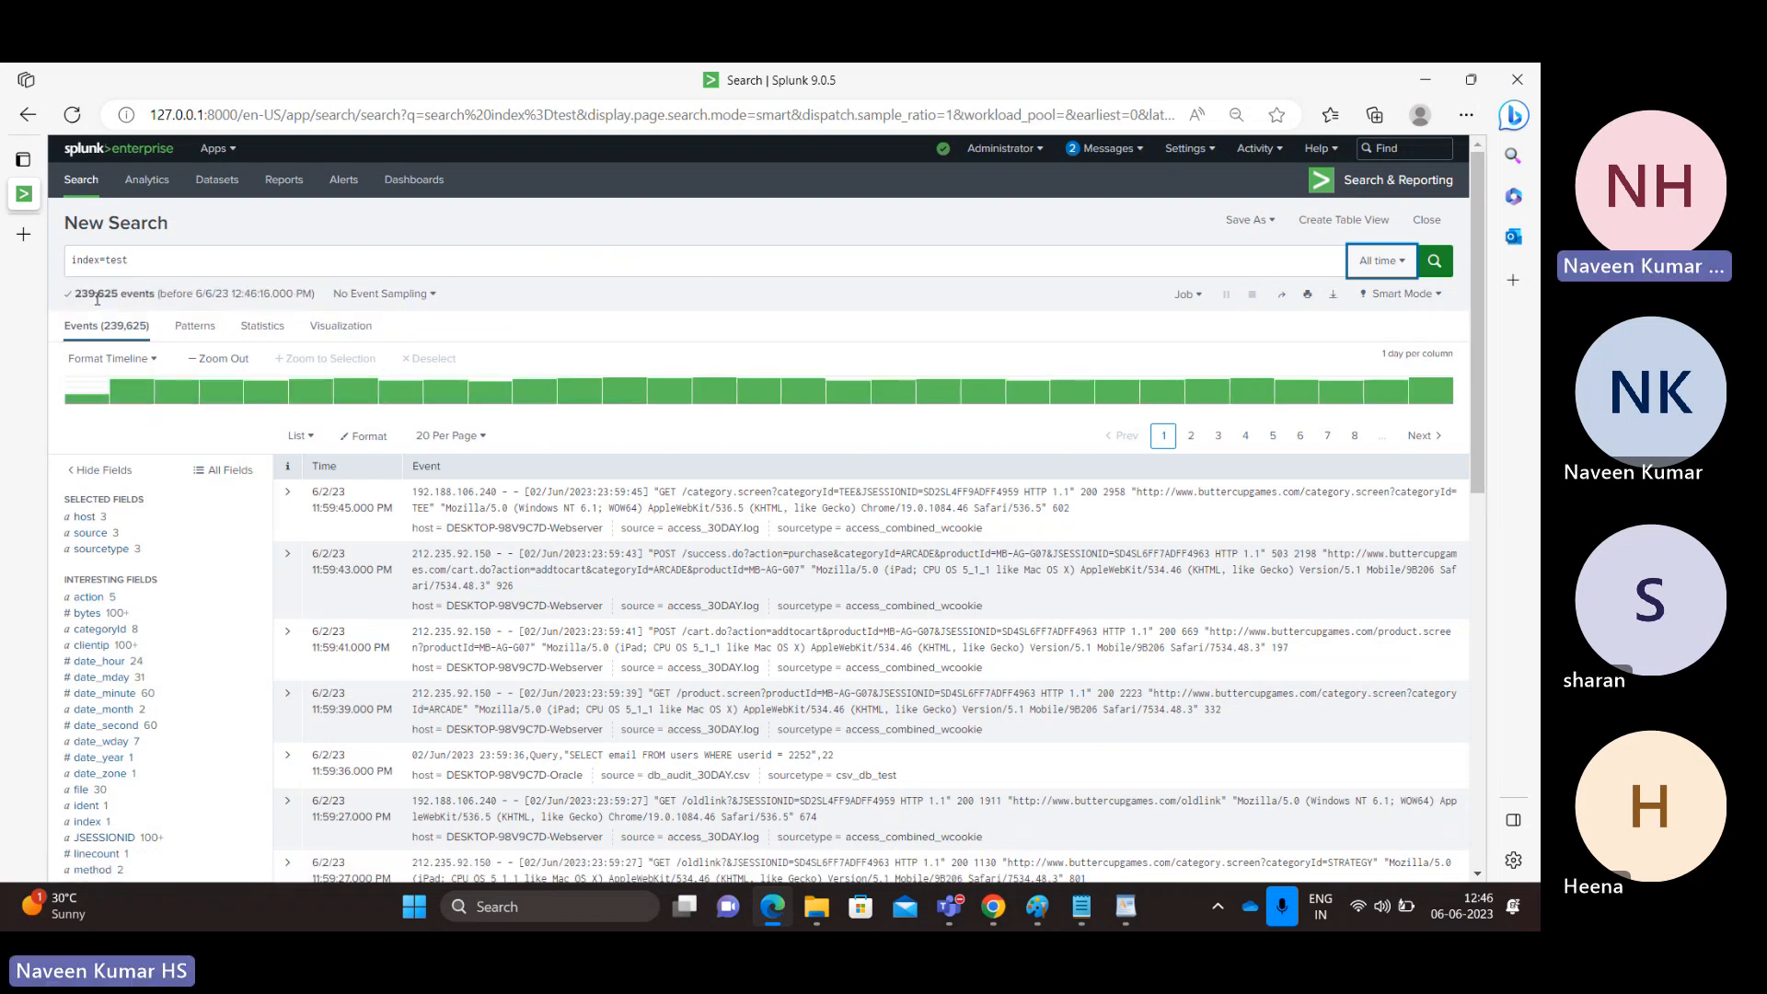
Step: Note the 239,625 All-time total, then narrow the search to Last 60 minutes
{"action": "double_click", "coordinate": [87, 298]}
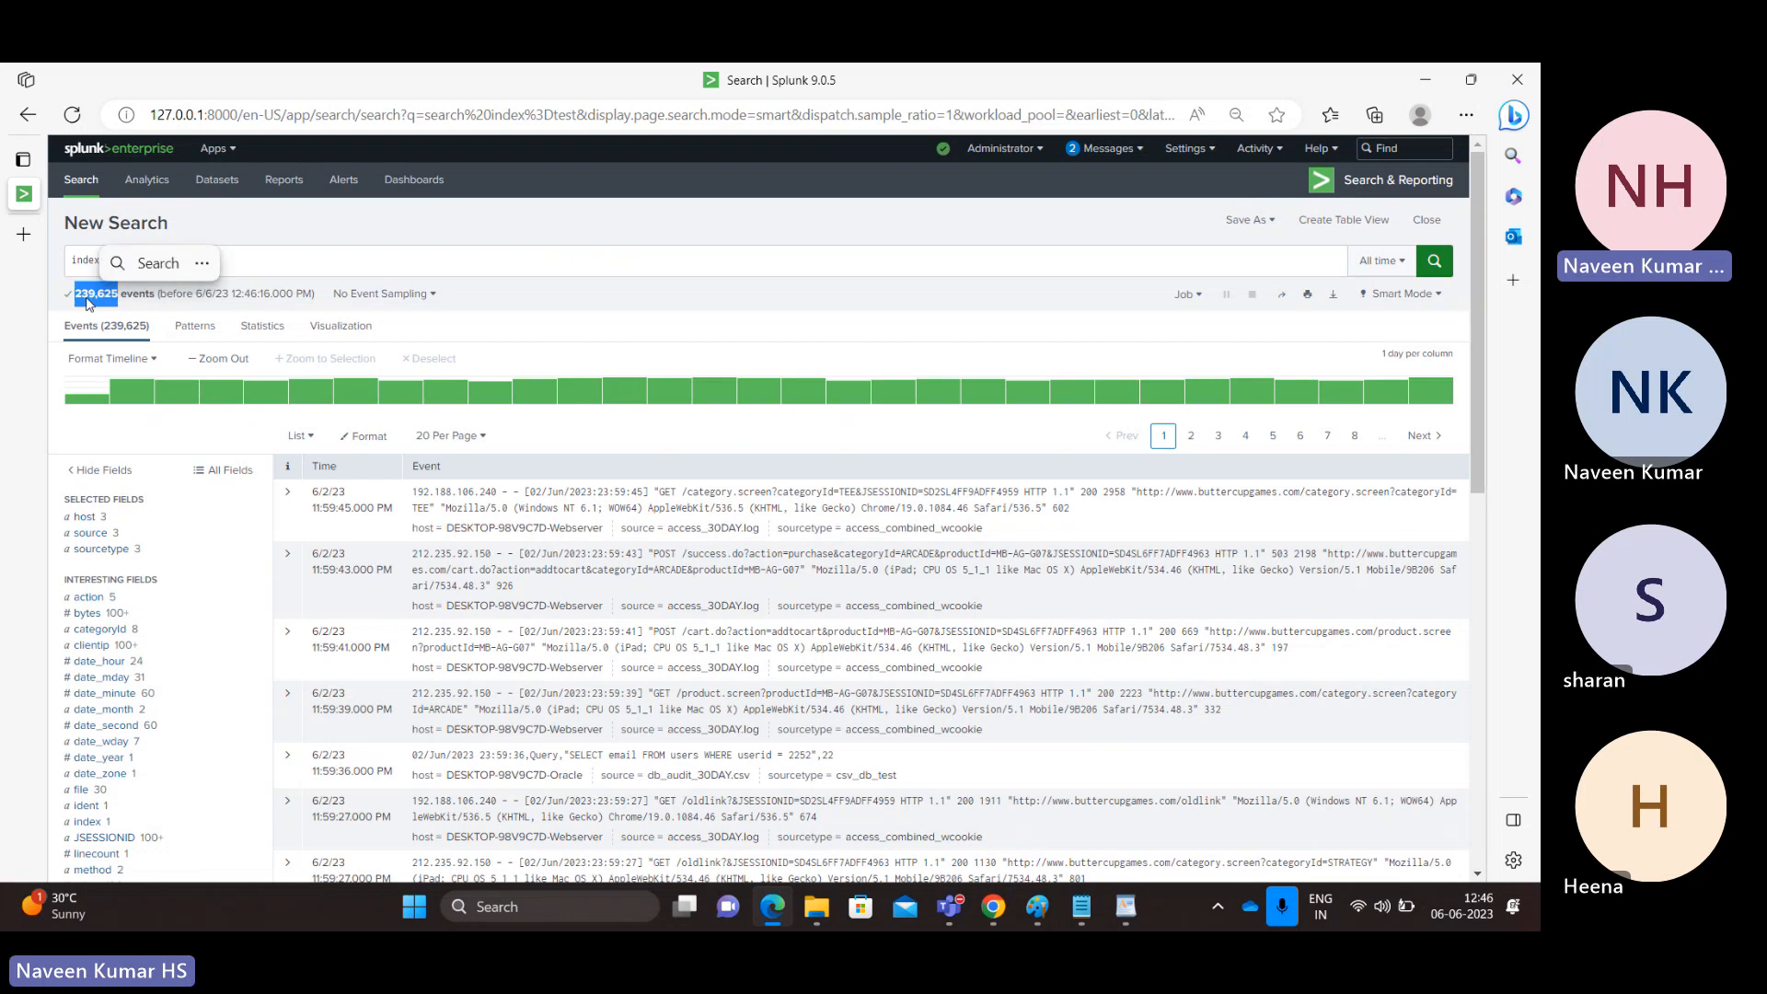
{"action": "left_click", "coordinate": [387, 268]}
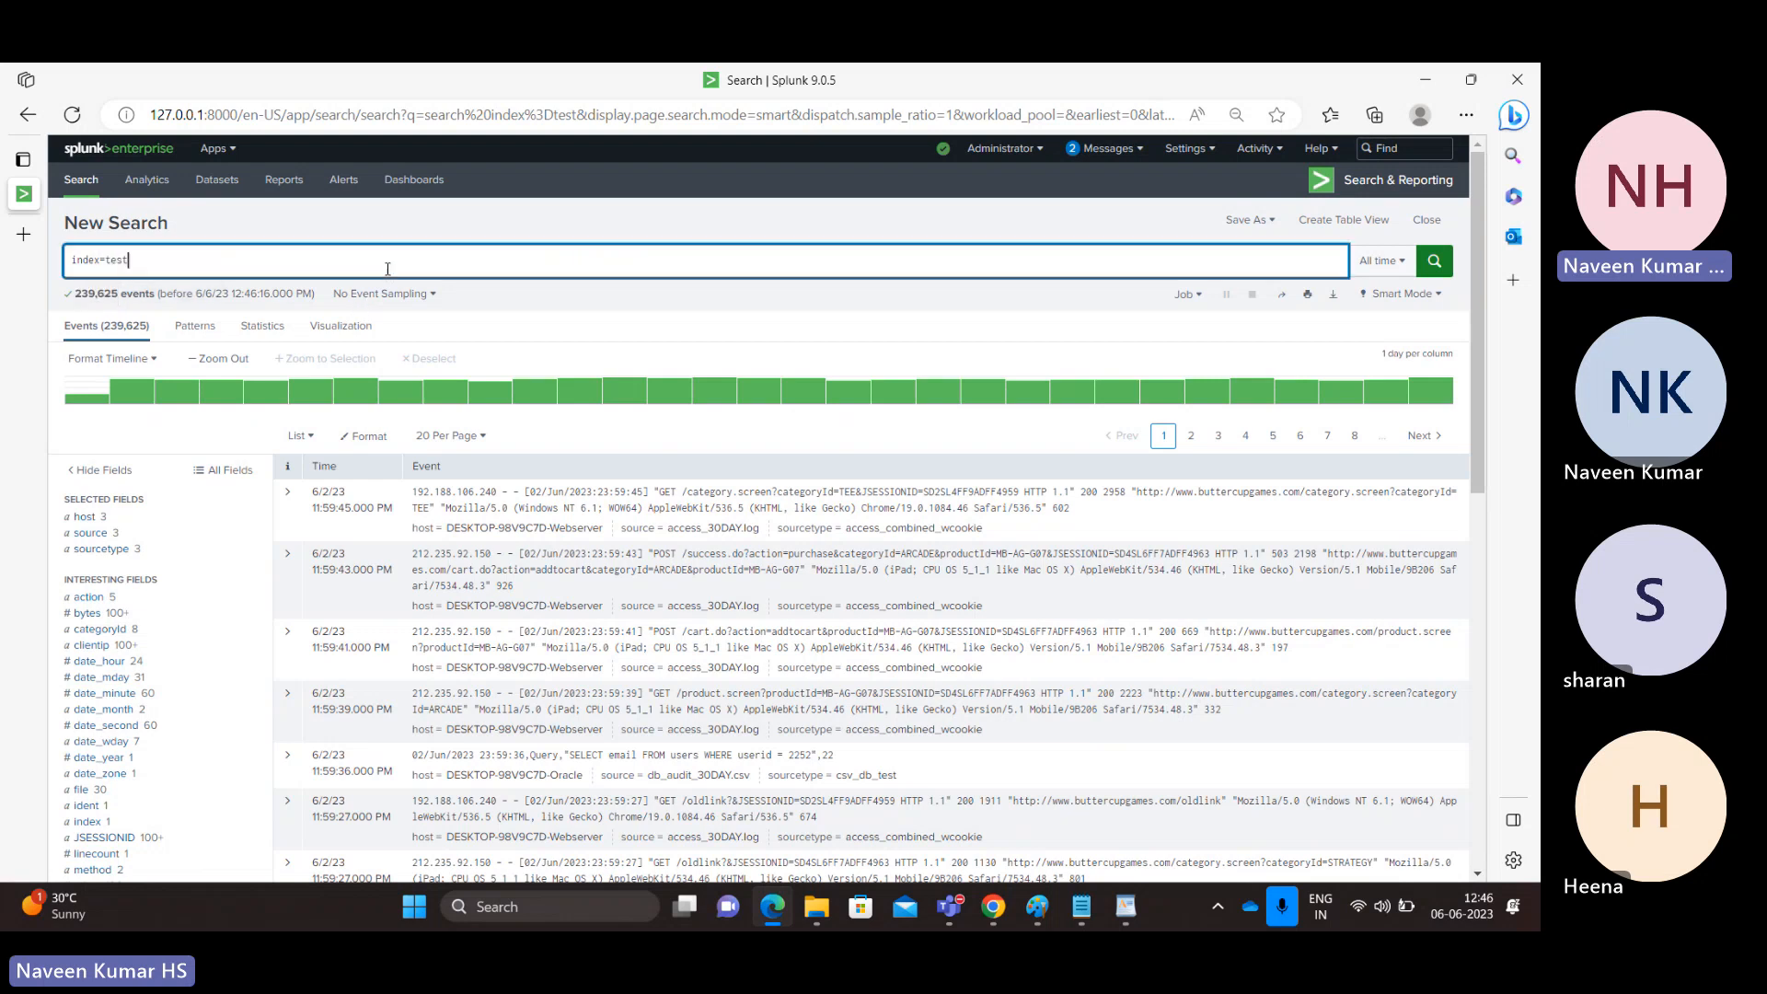
{"action": "double_click", "coordinate": [117, 260]}
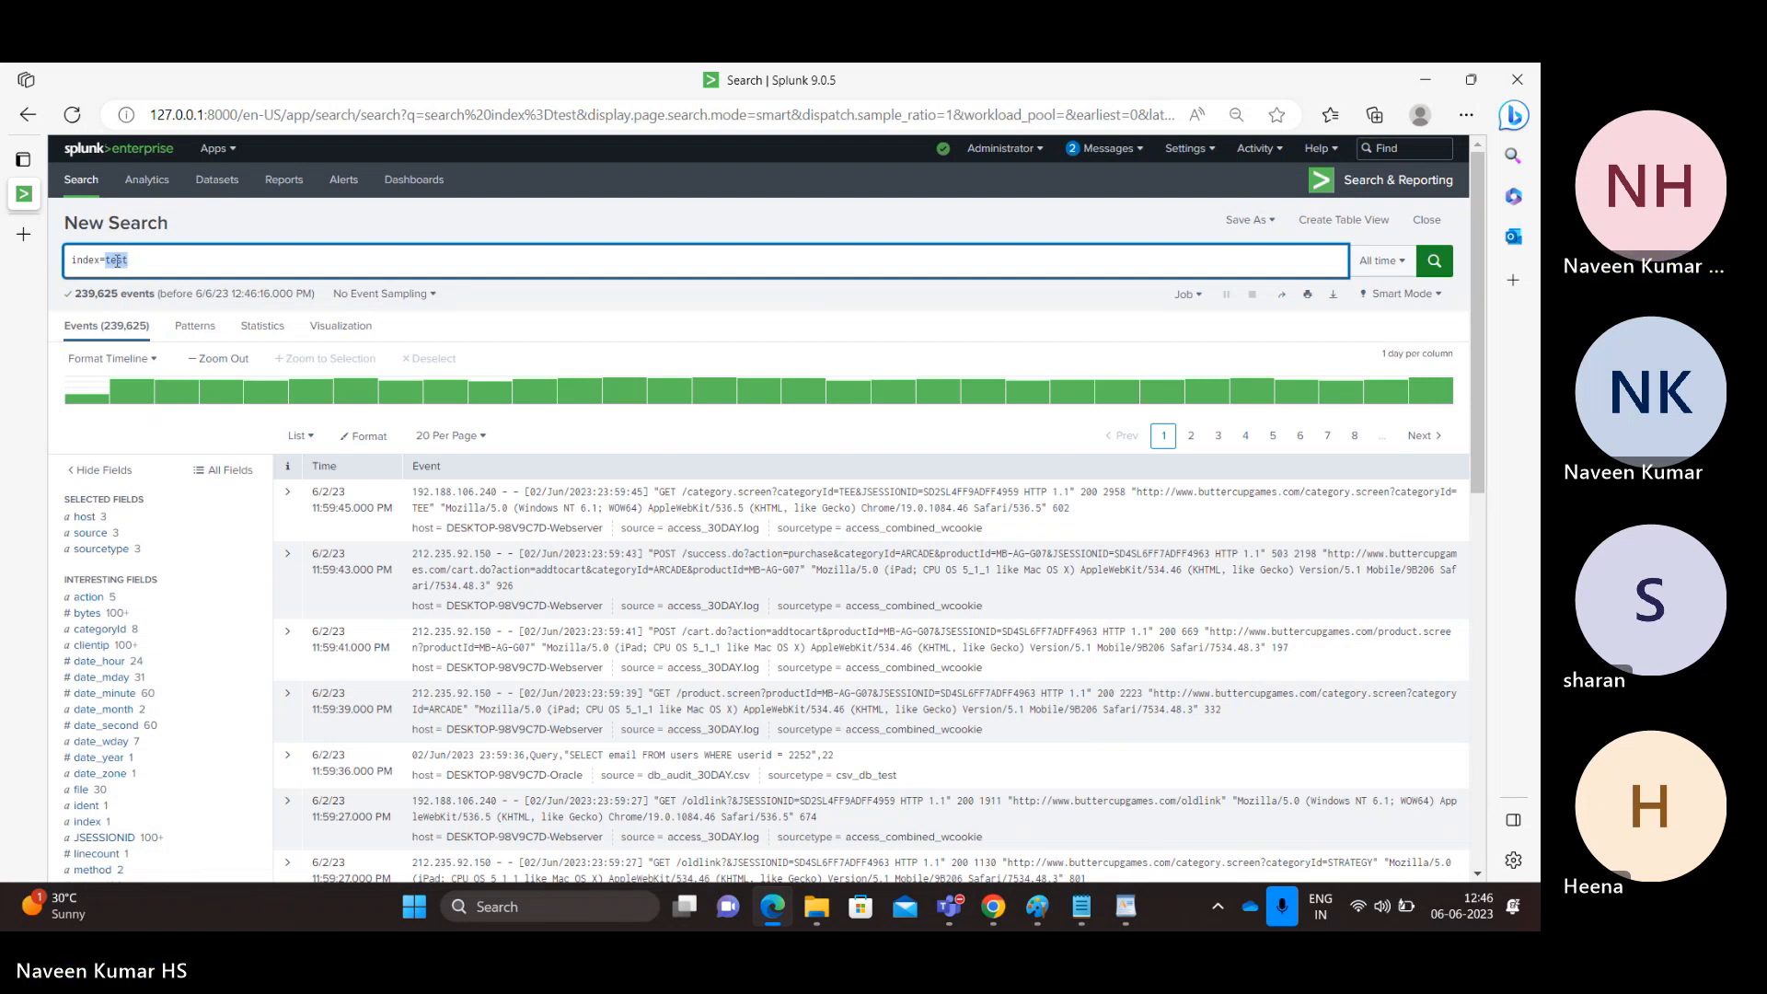
{"action": "left_click", "coordinate": [1378, 261]}
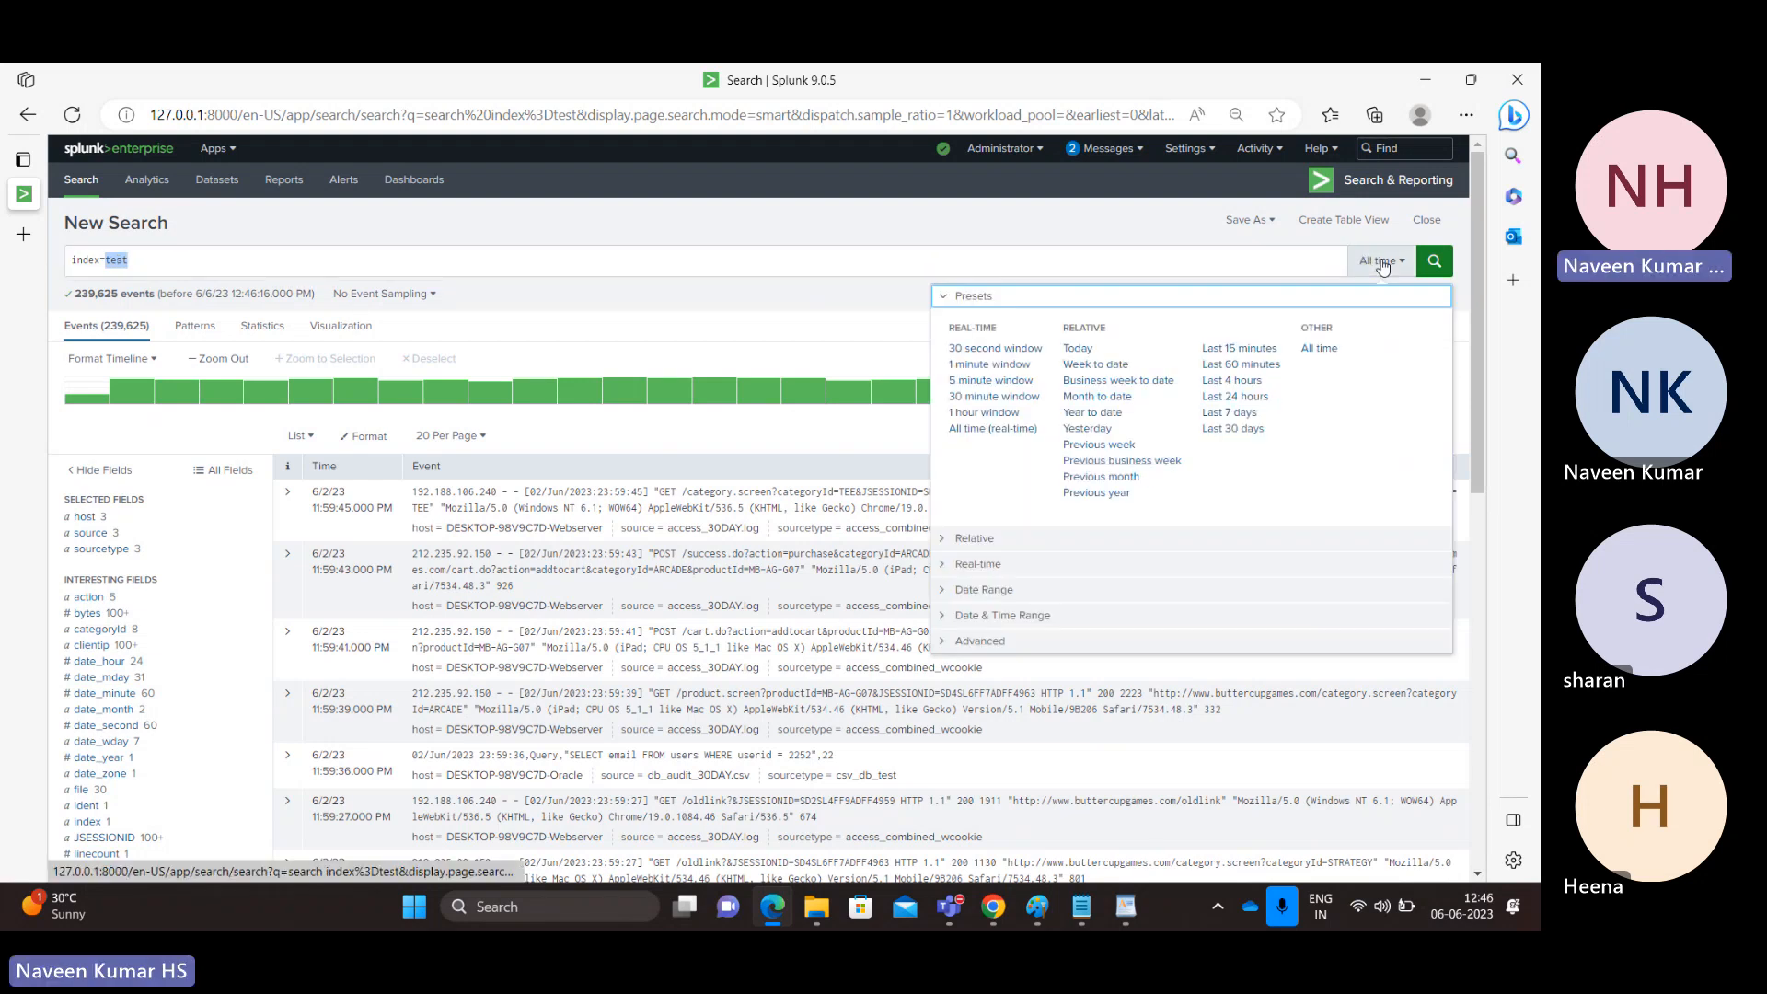
{"action": "left_click", "coordinate": [1239, 365]}
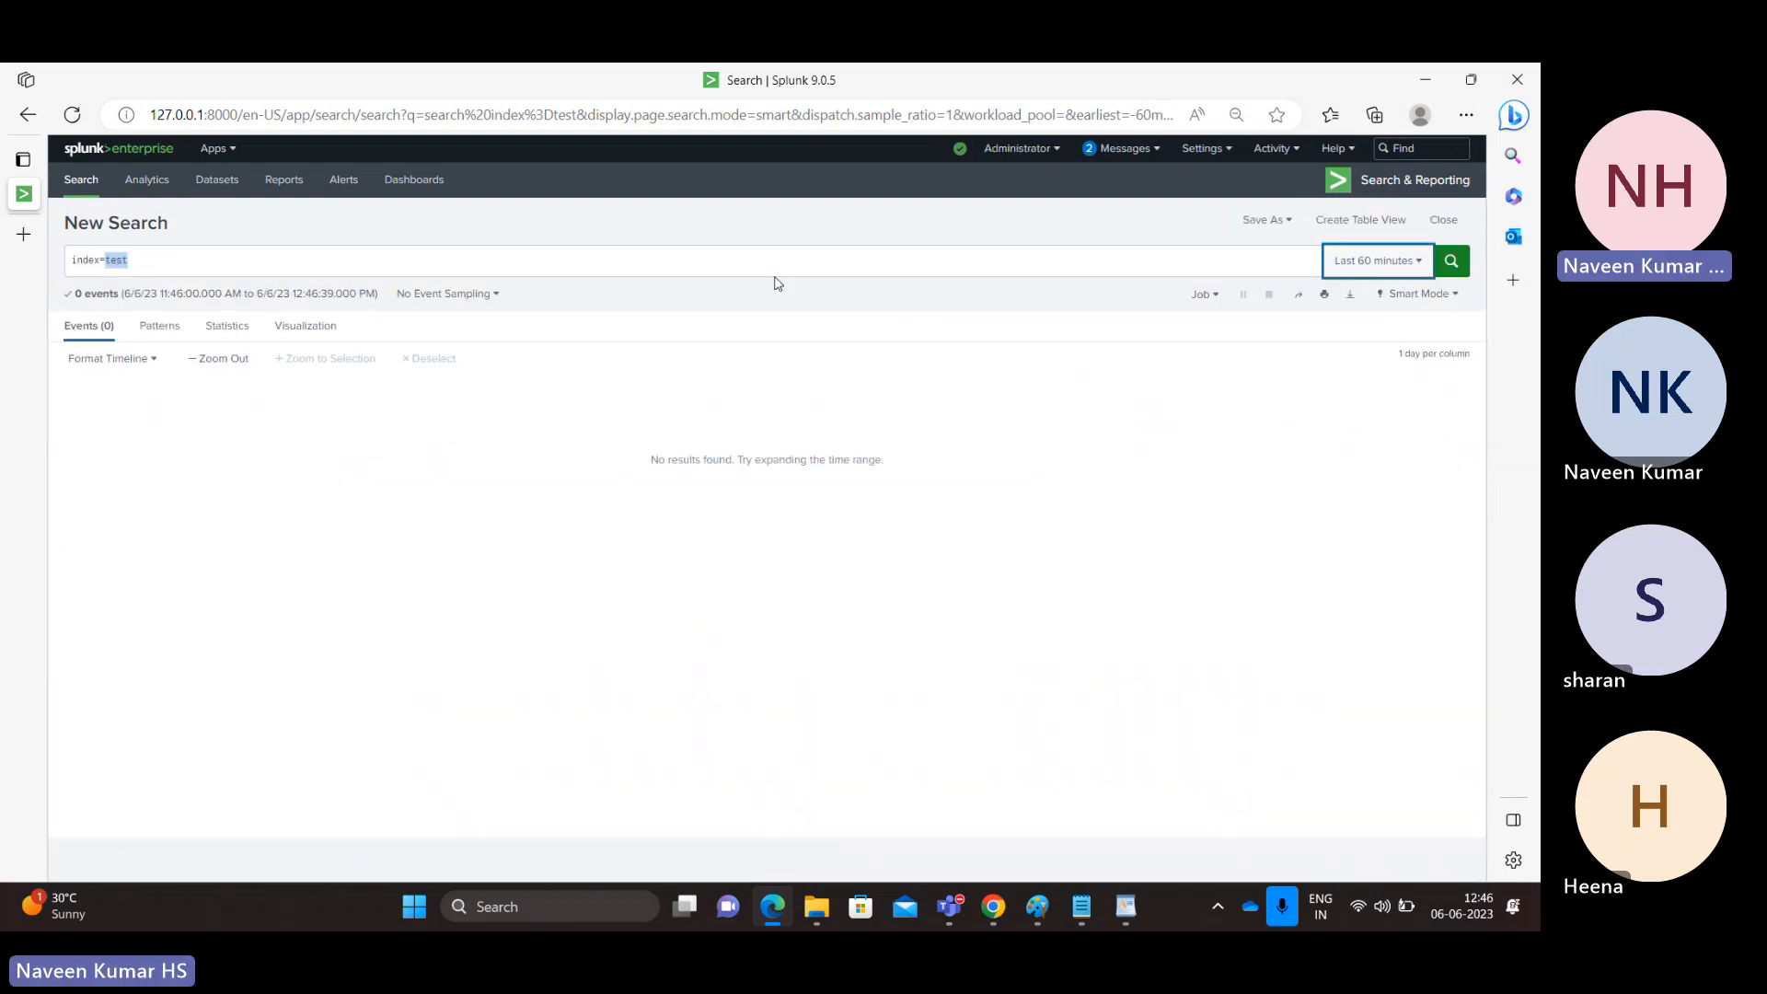
Step: Replace 'test' with '*' in the query and run index=* across all indexes
{"action": "double_click", "coordinate": [117, 261]}
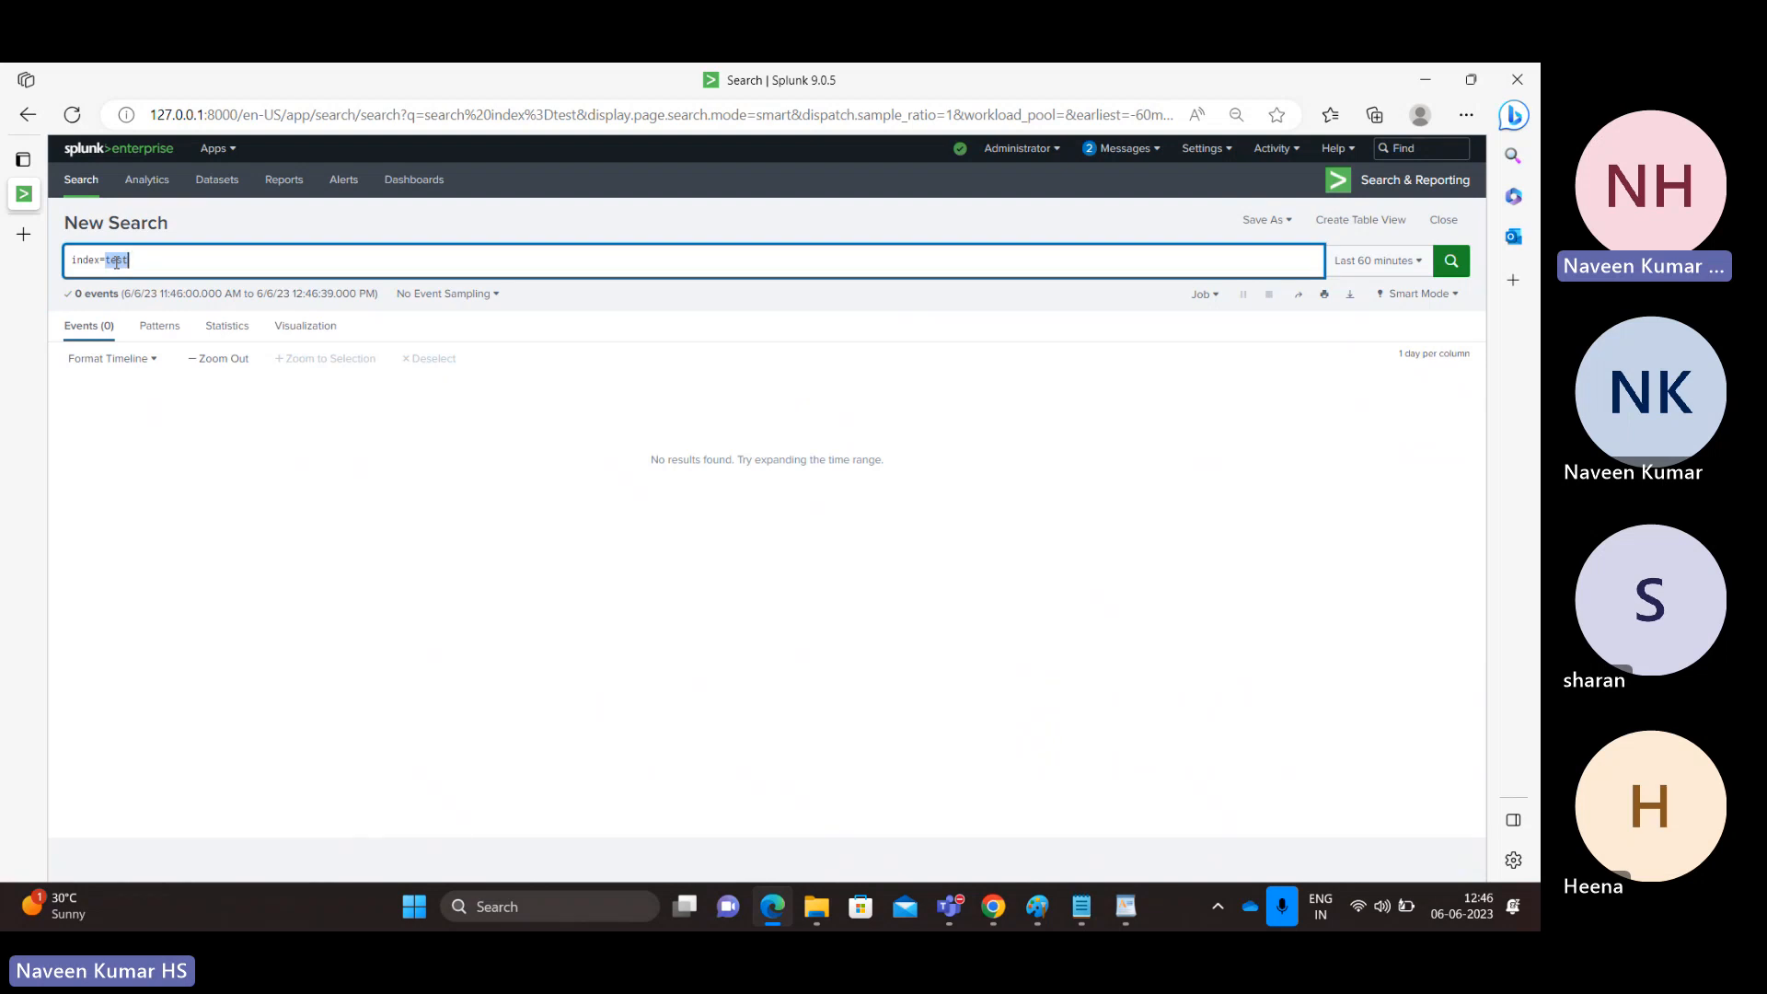
{"action": "type", "text": "*"}
{"action": "type", "text": "*"}
{"action": "key", "text": "Return"}
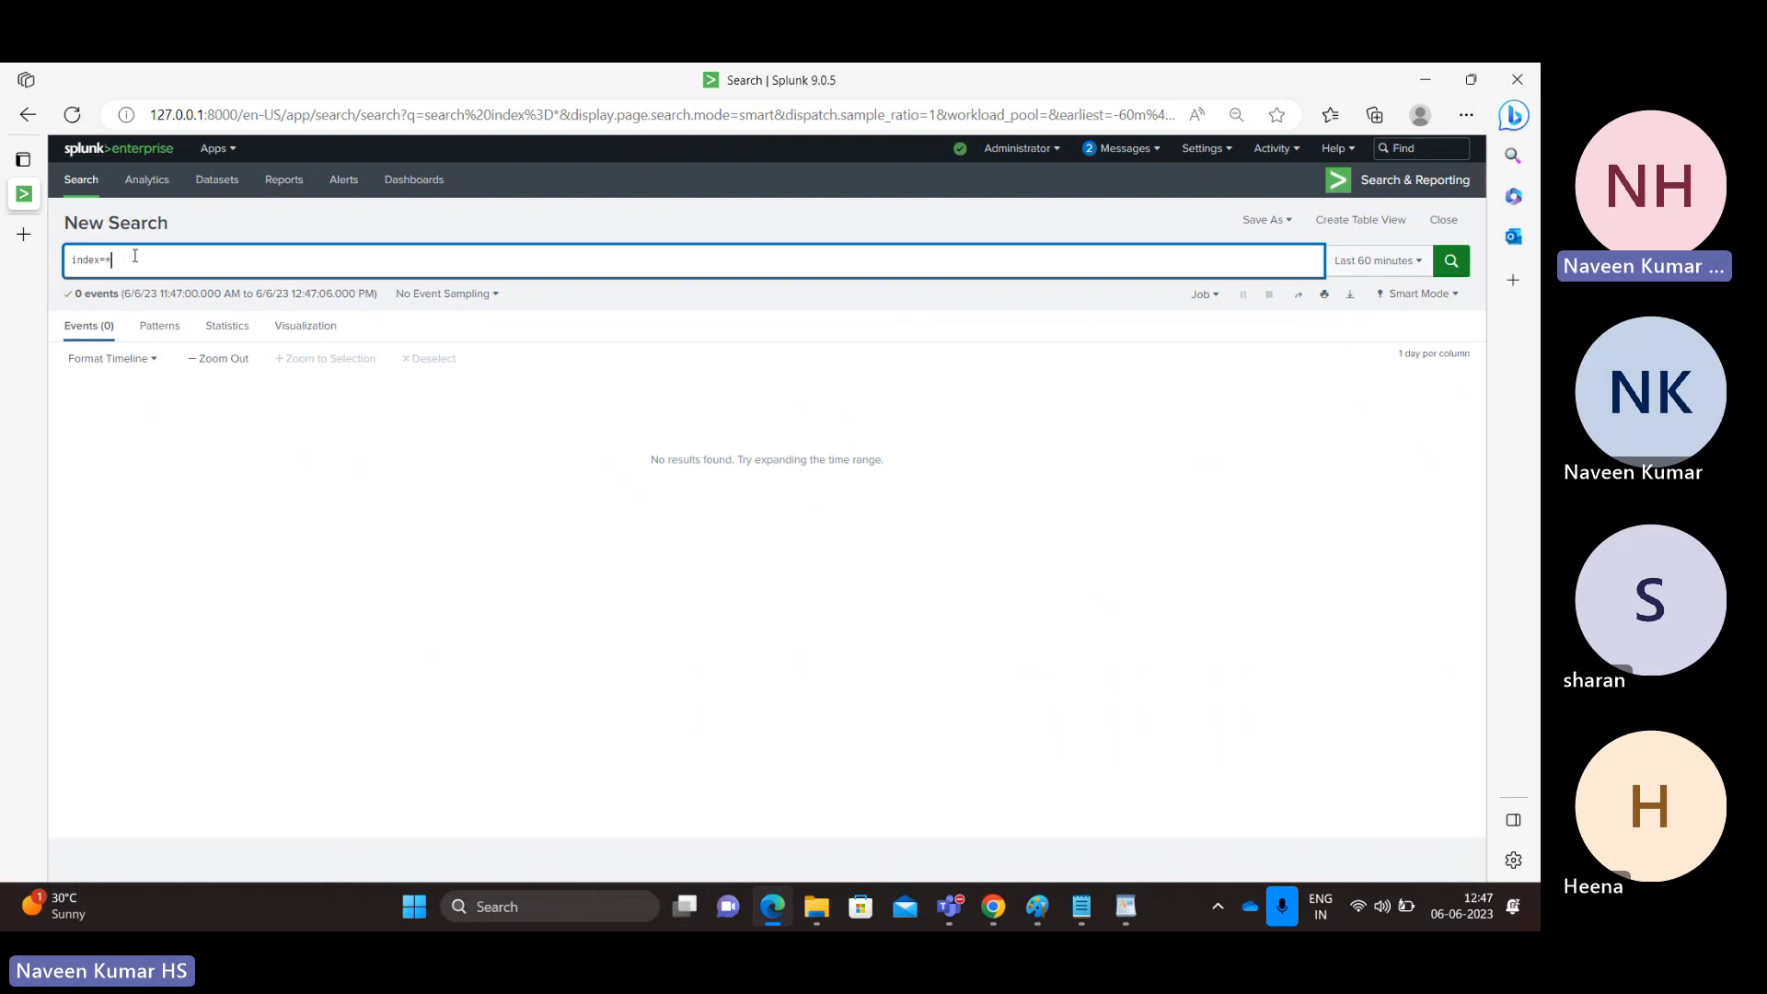
Step: Run index=* over Last 4 hours, Last 24 hours, then Last 30 days (213,383 events)
{"action": "left_click", "coordinate": [1390, 263]}
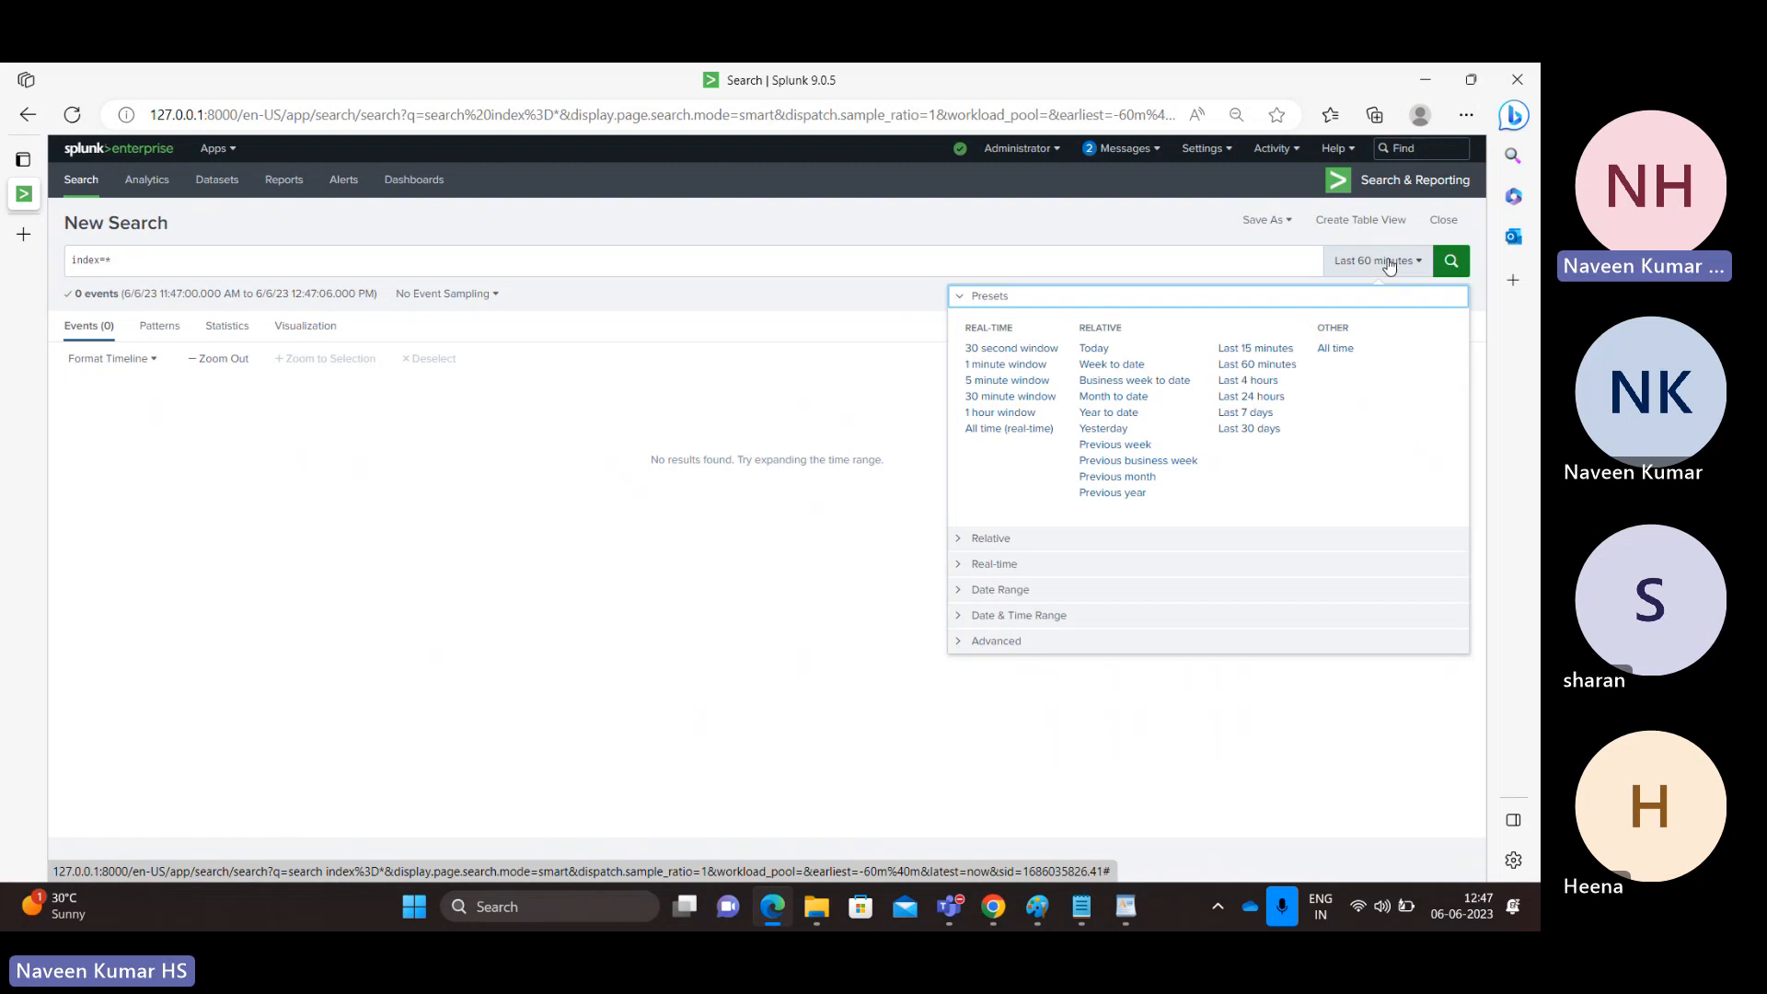
{"action": "left_click", "coordinate": [1245, 381]}
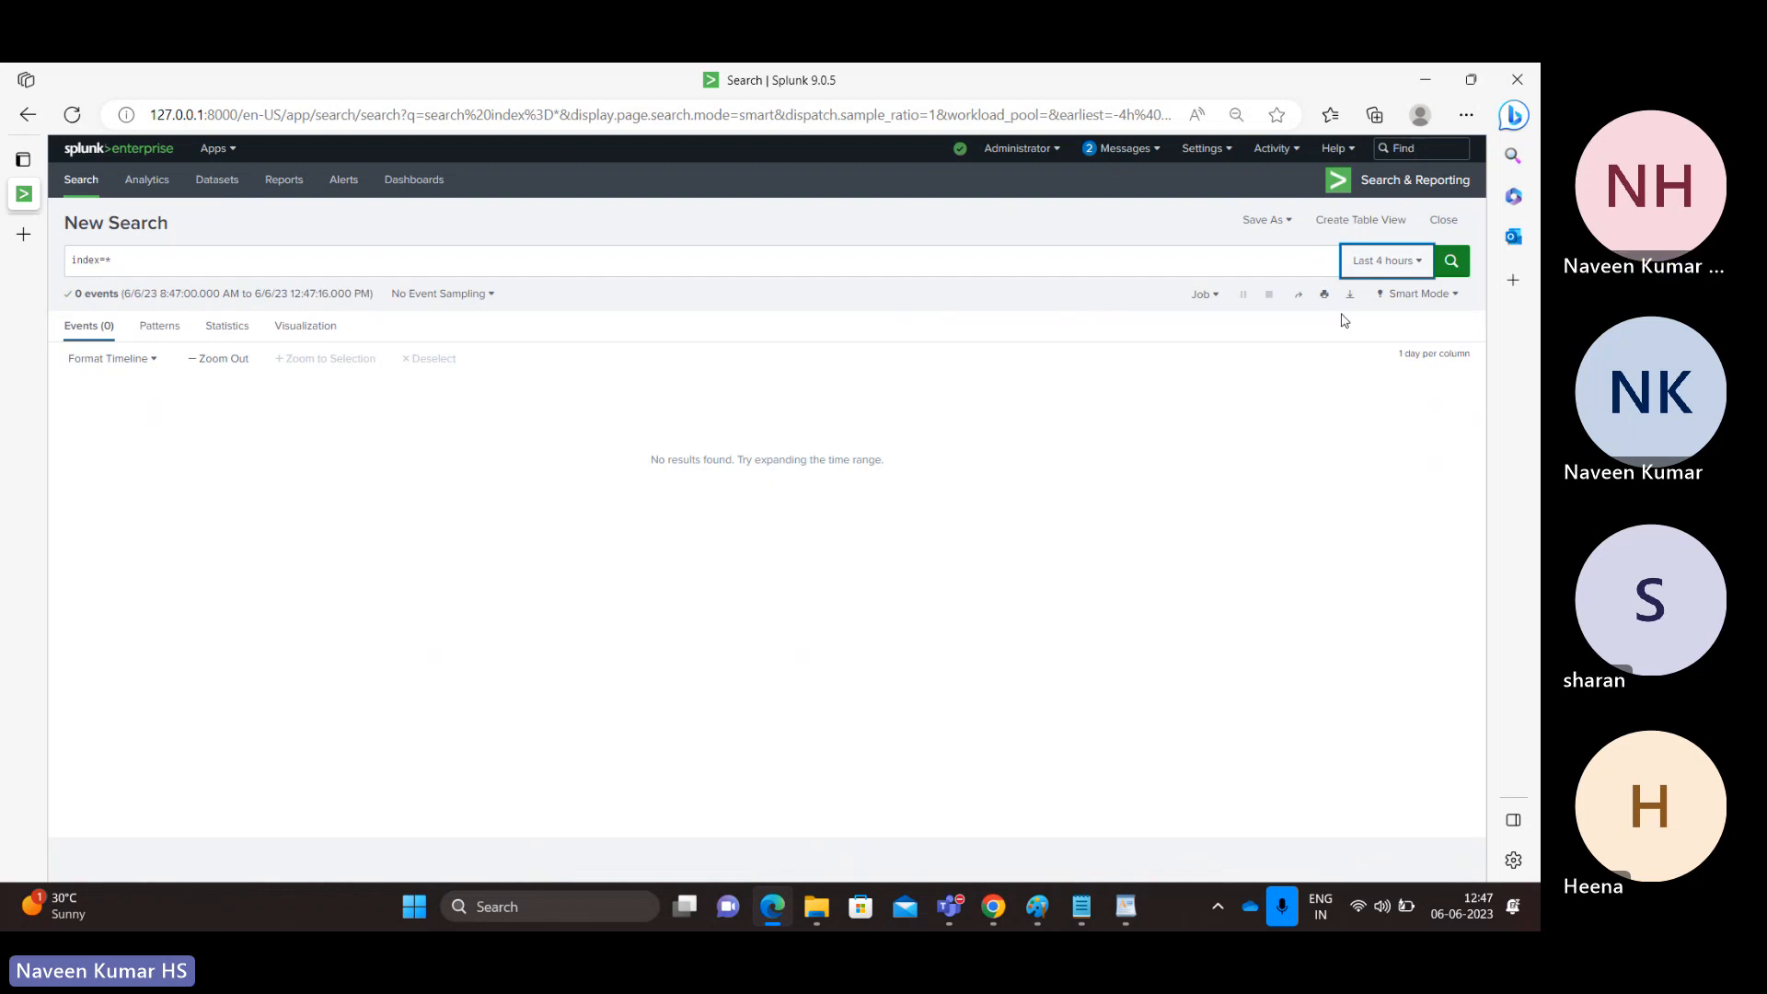
{"action": "left_click", "coordinate": [1408, 263]}
{"action": "left_click", "coordinate": [1257, 398]}
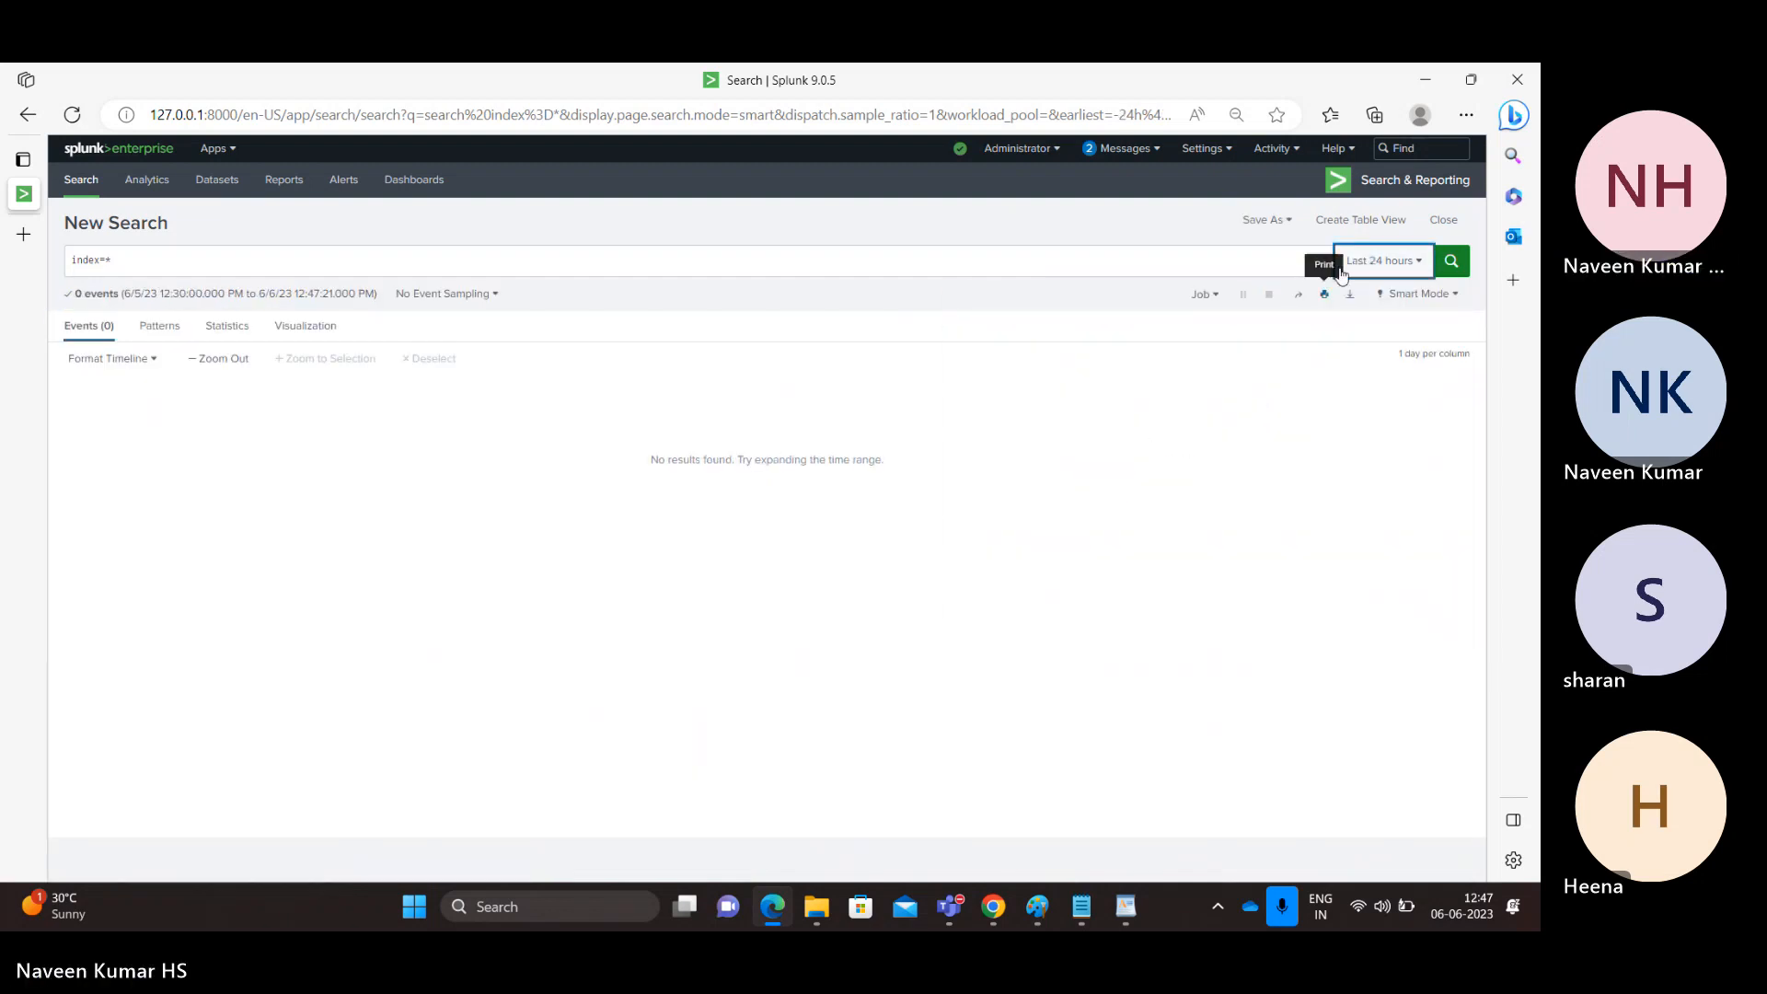
{"action": "left_click", "coordinate": [1401, 263]}
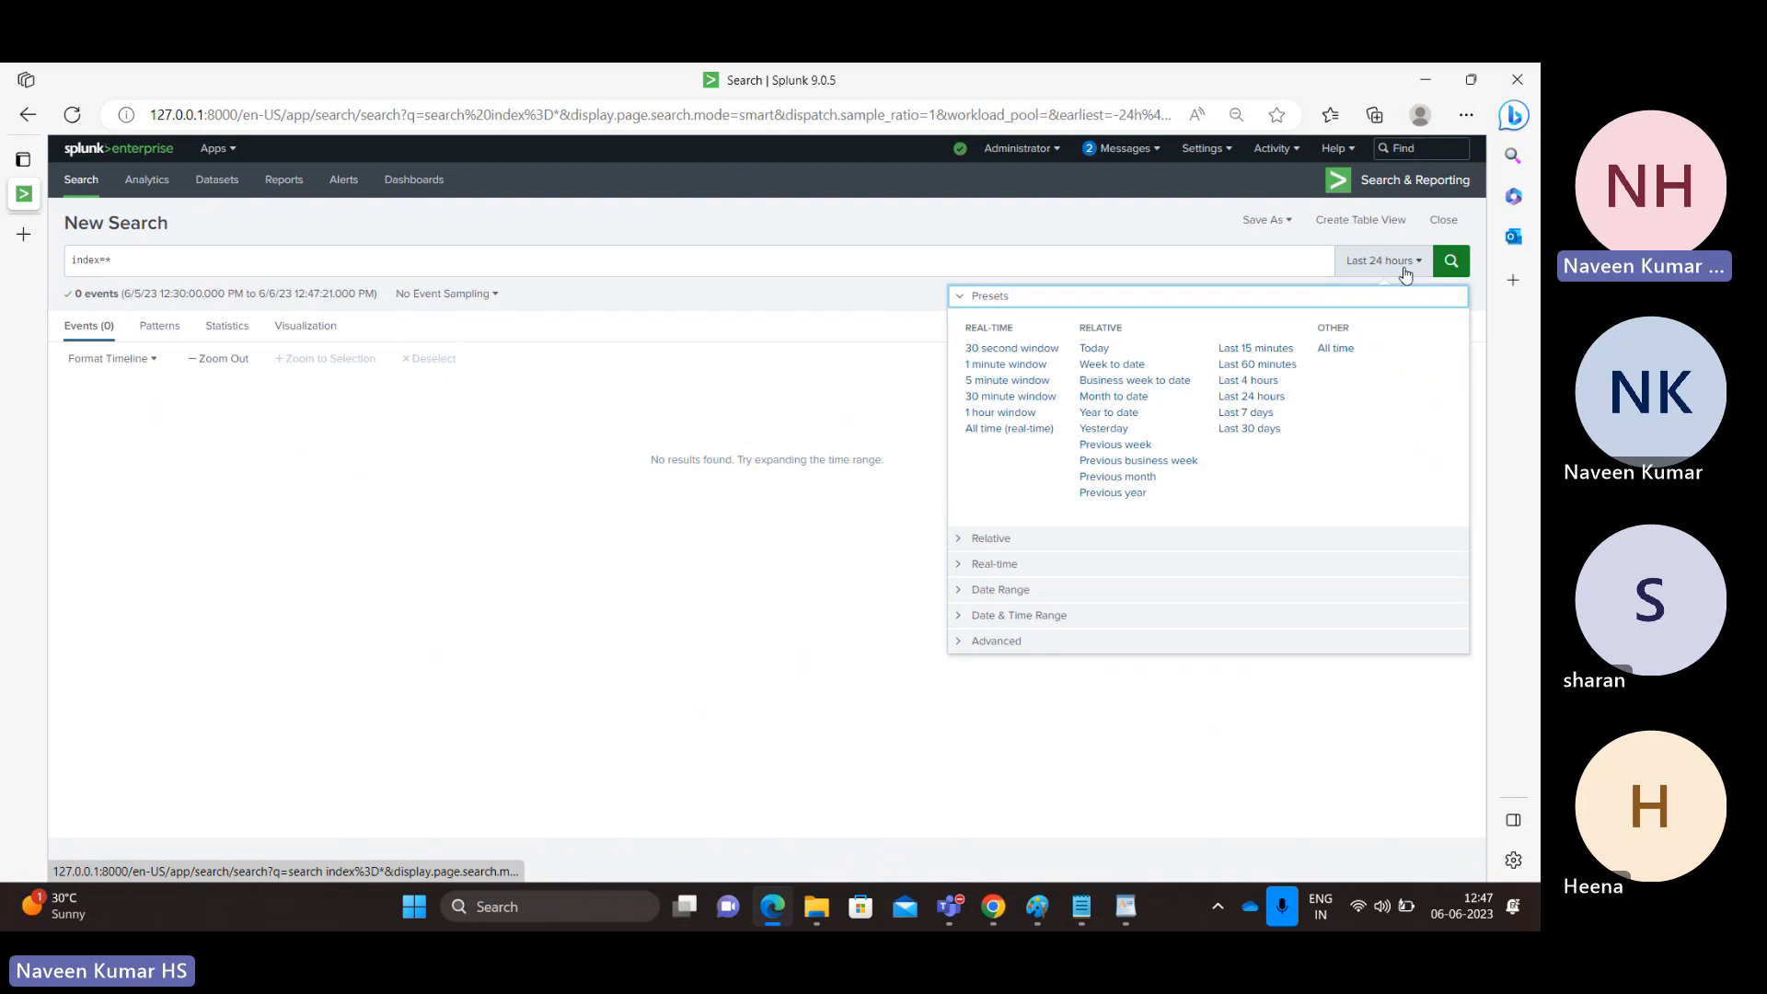
{"action": "left_click", "coordinate": [1263, 432]}
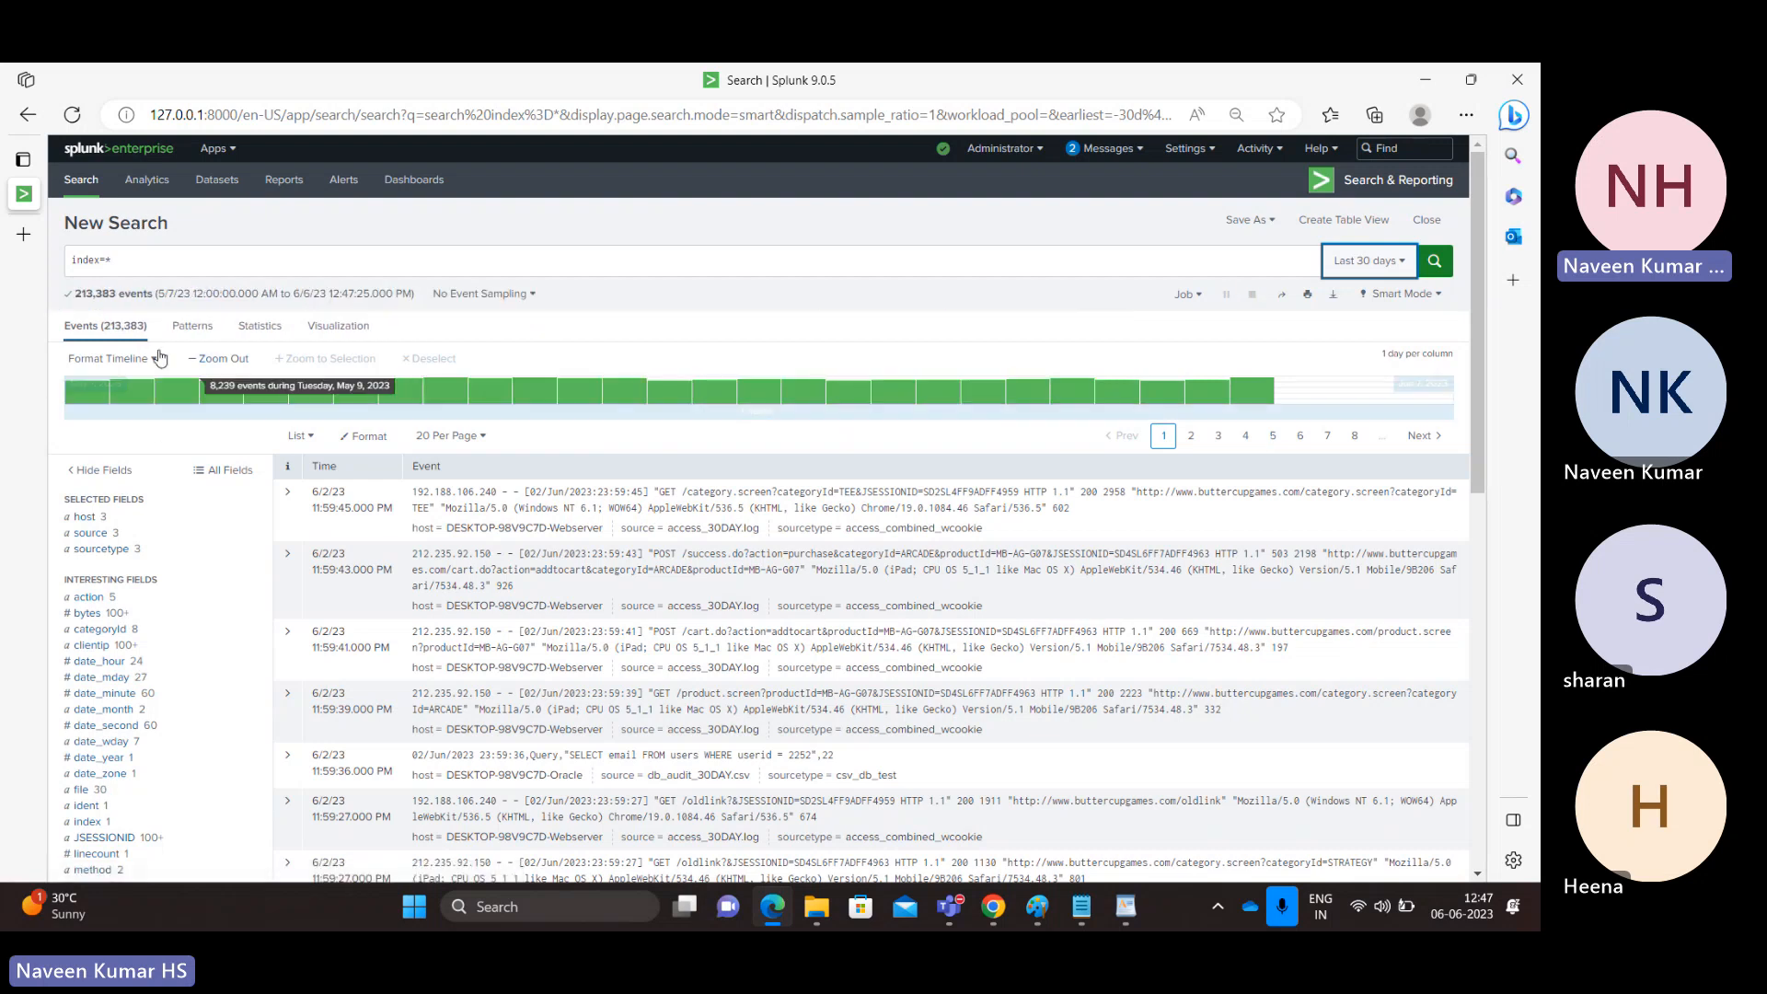
{"action": "left_click", "coordinate": [161, 258]}
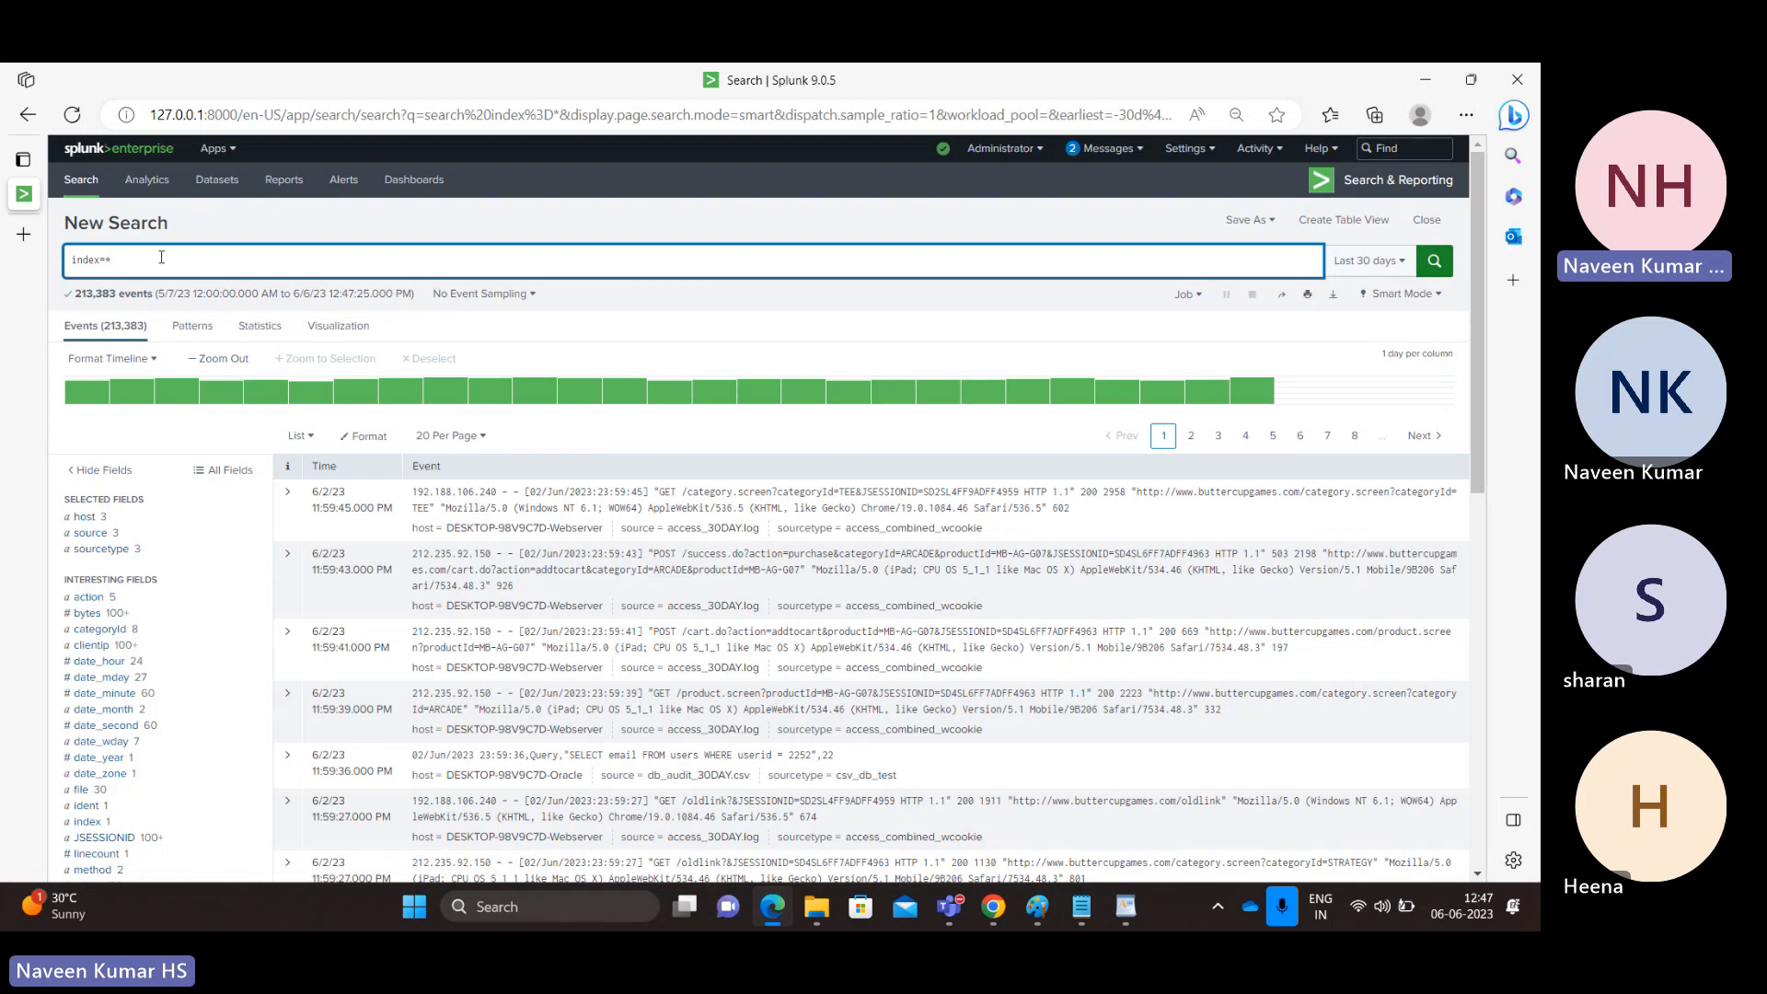
Step: Change the query back to index=test and check Last 60 minutes and Last 24 hours, both 0 events
{"action": "key", "text": "BackSpace"}
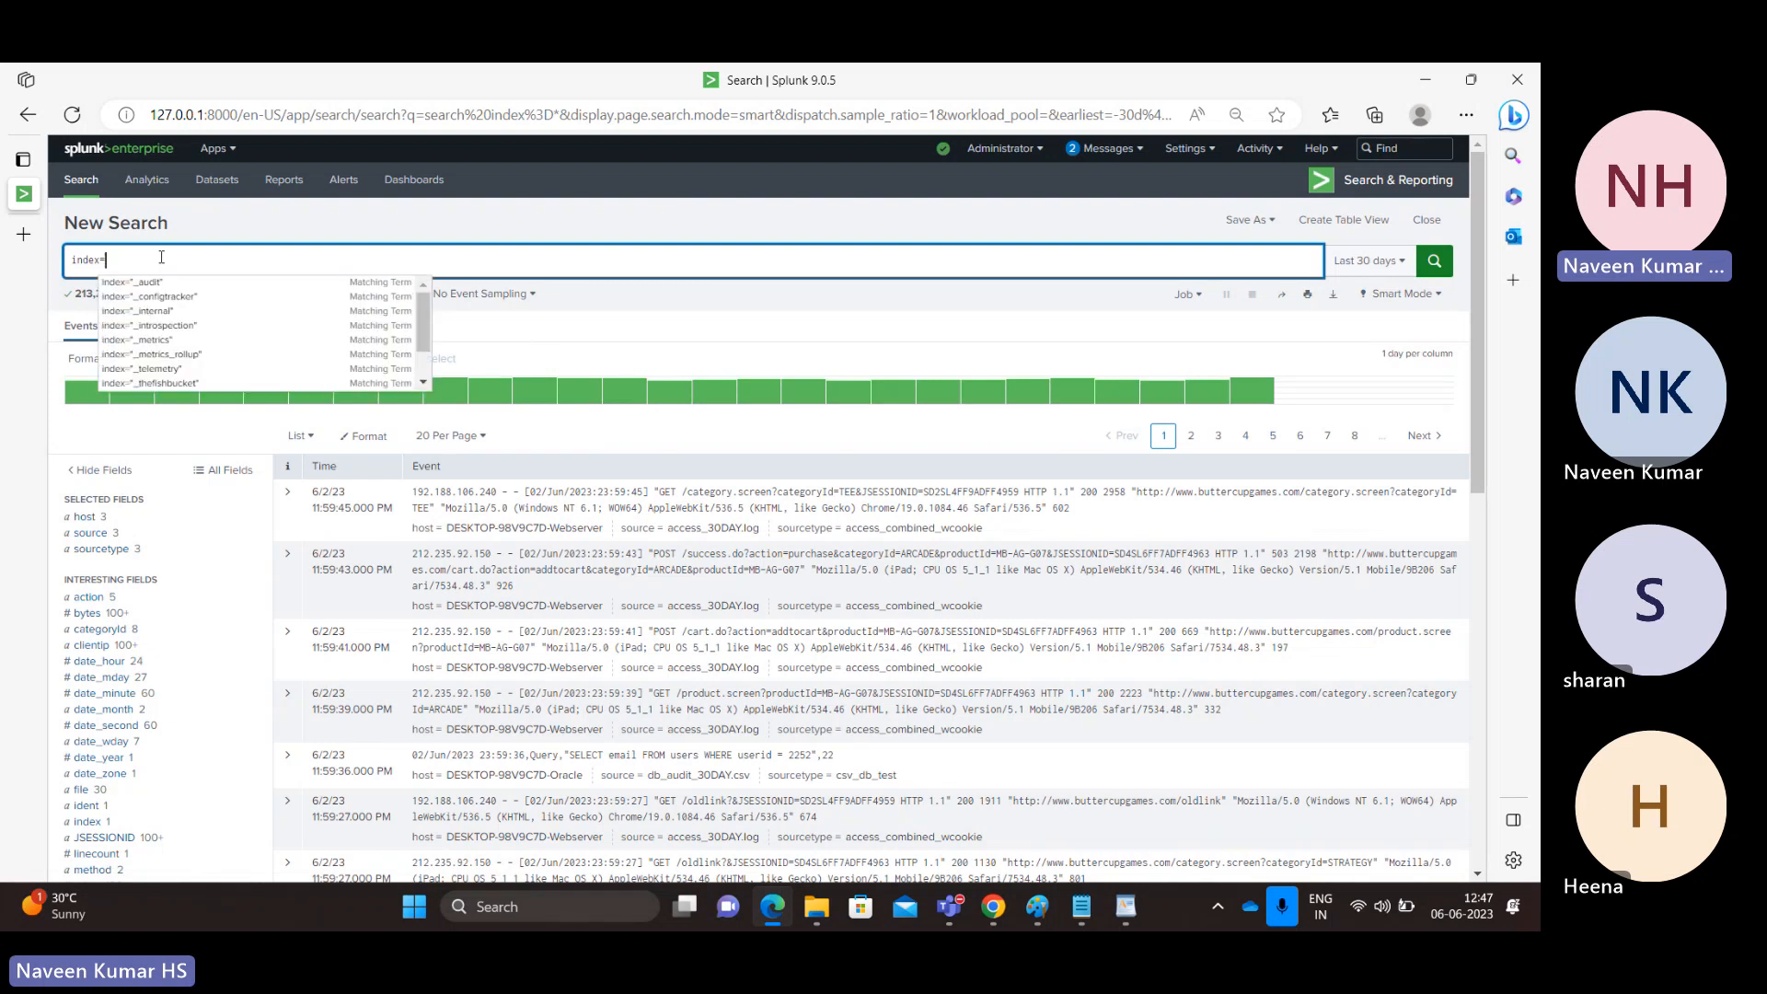
{"action": "type", "text": "tes"}
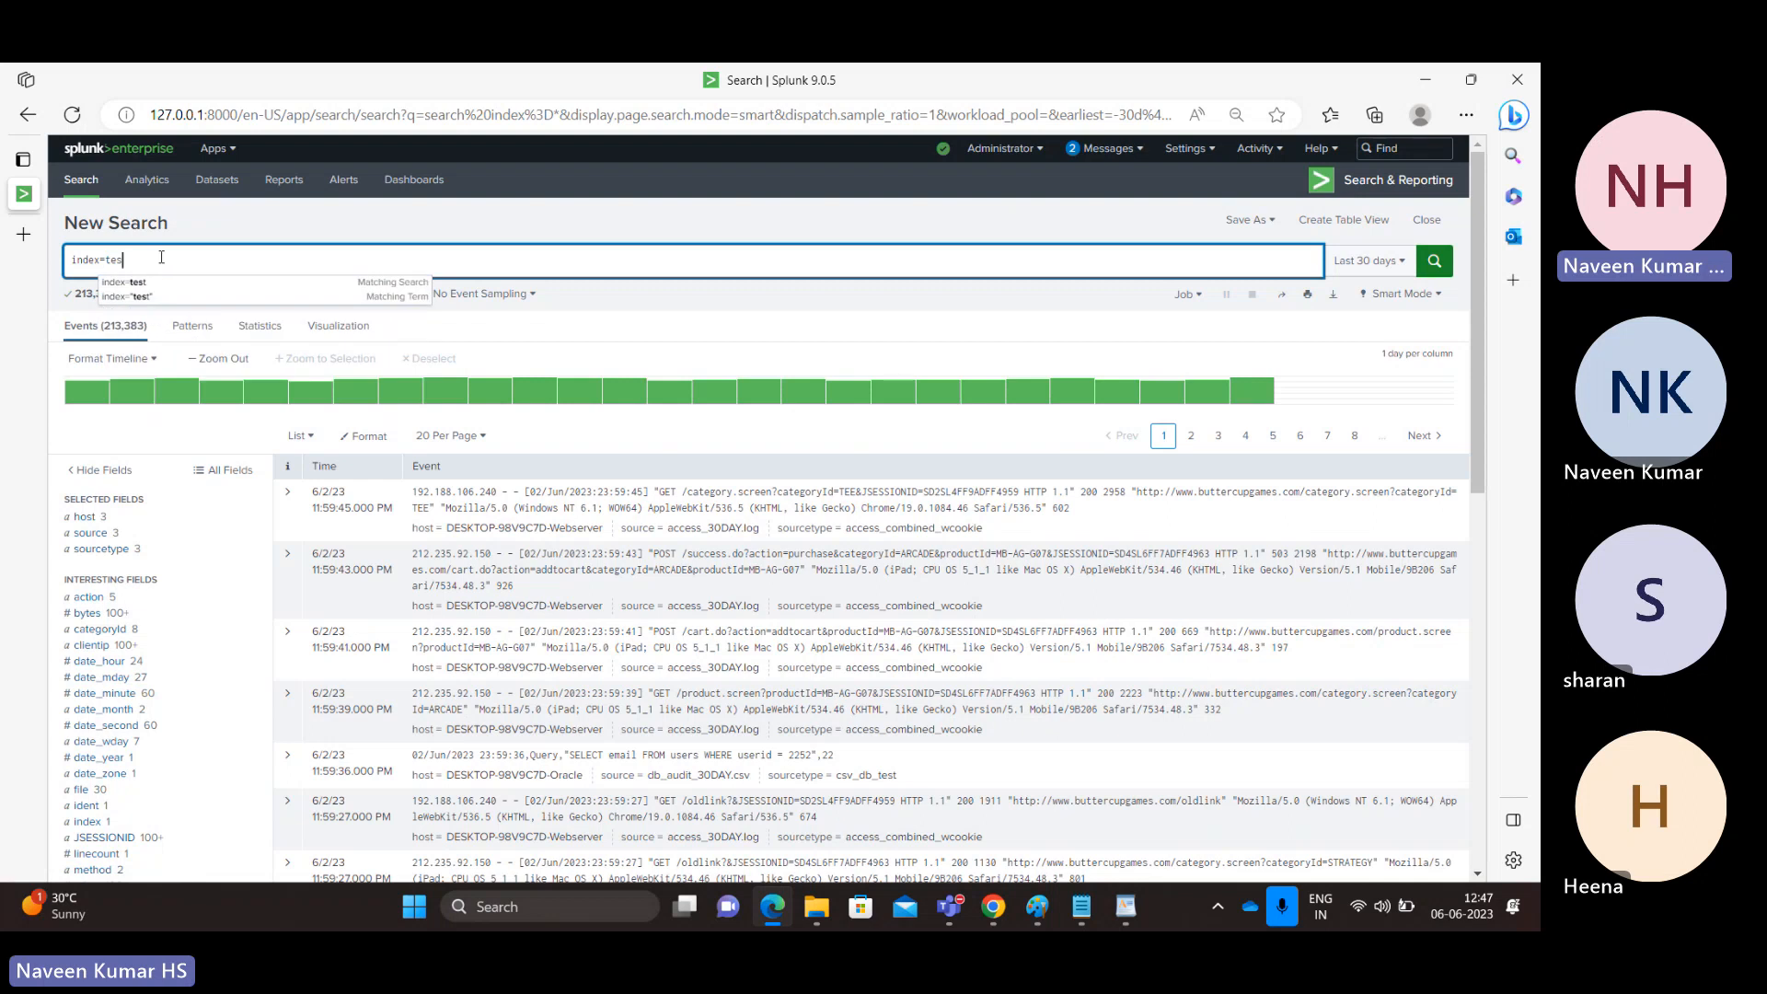
{"action": "type", "text": "t"}
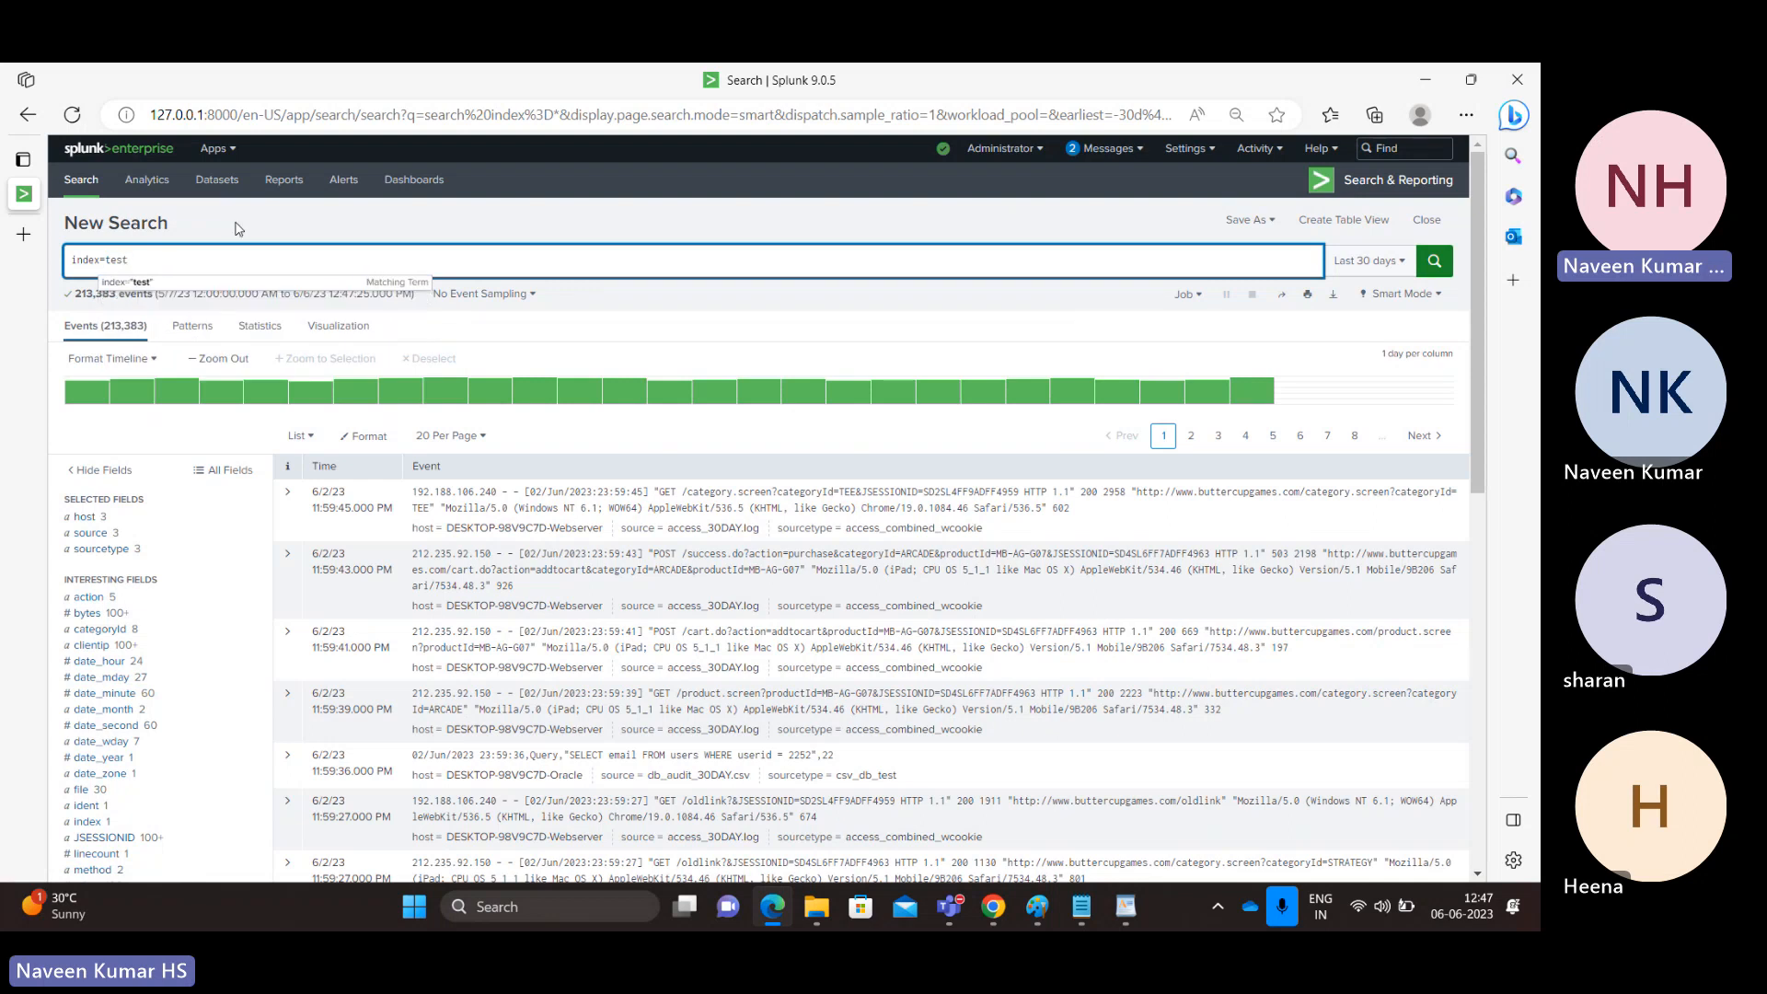
{"action": "left_click", "coordinate": [1371, 262]}
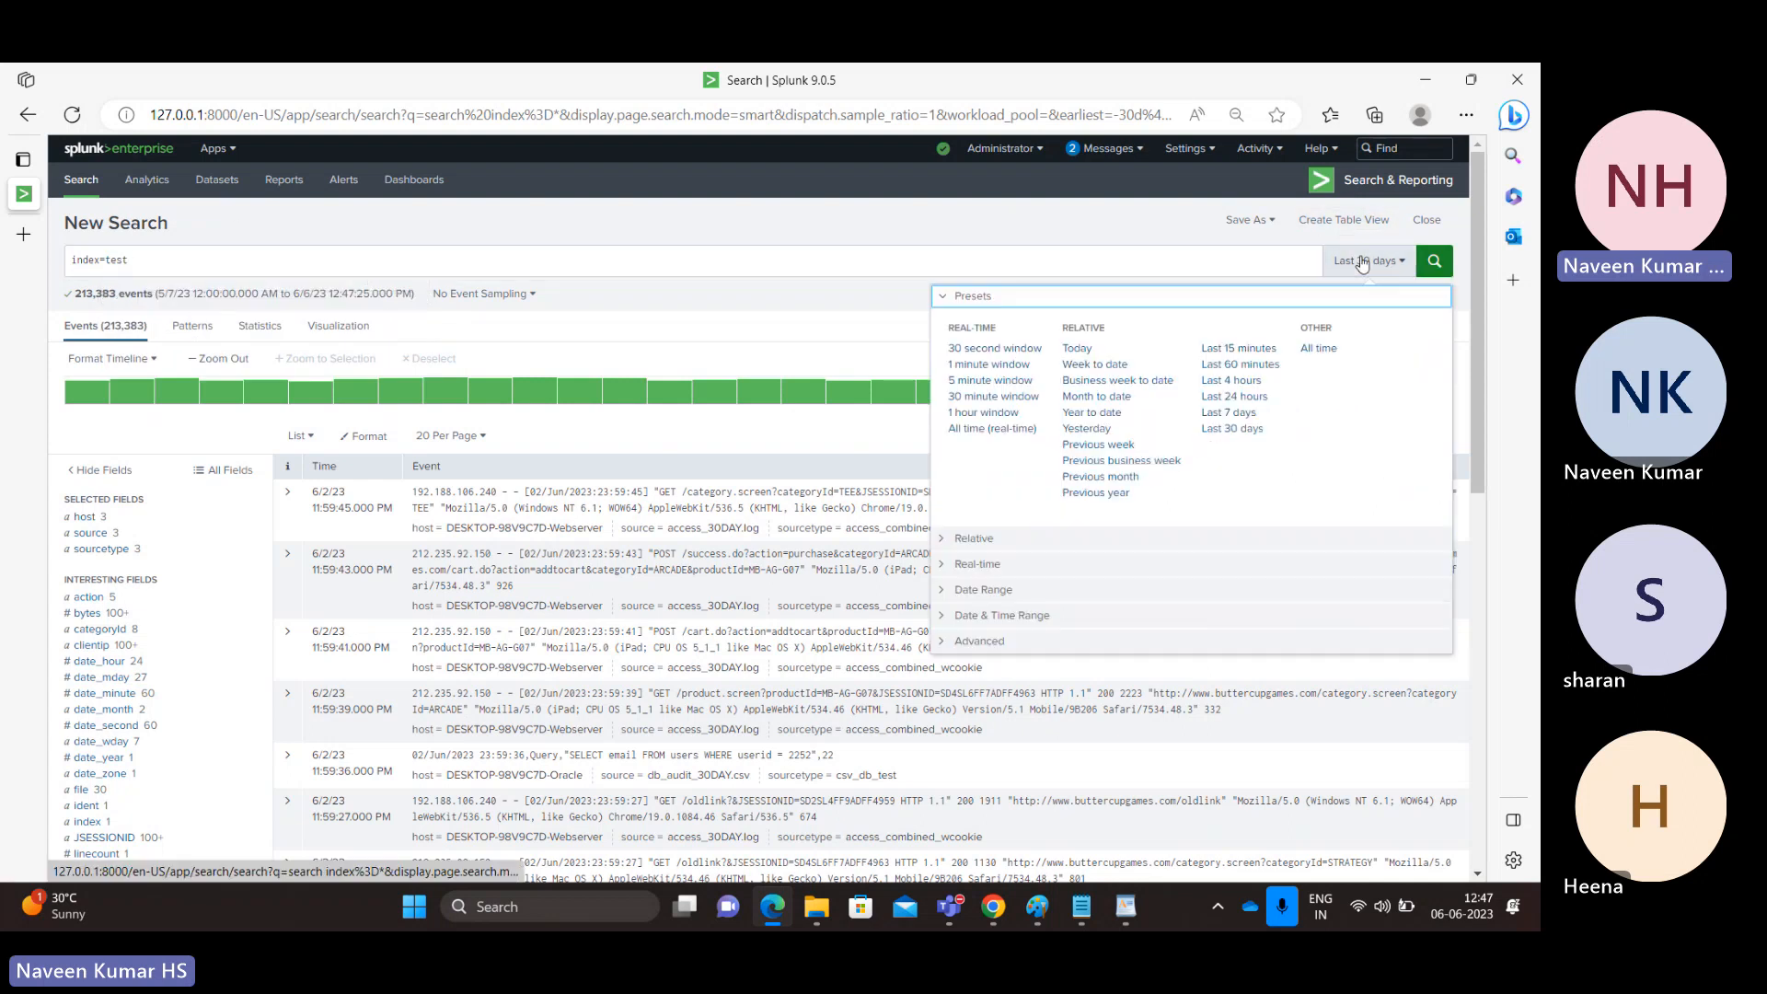
{"action": "left_click", "coordinate": [1241, 364]}
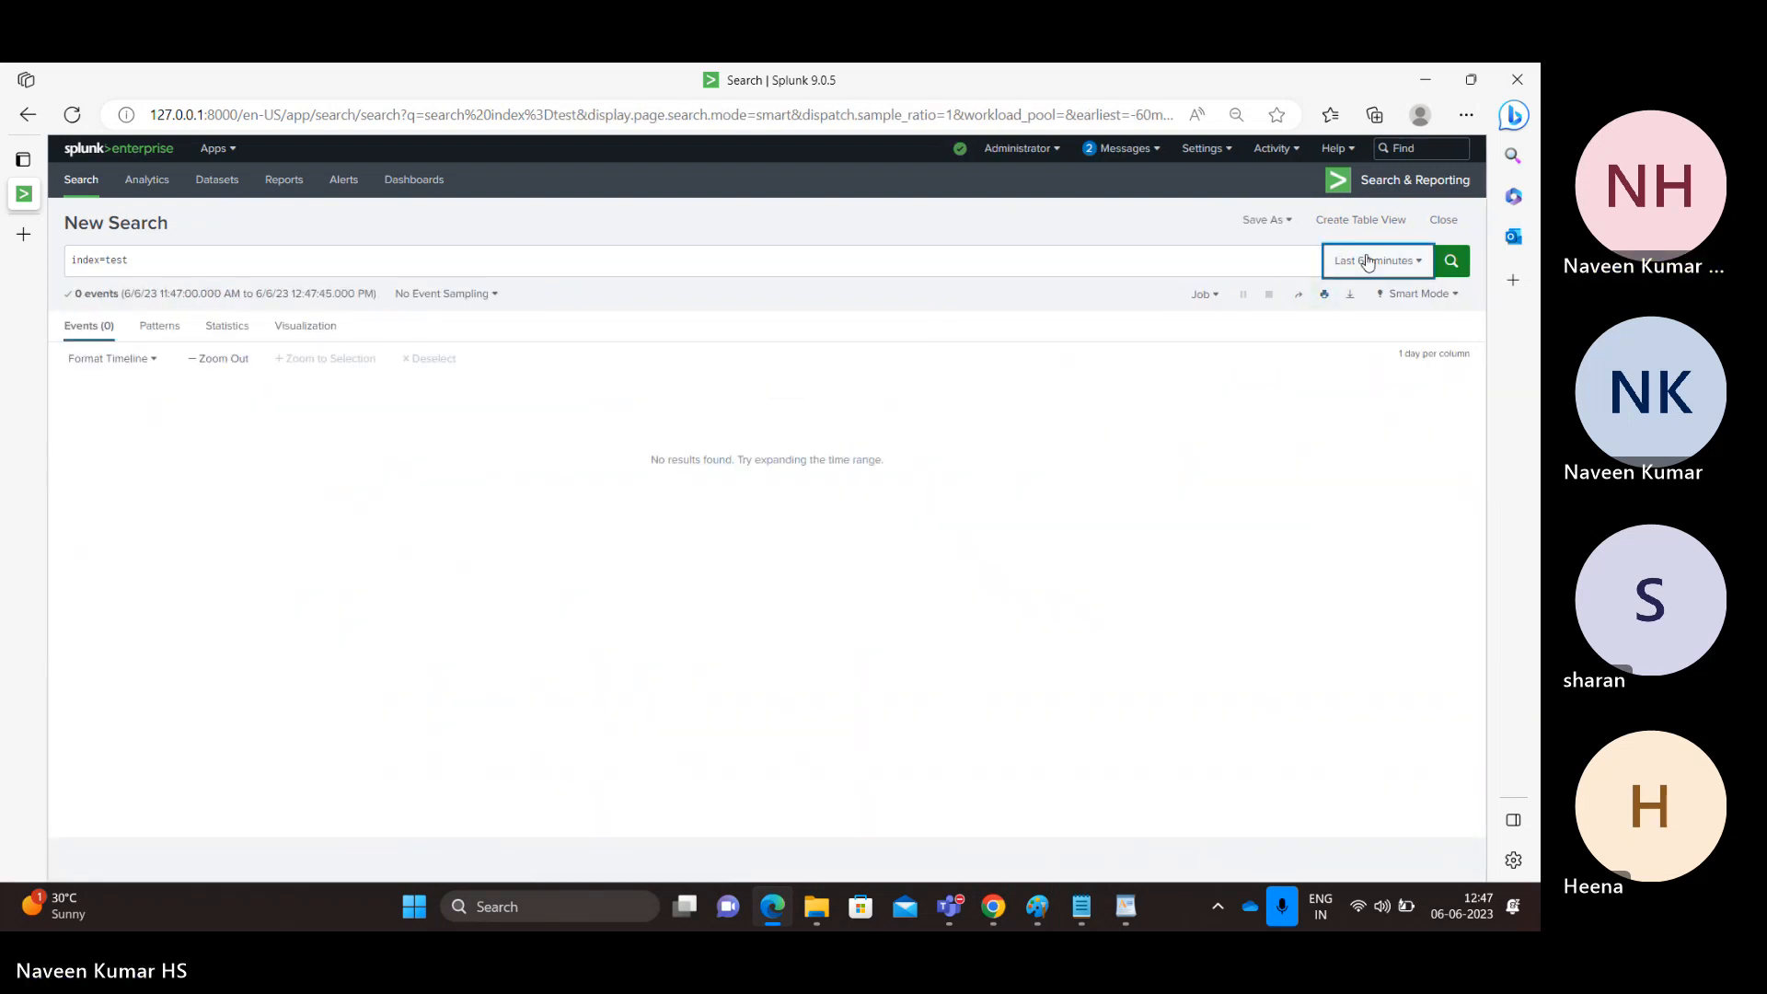
{"action": "left_click", "coordinate": [1371, 262]}
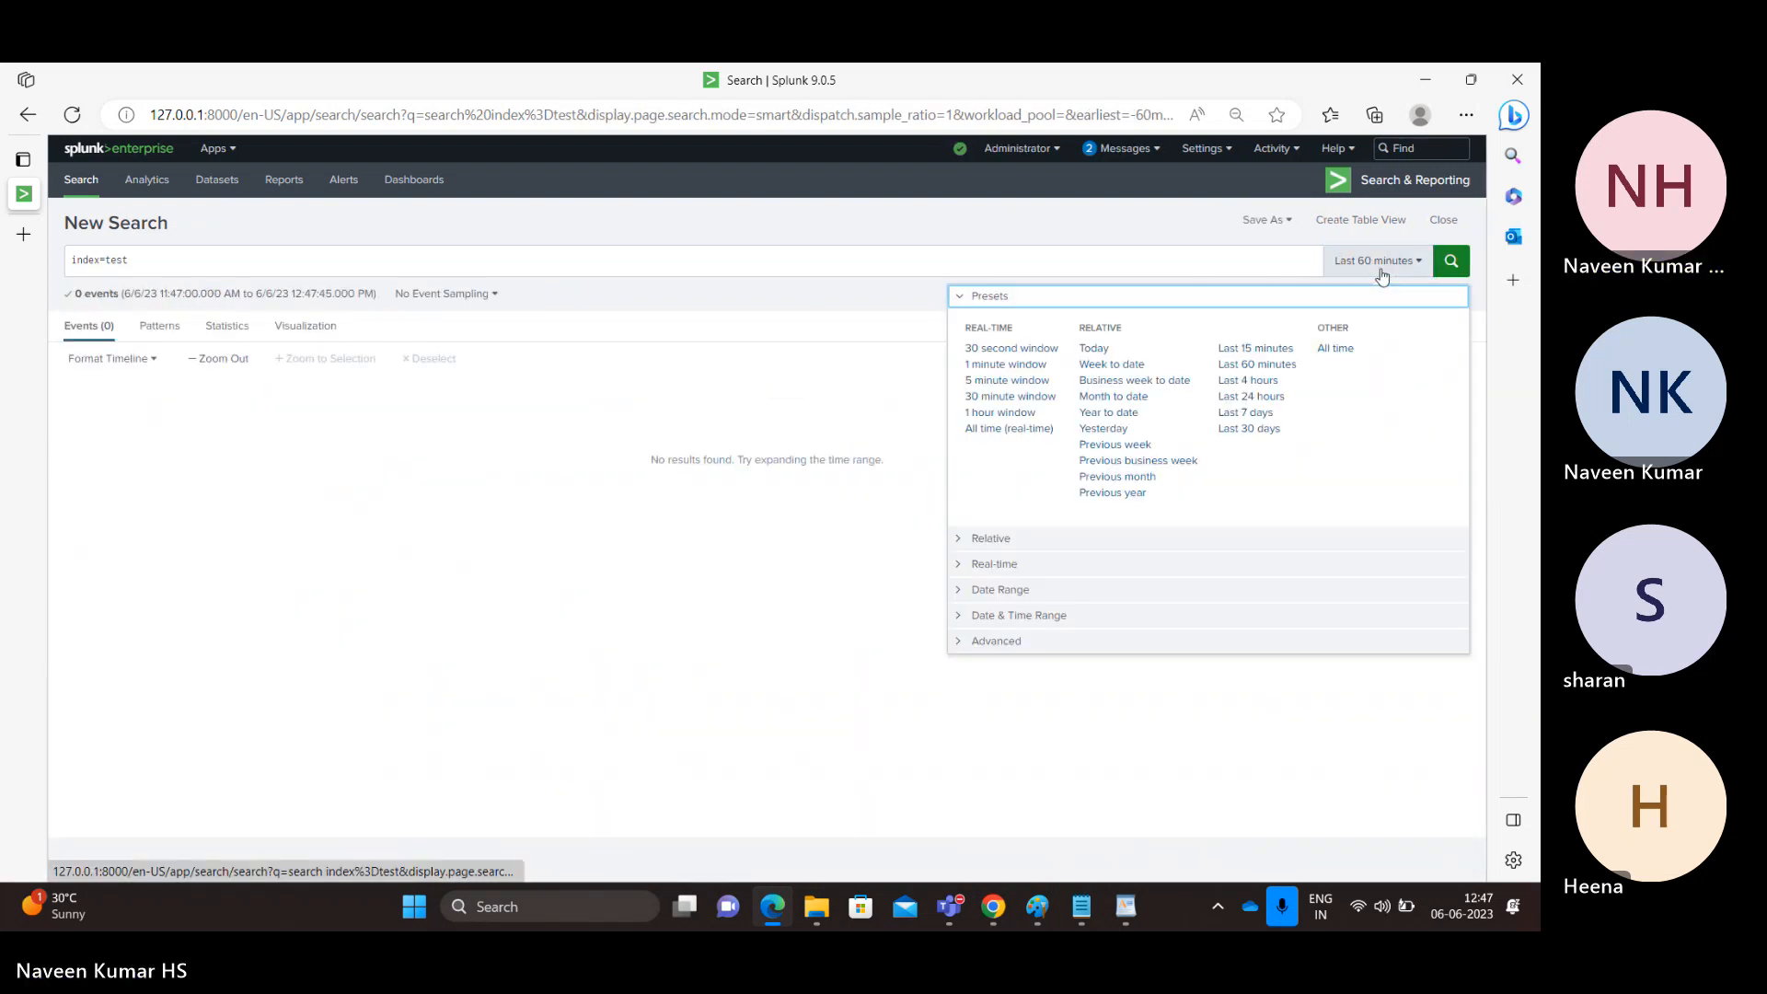
{"action": "left_click", "coordinate": [1248, 397]}
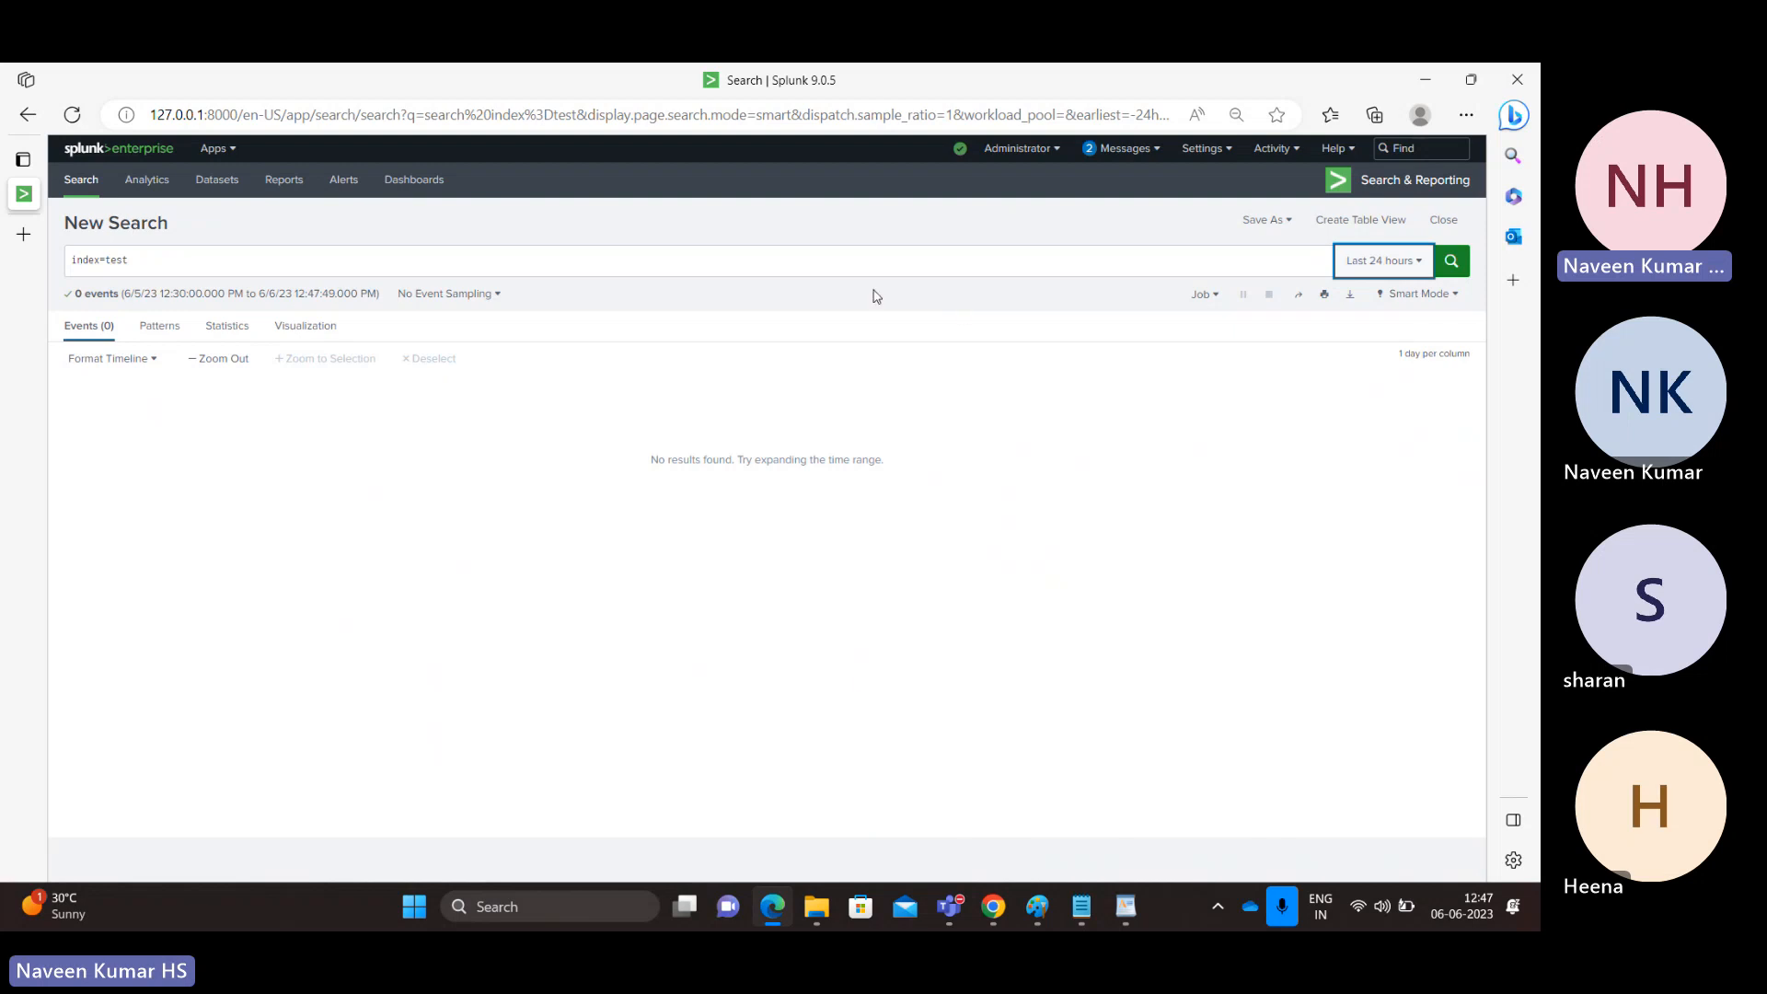
{"action": "left_click", "coordinate": [781, 263]}
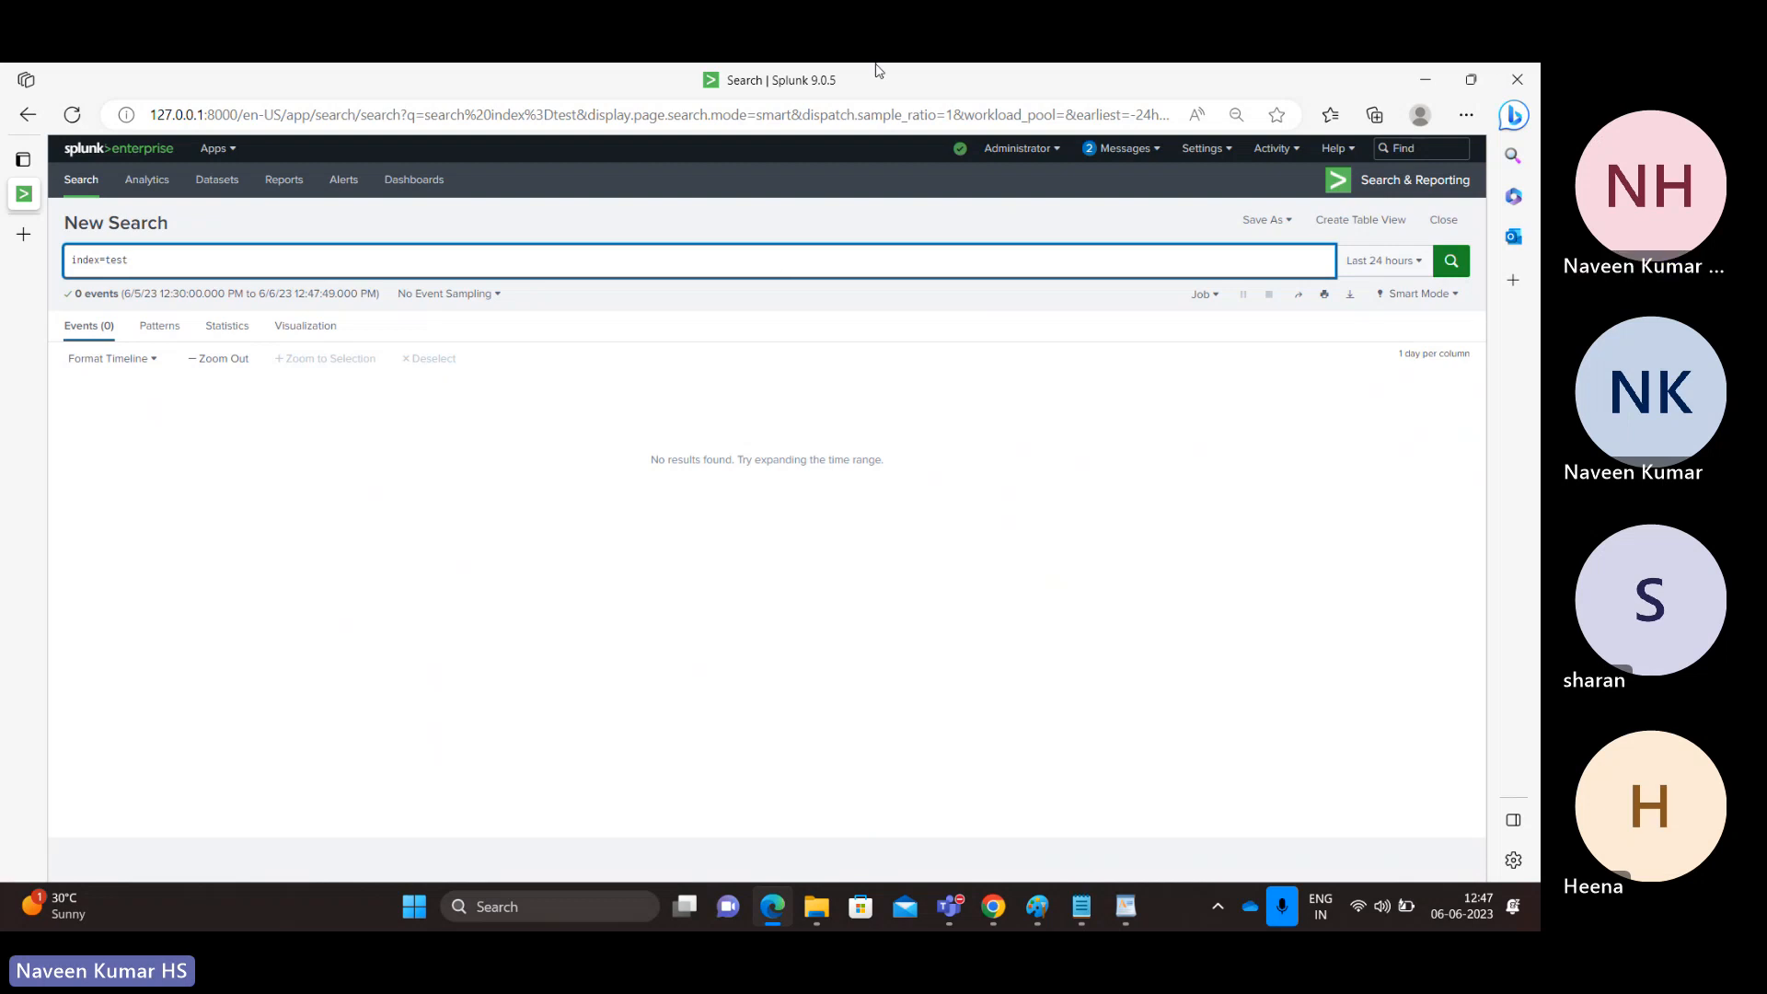
{"action": "left_click", "coordinate": [991, 80]}
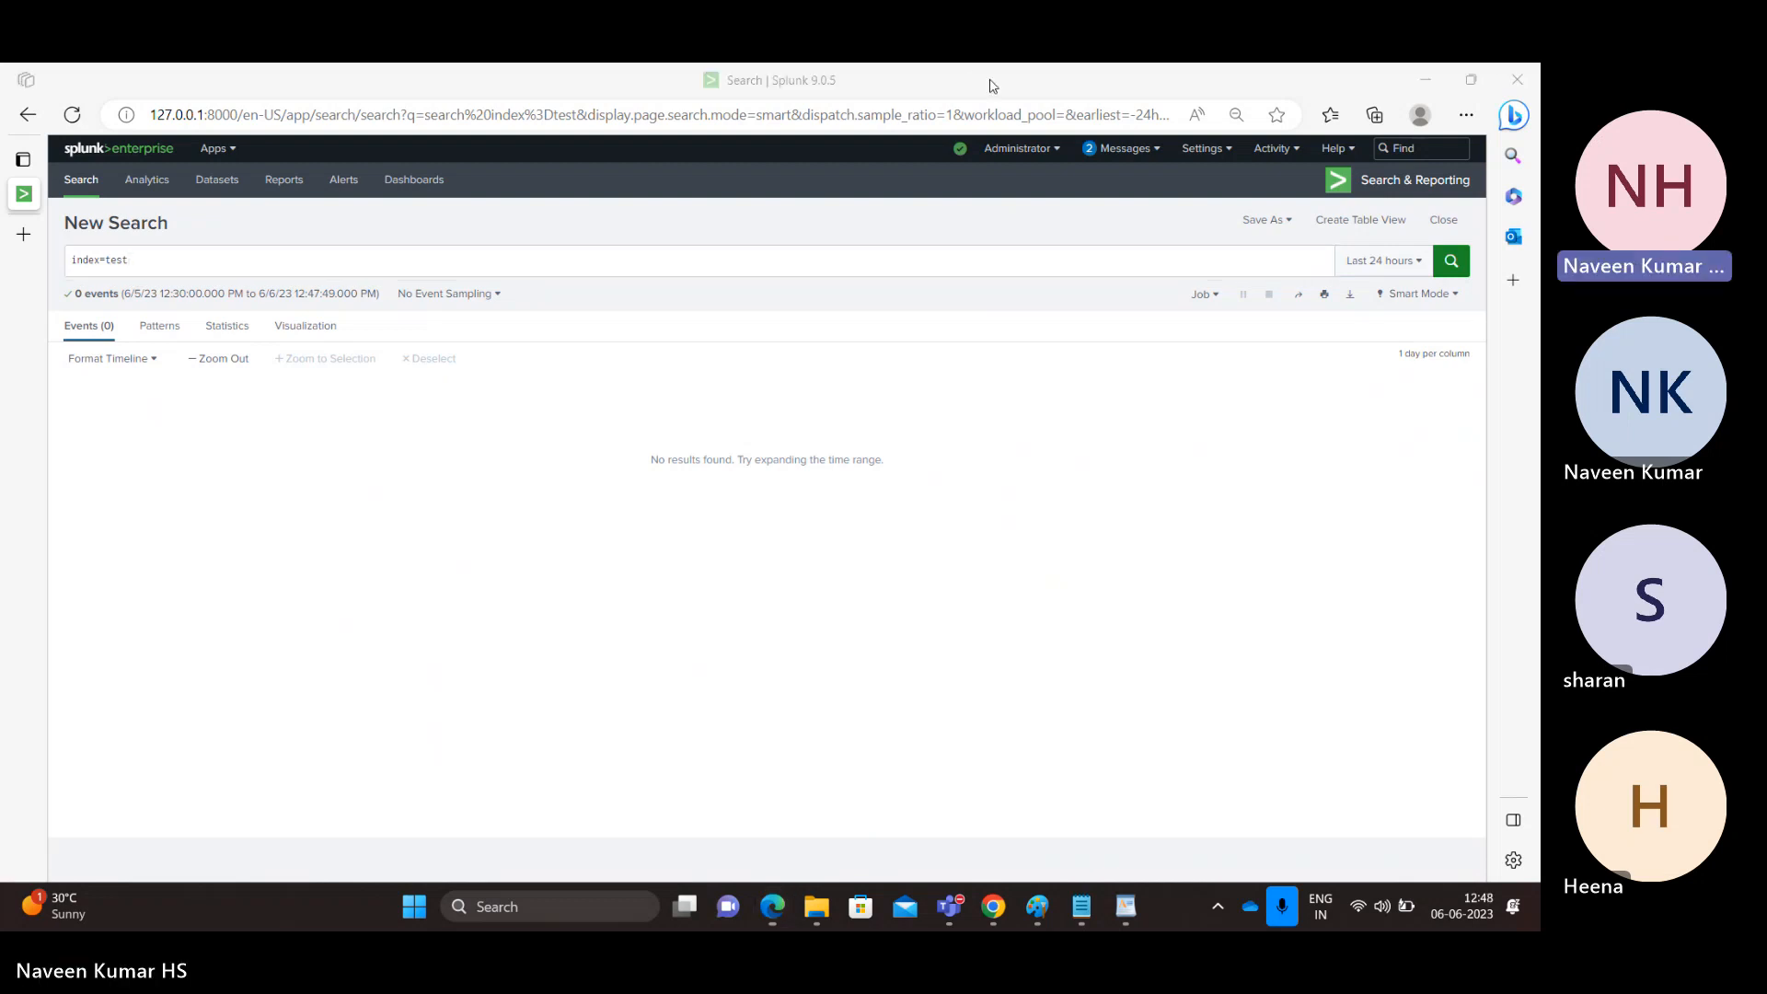